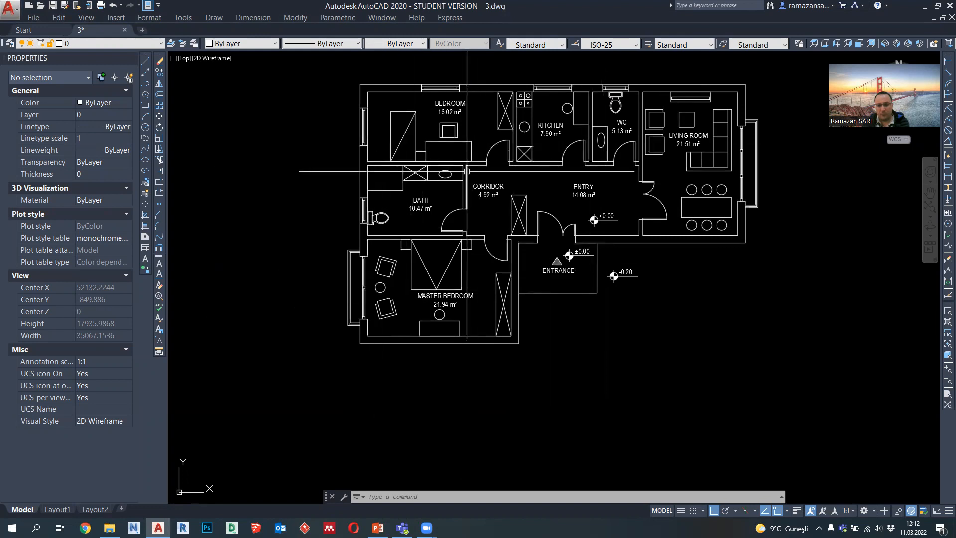
Step: Draw a vertical polyline about 14140 units long downward from the master bedroom's lower-left exterior corner
click(146, 85)
middle_drag(325, 344, 334, 312)
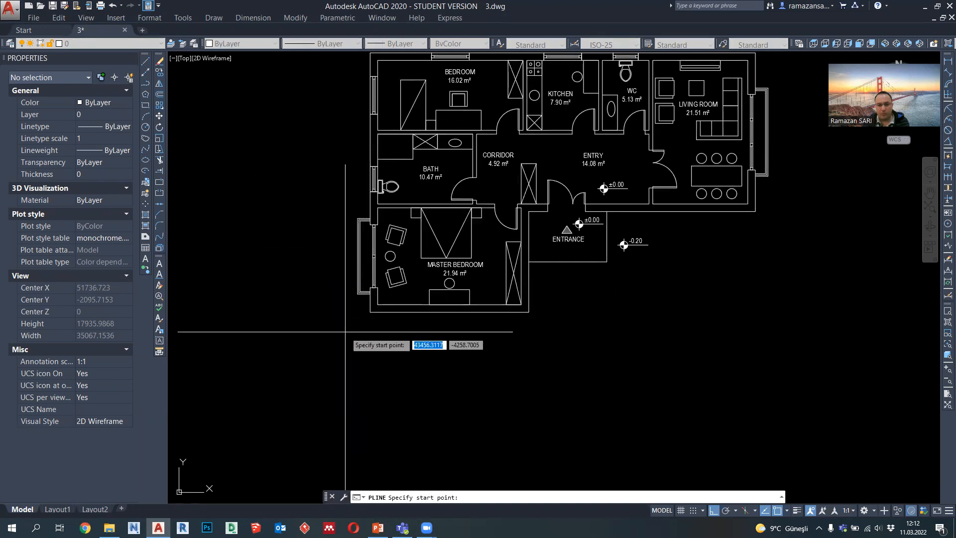
scroll(345, 331, down, 2)
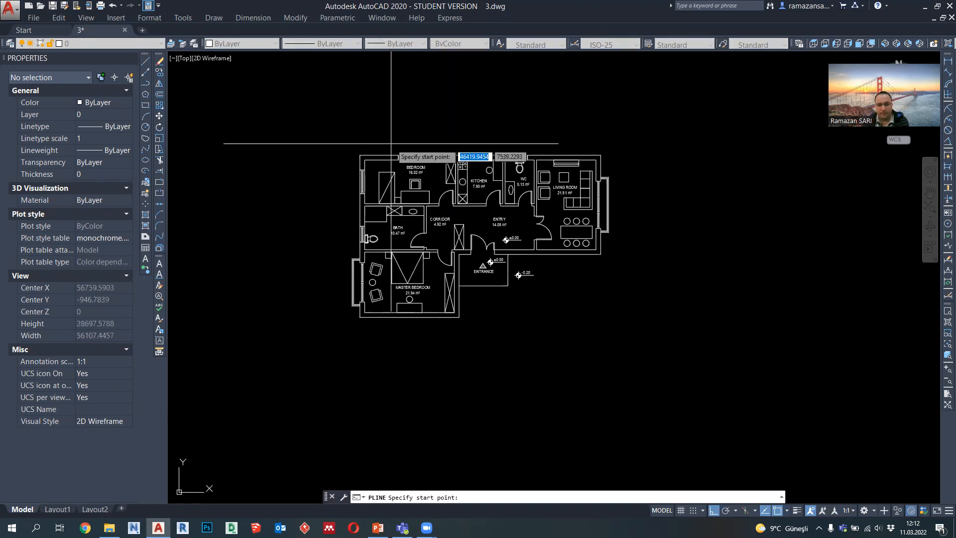
scroll(354, 295, up, 3)
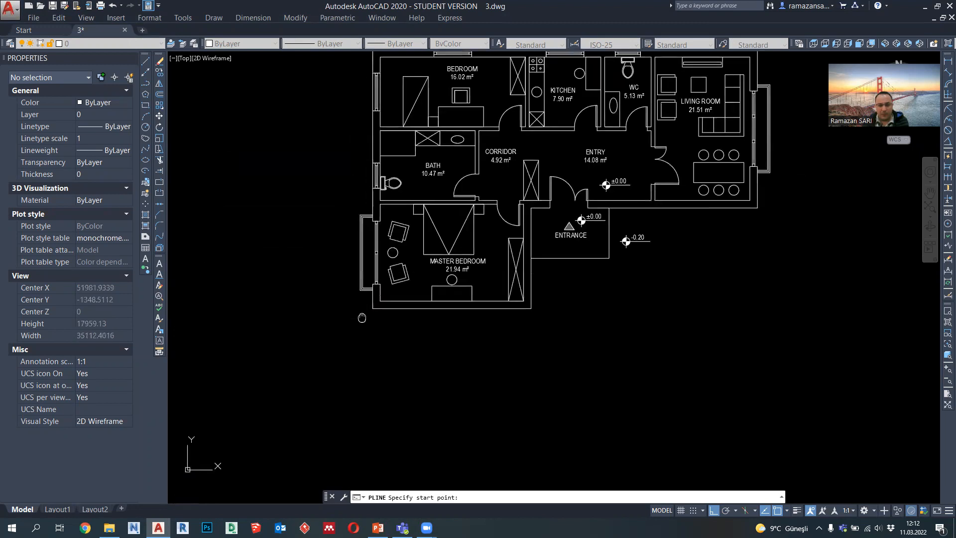
click(378, 281)
scroll(393, 324, down, 4)
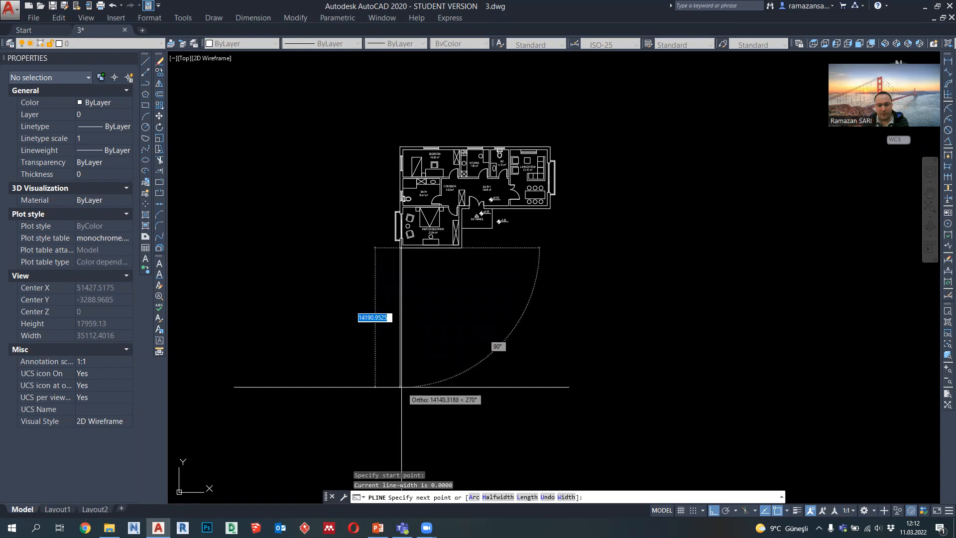
click(401, 387)
key(Escape)
Step: Copy the vertical projection line from the master bedroom's lower-left exterior corner to its lower-right exterior corner
click(424, 348)
click(385, 320)
click(159, 72)
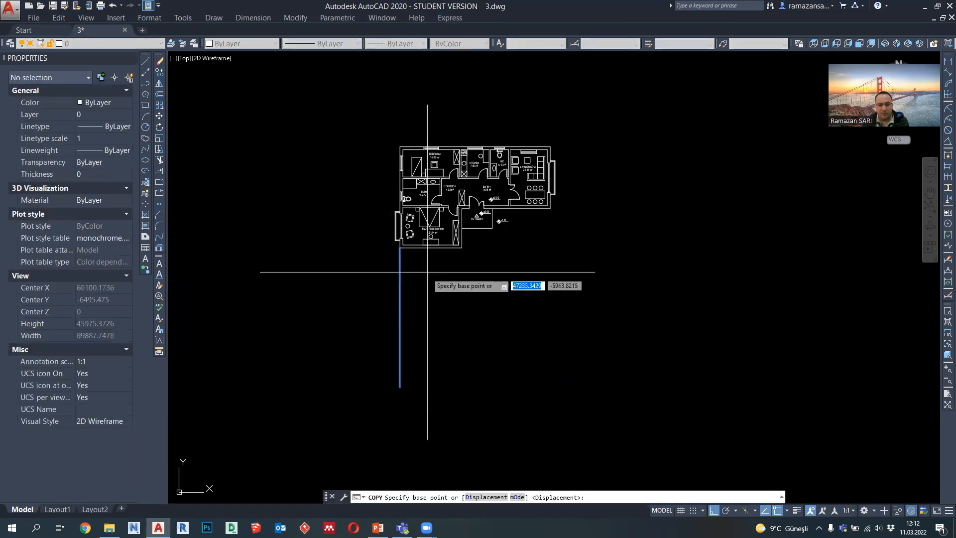
scroll(419, 266, up, 2)
click(390, 238)
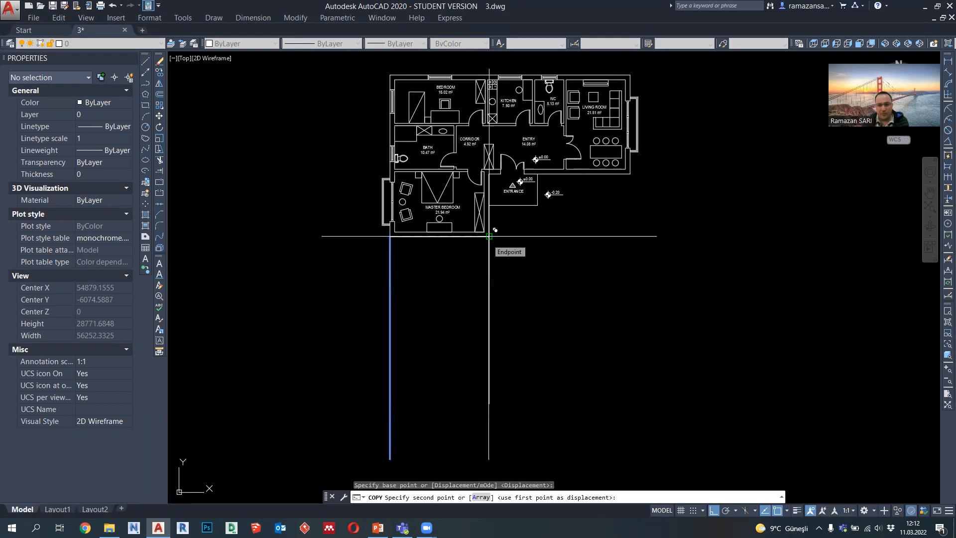
click(490, 236)
key(Escape)
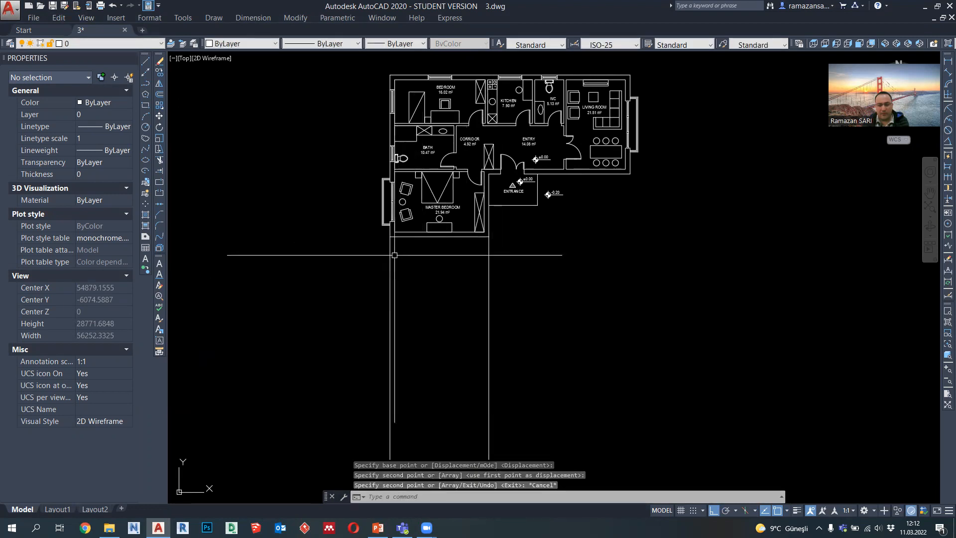
Step: Draw a horizontal section polyline about 19465 units long across the plan through the bath, corridor, entry and living room
middle_drag(431, 207, 431, 255)
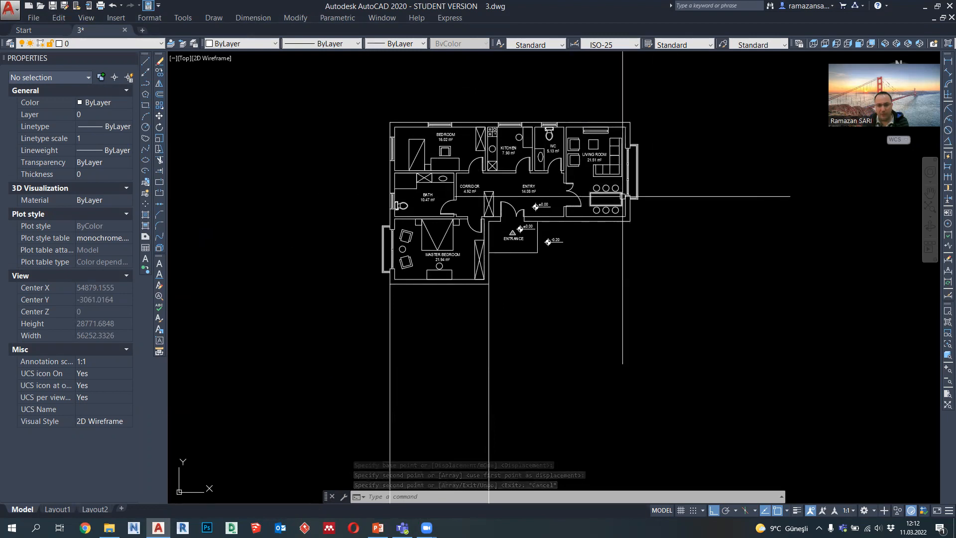
click(145, 85)
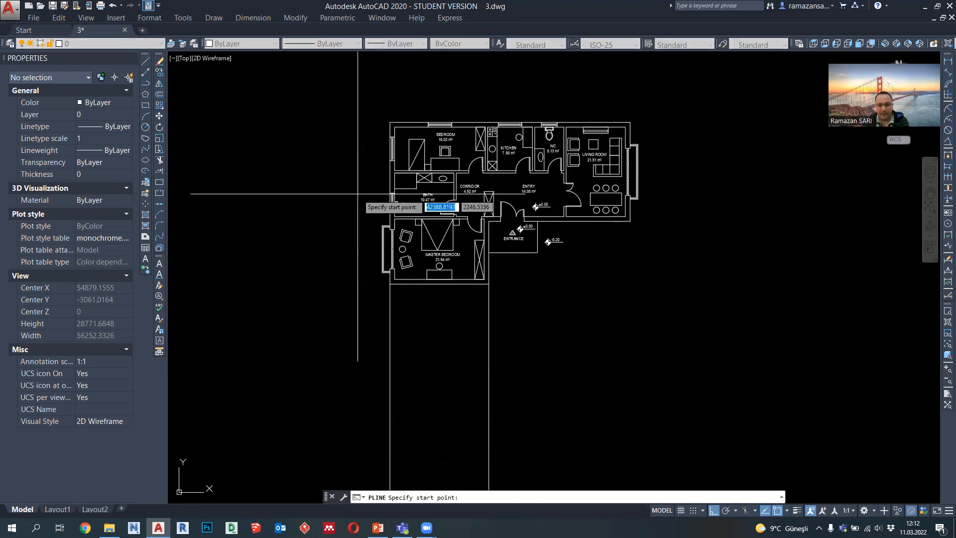
click(357, 194)
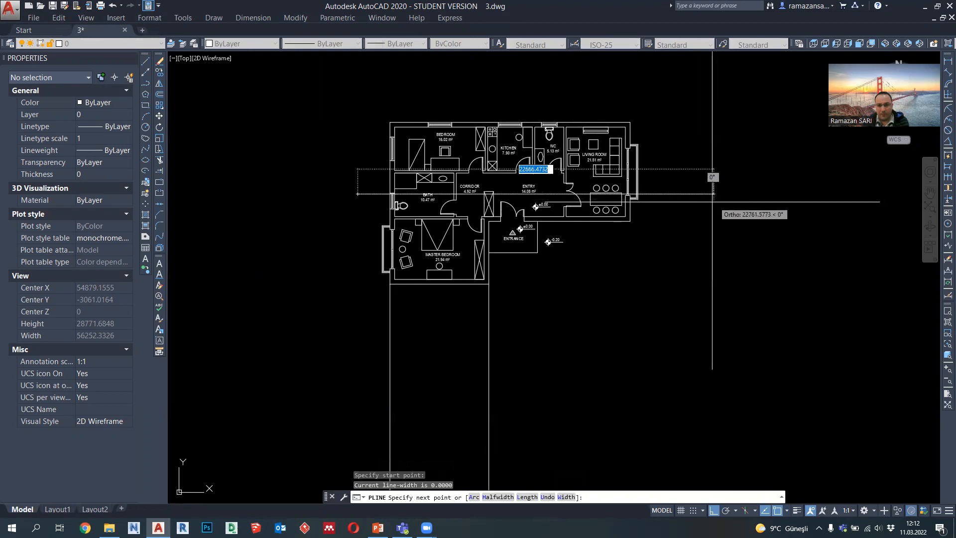
click(663, 200)
key(Escape)
Step: Assign the dash-dot ACAD W100 linetype to the horizontal section line
click(667, 217)
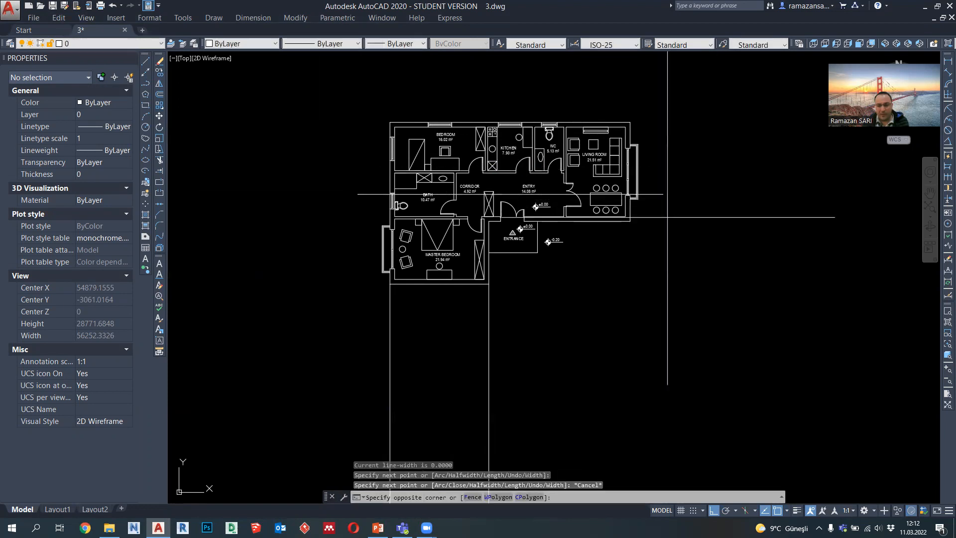
click(652, 184)
click(339, 44)
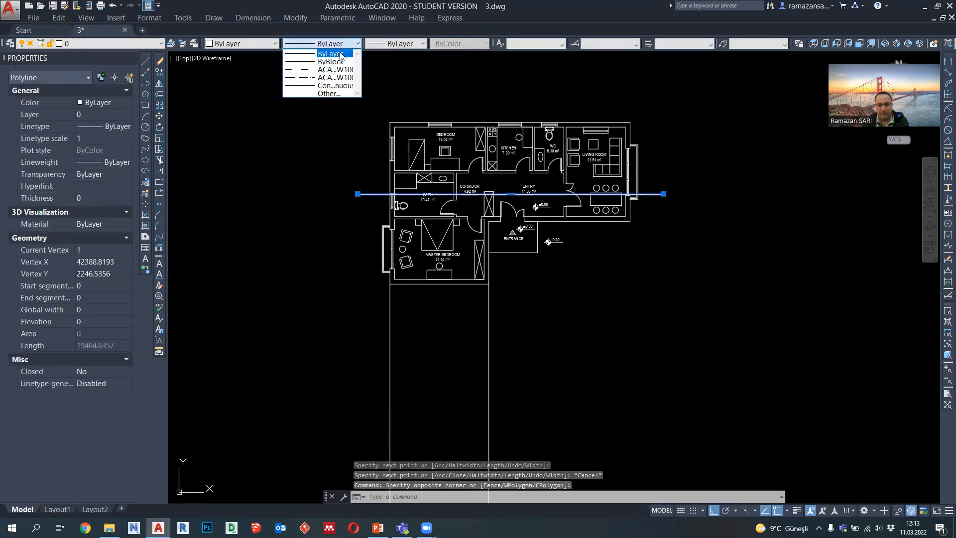
click(335, 78)
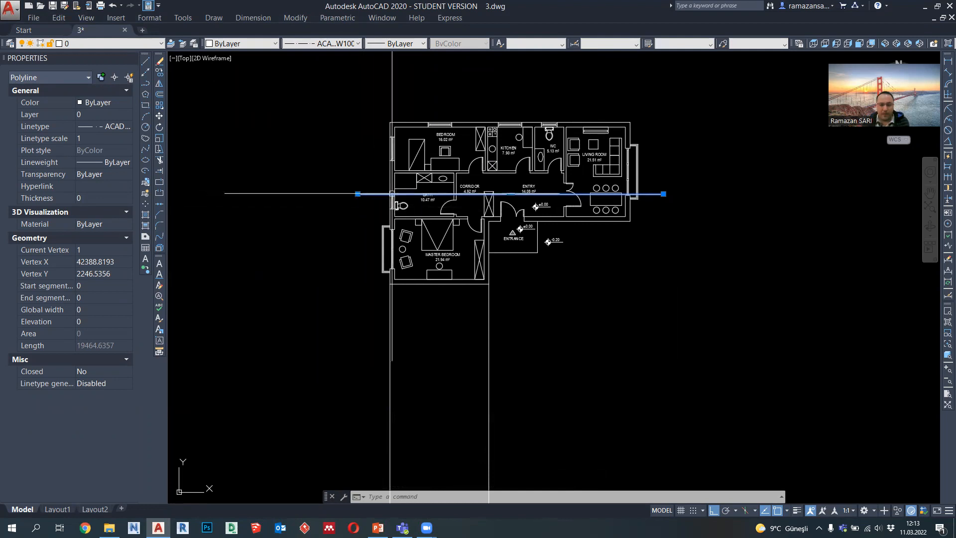
Step: Examine which walls, windows, doors and furniture the horizontal section line crosses from the bath to the living room
scroll(392, 193, up, 2)
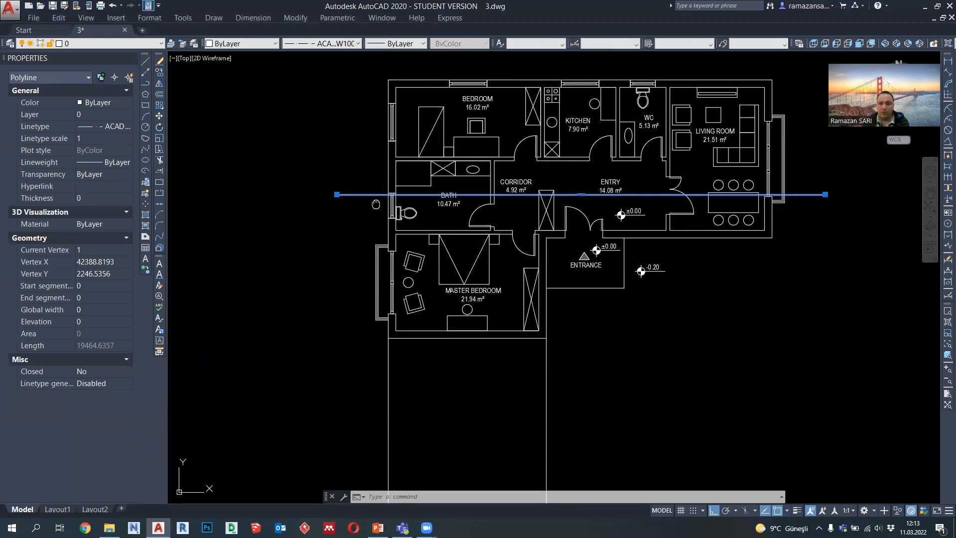
middle_drag(375, 204, 373, 214)
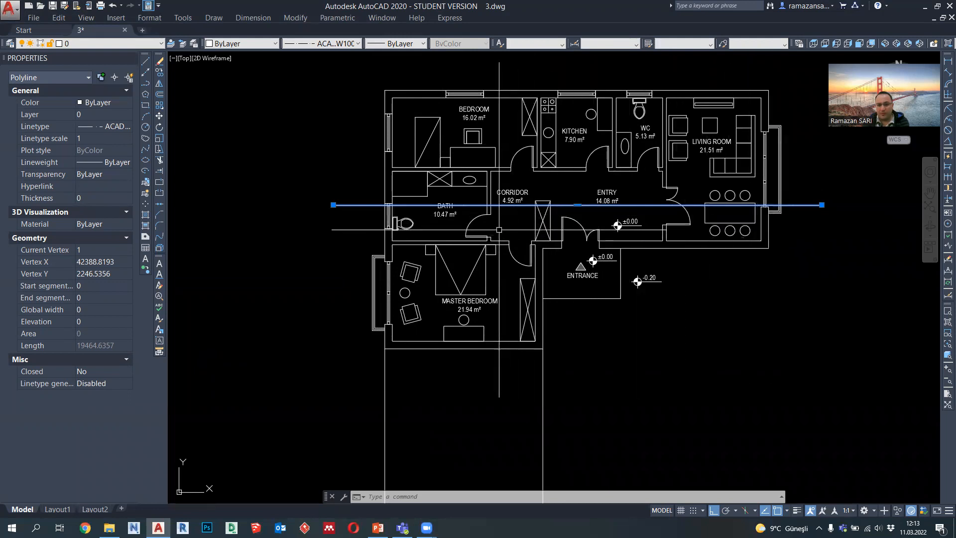
scroll(394, 202, up, 2)
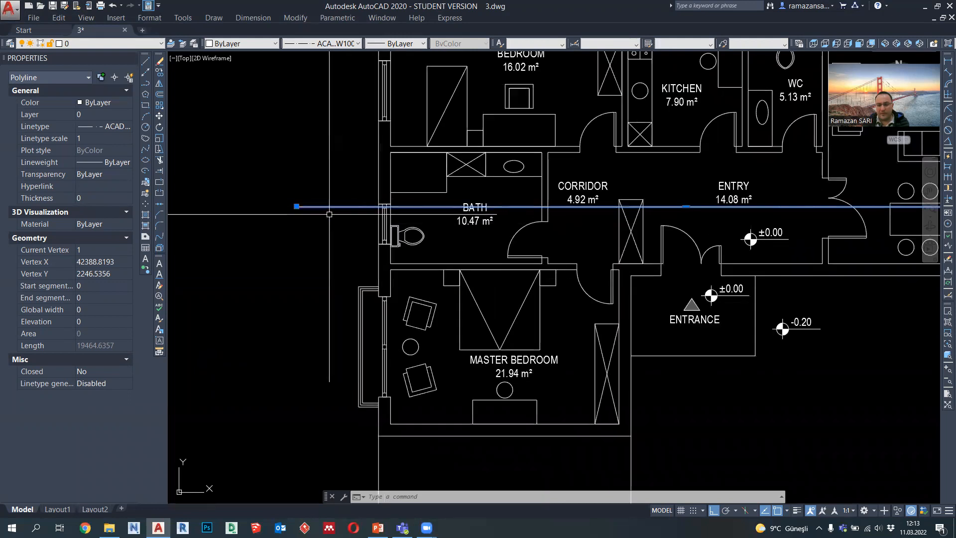
scroll(329, 214, down, 2)
scroll(748, 210, up, 2)
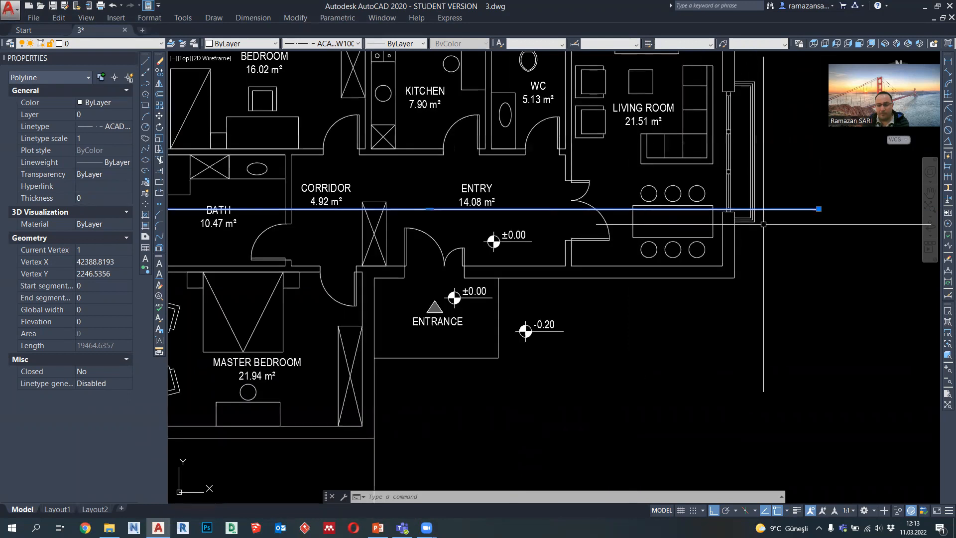
middle_drag(581, 230, 724, 244)
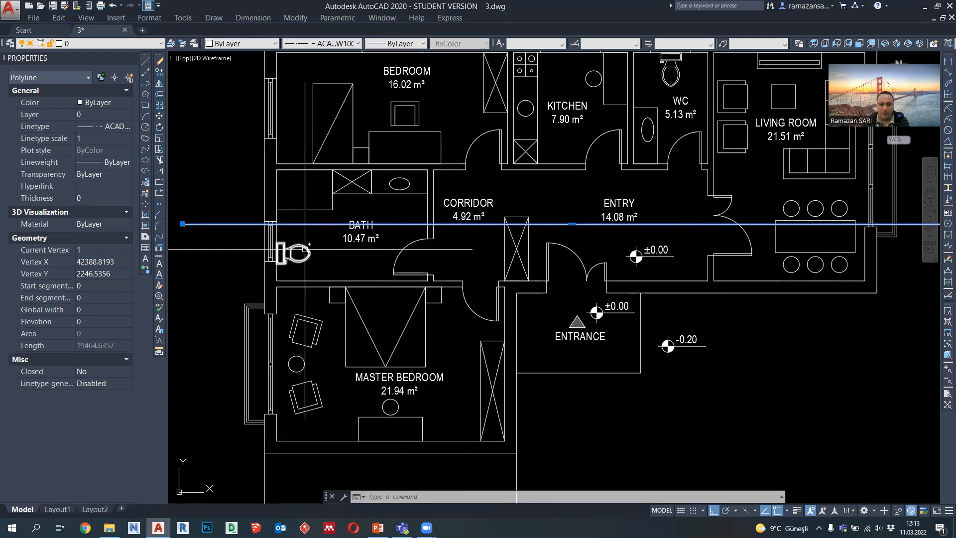
middle_drag(447, 232, 331, 245)
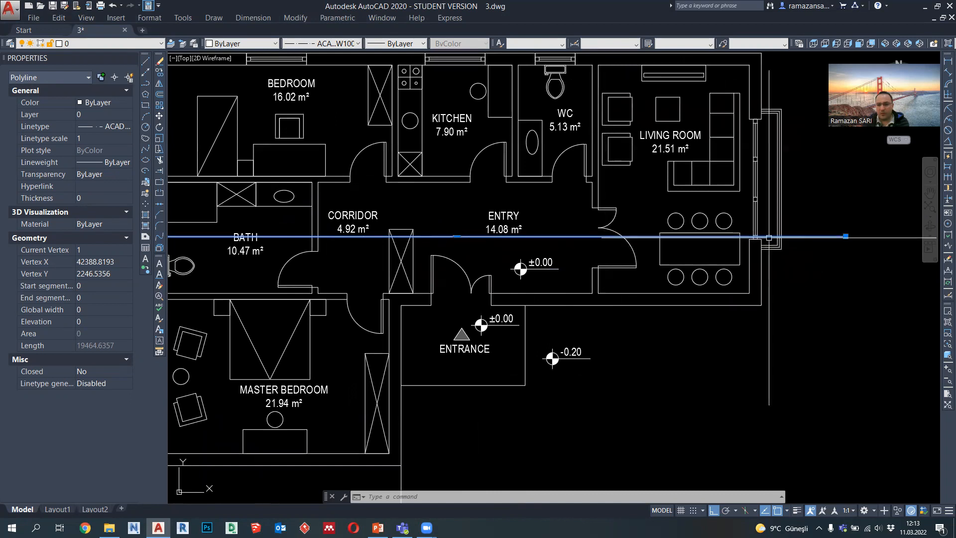
middle_drag(761, 236, 744, 246)
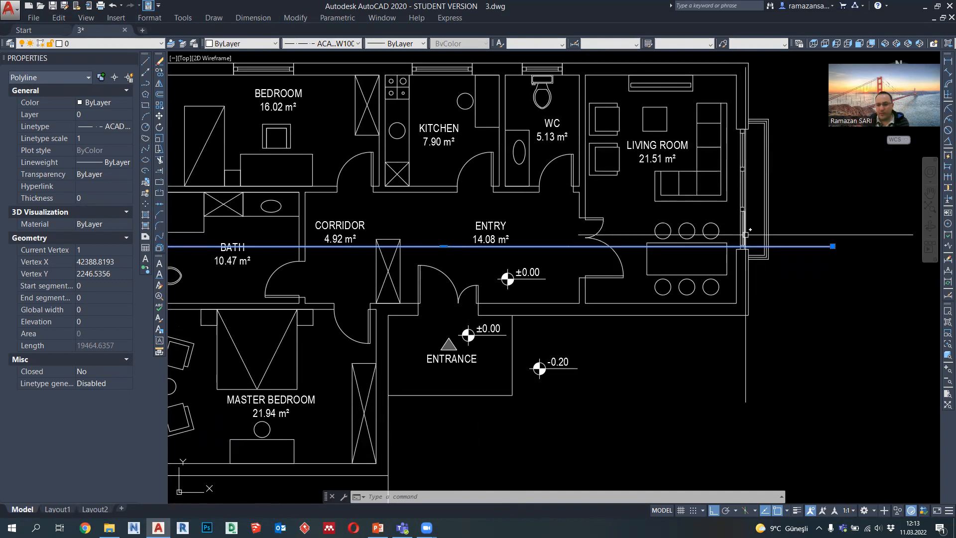
scroll(745, 234, down, 4)
scroll(697, 254, up, 2)
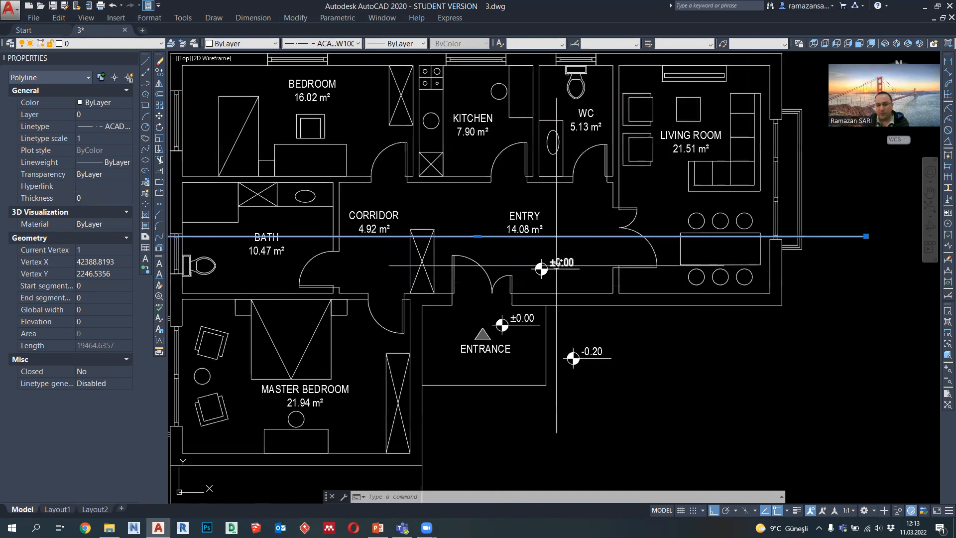
middle_drag(577, 271, 582, 273)
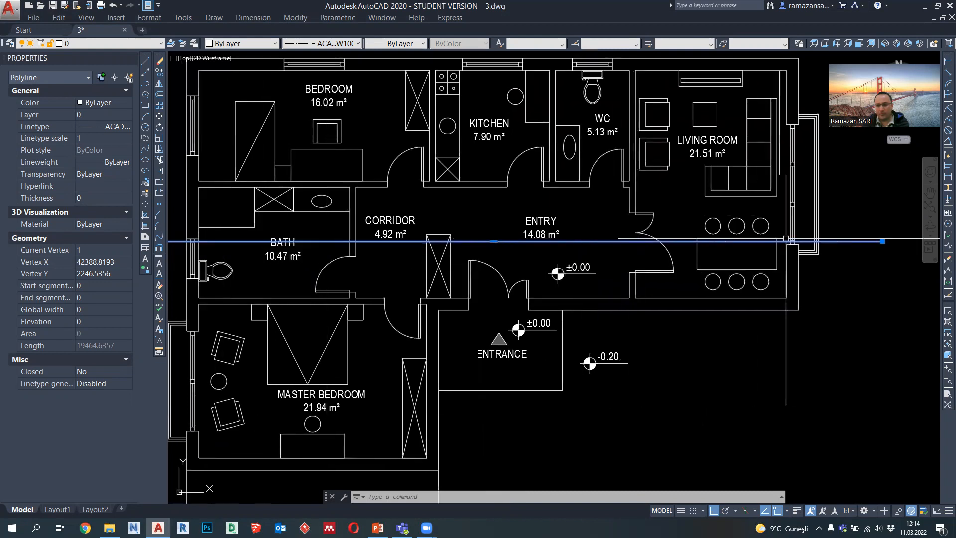
scroll(786, 239, down, 2)
key(Escape)
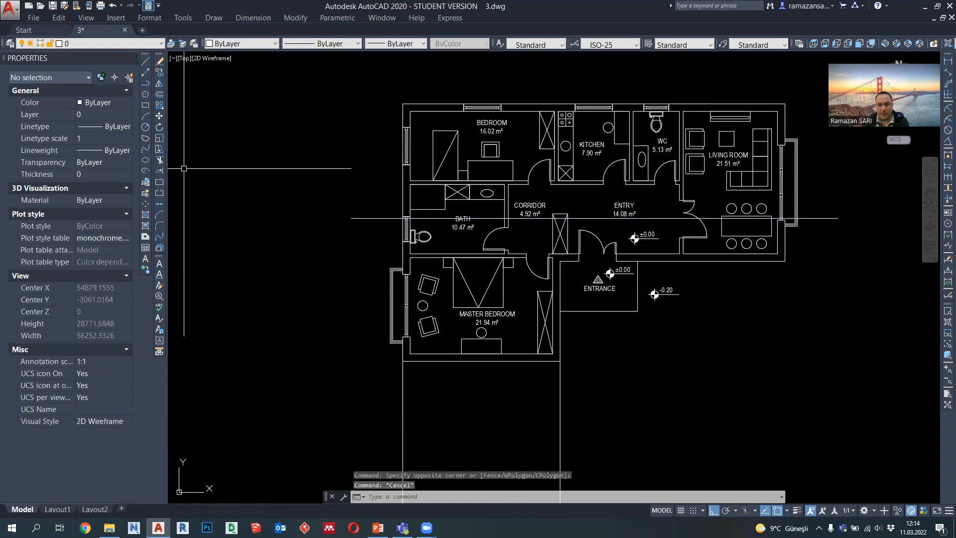
Step: Draw a vertical section polyline from below the entrance up through the entry and kitchen to beyond the upper exterior wall
click(146, 85)
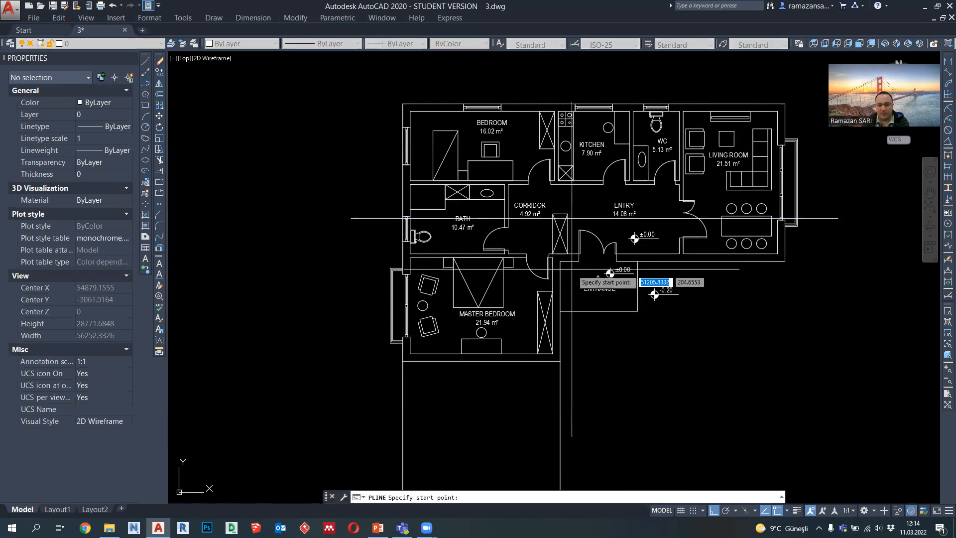
click(606, 382)
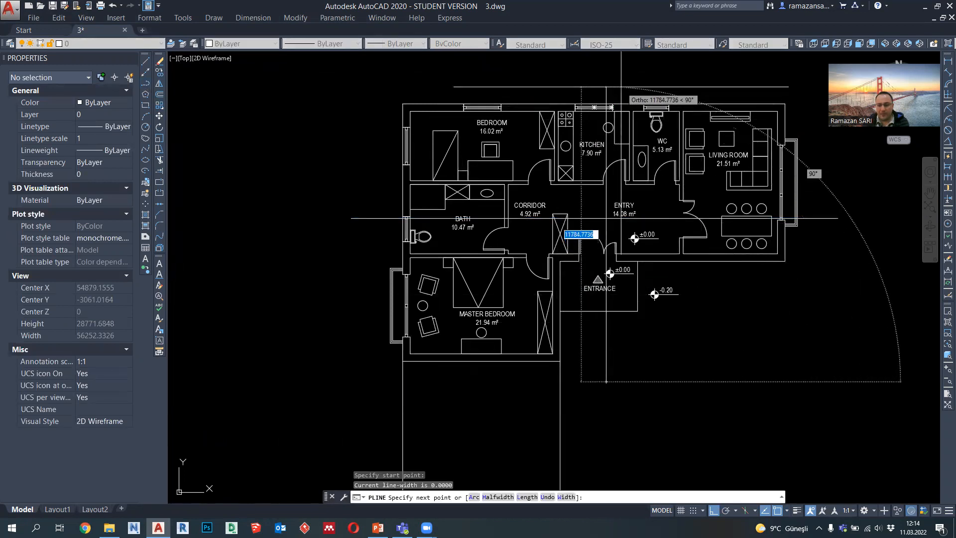
middle_drag(612, 79, 614, 102)
key(Escape)
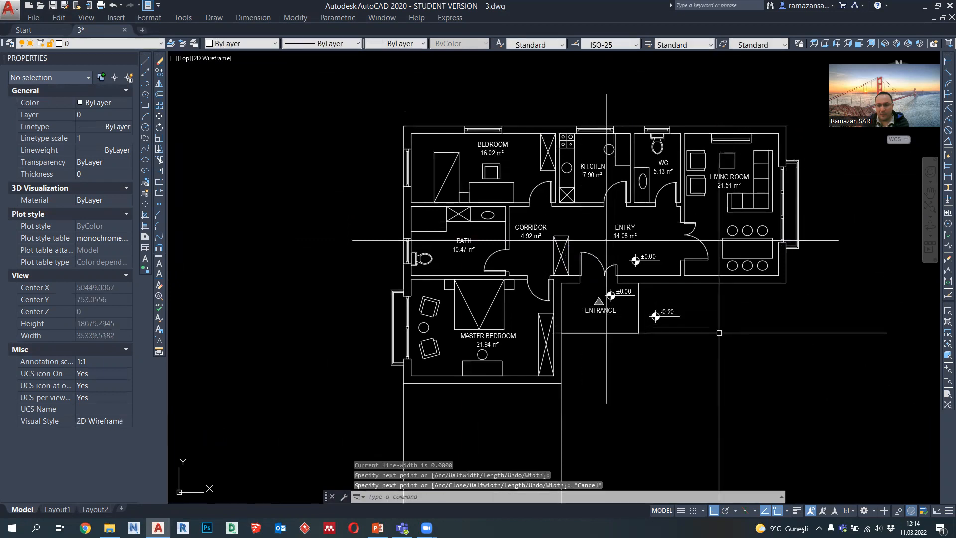
Step: Raise the horizontal section line's linetype scale so its dash-dot pattern shows, trying 20 before entering a final value
click(782, 241)
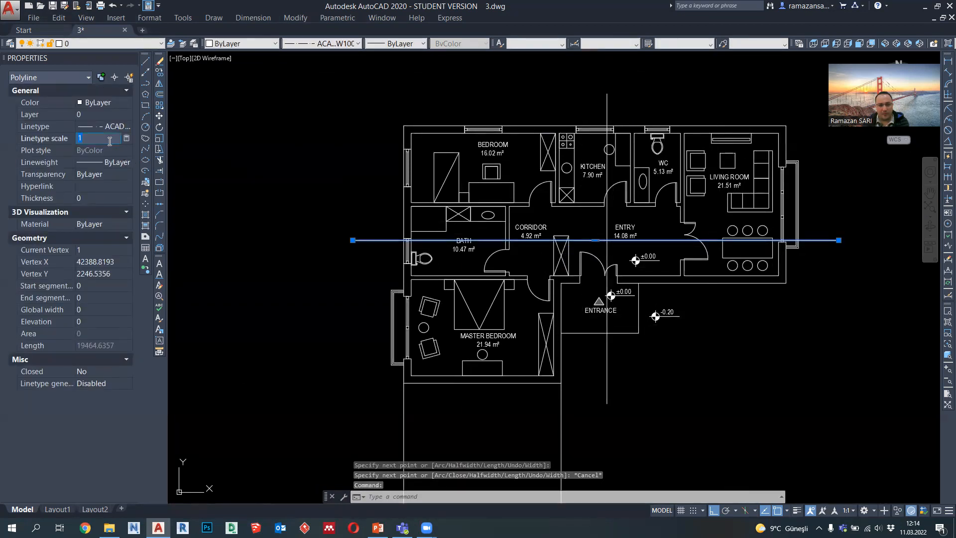
key(Return)
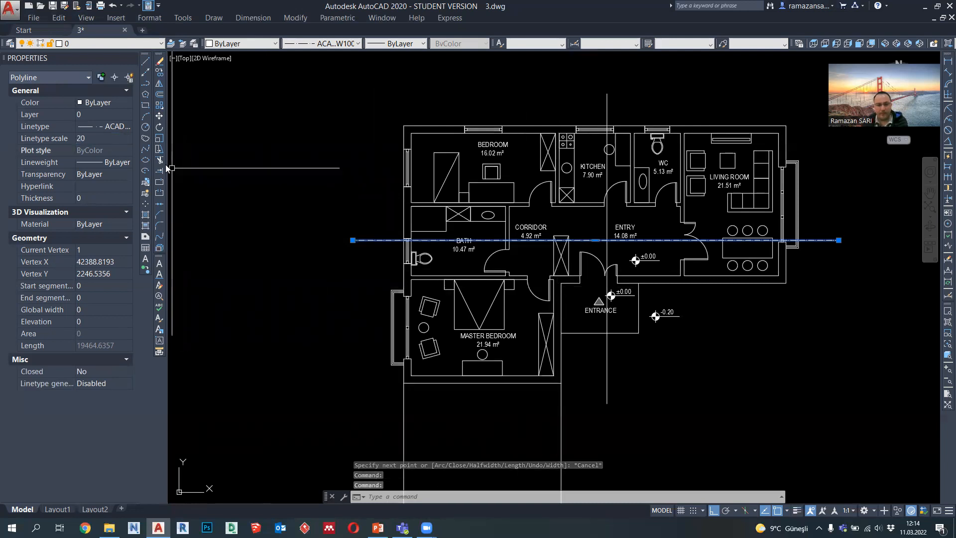
click(113, 141)
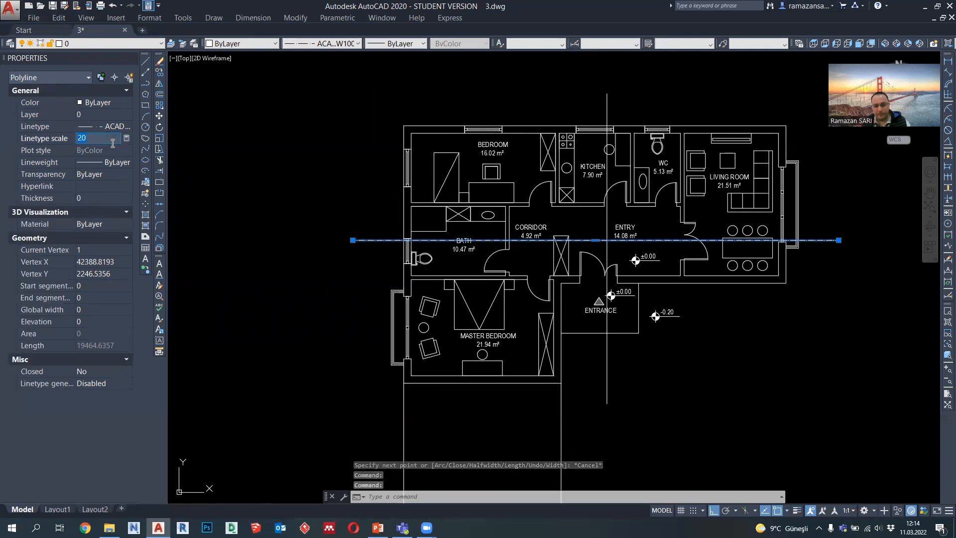
key(Return)
key(Escape)
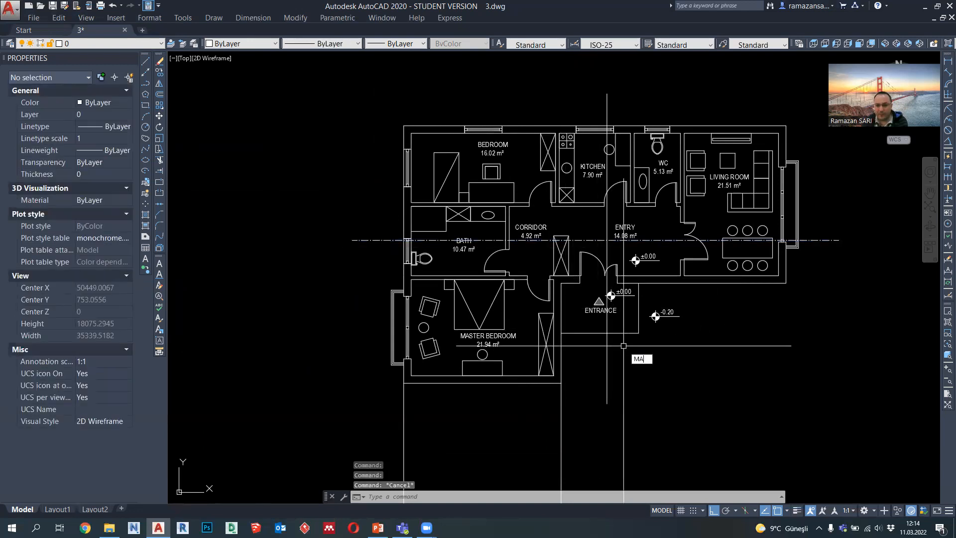
Step: Match the vertical section line's properties to the horizontal dash-dot section line
key(Return)
click(816, 240)
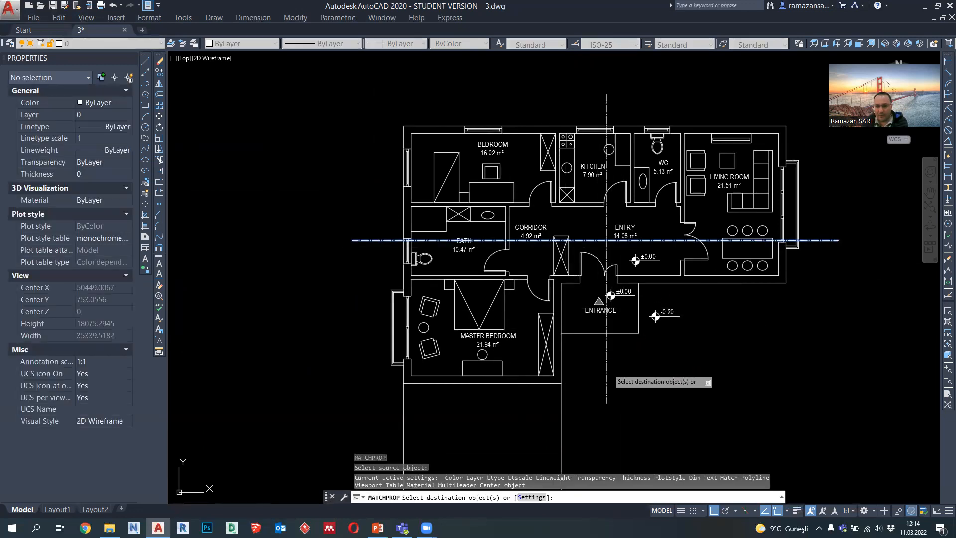
key(Escape)
Step: Draw a closed right-triangle polyline with 400-unit vertical and horizontal legs outside the bath wall, above the horizontal section line
middle_drag(630, 357, 628, 350)
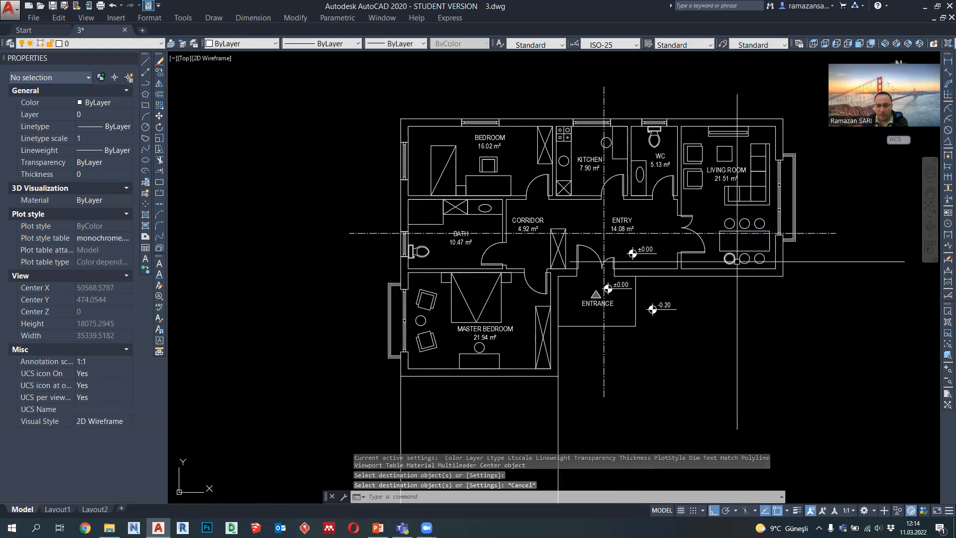
scroll(389, 214, up, 2)
click(145, 83)
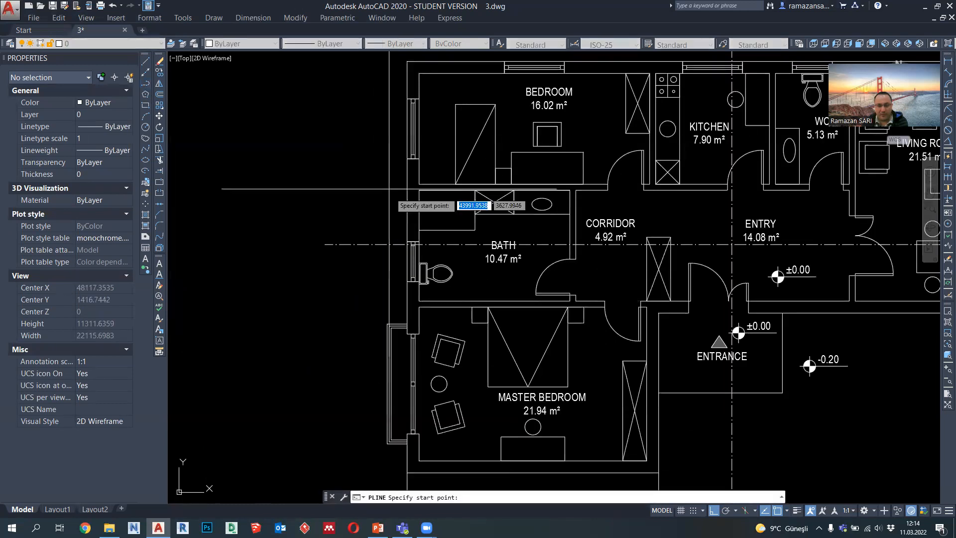
scroll(331, 219, up, 4)
click(328, 192)
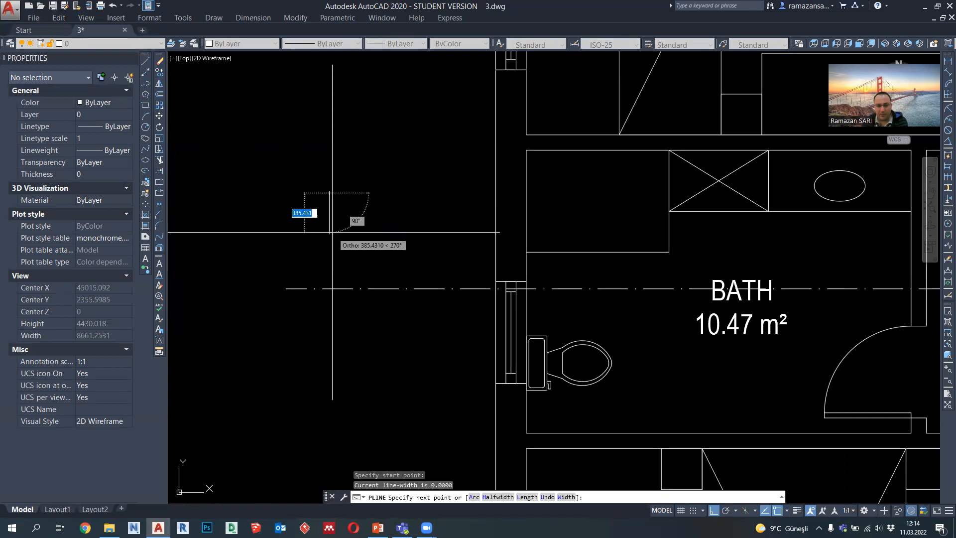
key(Return)
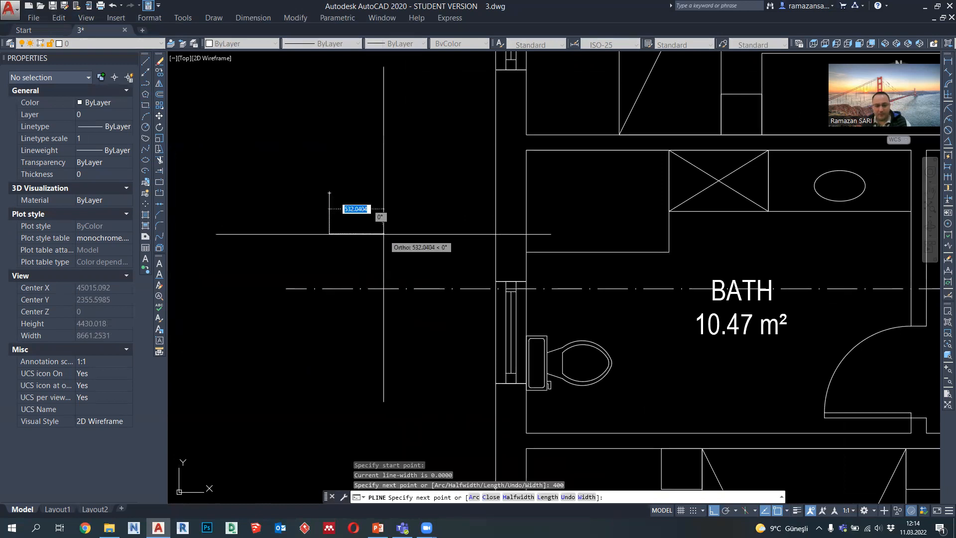
text(400)
key(Return)
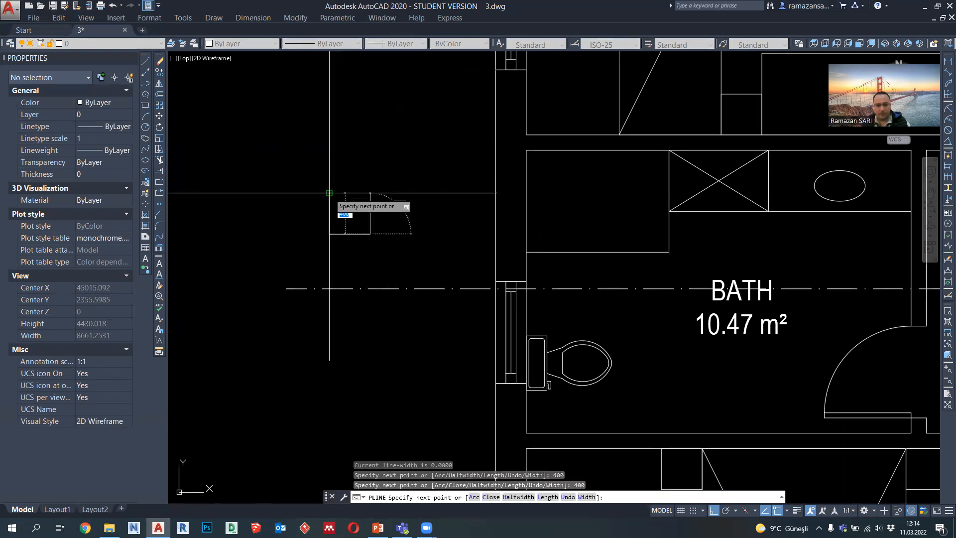
click(330, 194)
key(Escape)
Step: Stretch the triangle's upper corner 200 units to the right to centre it over the base
key(Return)
click(367, 207)
click(314, 171)
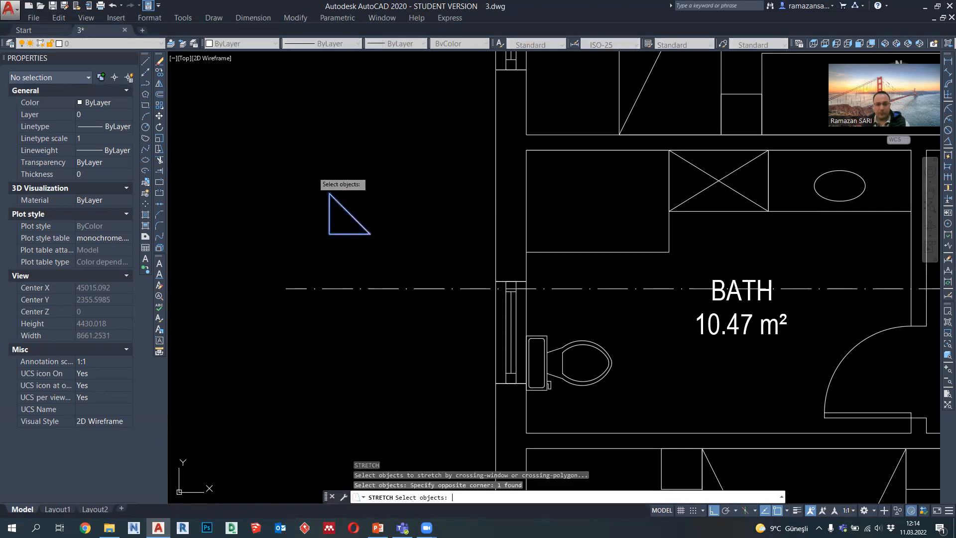
key(Return)
click(327, 159)
text(200)
key(Return)
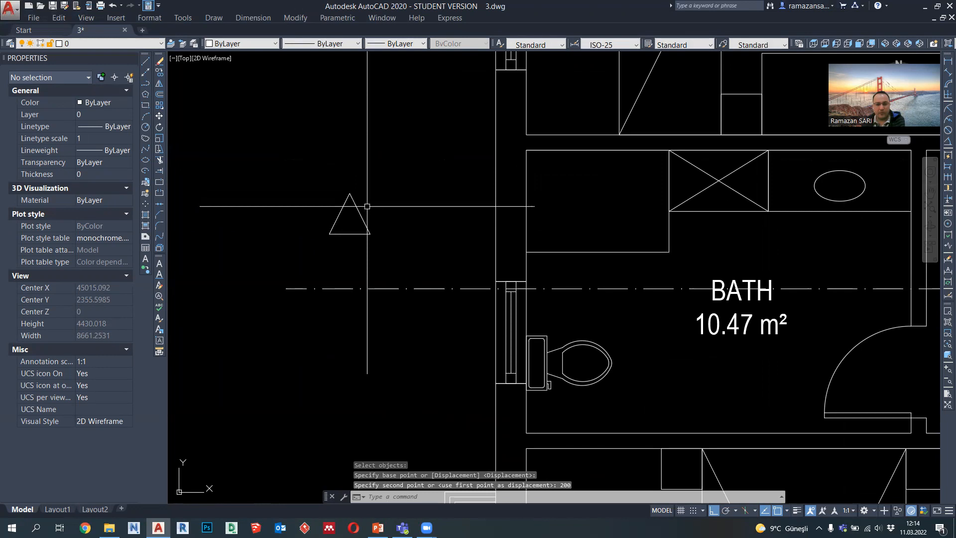
Step: Move the triangle by its lower-left corner onto the left end of the horizontal section line
click(365, 220)
click(159, 116)
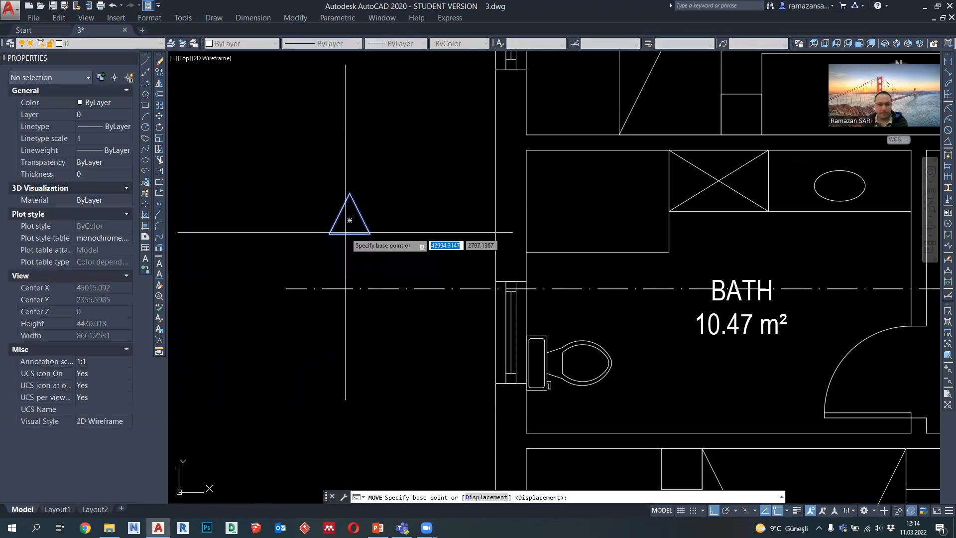
click(329, 234)
click(286, 288)
key(Escape)
Step: Move the triangle marker straight up to leave a small gap above the horizontal section line
click(333, 277)
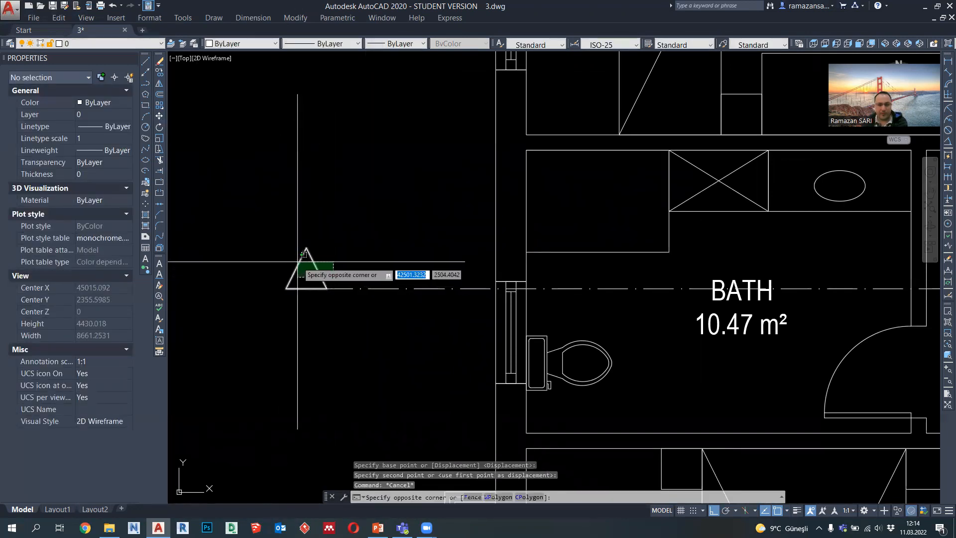
click(299, 262)
text(m)
key(Return)
click(306, 248)
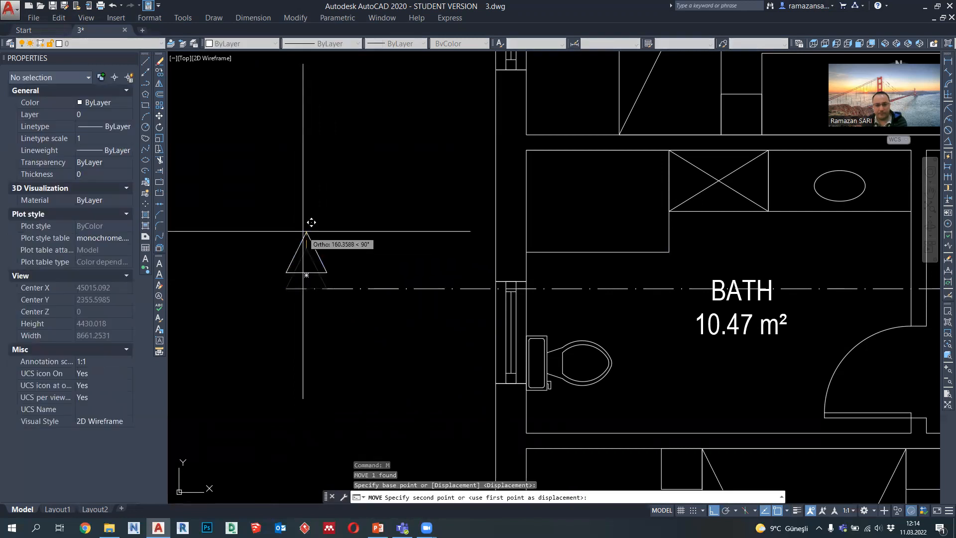
key(Return)
Step: Copy the triangle marker from the left end of the horizontal section line to its right end
click(310, 253)
click(292, 239)
click(159, 73)
click(327, 278)
scroll(324, 276, down, 5)
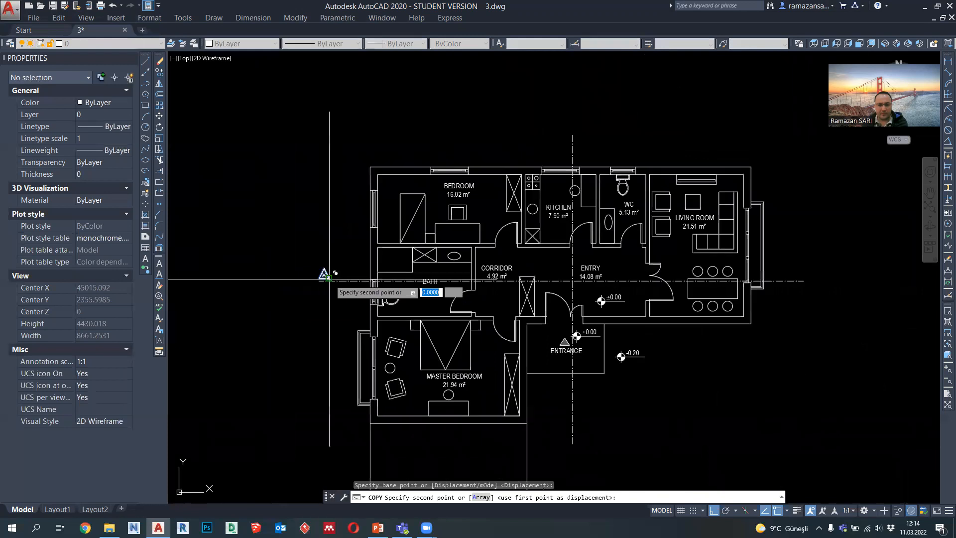
scroll(810, 288, up, 5)
click(871, 297)
scroll(879, 259, down, 2)
key(Escape)
Step: Rotate a copy of the right-hand section marker 90° about the section line's end so that it points left
click(874, 272)
click(841, 257)
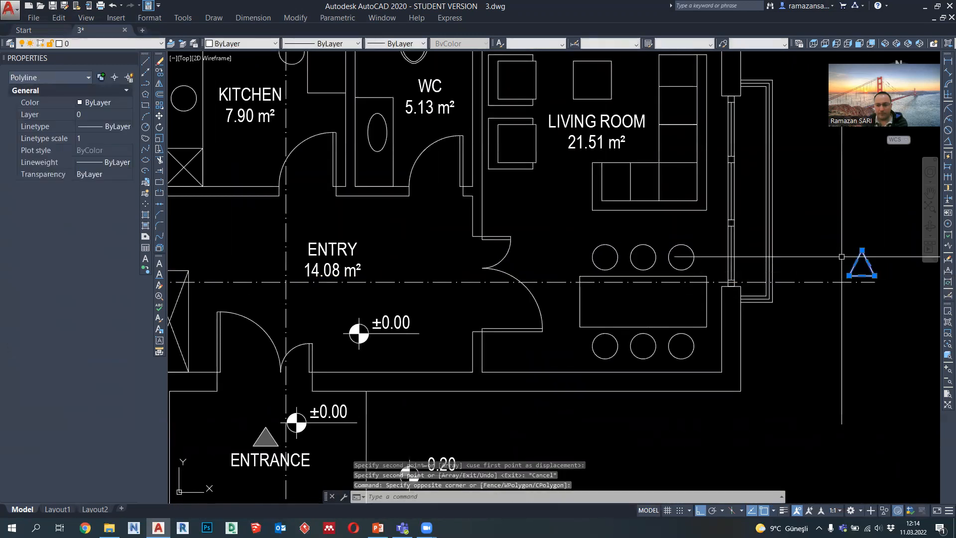
click(159, 127)
click(876, 281)
key(Return)
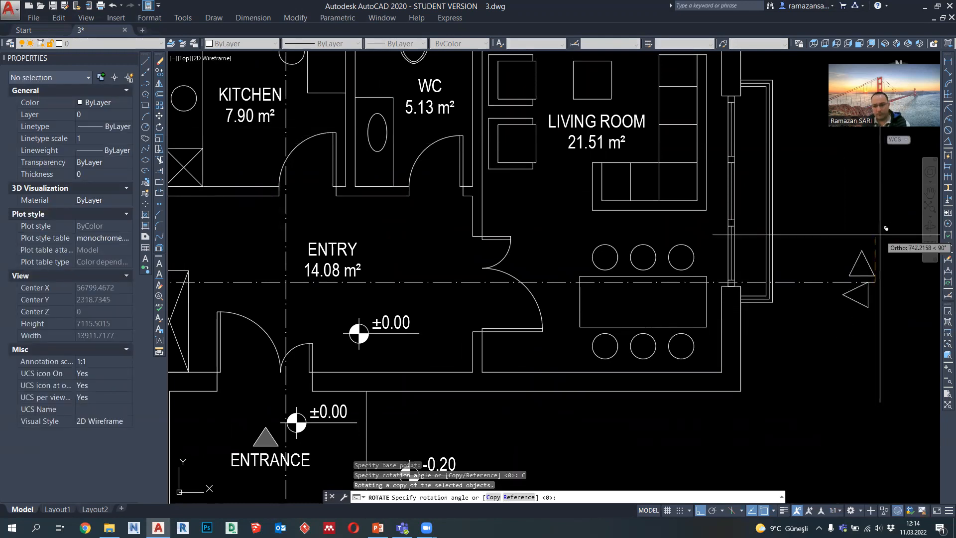
click(880, 235)
Step: Move the left-pointing marker to the upper end of the vertical section line, just left of it
click(872, 296)
click(842, 313)
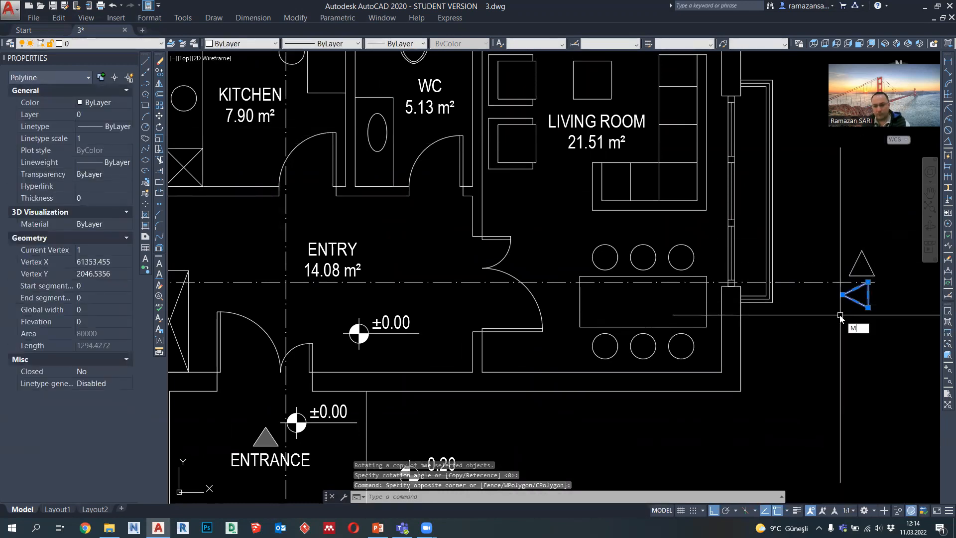
key(Return)
click(868, 282)
scroll(872, 281, down, 6)
scroll(837, 281, up, 4)
key(Escape)
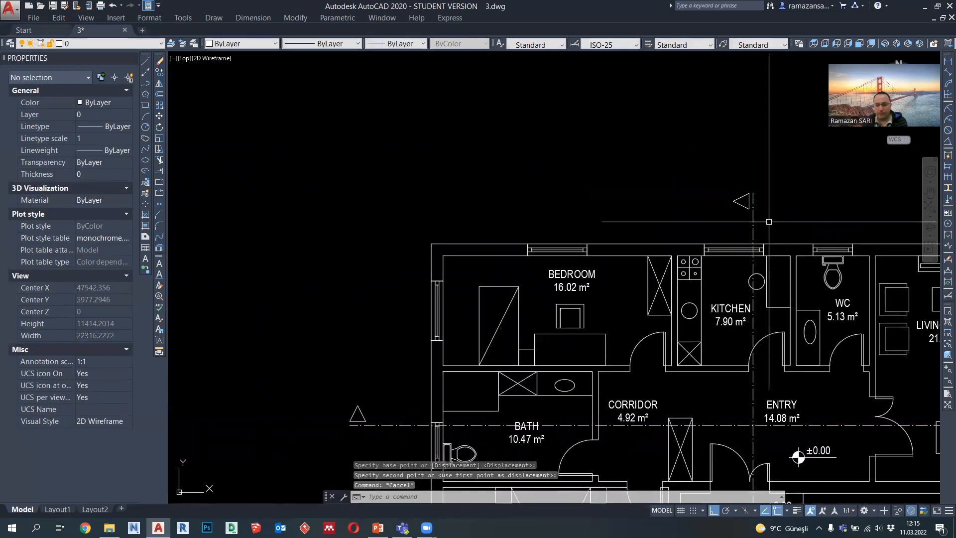
Step: Copy the left-pointing marker from the upper end of the vertical section line to its lower end
middle_drag(769, 222, 707, 193)
click(686, 185)
click(670, 163)
click(160, 73)
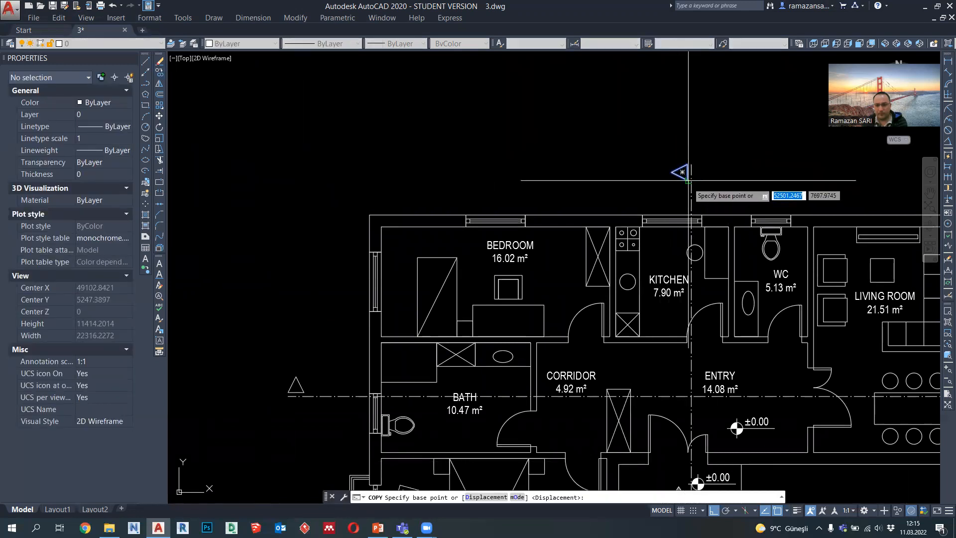
scroll(688, 180, up, 7)
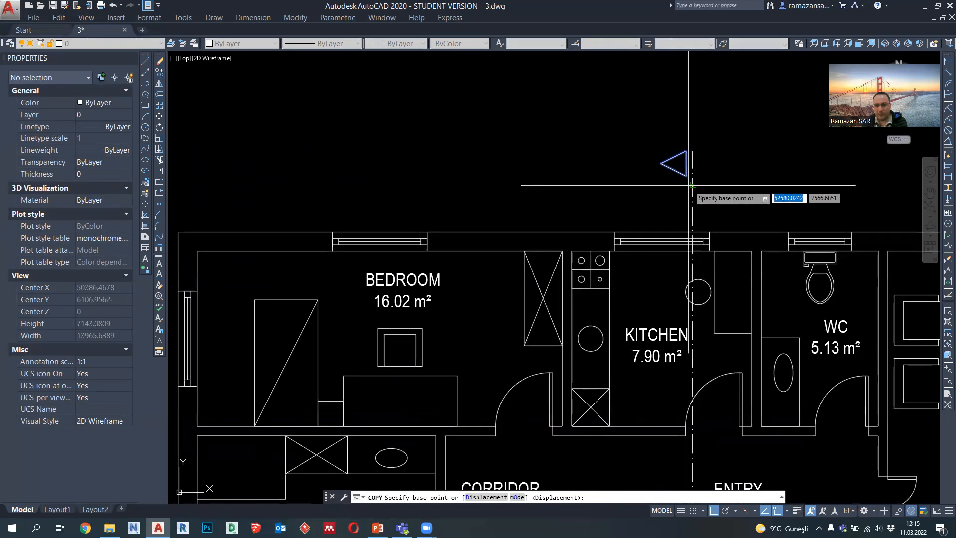
click(692, 176)
scroll(677, 149, down, 5)
scroll(697, 298, up, 6)
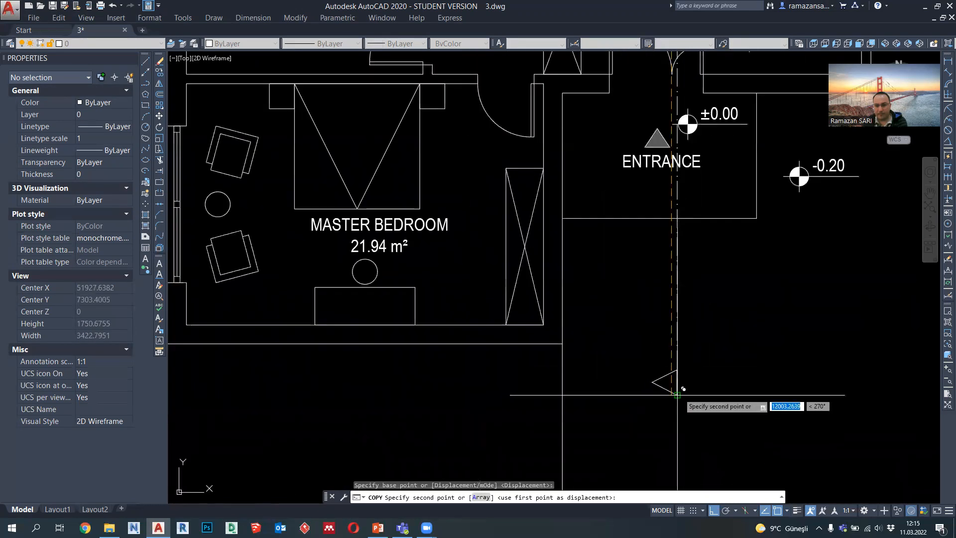
click(699, 390)
key(Escape)
scroll(697, 311, down, 5)
middle_drag(707, 342, 677, 280)
scroll(677, 280, down, 4)
middle_drag(680, 327, 663, 327)
scroll(649, 265, up, 2)
middle_drag(600, 264, 582, 251)
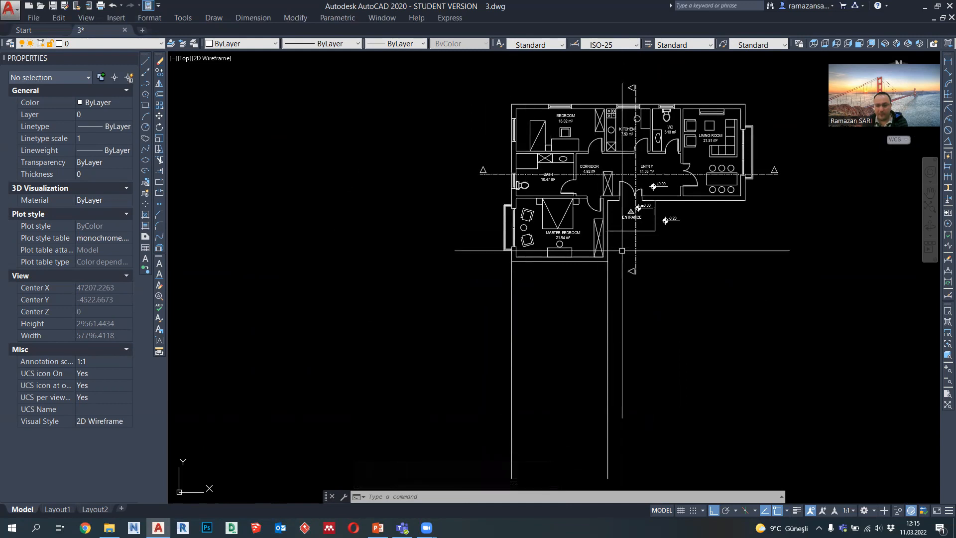
middle_drag(621, 250, 610, 259)
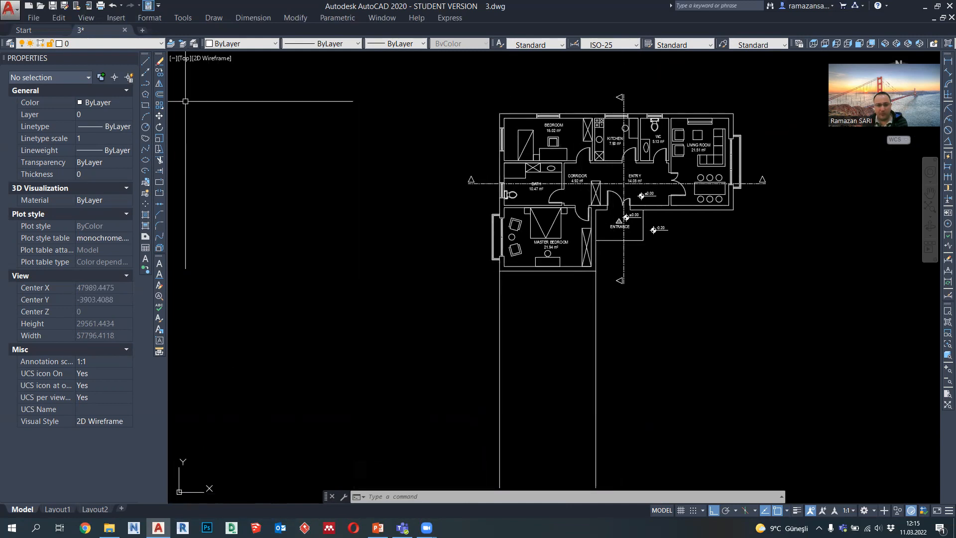
click(145, 83)
middle_drag(487, 354, 491, 312)
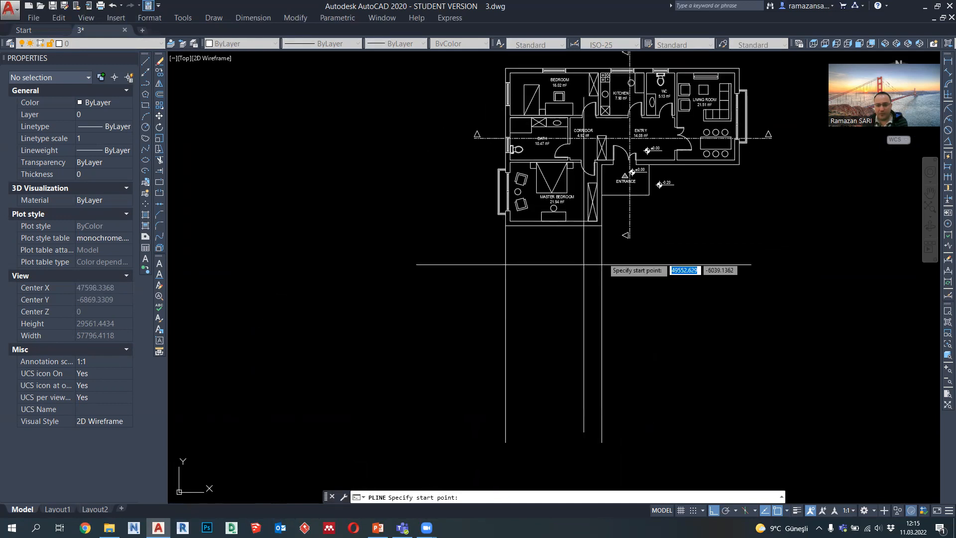
key(Escape)
Step: Copy the projection line at the master bedroom's right corner to the entrance platform's corner and the living room's outer lower corner
click(619, 284)
click(580, 292)
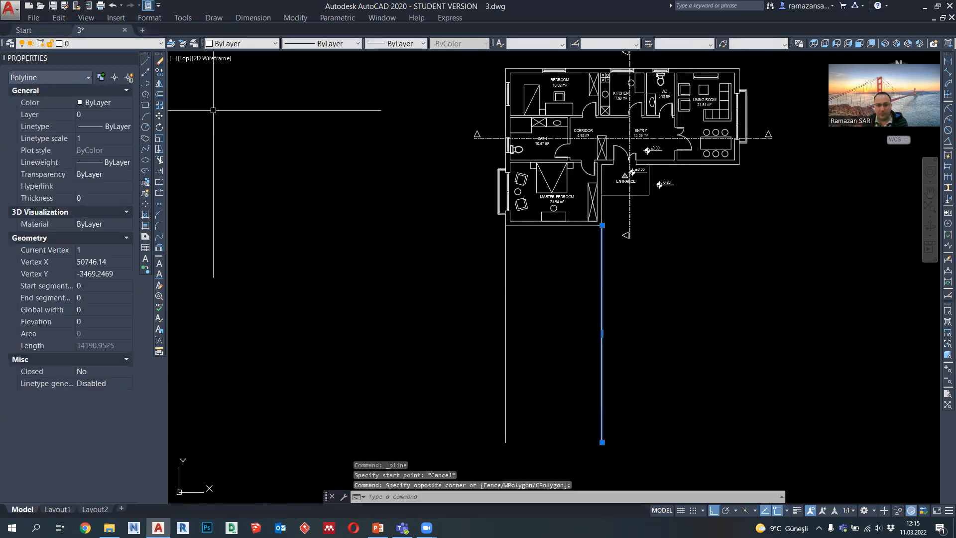
click(160, 74)
click(602, 226)
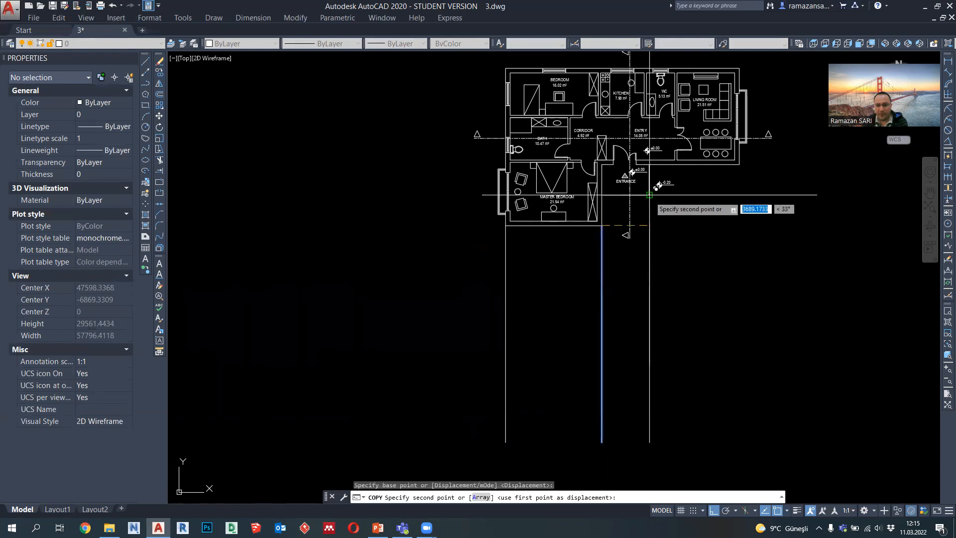
click(649, 194)
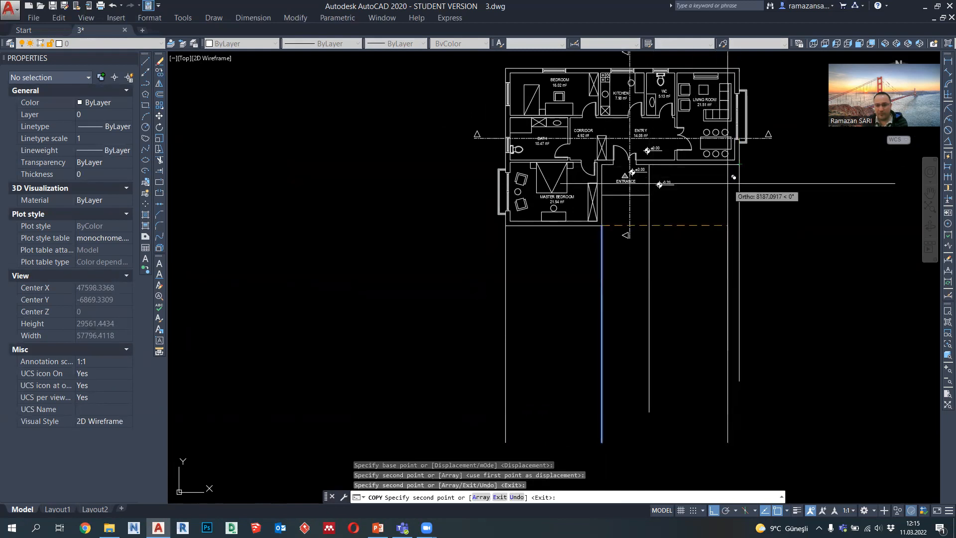
key(Escape)
Step: Delete the projection line at the entrance platform's corner
click(655, 277)
click(642, 198)
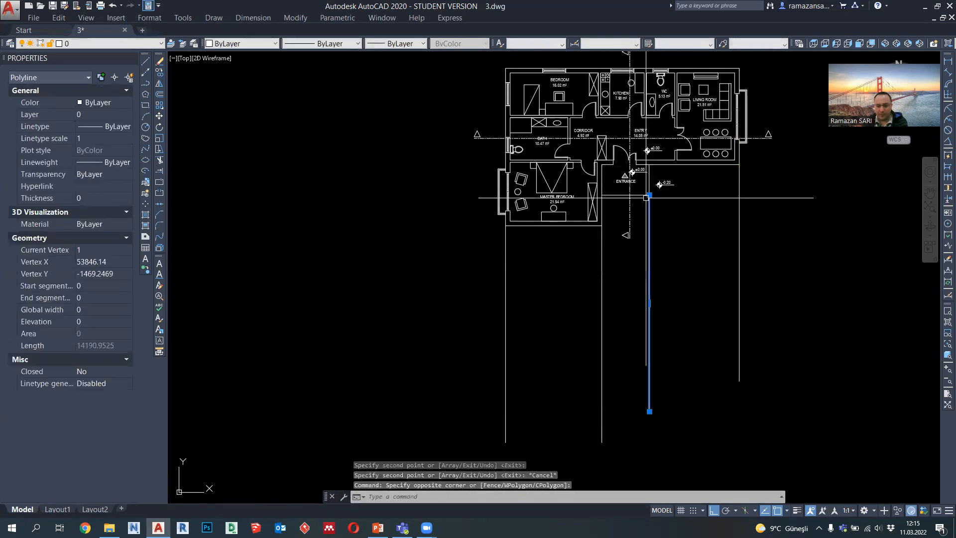
key(Return)
key(Escape)
key(Escape)
key(Escape)
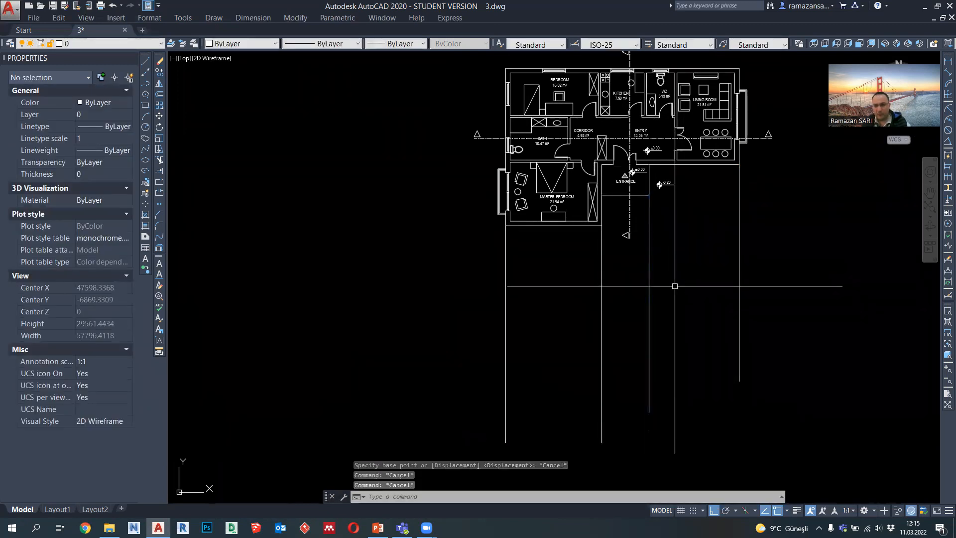
click(640, 273)
key(Delete)
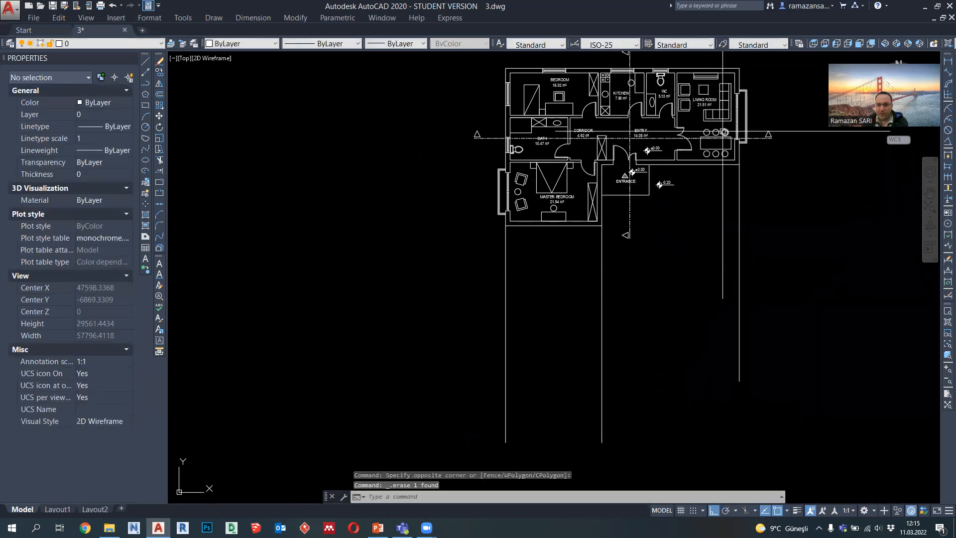
Step: Draw a rectangle about 18547 by 7466 from the horizontal section line's left end down past the master bedroom and living room
middle_drag(694, 138, 692, 147)
scroll(551, 148, up, 2)
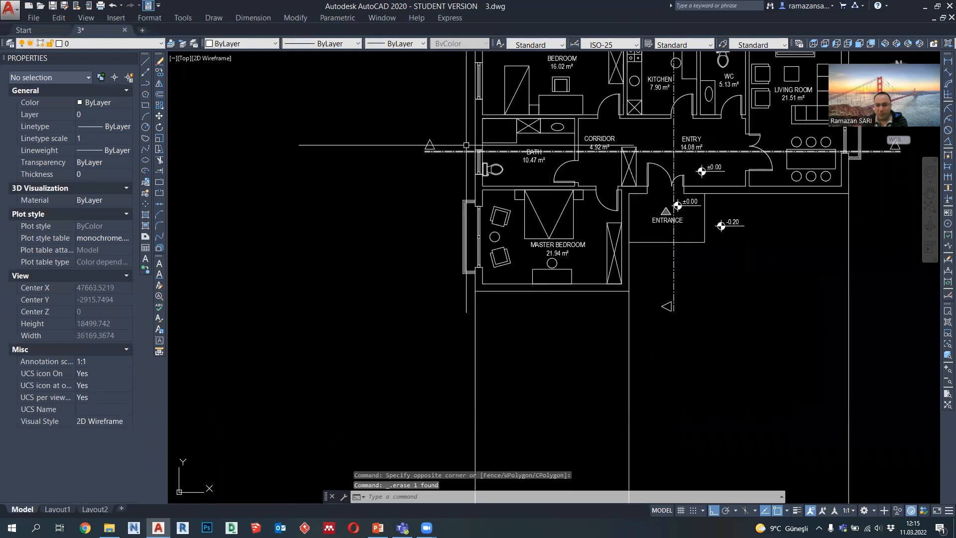
scroll(477, 146, up, 2)
scroll(476, 146, down, 2)
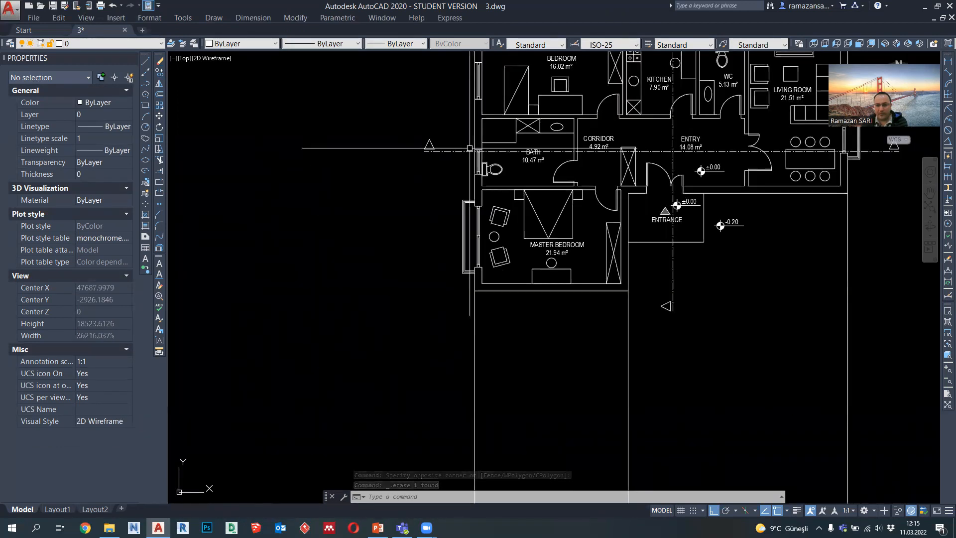
middle_drag(788, 156, 702, 194)
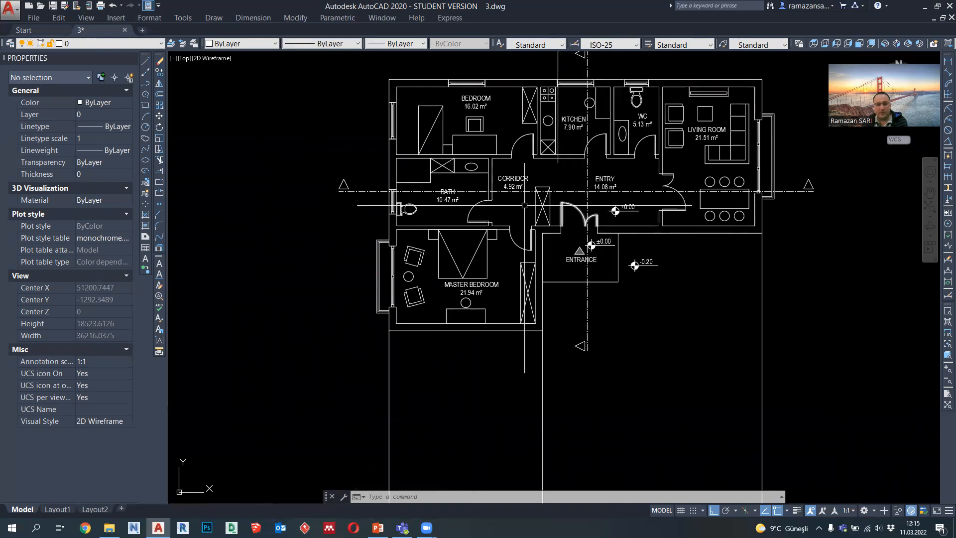
click(145, 105)
click(339, 192)
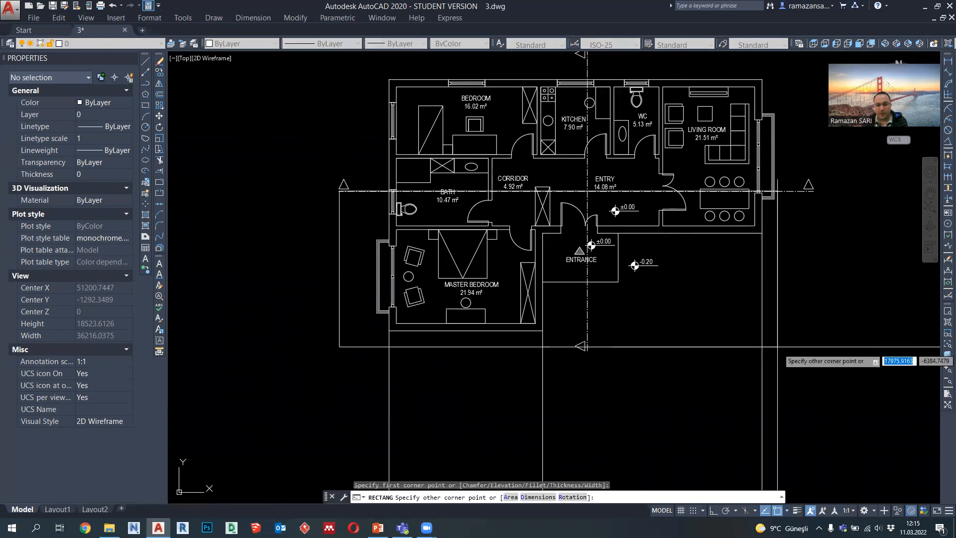
click(791, 373)
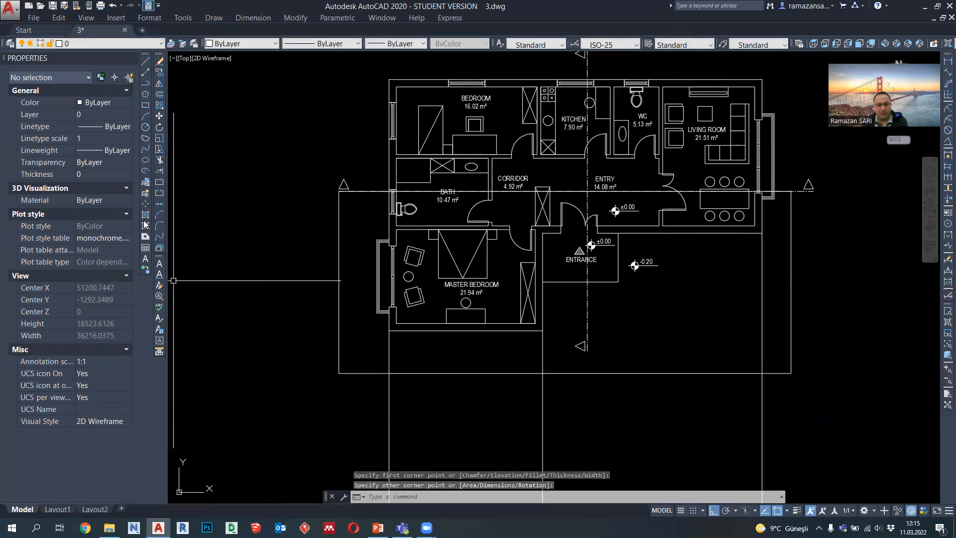
Step: Hatch the rectangle below the horizontal section line with the predefined SOLID pattern
click(734, 151)
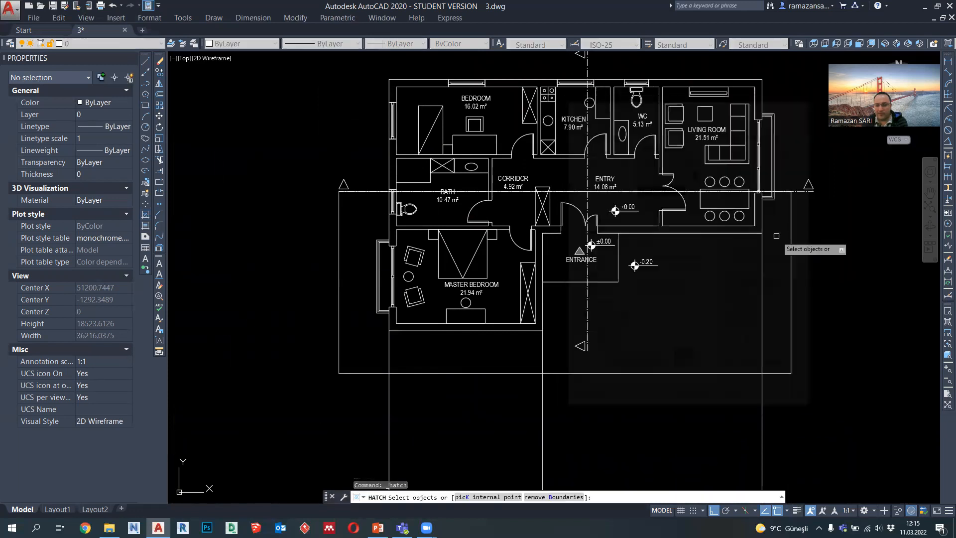
click(791, 245)
key(Return)
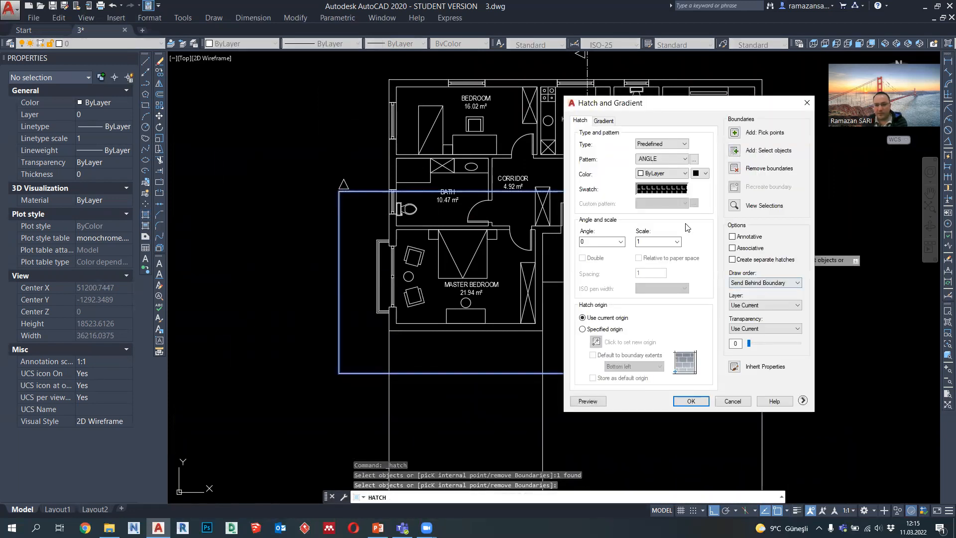
click(666, 189)
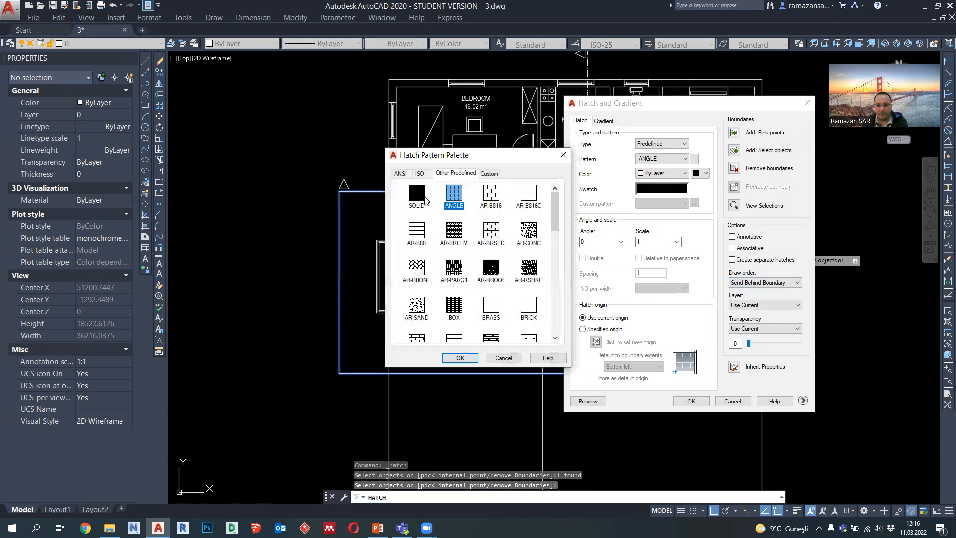
click(460, 357)
click(691, 401)
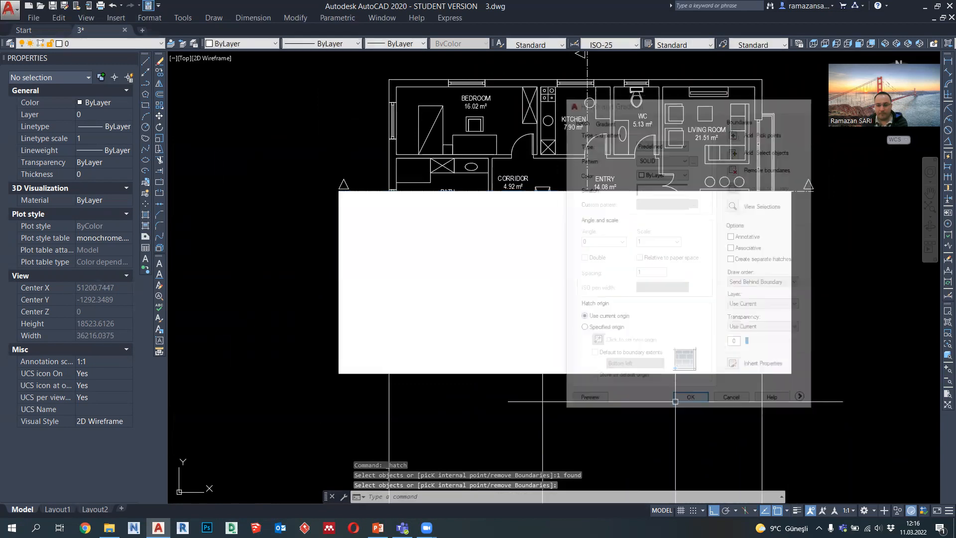
key(Escape)
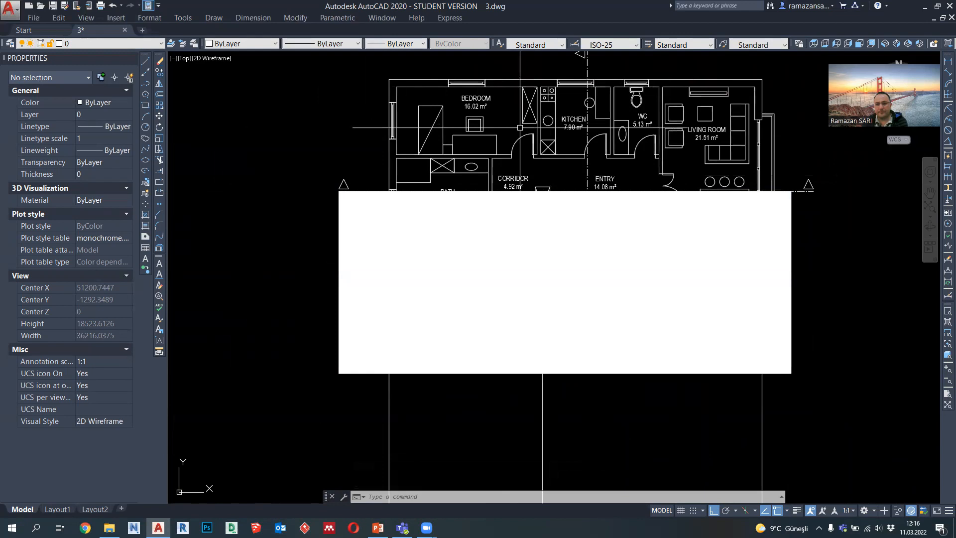
Step: Change the colour of the three vertical projection lines to blue
middle_drag(545, 156, 544, 166)
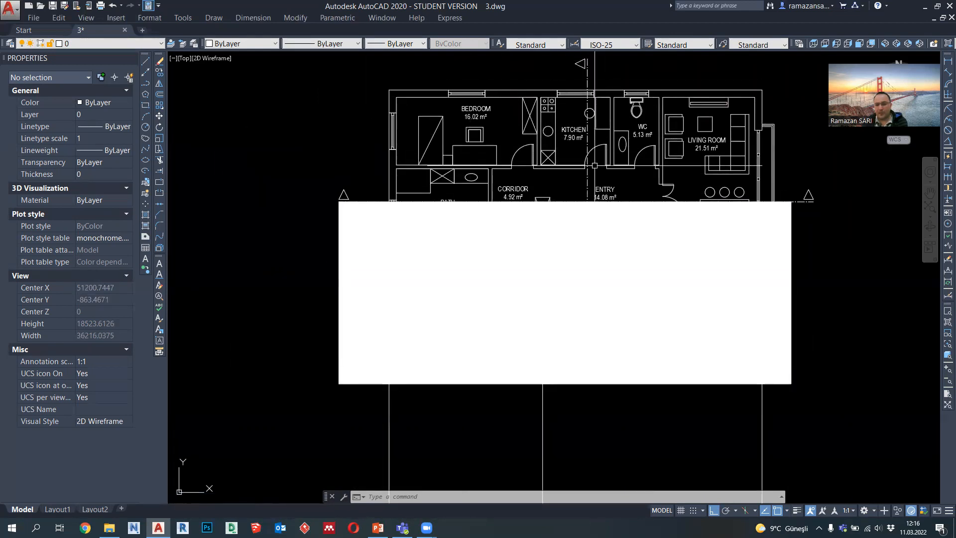
click(147, 86)
key(Escape)
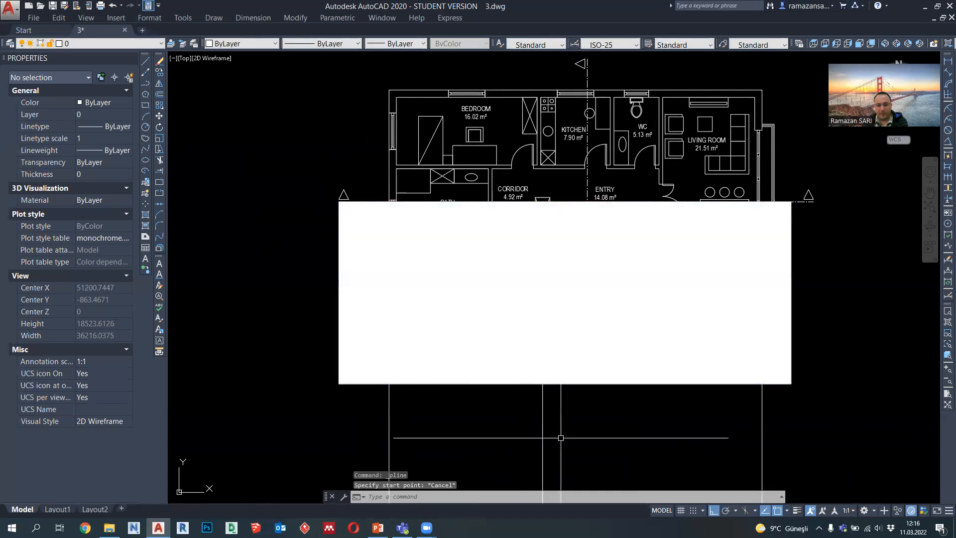
click(779, 453)
click(386, 437)
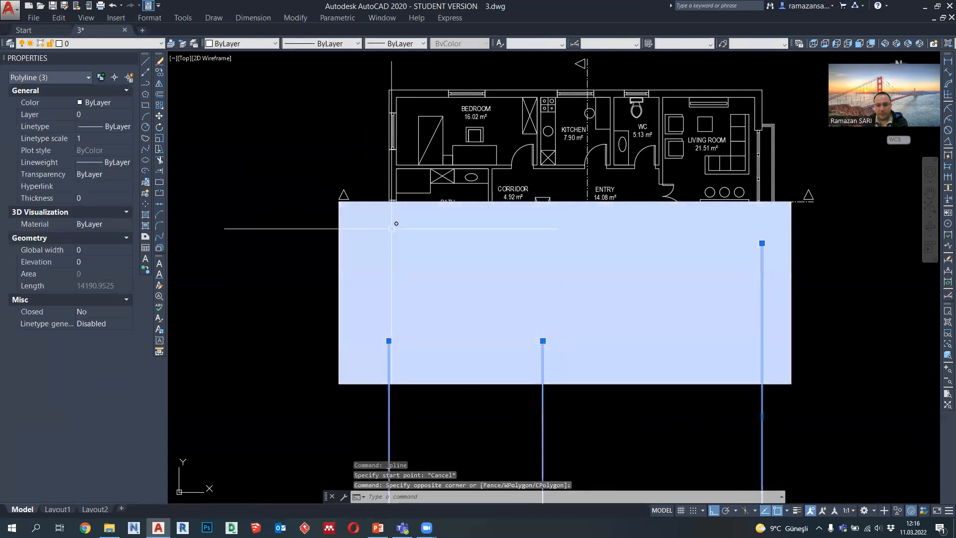
click(256, 45)
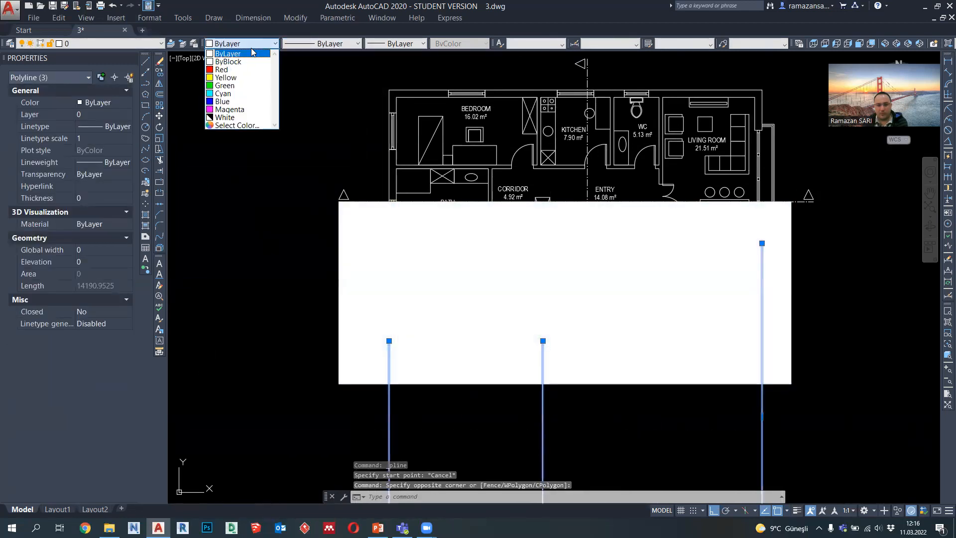
click(237, 102)
key(Escape)
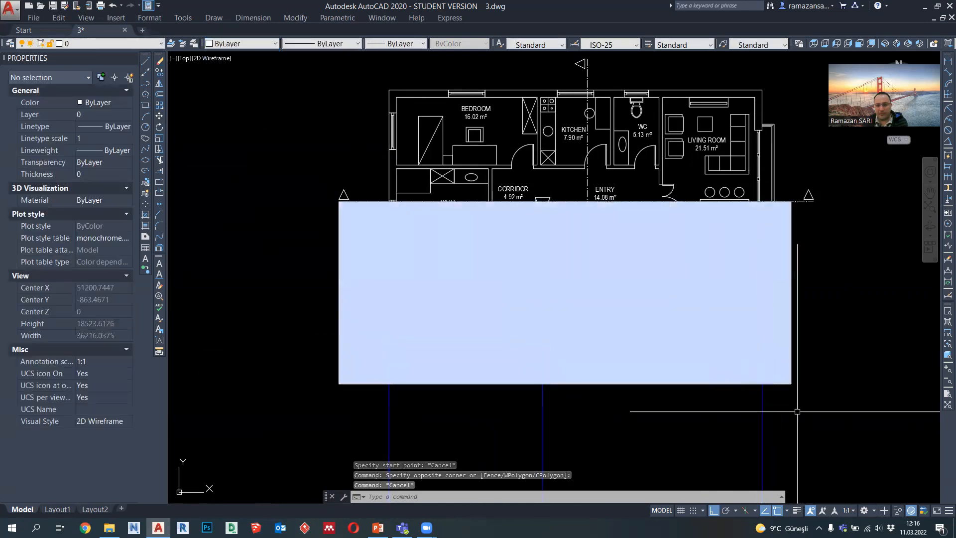
Step: Show the Draw Order toolbar in the workspace
click(790, 434)
click(193, 403)
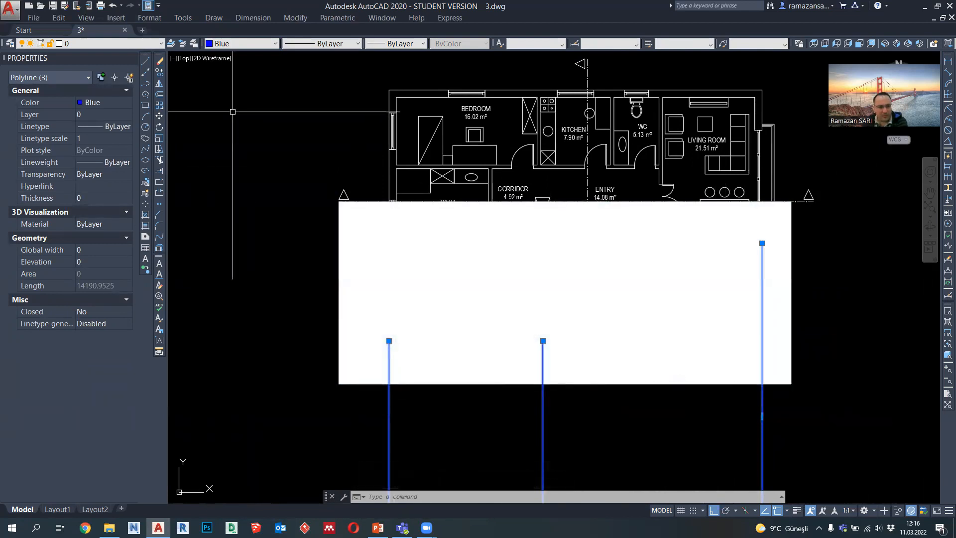
key(Escape)
click(183, 18)
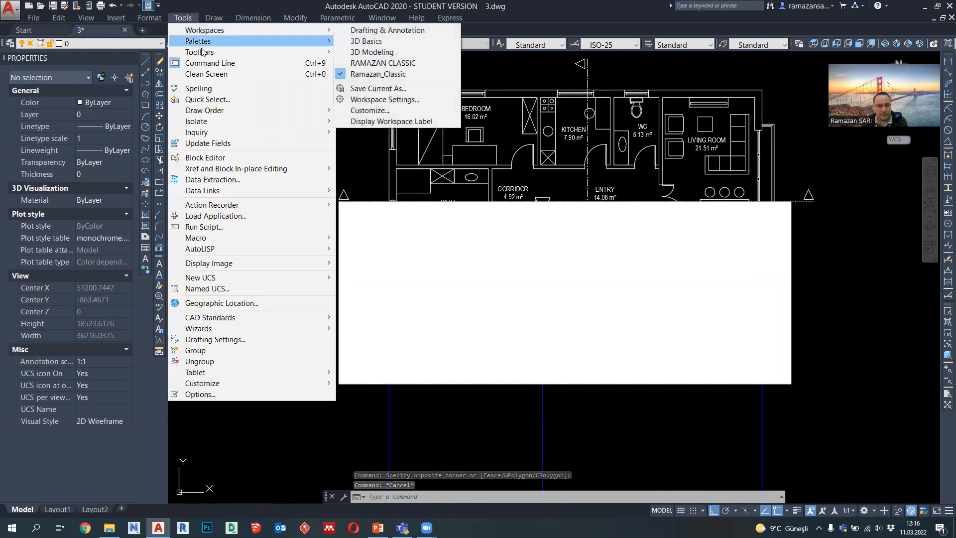
mouse_move(202, 52)
mouse_move(387, 53)
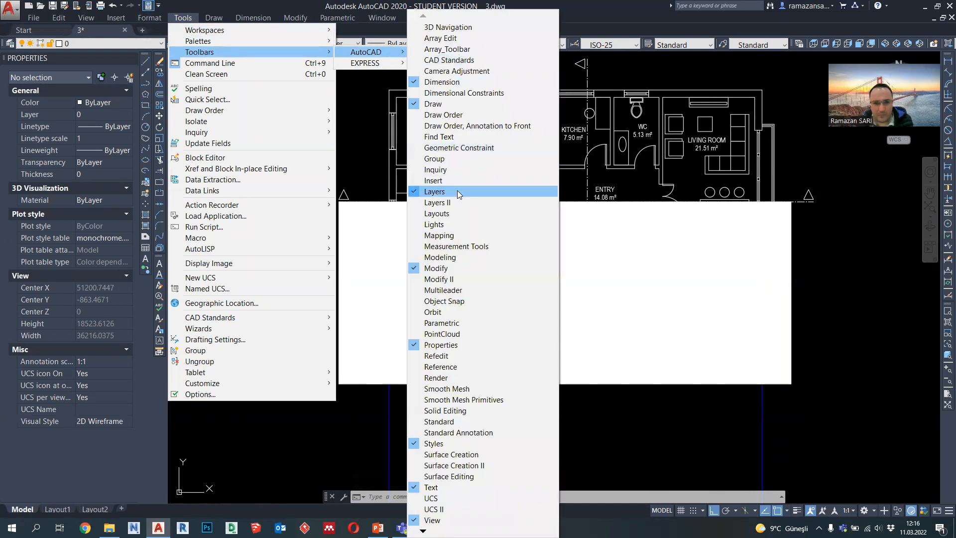
click(446, 115)
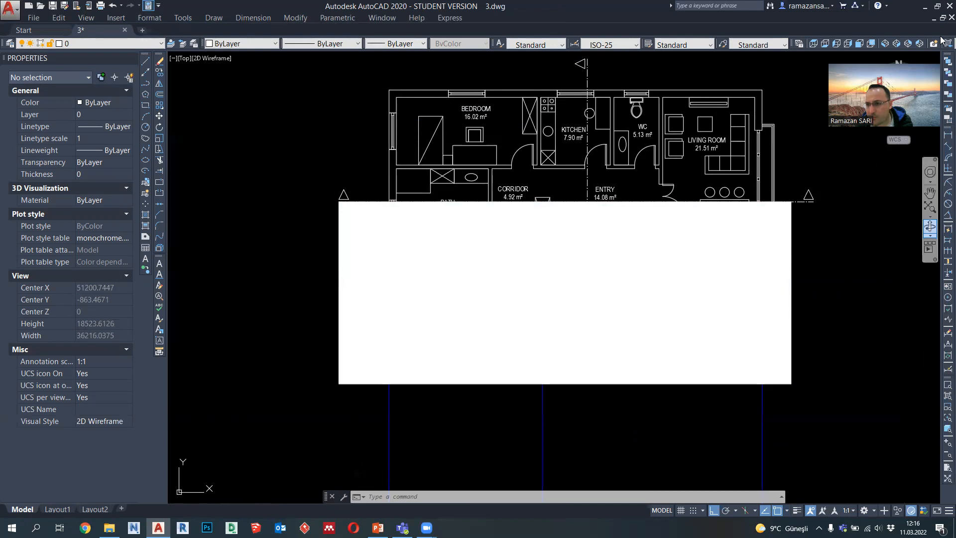
Step: Dock the Draw Order toolbar vertically below the zoom tools, in the same column as the dimension toolbar
drag(942, 55, 885, 255)
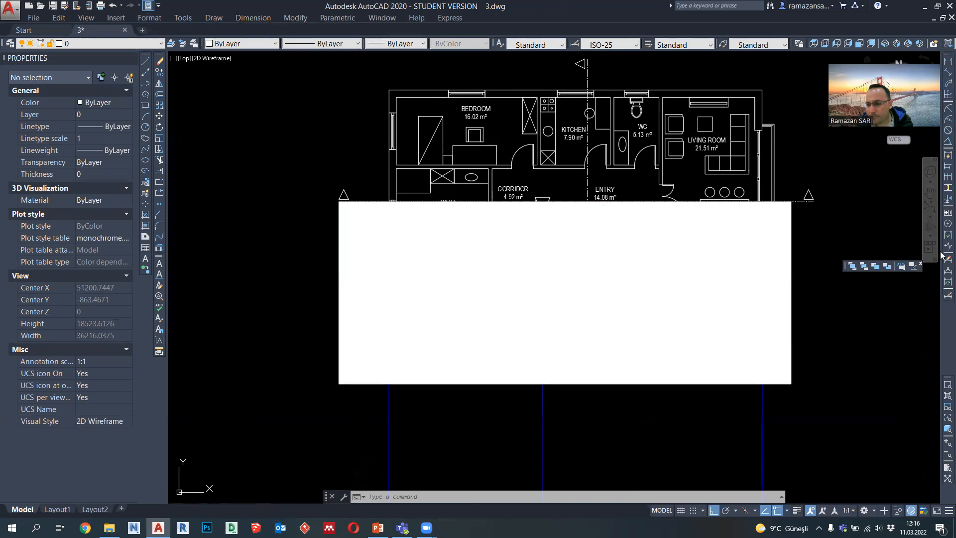
mouse_move(942, 379)
mouse_down()
mouse_move(942, 322)
mouse_move(851, 279)
mouse_up()
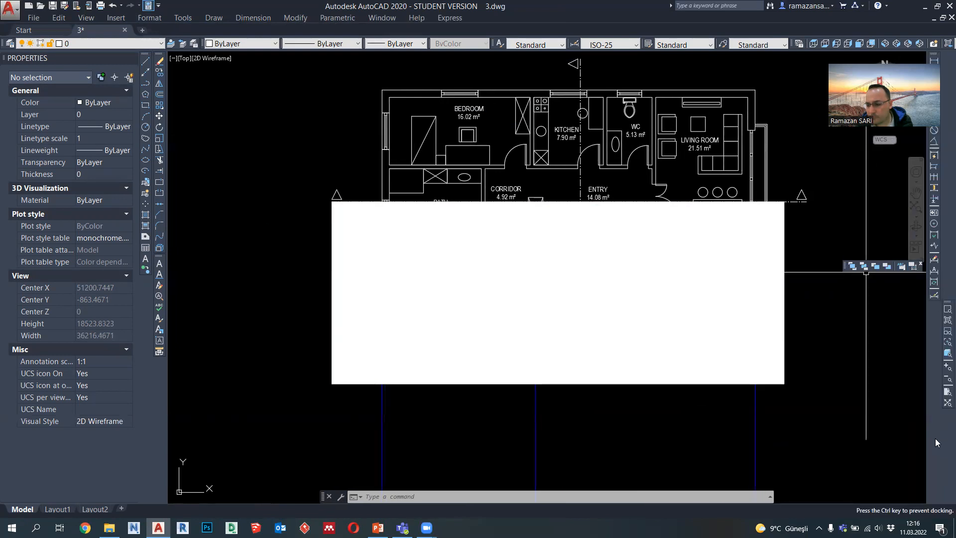
drag(936, 452, 936, 453)
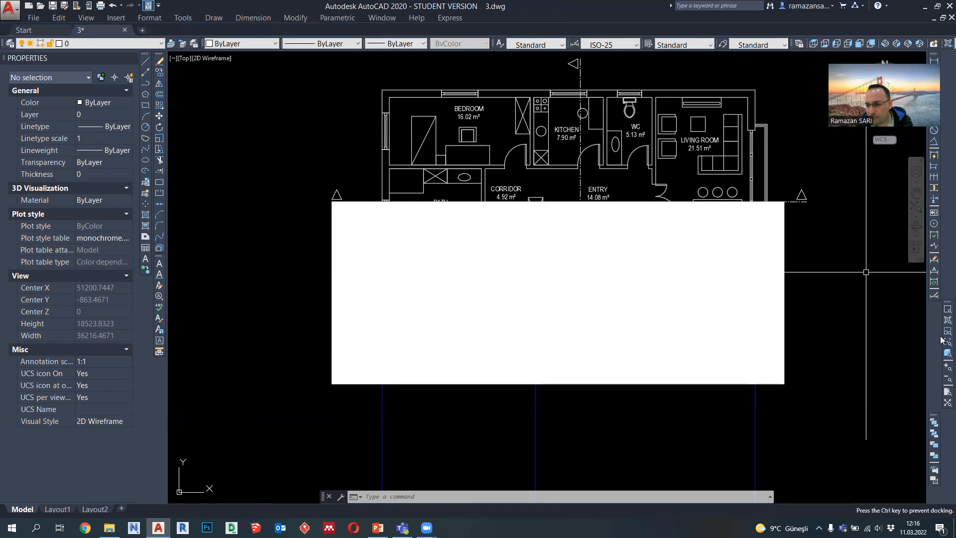
drag(942, 340, 941, 411)
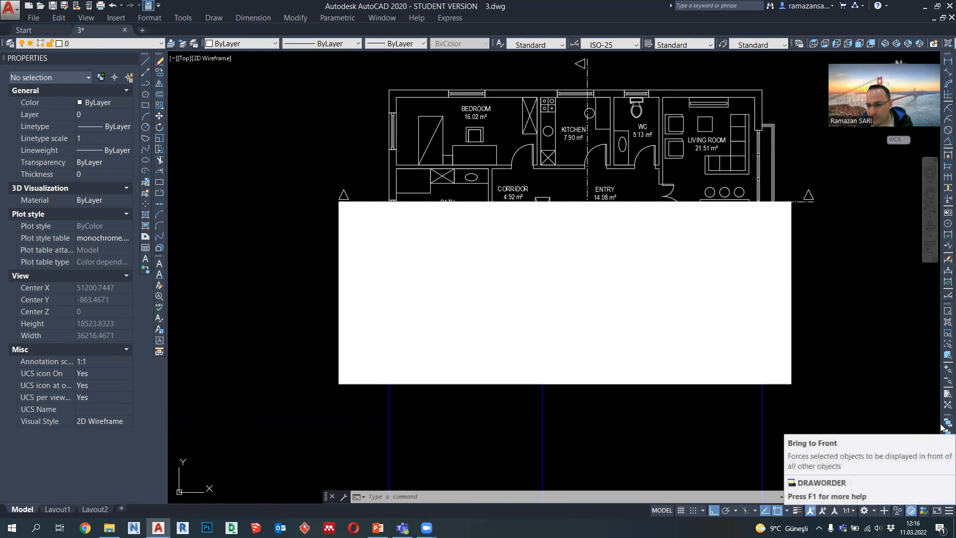
Step: Bring the three blue projection lines above the rectangle in the draw order
key(Escape)
key(Escape)
click(787, 446)
click(360, 405)
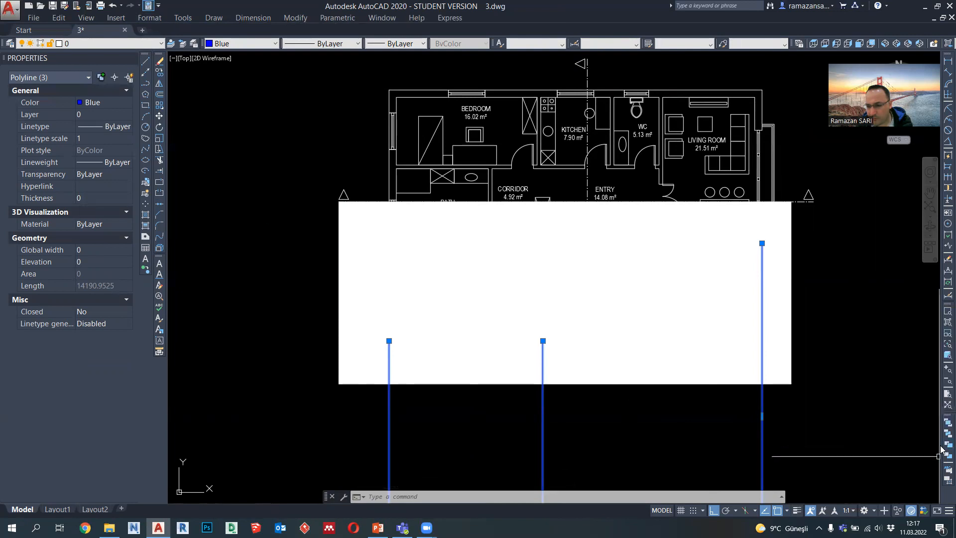
click(944, 447)
click(790, 384)
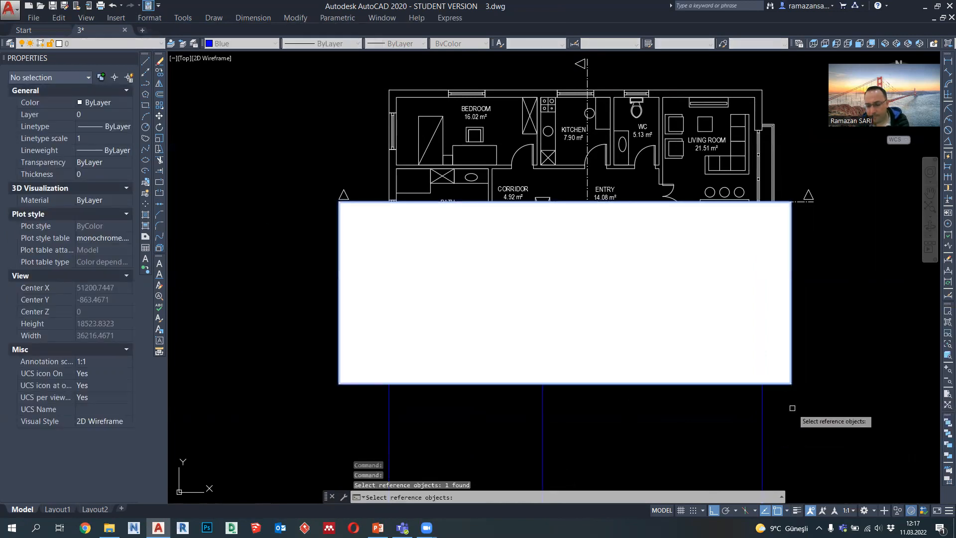
key(Return)
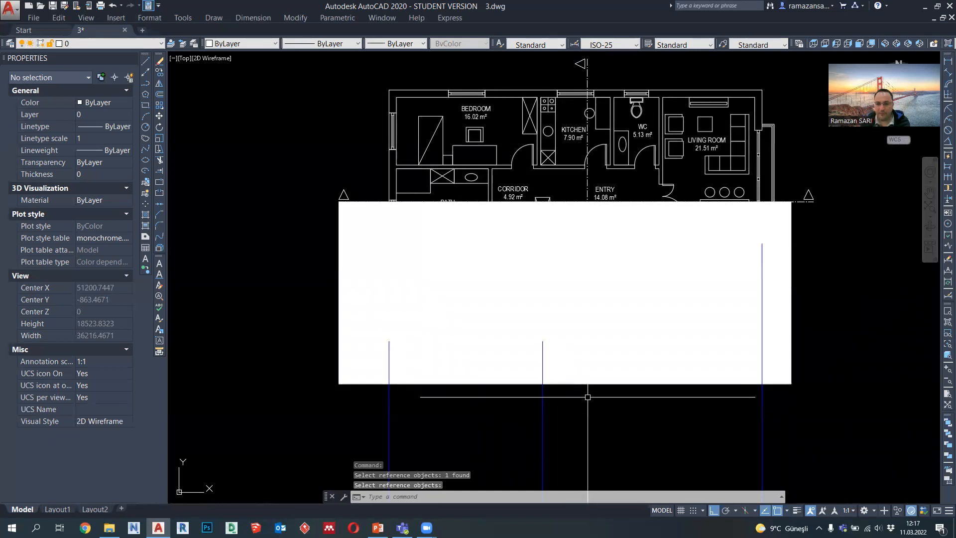
click(580, 421)
key(Escape)
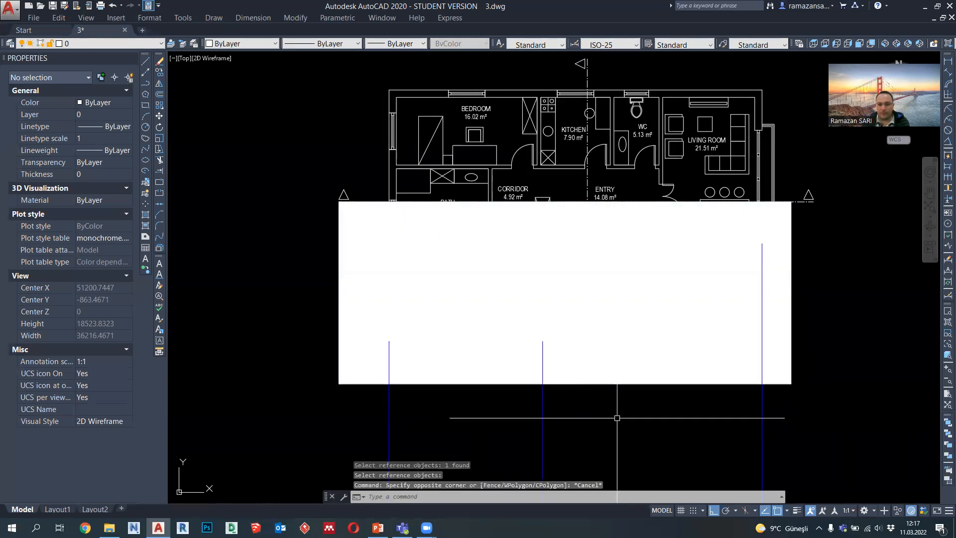
Step: Delete the three blue projection lines below the plan
middle_drag(617, 418, 617, 366)
click(812, 401)
click(374, 369)
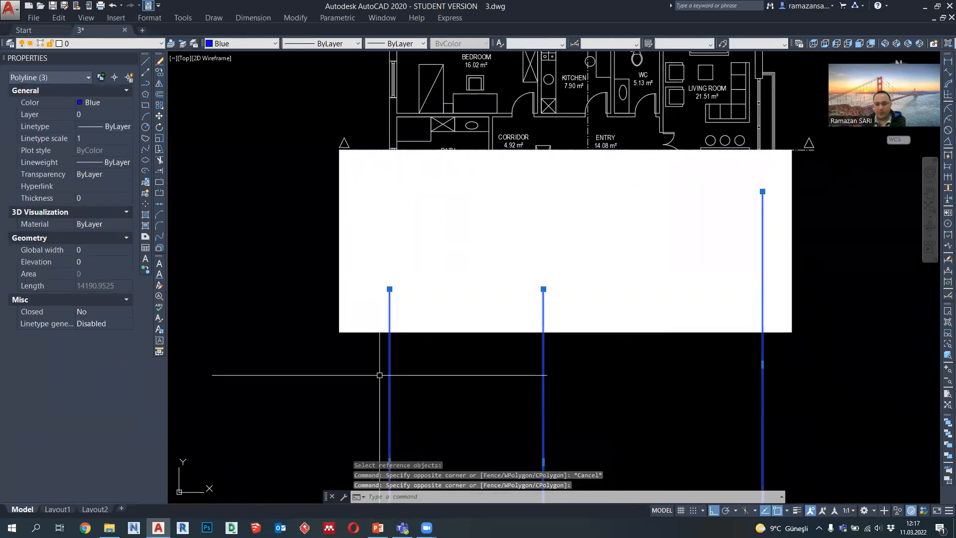
key(Delete)
Step: Draw a vertical polyline about 16166 long from the bath's outer wall face at the section line down past the hatch
text(pl)
key(Return)
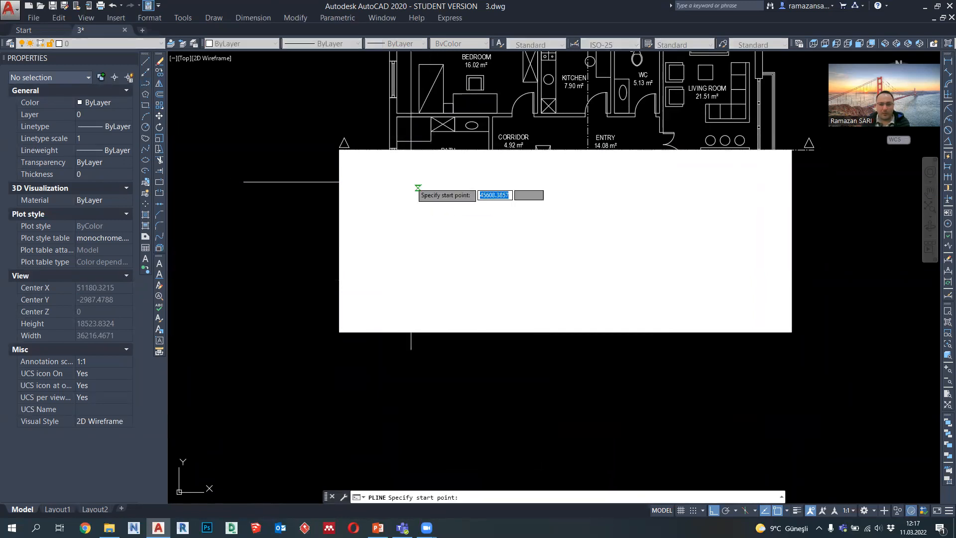
scroll(416, 191, up, 4)
click(390, 147)
scroll(391, 144, down, 4)
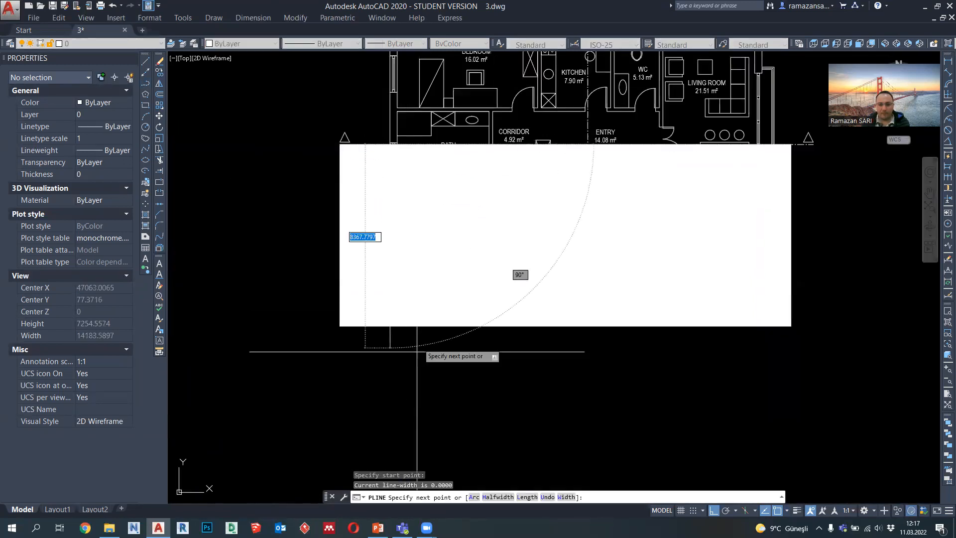
click(408, 422)
key(Escape)
Step: Change the colour of the new vertical polyline at the bath's outer wall to blue
click(397, 351)
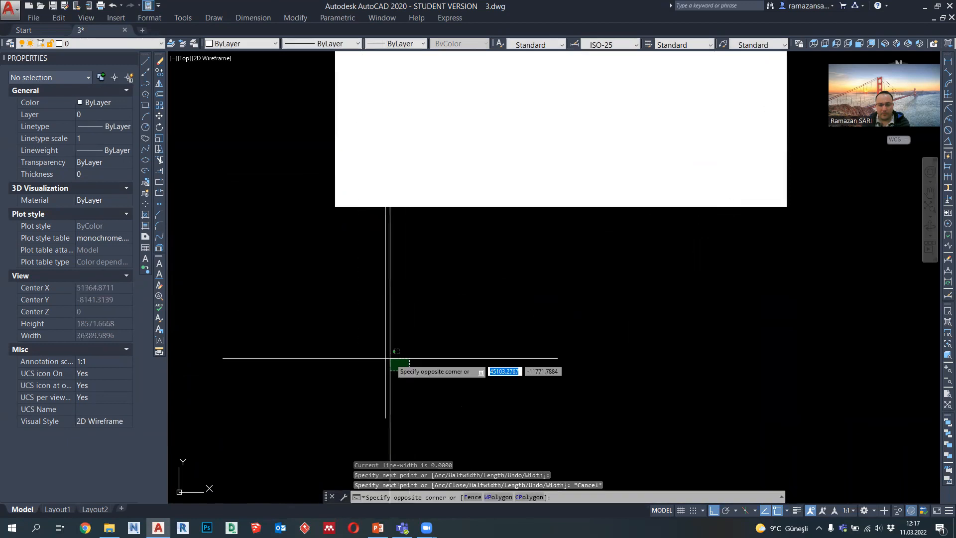
click(366, 370)
middle_drag(410, 279, 417, 386)
key(Escape)
click(471, 397)
click(320, 352)
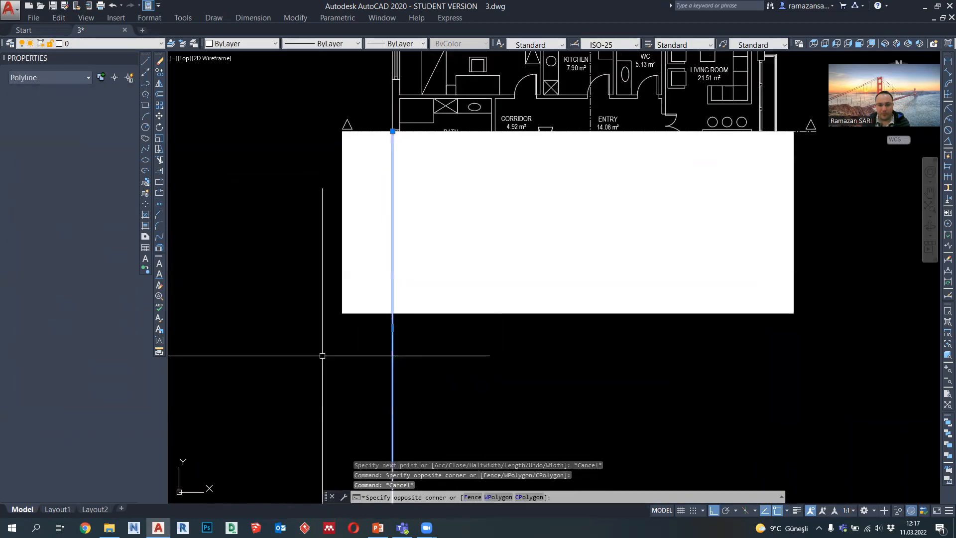
click(265, 45)
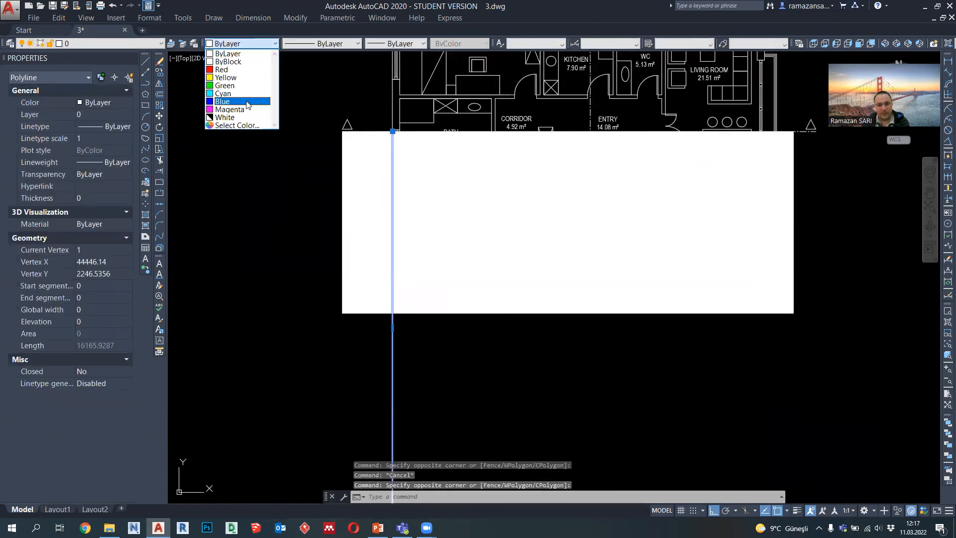
click(248, 103)
Step: Copy the blue projection line to the outer wall's inner face and both faces of the wall between bath and corridor
click(159, 76)
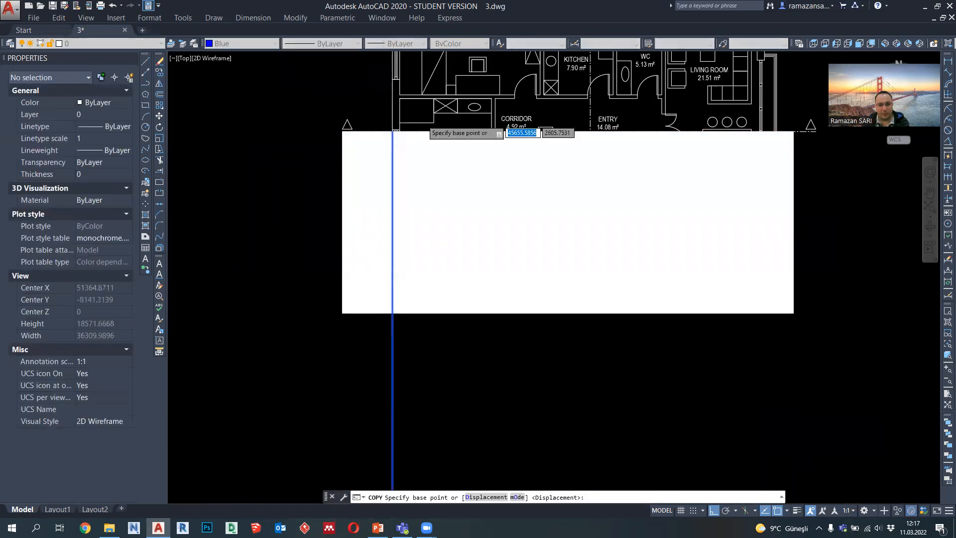
scroll(422, 120, up, 6)
click(300, 165)
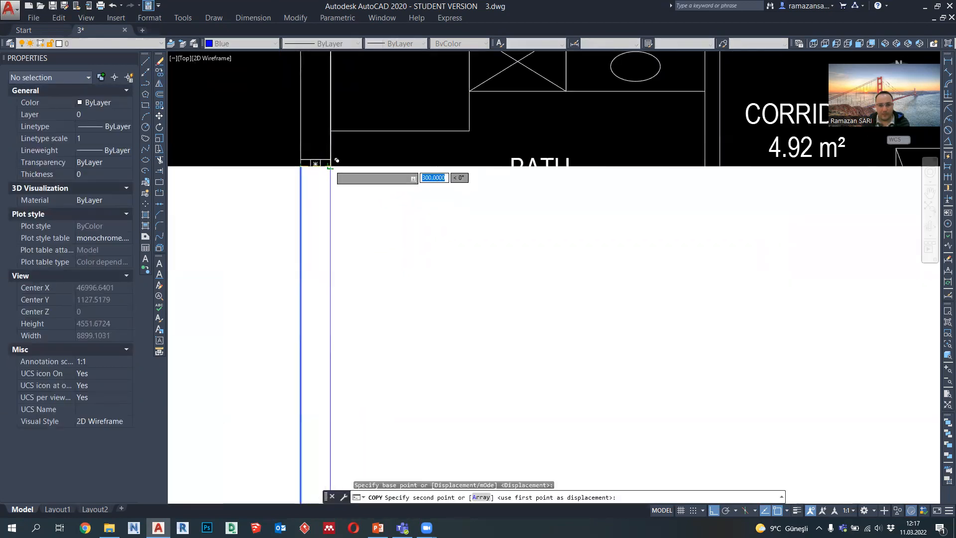
click(331, 166)
scroll(330, 167, down, 4)
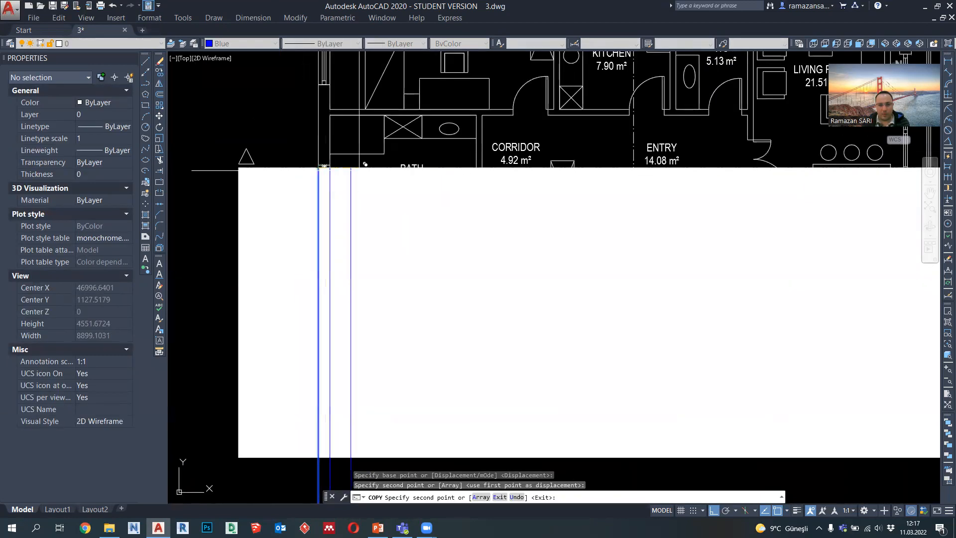
click(483, 161)
click(481, 169)
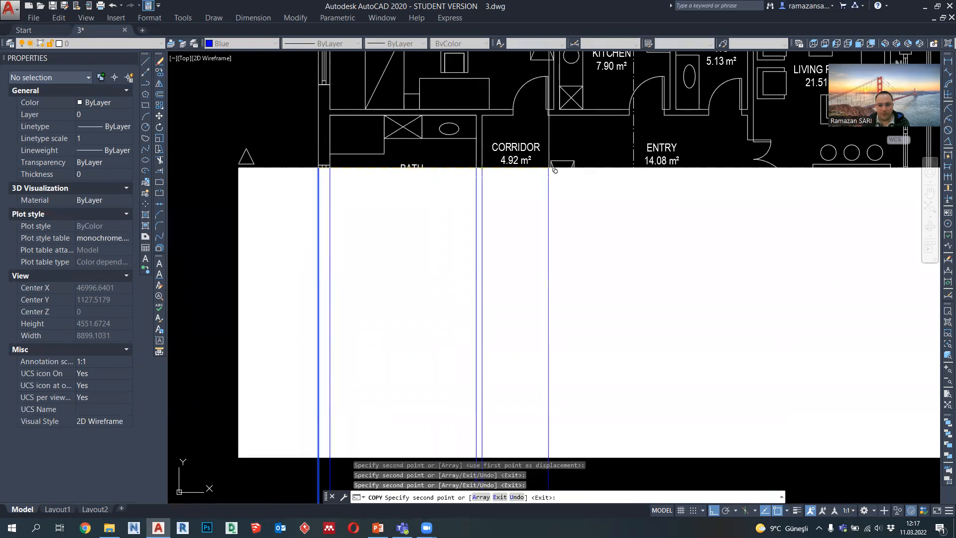
Step: Copy the blue projection line to both faces of the wall between the entry and the living room
scroll(856, 169, up, 2)
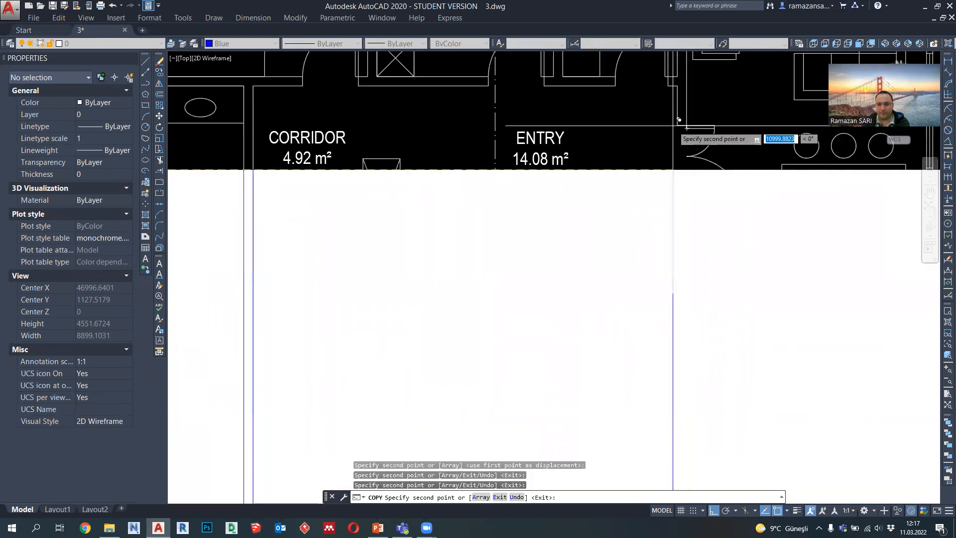
click(686, 128)
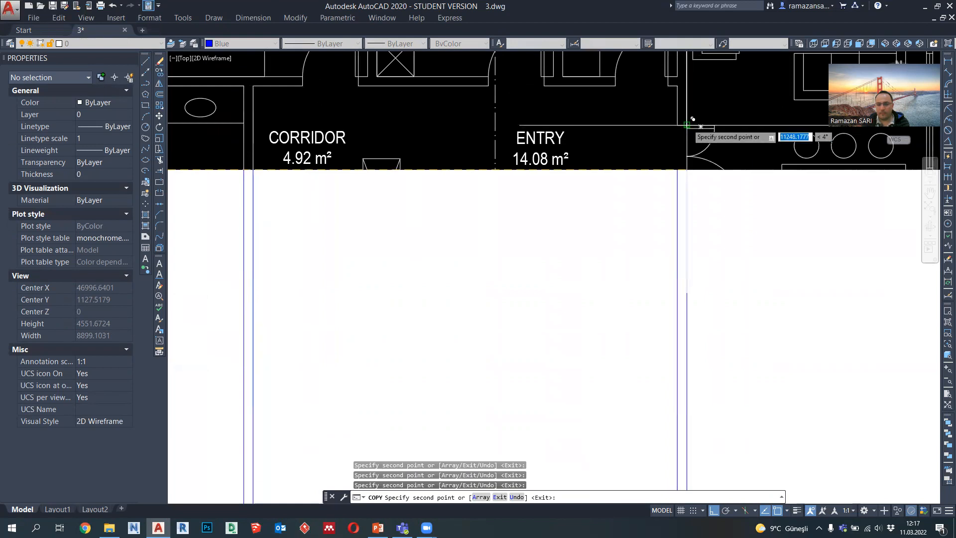
middle_drag(747, 157, 583, 161)
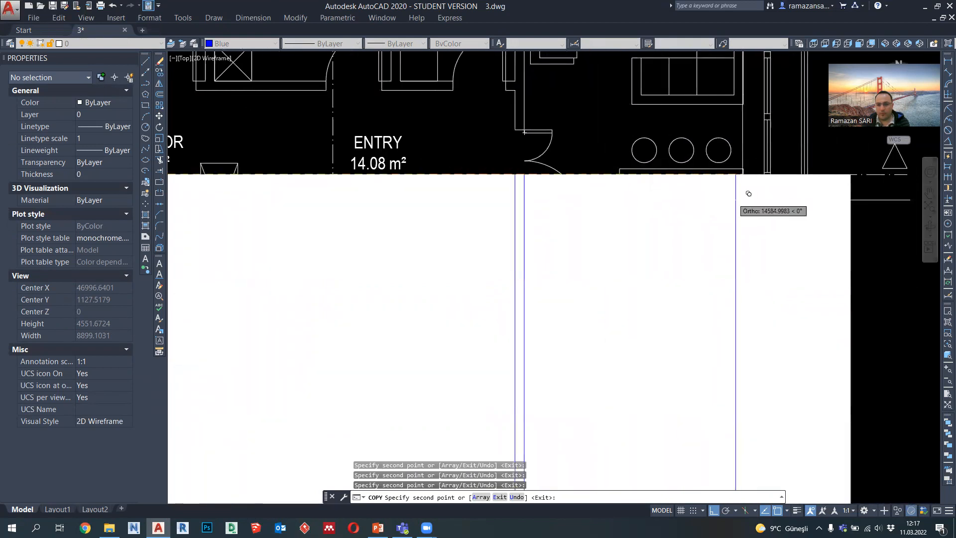
Step: Copy the blue projection line to both faces of the living room's window wall and the outer edge beyond it
middle_drag(791, 177, 704, 185)
scroll(689, 189, up, 2)
scroll(669, 180, down, 2)
middle_drag(664, 153, 650, 242)
click(651, 102)
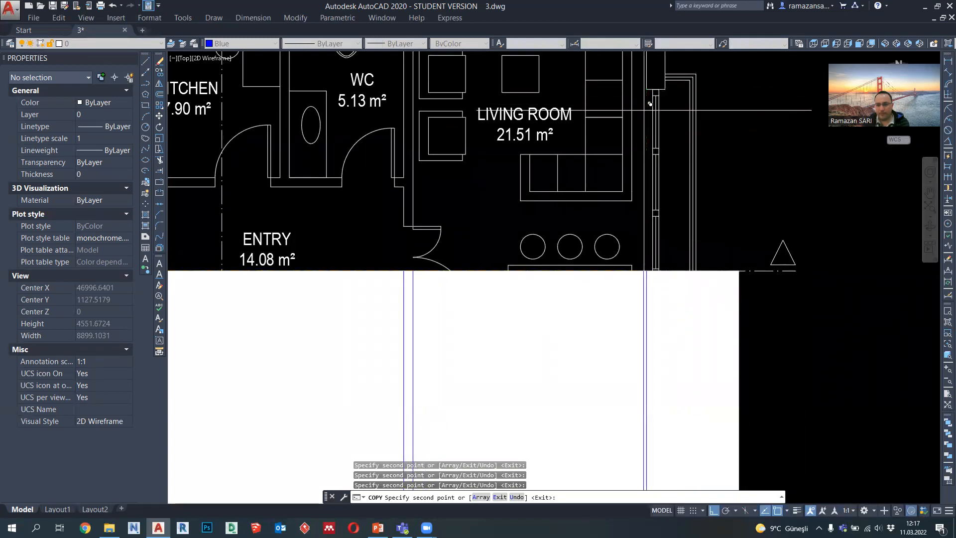
click(672, 87)
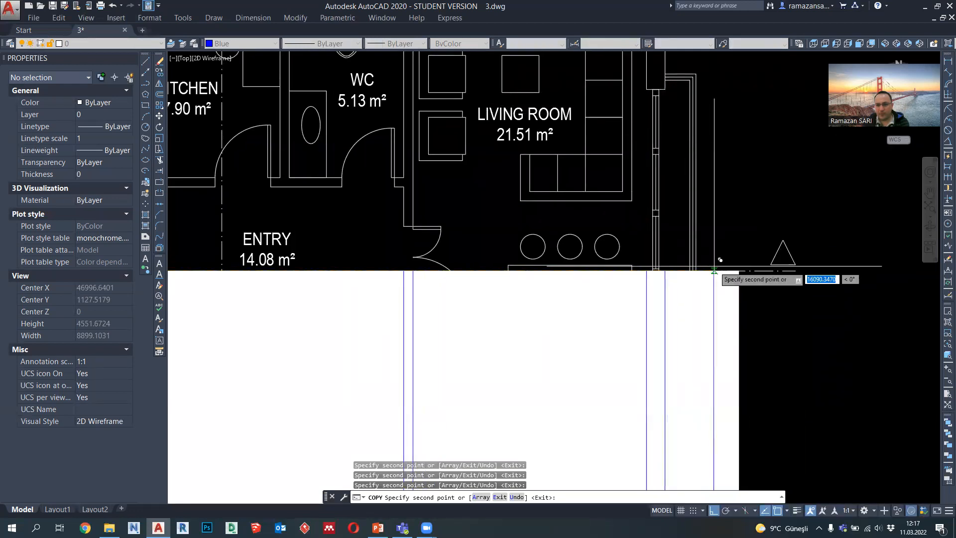
click(706, 264)
Step: Copy the blue projection line to both sides of the bedroom, kitchen and WC door openings and finish copying
scroll(764, 217, down, 4)
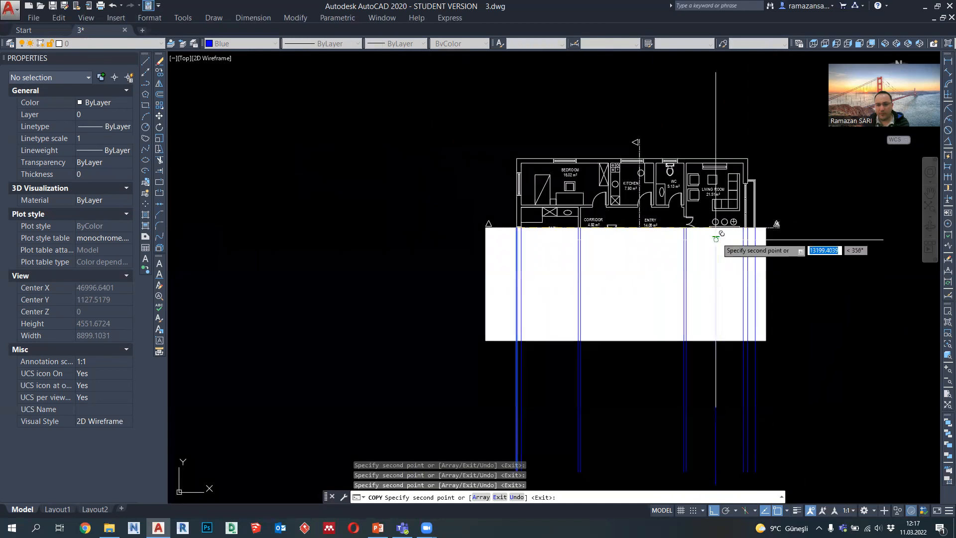
scroll(585, 219, up, 4)
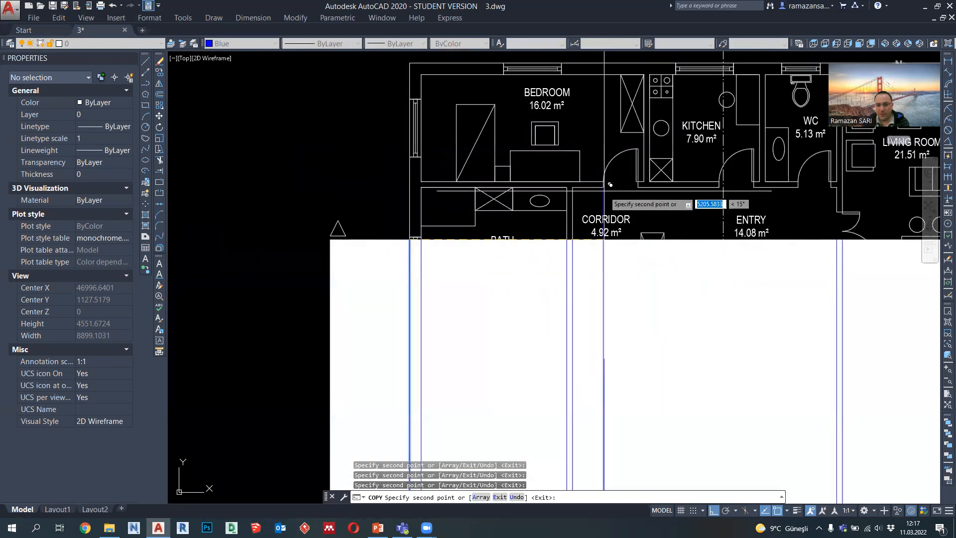
click(645, 185)
click(725, 184)
click(757, 184)
click(798, 185)
key(Escape)
Step: Draw a horizontal polyline about 20186 long across the projection lines below the hatch
scroll(687, 185, down, 1)
mouse_move(707, 244)
middle_down()
mouse_move(619, 189)
mouse_move(610, 202)
middle_up()
click(145, 83)
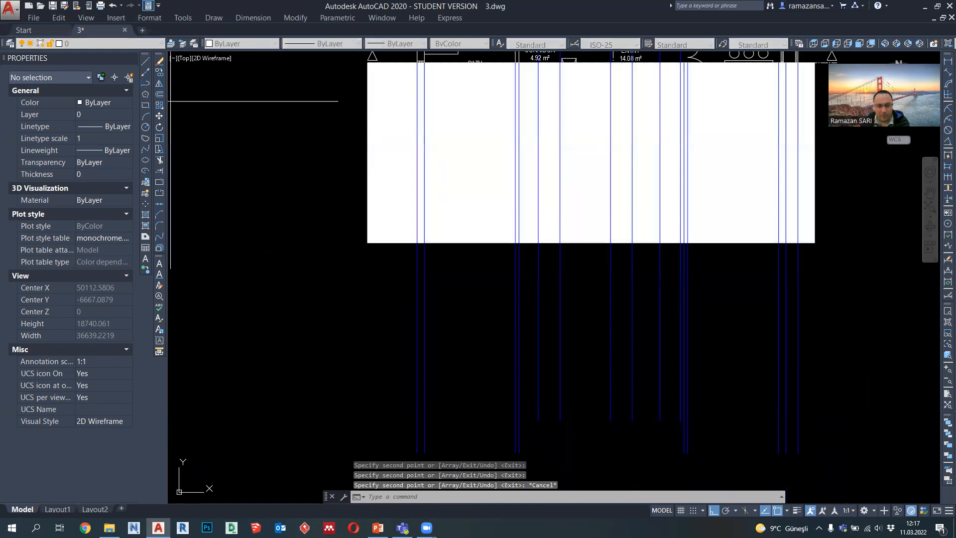
scroll(353, 311, down, 2)
click(351, 355)
click(655, 353)
key(Escape)
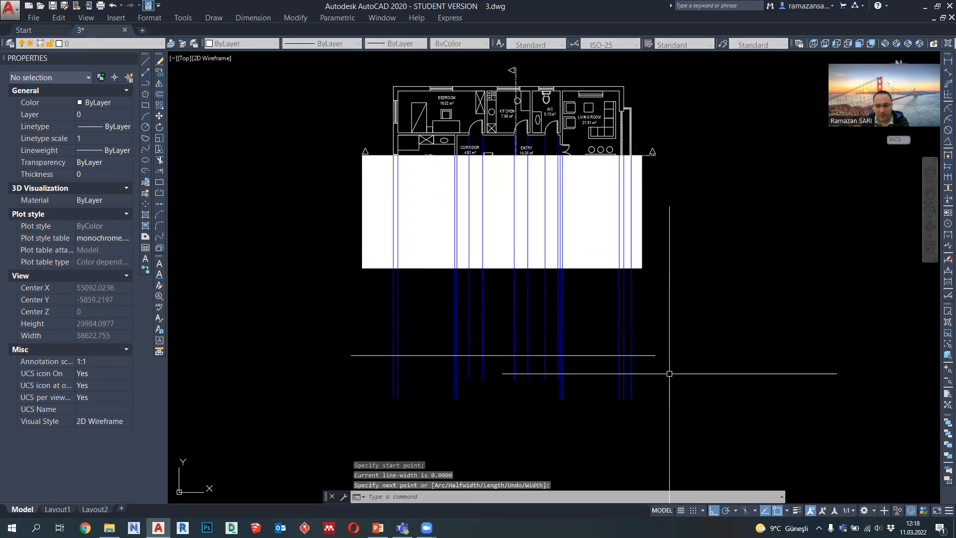
Step: Set the horizontal polyline's linetype to ACAD_ISO10W100 with a linetype scale of 25
click(673, 387)
click(649, 350)
click(329, 43)
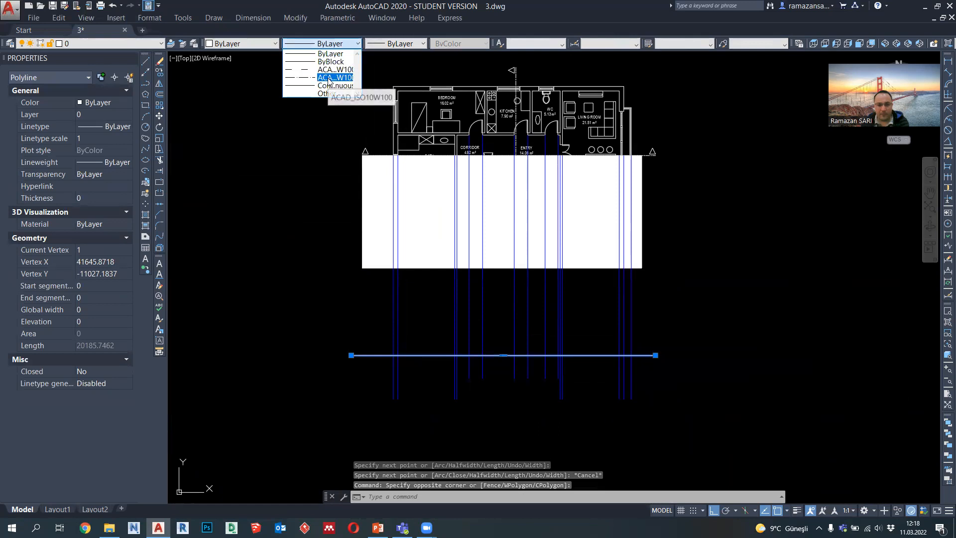
click(328, 78)
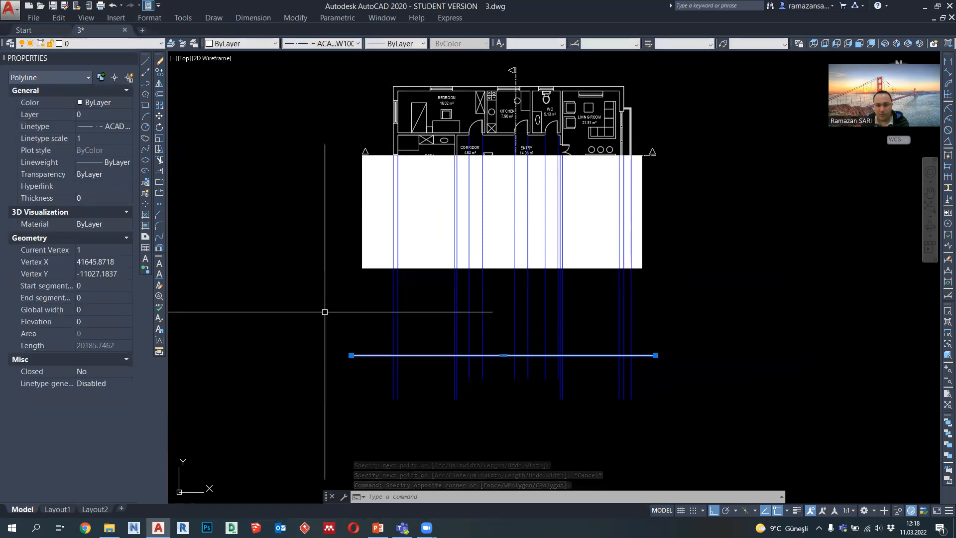
click(105, 138)
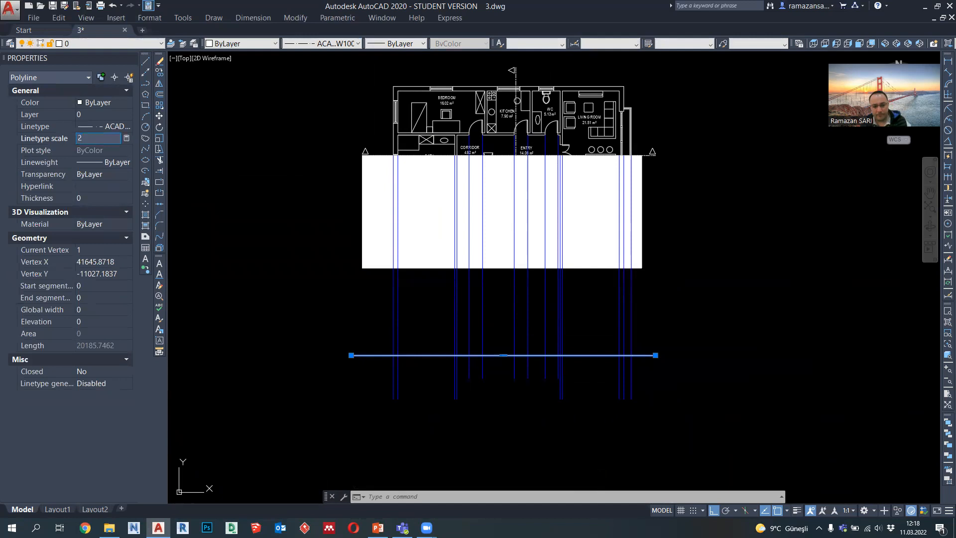
key(Return)
scroll(326, 368, up, 2)
key(Escape)
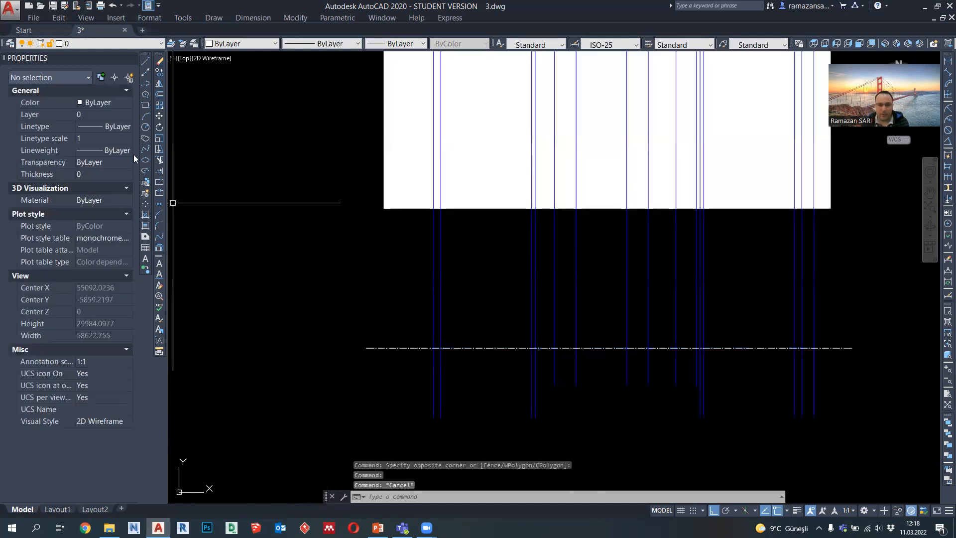
Step: Copy the horizontal dash-dot line 3200 upward
click(145, 84)
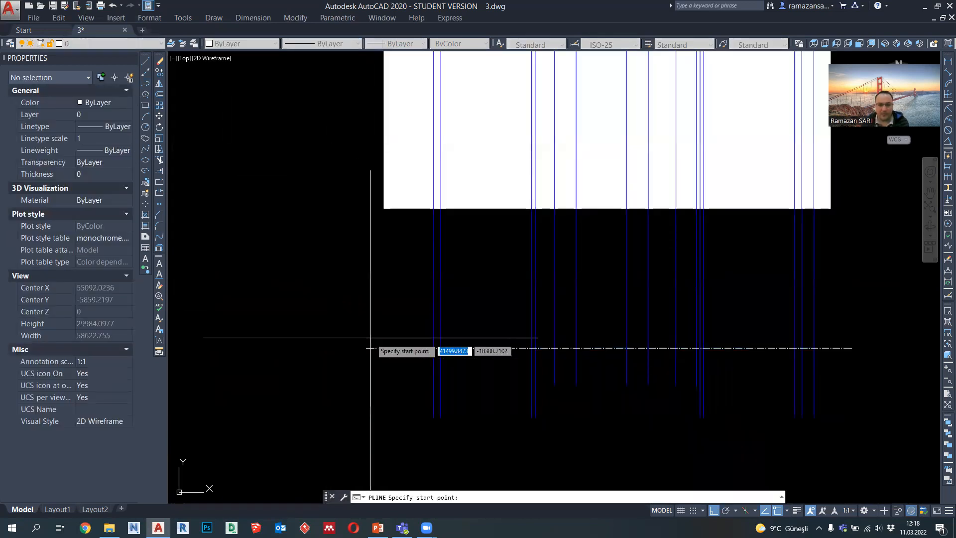
key(Escape)
middle_drag(427, 347, 423, 375)
click(383, 390)
click(360, 368)
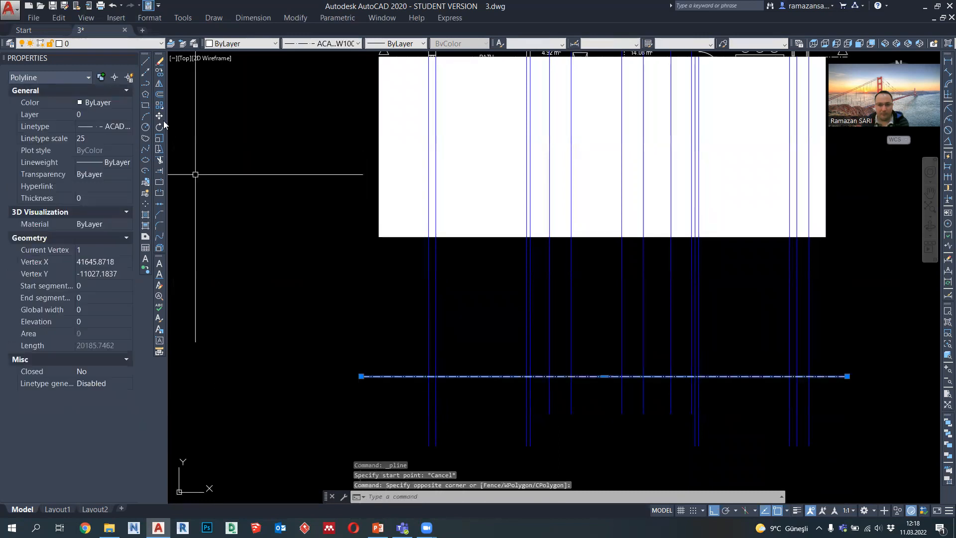
click(159, 73)
click(265, 370)
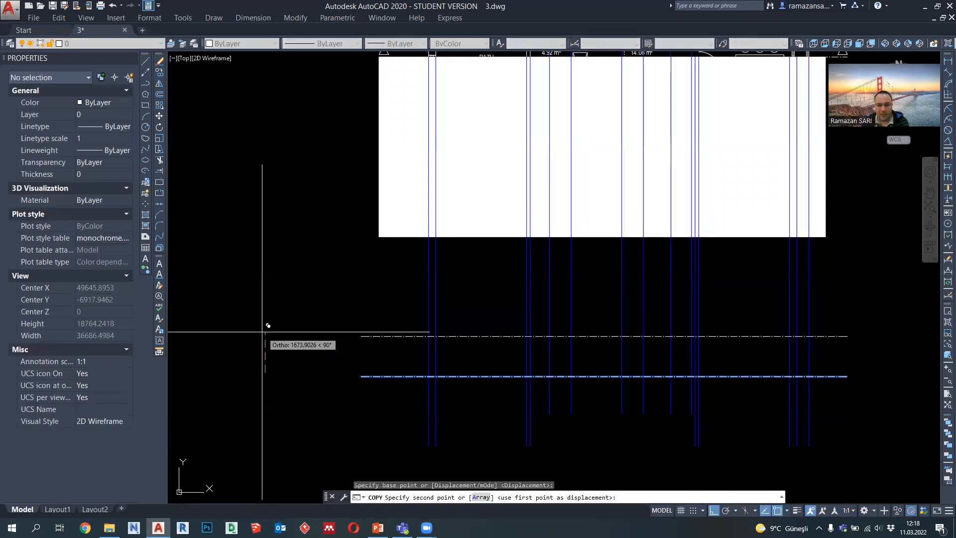
middle_drag(268, 326, 298, 354)
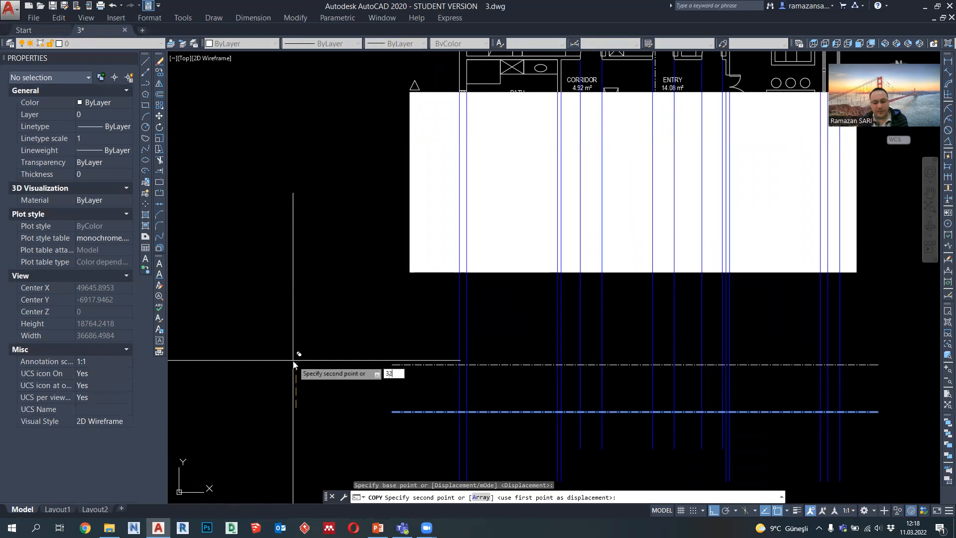
text(3200)
key(Return)
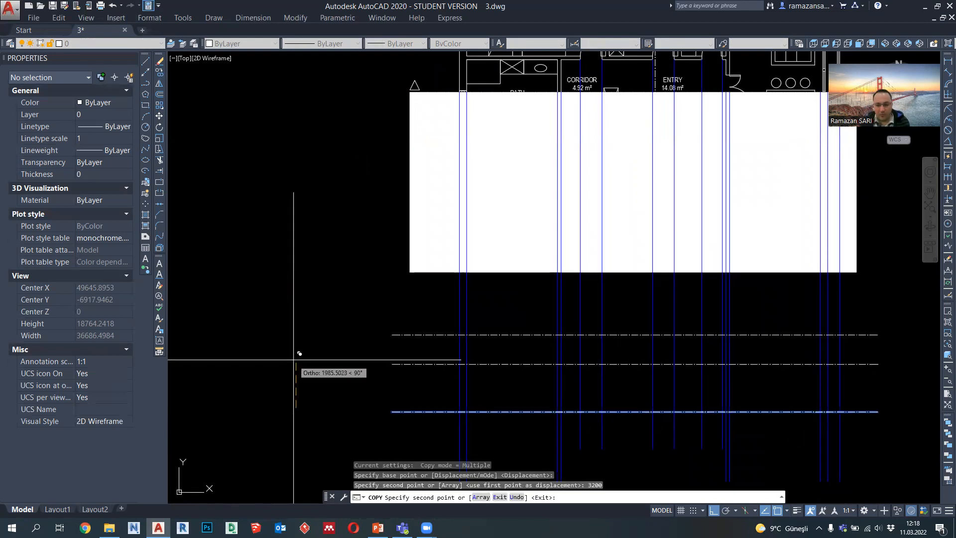
key(Escape)
Step: Draw a triangular polyline from near the lower level line's outer end, with a 300 vertical side and a 300 horizontal top
middle_drag(433, 375, 436, 341)
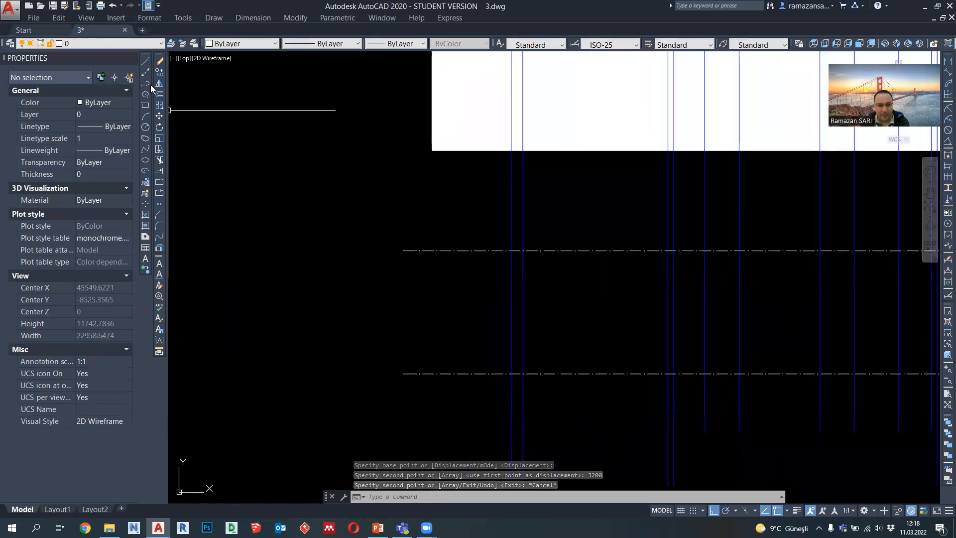
text(pl)
key(Return)
scroll(416, 376, up, 6)
click(401, 371)
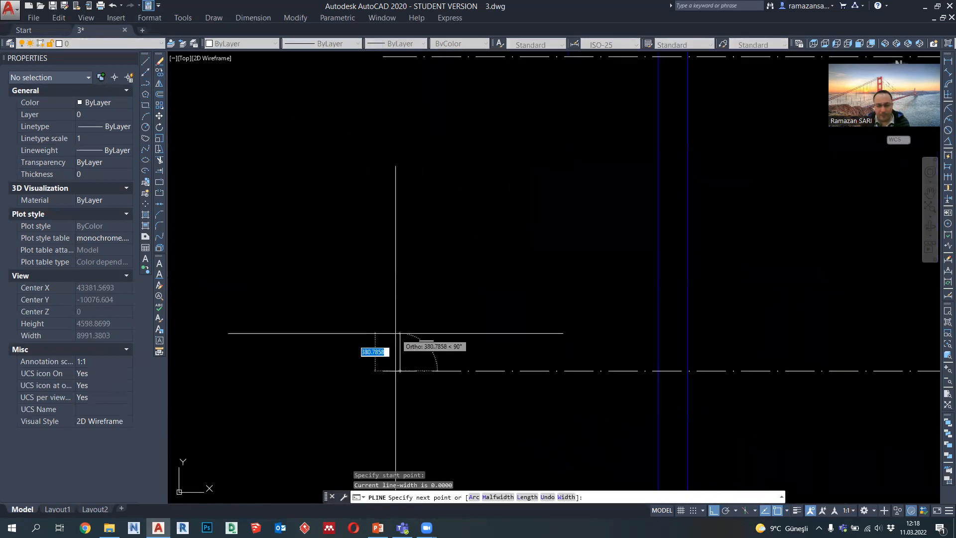
text(3)
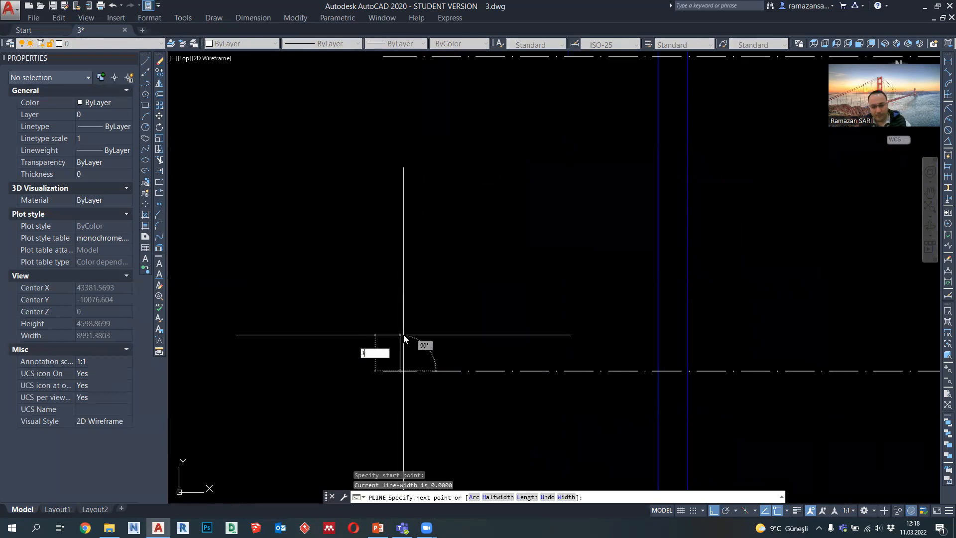
text(00)
key(Return)
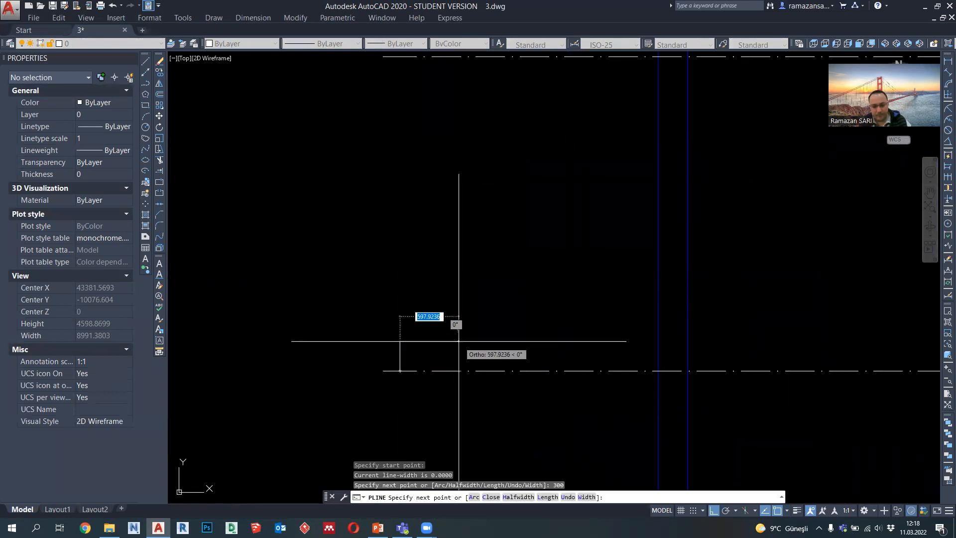
click(429, 341)
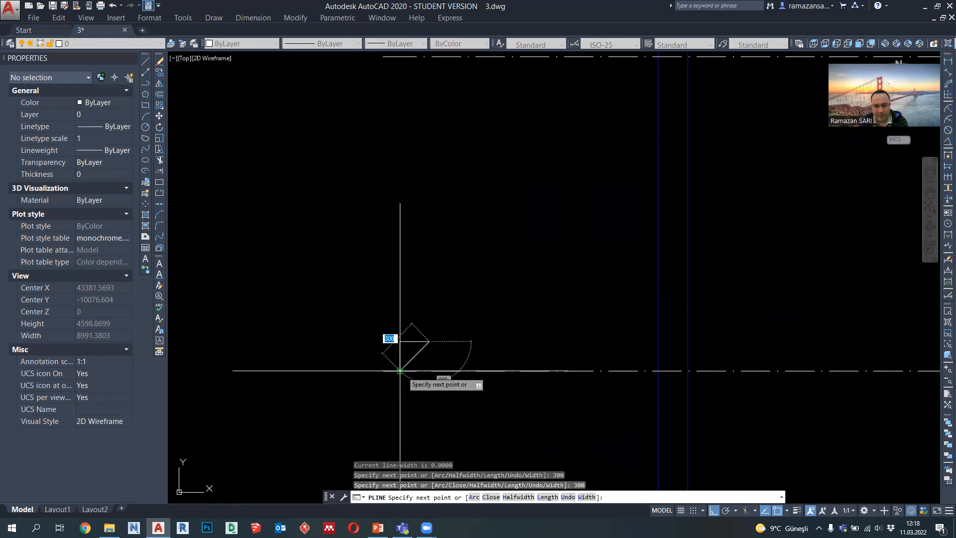
key(Escape)
Step: Stretch the top edge of the triangle 150 outward to centre it above its lower tip
key(Return)
scroll(413, 359, up, 4)
click(469, 345)
click(335, 250)
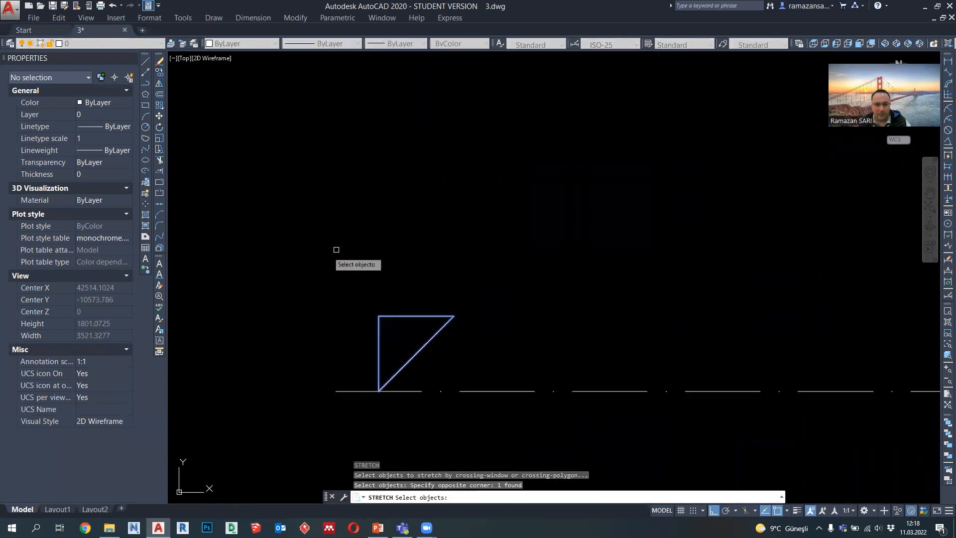
key(Return)
click(450, 244)
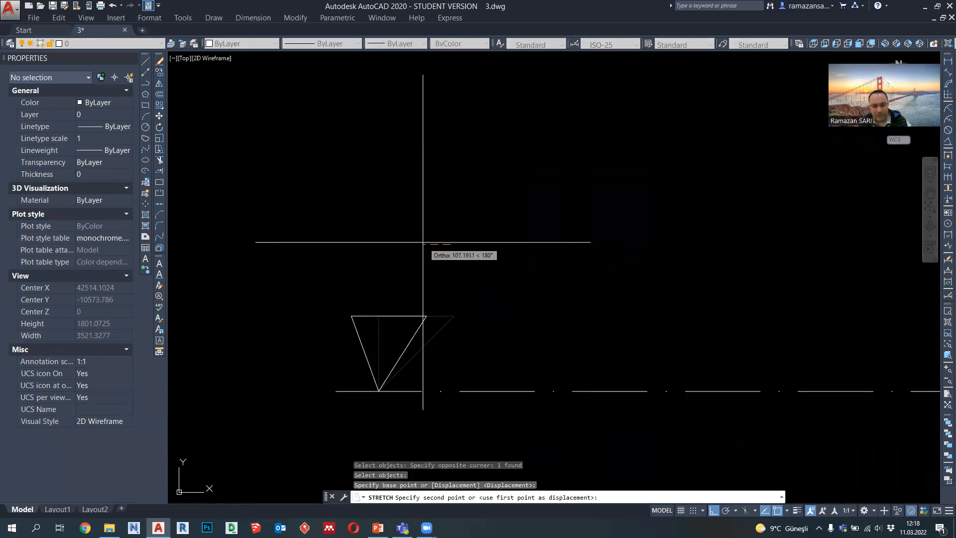
key(Return)
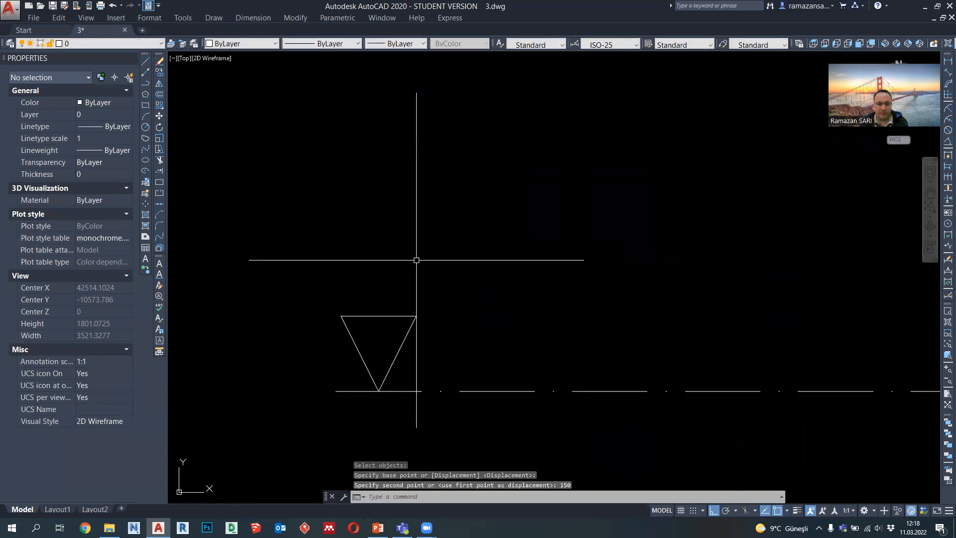
Step: Draw a 1000 long horizontal polyline from the triangle's inner top corner outward along its top edge
click(148, 85)
click(416, 315)
scroll(416, 315, down, 4)
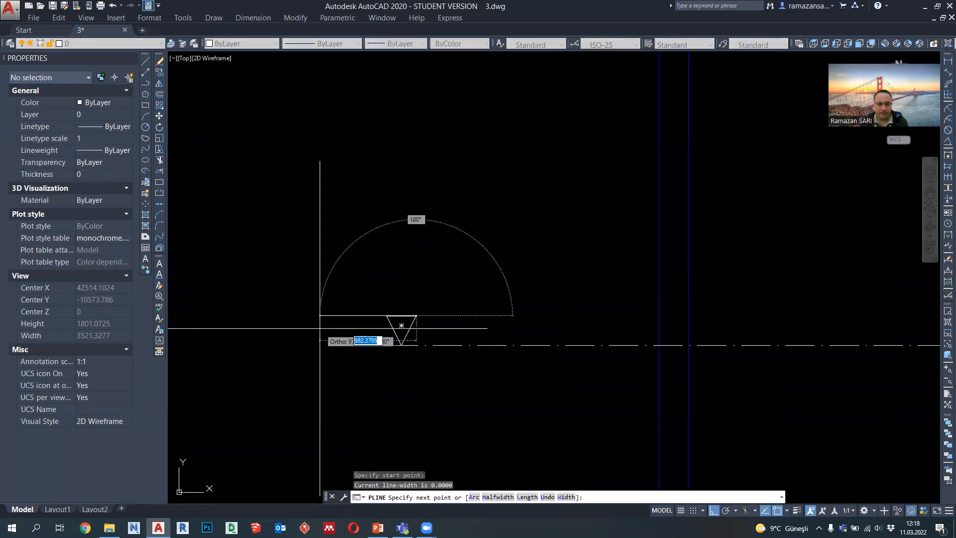
text(1000)
key(Return)
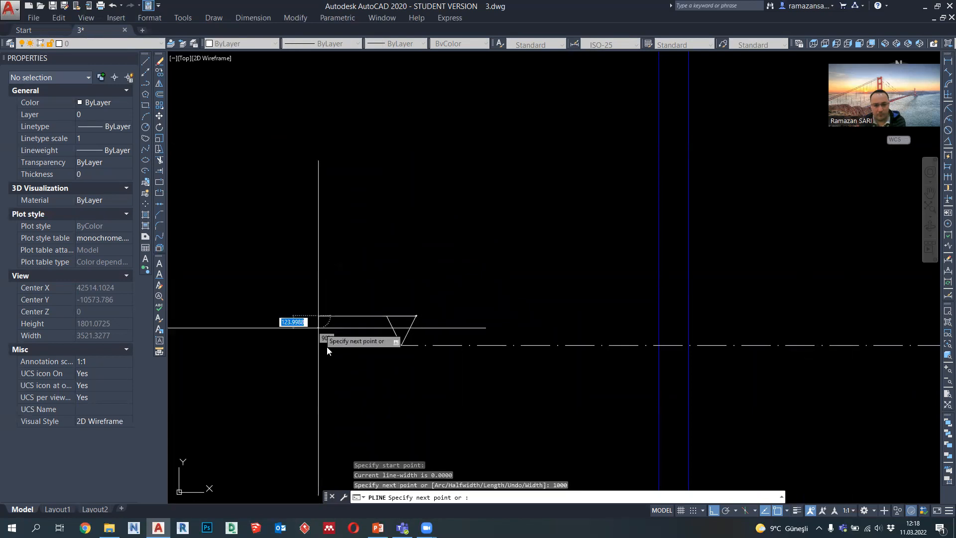
key(Escape)
key(Escape)
Step: Add the multiline text "+0.00" above the level marker line in Arial Narrow at height 150
scroll(343, 299, up, 4)
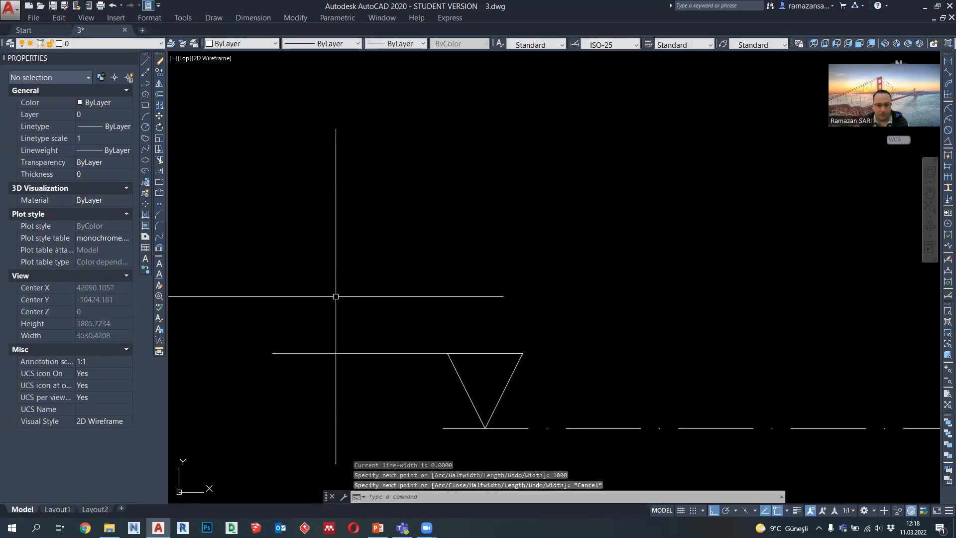
click(146, 259)
click(278, 265)
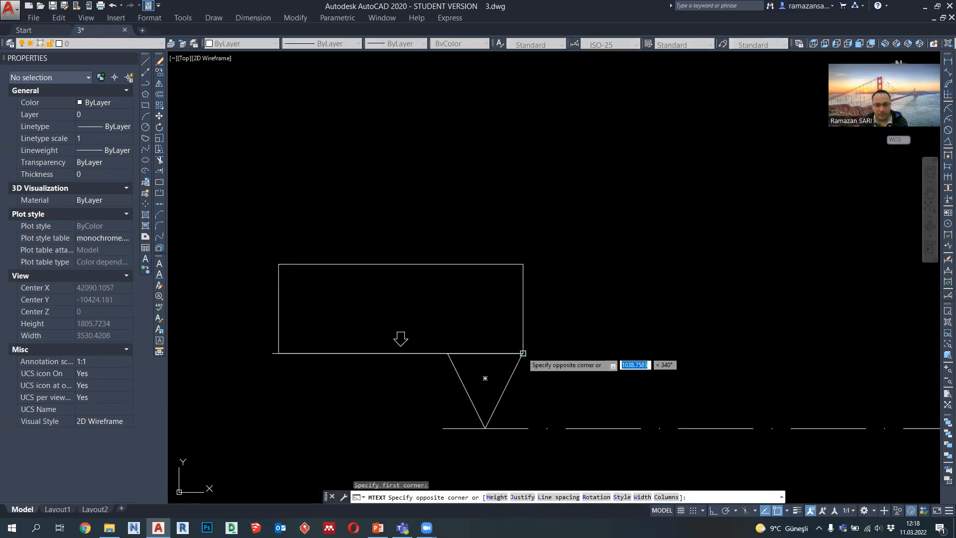
click(523, 353)
click(634, 206)
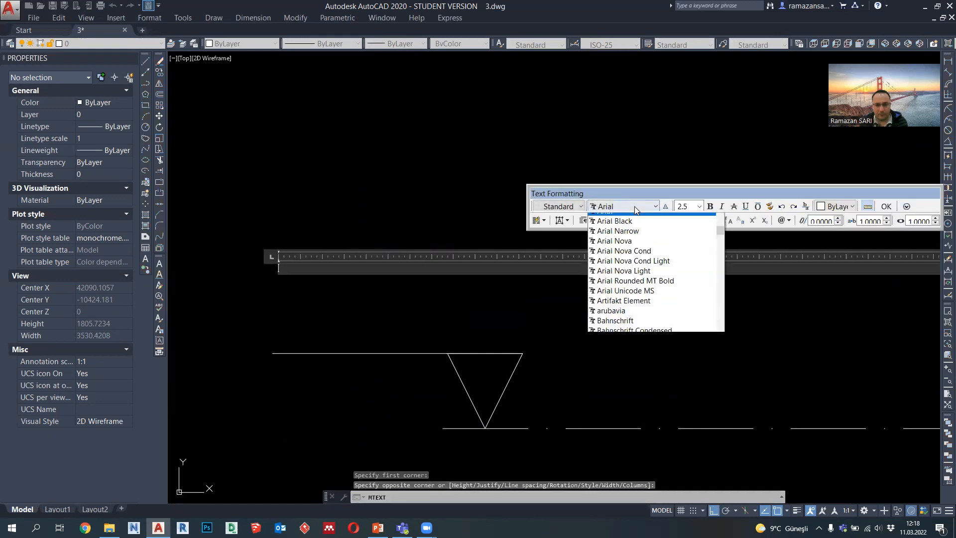
click(618, 238)
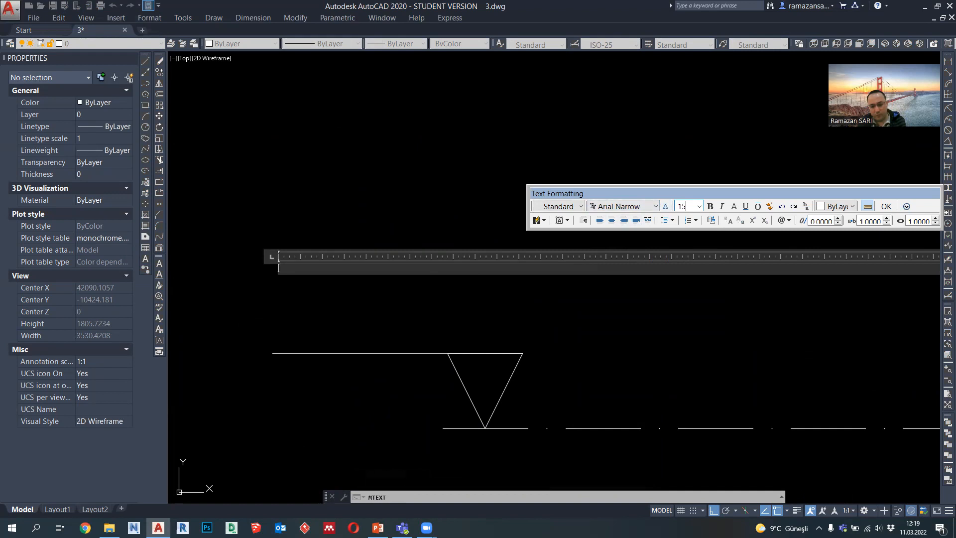
key(Return)
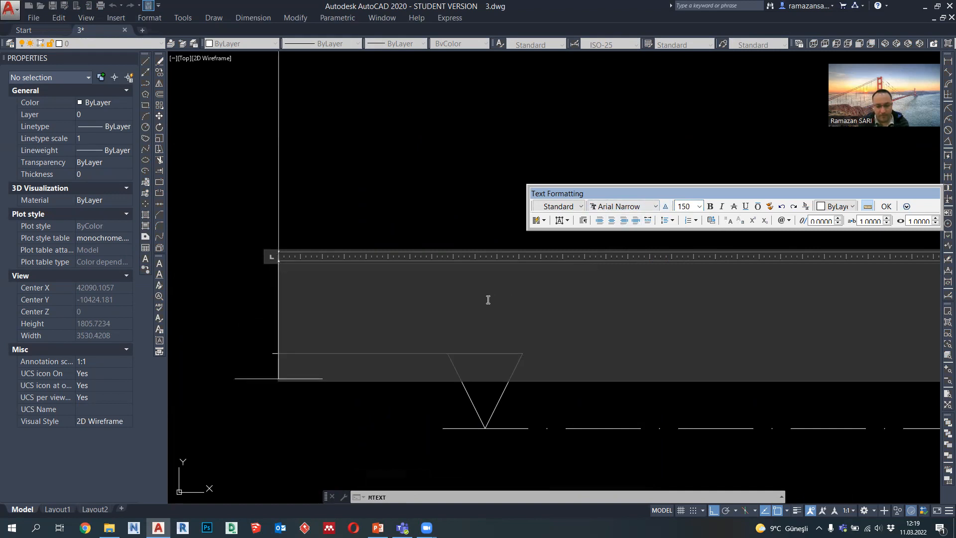
text(+0.00)
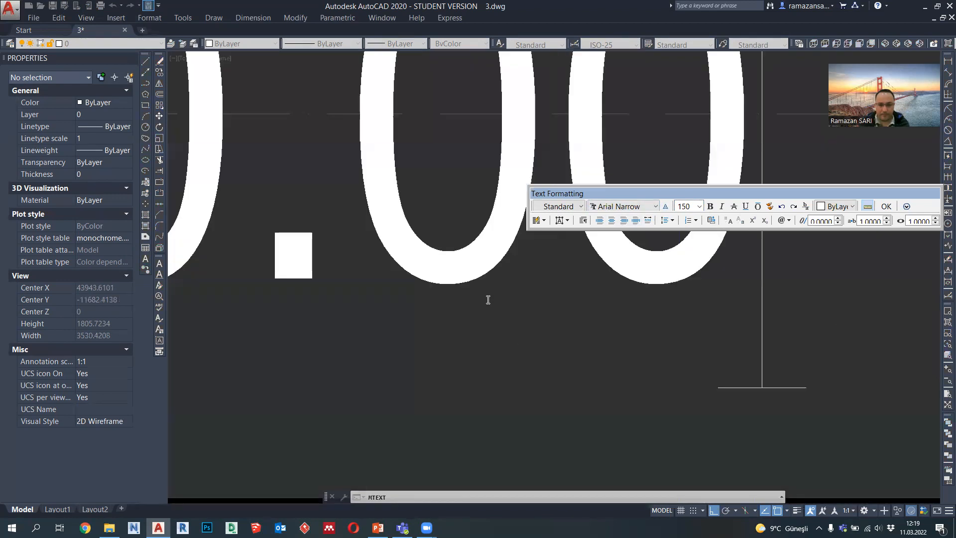
click(886, 206)
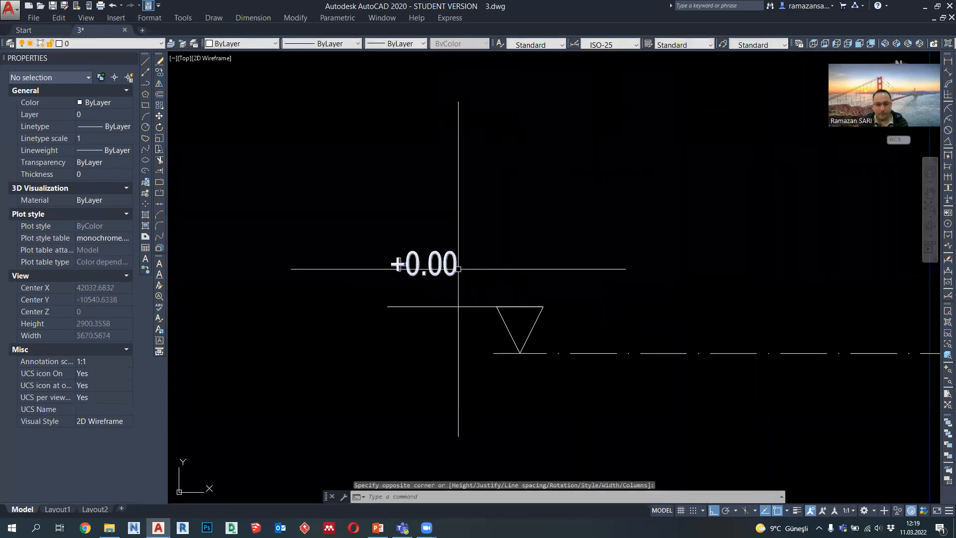
Step: Try the +0.00 level text at height 180 and set it back to 150
double_click(438, 264)
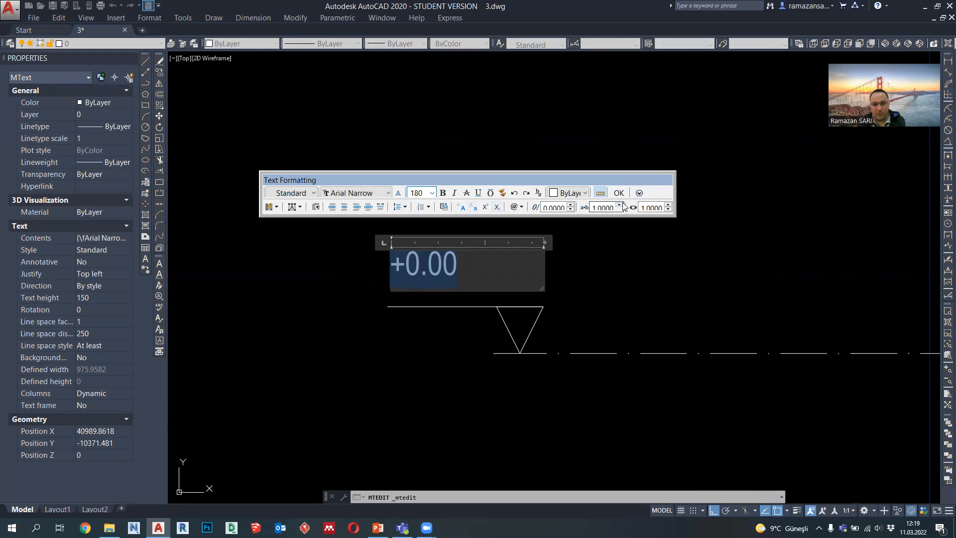
key(Return)
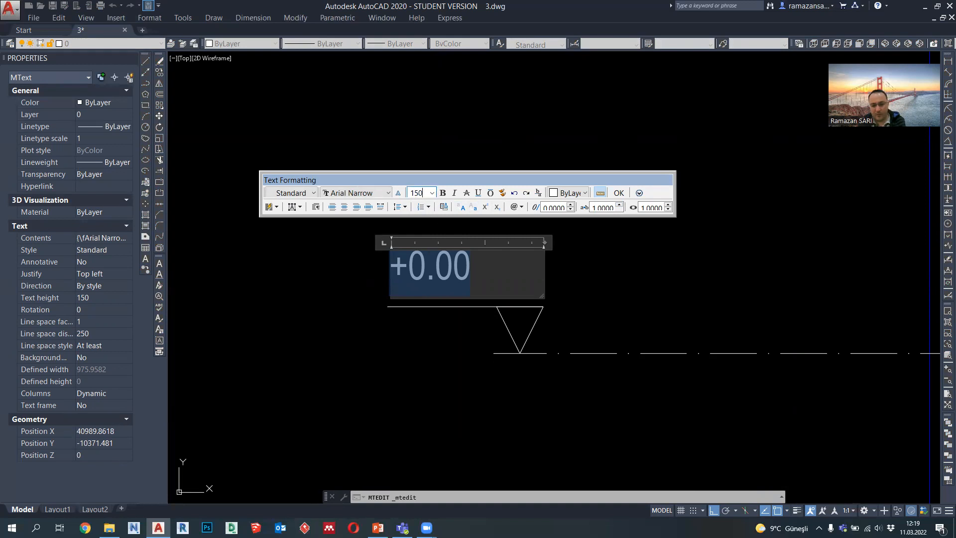
key(Return)
click(618, 193)
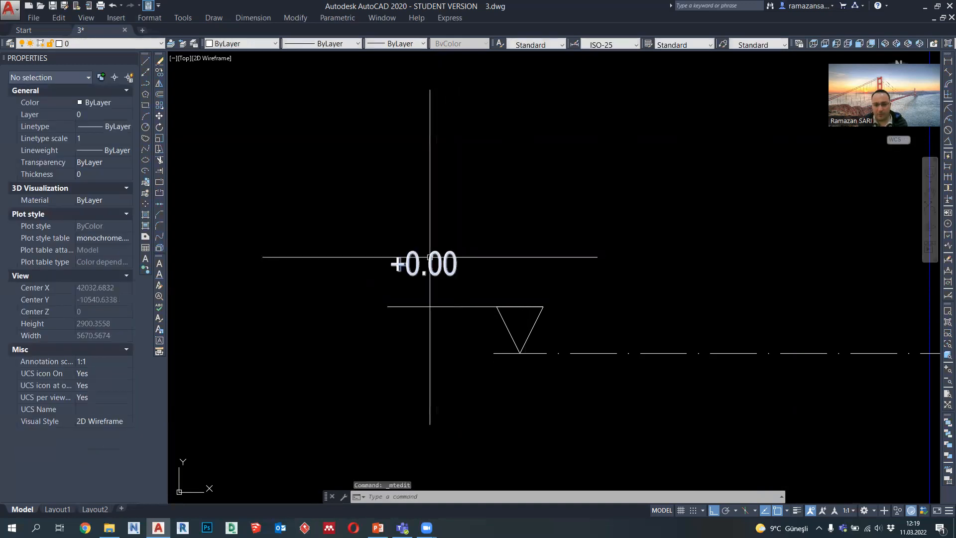
Step: Move the +0.00 text about 140 down towards the marker line and about 250 inward along it
click(159, 116)
click(584, 225)
click(458, 289)
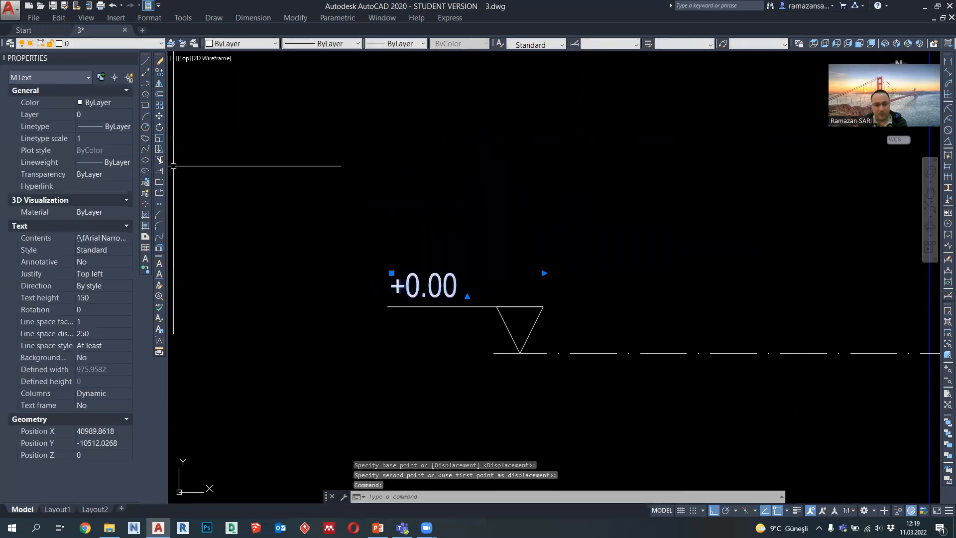
click(159, 116)
click(311, 199)
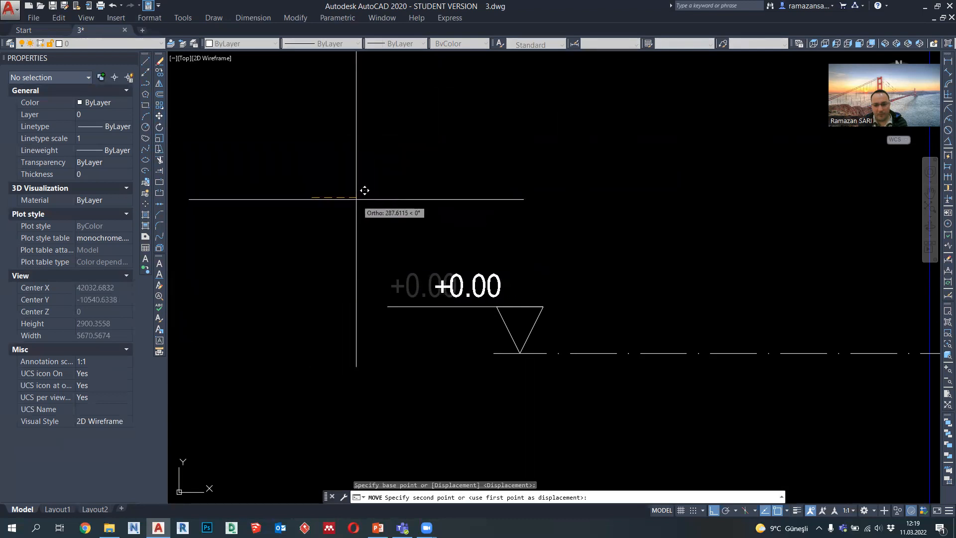
key(Escape)
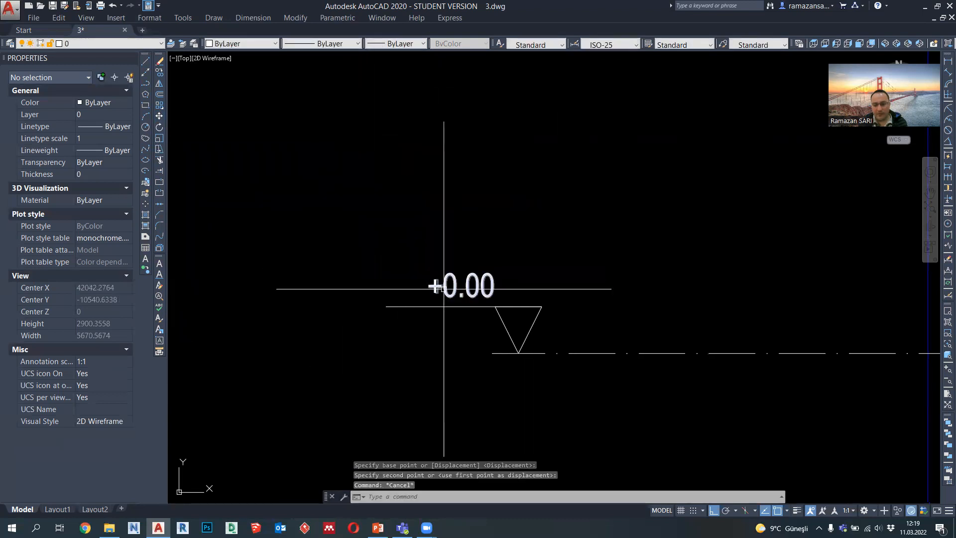
scroll(448, 294, down, 6)
scroll(452, 297, up, 6)
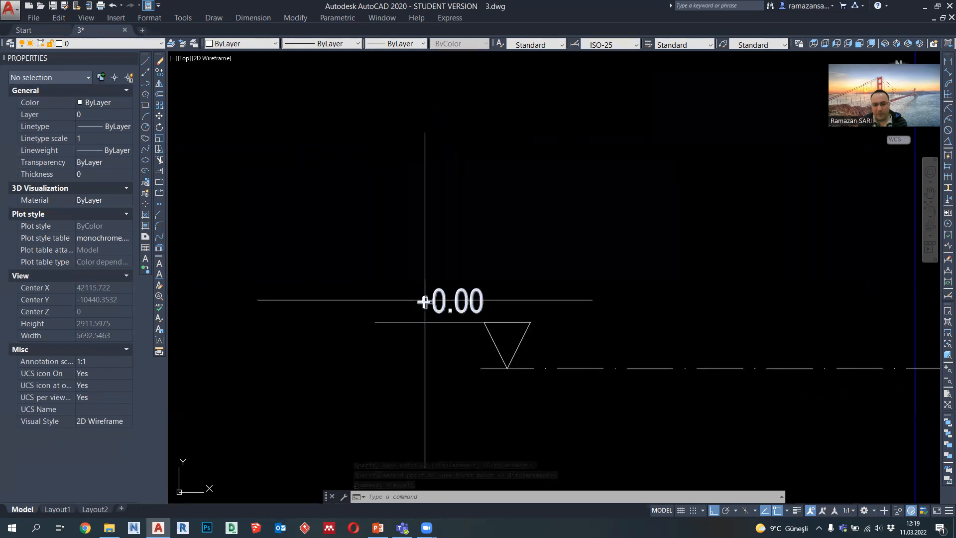
Step: Set the height of the +0.00 level text to 200
double_click(454, 305)
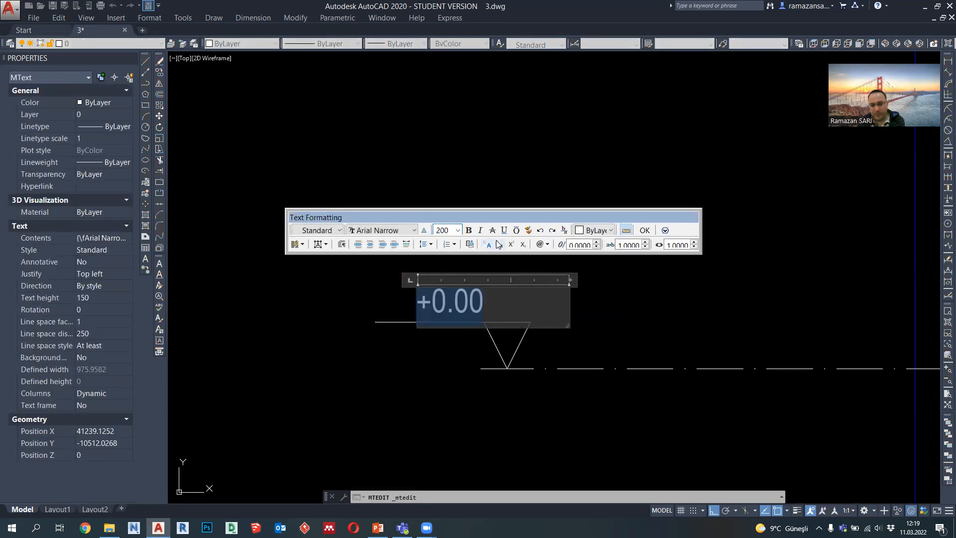
key(Return)
click(644, 231)
Step: Move the enlarged +0.00 text about 35 straight up from the marker line
click(496, 298)
click(468, 293)
text(m)
key(space)
click(532, 268)
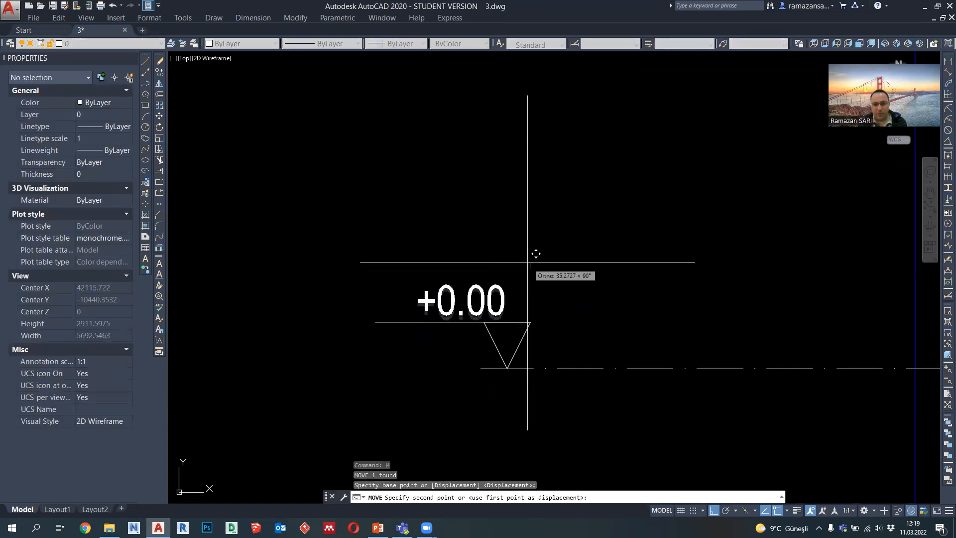
click(528, 262)
click(492, 297)
click(327, 246)
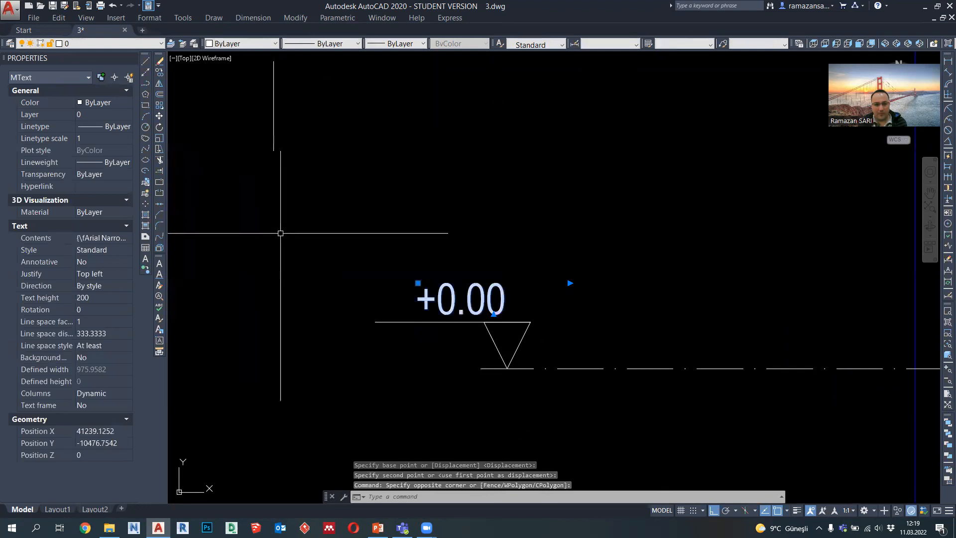
key(Escape)
Step: Stretch the outer end of the marker's horizontal line inward so the line is 750 long
click(376, 321)
click(376, 321)
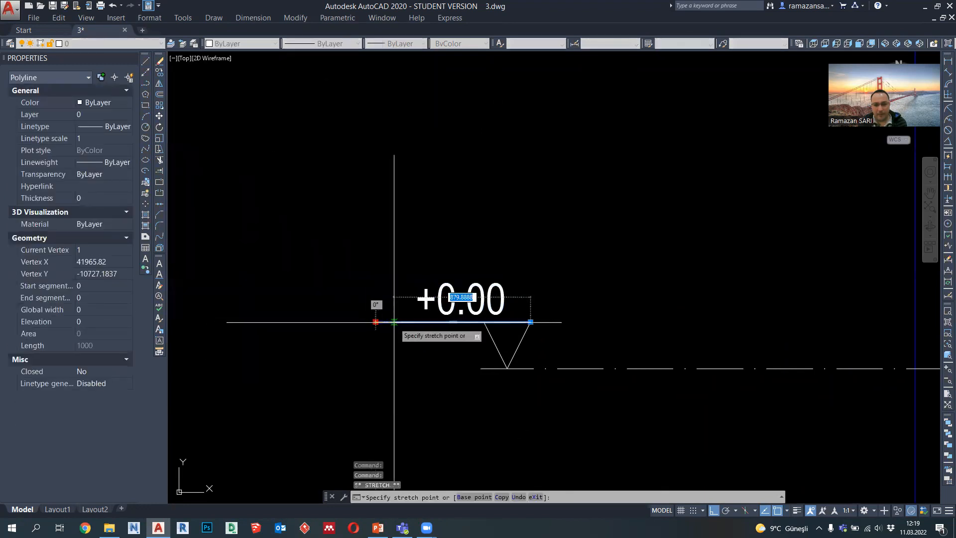
key(Return)
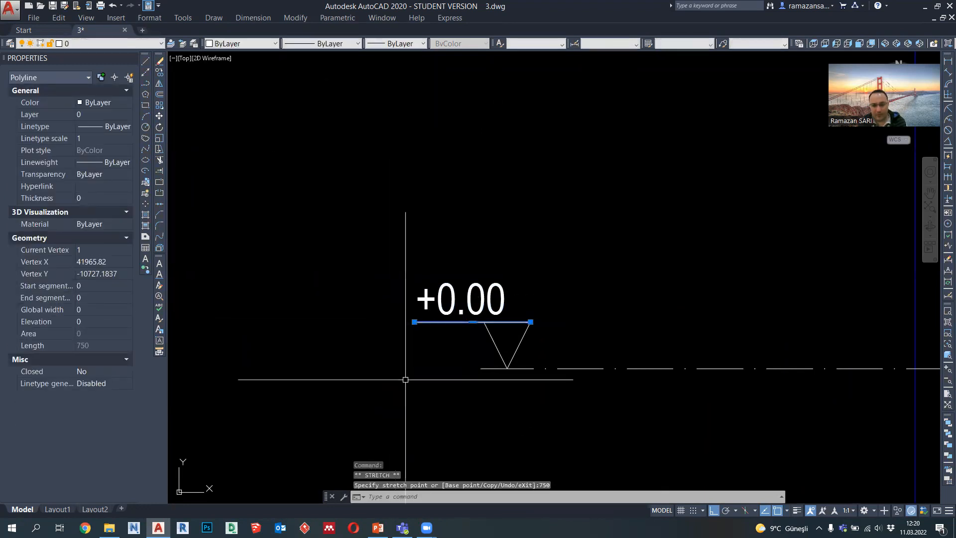
key(Escape)
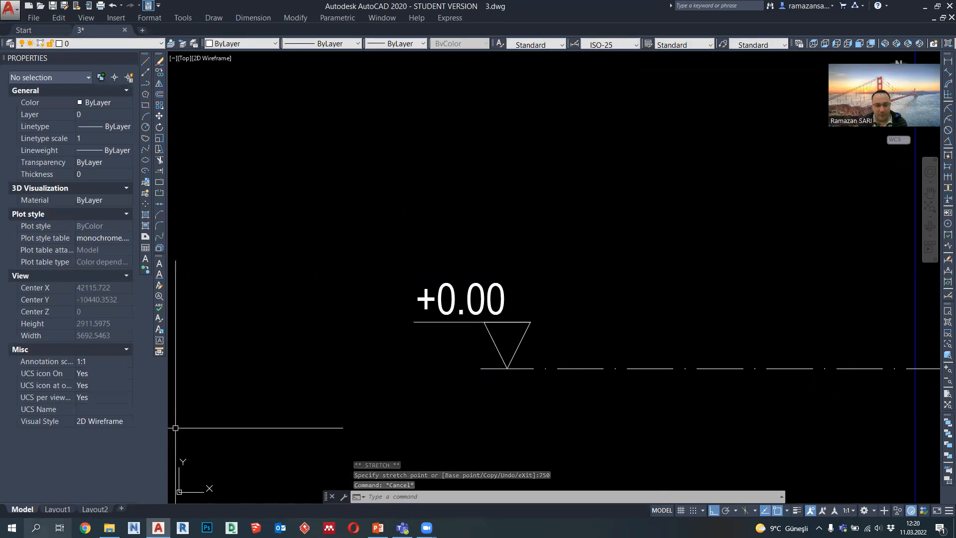
Step: Open the Windows Character Map (Karakter Eşlem), copy the ± sign in Arial Narrow, and close it
click(35, 527)
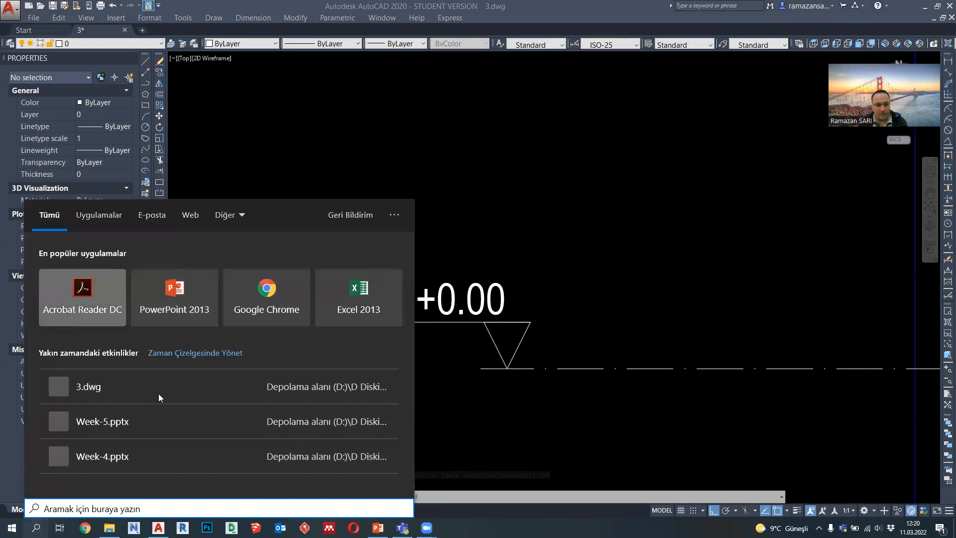
text(KARAK)
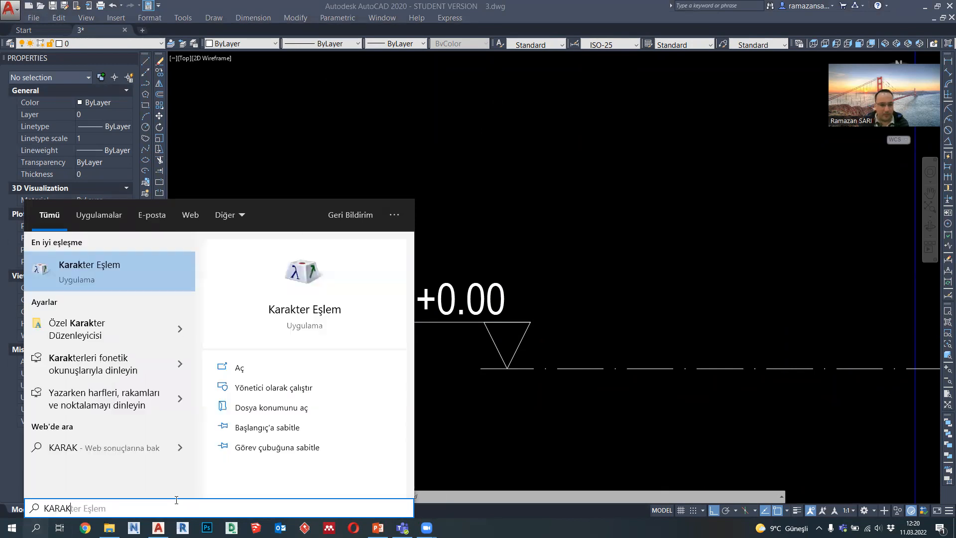
click(106, 267)
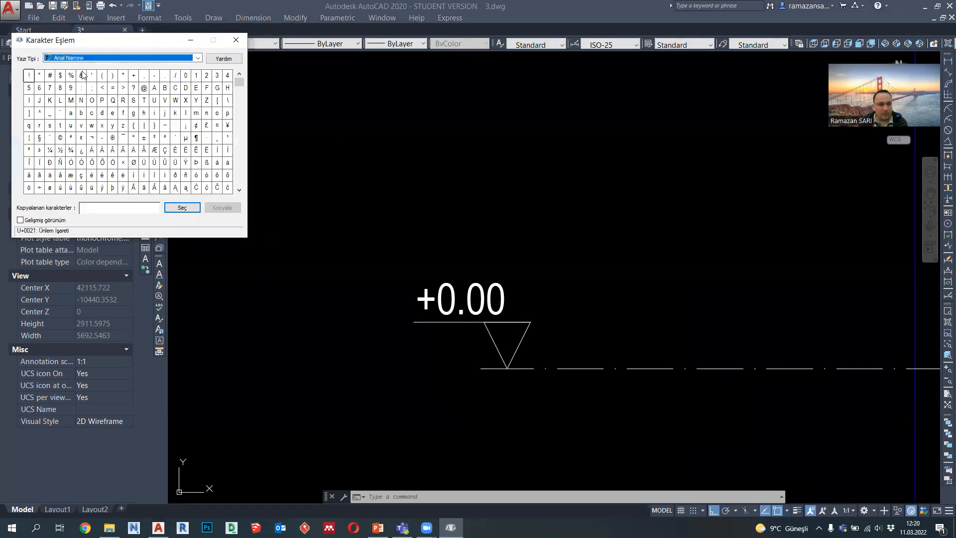
click(144, 139)
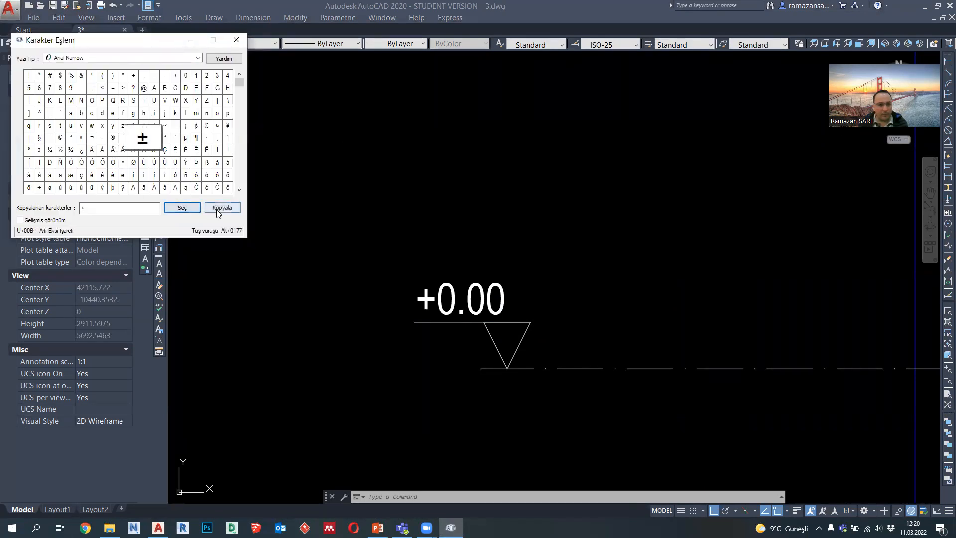
click(236, 41)
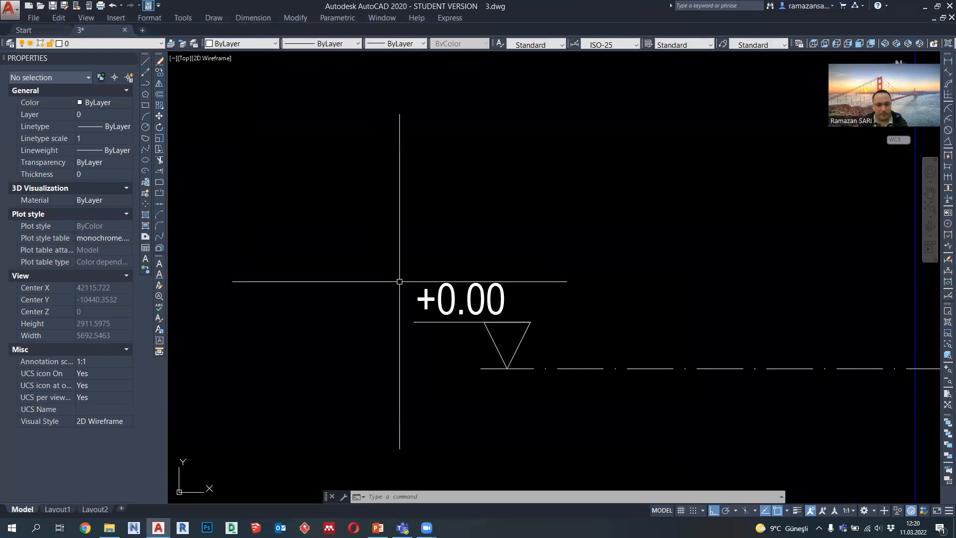
Step: Replace the plus sign in the level text with the copied ± sign so it reads ±0.00 on one line
double_click(423, 299)
text(±)
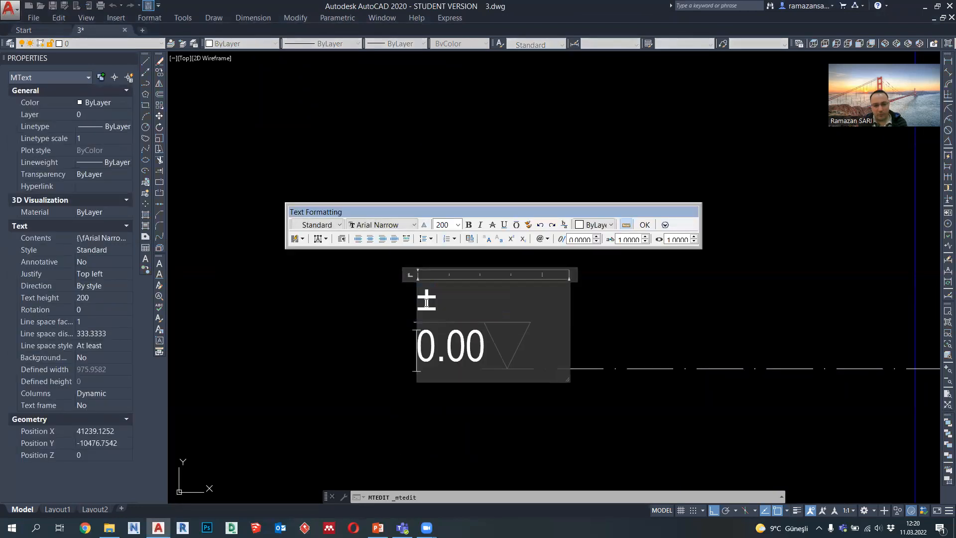
key(Delete)
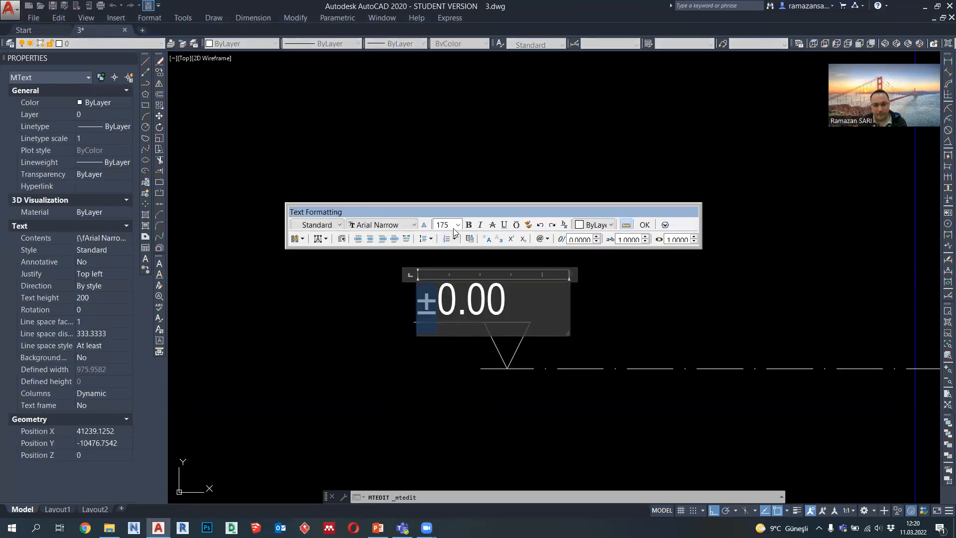
click(456, 238)
click(642, 225)
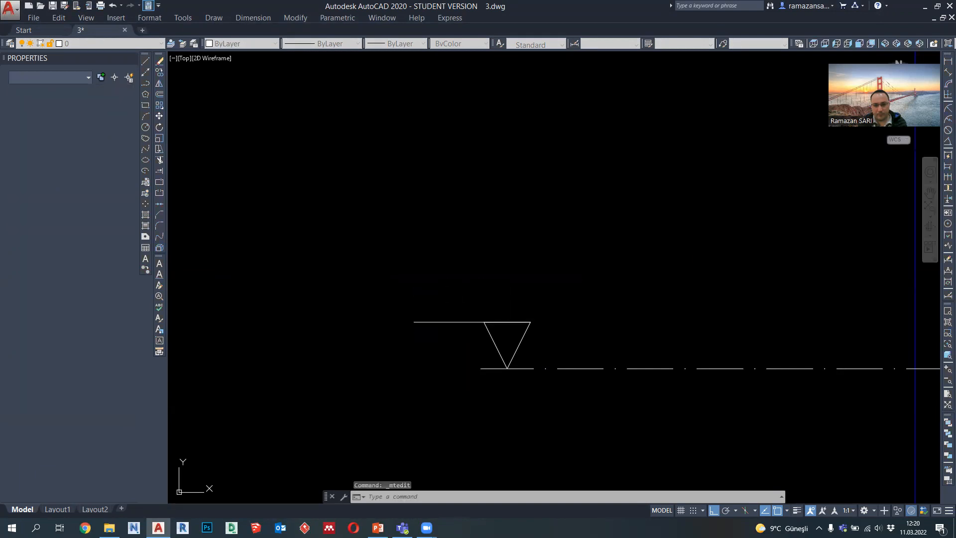
Step: Copy the ±0.00 level marker with its text 3200 straight up onto the upper level line
click(525, 331)
click(202, 135)
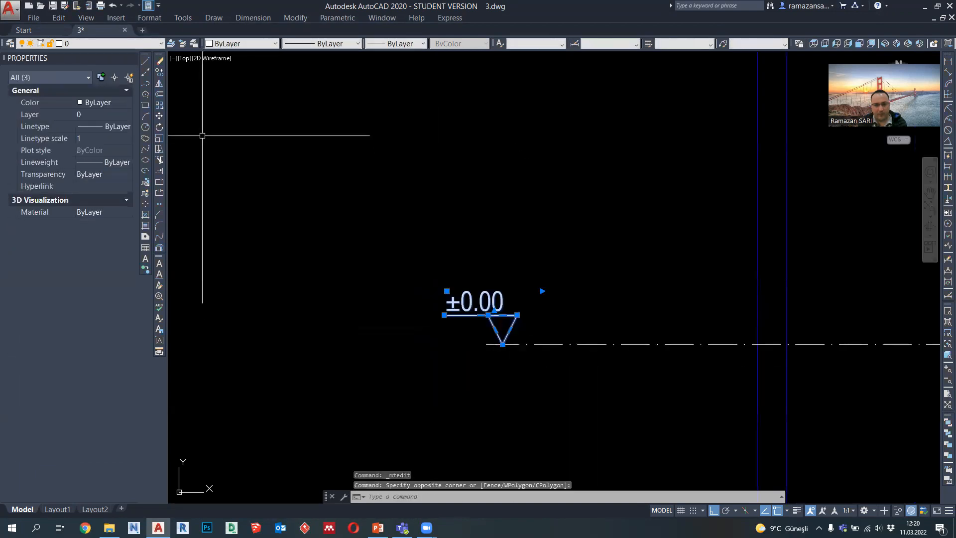
click(161, 73)
scroll(410, 299, down, 2)
click(457, 327)
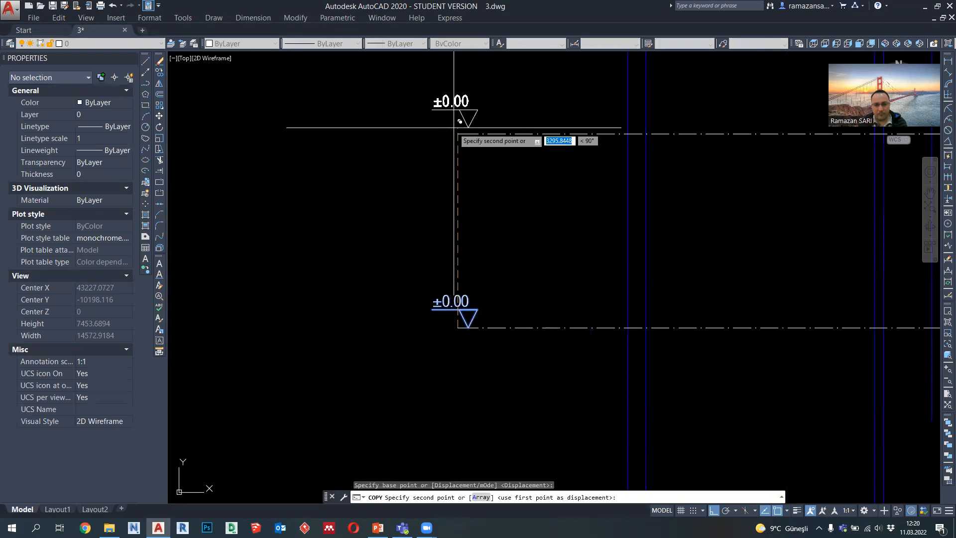
click(453, 128)
key(Escape)
Step: Change the text of the copied upper level marker to +3.20
scroll(451, 115, up, 2)
click(453, 128)
click(445, 110)
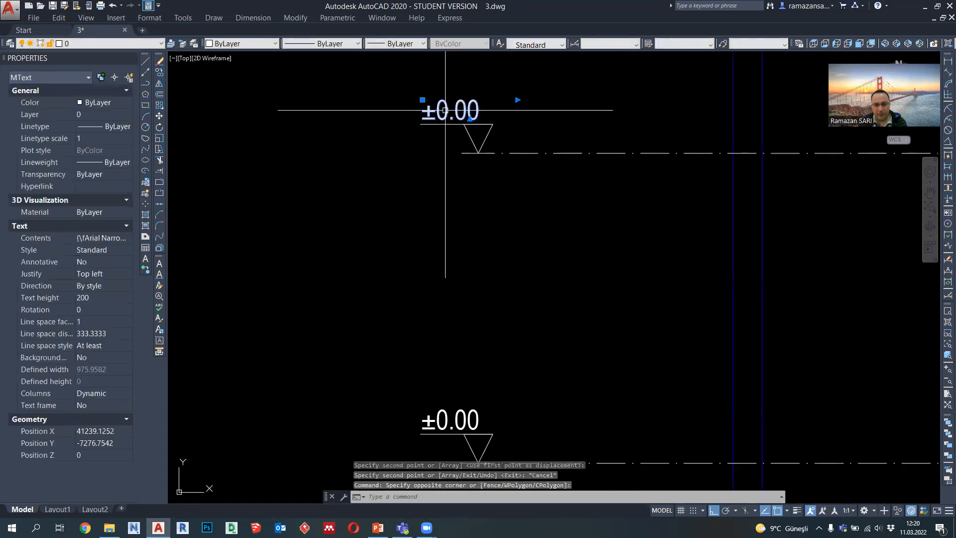
double_click(445, 110)
text(+30)
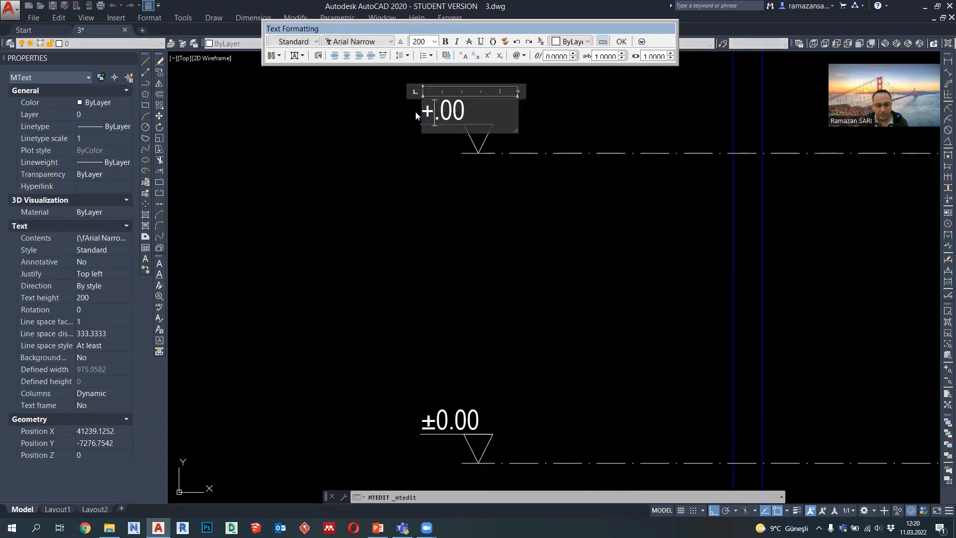
key(BackSpace)
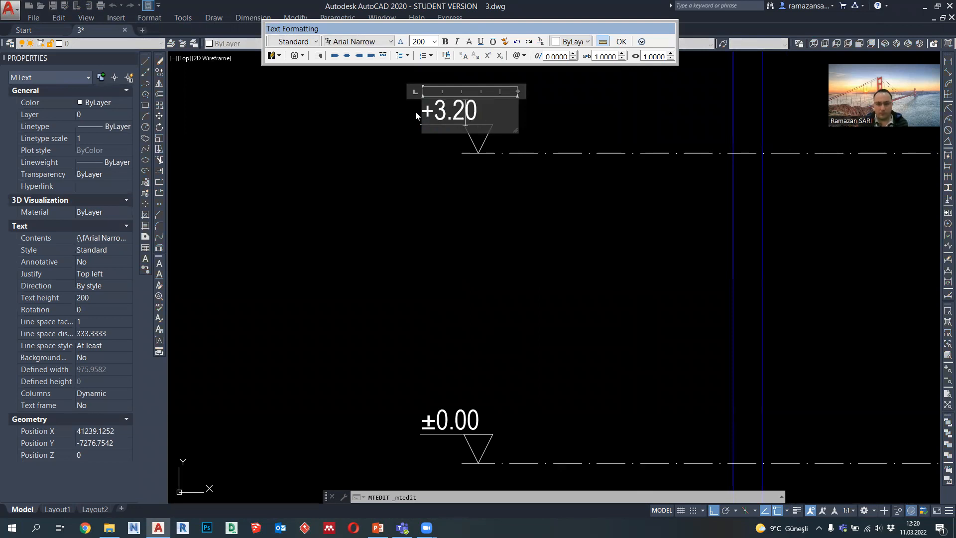
click(451, 249)
scroll(466, 255, down, 4)
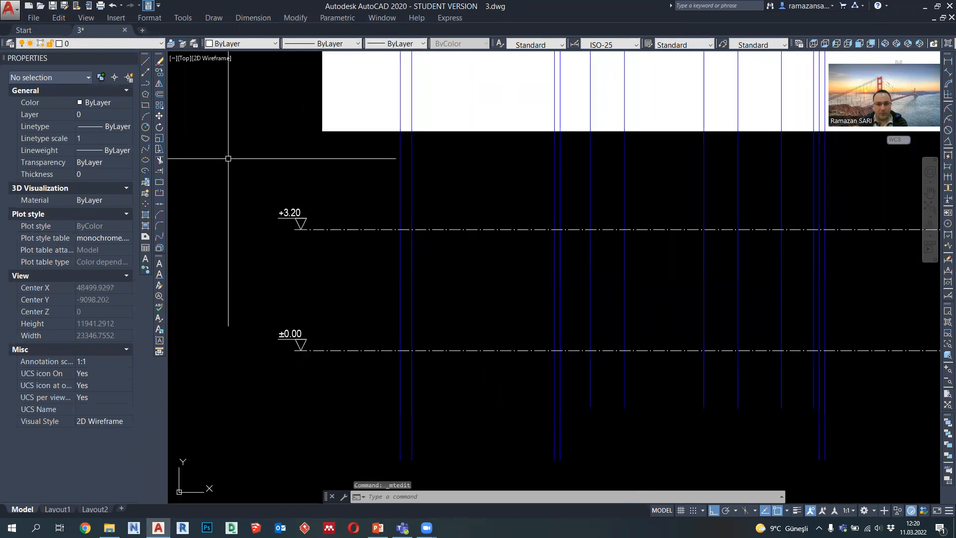
click(145, 83)
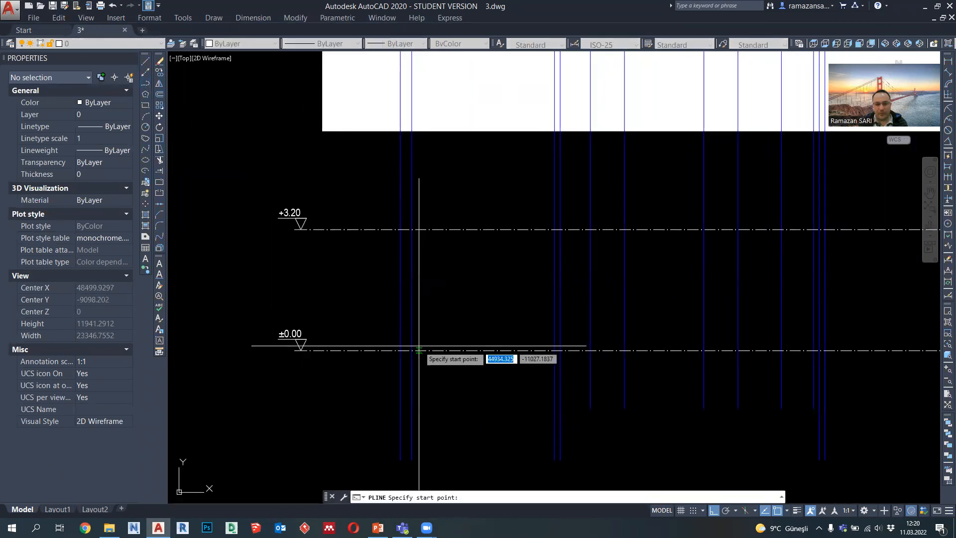
scroll(414, 349, down, 4)
scroll(401, 387, up, 2)
key(Escape)
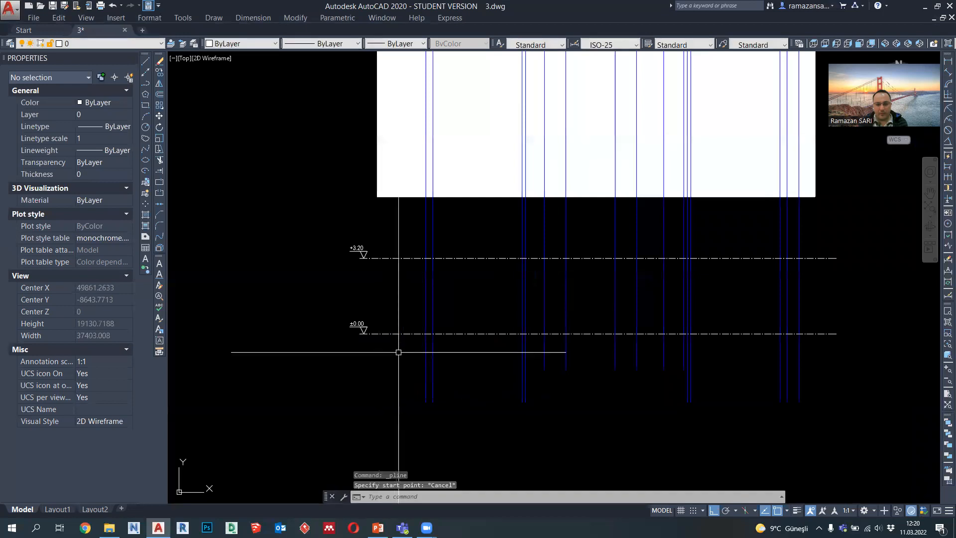
scroll(393, 369, up, 3)
middle_drag(393, 369, 403, 355)
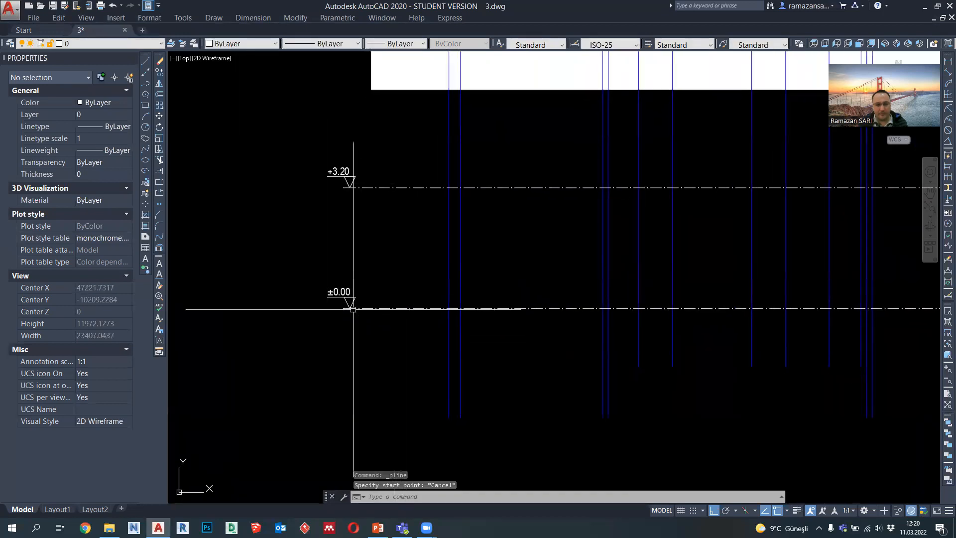
click(378, 316)
click(377, 306)
click(160, 73)
key(Escape)
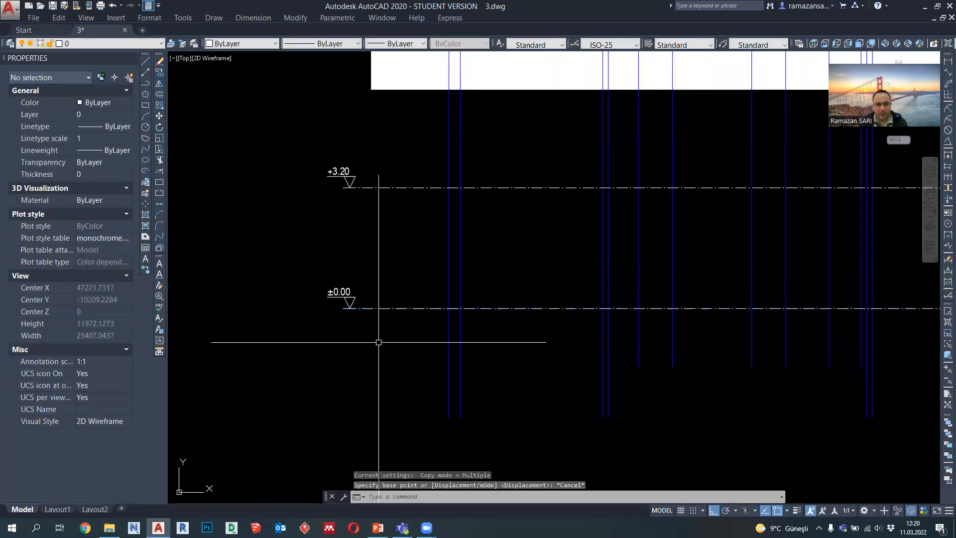
Step: Copy the ±0.00 level marker together with its dash-dot level line 200 straight down
click(380, 341)
click(310, 271)
click(160, 73)
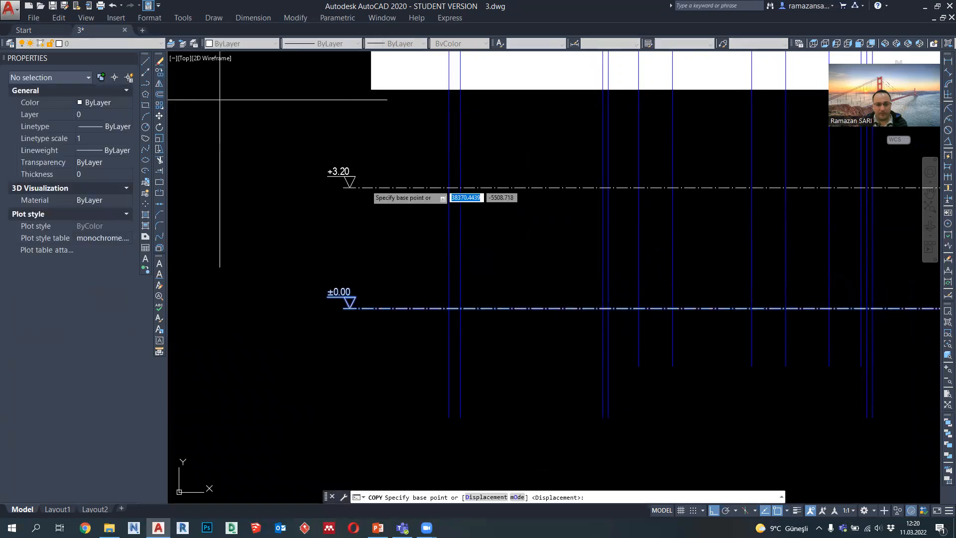
click(389, 188)
text(2)
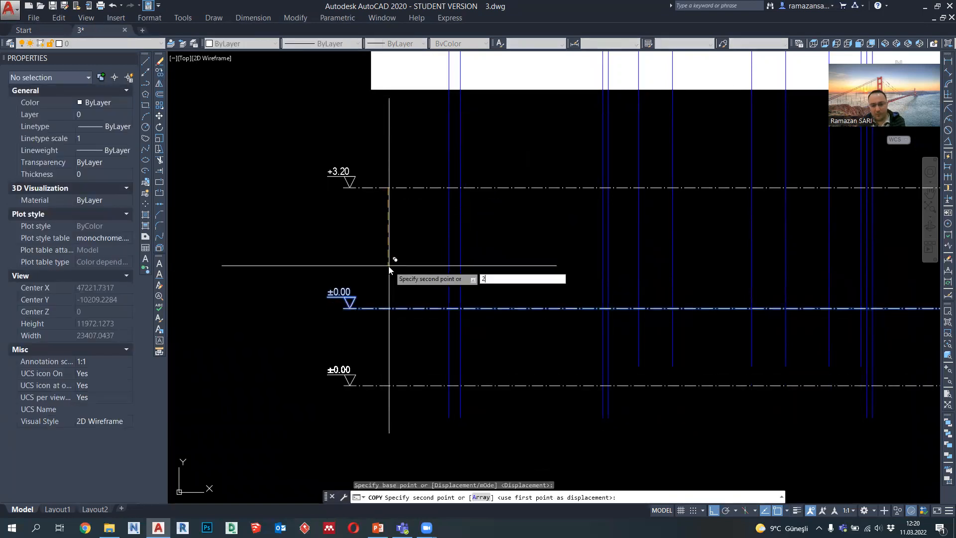
key(Return)
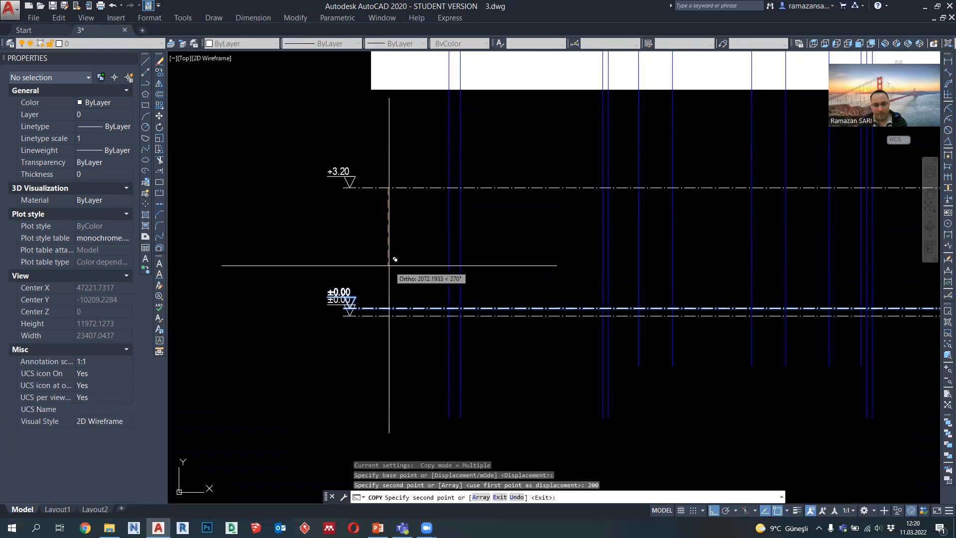
key(Escape)
scroll(379, 319, down, 4)
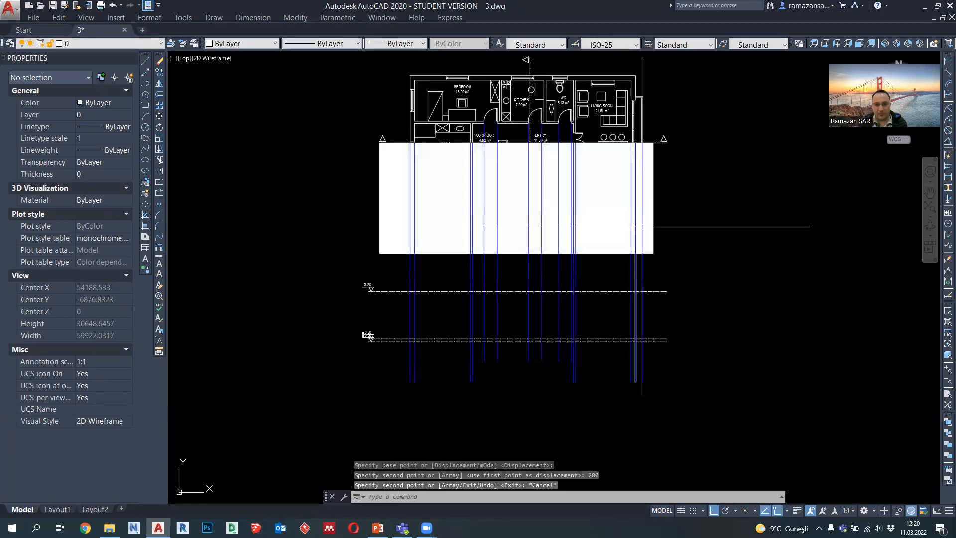
Step: Move the lower level marker and its text horizontally to the right, clear of the ±0.00 marker above it
scroll(627, 234, down, 3)
scroll(593, 233, up, 8)
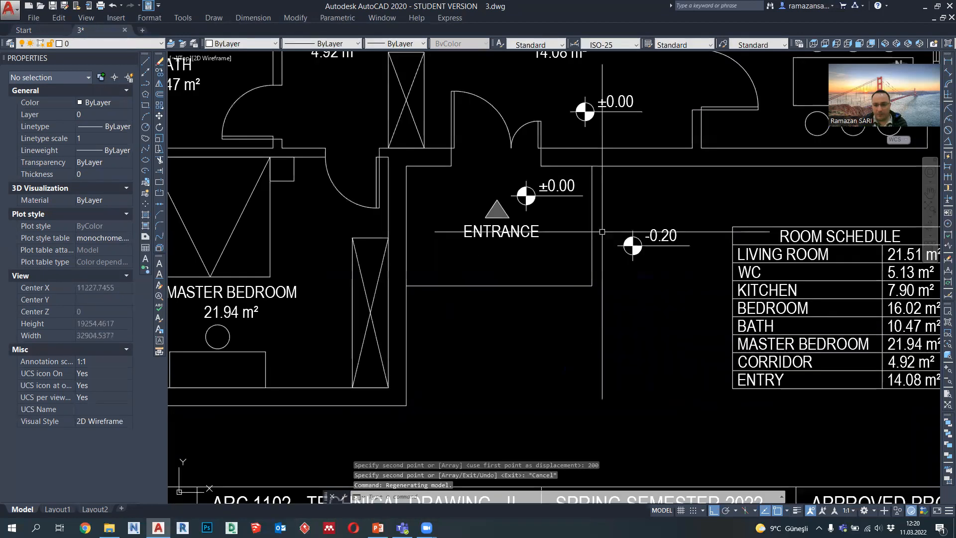
scroll(697, 254, down, 5)
scroll(548, 279, up, 10)
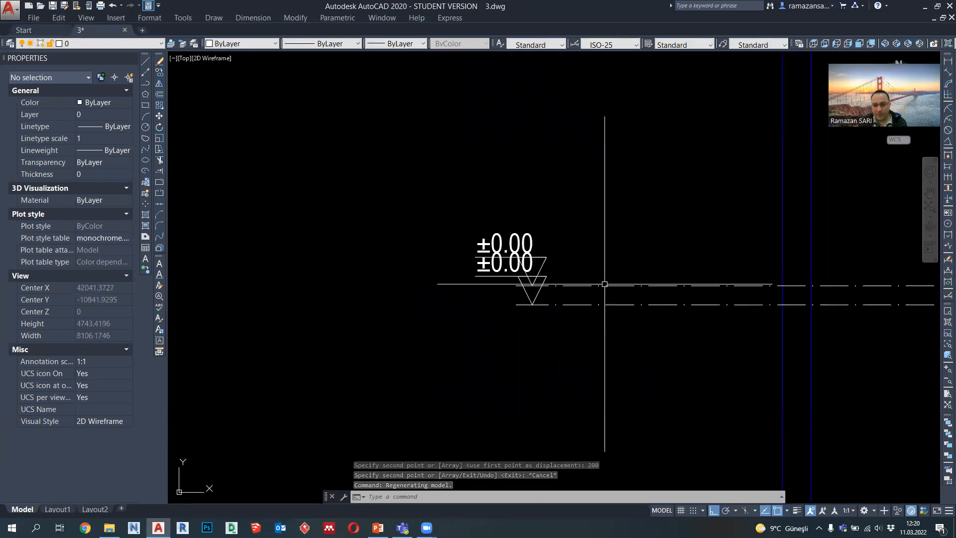
scroll(558, 287, up, 4)
click(471, 288)
click(390, 271)
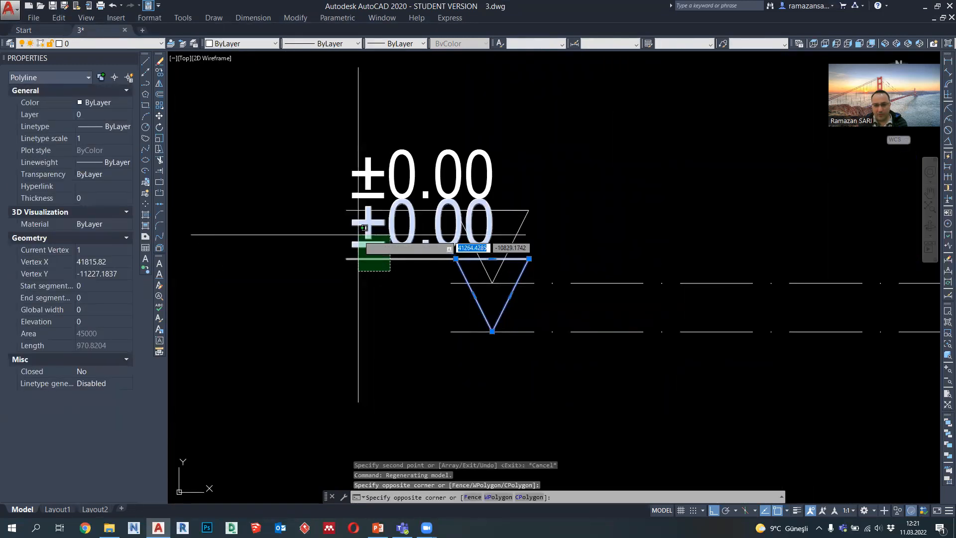
click(358, 234)
click(159, 116)
scroll(356, 314, down, 3)
click(367, 337)
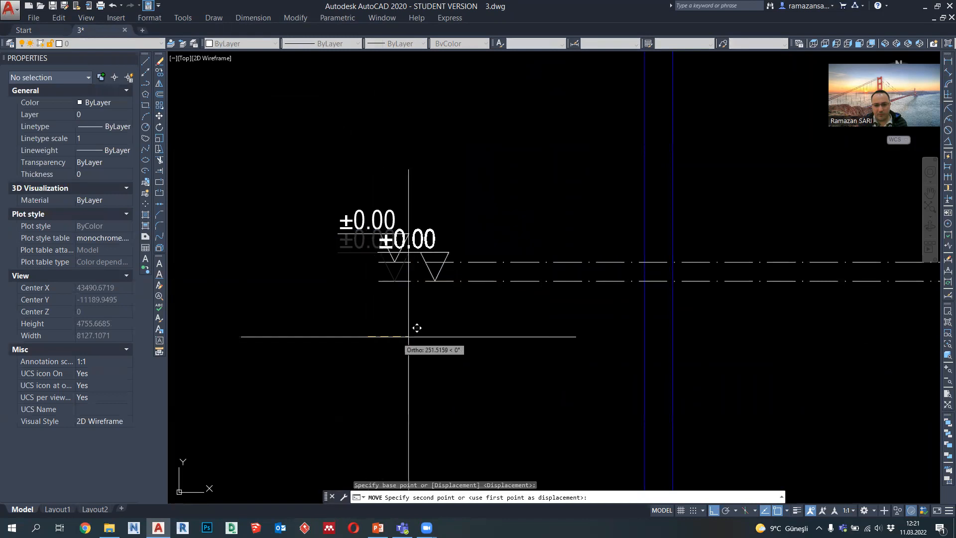
click(461, 328)
Step: Change the text of the moved lower level marker to -0.20
scroll(444, 224, up, 3)
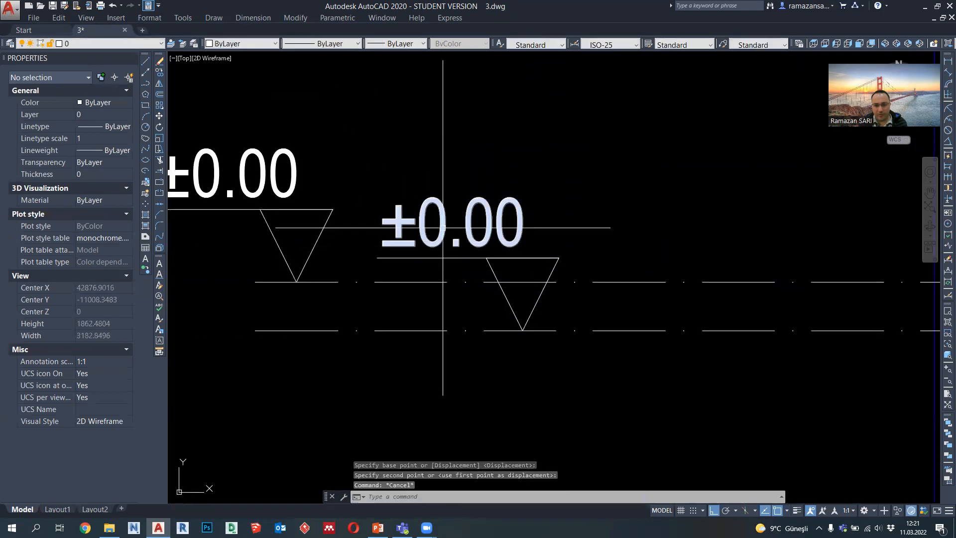
double_click(398, 228)
double_click(399, 228)
text(-)
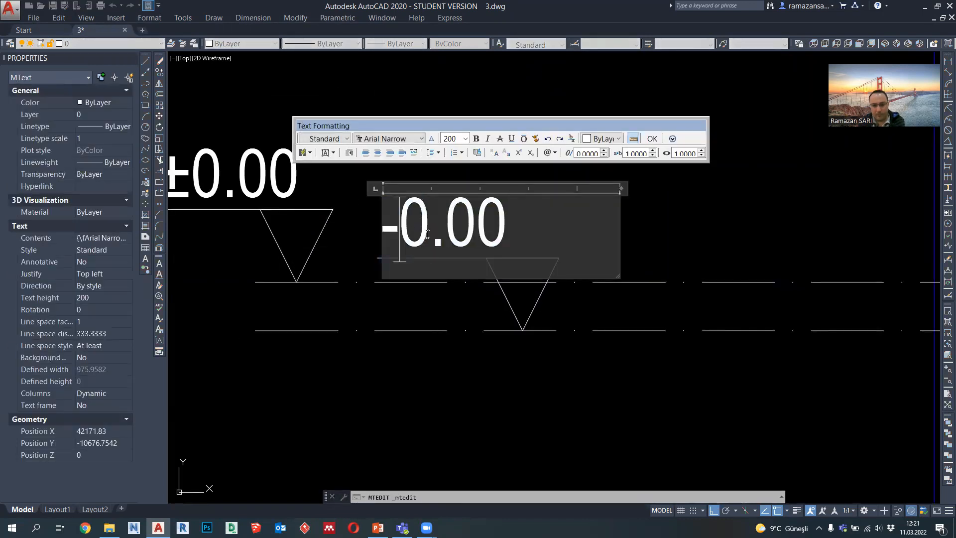
click(662, 265)
Step: Start a polyline where the outermost left projected wall line meets the ±0.00 level and draw it 1000 straight down
scroll(529, 299, down, 6)
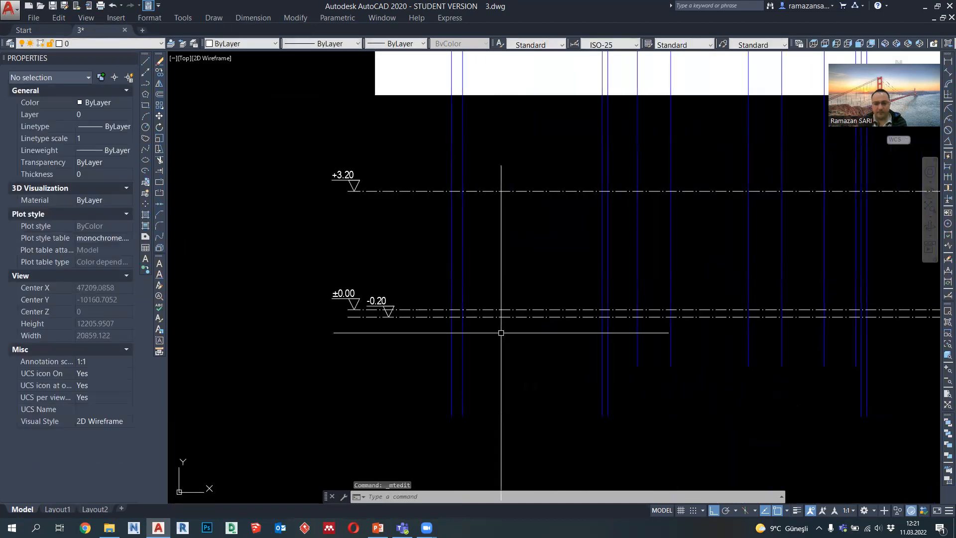
scroll(416, 324, up, 2)
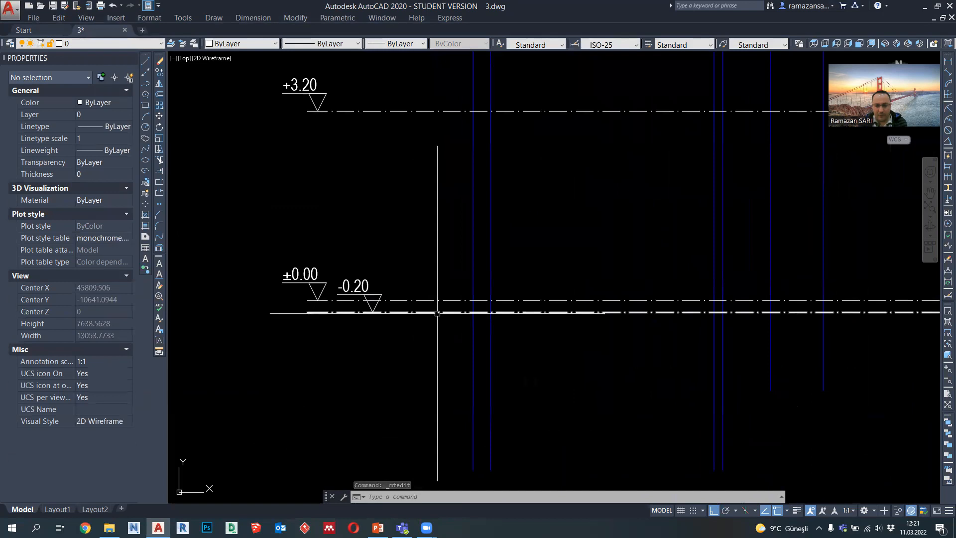
click(145, 84)
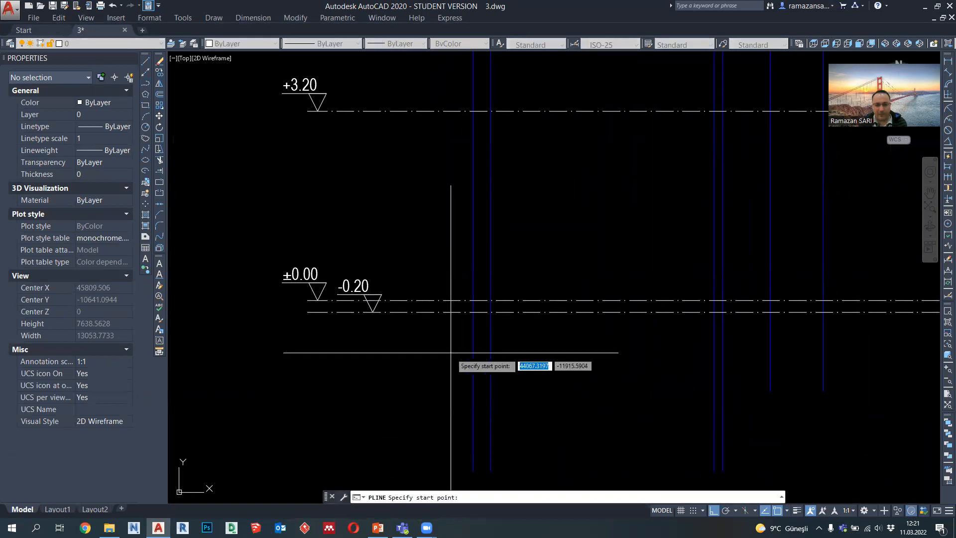
scroll(462, 350, up, 2)
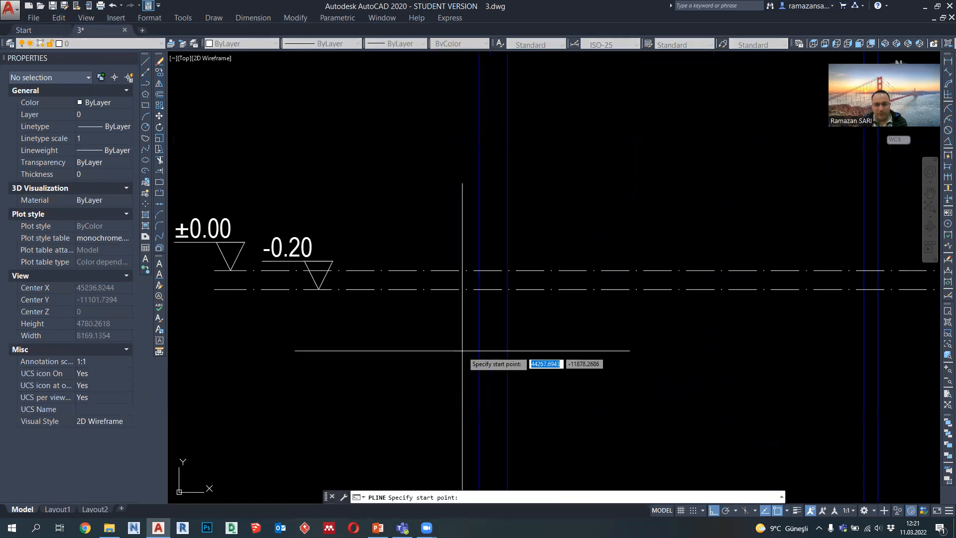
scroll(462, 350, down, 2)
middle_drag(461, 351, 427, 351)
scroll(426, 350, down, 2)
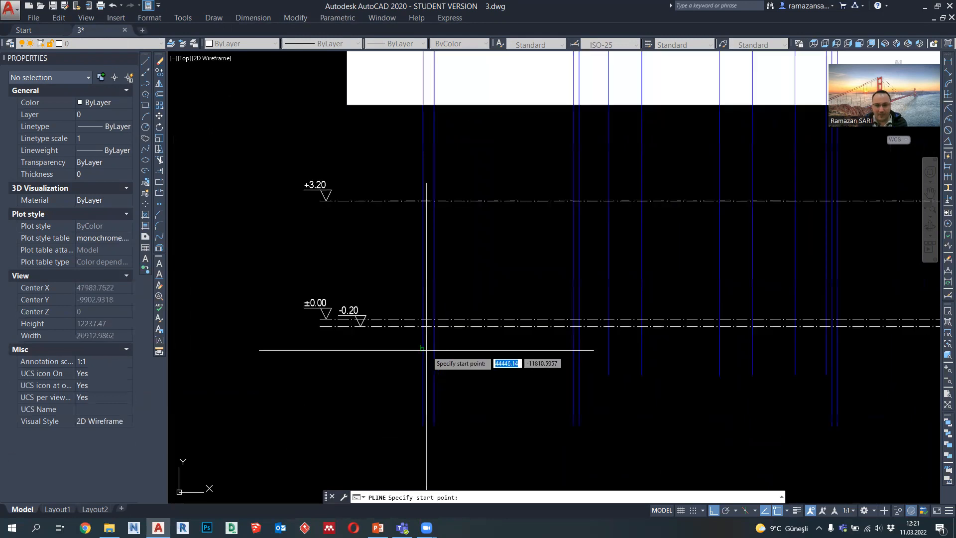
scroll(418, 340, up, 2)
scroll(410, 333, down, 4)
middle_drag(412, 295, 417, 446)
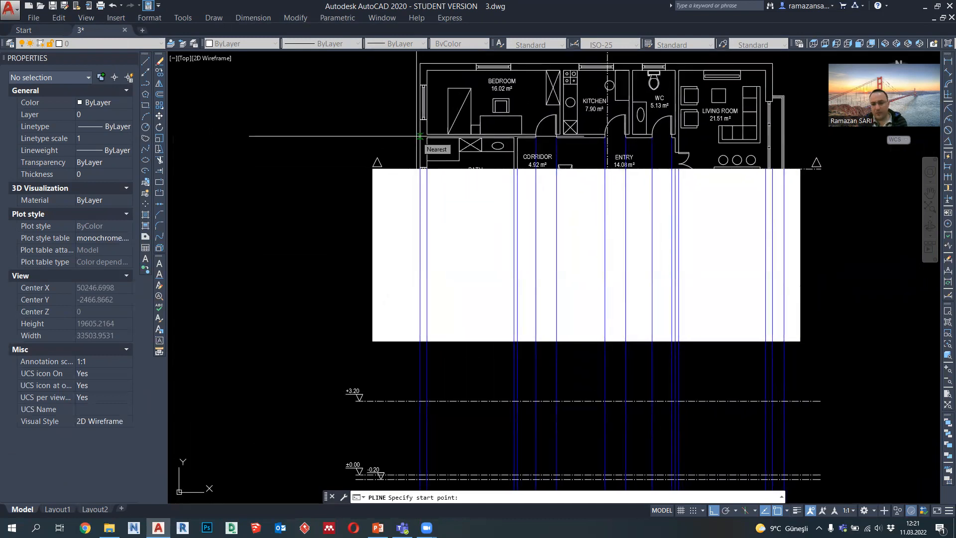
middle_drag(421, 239, 416, 181)
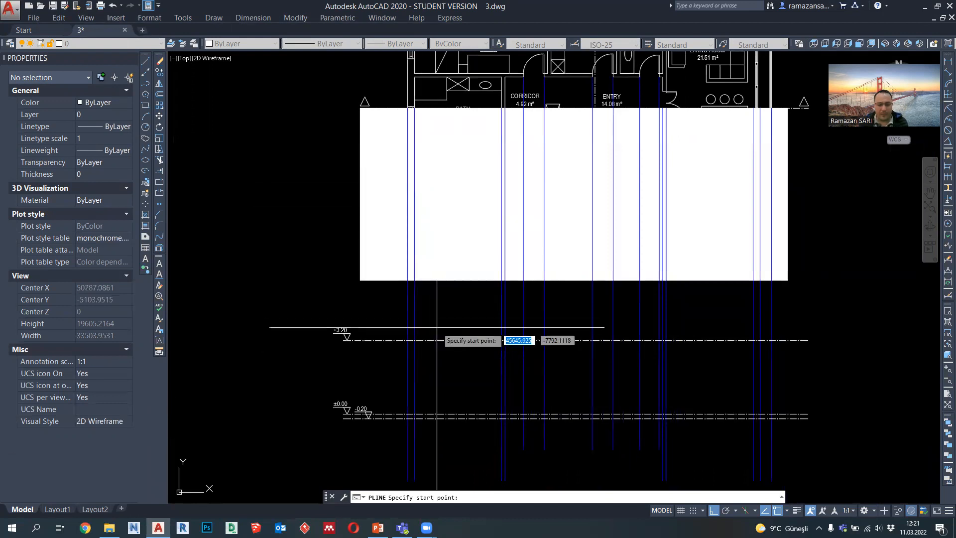
middle_drag(437, 327, 443, 288)
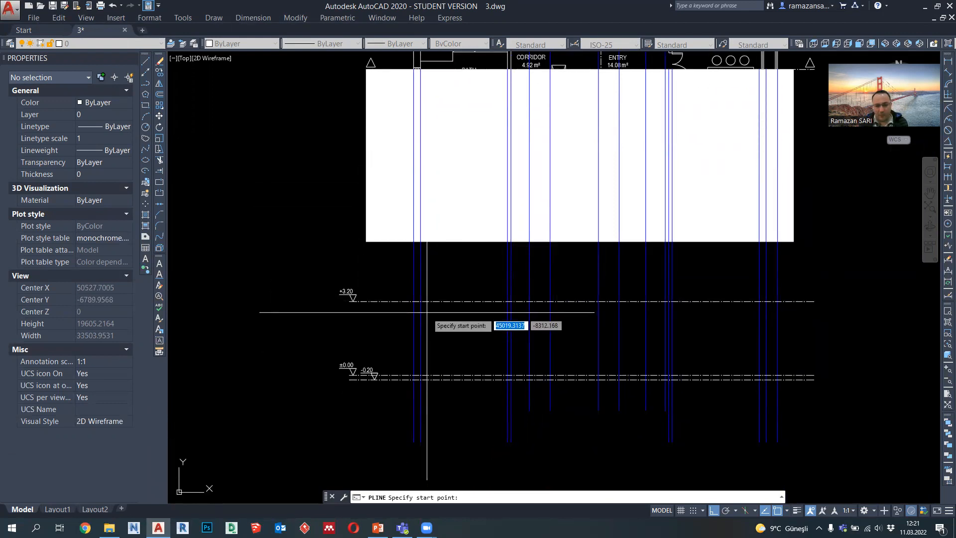
middle_drag(427, 328, 425, 301)
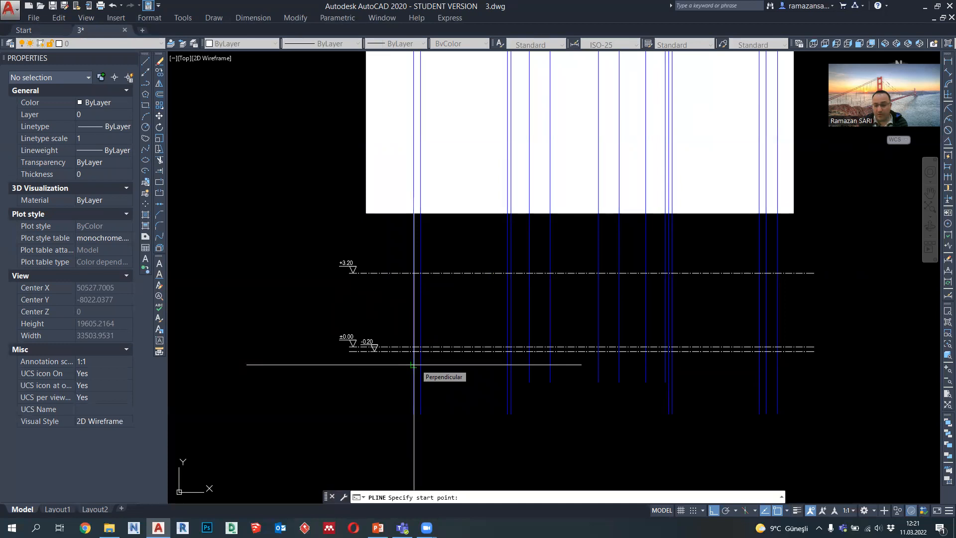
scroll(414, 365, up, 4)
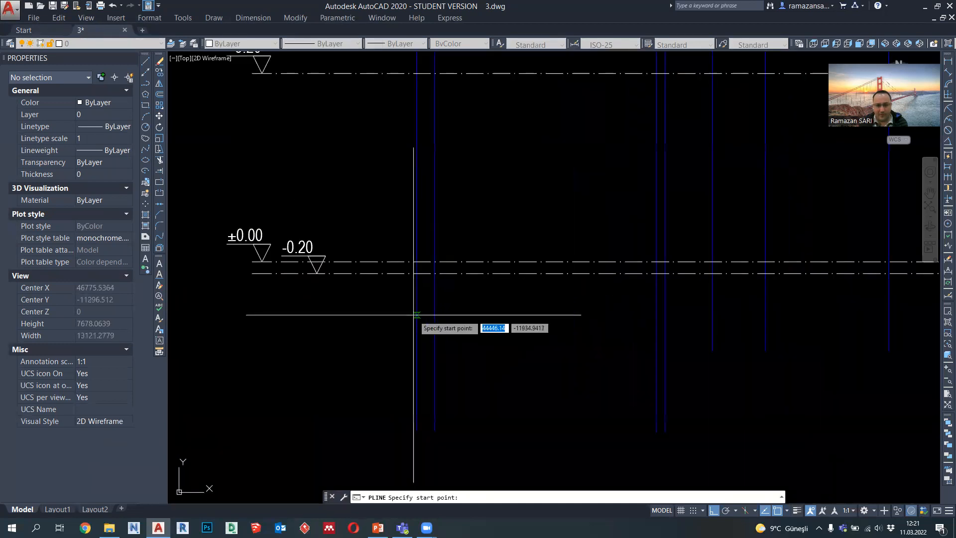
click(417, 328)
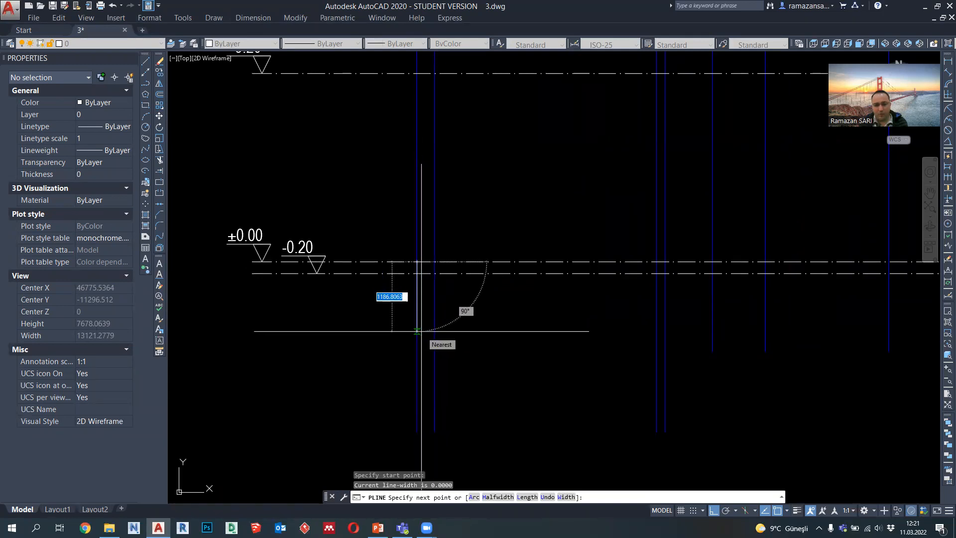
text(100)
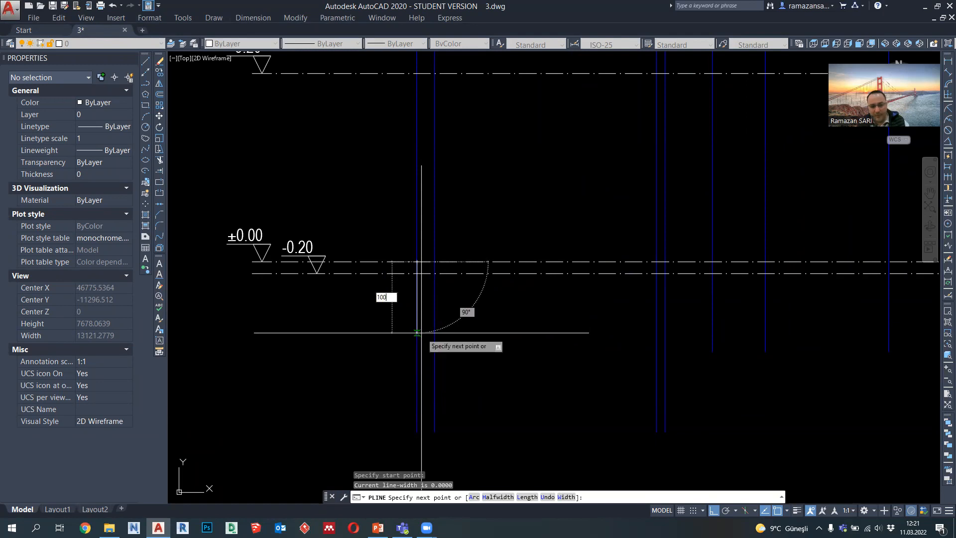
text(0)
key(Return)
Step: Continue the polyline 300 horizontally to the inner projected line of the left exterior wall
scroll(424, 330, up, 2)
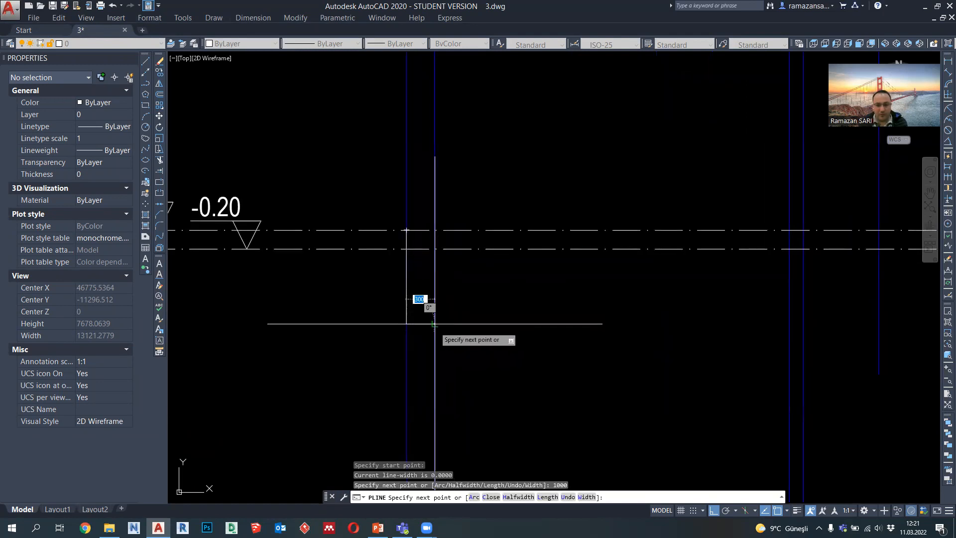
scroll(398, 322, down, 2)
scroll(419, 324, up, 2)
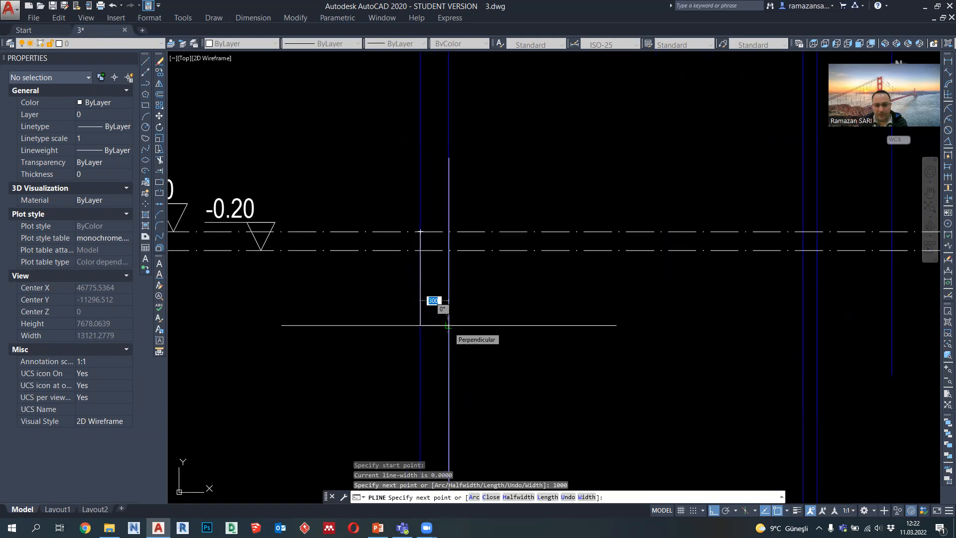
click(448, 325)
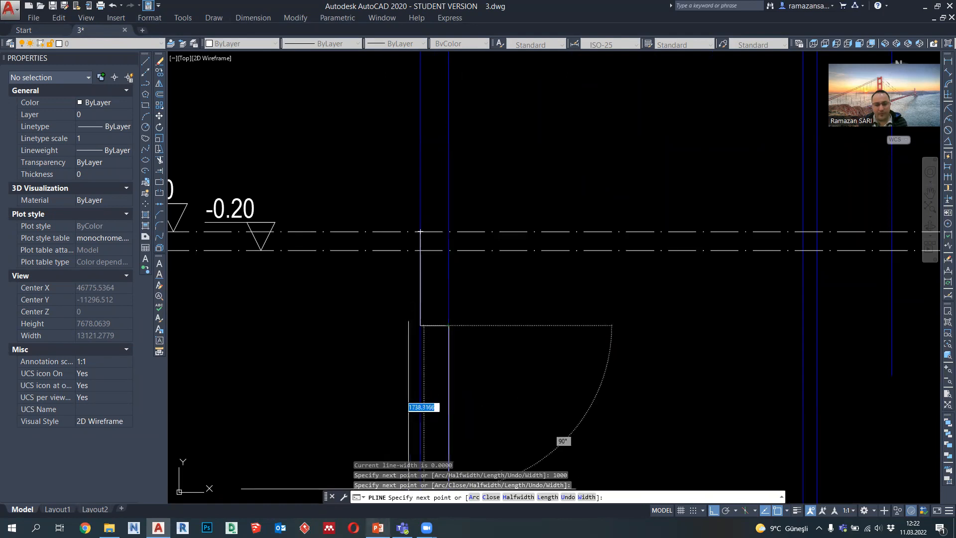
Step: Switch to the Week-5 PowerPoint slides, check the slab thickness in the studio practice requirements, and return to the drawing
click(378, 527)
click(133, 449)
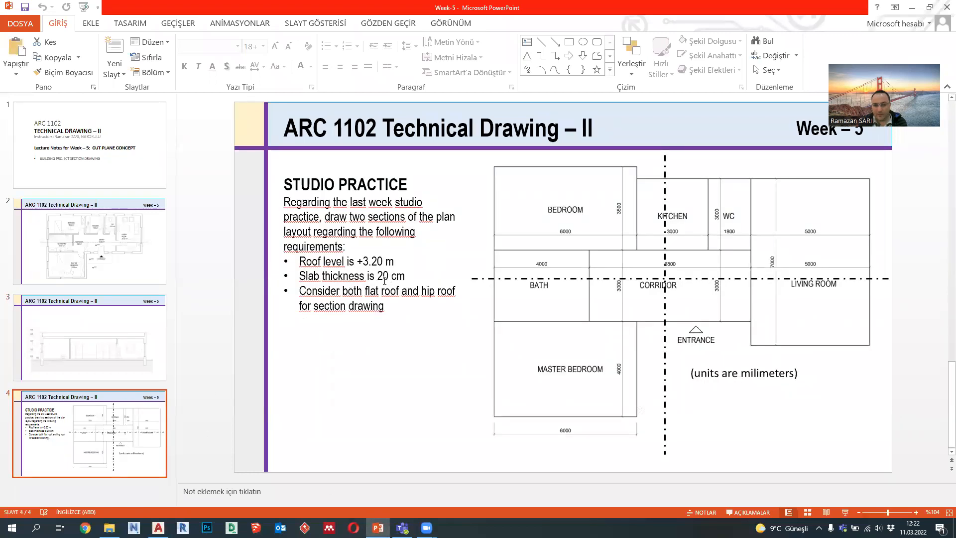
click(912, 8)
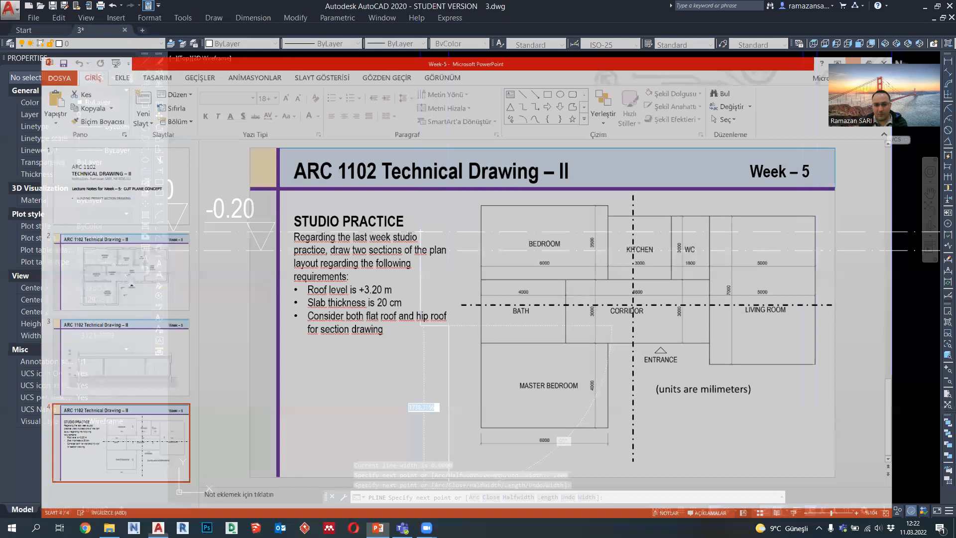
Step: Continue the polyline up to the -0.20 level, then 10775 right along it to a projected line of the wall beside the living room
click(449, 251)
middle_drag(711, 253, 511, 255)
scroll(510, 254, down, 2)
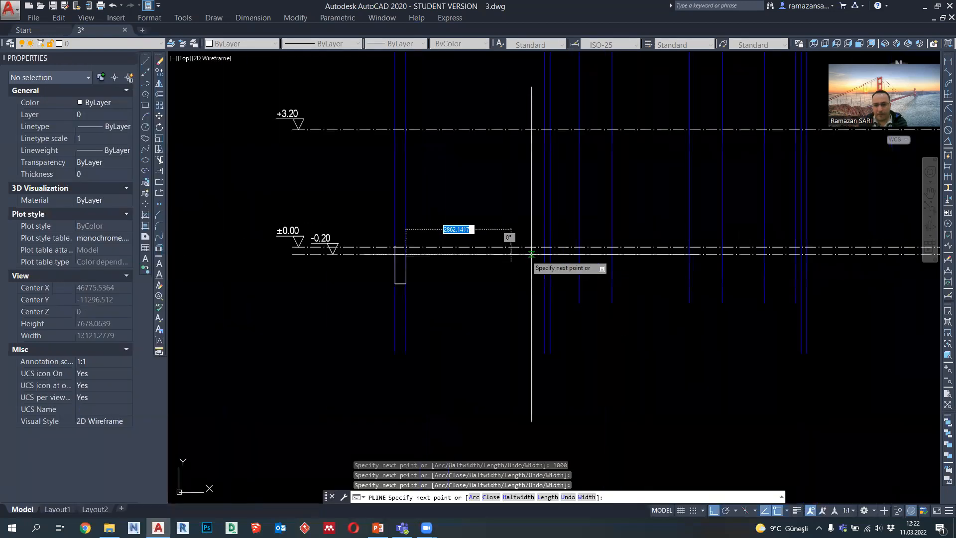
scroll(811, 249, up, 3)
middle_drag(819, 241, 745, 263)
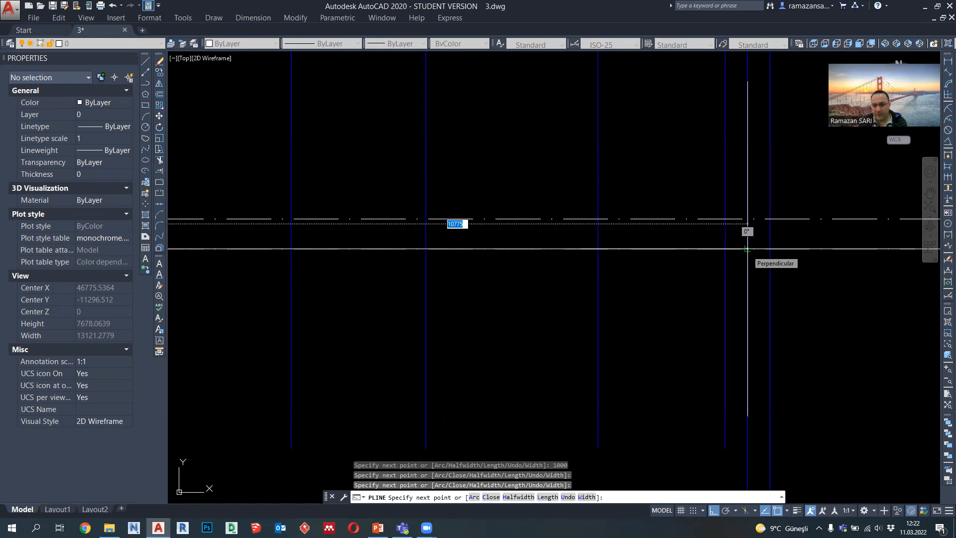
click(747, 248)
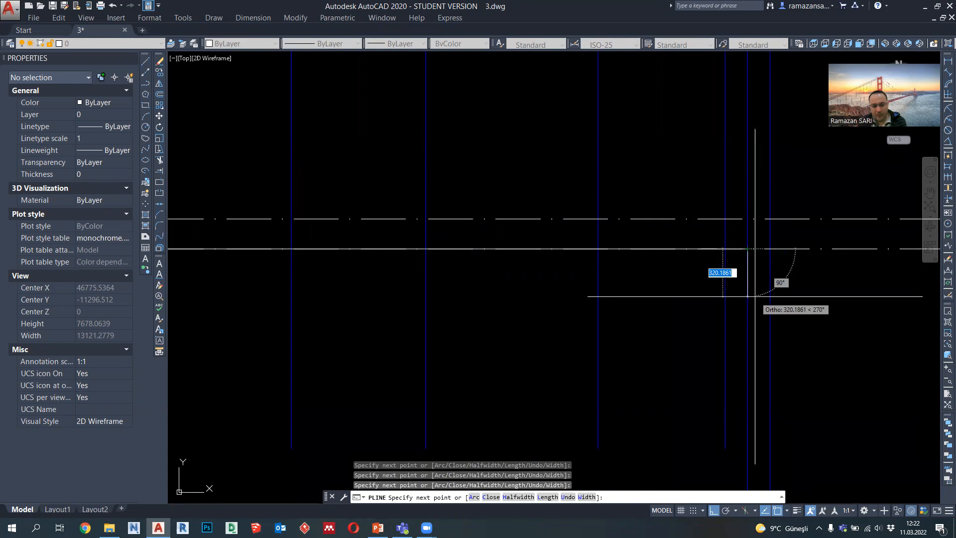
Step: Complete the slab outline with an 800 deep beam up to the ±0.00 level and back along it to the start point
key(Return)
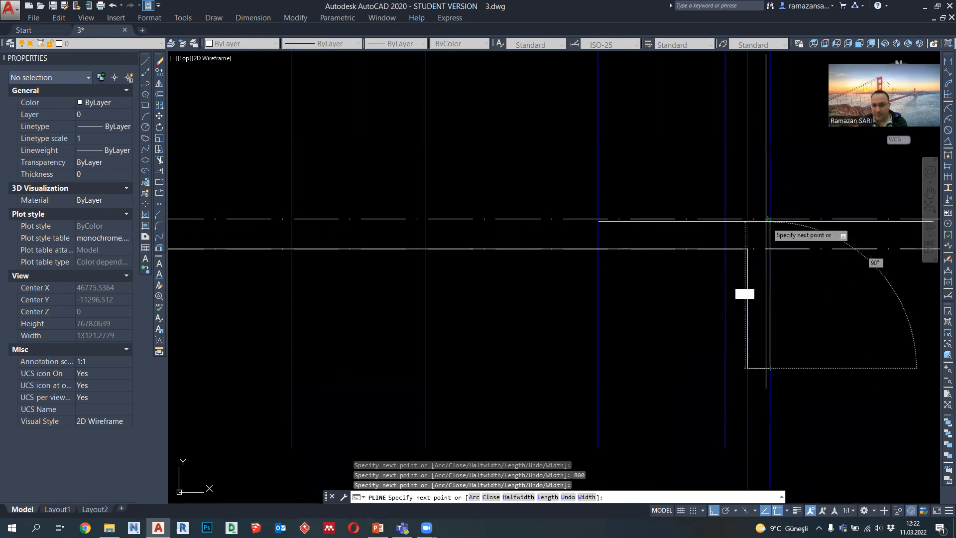
scroll(770, 219, down, 3)
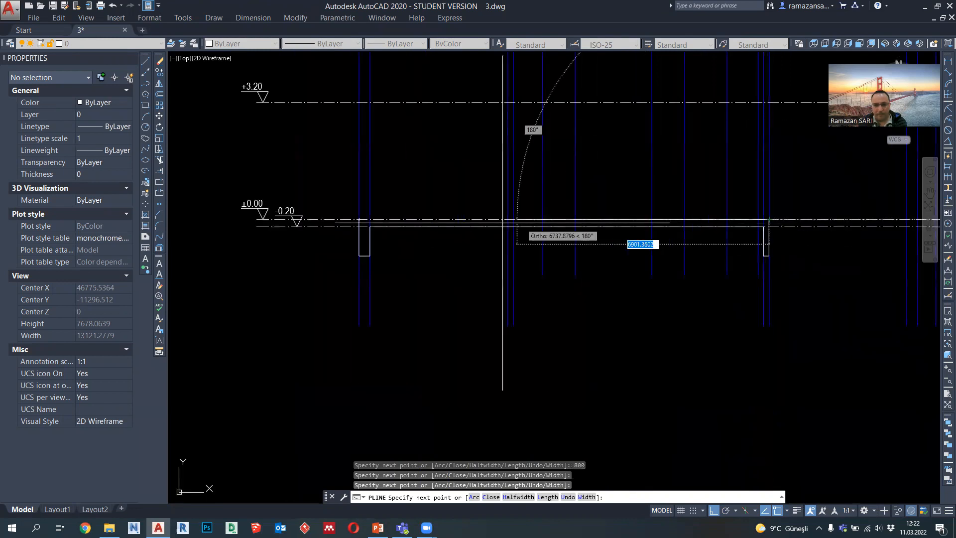
key(Return)
scroll(789, 235, up, 3)
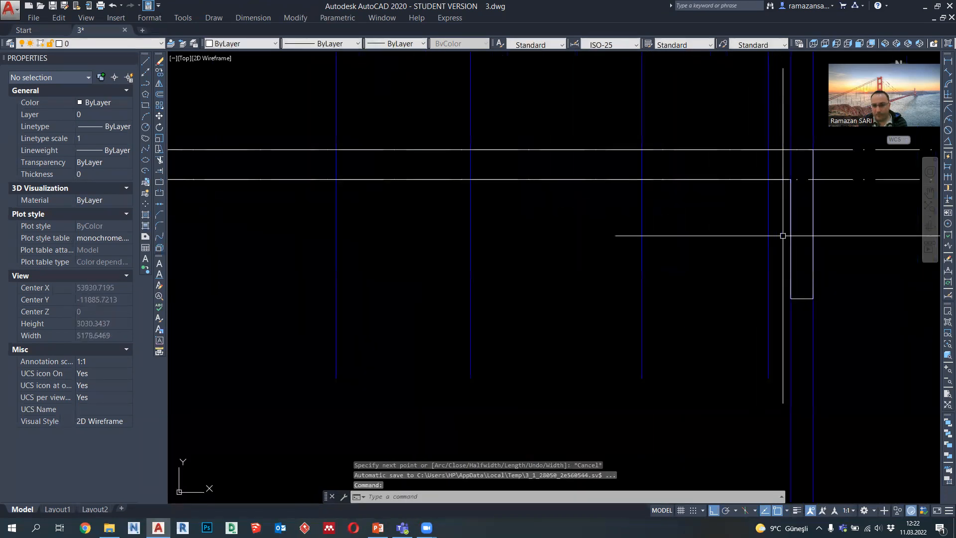
click(793, 247)
click(791, 239)
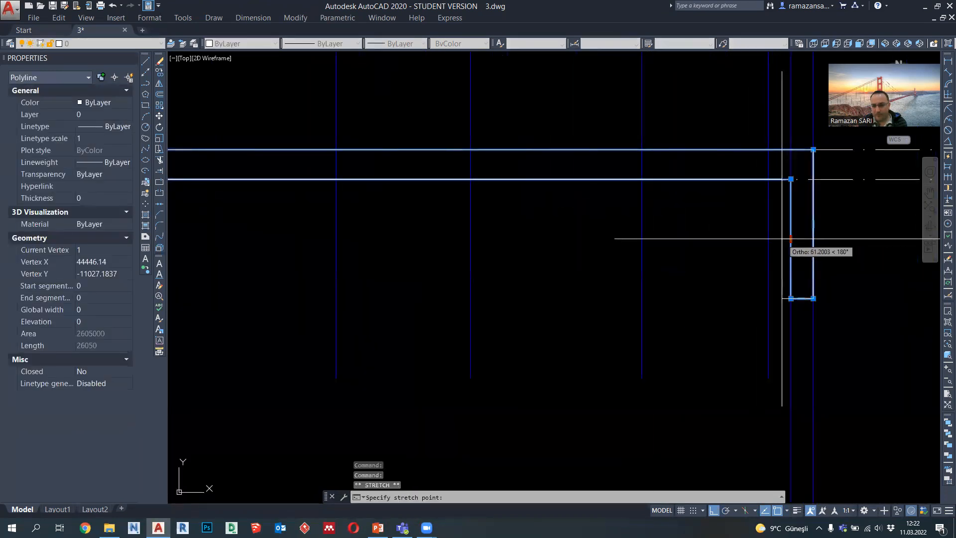
scroll(768, 238, down, 5)
key(Escape)
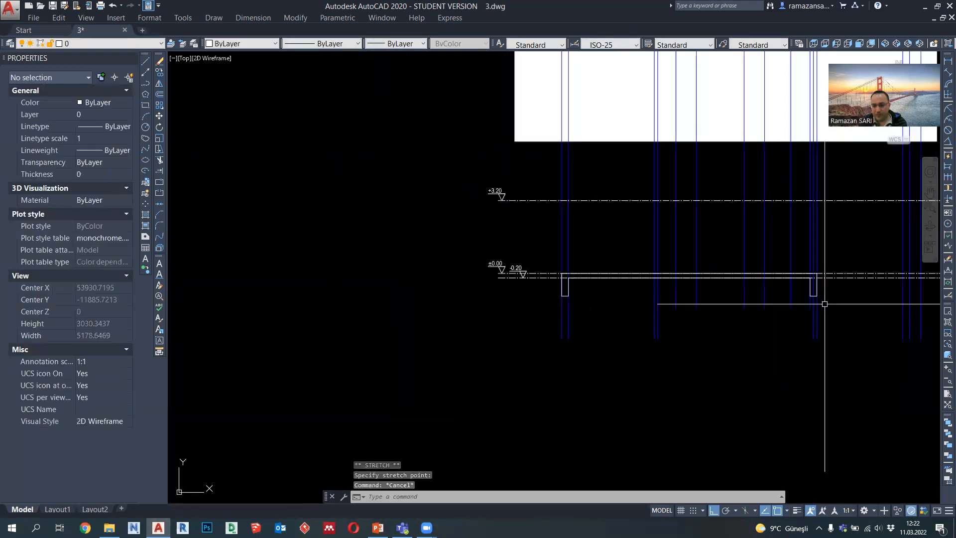
Step: Stretch the right end of the slab outline, including its beam, to the outermost right projected line
scroll(801, 315, up, 2)
scroll(802, 315, down, 5)
middle_drag(802, 315, 678, 329)
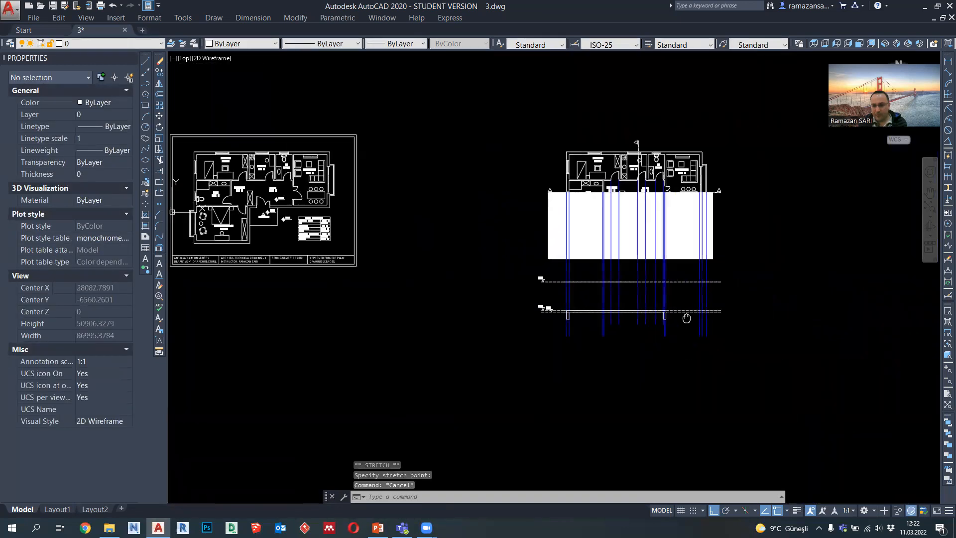
scroll(677, 334, up, 6)
text(s)
key(Return)
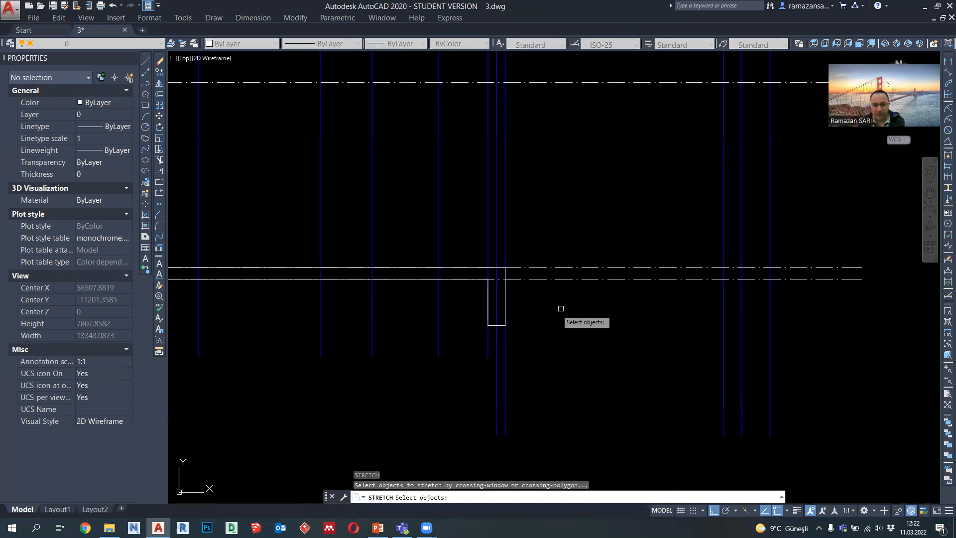
click(472, 252)
key(Return)
click(506, 278)
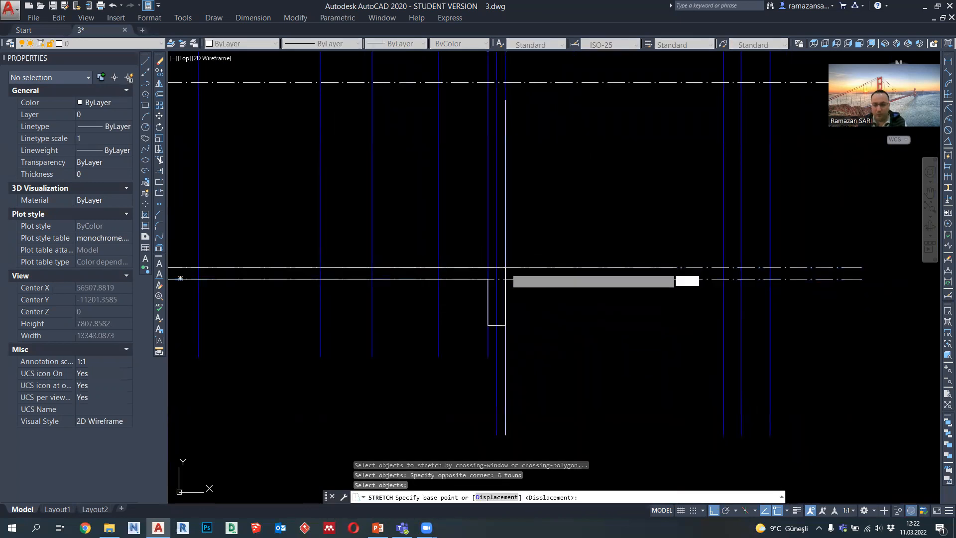
click(777, 263)
scroll(797, 304, down, 4)
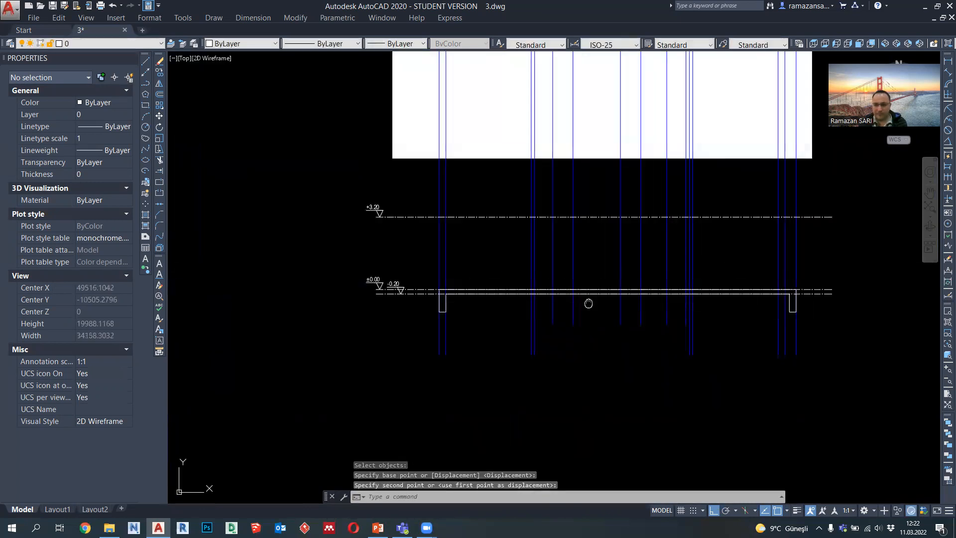
Step: Start a polyline at +3.20 on the leftmost projected line, 600 down, across to the second projected line and 400 up
scroll(446, 306, up, 2)
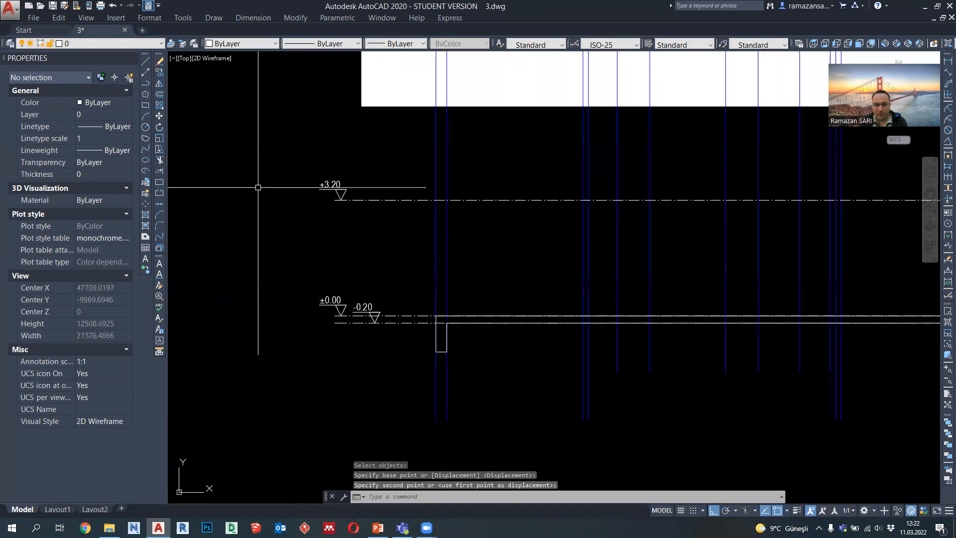
click(148, 87)
middle_drag(437, 206, 417, 228)
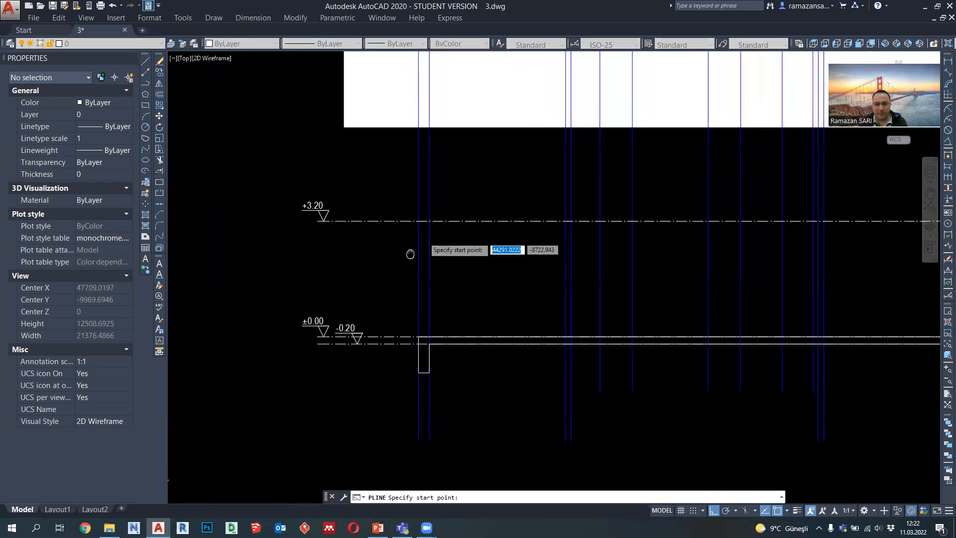
click(417, 221)
scroll(416, 247, up, 2)
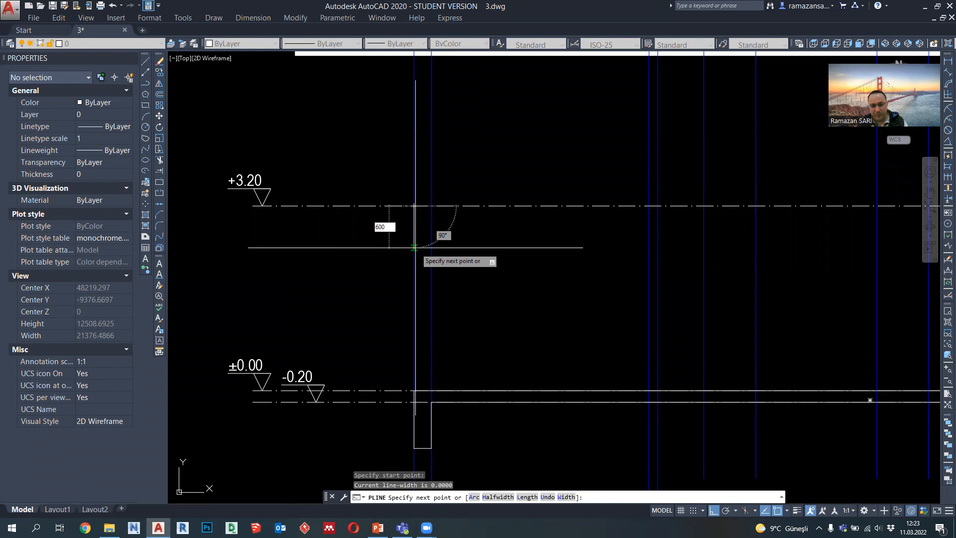
text(600)
key(Return)
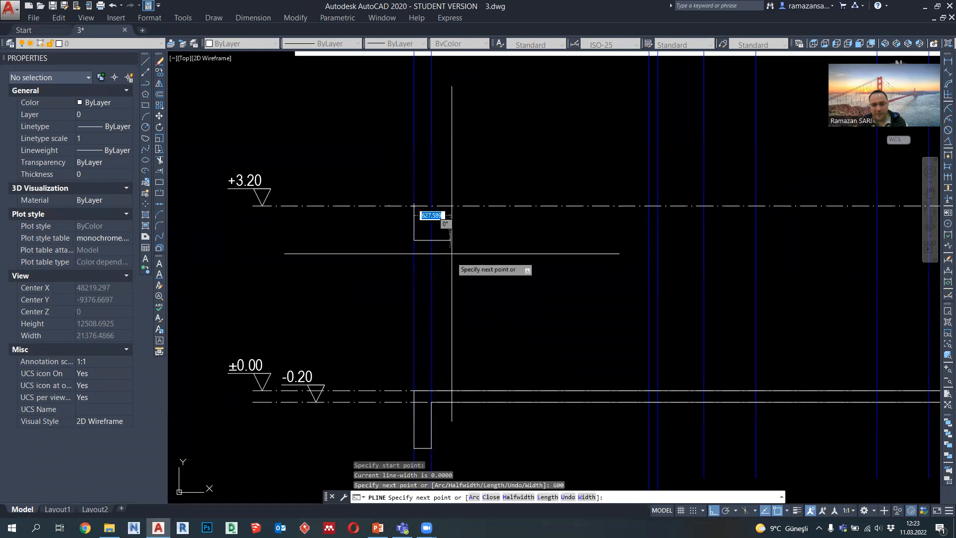
click(431, 240)
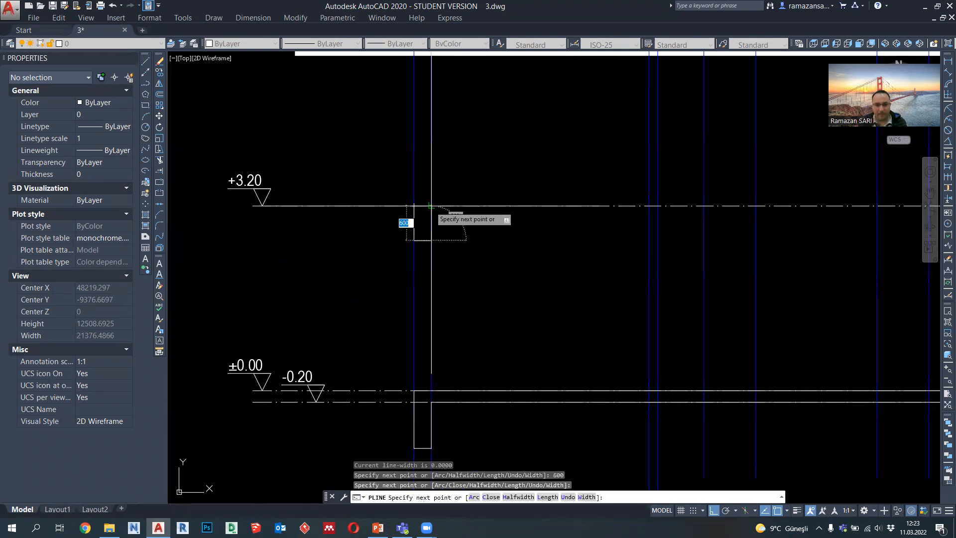
text(400)
key(Return)
Step: Continue the slab underside to the right beam's inner face, outline a 400 drop beam, and return along +3.20 to the start point
scroll(428, 209, down, 3)
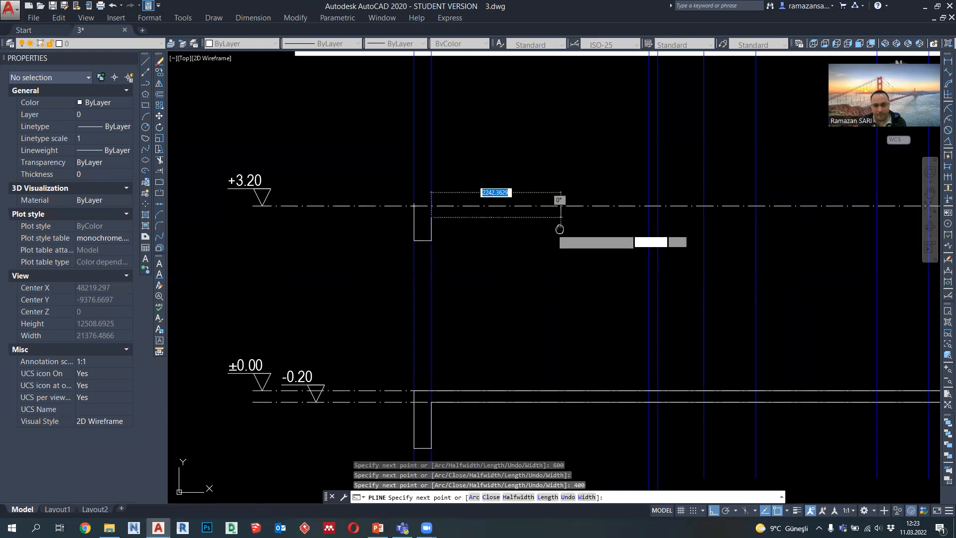
middle_drag(720, 230, 578, 230)
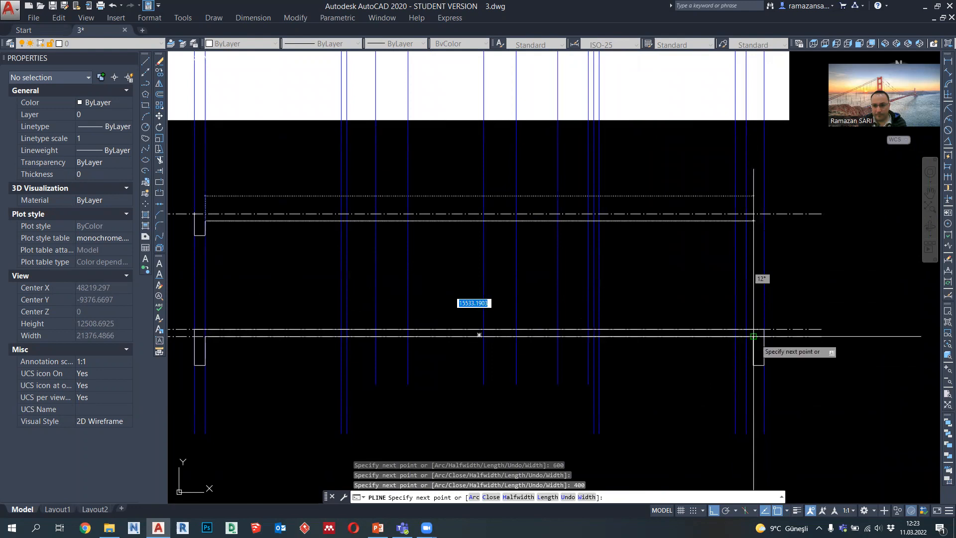
click(753, 220)
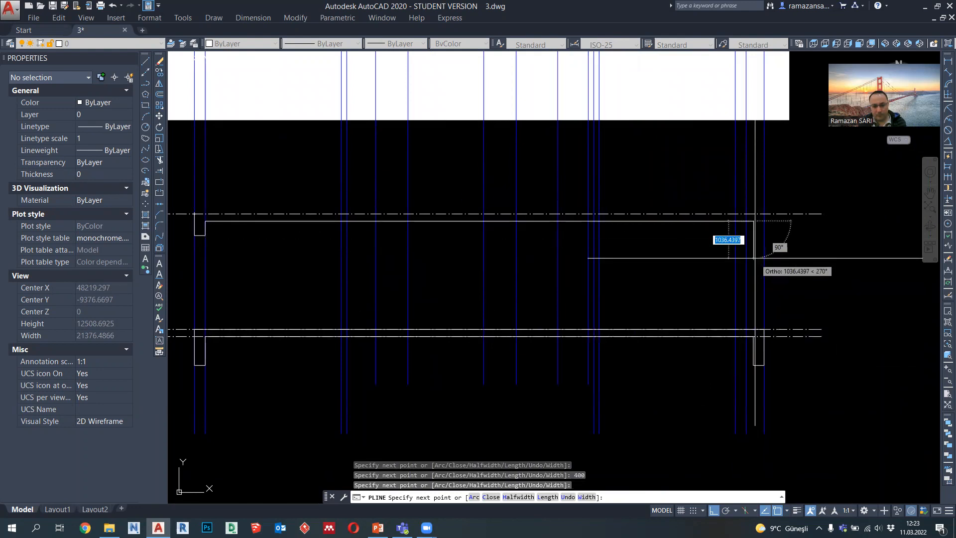
key(Return)
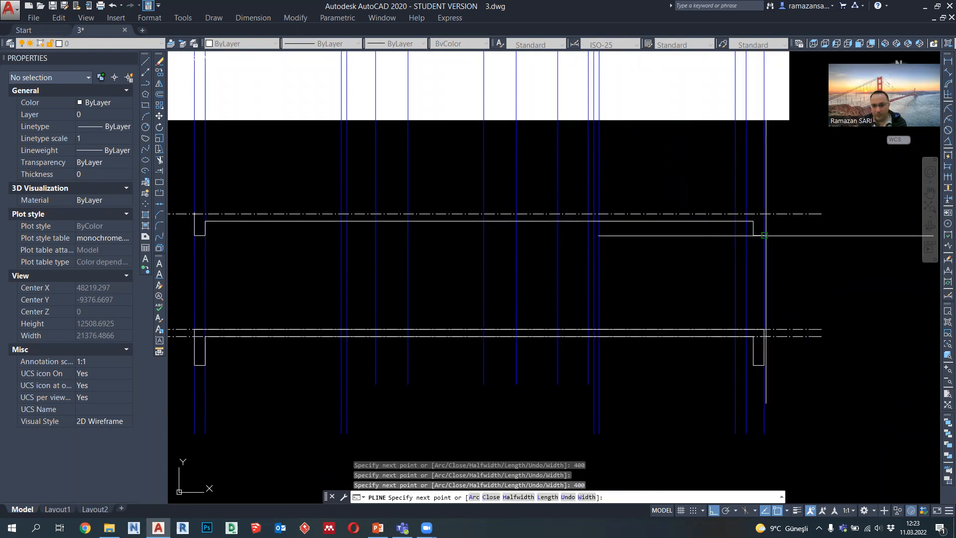
click(765, 235)
click(764, 214)
middle_drag(435, 206, 480, 207)
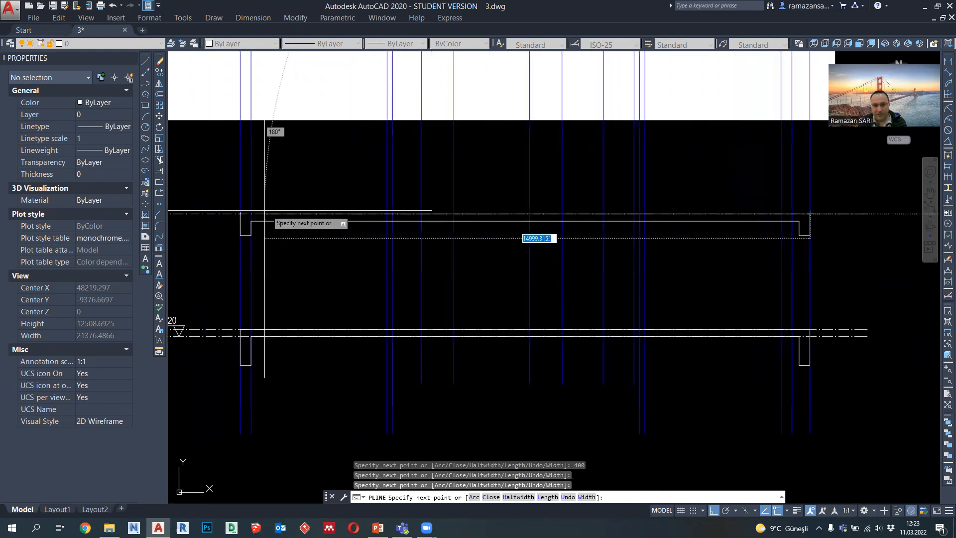
click(240, 214)
key(Escape)
Step: Set the lineweight of both slab outlines to 0.35 mm
click(254, 221)
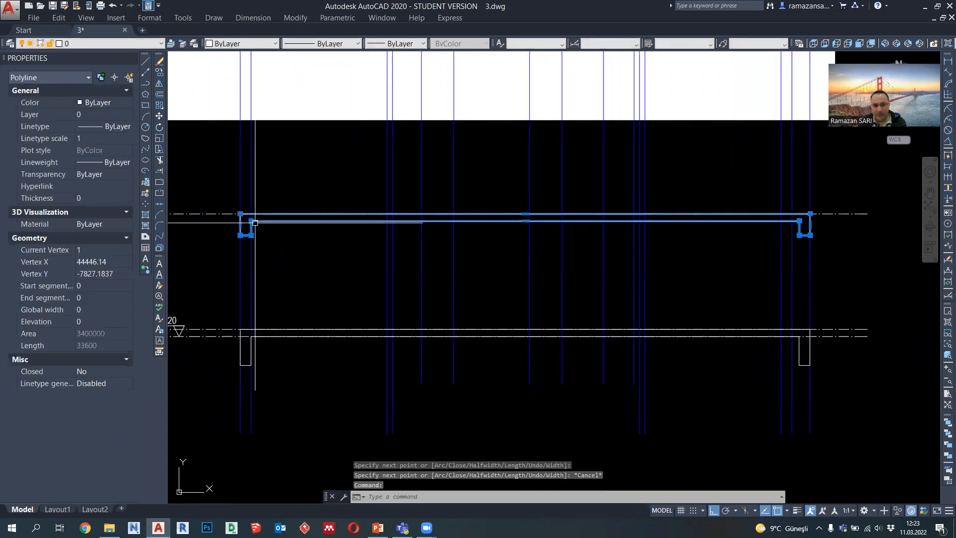
click(269, 337)
click(388, 44)
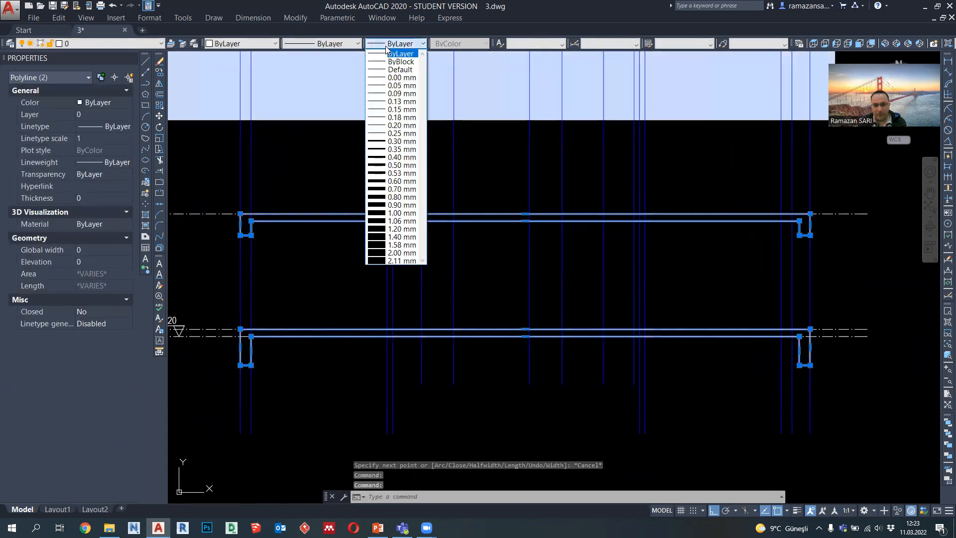
click(392, 150)
key(Escape)
middle_drag(236, 238, 313, 236)
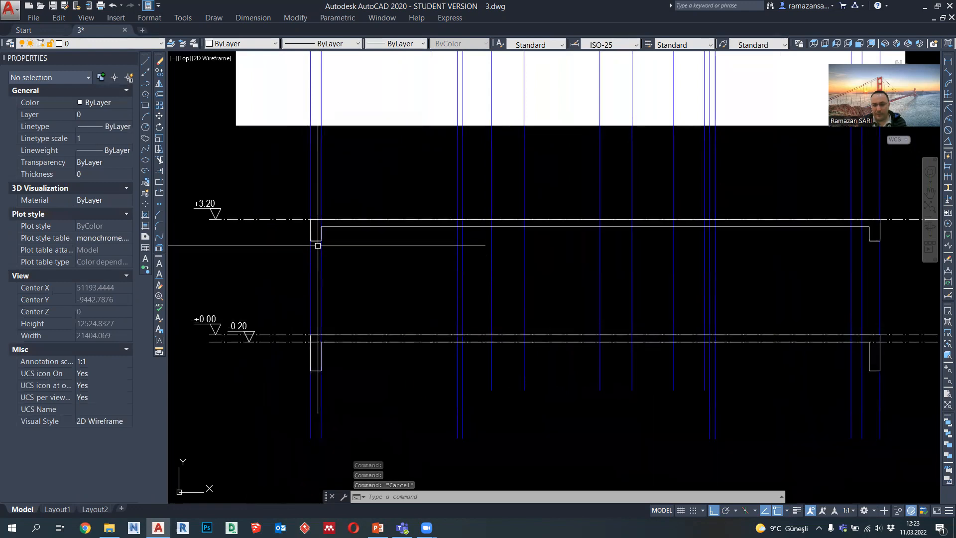
scroll(314, 236, up, 2)
click(145, 83)
scroll(316, 231, up, 2)
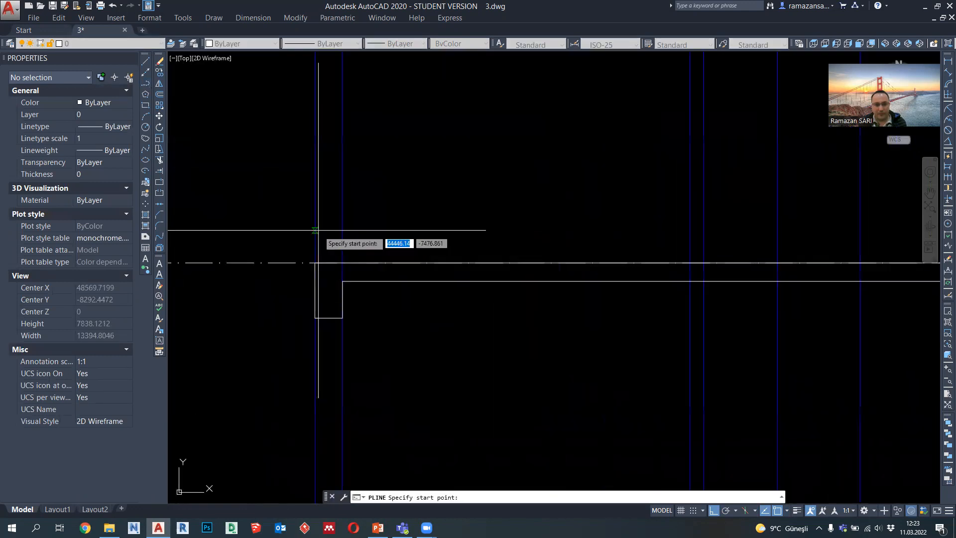
click(316, 263)
scroll(316, 199, down, 4)
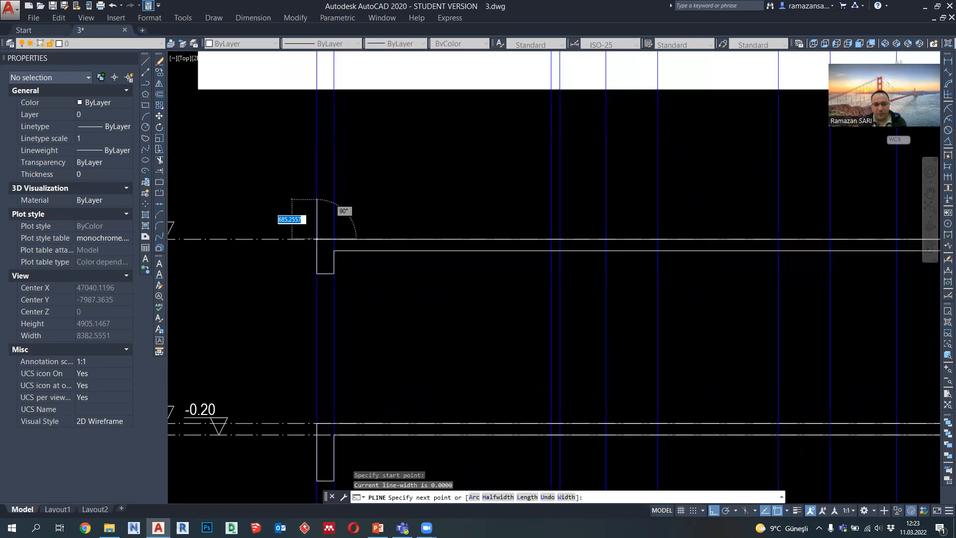
key(Escape)
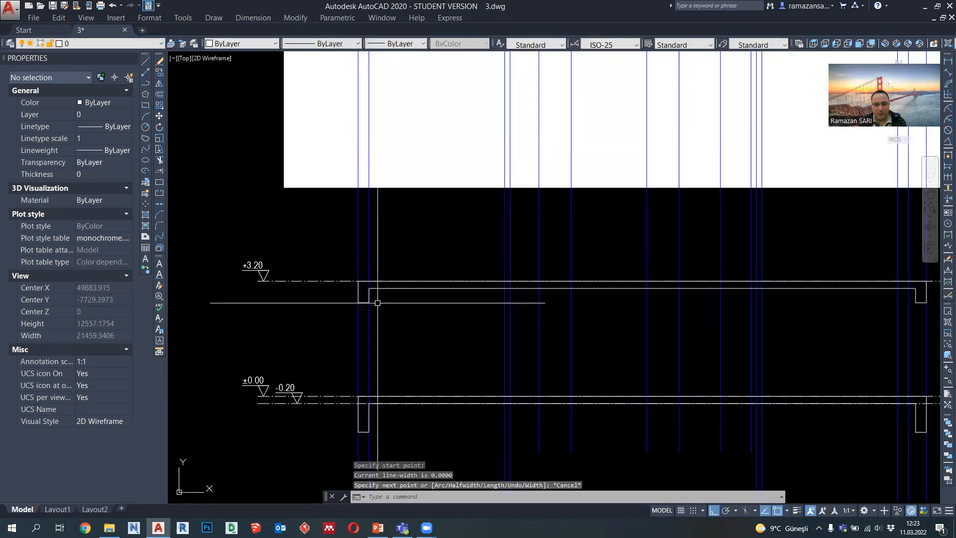
Step: Draw a parapet outline 1000 high and 150 wide on the left end of the +3.20 slab, down to the slab's top
scroll(377, 302, down, 2)
scroll(367, 274, up, 2)
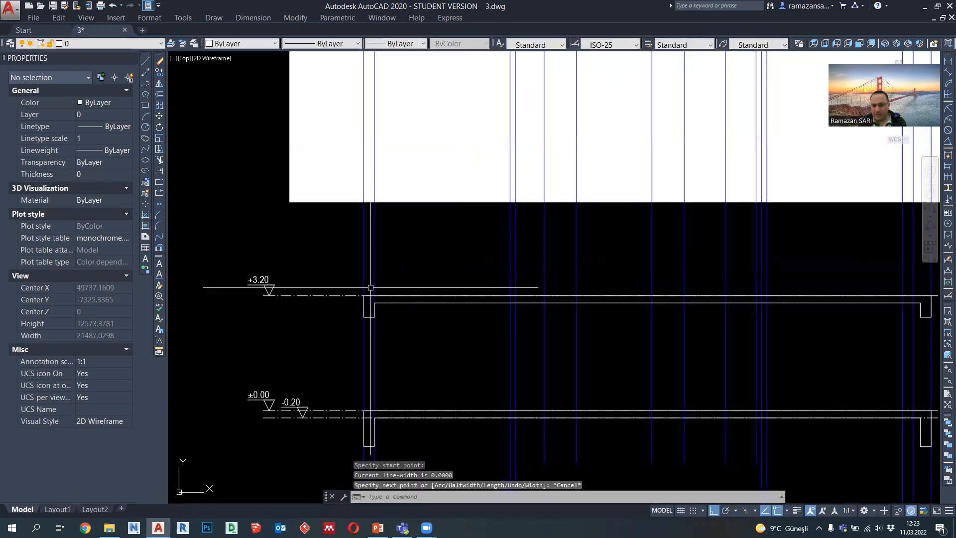
click(145, 83)
scroll(348, 293, up, 2)
click(363, 296)
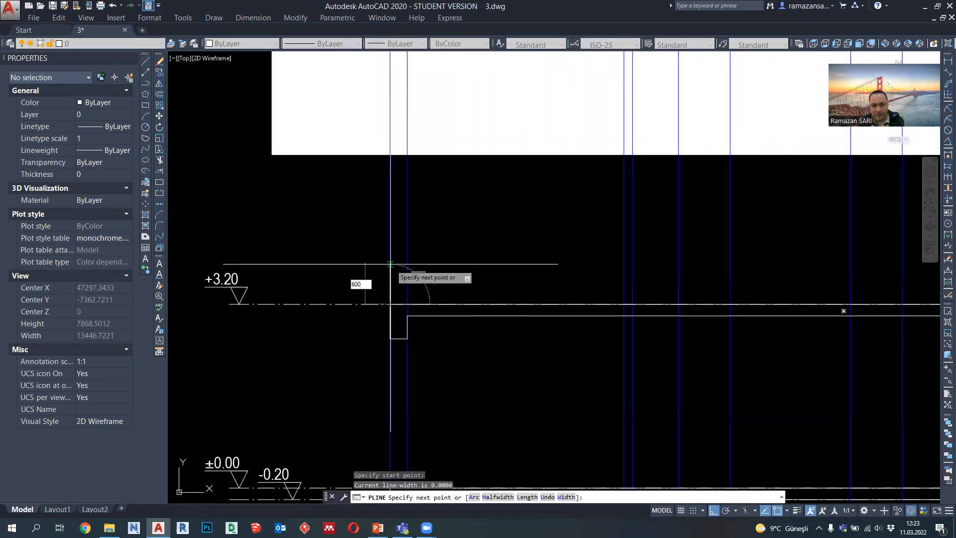
key(Return)
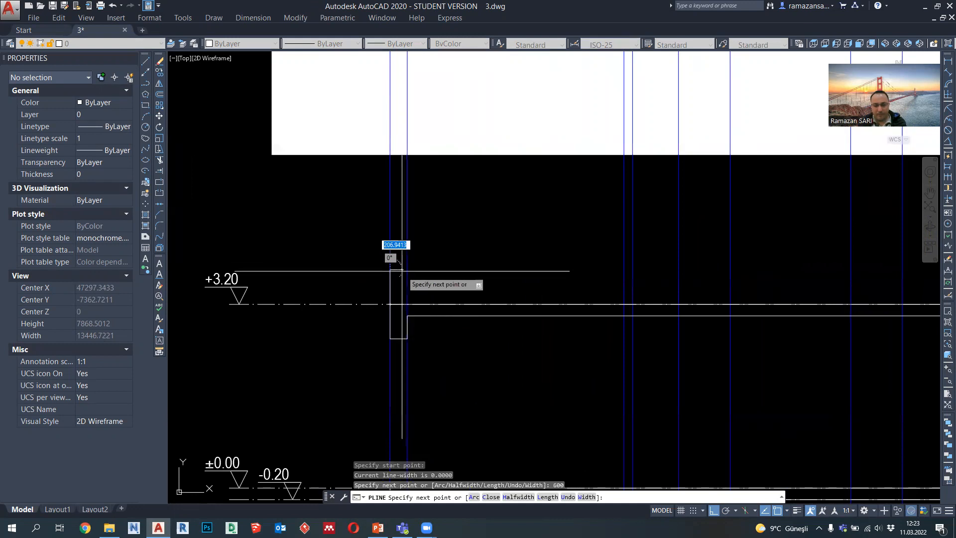
key(ctrl+z)
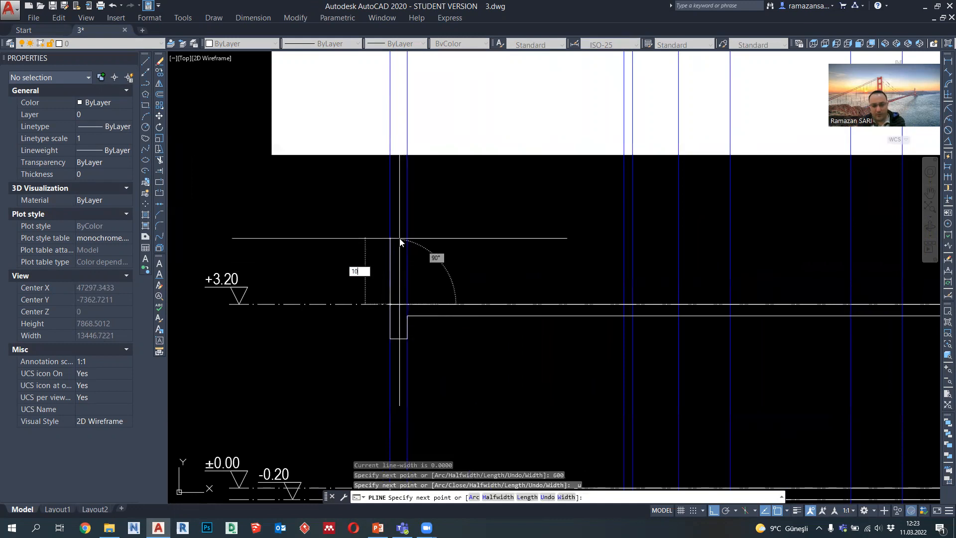
text(1000)
key(Return)
scroll(391, 242, up, 1)
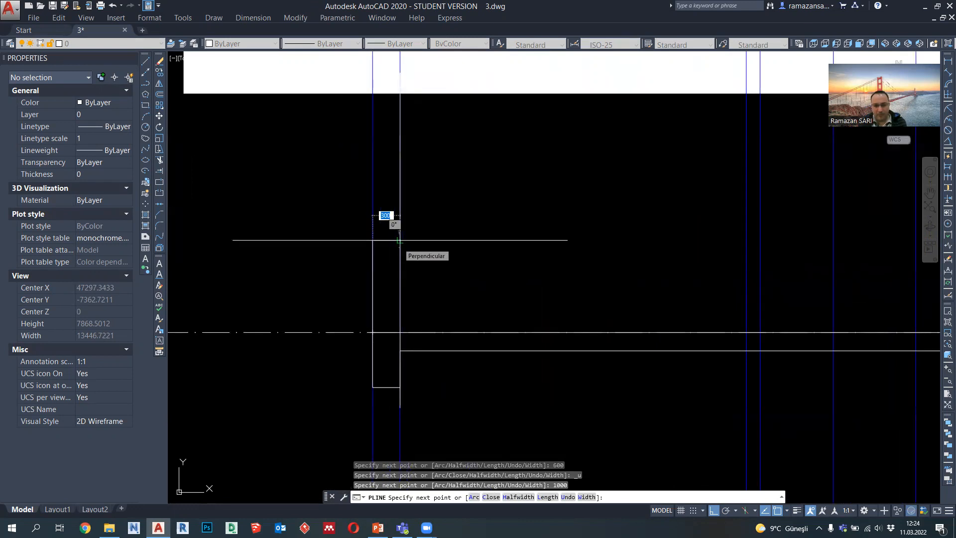
key(Return)
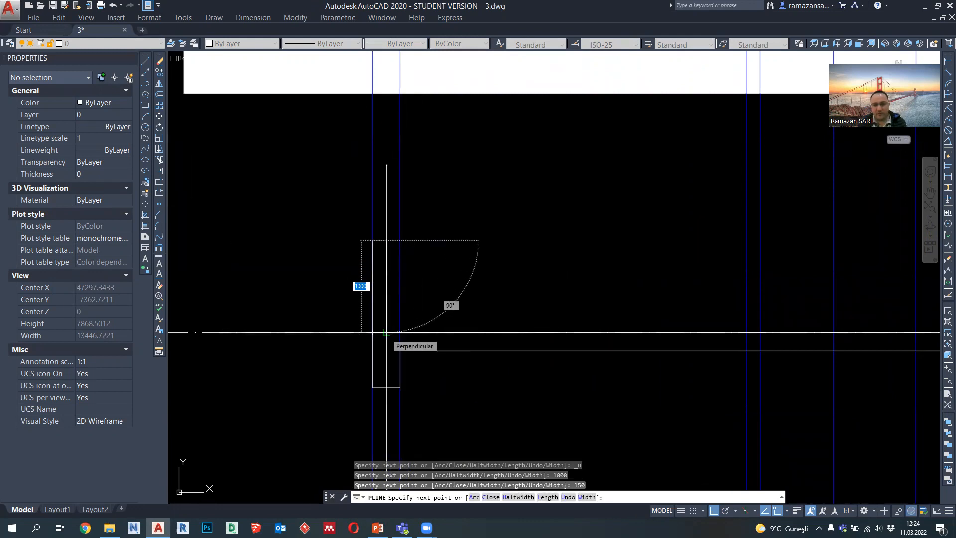
click(386, 333)
key(Escape)
Step: Copy the parapet from its lower right corner to the right end of the +3.20 slab
scroll(387, 286, down, 2)
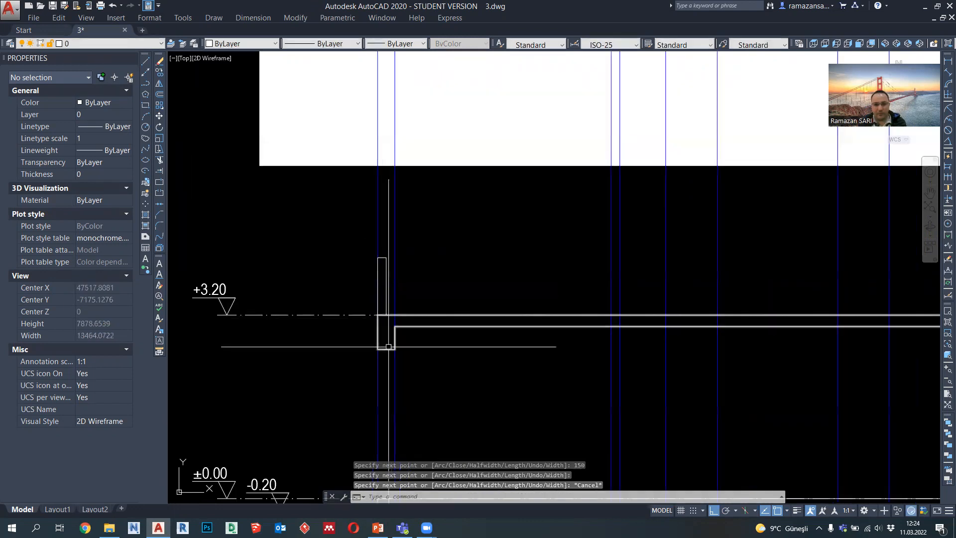
middle_drag(387, 347, 394, 256)
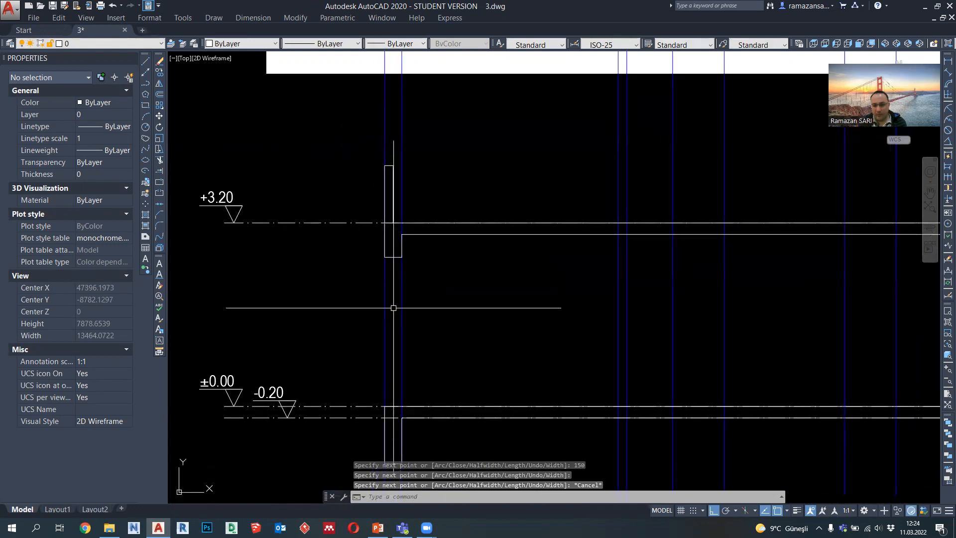
middle_drag(393, 307, 381, 332)
click(372, 214)
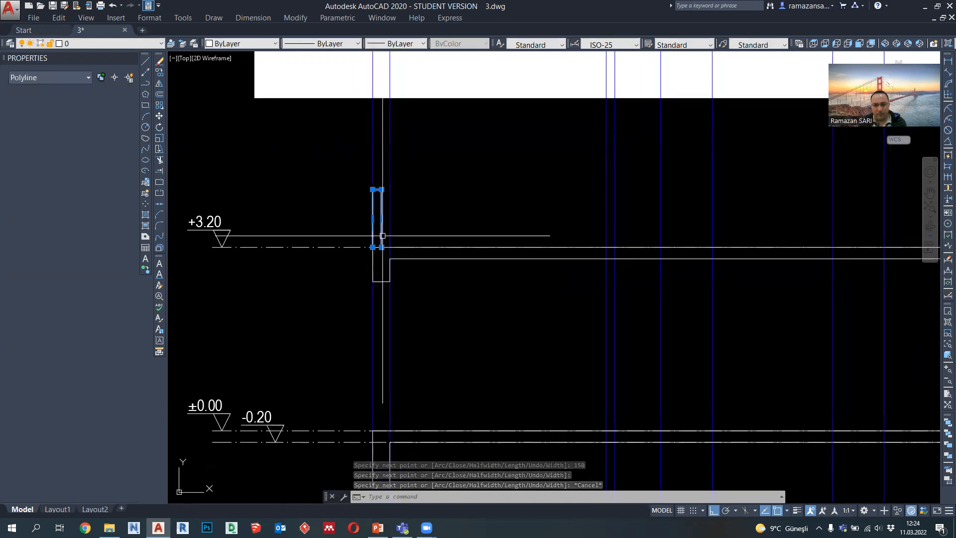
click(159, 74)
click(382, 247)
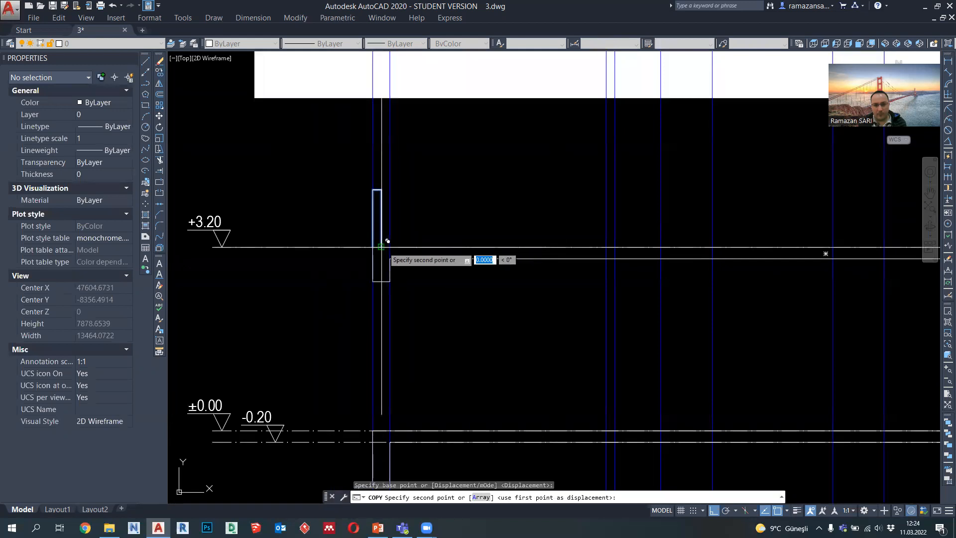
scroll(411, 248, down, 5)
scroll(676, 248, up, 4)
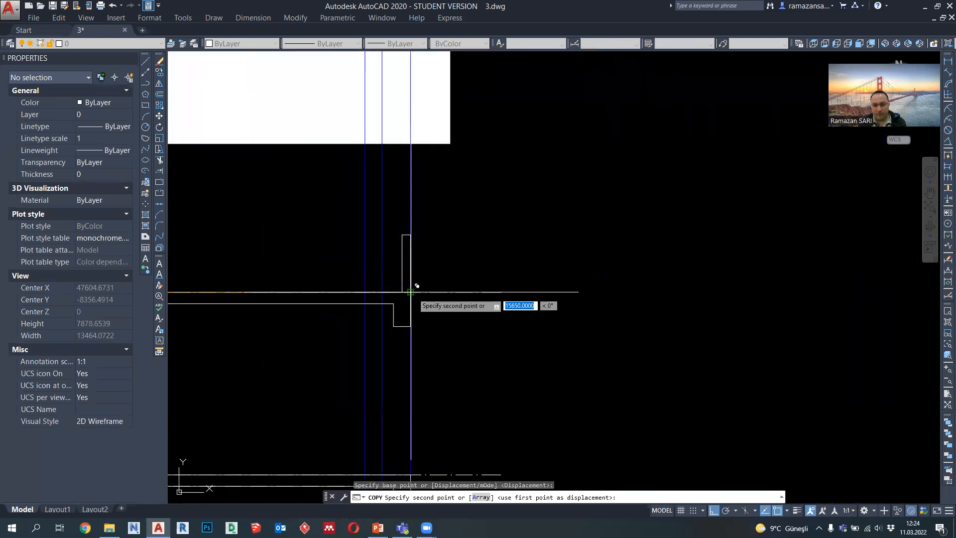
key(Escape)
middle_drag(391, 313, 721, 199)
scroll(721, 199, down, 2)
middle_drag(419, 306, 596, 312)
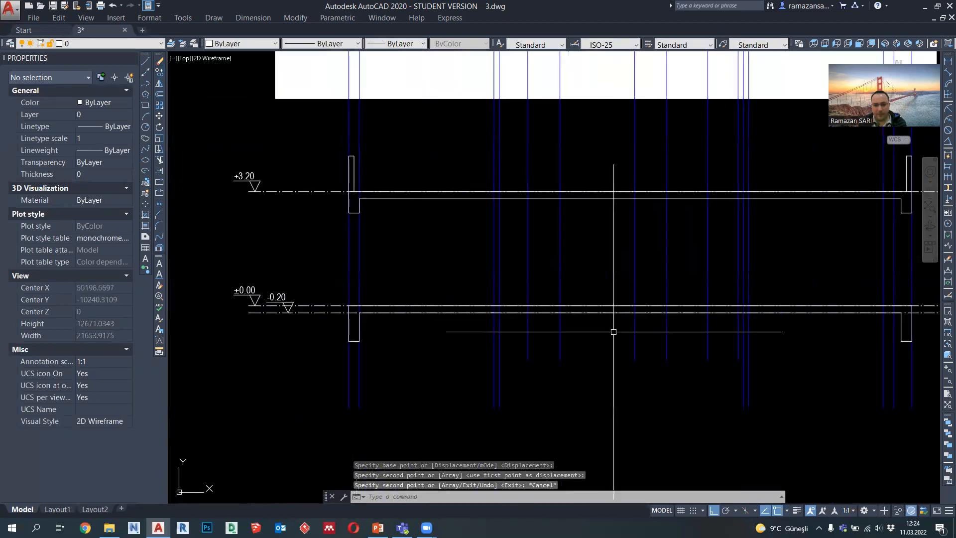
middle_drag(355, 298, 426, 367)
scroll(427, 367, down, 4)
scroll(426, 188, up, 4)
scroll(421, 182, down, 2)
scroll(420, 182, down, 1)
Step: Draw a 1500 high wall on the left end of the ±0.00 slab, spanning the two leftmost projected lines
scroll(416, 357, up, 2)
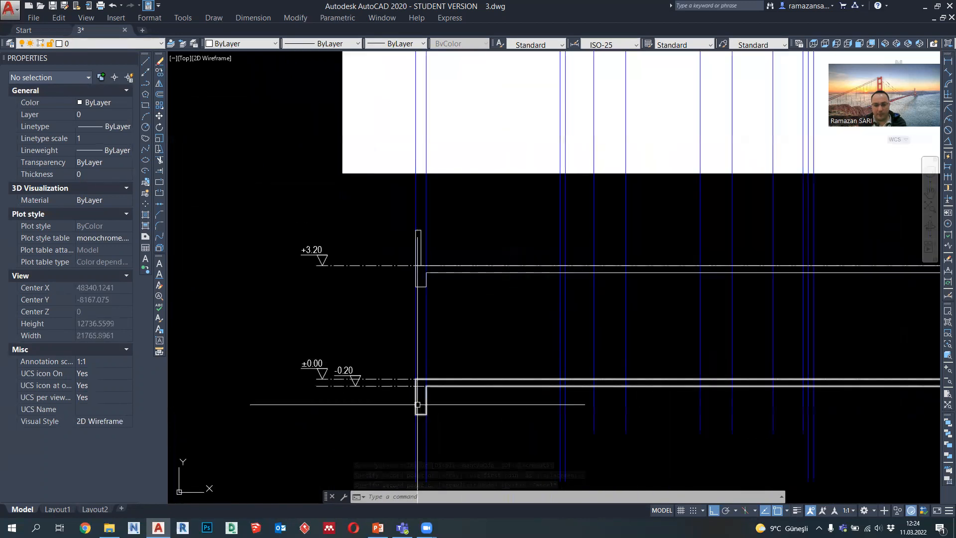
scroll(418, 405, up, 1)
click(145, 84)
scroll(414, 364, up, 2)
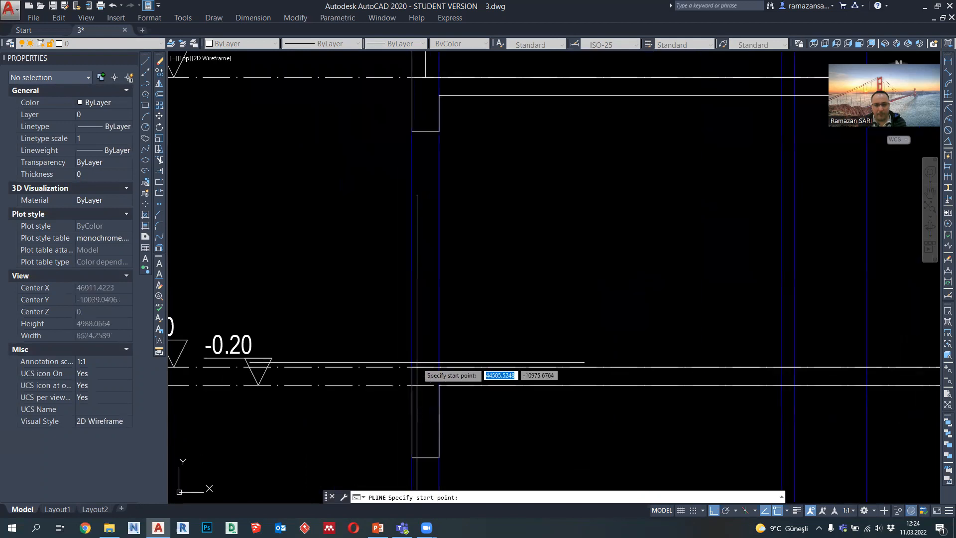
click(411, 367)
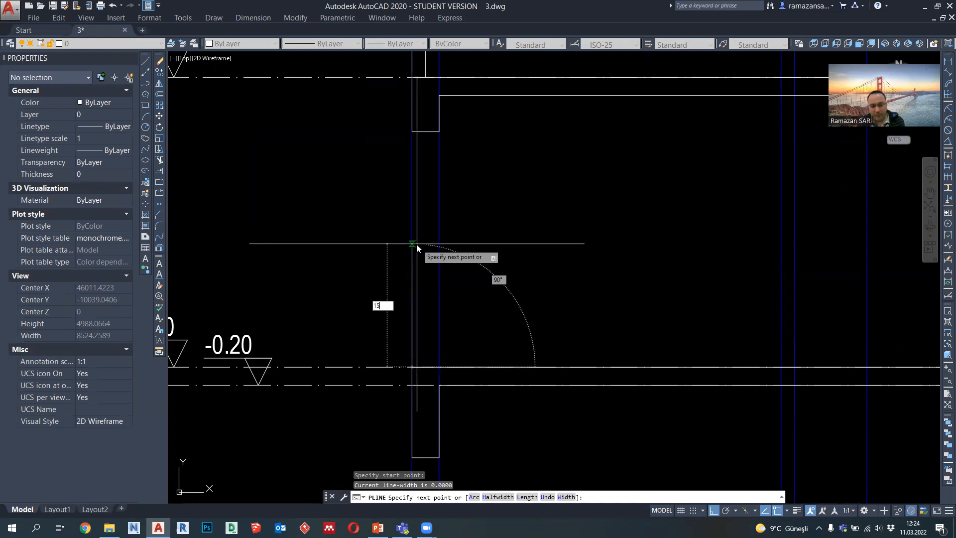
key(Return)
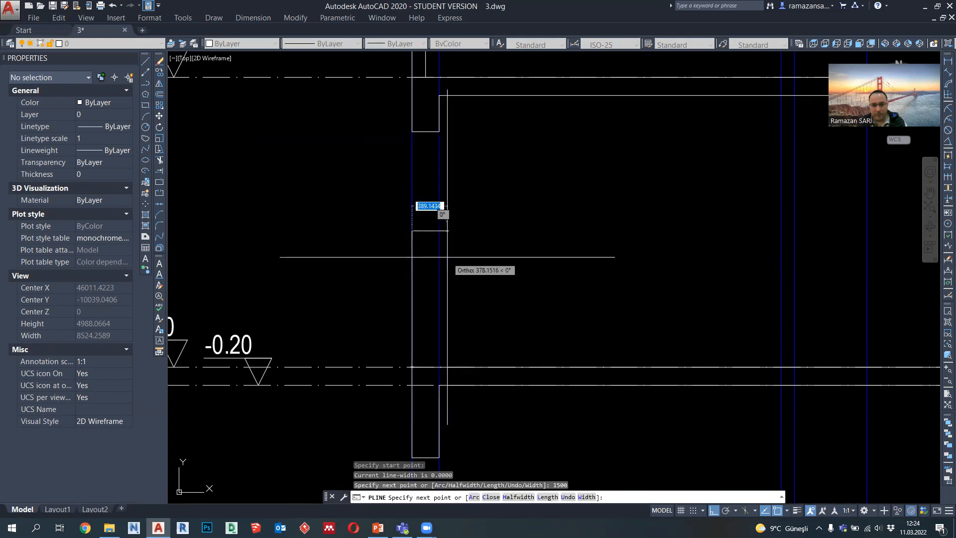
click(439, 230)
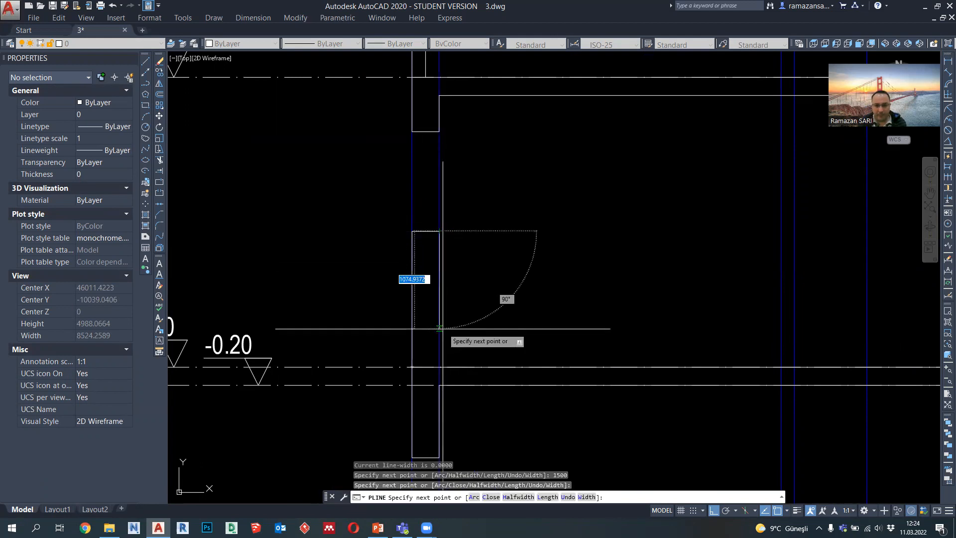
click(439, 367)
key(Escape)
Step: Start a polyline at the outer top corner of the 1500 high wall, running up towards the roof beam
middle_drag(432, 231, 432, 253)
scroll(426, 227, up, 2)
click(146, 83)
middle_drag(389, 138, 393, 196)
click(407, 325)
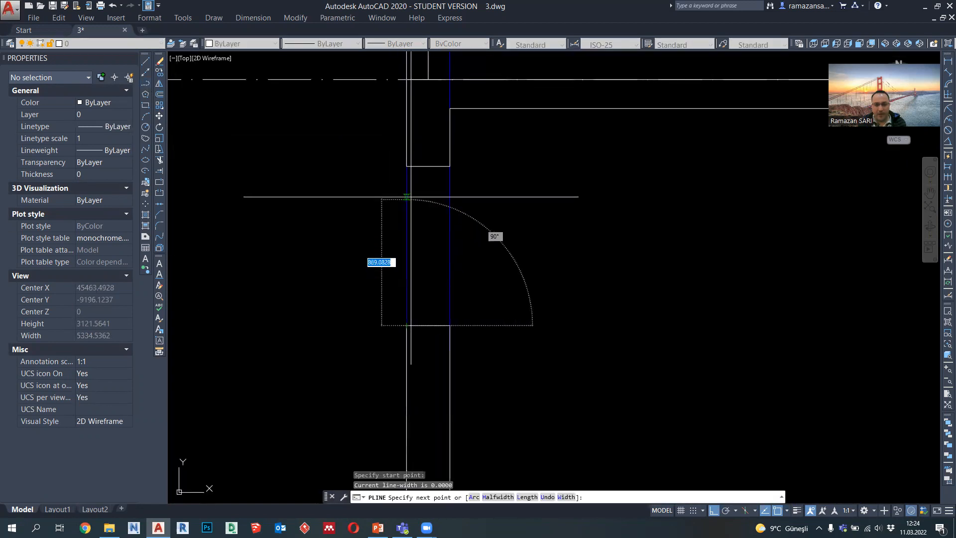
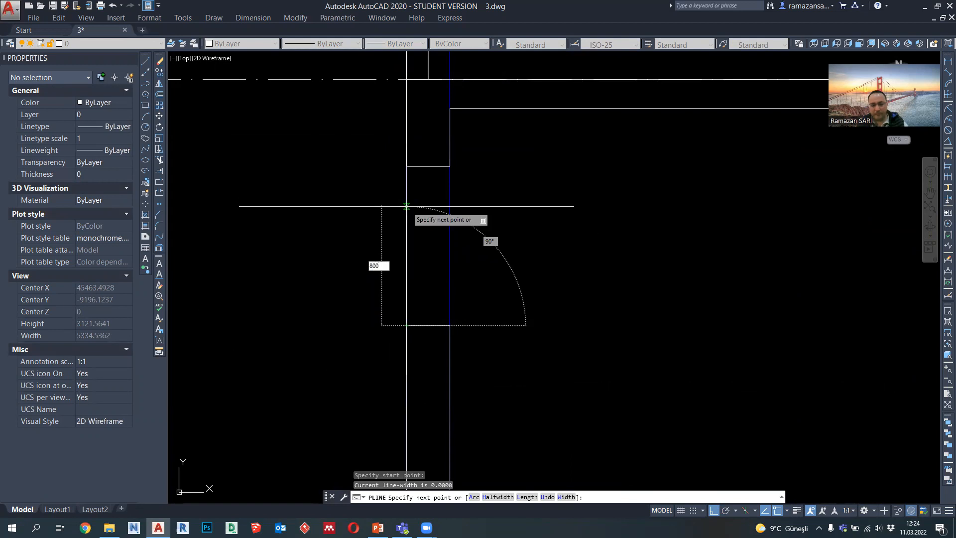
Step: Complete the polyline as a window outline 800 high and as wide as the wall, ending on the 1500 high wall's top
key(Return)
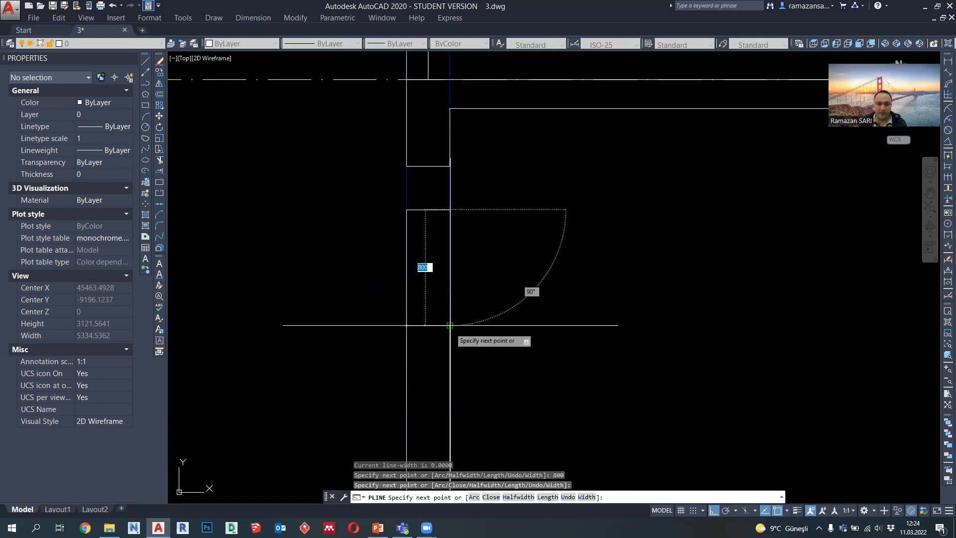
key(Escape)
scroll(441, 298, down, 4)
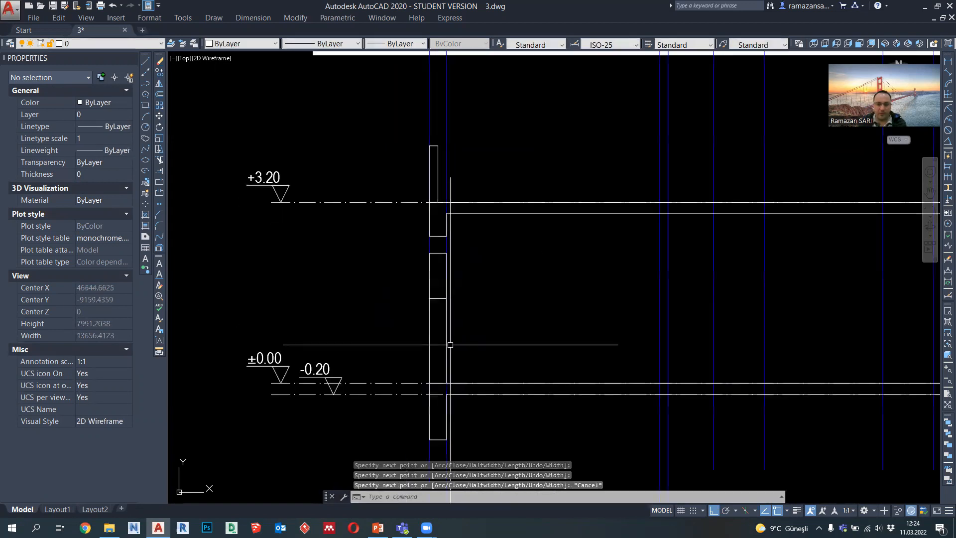
Step: Examine the left wall, the window outline and the gap under the roof beam, and compare them with the section's right end
scroll(432, 292, up, 2)
middle_drag(435, 285, 447, 309)
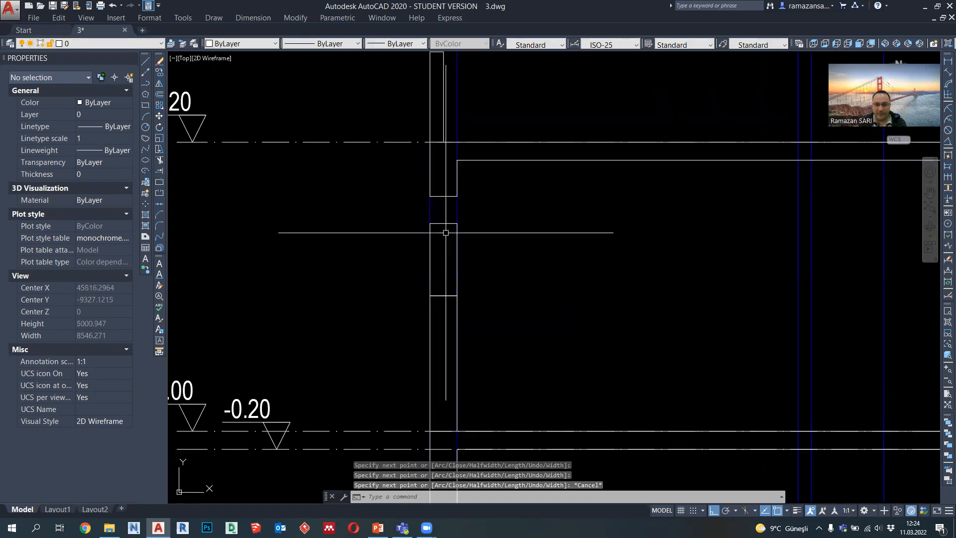
middle_drag(452, 222, 420, 249)
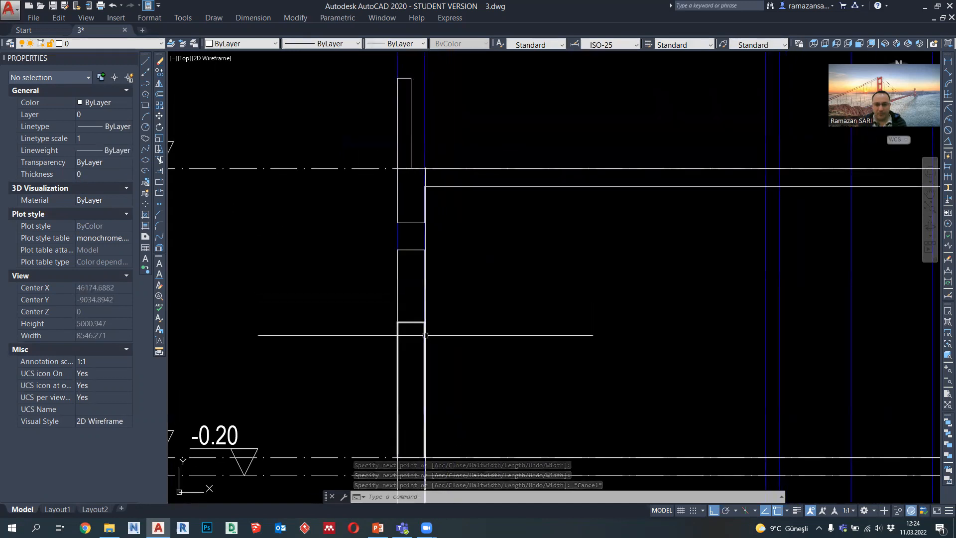
middle_drag(425, 331, 396, 269)
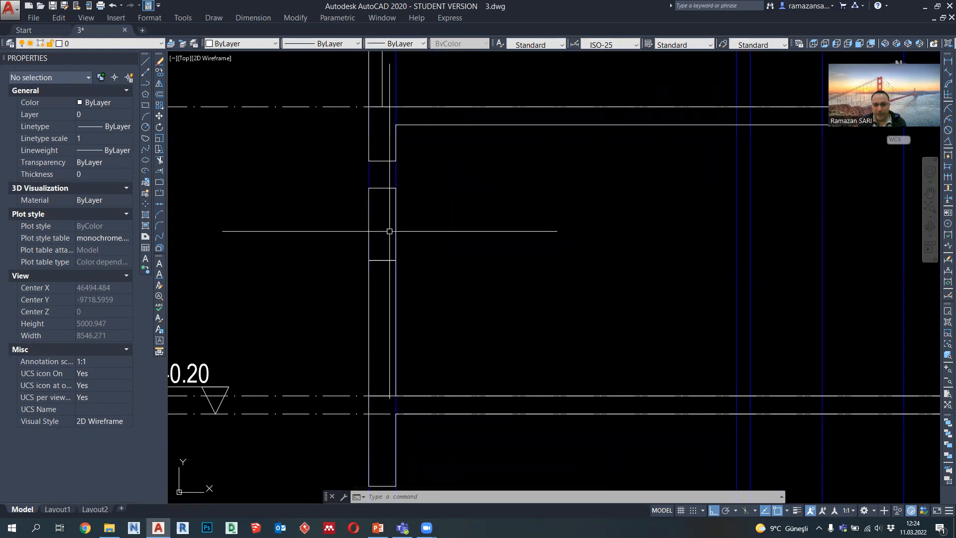
middle_drag(387, 220, 371, 230)
scroll(401, 230, down, 2)
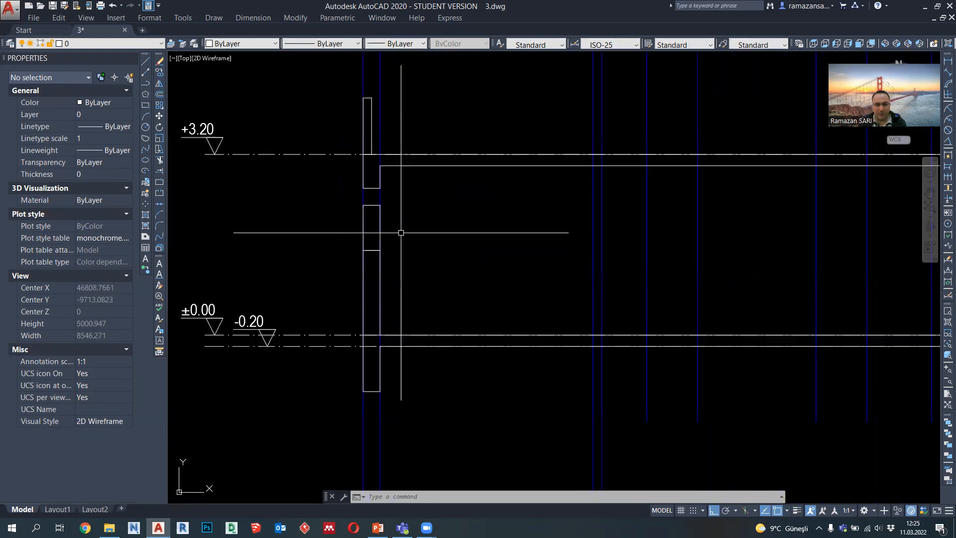
middle_drag(442, 282, 370, 307)
middle_drag(331, 278, 352, 290)
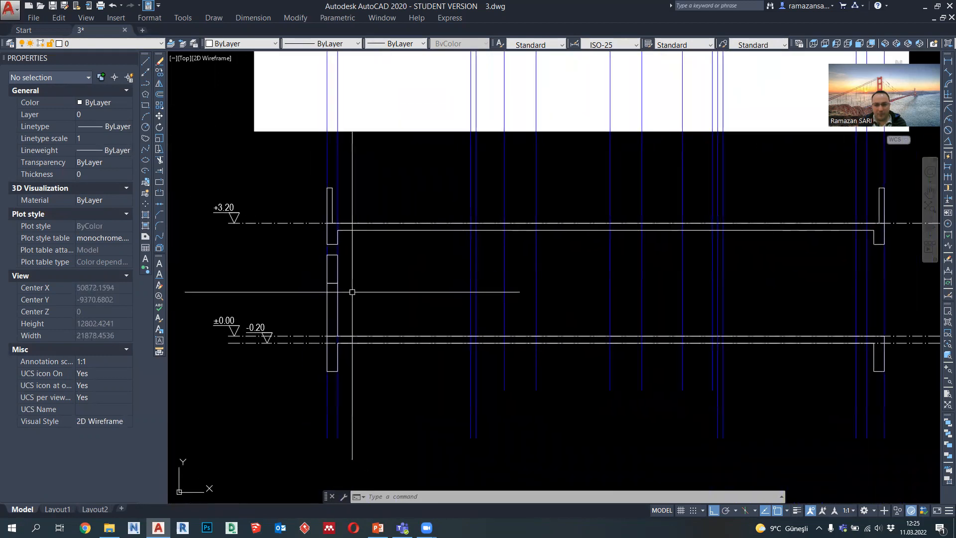
scroll(316, 243, up, 1)
scroll(377, 217, up, 2)
middle_drag(377, 218, 446, 194)
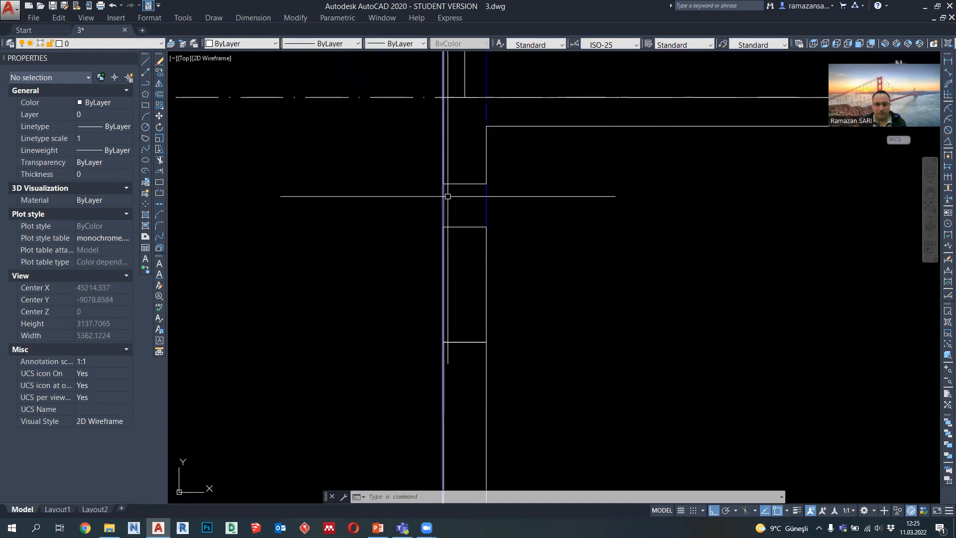
scroll(441, 198, down, 3)
middle_drag(524, 240, 397, 261)
scroll(346, 261, down, 1)
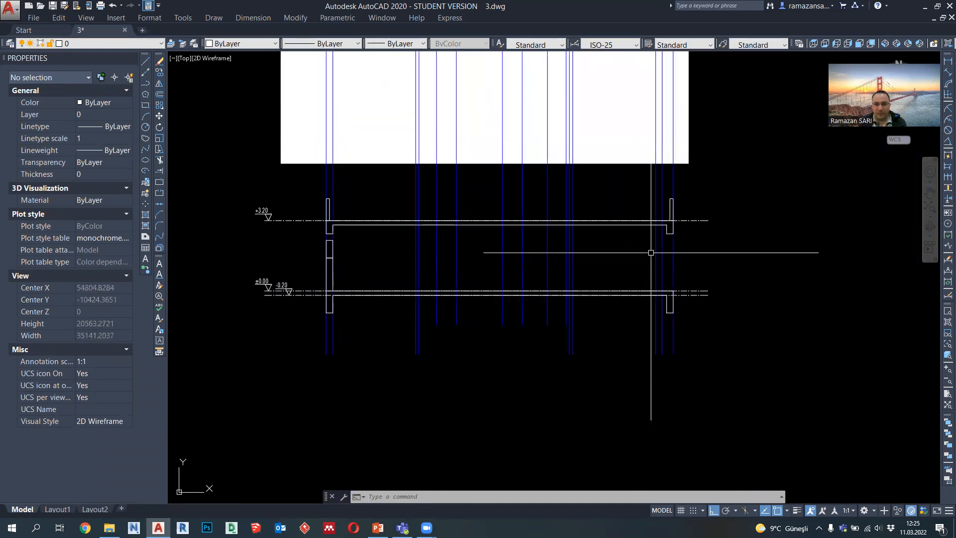
scroll(673, 251, up, 1)
scroll(636, 319, down, 1)
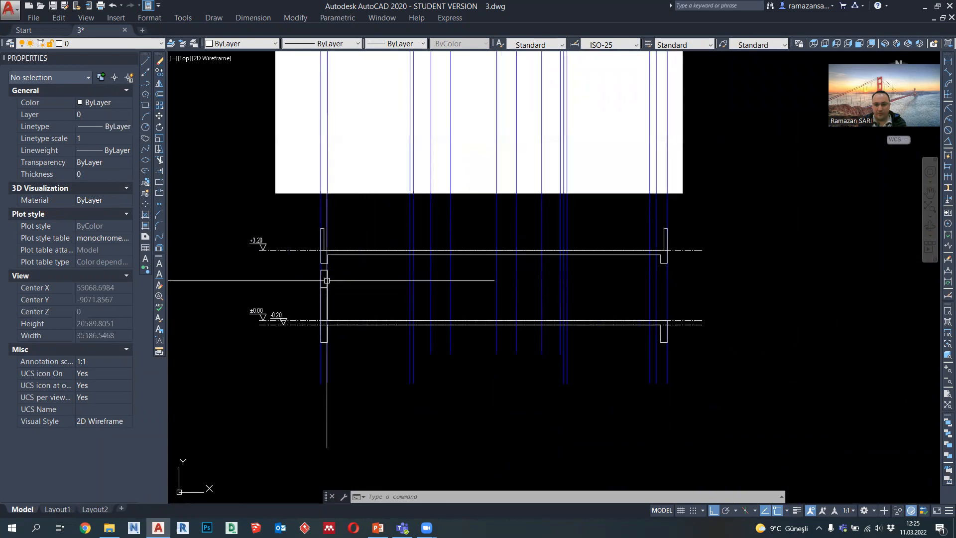
scroll(673, 303, up, 2)
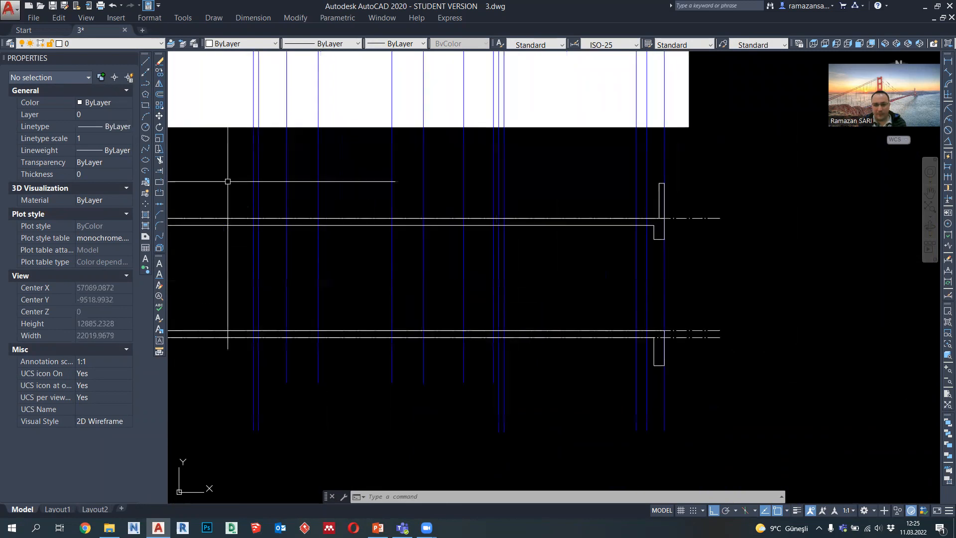
click(149, 84)
scroll(682, 348, down, 3)
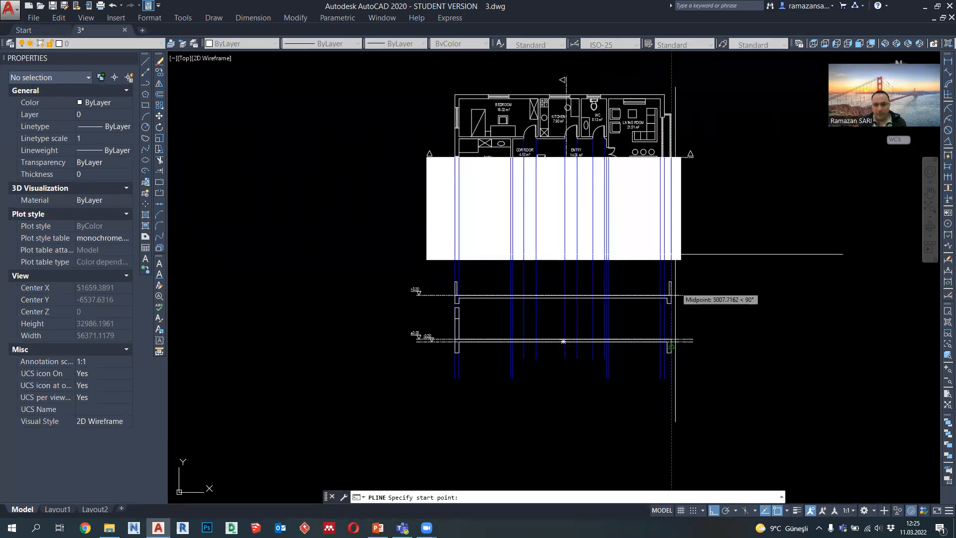
key(Escape)
scroll(657, 123, up, 4)
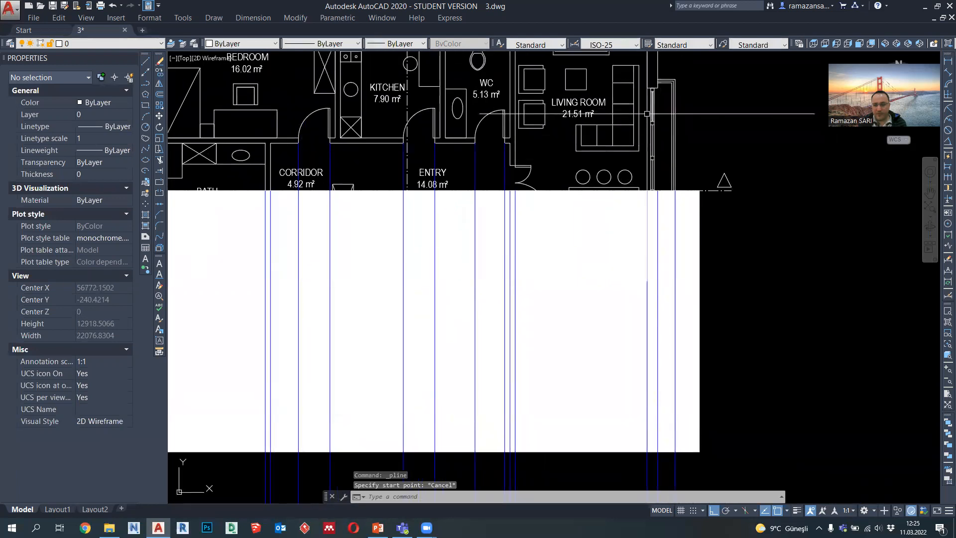
scroll(662, 176, down, 3)
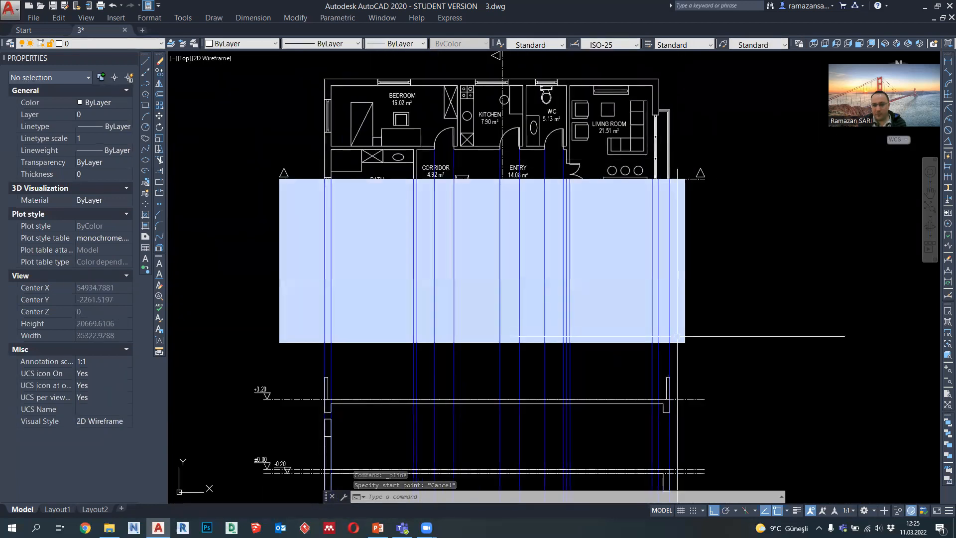
scroll(648, 349, up, 3)
scroll(653, 347, down, 4)
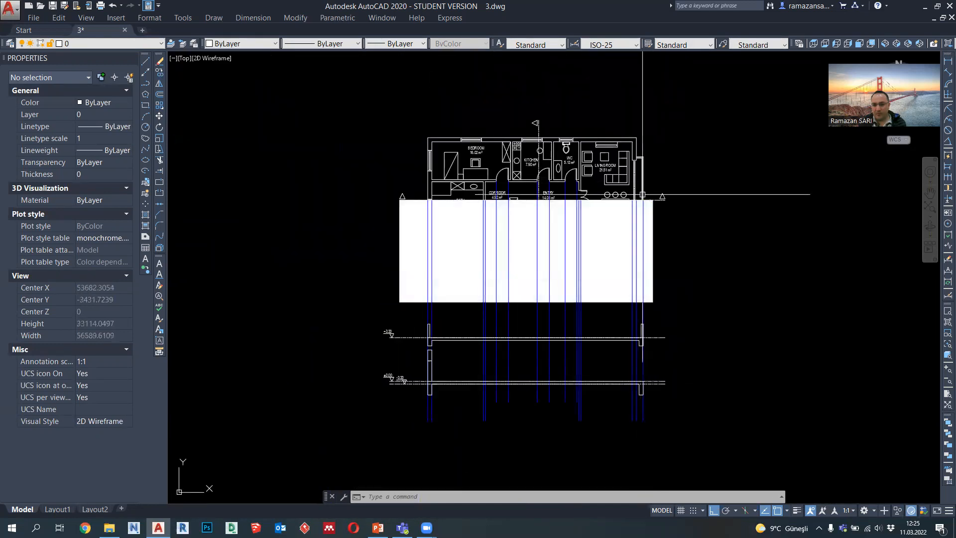
click(146, 83)
scroll(642, 381, up, 8)
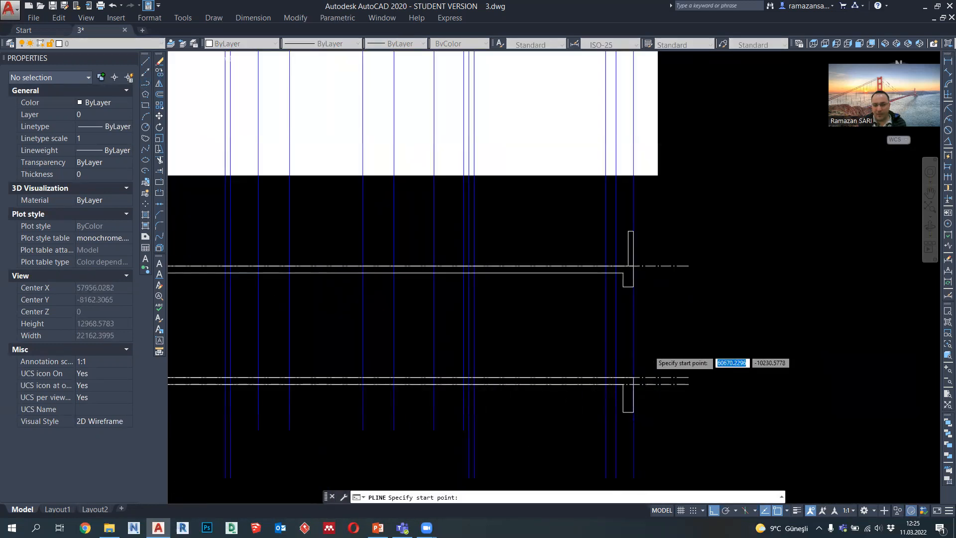
scroll(612, 302, down, 6)
middle_drag(614, 183, 618, 303)
middle_drag(617, 345, 618, 277)
scroll(618, 277, up, 5)
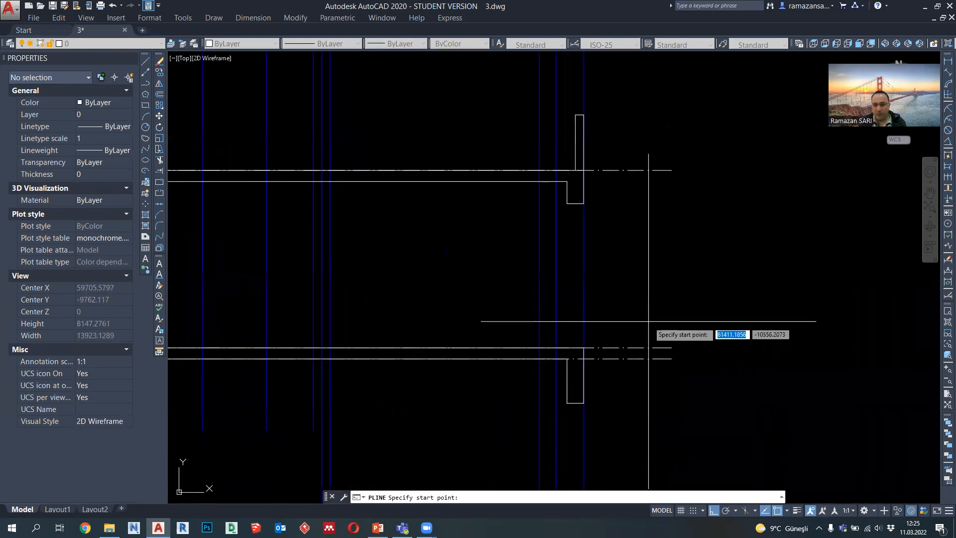
key(Escape)
Step: Copy the ±0.00 level line 2200 upward as a reference line for the heads of the openings
click(642, 348)
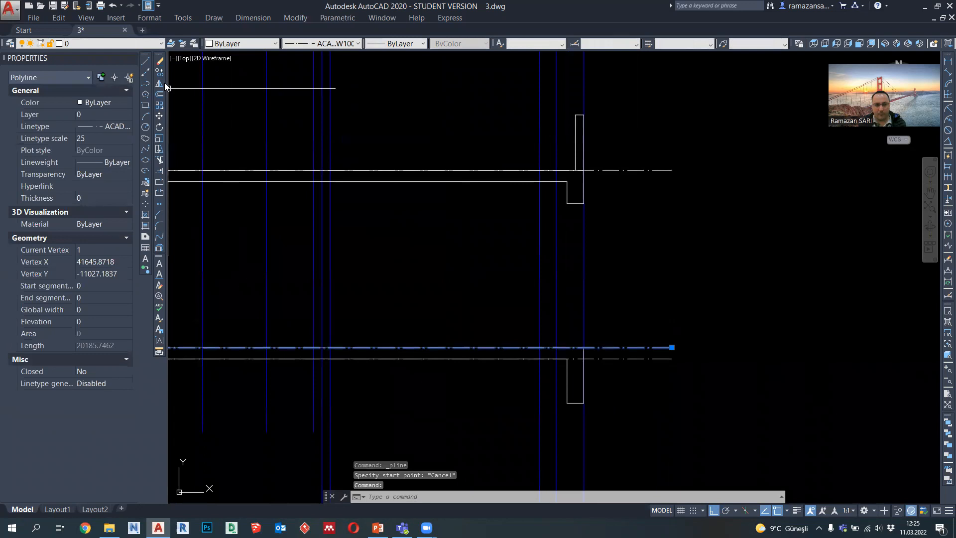
text(co)
key(Return)
click(671, 299)
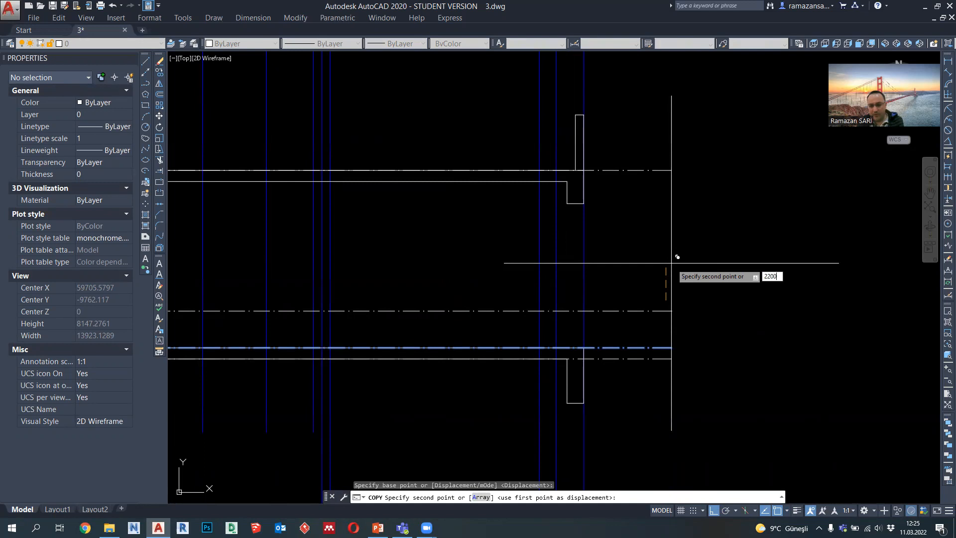
key(Return)
key(Escape)
Step: Stretch the top edge of the left window outline down to the reference line 2200 above ±0.00
scroll(627, 264, down, 4)
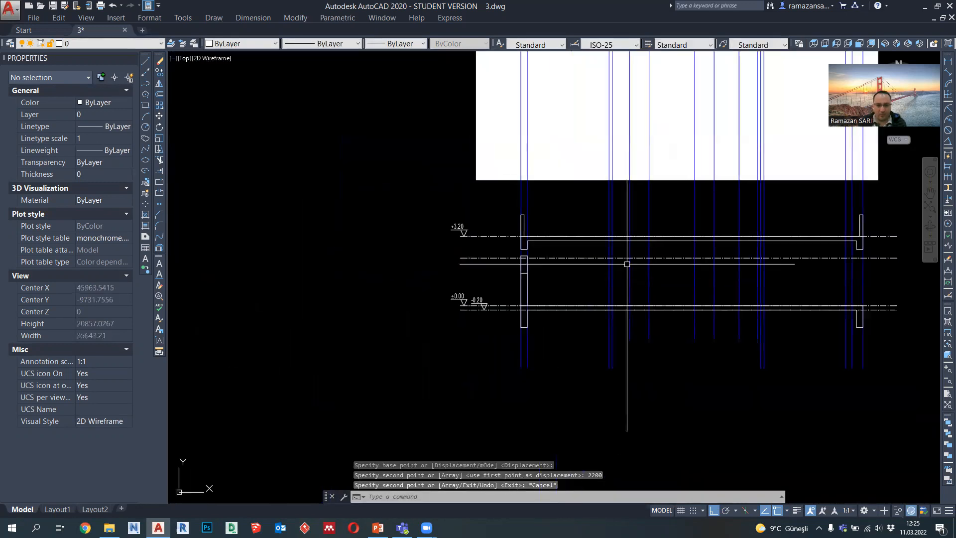
scroll(627, 264, up, 2)
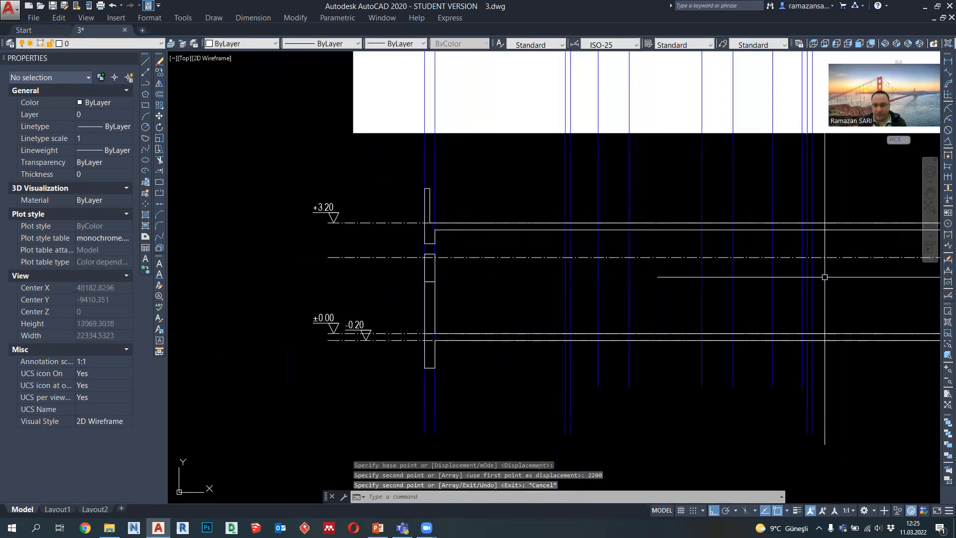
middle_drag(895, 265, 851, 264)
scroll(376, 254, up, 6)
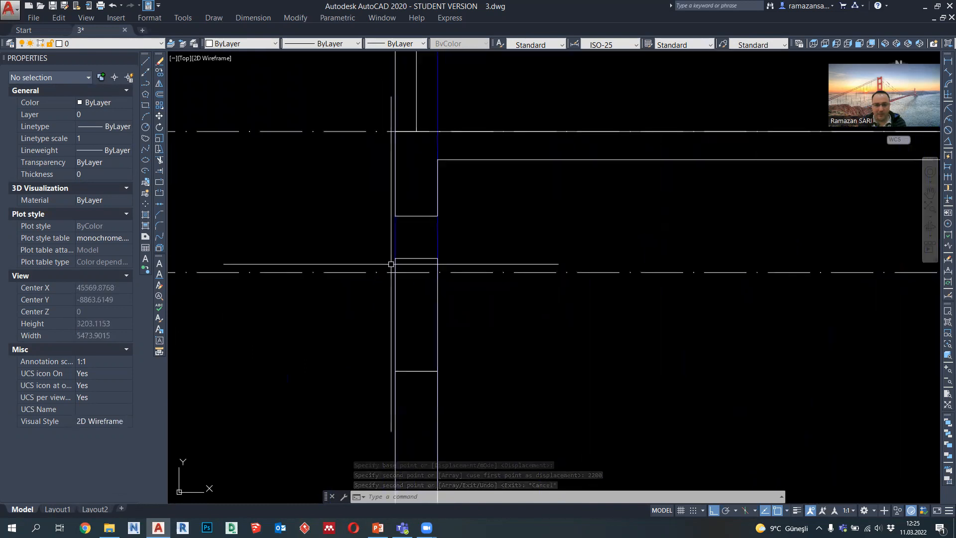
scroll(344, 279, down, 2)
scroll(329, 284, down, 3)
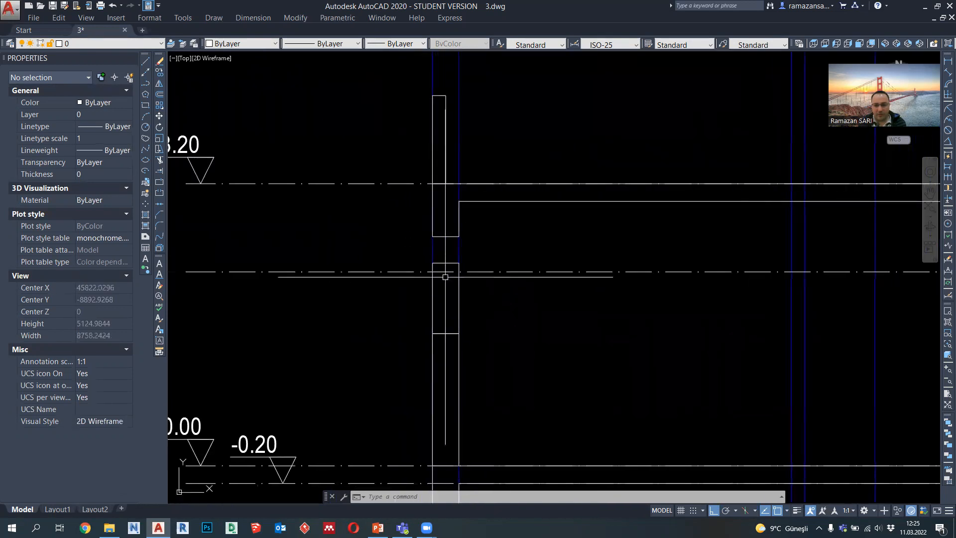
scroll(500, 267, up, 4)
click(507, 258)
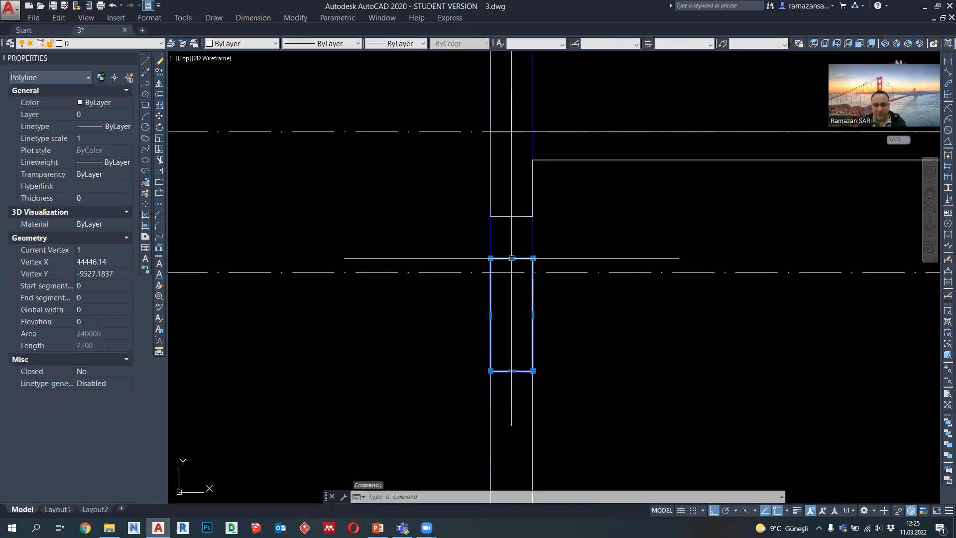
click(511, 258)
key(Escape)
Step: Draw a 400 high outline under the right roof beam, as wide as the beam and reaching down to the 2200 reference line
scroll(505, 247, down, 3)
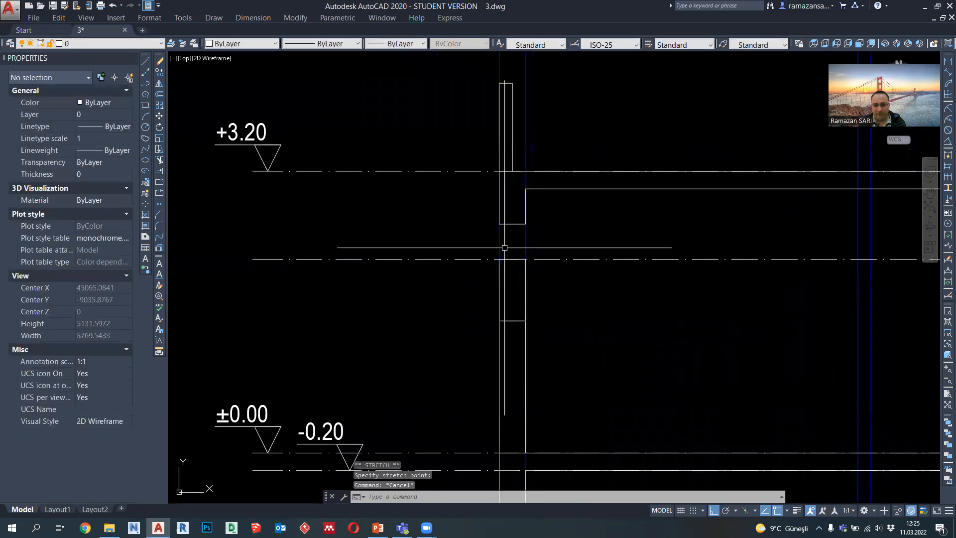
middle_drag(639, 297, 326, 293)
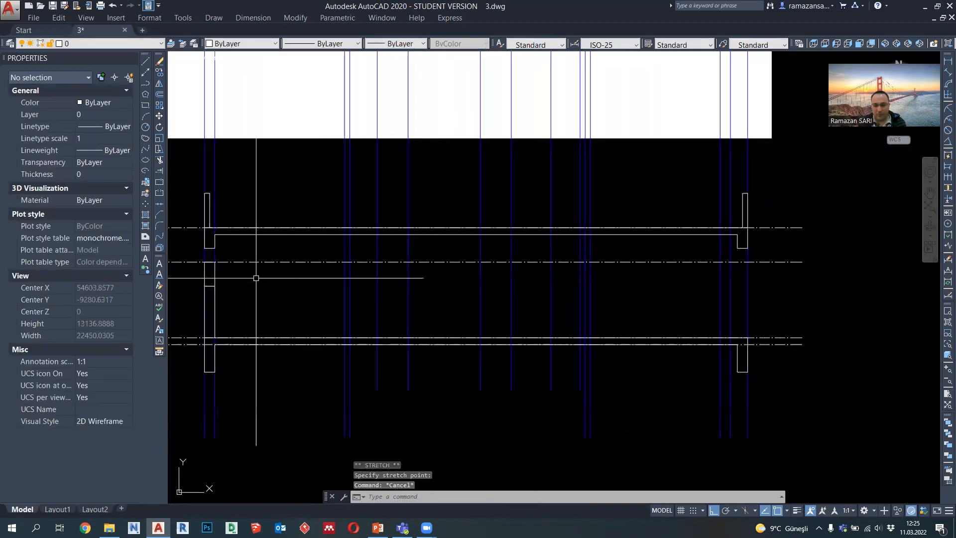
middle_drag(578, 277, 487, 278)
scroll(685, 275, up, 3)
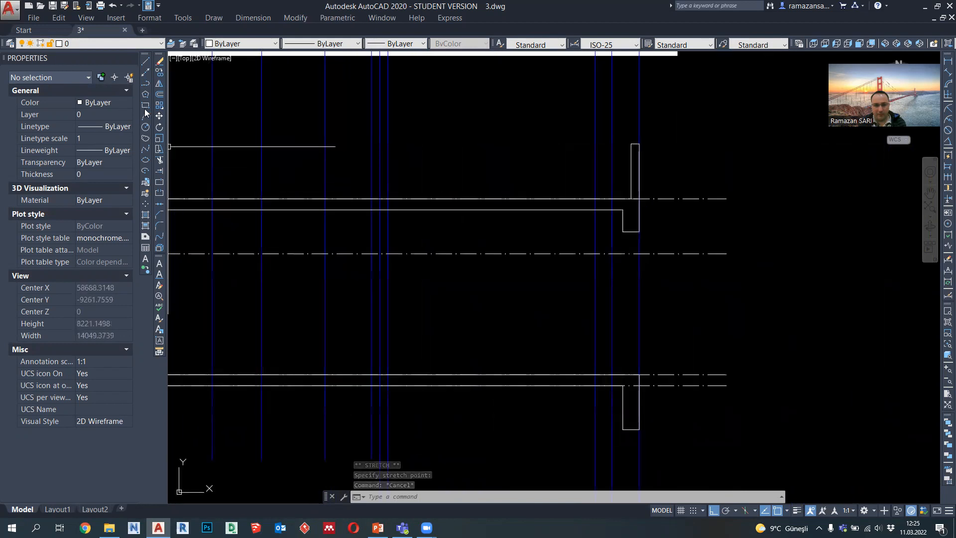
click(146, 83)
scroll(642, 221, up, 2)
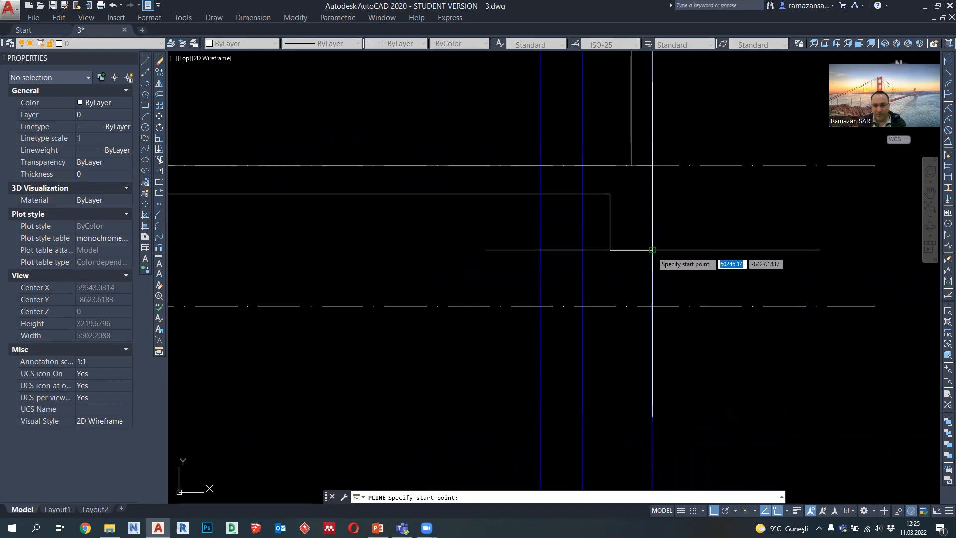
click(652, 249)
click(652, 305)
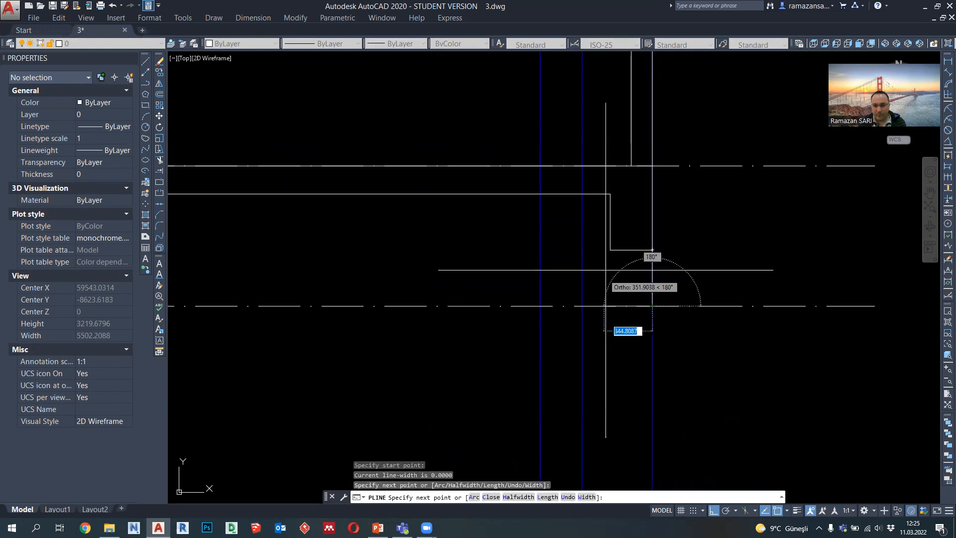
click(610, 306)
click(610, 249)
key(Escape)
Step: Examine the right end of the section and the plan around the entry and living room where the projected wall lines start
scroll(601, 235, down, 2)
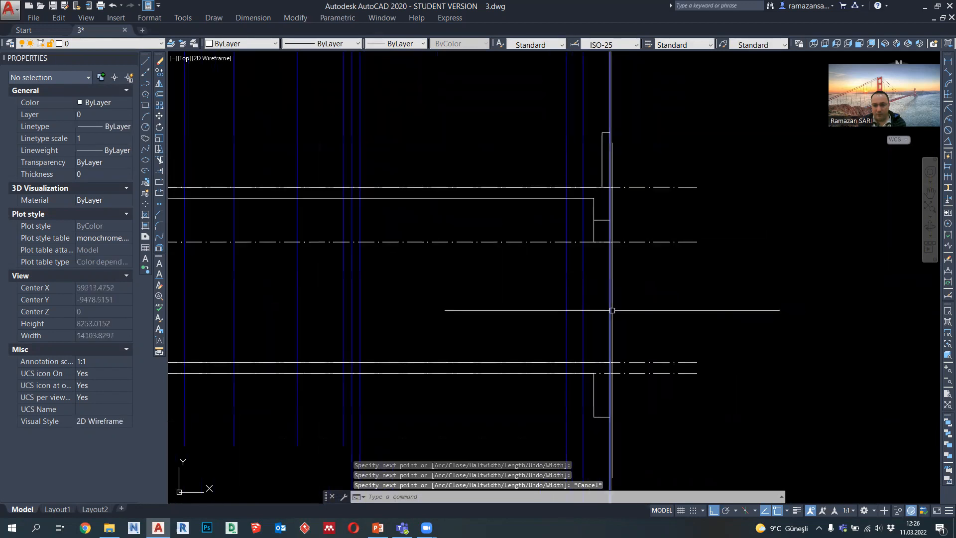
scroll(600, 271, up, 2)
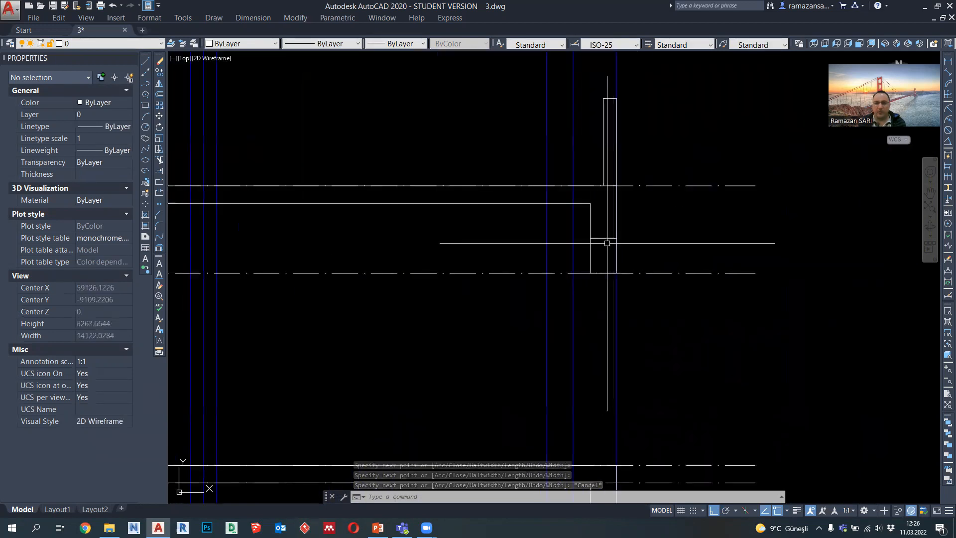
scroll(598, 260, down, 4)
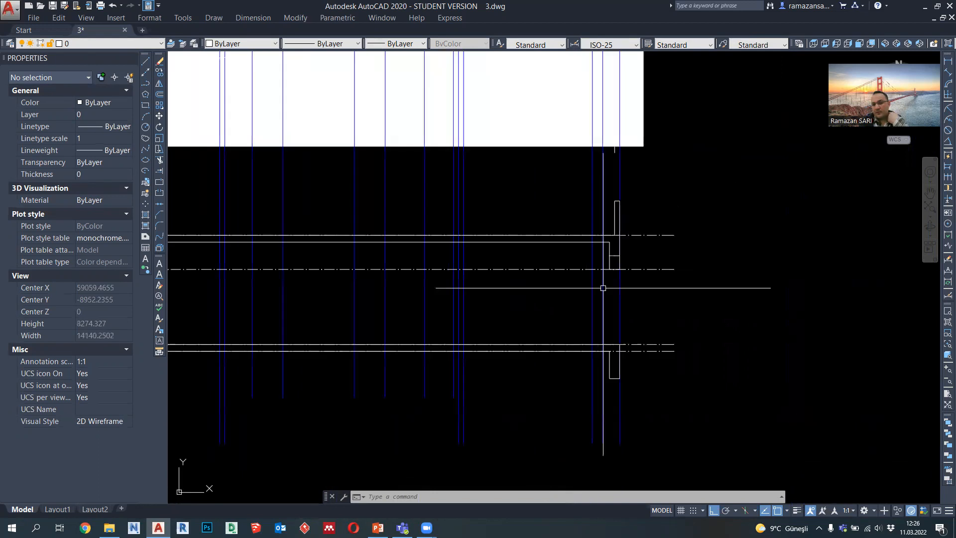
middle_drag(559, 241, 551, 310)
scroll(550, 312, down, 2)
middle_drag(501, 105, 491, 170)
scroll(501, 116, up, 2)
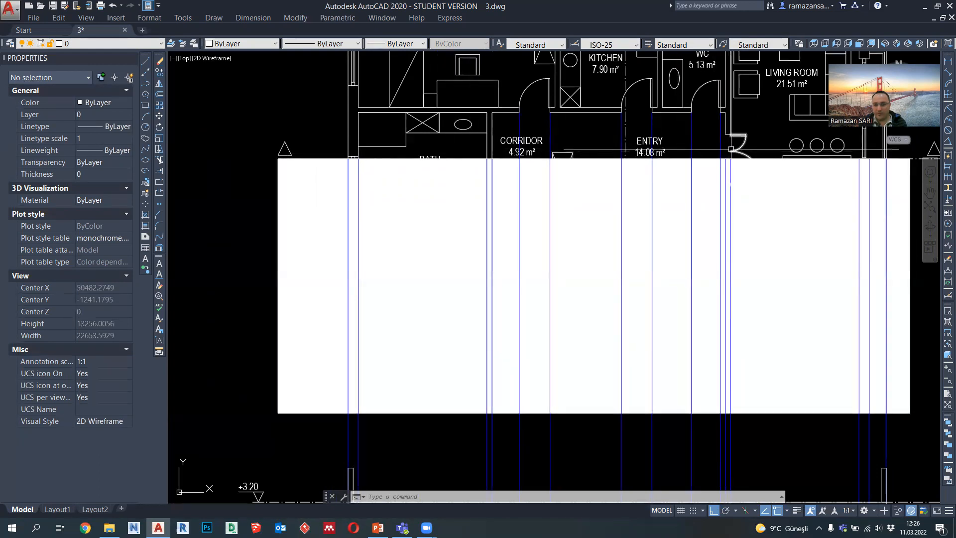
middle_drag(739, 140, 676, 169)
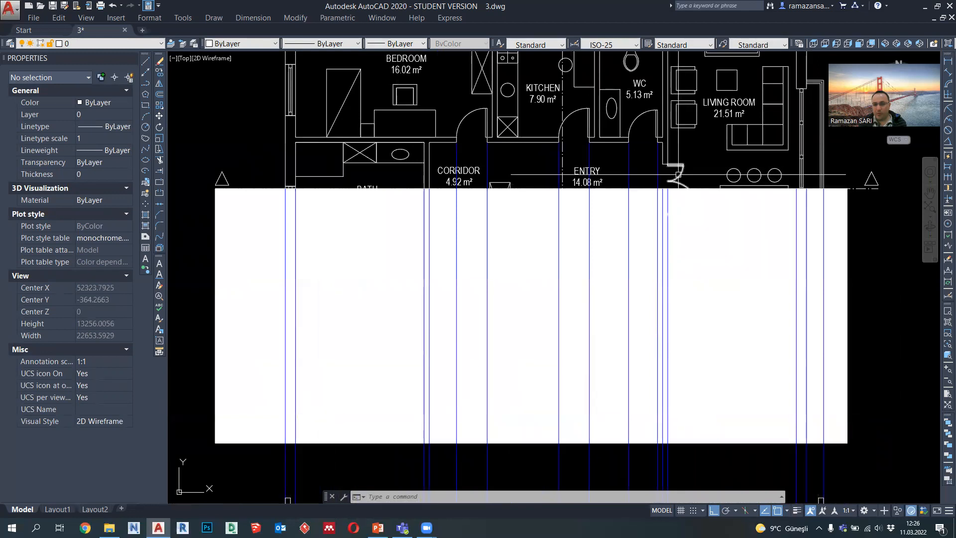
scroll(665, 172, down, 4)
scroll(668, 306, up, 4)
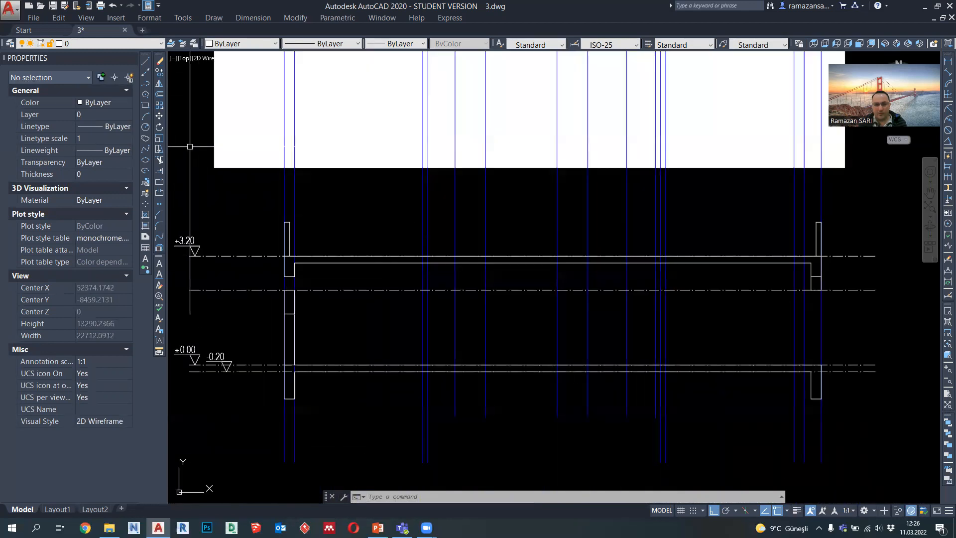
Step: Draw the beam outline between the projected lines of the entry/living room wall, from the roof slab underside down to the 2200 reference line
click(146, 84)
scroll(591, 375, down, 3)
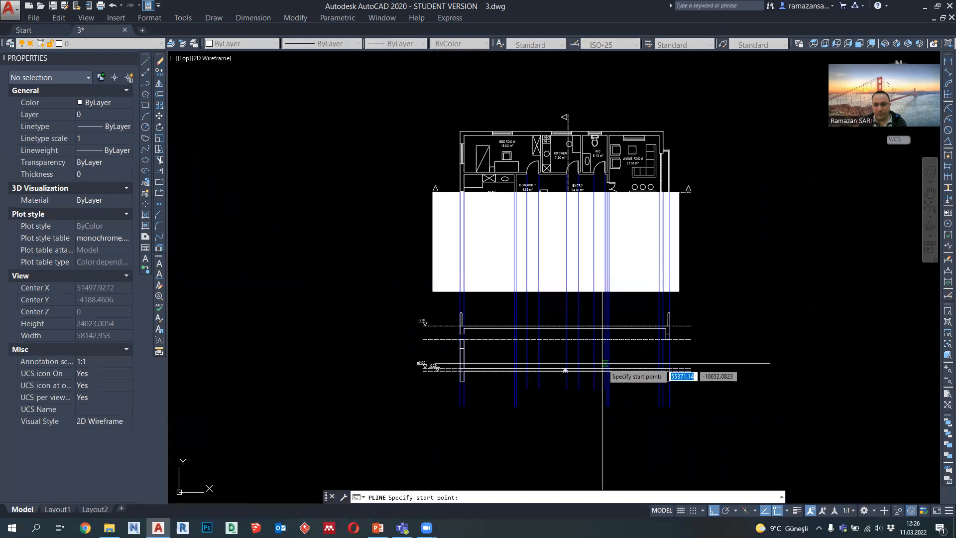
scroll(611, 368, up, 1)
scroll(612, 366, up, 5)
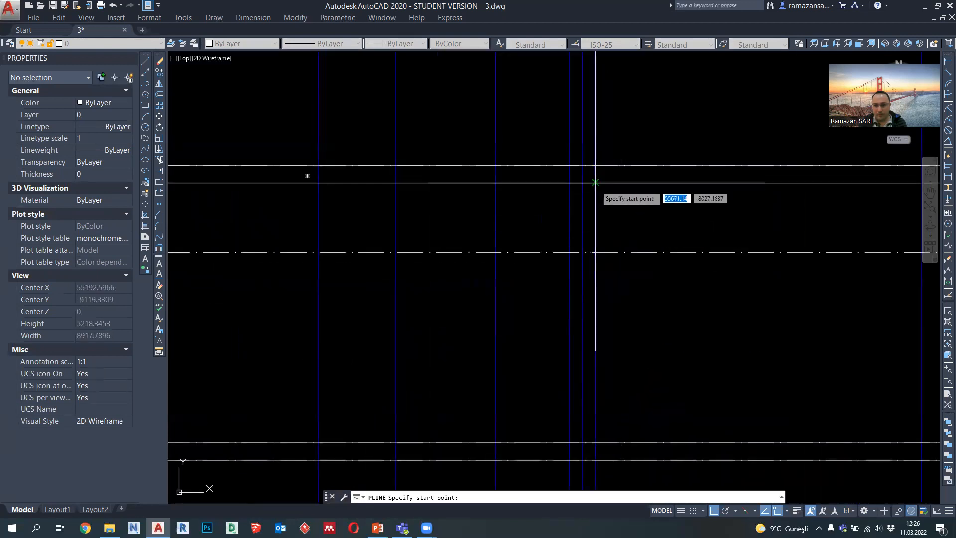
click(595, 183)
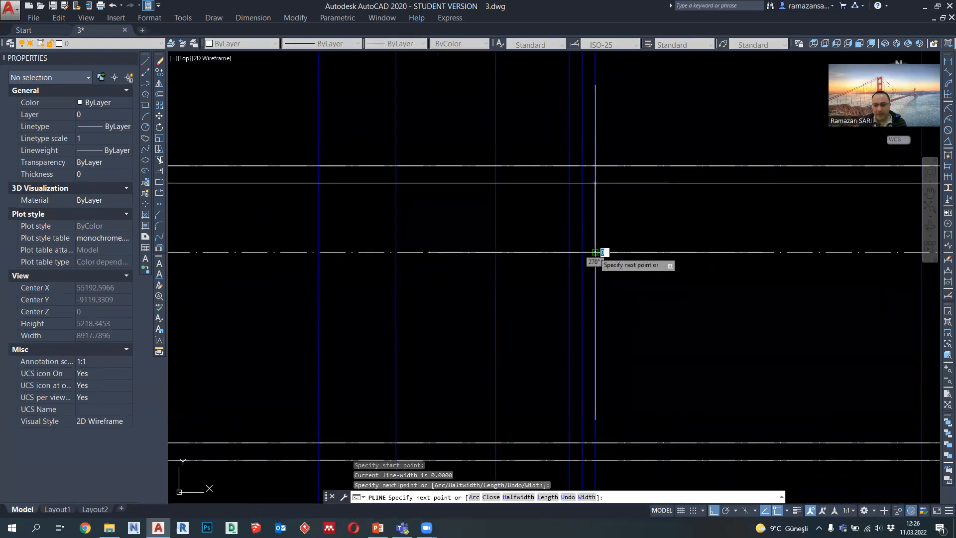
click(584, 252)
click(582, 183)
key(Escape)
scroll(600, 258, down, 2)
middle_drag(472, 287, 560, 291)
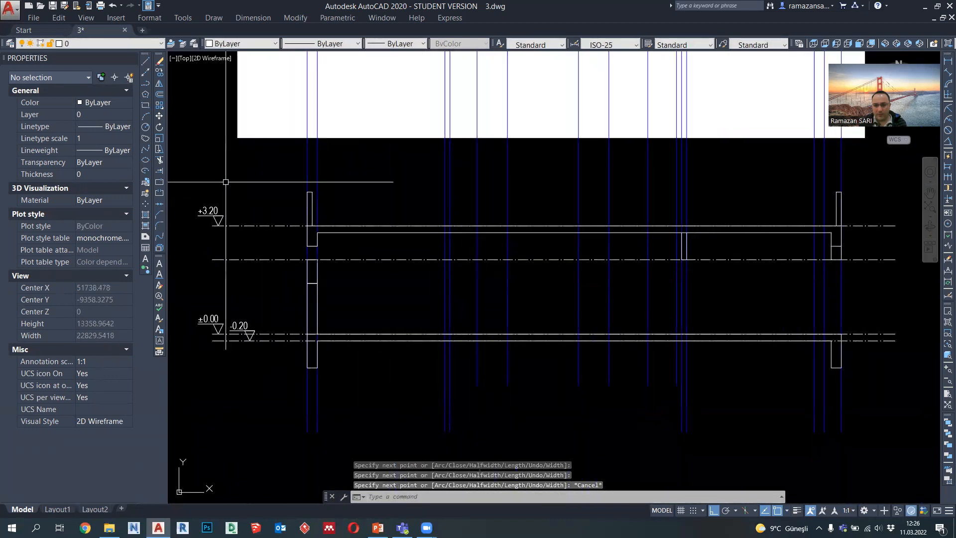
Step: Draw the interior wall between the bath and corridor as a 3000 high outline from the roof slab underside down to ±0.00
click(145, 84)
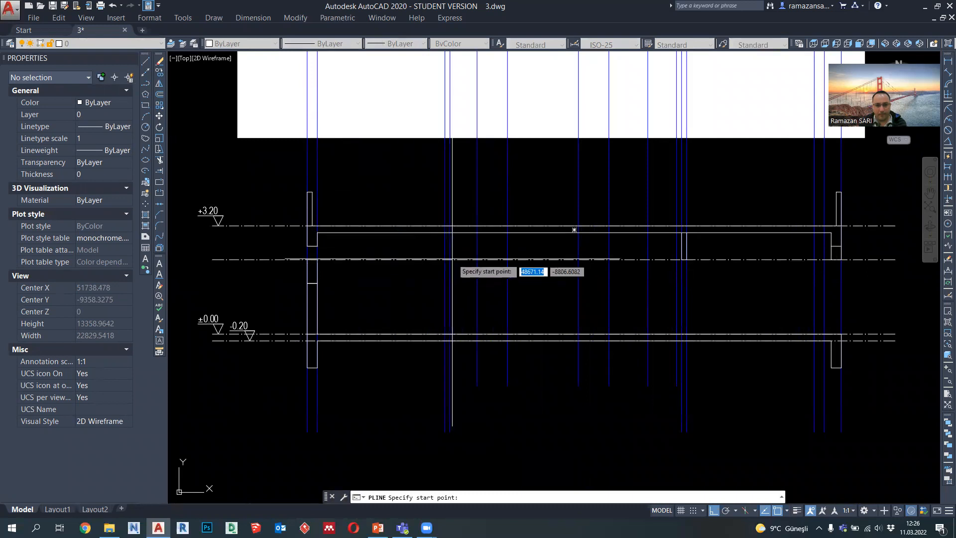
click(451, 244)
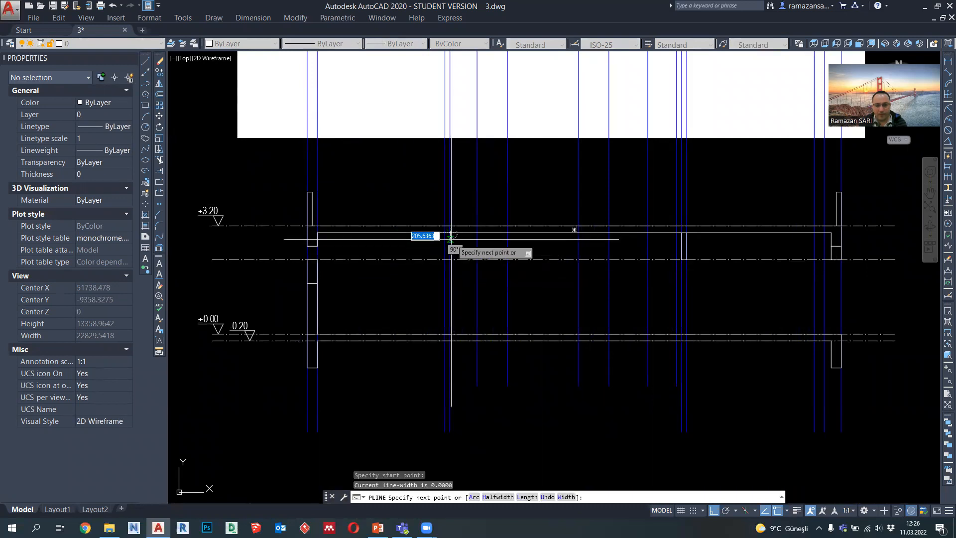
click(450, 333)
key(Escape)
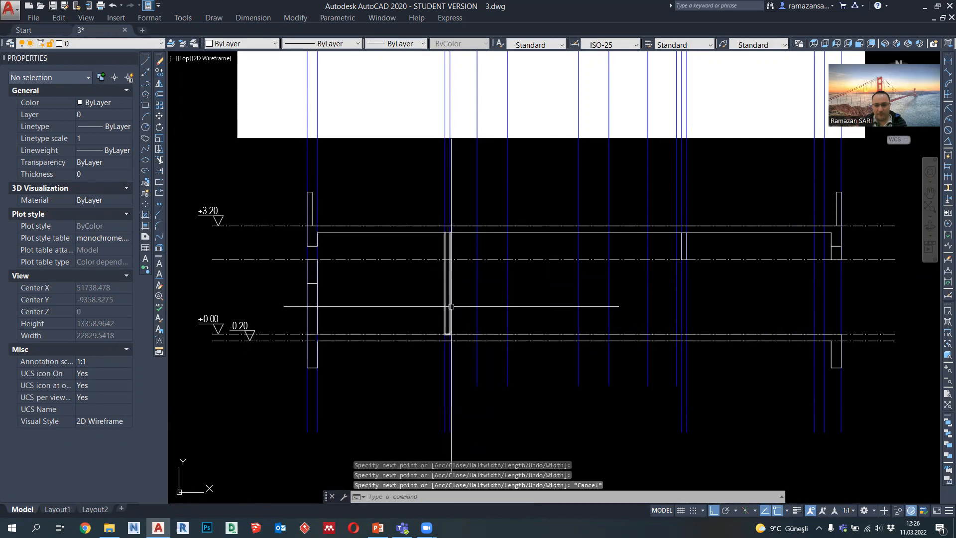
scroll(449, 314, down, 2)
scroll(392, 397, up, 2)
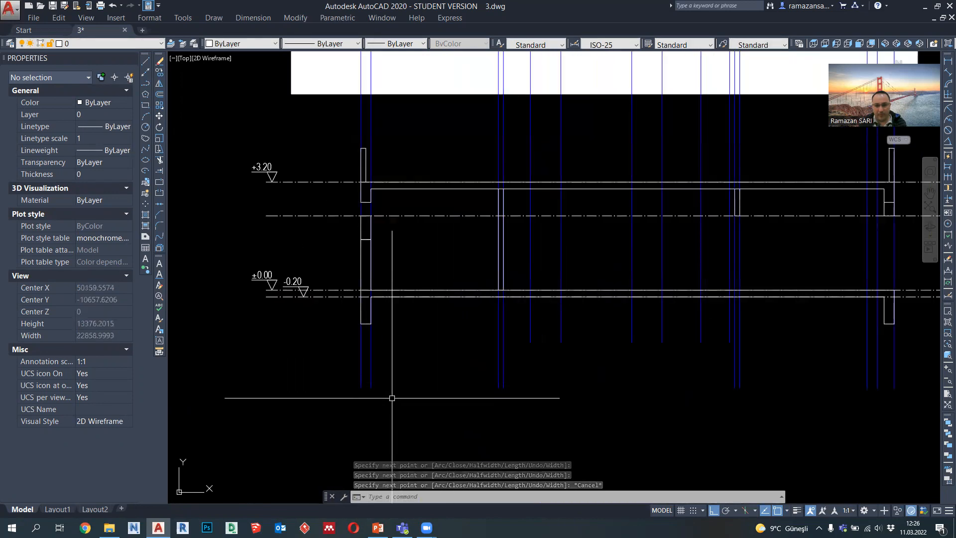
Step: Delete the two projected lines of the left exterior wall
click(392, 398)
click(337, 367)
key(Delete)
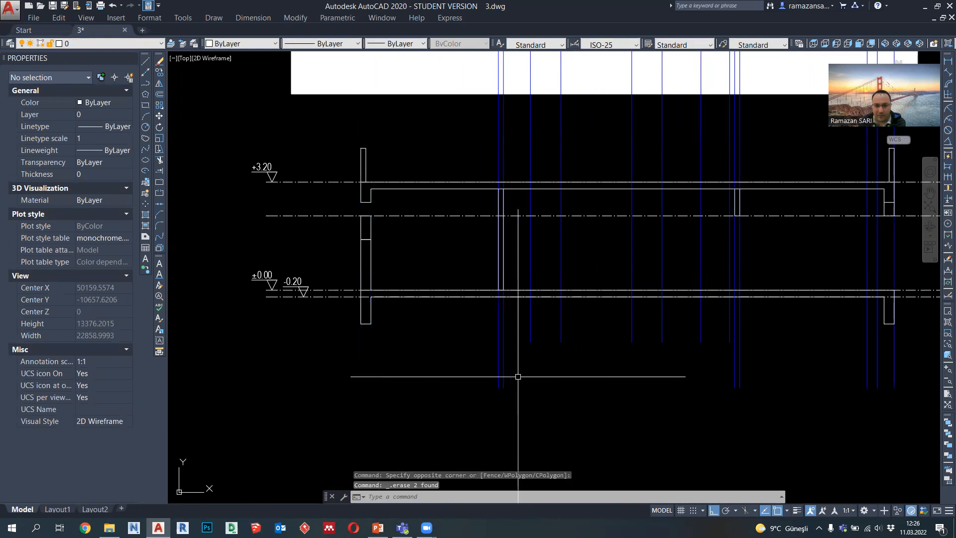
Step: Examine how the projected lines at the right end of the section match the living room's exterior wall in the plan
middle_drag(518, 377, 484, 377)
middle_drag(762, 382, 697, 389)
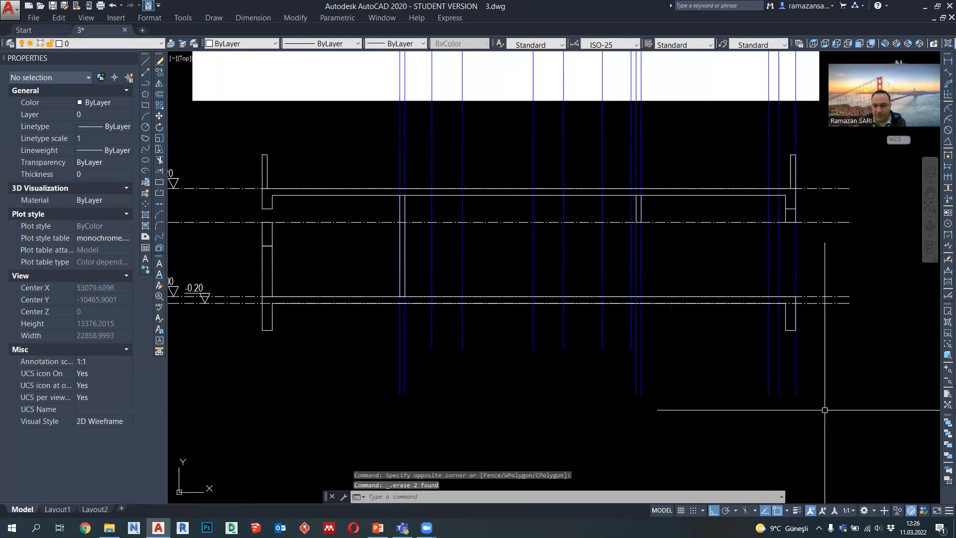
click(822, 397)
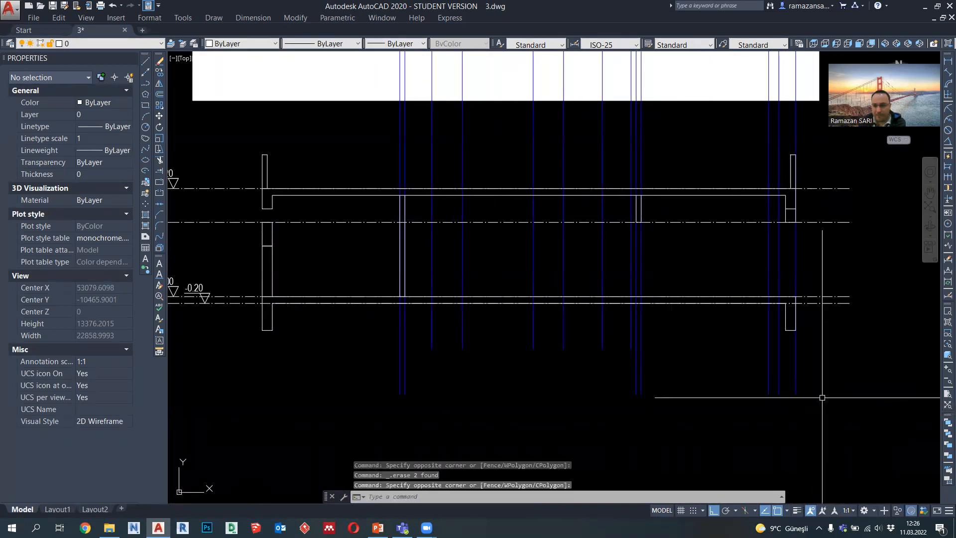
middle_drag(820, 388, 771, 423)
scroll(771, 422, down, 2)
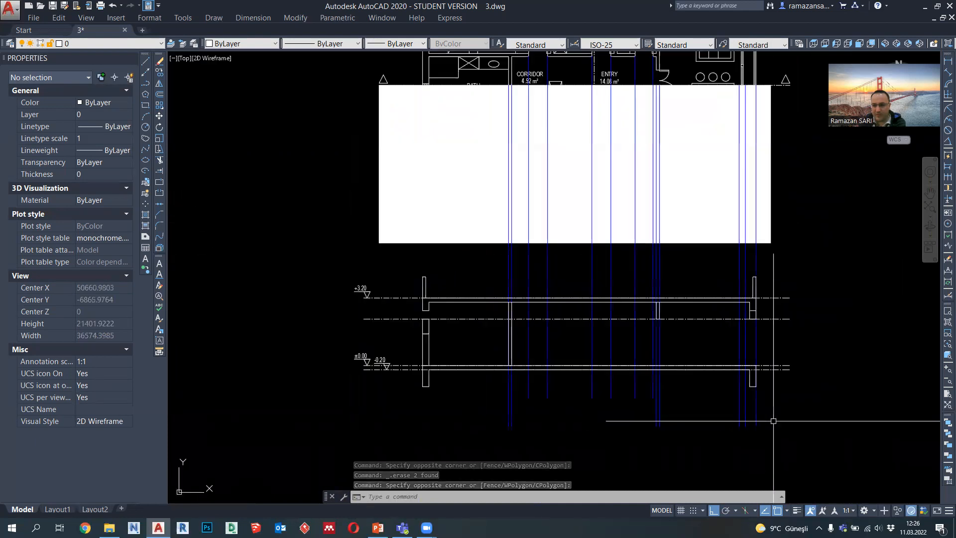
scroll(757, 380, up, 2)
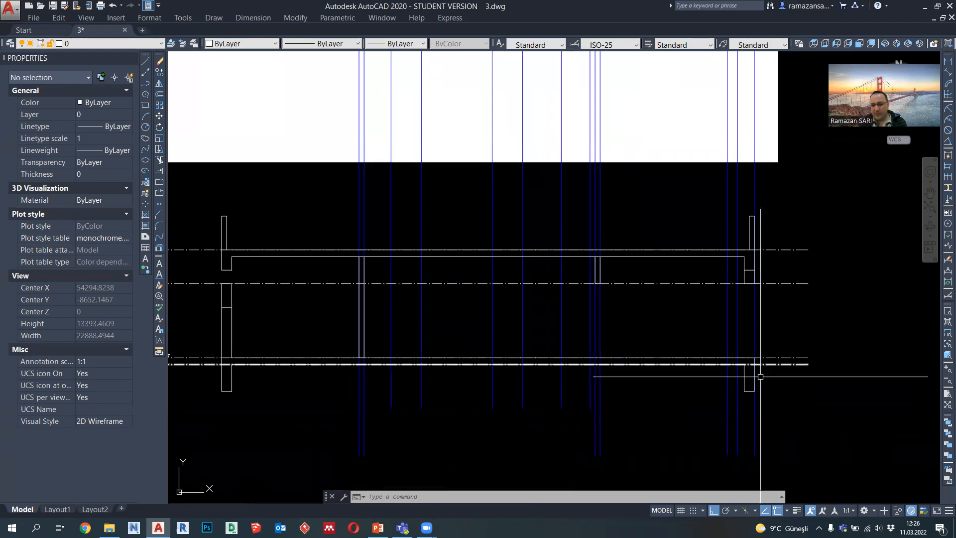
middle_drag(770, 285, 765, 332)
scroll(744, 348, down, 2)
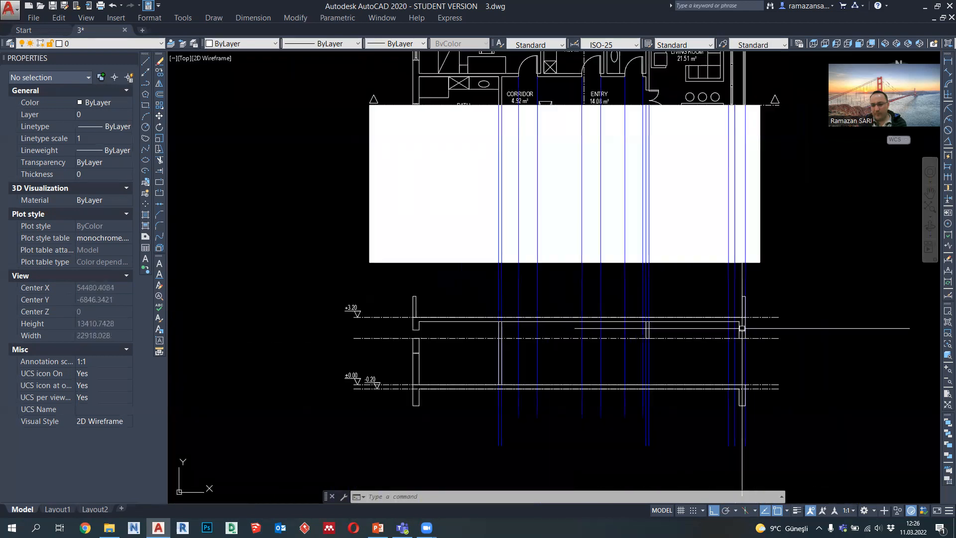
middle_drag(753, 147, 745, 190)
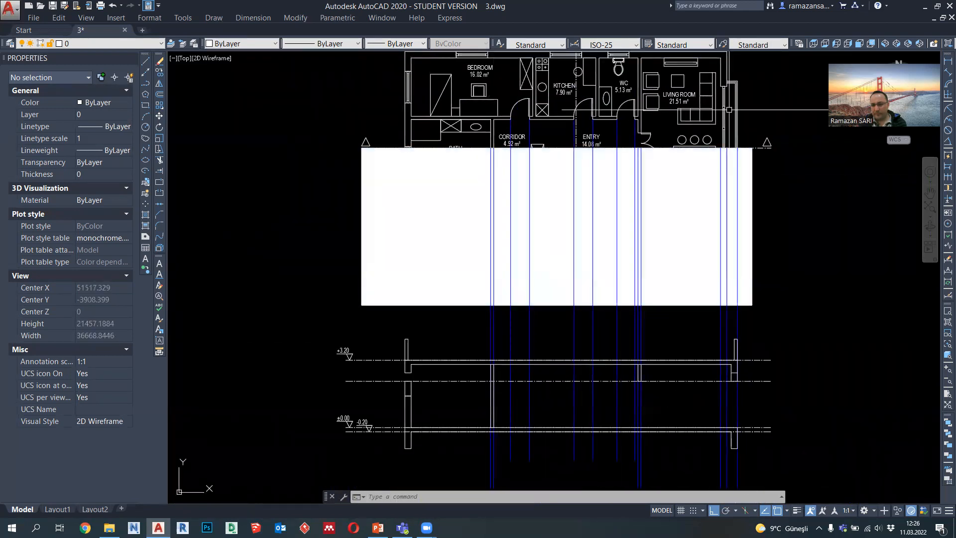
middle_drag(731, 381, 704, 341)
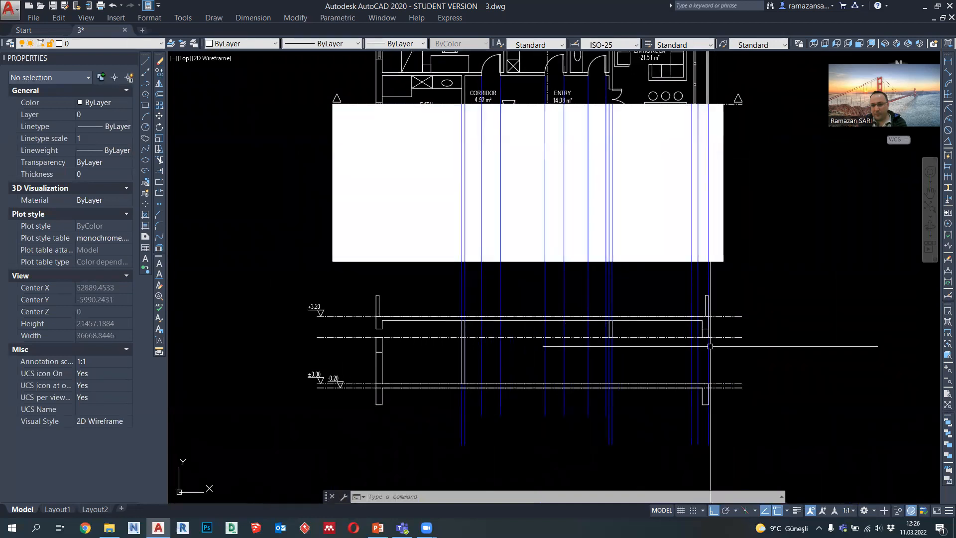
Step: Stretch the right end of the roof slab with its beam, parapet and lintel inward to the middle of the three projected wall lines
scroll(706, 343, up, 5)
scroll(714, 329, up, 2)
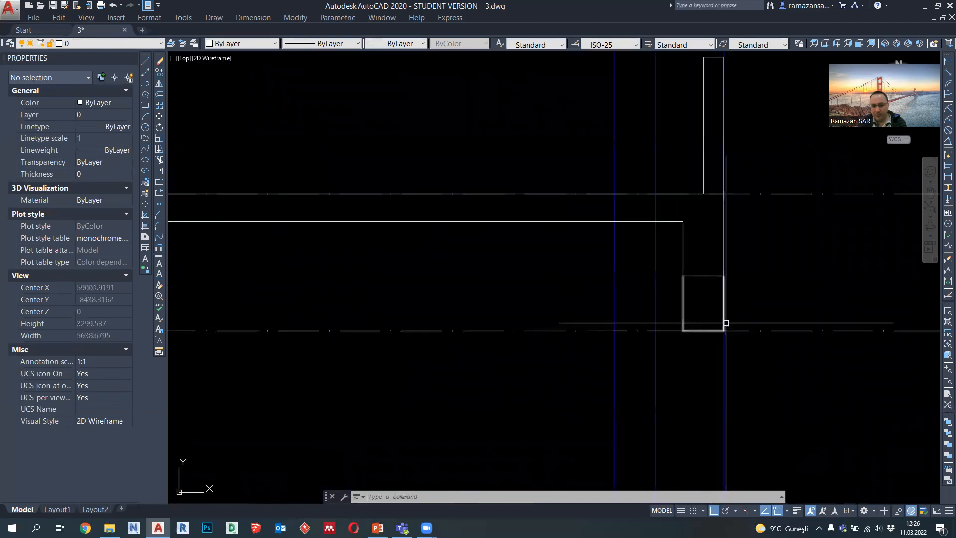
key(Return)
scroll(740, 346, down, 2)
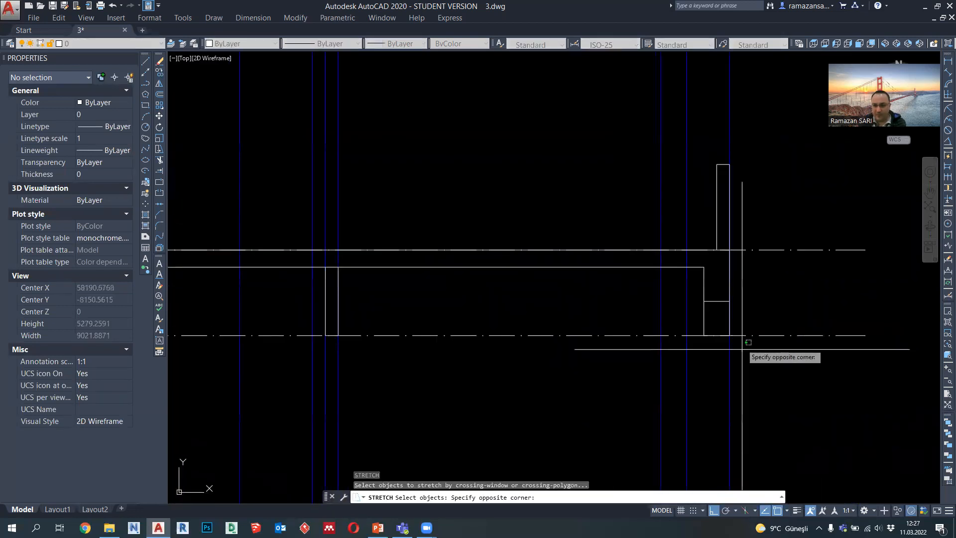
click(705, 131)
key(Return)
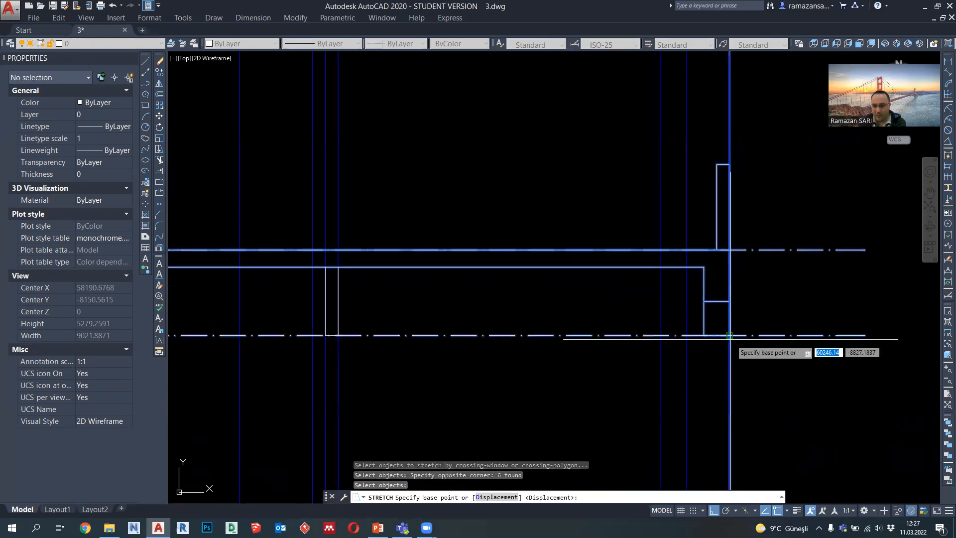
click(730, 335)
click(687, 335)
scroll(757, 271, down, 4)
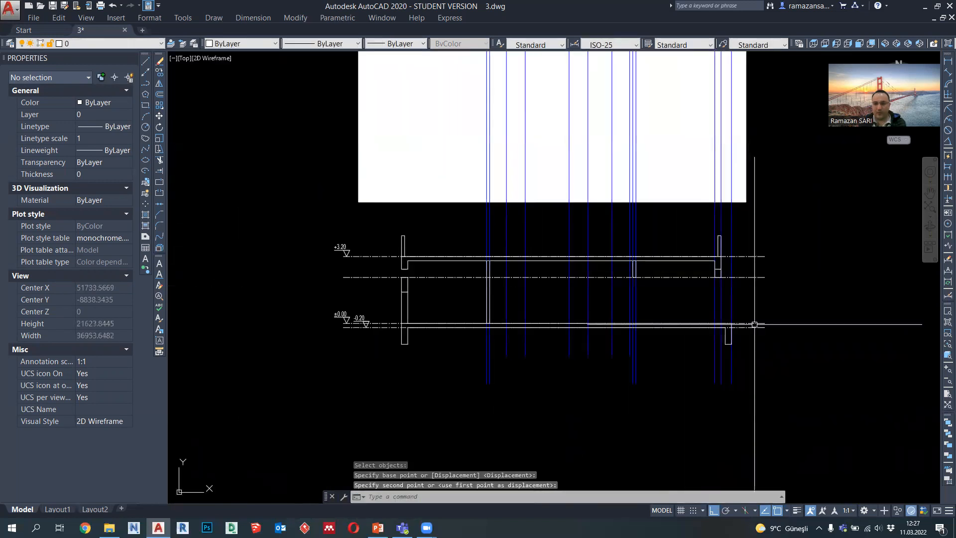
Step: Examine the shortened roof end against the living room wall in the plan and the rest of the section
middle_drag(720, 199, 730, 195)
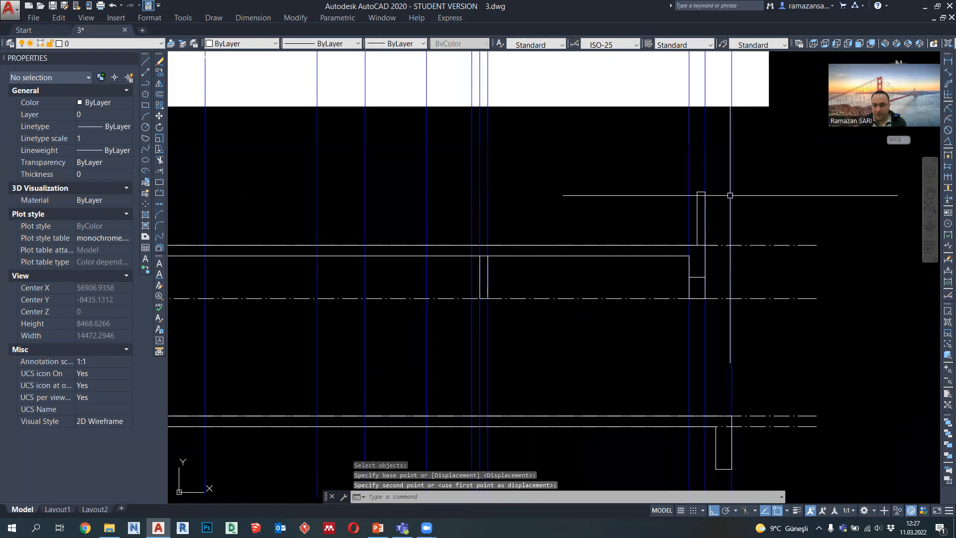
scroll(703, 276, down, 2)
middle_drag(709, 251, 710, 338)
right_click(687, 282)
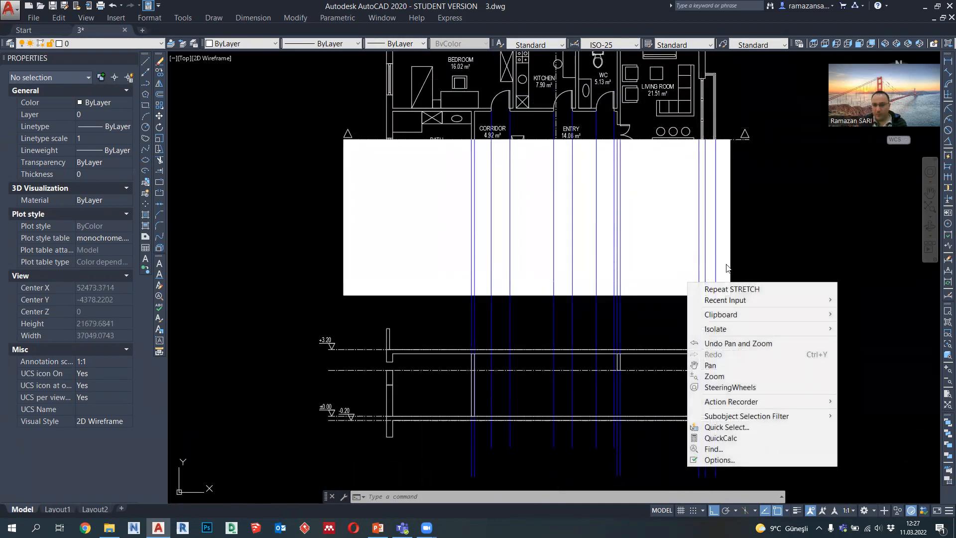
key(Escape)
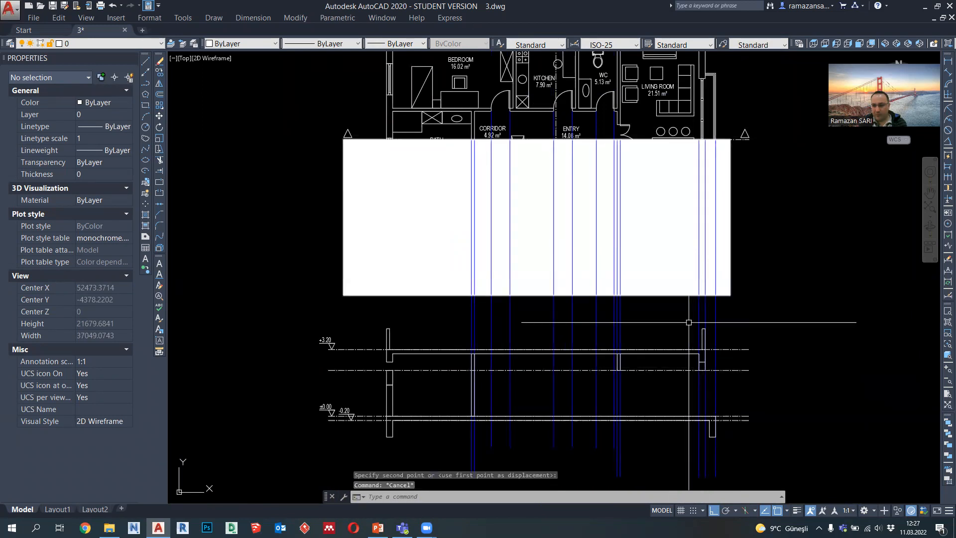
mouse_move(700, 248)
middle_down()
mouse_move(704, 231)
mouse_move(725, 223)
middle_up()
middle_drag(692, 355, 709, 348)
scroll(753, 346, up, 3)
scroll(770, 339, down, 3)
middle_drag(452, 348, 496, 334)
Step: Stretch the bottom edge of the left roof beam 400 down to the 2200 reference line
scroll(481, 309, up, 5)
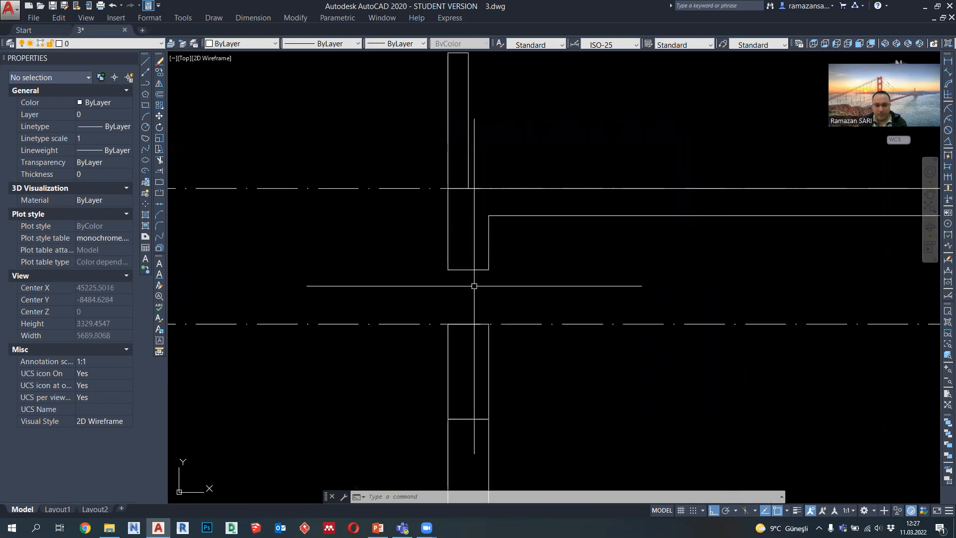
click(470, 270)
click(470, 273)
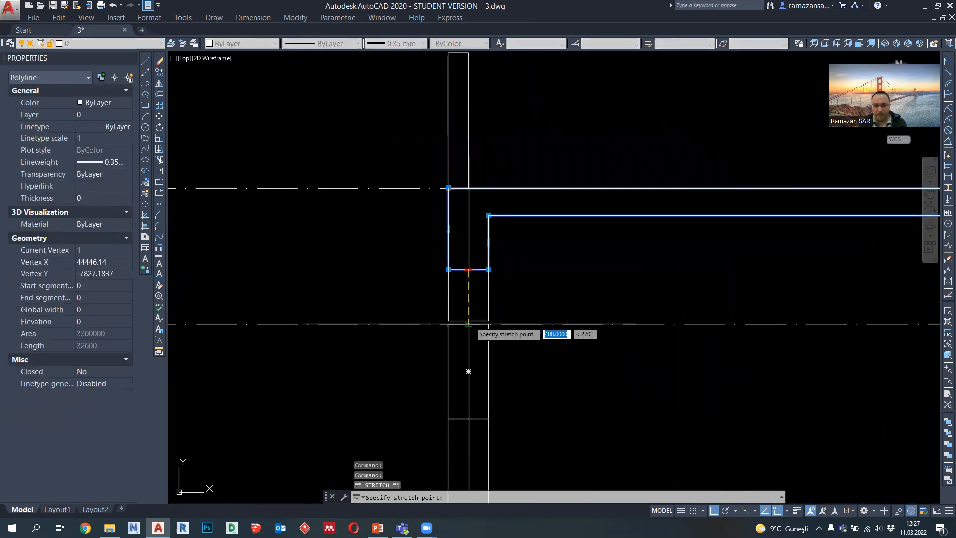
key(Escape)
scroll(470, 243, down, 5)
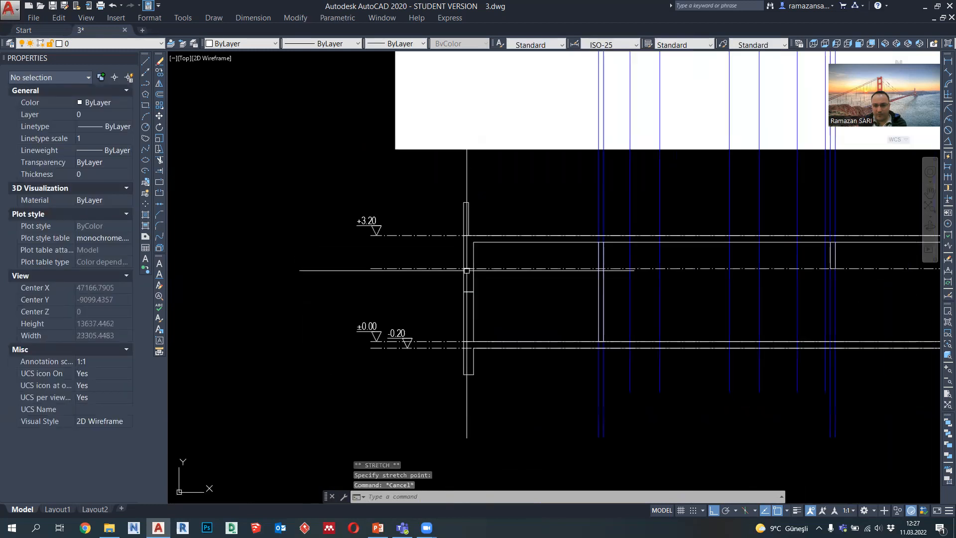
Step: Delete the separate lintel outline under the right roof beam and stretch the beam's bottom edge down to the 2200 reference line
scroll(739, 276, up, 5)
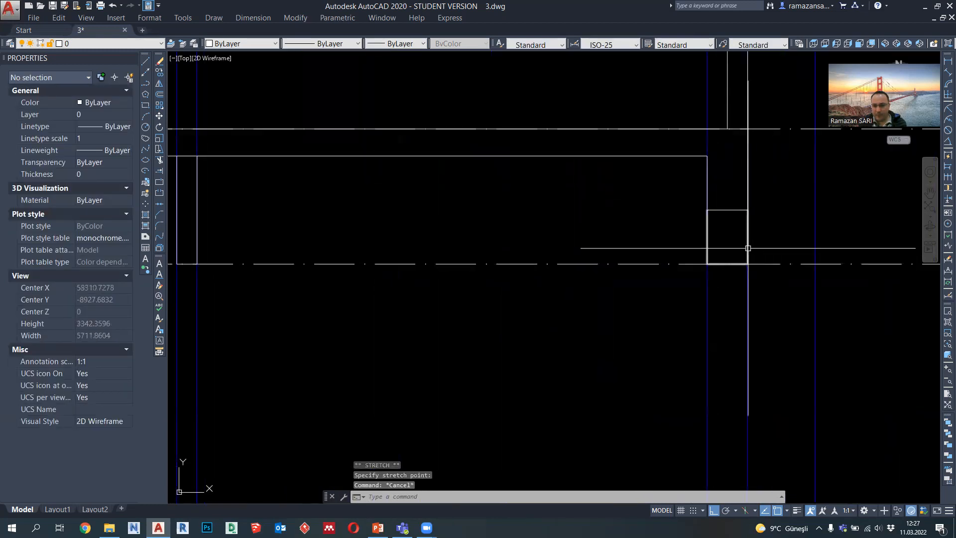
click(747, 247)
key(Delete)
click(740, 210)
click(727, 209)
key(Escape)
Step: Examine the right roof beam, parapet and floor edge against the projected wall lines
scroll(725, 204, down, 3)
scroll(724, 186, up, 2)
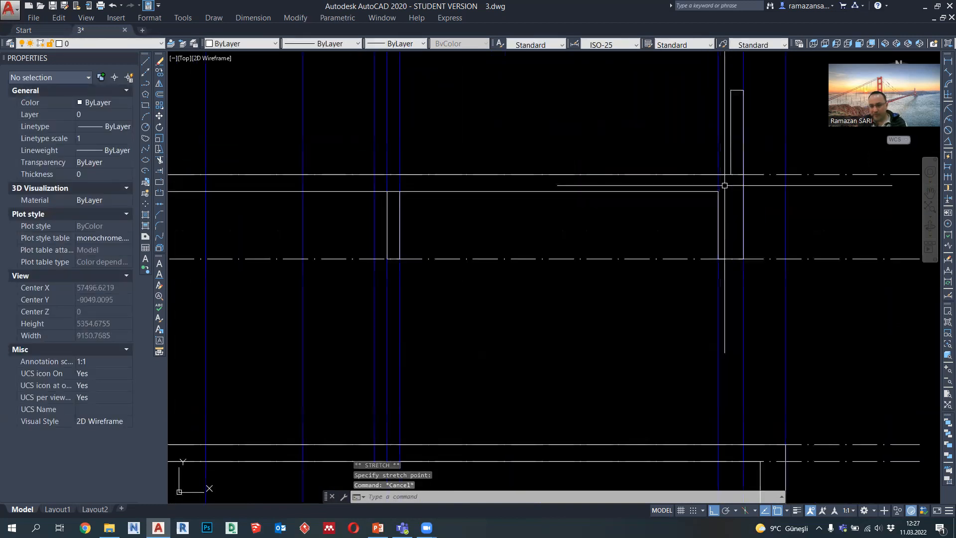
scroll(732, 217, down, 2)
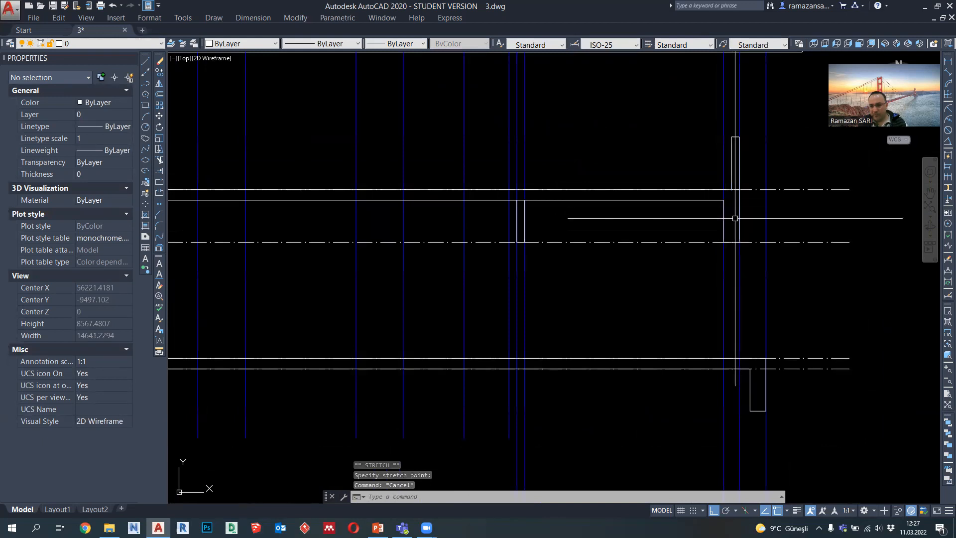
scroll(732, 212, up, 2)
scroll(722, 247, down, 4)
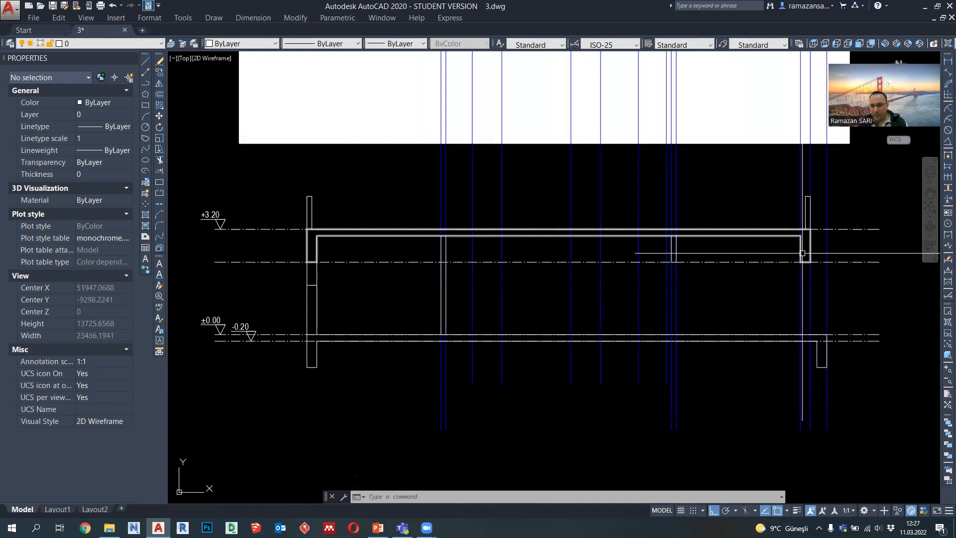
scroll(806, 258, up, 2)
middle_drag(811, 260, 798, 267)
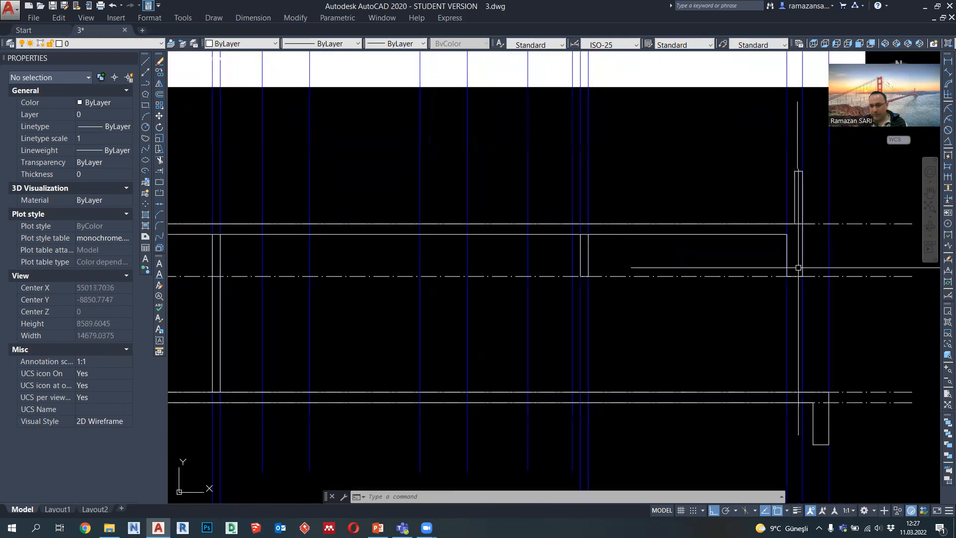
scroll(795, 270, down, 2)
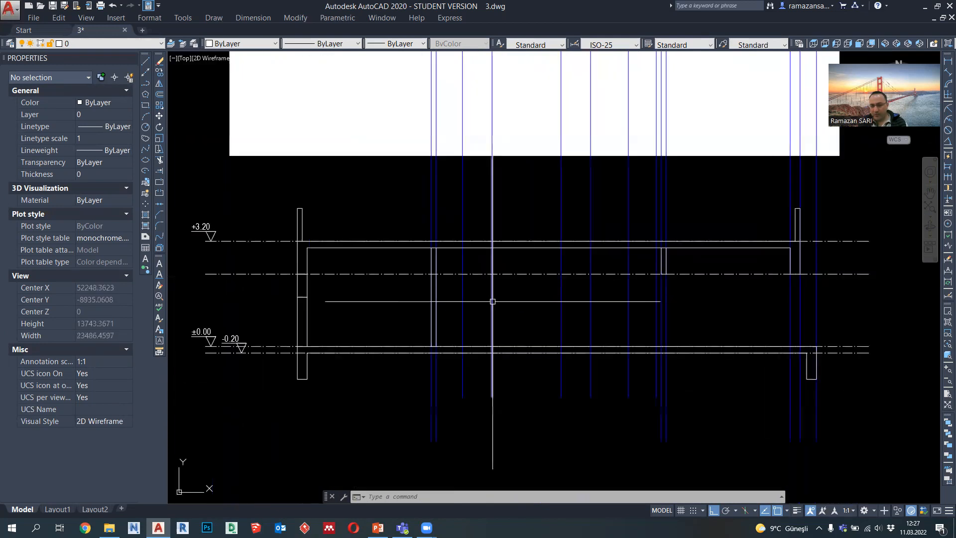
Step: Examine the left exterior wall in the plan beside the bedroom and bath and the matching wall and window in the section
scroll(493, 301, down, 4)
scroll(480, 139, up, 6)
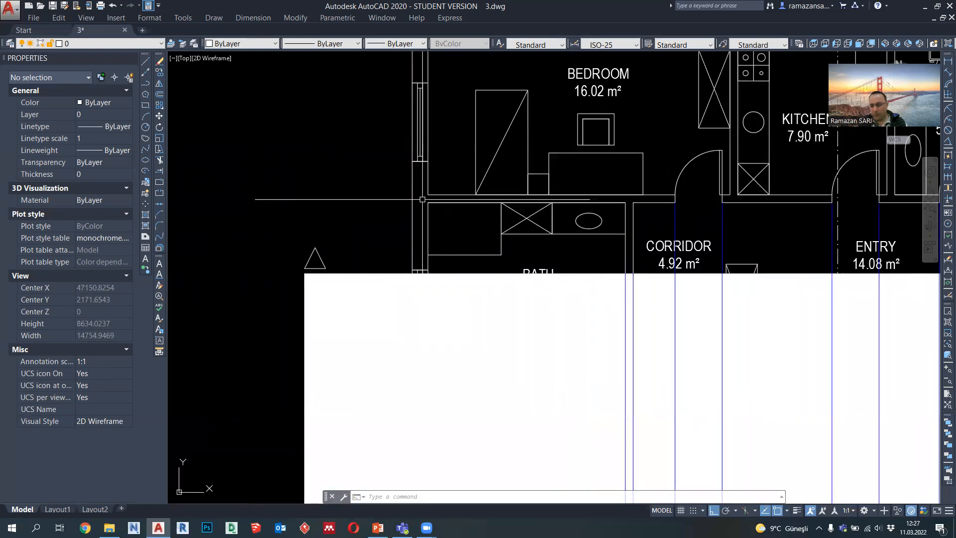
scroll(516, 129, down, 3)
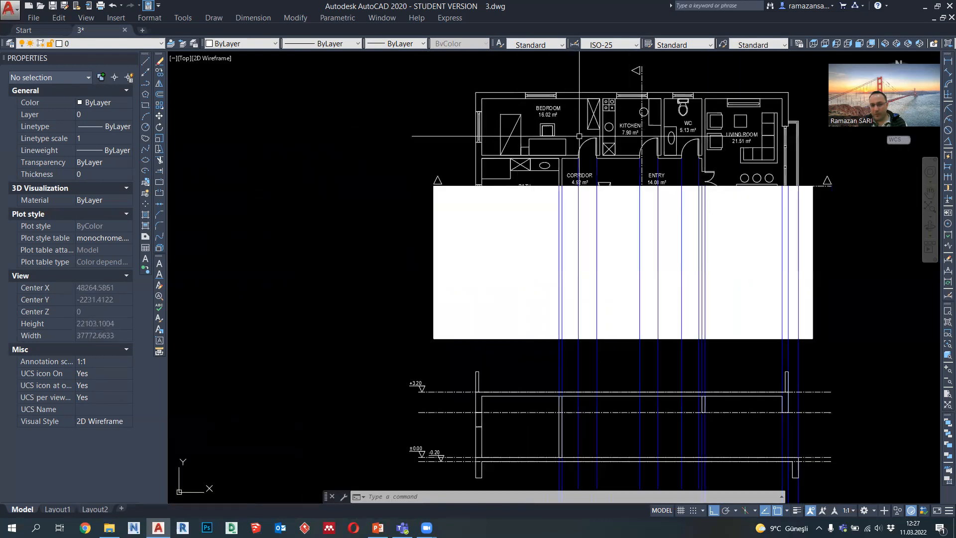
middle_drag(514, 377, 524, 264)
scroll(488, 306, up, 4)
middle_drag(504, 401, 497, 352)
scroll(488, 363, up, 2)
scroll(489, 363, up, 4)
scroll(510, 315, down, 5)
scroll(505, 373, up, 5)
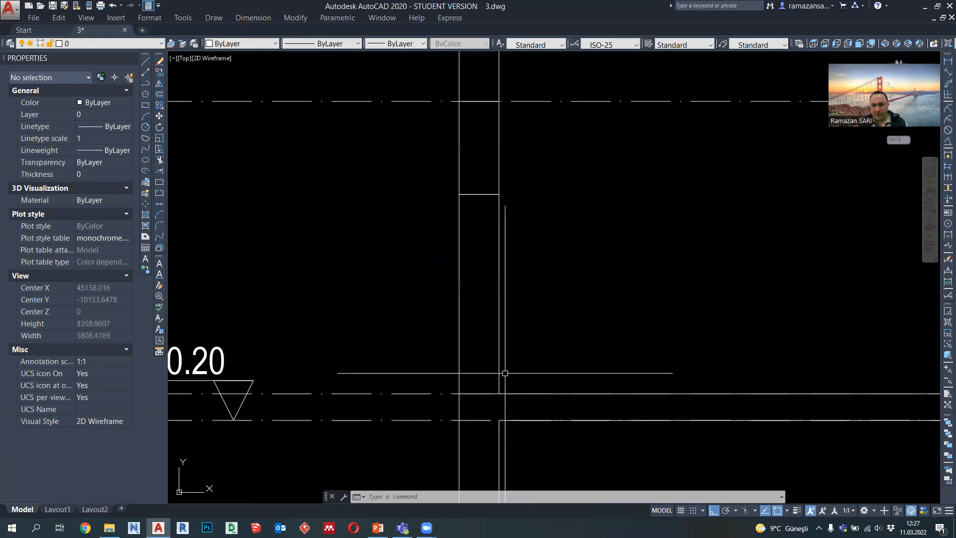
Step: Delete the two dash-dot reference lines at the ±0.00 and -0.20 levels
scroll(451, 397, down, 4)
scroll(448, 349, up, 2)
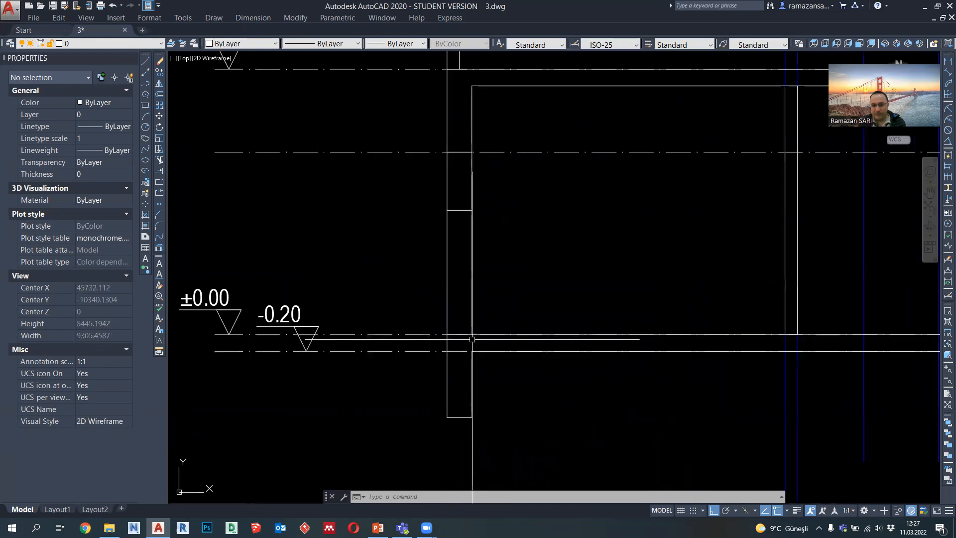
click(427, 369)
click(412, 309)
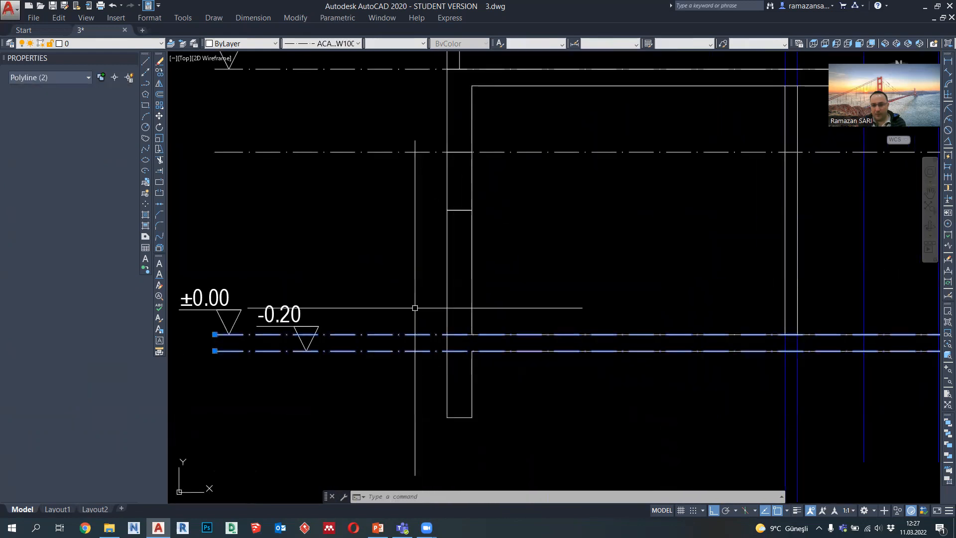
key(Delete)
scroll(439, 349, down, 2)
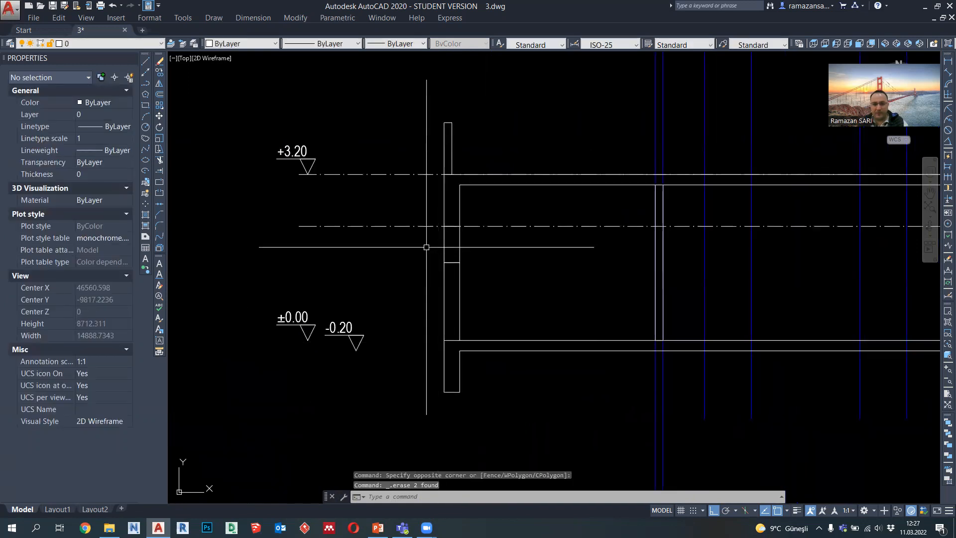
Step: Trim the floor line inside the left exterior wall and the slab and floor lines between the left interior wall's faces
scroll(446, 339, up, 2)
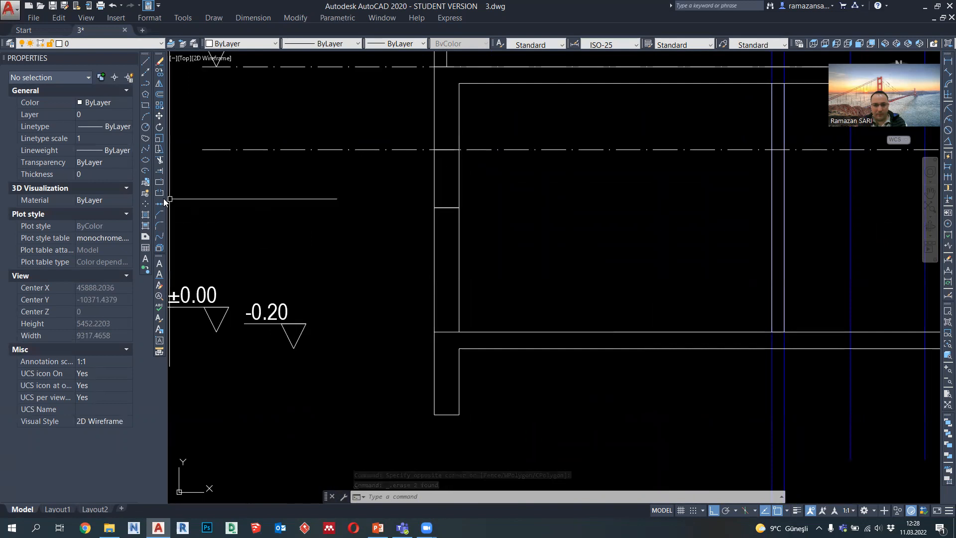
click(159, 161)
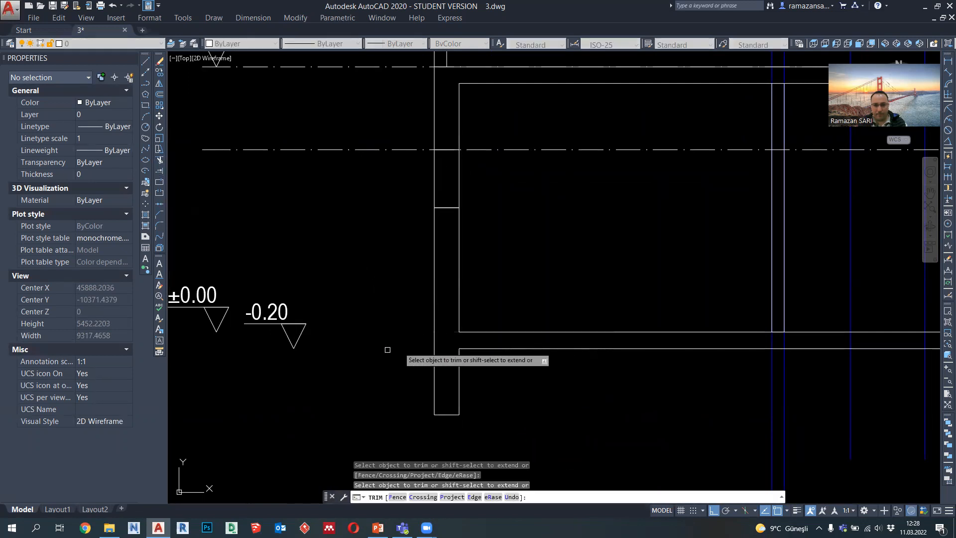
scroll(387, 350, down, 2)
middle_drag(712, 359, 482, 363)
middle_drag(407, 370, 583, 370)
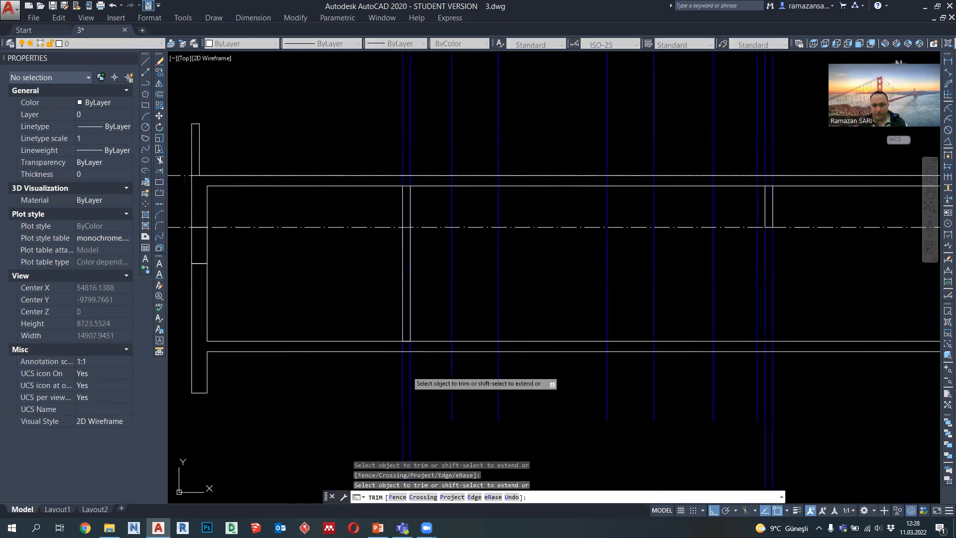
scroll(400, 351, up, 3)
click(419, 327)
scroll(425, 369, down, 2)
scroll(422, 208, up, 1)
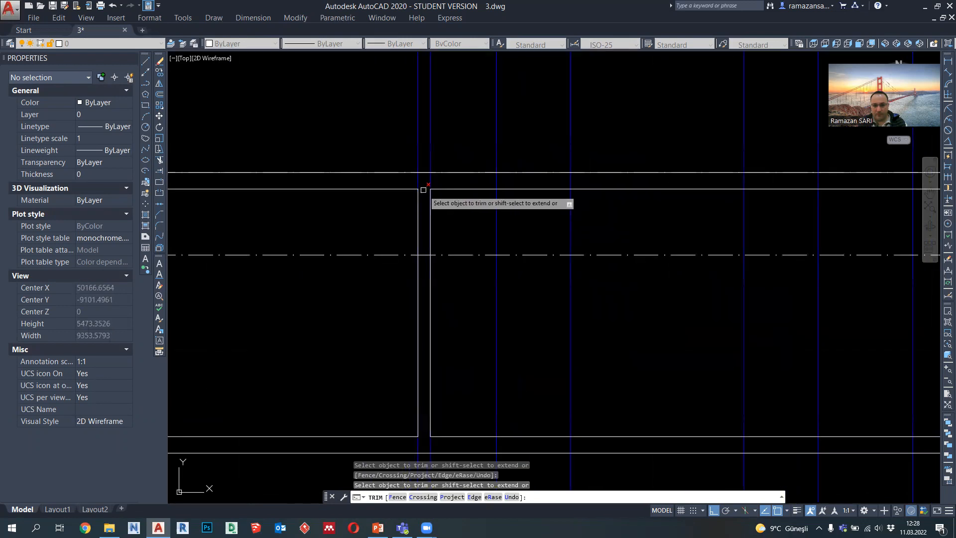
scroll(423, 319, down, 2)
Step: Trim the roof slab's underside between the two faces of the right interior beam
scroll(598, 295, up, 1)
scroll(510, 281, up, 2)
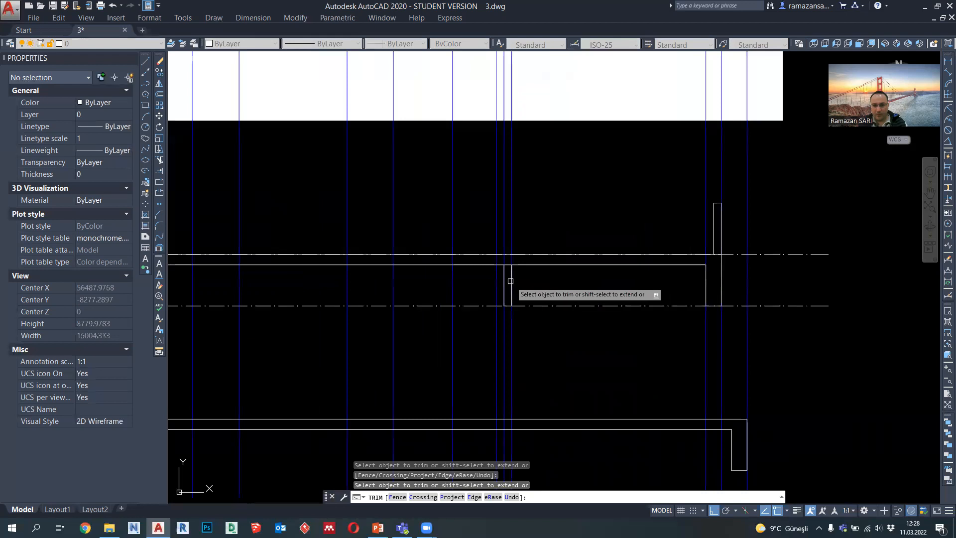
scroll(510, 281, up, 3)
click(500, 232)
scroll(505, 279, down, 3)
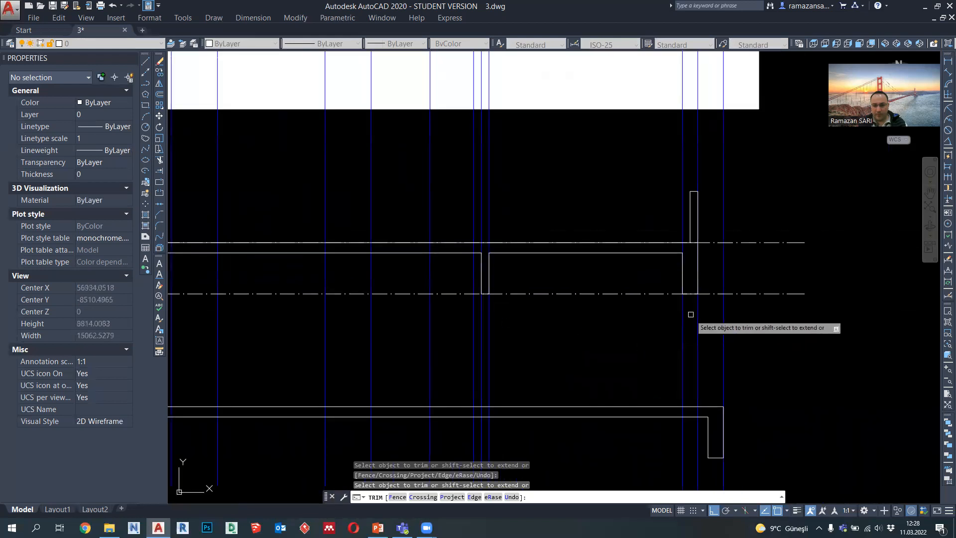
key(Escape)
Step: Delete the two projection lines running down from the right interior beam
middle_drag(540, 374, 630, 281)
scroll(631, 280, down, 3)
scroll(464, 362, up, 1)
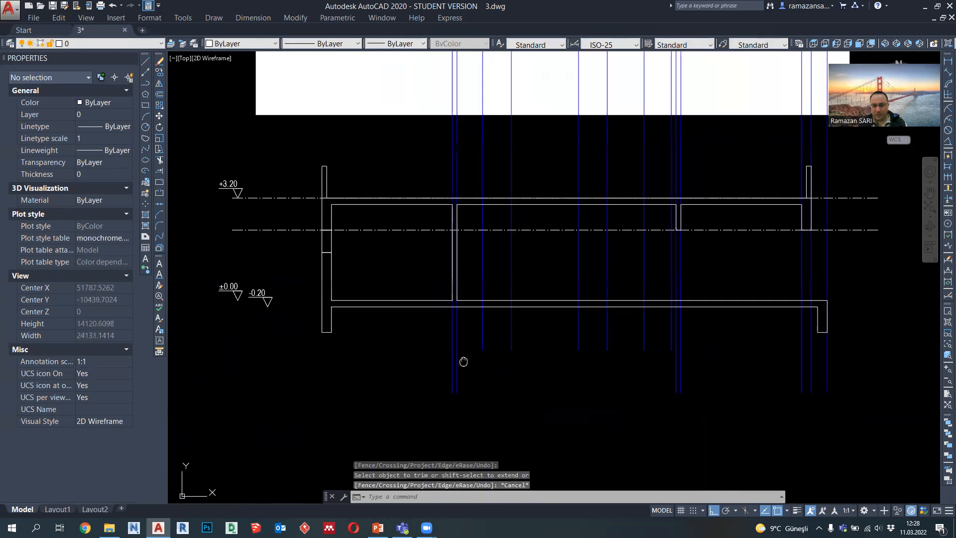
middle_drag(463, 362, 466, 369)
scroll(699, 388, up, 4)
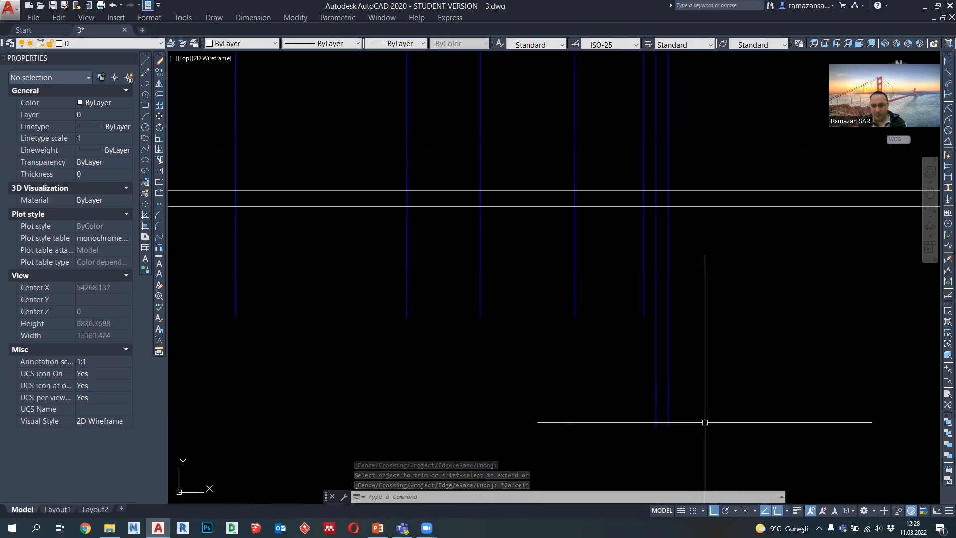
click(704, 422)
click(630, 391)
scroll(634, 390, down, 2)
key(Delete)
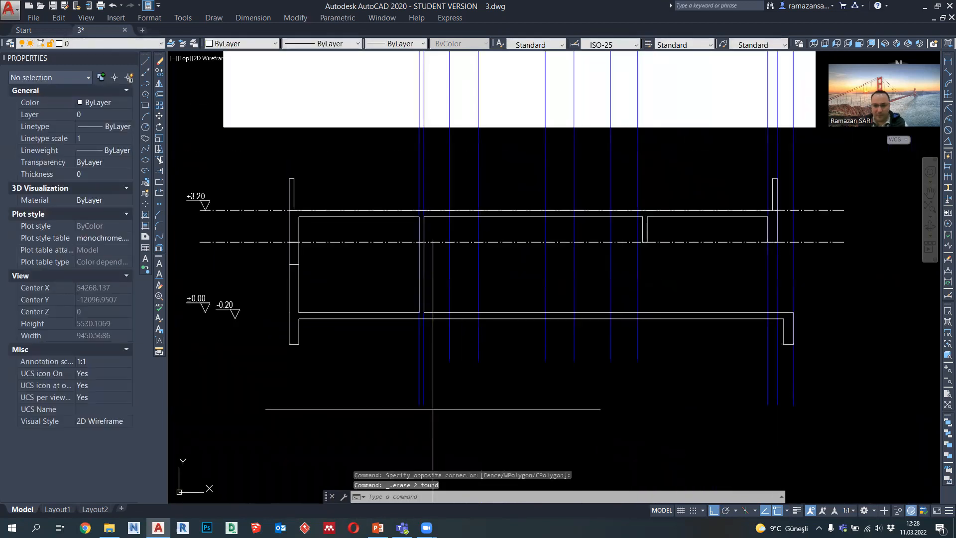
Step: Delete the projection lines of the left interior wall and the two under the right roof beam, keeping the floor edge's line
scroll(793, 398, up, 2)
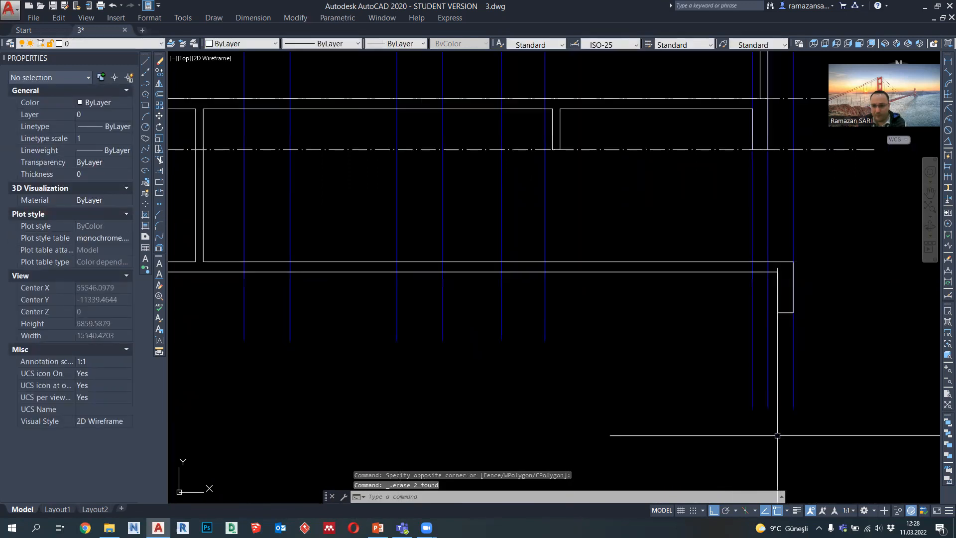
middle_drag(800, 258, 779, 343)
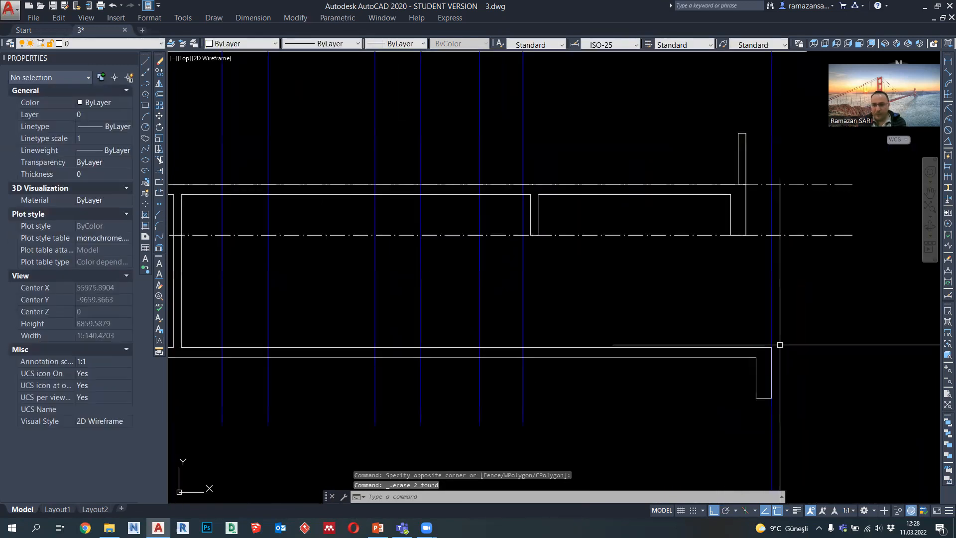
scroll(773, 249, down, 4)
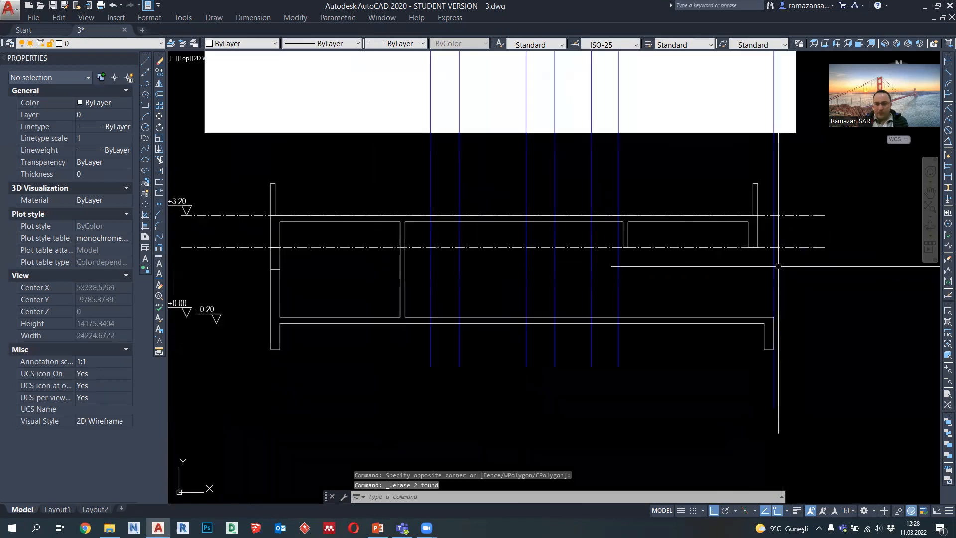
Step: Assign a thin lineweight to the window outline in the left exterior wall
scroll(478, 247, up, 2)
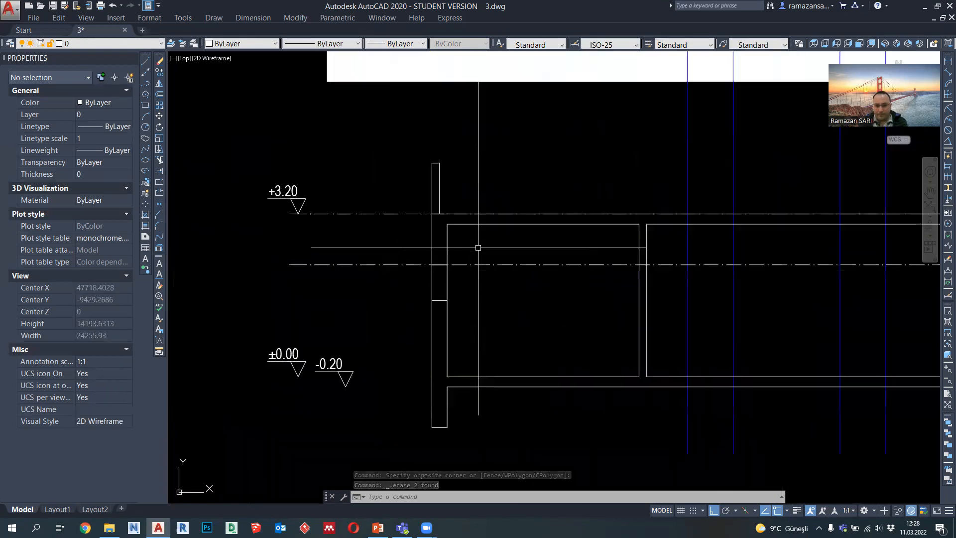
click(442, 286)
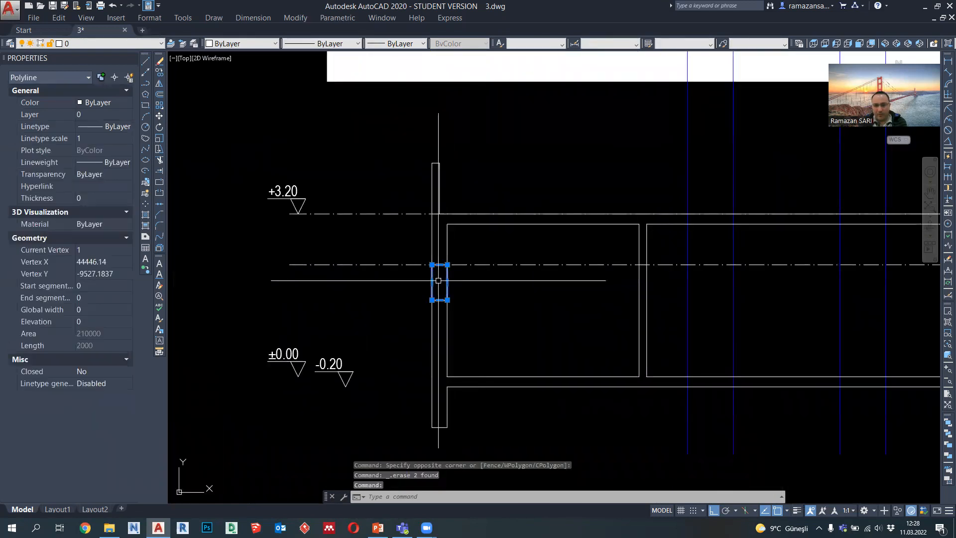
scroll(443, 279, up, 2)
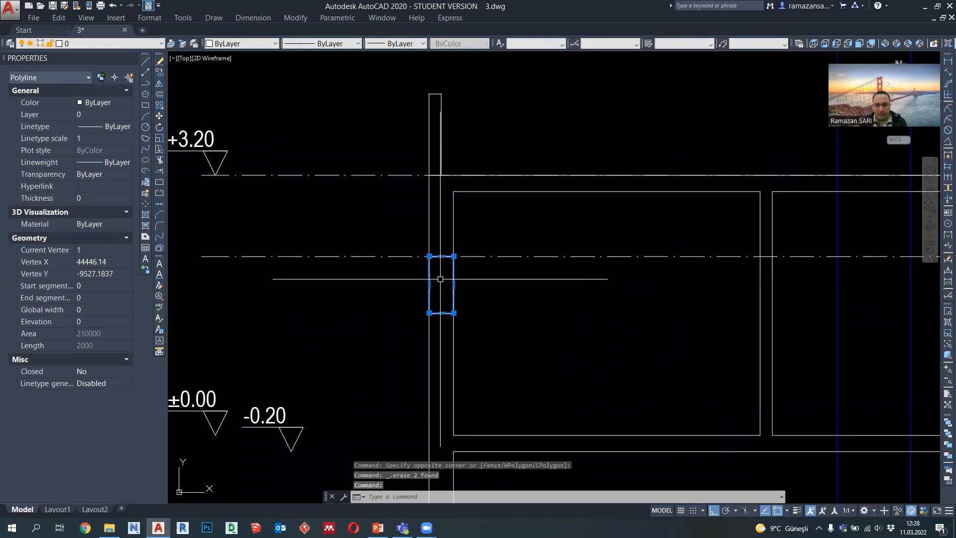
click(398, 43)
click(403, 109)
click(399, 43)
click(404, 109)
key(Escape)
Step: Draw a closed polyline outline 300 wide under the right roof beam, from the beam's bottom edge down to the floor line
scroll(708, 304, down, 2)
middle_drag(709, 303, 238, 252)
middle_drag(660, 273, 506, 264)
scroll(677, 241, up, 2)
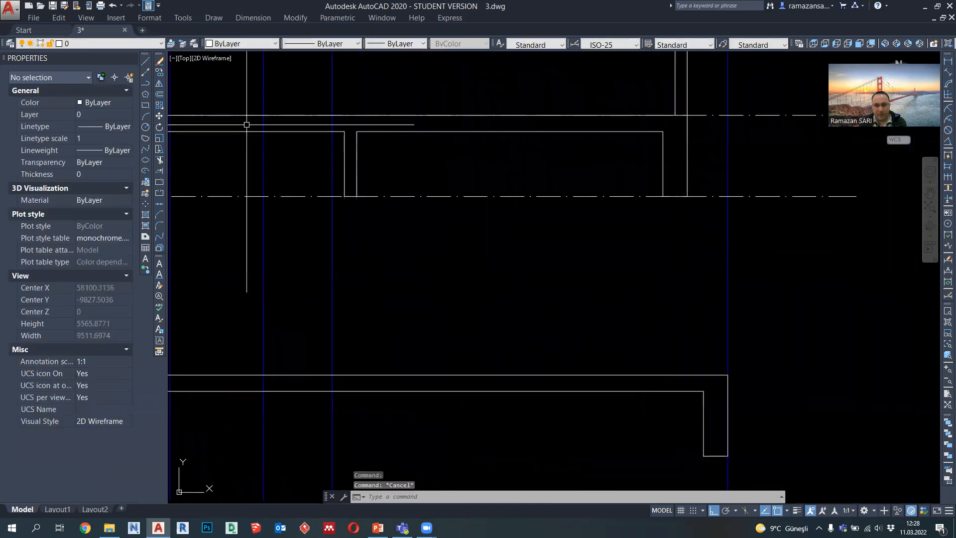
click(146, 83)
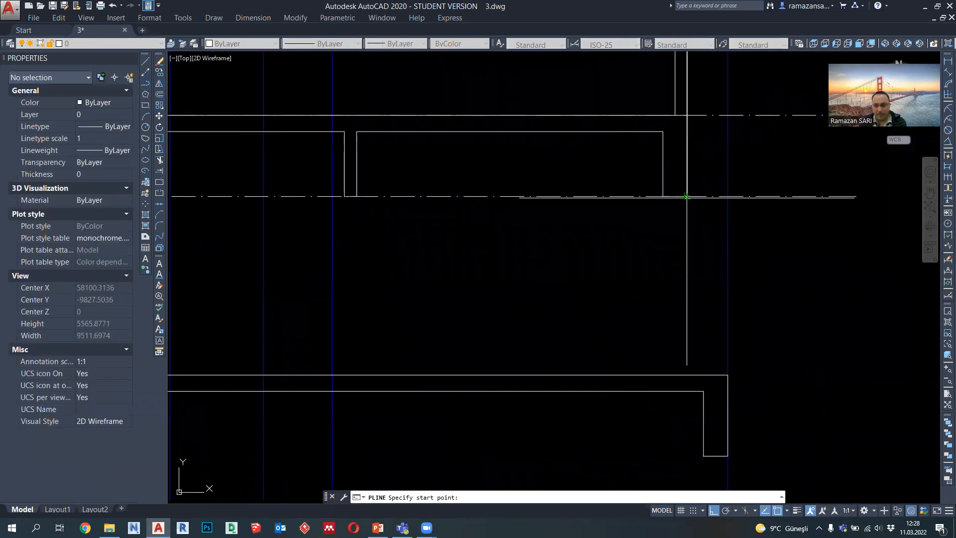
click(663, 197)
click(687, 374)
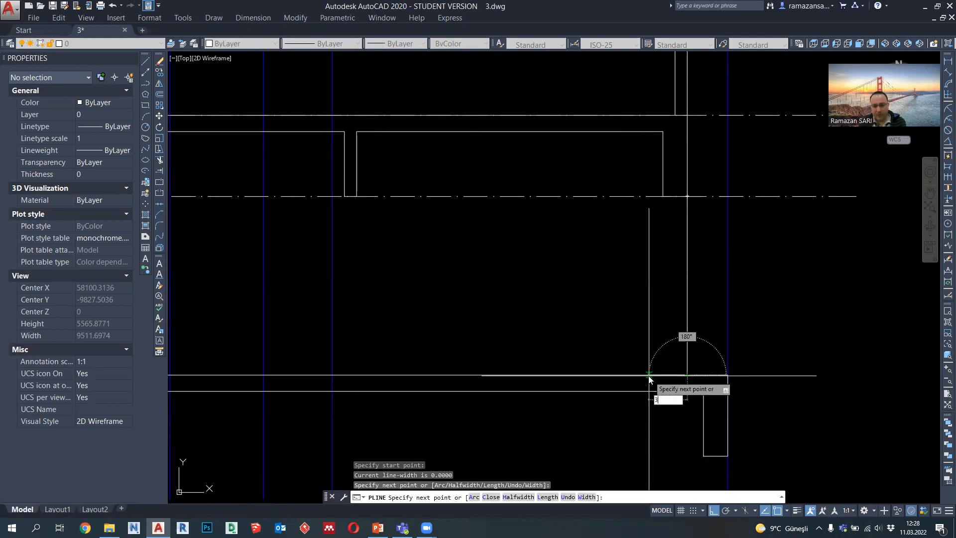
text(300)
key(Return)
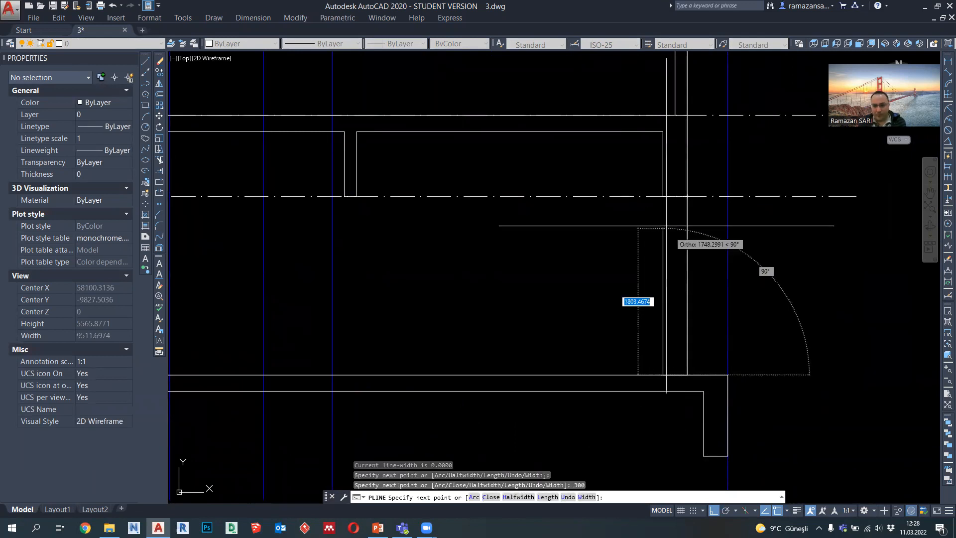
click(663, 196)
click(687, 197)
key(Escape)
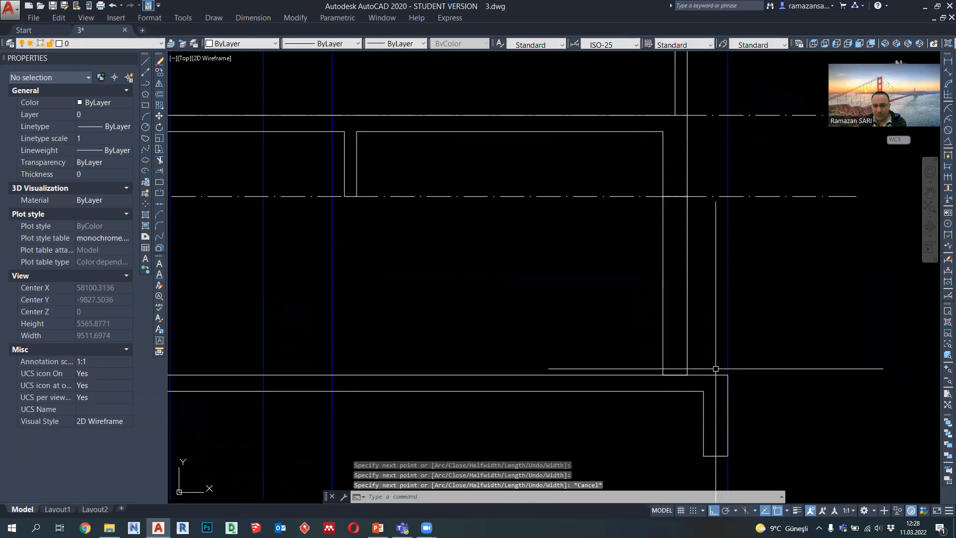
middle_drag(702, 364, 630, 377)
click(146, 87)
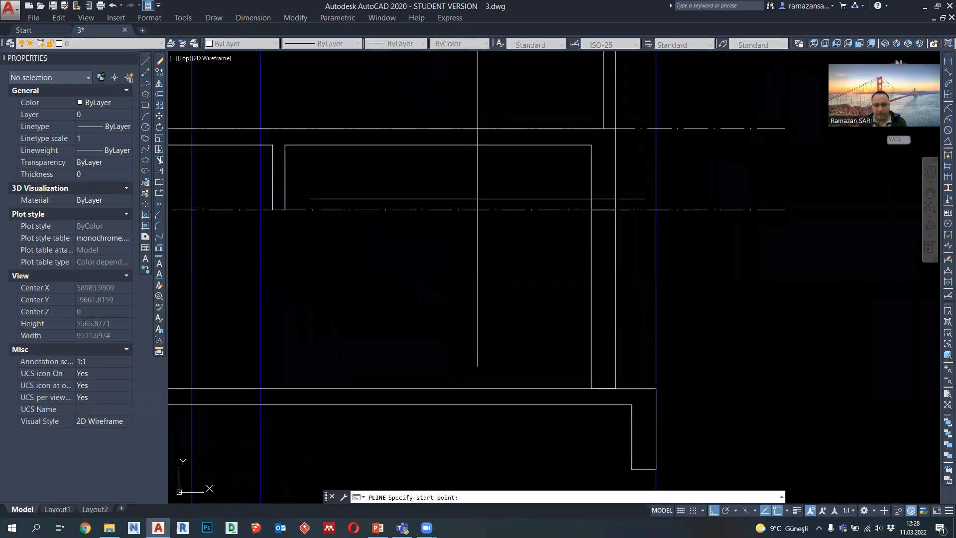
key(Escape)
Step: Draw a vertical polyline 2200 long from the right interior beam's lower right corner down to the floor line
scroll(557, 300, down, 4)
mouse_move(557, 301)
middle_down()
mouse_move(596, 311)
mouse_move(641, 301)
middle_up()
scroll(611, 270, up, 2)
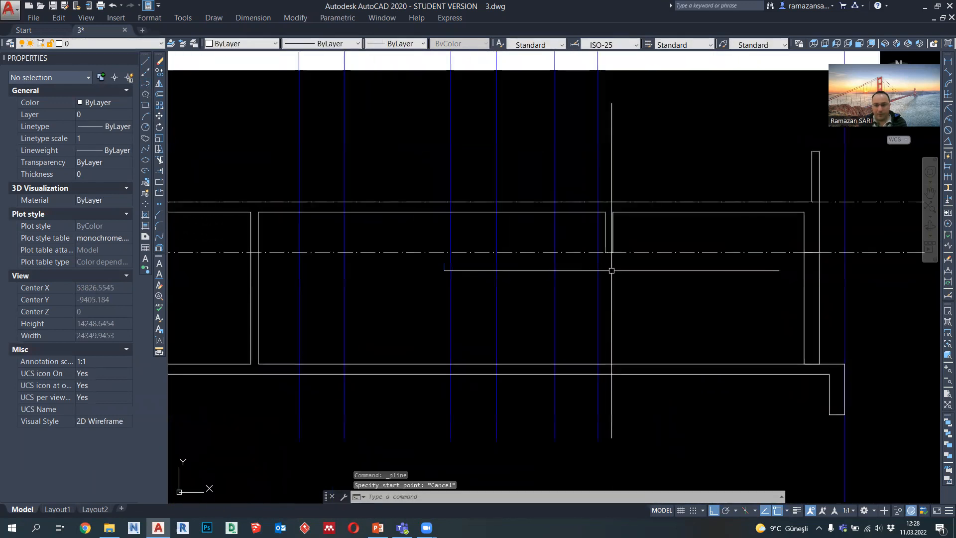
middle_drag(560, 287, 569, 291)
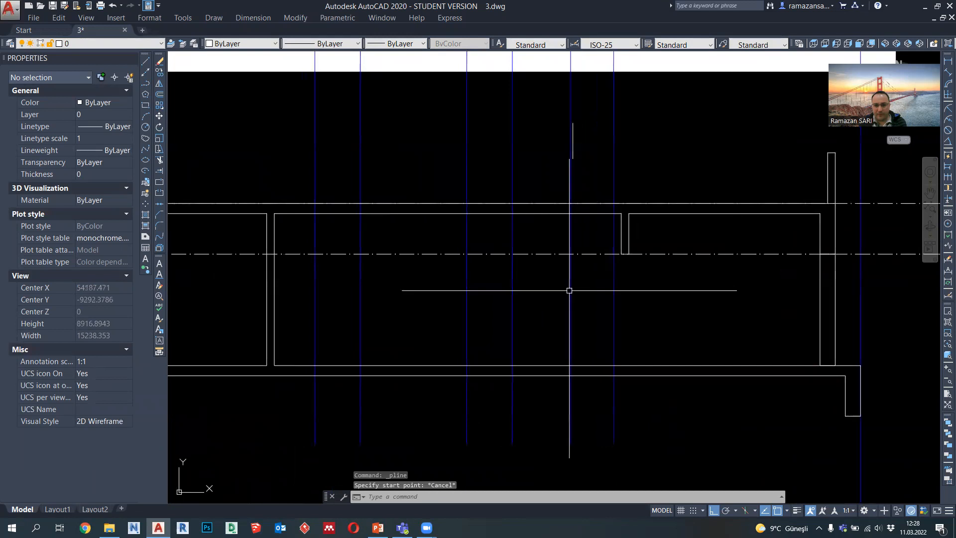
click(146, 87)
click(629, 253)
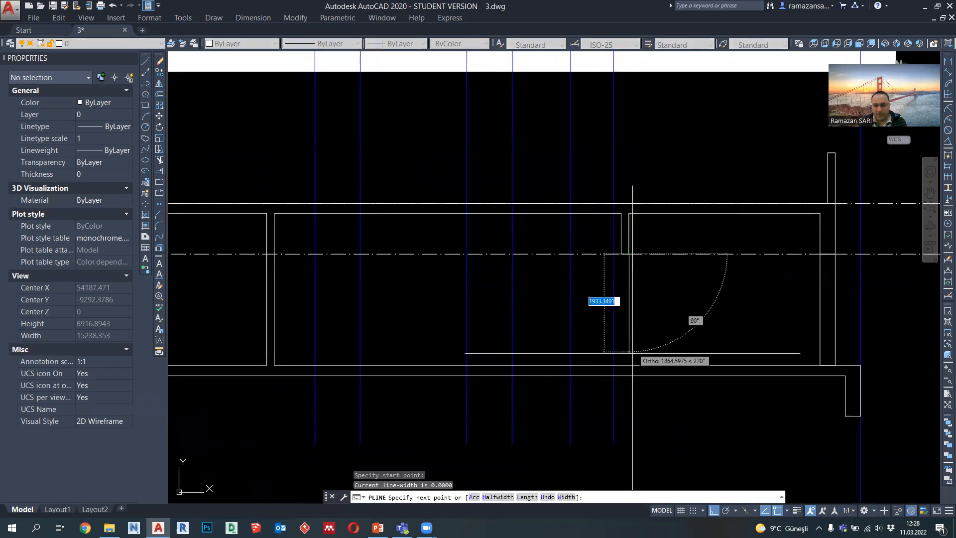
click(629, 365)
key(Return)
Step: Set the lineweight of the vertical line under the right interior beam to 0.09 mm
click(625, 311)
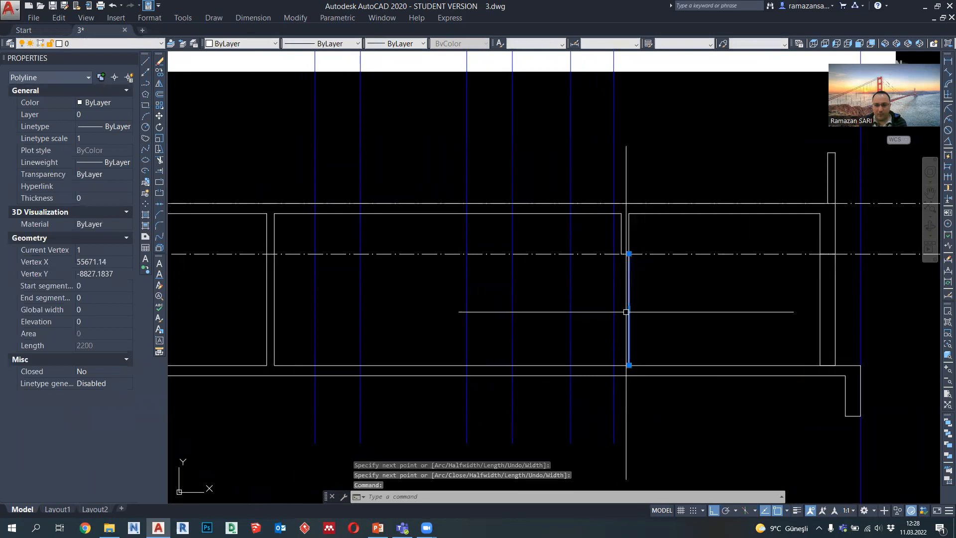
click(398, 43)
click(409, 109)
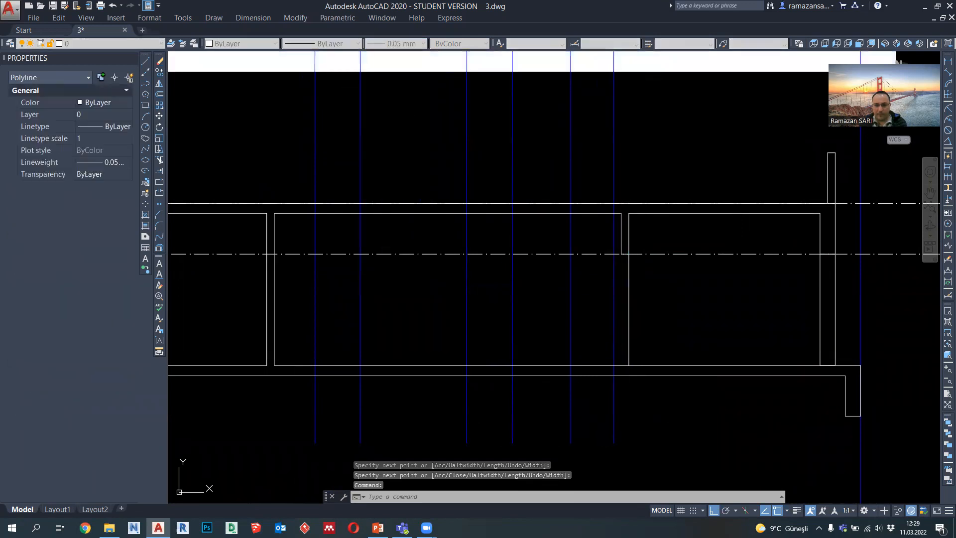
click(398, 44)
click(408, 126)
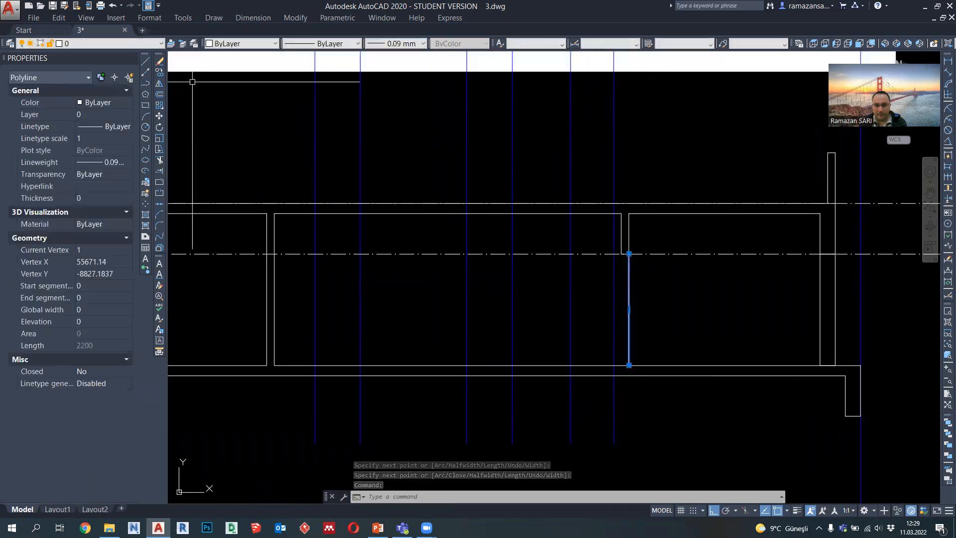
Step: Copy the thin vertical line from the right interior beam's right corner to its left corner
click(159, 72)
click(629, 253)
scroll(629, 253, up, 3)
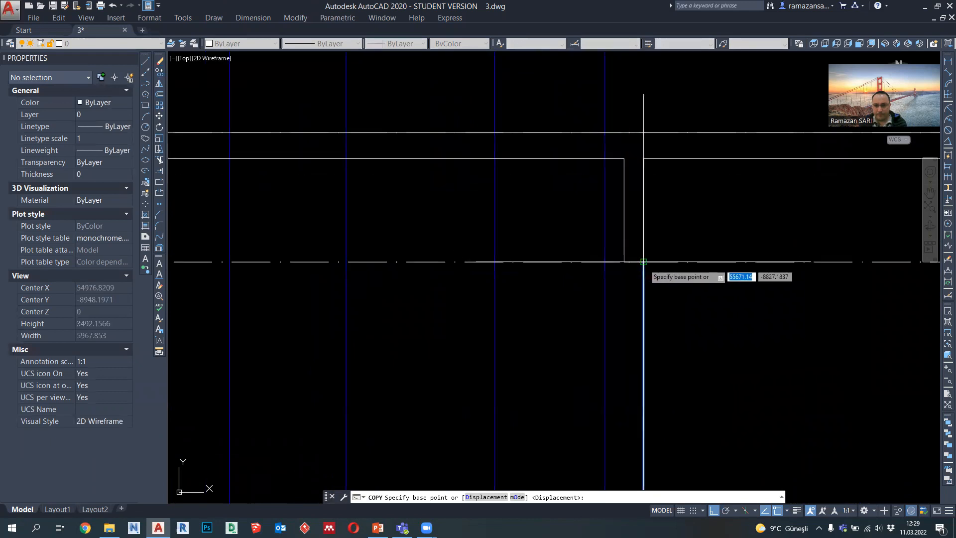
key(Escape)
scroll(630, 255, down, 5)
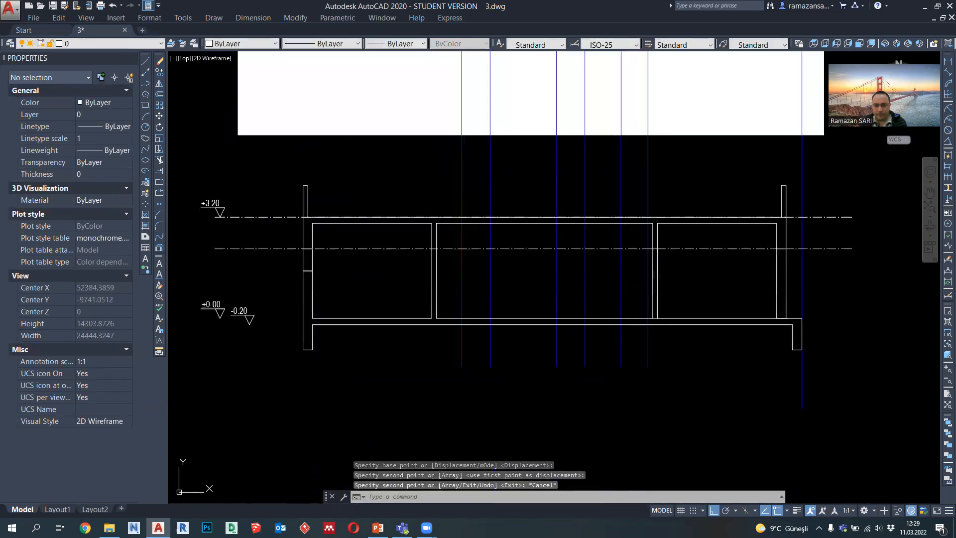
Step: Draw a door outline polyline 900 wide and 2200 high between the two leftmost projection lines, from the floor line to the lower level line
scroll(417, 284, down, 4)
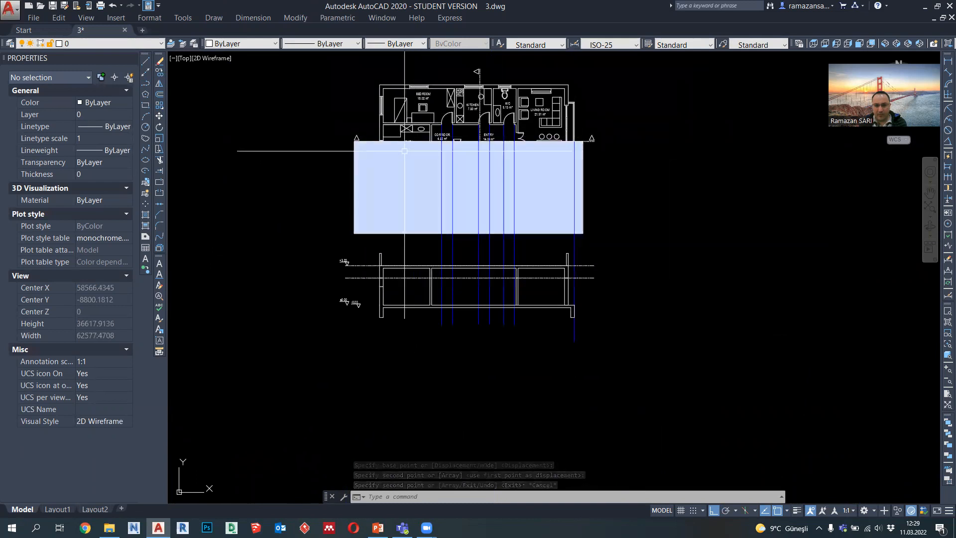
scroll(404, 150, up, 2)
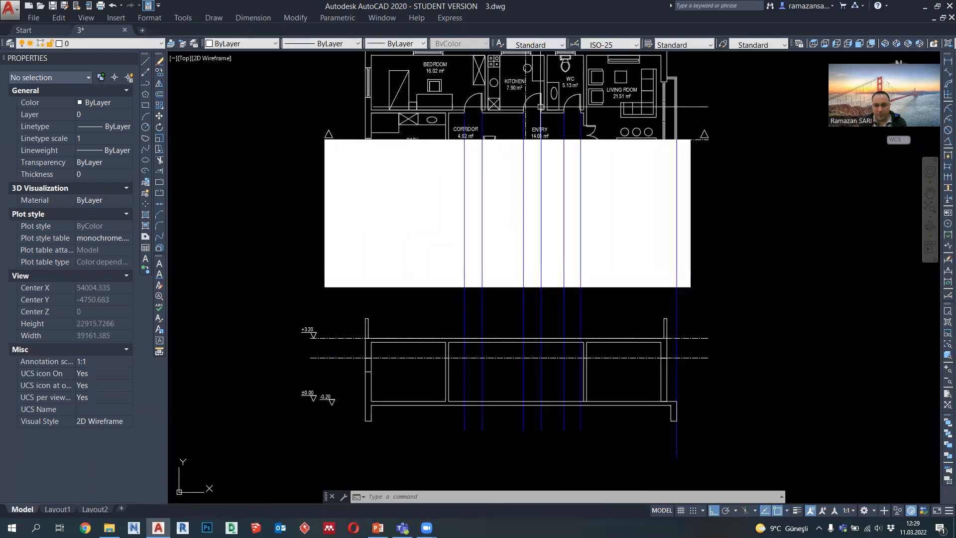
click(148, 85)
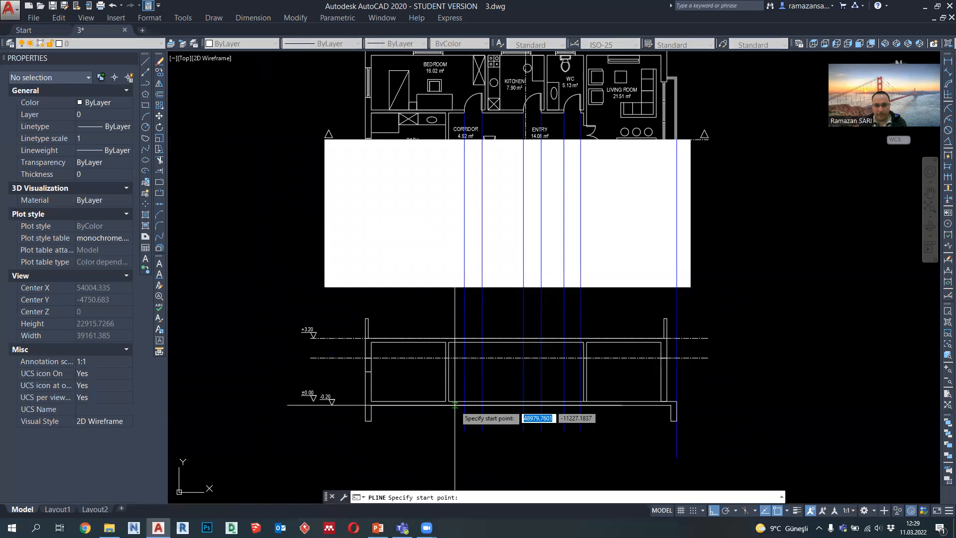
scroll(463, 401, up, 4)
click(478, 397)
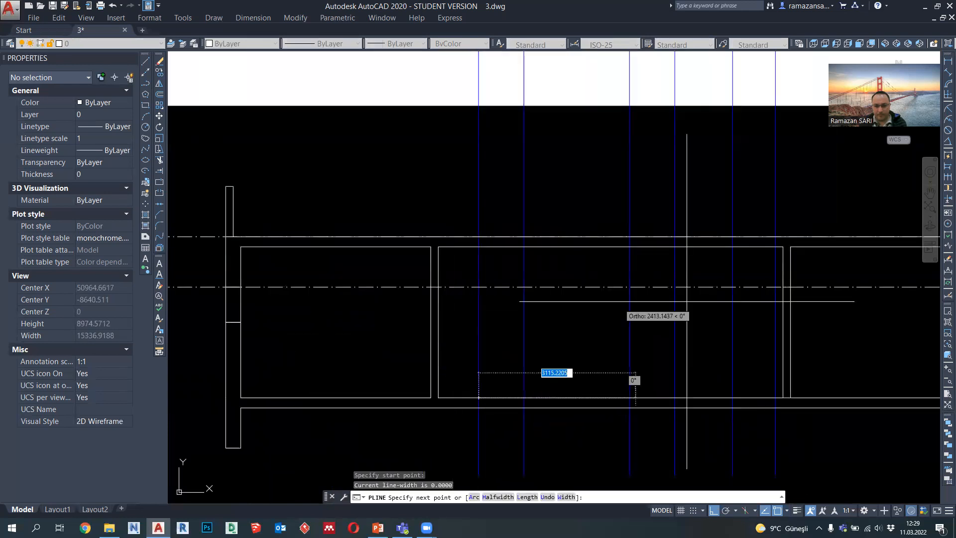
click(479, 287)
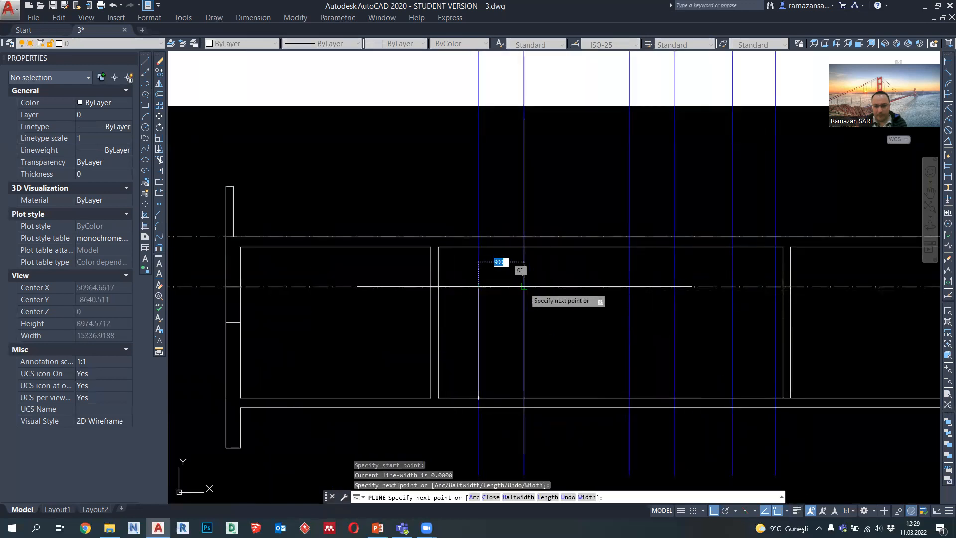
click(524, 288)
click(523, 397)
key(Escape)
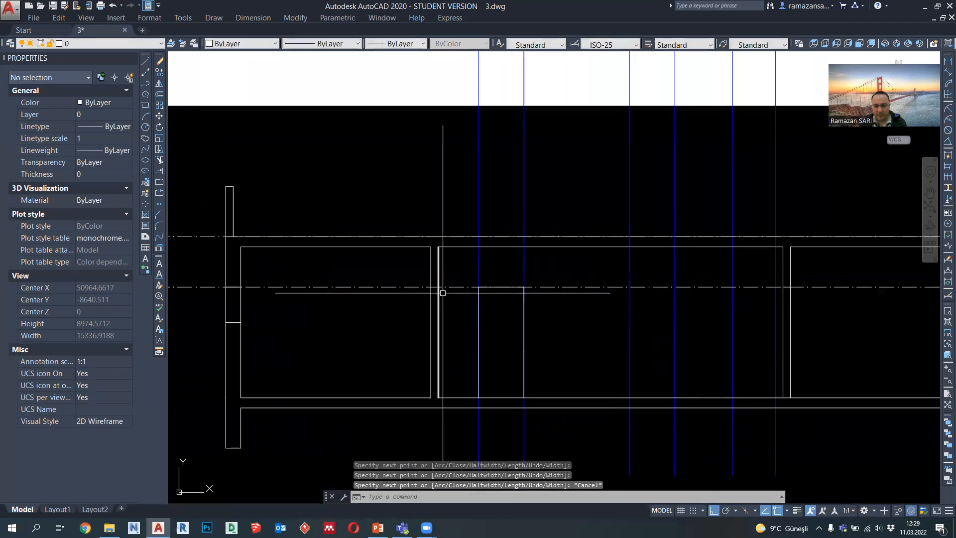
Step: Copy the door outline to the other two pairs of projection lines, aligning its upper left corner with each pair's left line
click(478, 314)
click(160, 73)
click(478, 286)
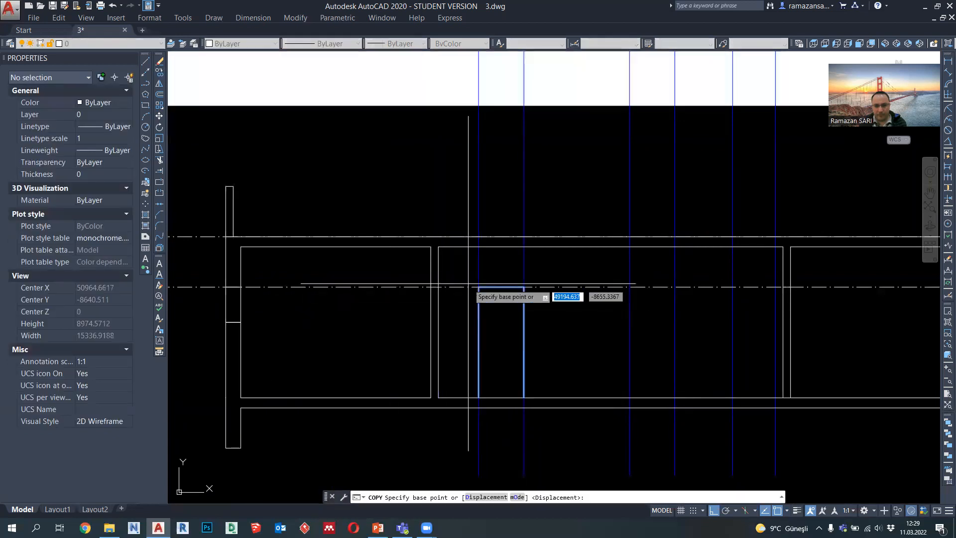
click(630, 287)
click(732, 286)
key(Escape)
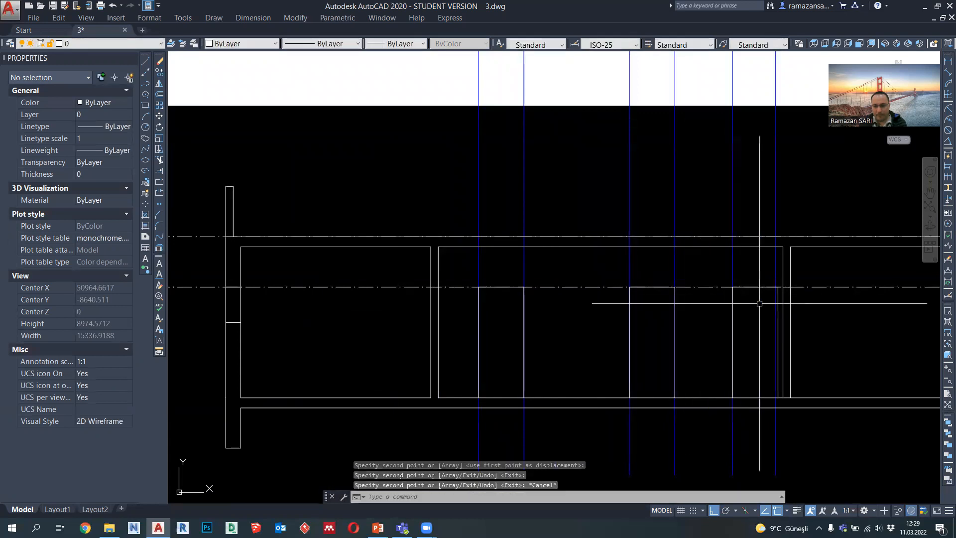
Step: Stretch the right side of the rightmost door outline to the last interior projection line
click(778, 317)
scroll(782, 328, up, 6)
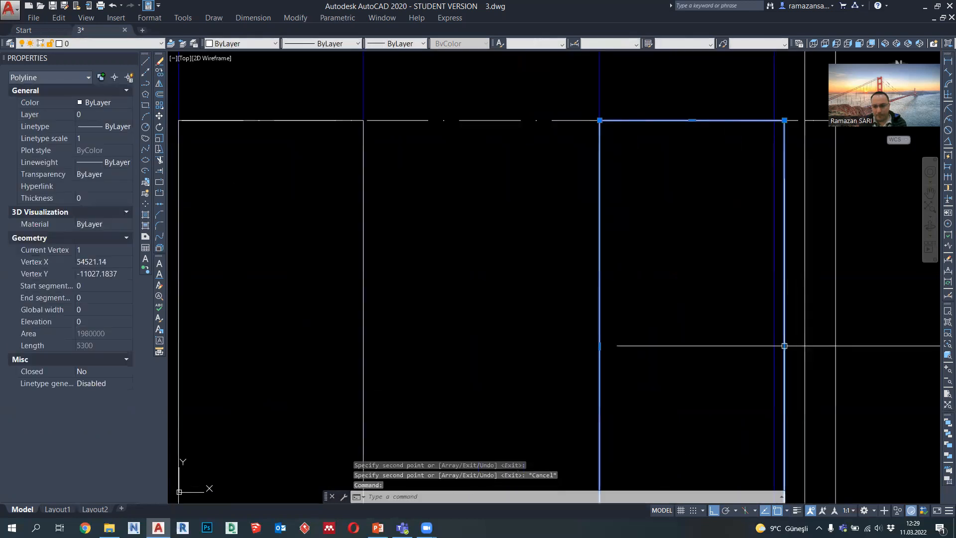
click(784, 346)
key(Escape)
scroll(786, 363, down, 6)
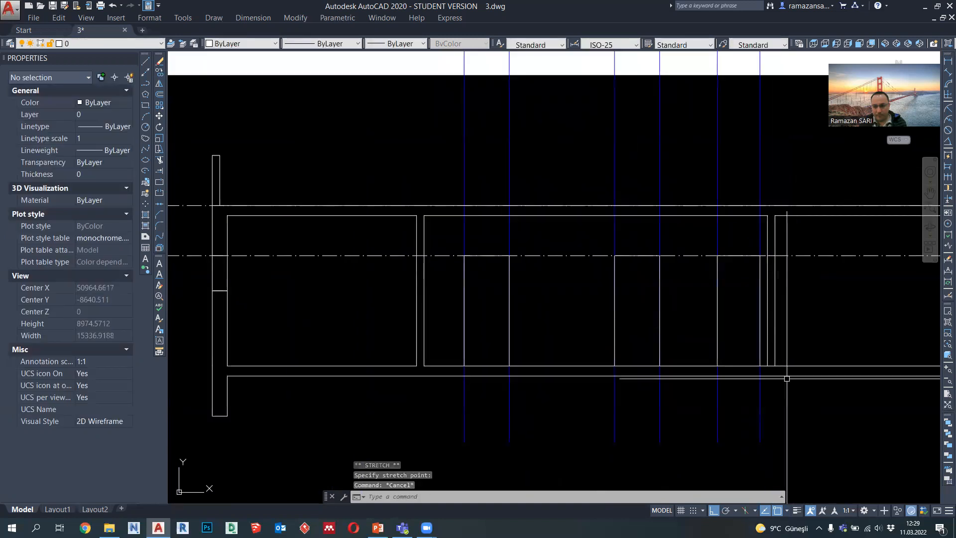
Step: Erase the six blue projection lines used for the doors
click(765, 413)
click(436, 360)
key(Delete)
Step: Draw a swing-symbol polyline in the rightmost door from its upper right corner to the left side's midpoint and the lower right corner
scroll(443, 331, down, 5)
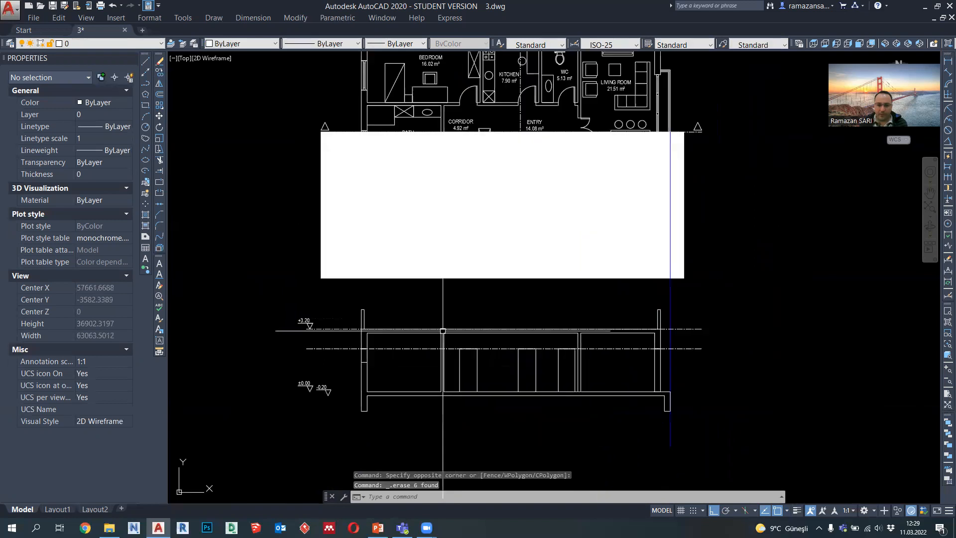
middle_drag(404, 335, 406, 361)
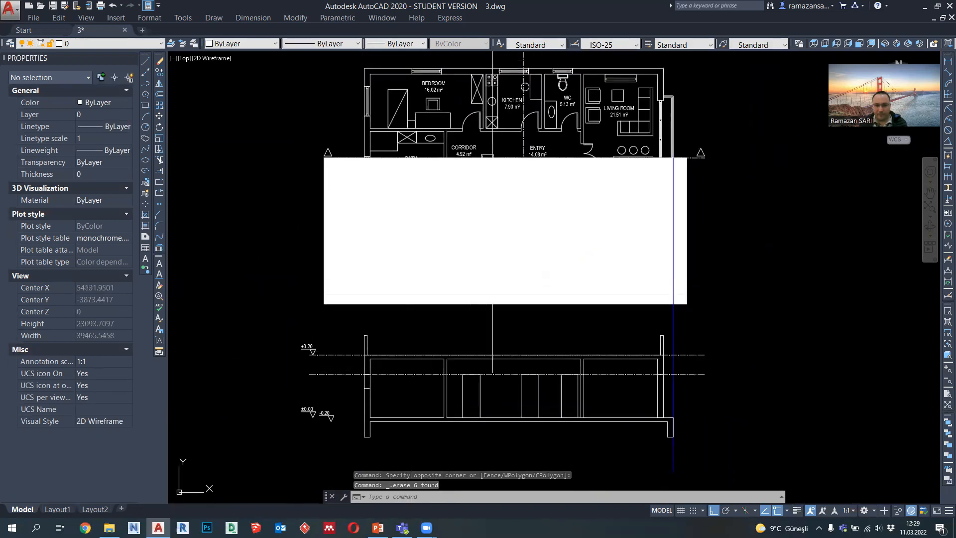
click(146, 84)
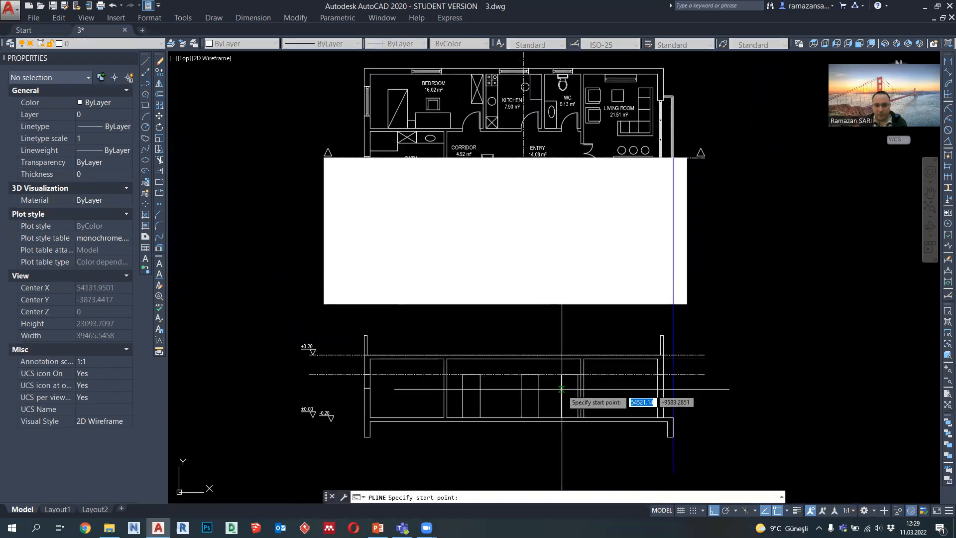
scroll(571, 410, up, 2)
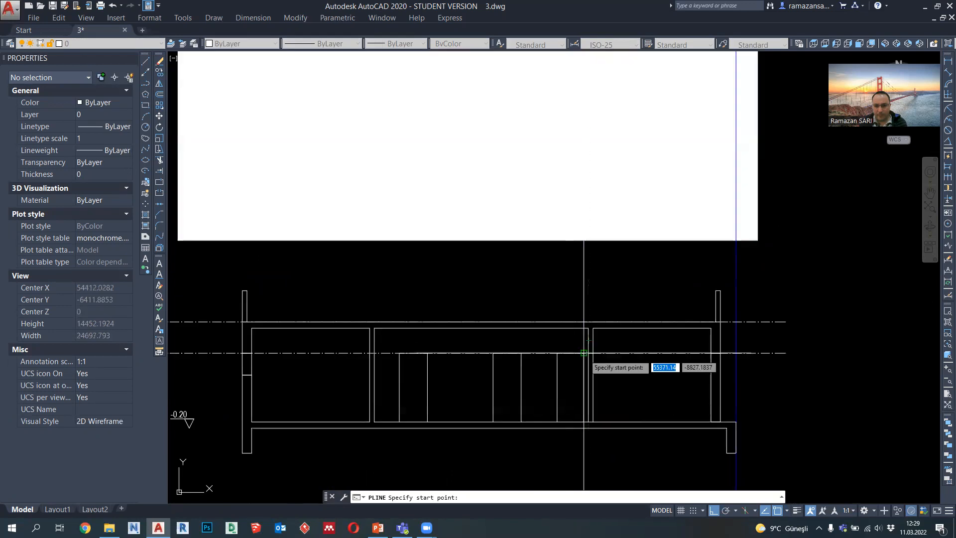
click(561, 375)
click(559, 387)
click(583, 422)
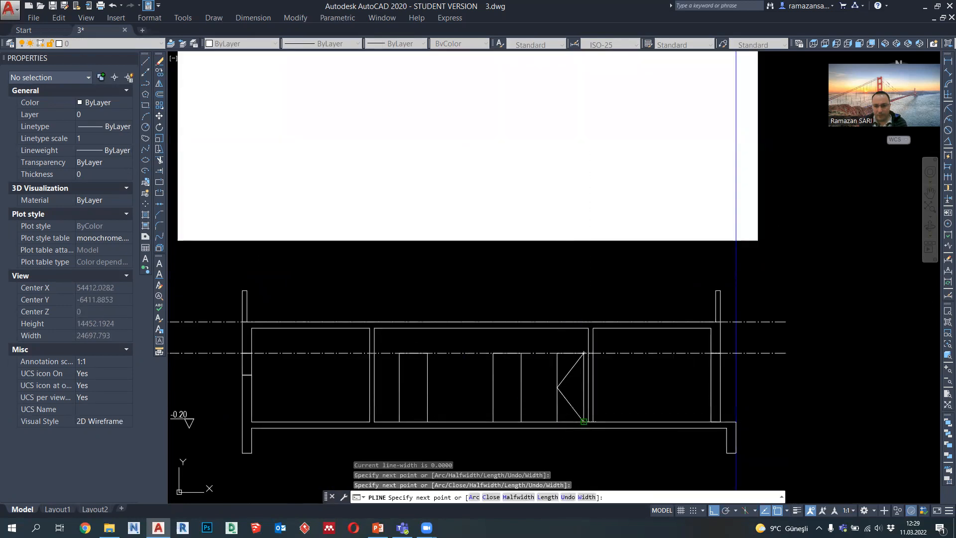
key(Escape)
Step: Give the rightmost door's swing symbol the dashed ACAD W100 linetype with a linetype scale of 20
scroll(568, 398, up, 4)
click(567, 399)
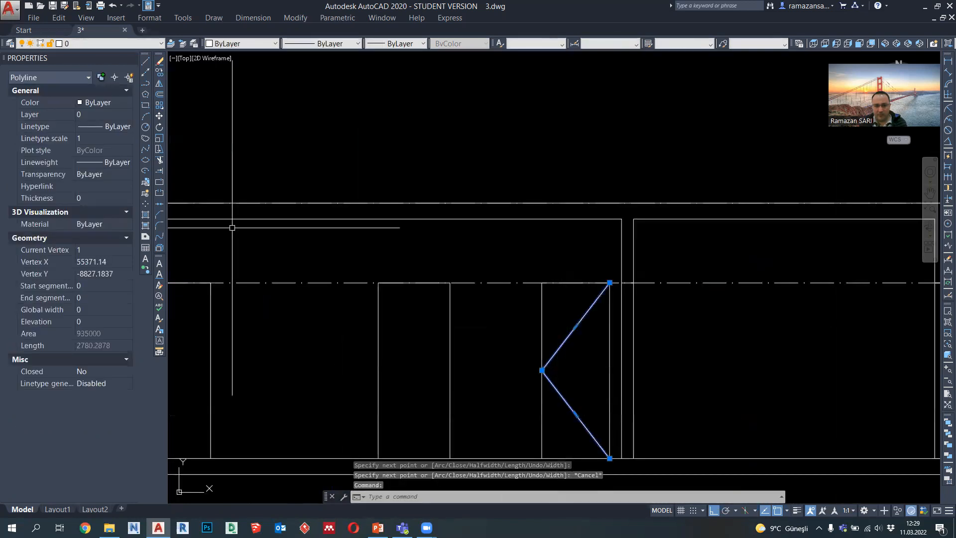
click(321, 43)
click(322, 70)
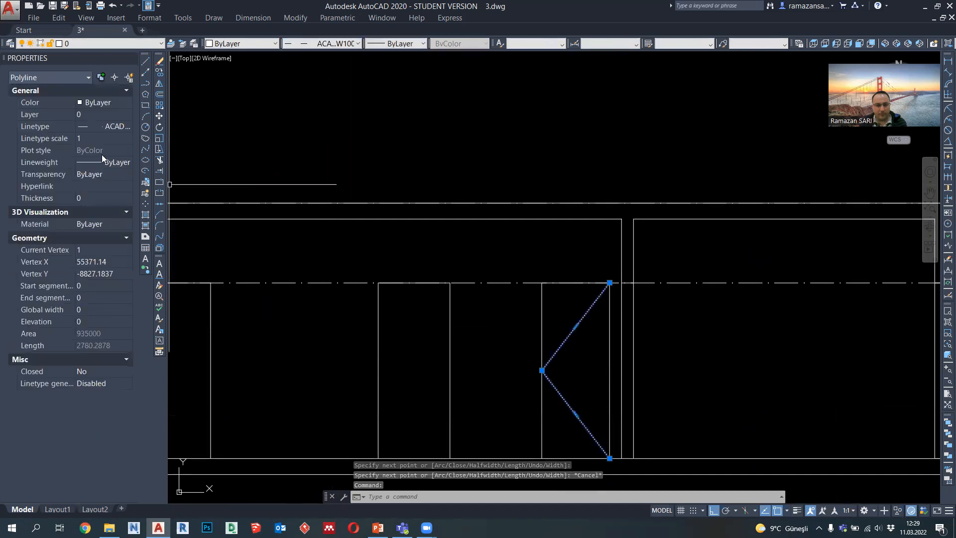
text(20)
key(Return)
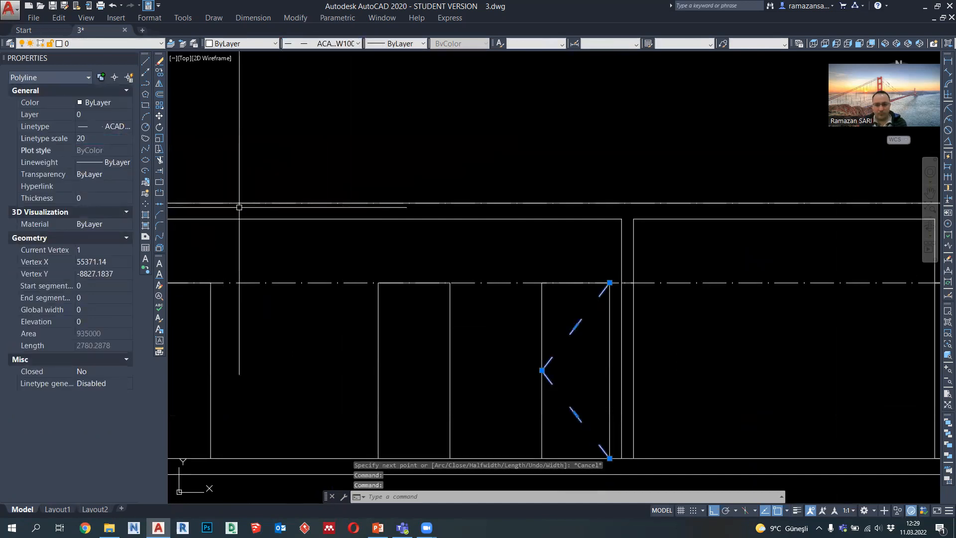
key(Escape)
Step: Draw a swing-symbol polyline in the middle door from its upper right corner through the left side's midpoint to the lower right corner
click(145, 85)
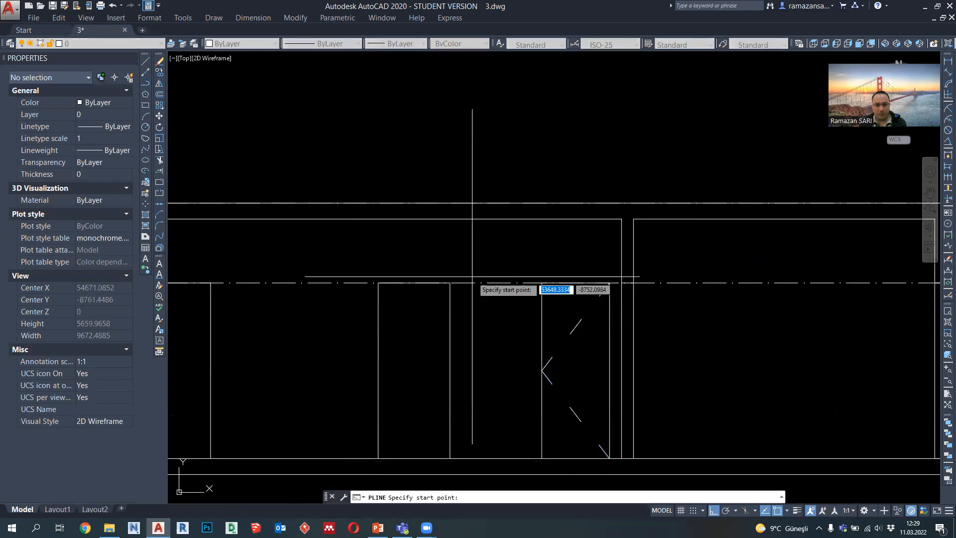
click(450, 282)
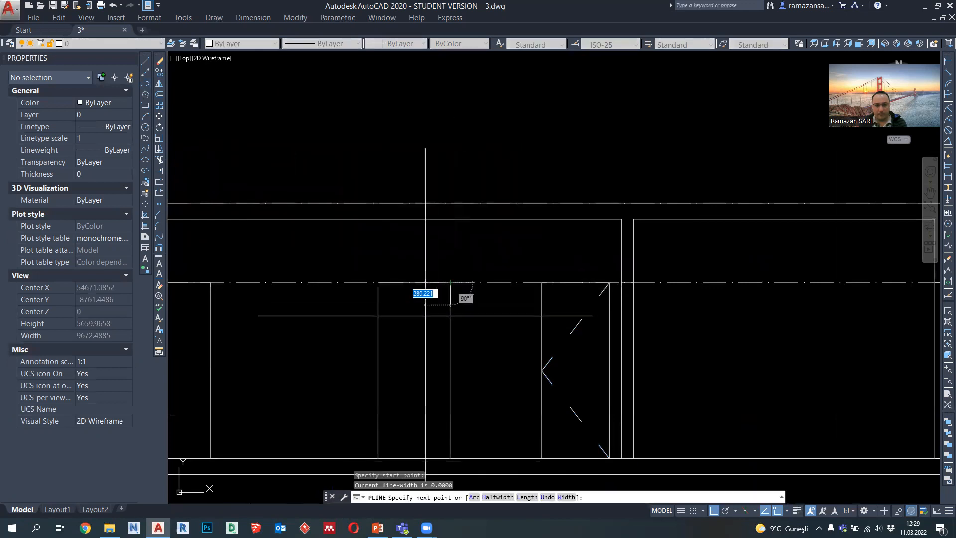
click(378, 370)
click(451, 459)
key(Escape)
Step: Match the middle door's swing symbol to the dashed properties of the rightmost door's swing symbol
scroll(498, 348, down, 3)
scroll(485, 382, up, 3)
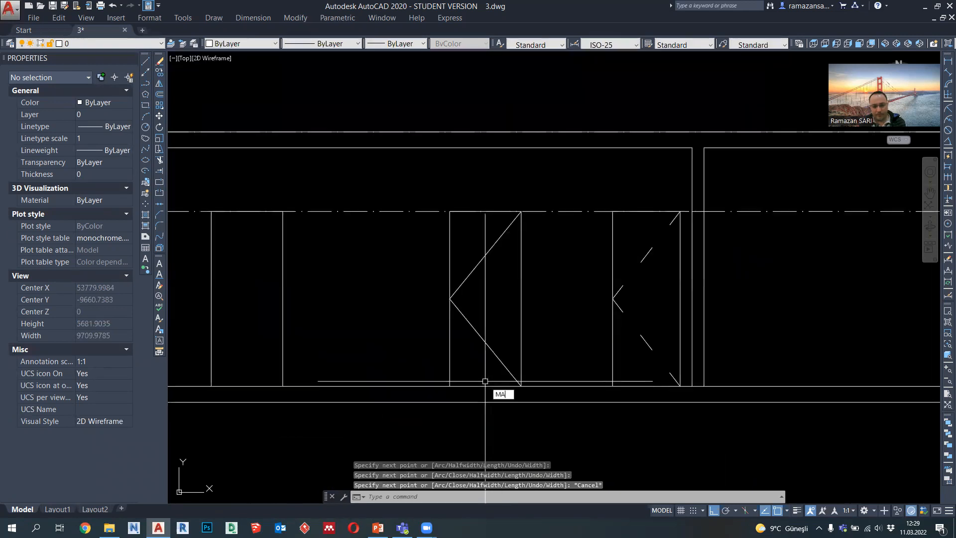
text(MA)
key(Return)
click(643, 340)
click(486, 341)
key(Escape)
Step: Copy the middle door's dashed swing symbol into the leftmost door, using the doors' upper right corners as reference points
click(158, 74)
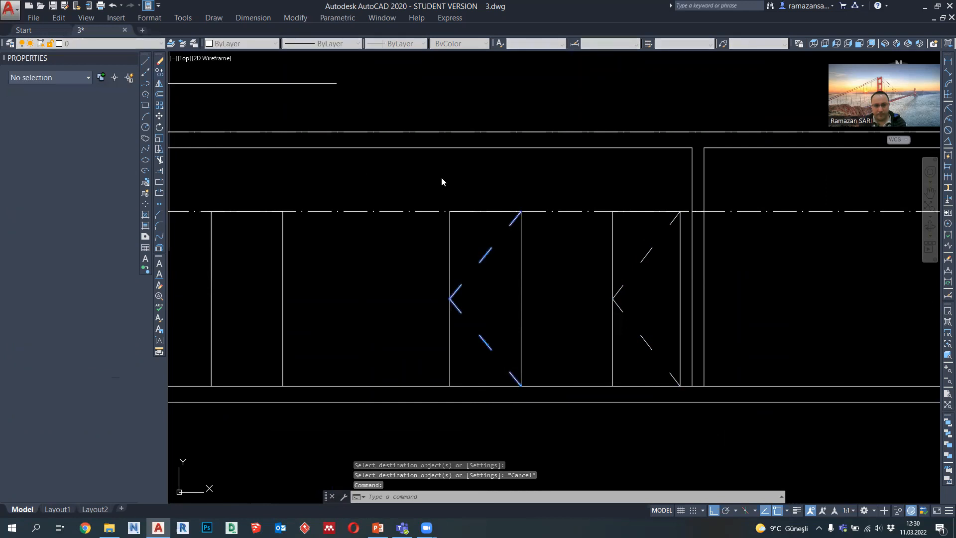
click(522, 211)
click(282, 211)
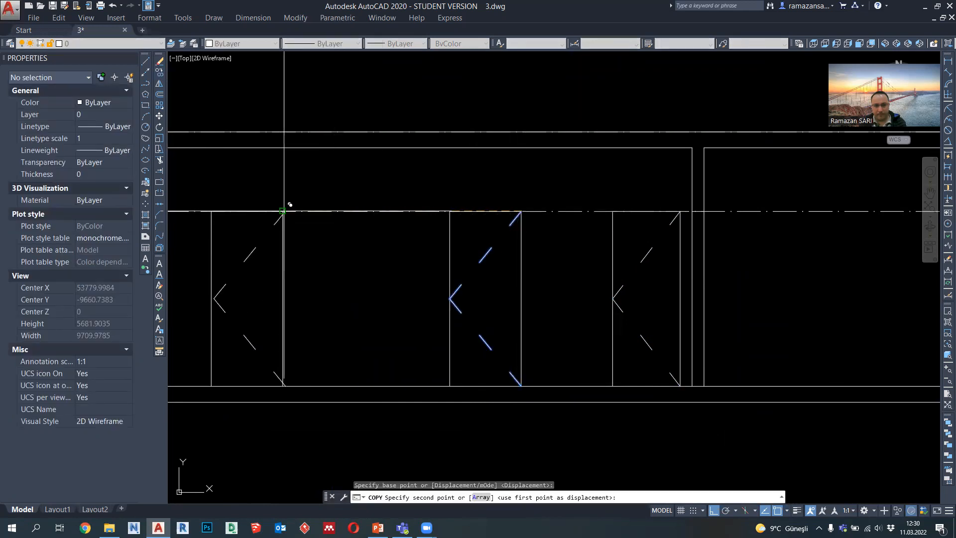
key(Escape)
Step: Set the lineweight of all three door outlines and their swing symbols to 0.09 mm
click(632, 341)
click(278, 284)
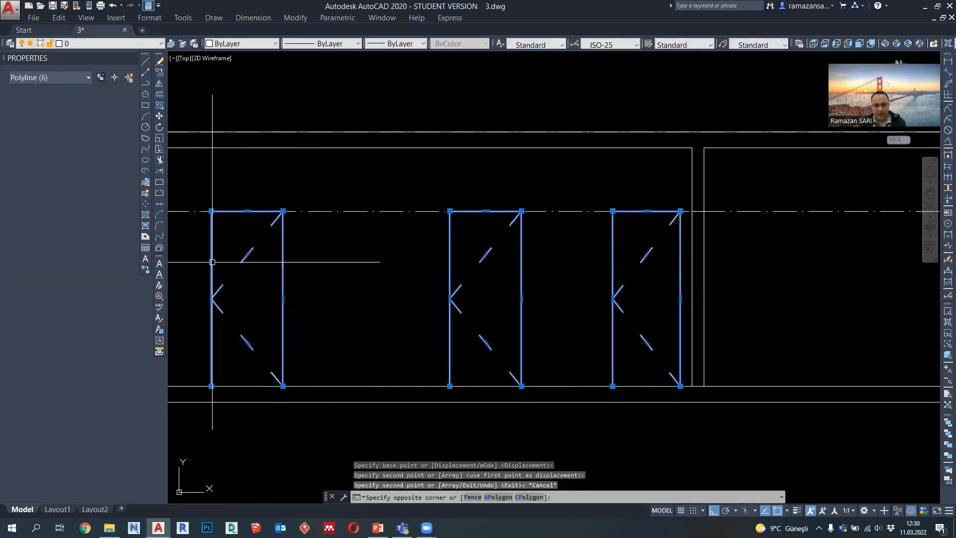
click(387, 43)
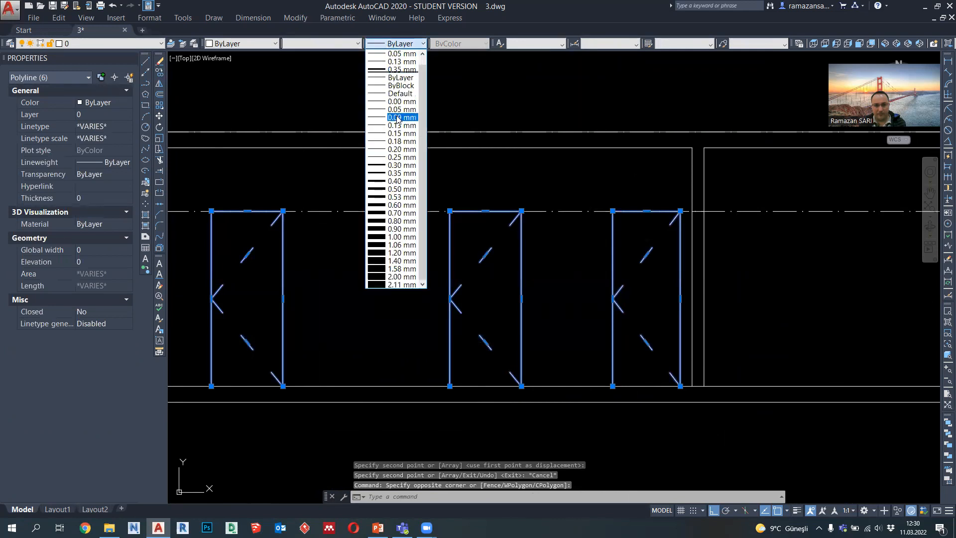
click(396, 118)
key(Escape)
Step: Draw a 100 by 100 square polyline in the left wall's window opening, starting at the midpoint of the opening's top edge
scroll(405, 267, down, 5)
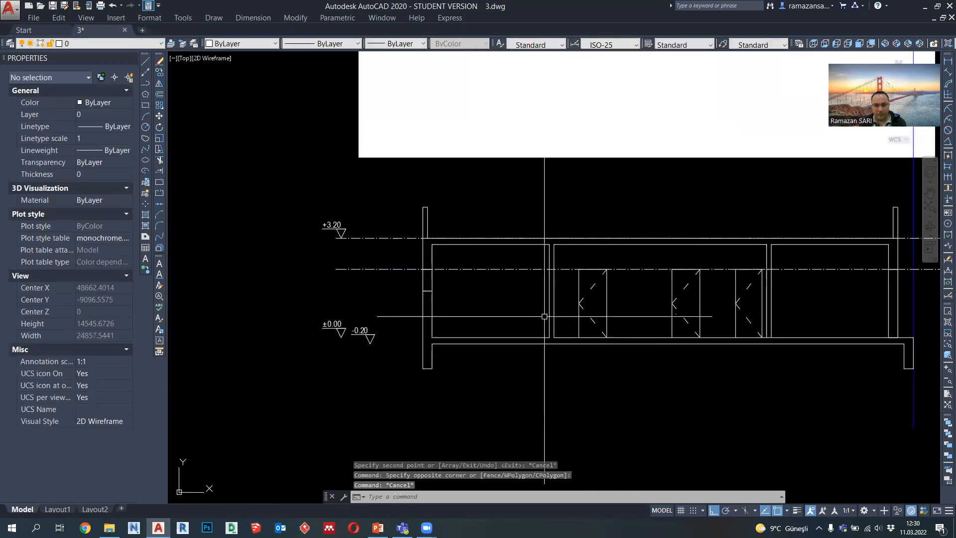
scroll(548, 319, up, 4)
scroll(239, 214, up, 3)
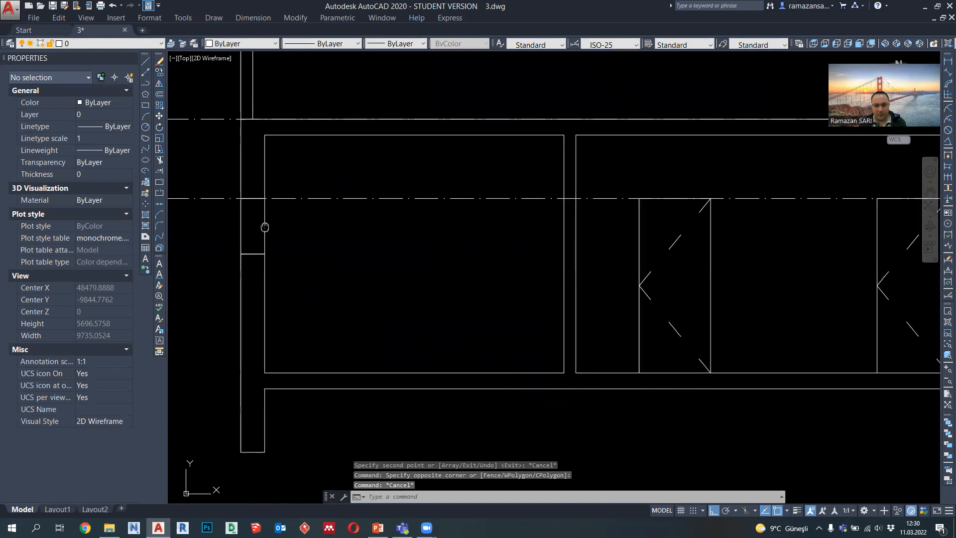
click(145, 84)
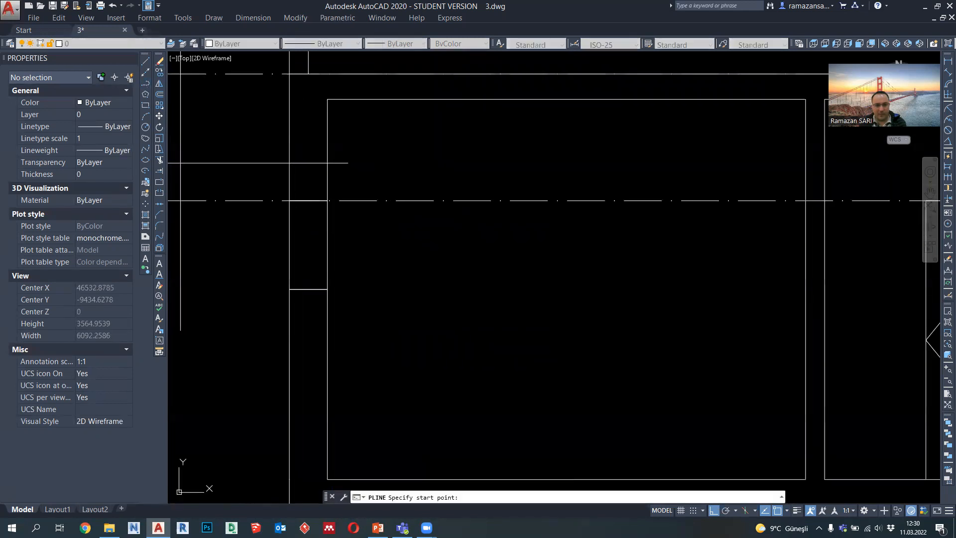
scroll(308, 218, up, 4)
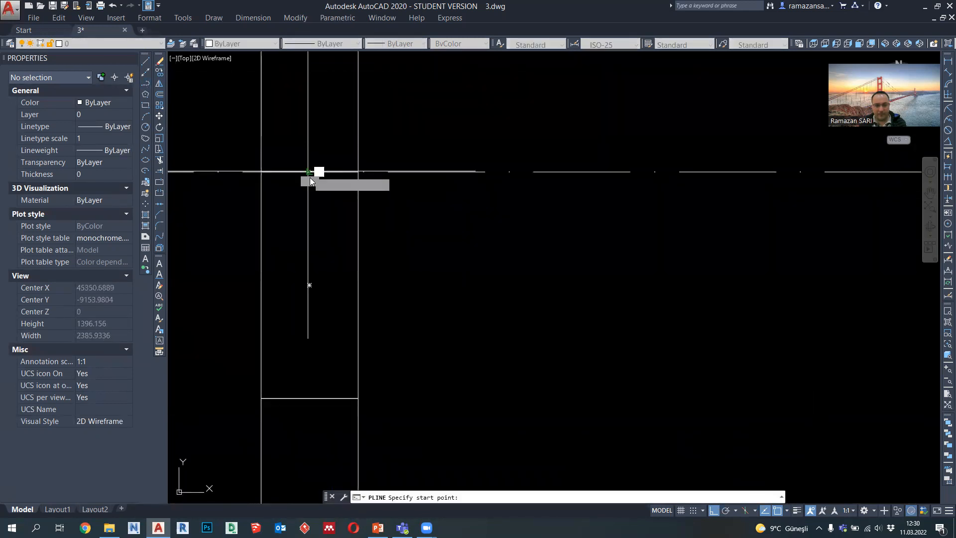
click(309, 172)
text(100)
key(Return)
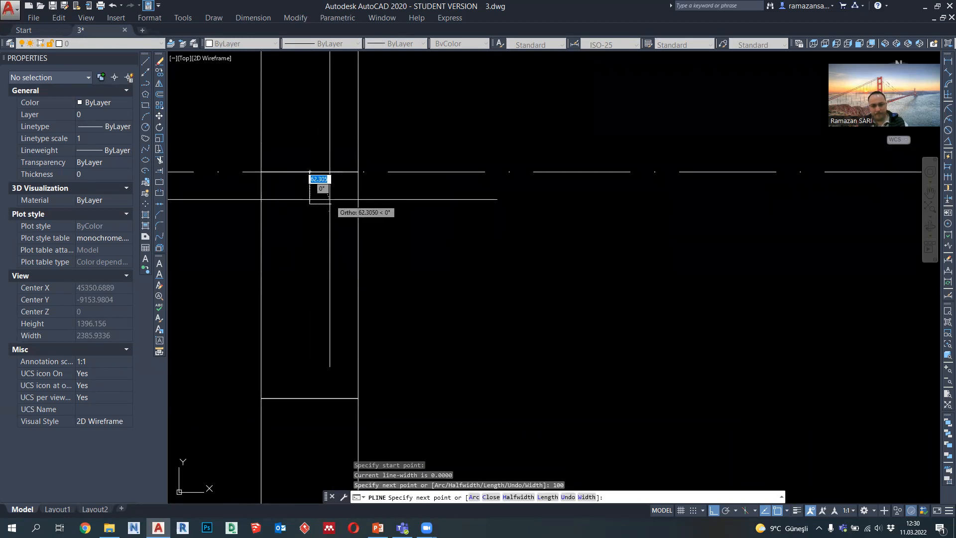
text(100)
key(Return)
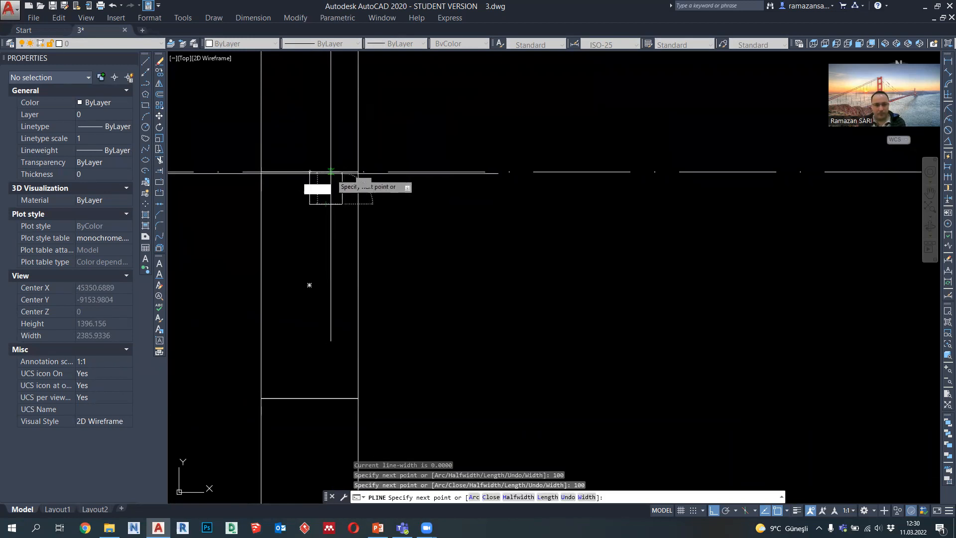
click(342, 172)
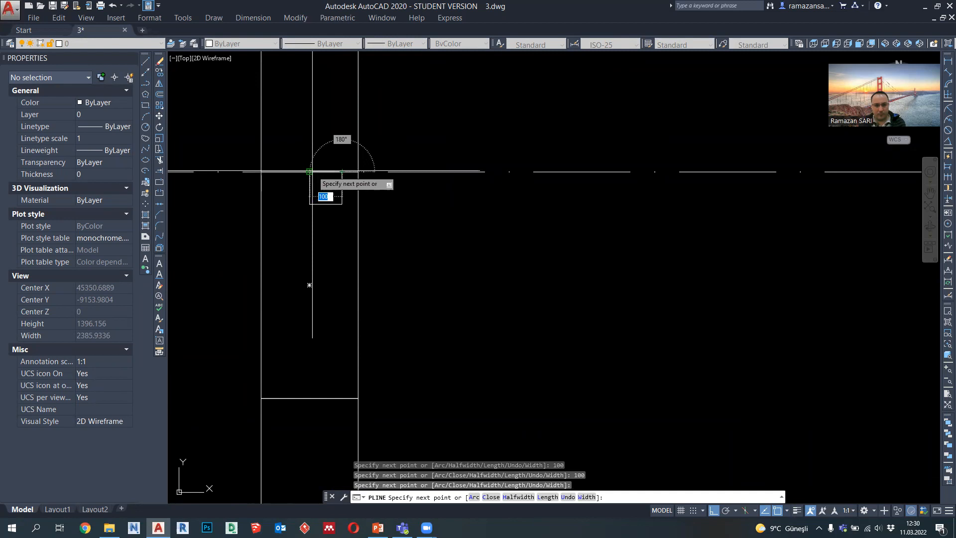
click(309, 172)
key(Escape)
Step: Move the small square by the midpoint of its top edge so it is centred under the window opening's top edge
text(m)
key(Return)
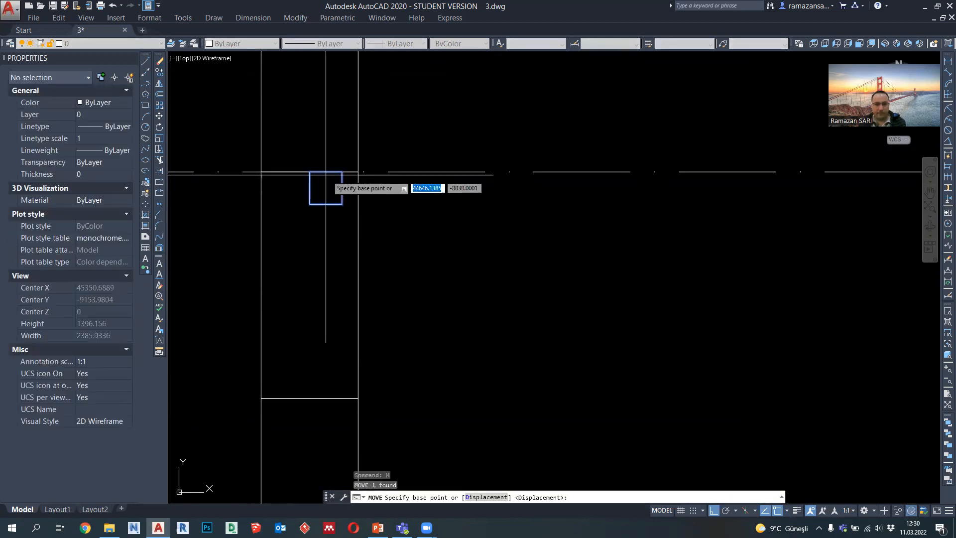
click(325, 172)
Step: Copy the small square straight down to the bottom edge of the left wall's window opening, using its lower right corner as base point
click(309, 203)
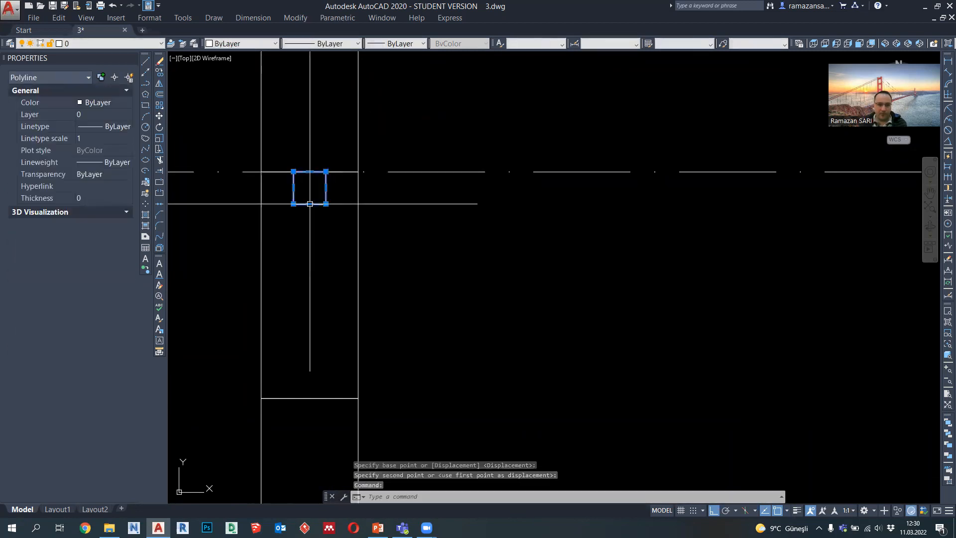
click(160, 73)
click(326, 203)
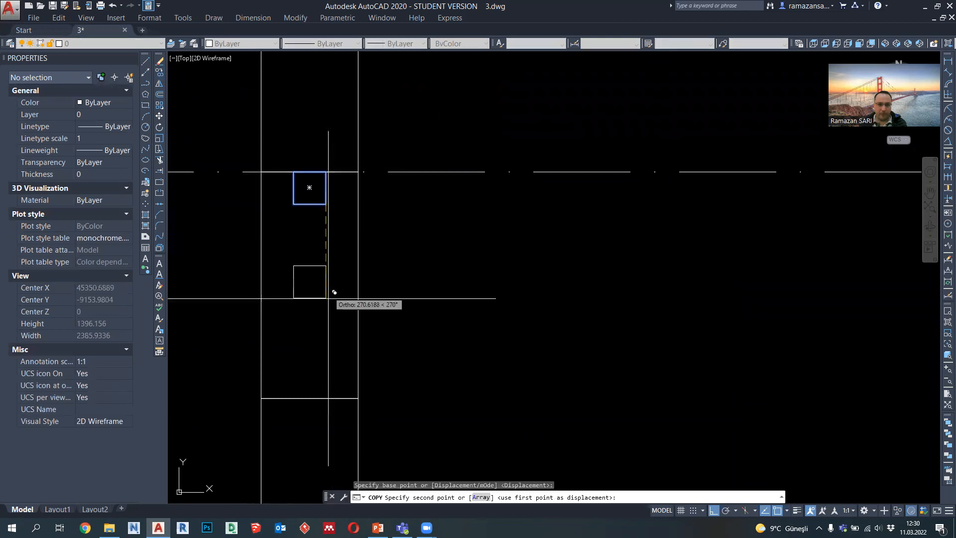
click(326, 398)
key(Escape)
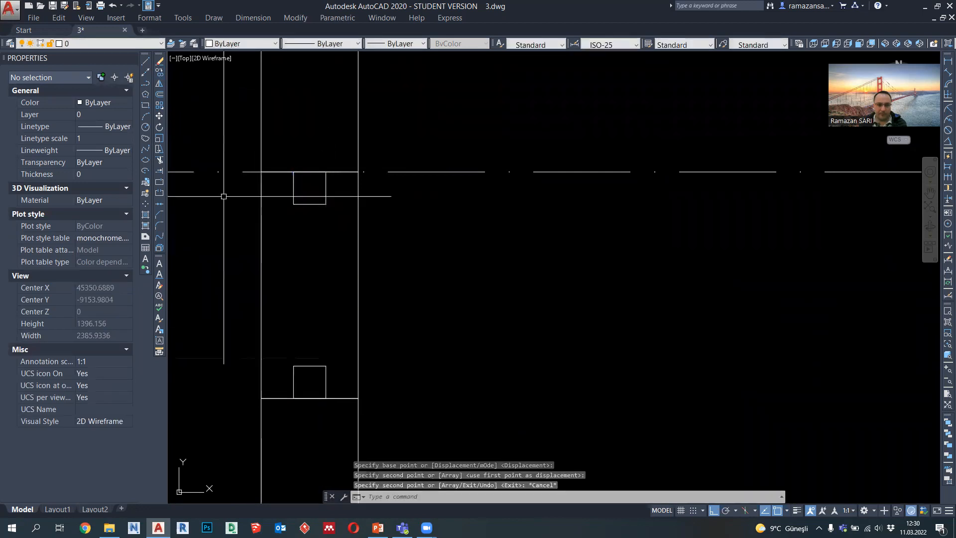
Step: Draw a vertical centre polyline in the left window, joining the facing edge midpoints of the two squares
click(145, 83)
click(310, 204)
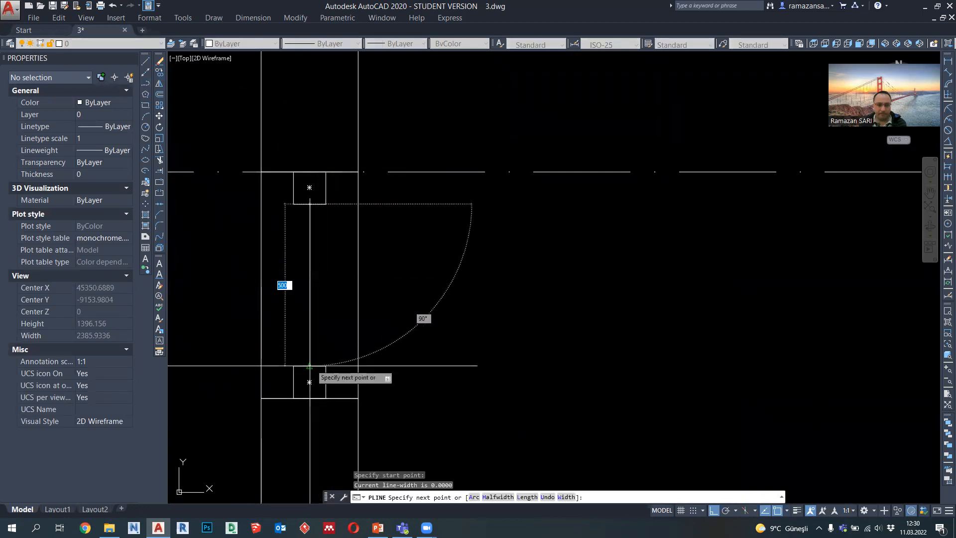
click(310, 366)
key(Escape)
Step: Set the lineweight of the left window's two squares and centre line to 0.18 mm
click(333, 378)
click(309, 215)
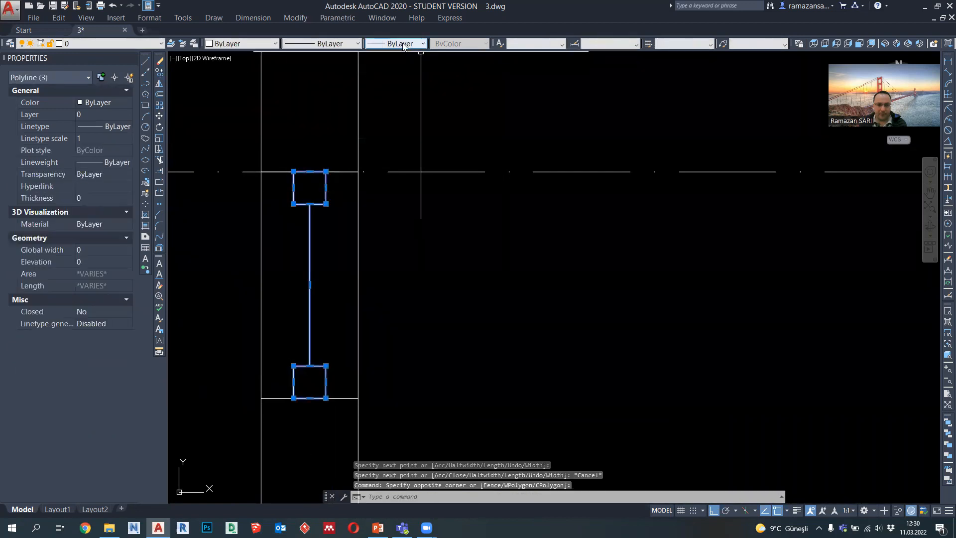
click(404, 45)
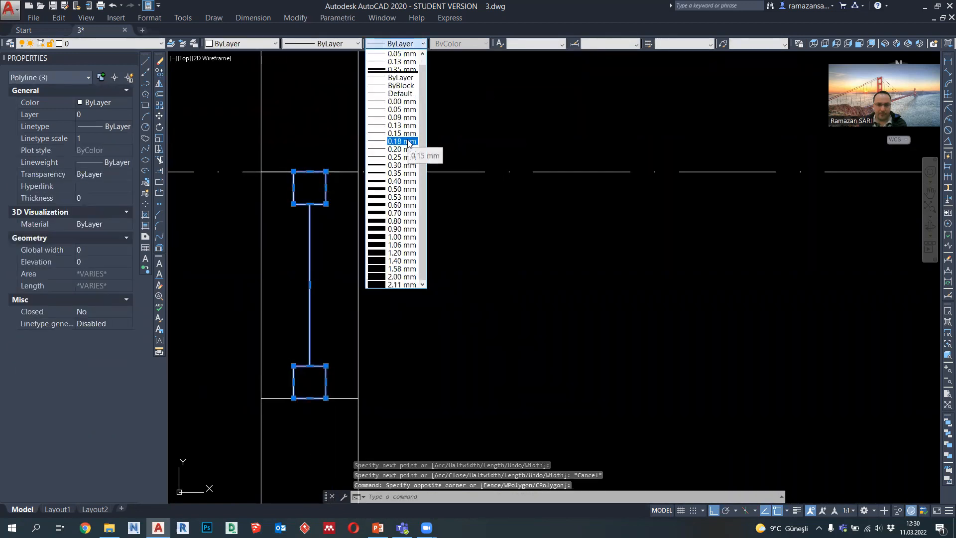
click(402, 141)
key(Escape)
Step: Draw vertical polylines joining the facing right and left corners of the left window's two squares
text(pl)
key(Return)
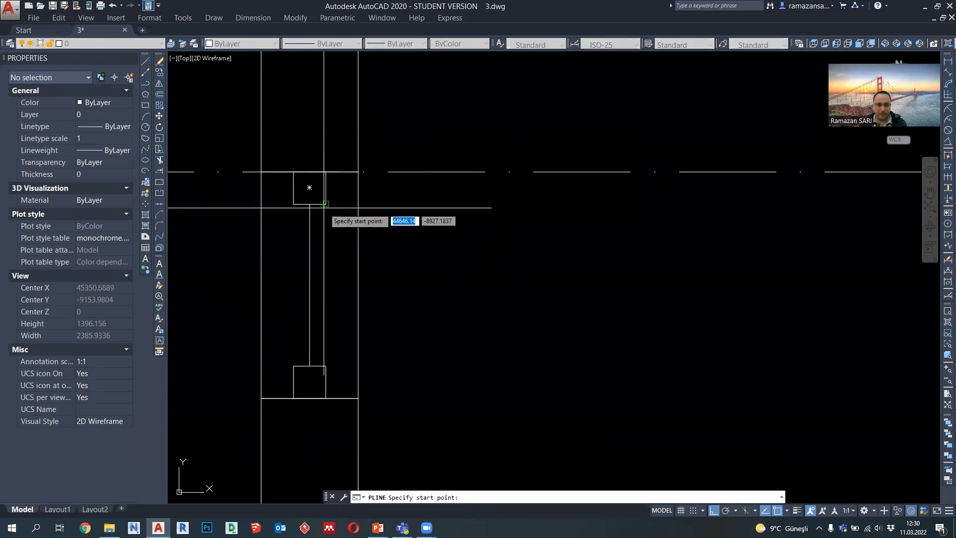
click(294, 366)
click(293, 205)
key(Return)
Step: Set the lineweight of the left window's two outer vertical lines to 0.09 mm
click(296, 227)
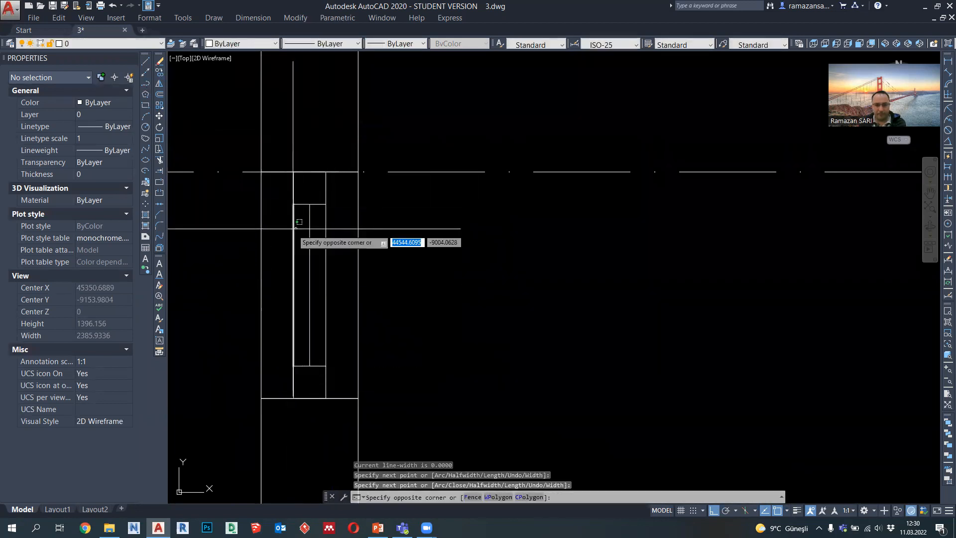
click(324, 224)
click(398, 43)
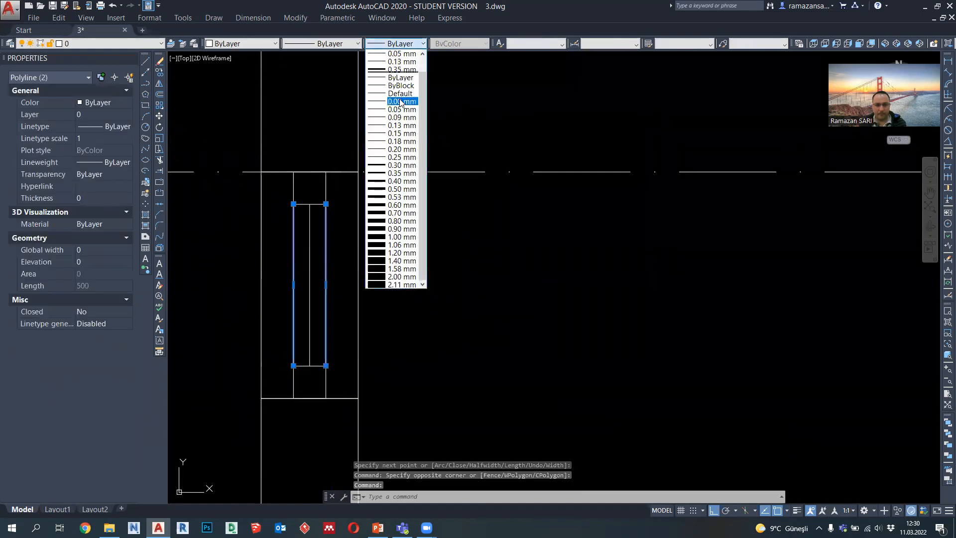
click(401, 118)
scroll(321, 238, down, 6)
key(Escape)
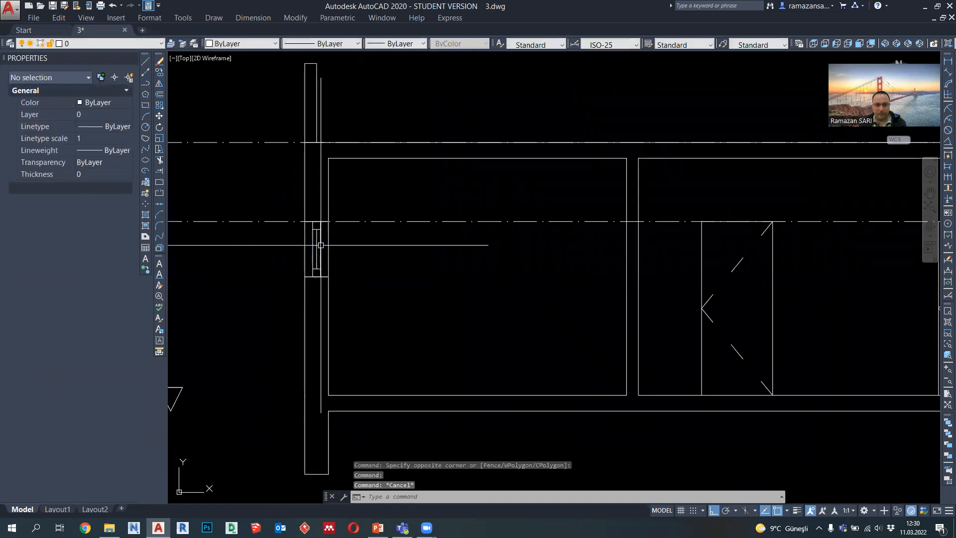
Step: Draw a 100 by 100 square polyline in the right wall's opening, starting at the midpoint of the opening's top edge
scroll(381, 264, down, 2)
middle_drag(716, 325, 492, 293)
mouse_move(845, 295)
middle_down()
mouse_move(611, 296)
mouse_move(610, 283)
middle_up()
scroll(615, 293, up, 2)
click(146, 84)
scroll(598, 165, up, 4)
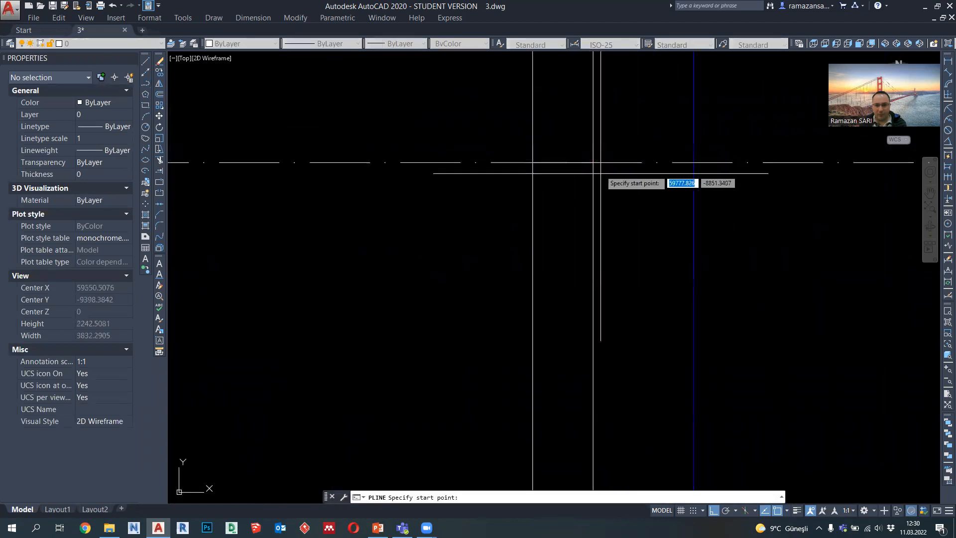
click(566, 162)
text(100)
key(Return)
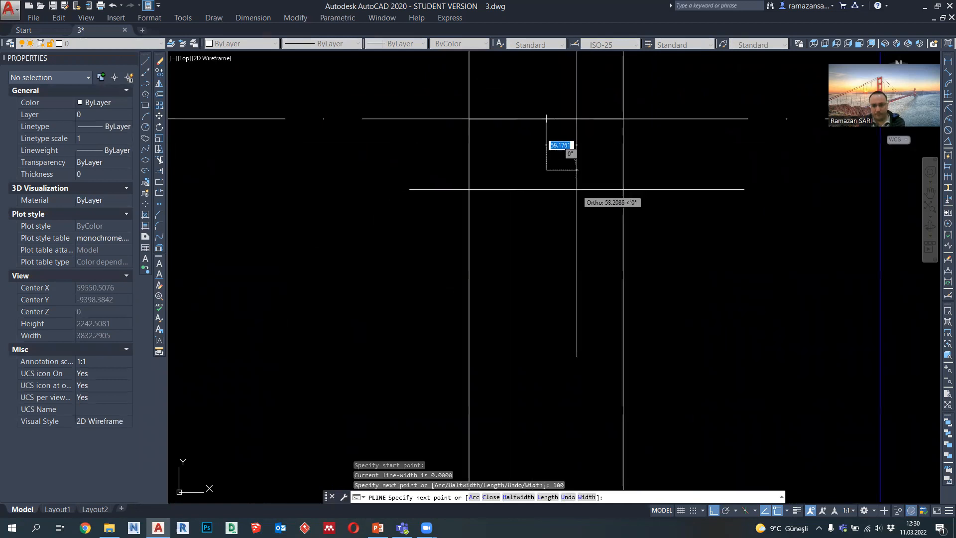
text(100)
key(Return)
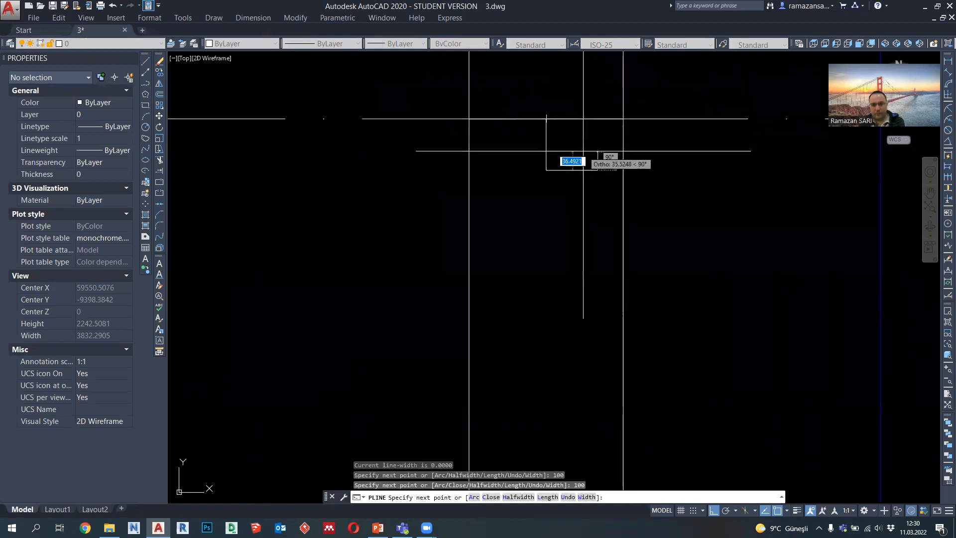
click(597, 119)
click(546, 118)
key(Escape)
Step: Move the new square by the midpoint of its top edge so it is centred under the right opening's top edge
click(546, 144)
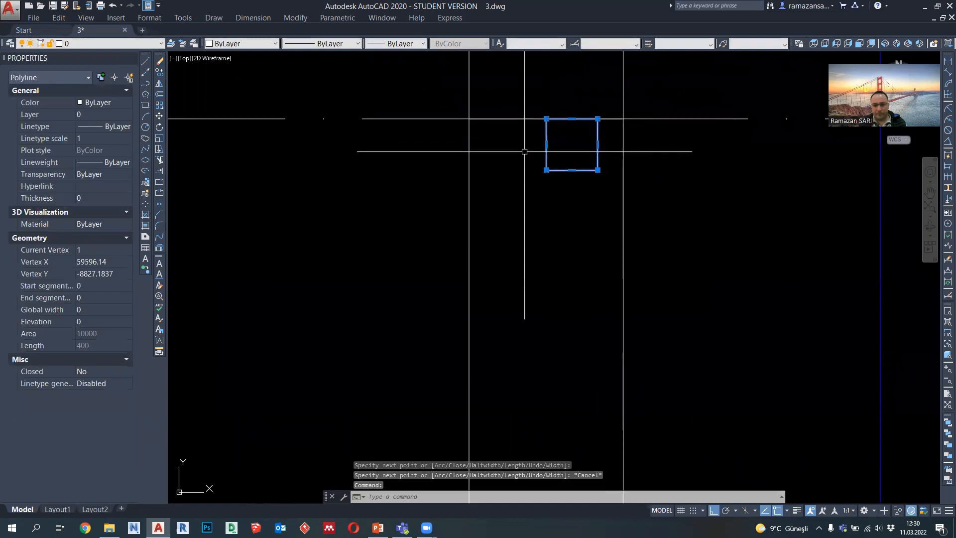
key(Return)
click(571, 118)
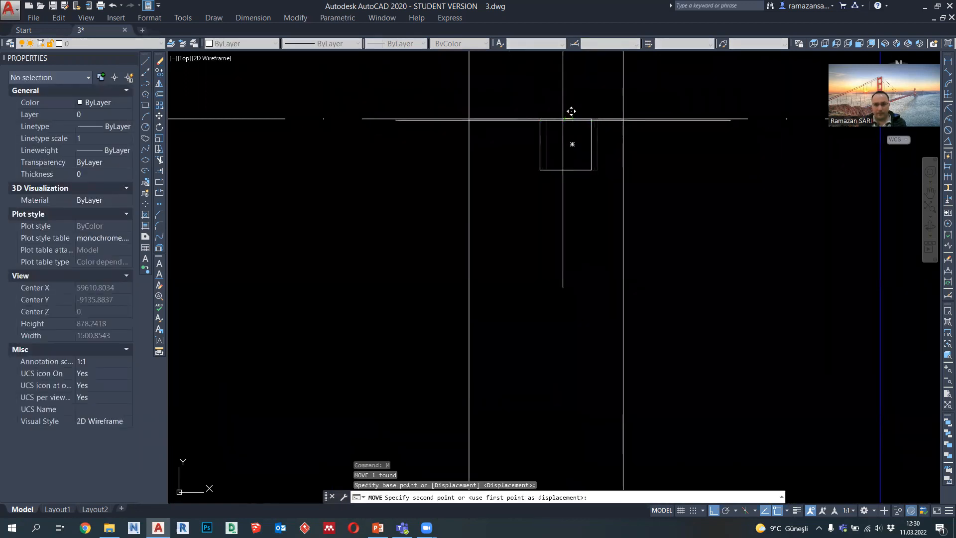
click(546, 119)
Step: Set the lineweight of the right opening's square to 0.18 mm
click(572, 145)
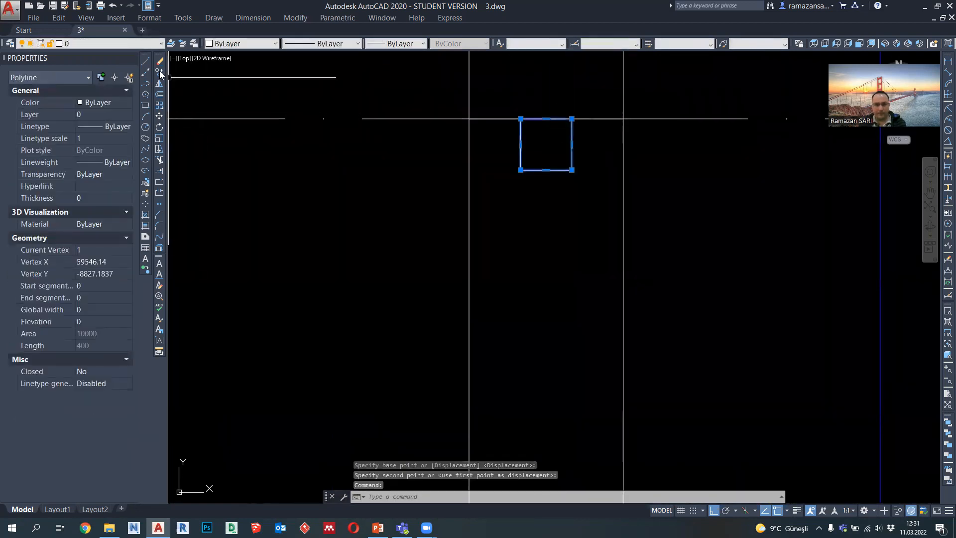
click(378, 46)
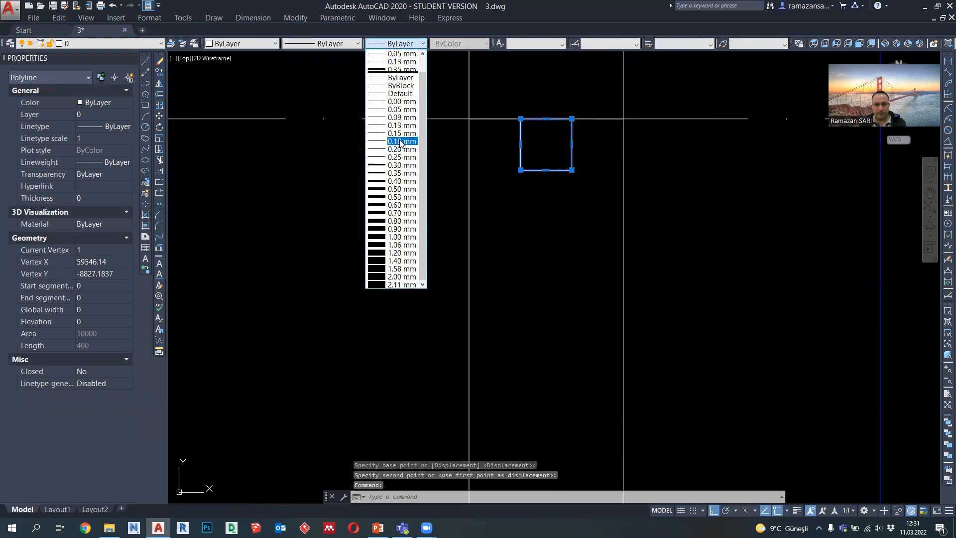
click(401, 141)
Step: Copy the square straight down to the bottom of the right wall's opening, using its lower right corner as base point
text(co)
key(Return)
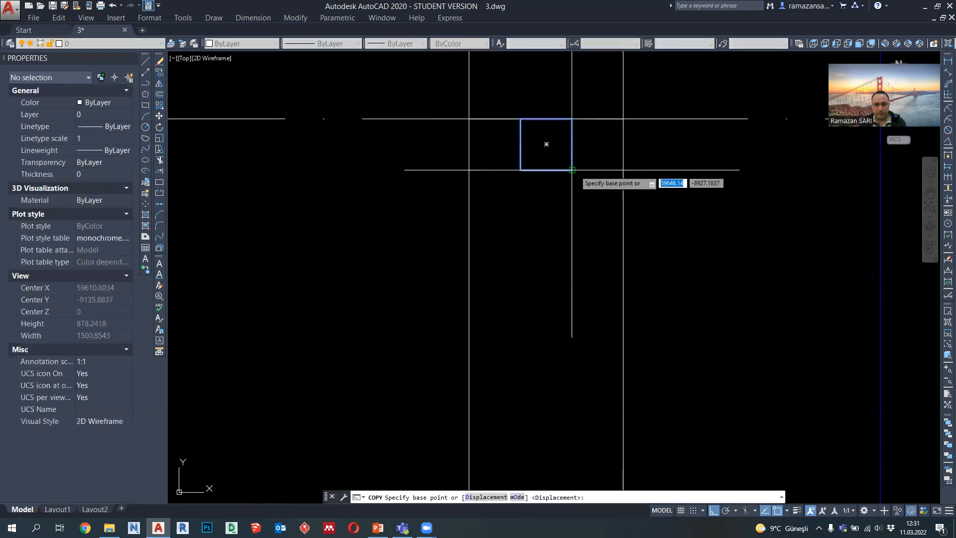
click(572, 170)
scroll(572, 170, down, 5)
click(573, 434)
key(Escape)
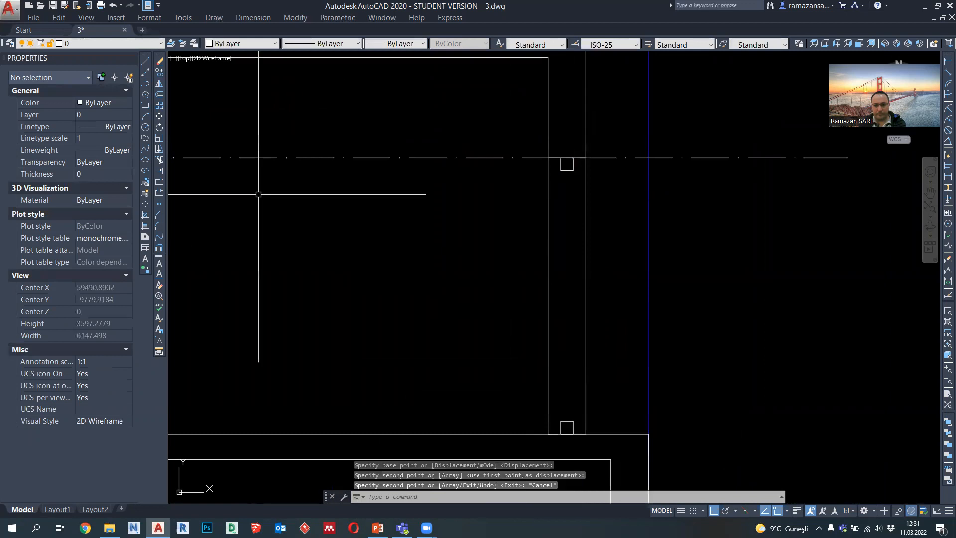
Step: Draw a vertical centre polyline between the facing edge midpoints of the right opening's two squares and assign it a thin lineweight
click(145, 84)
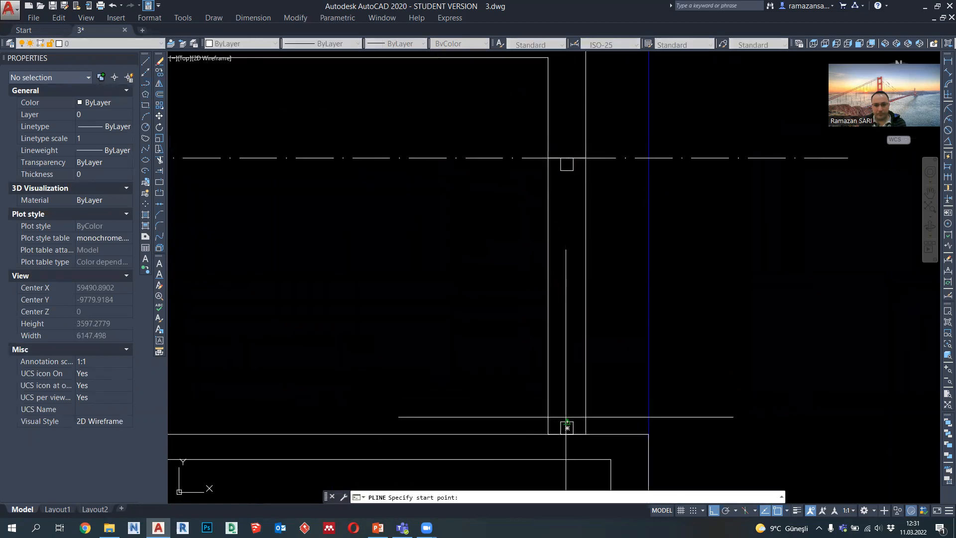
click(567, 421)
click(567, 171)
key(Escape)
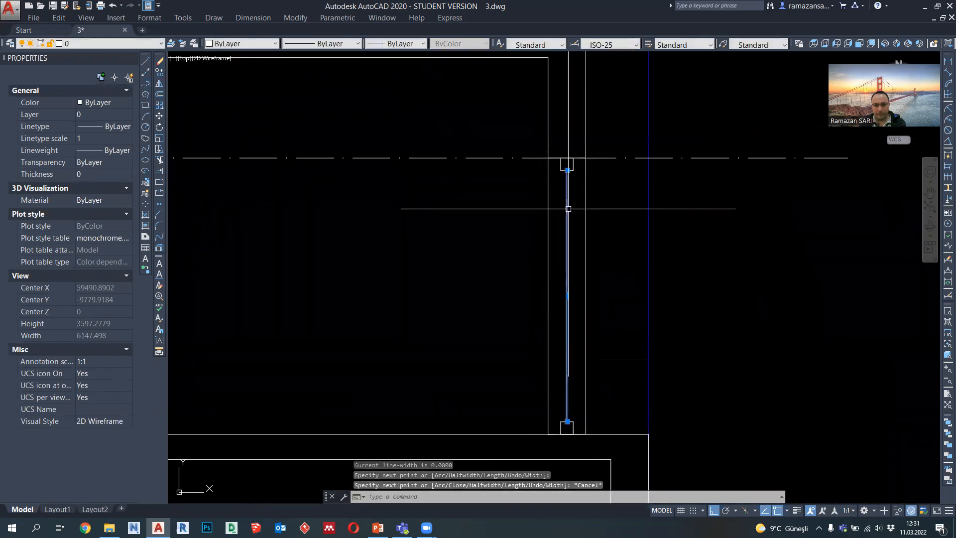
click(399, 43)
click(408, 149)
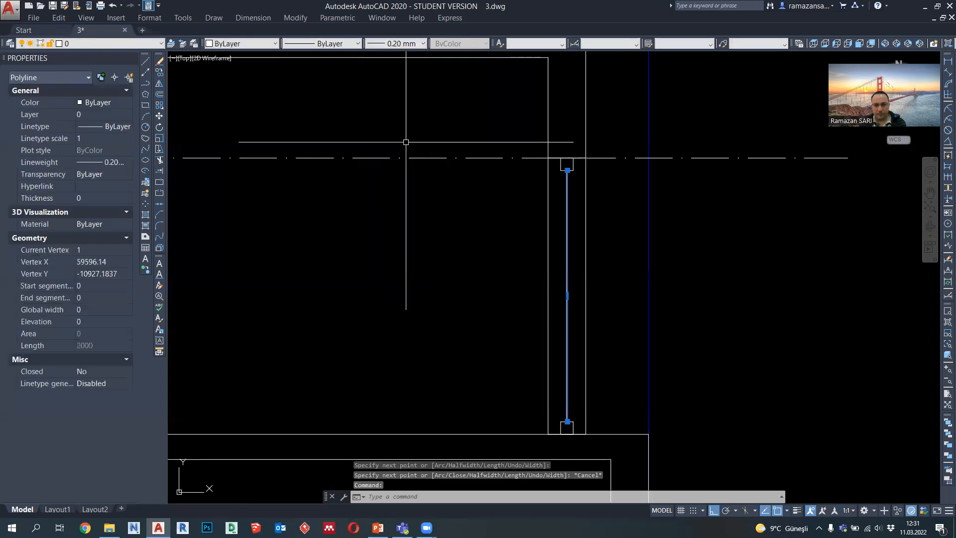
click(404, 43)
click(405, 162)
key(Escape)
Step: Draw a vertical polyline joining the facing right corners of the right opening's two squares
click(145, 83)
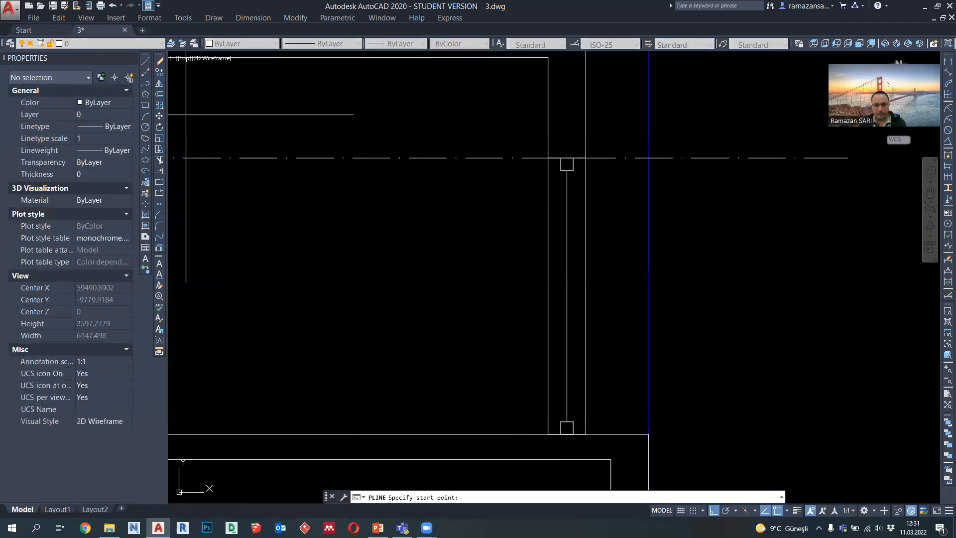
click(573, 171)
click(574, 421)
key(Return)
key(Return)
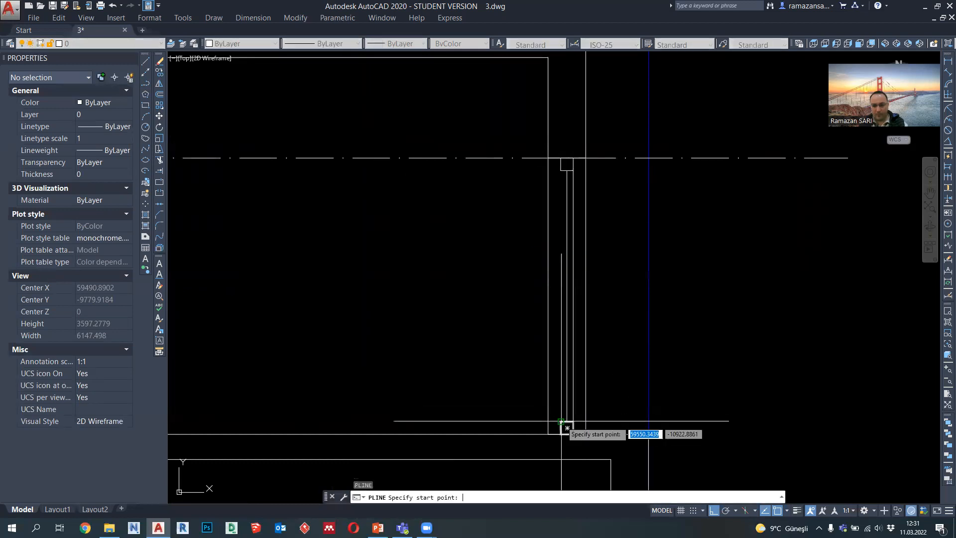
click(561, 171)
key(Return)
Step: Set the lineweight of the right window's right-hand vertical line to 0.09 mm
click(566, 185)
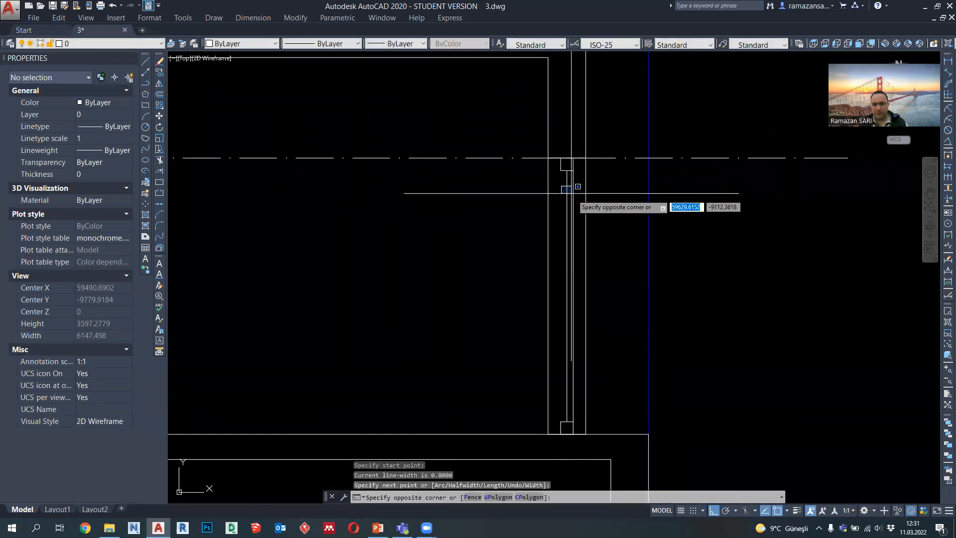
click(572, 193)
click(572, 206)
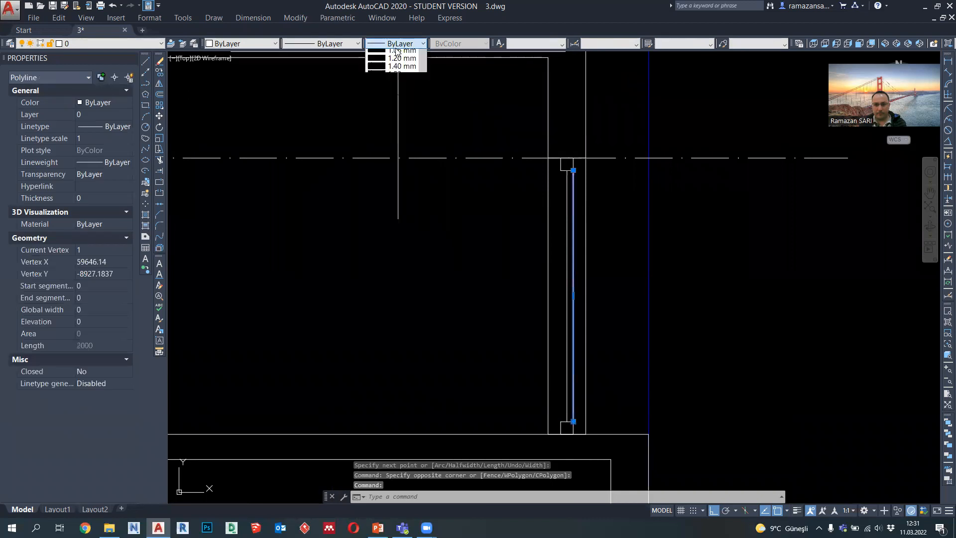
click(407, 117)
Step: Copy the thin right-hand vertical line to the left corners of the right window's squares
click(159, 72)
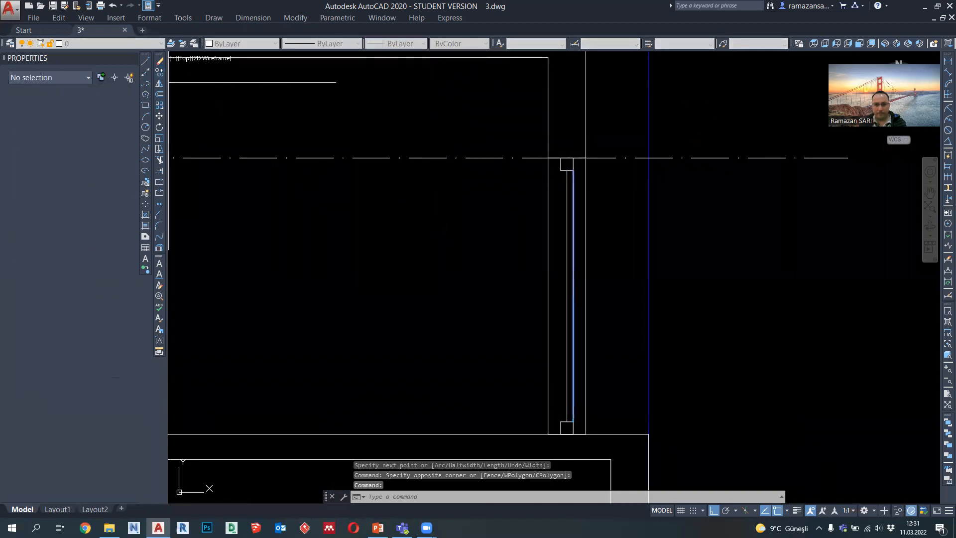
click(573, 170)
click(566, 163)
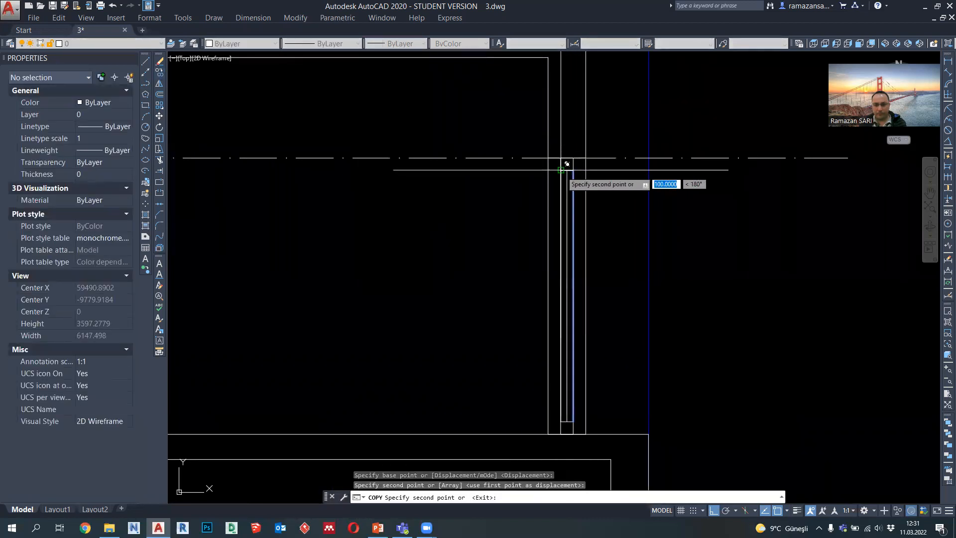
key(Escape)
Step: Draw a horizontal polyline from the tip of the ±0.00 level marker to the outer face of the left wall
scroll(571, 182, down, 1)
middle_drag(567, 194, 574, 233)
scroll(578, 237, down, 1)
middle_drag(574, 284, 588, 286)
scroll(628, 333, up, 1)
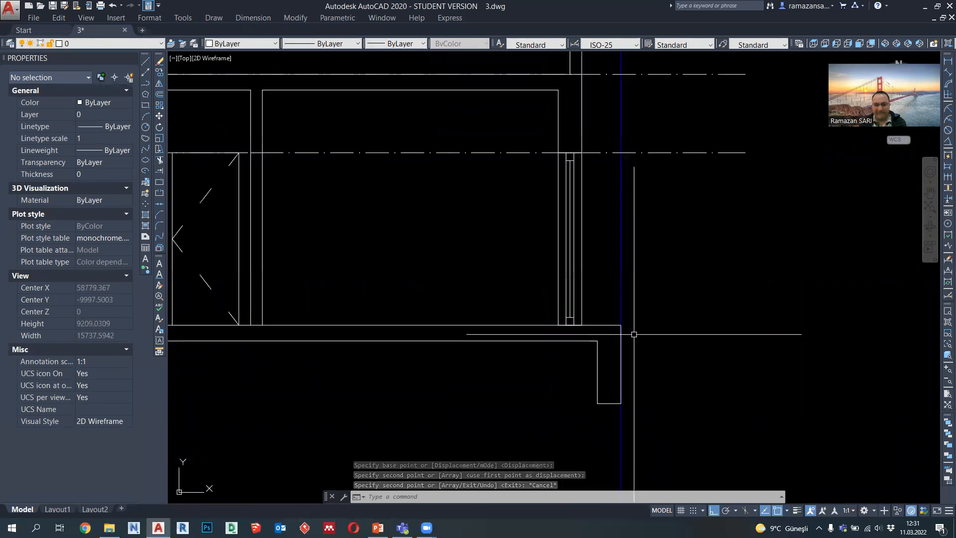
scroll(634, 334, down, 1)
middle_drag(565, 329, 704, 325)
scroll(704, 324, down, 1)
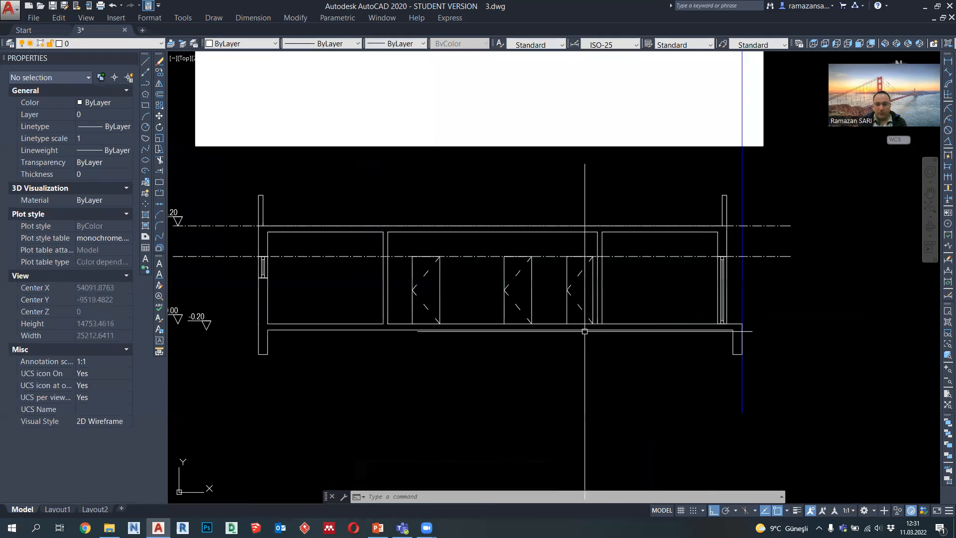
middle_drag(585, 330, 725, 334)
scroll(307, 337, up, 1)
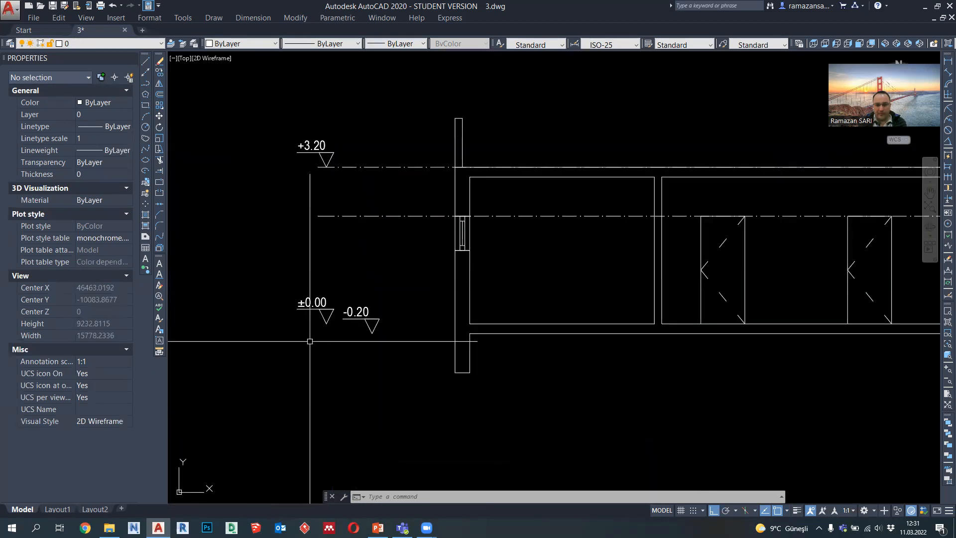
click(146, 83)
scroll(363, 344, up, 1)
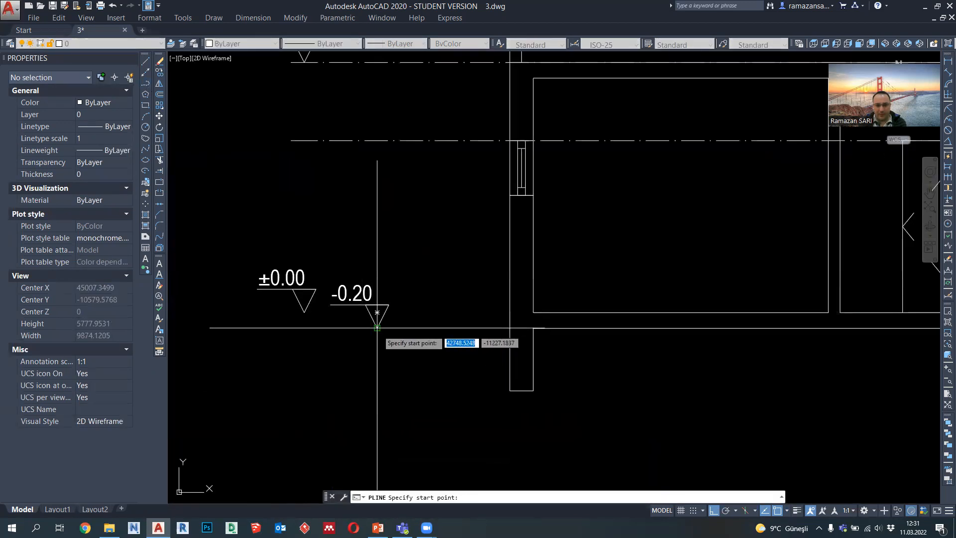
click(304, 313)
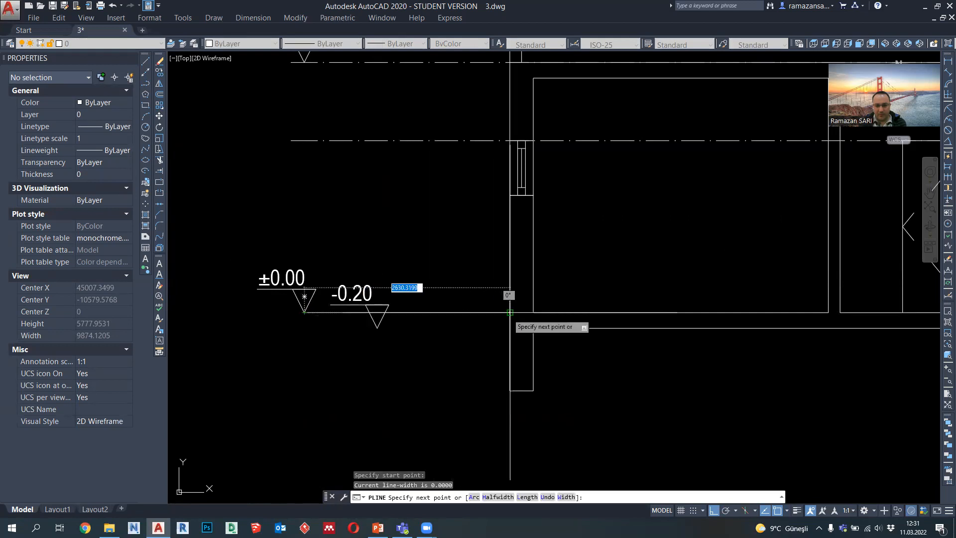
click(510, 312)
key(Escape)
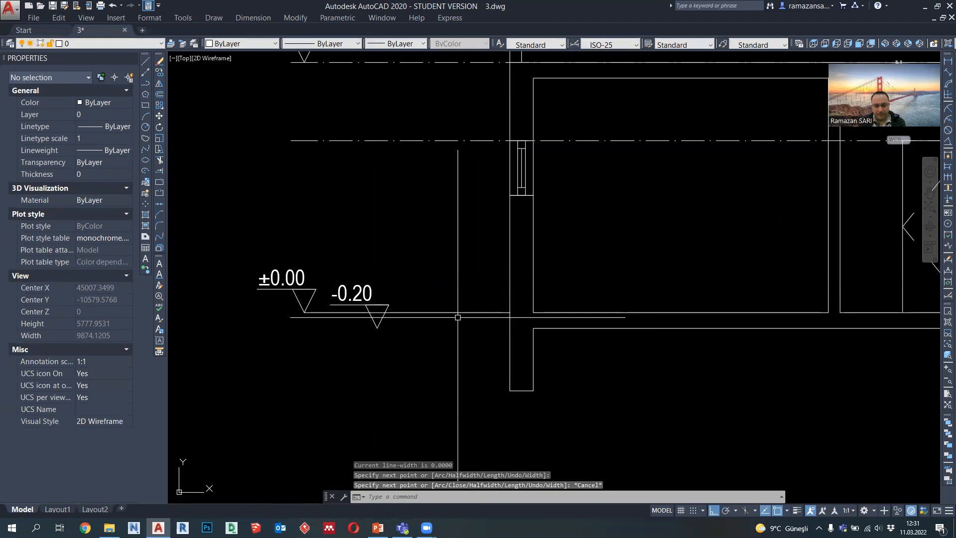
Step: Match the new ±0.00 level line's properties to the dash-dot line at the window's top level
text(MA)
key(Return)
click(427, 140)
click(434, 312)
key(Escape)
Step: Copy the ±0.00 dash-dot level line so it starts at the floor slab's outer right corner
click(433, 315)
click(426, 303)
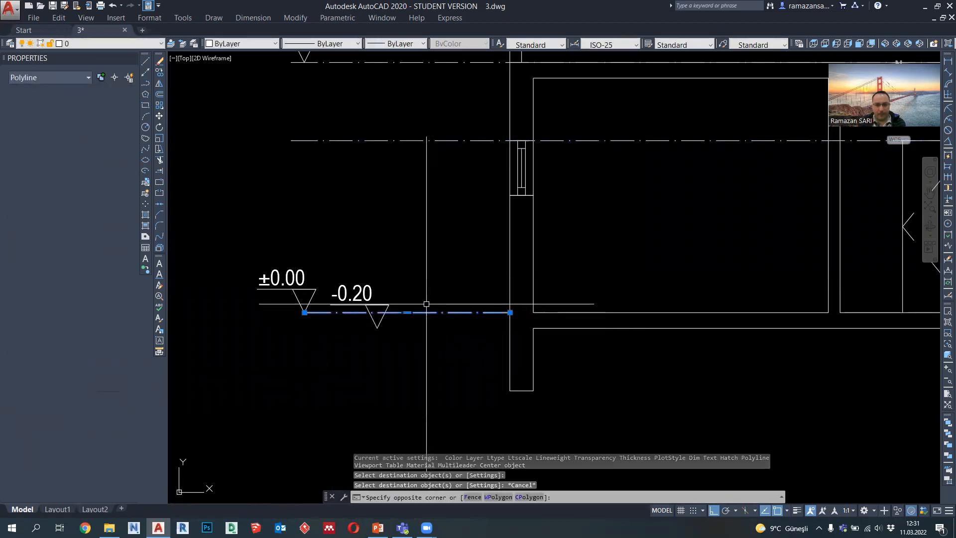
click(160, 72)
click(304, 312)
scroll(302, 311, down, 5)
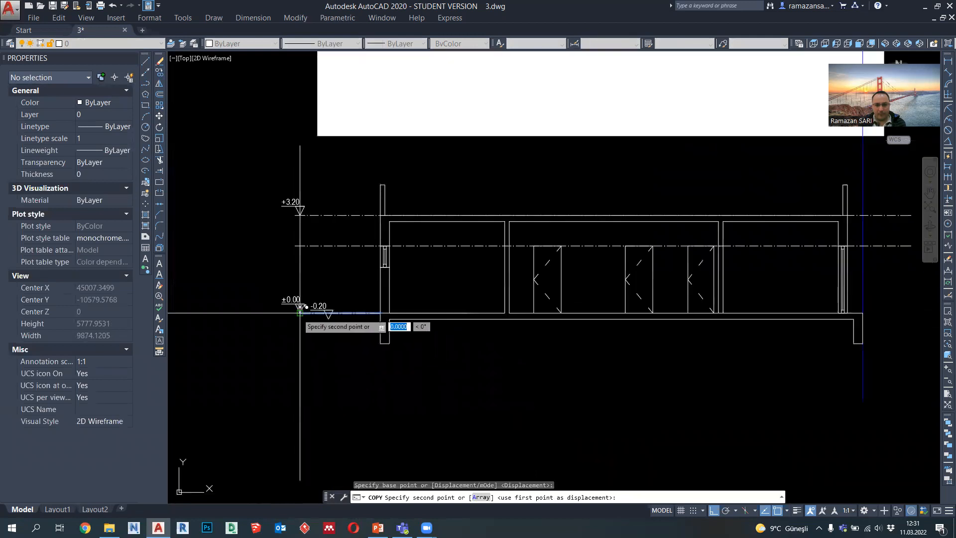
click(862, 313)
key(Escape)
Step: Copy the left ±0.00 dash-dot line up to the window's top level and the +3.20 roof level
middle_drag(882, 333, 819, 352)
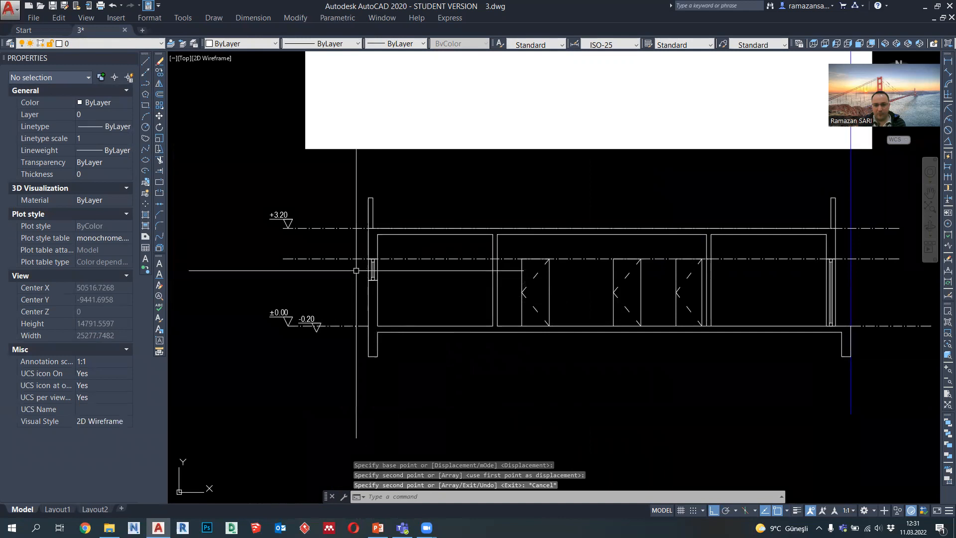
click(329, 325)
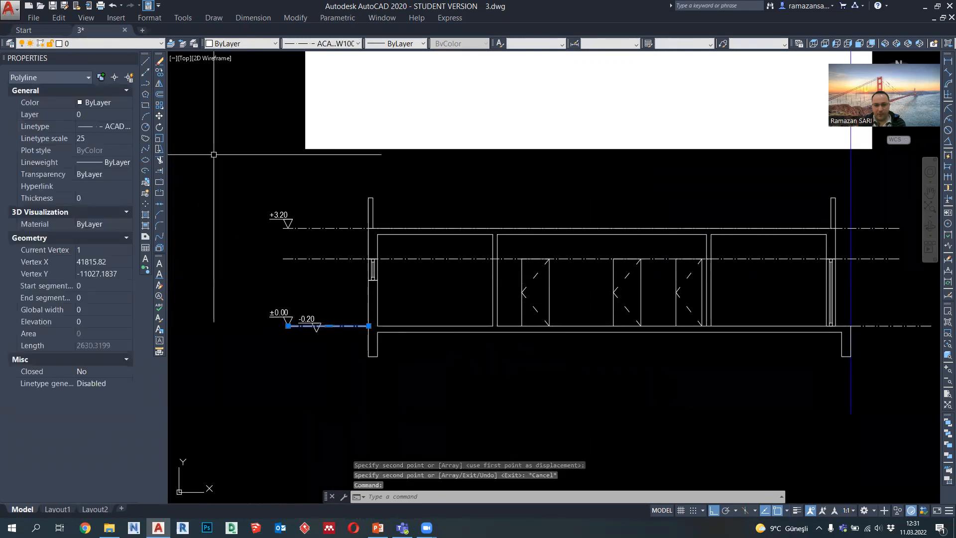
click(159, 73)
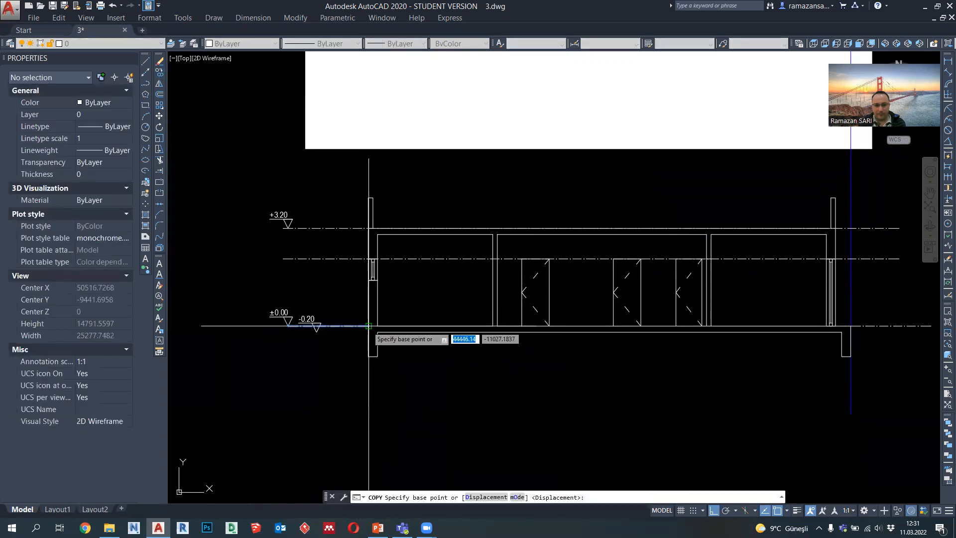
click(369, 325)
click(369, 258)
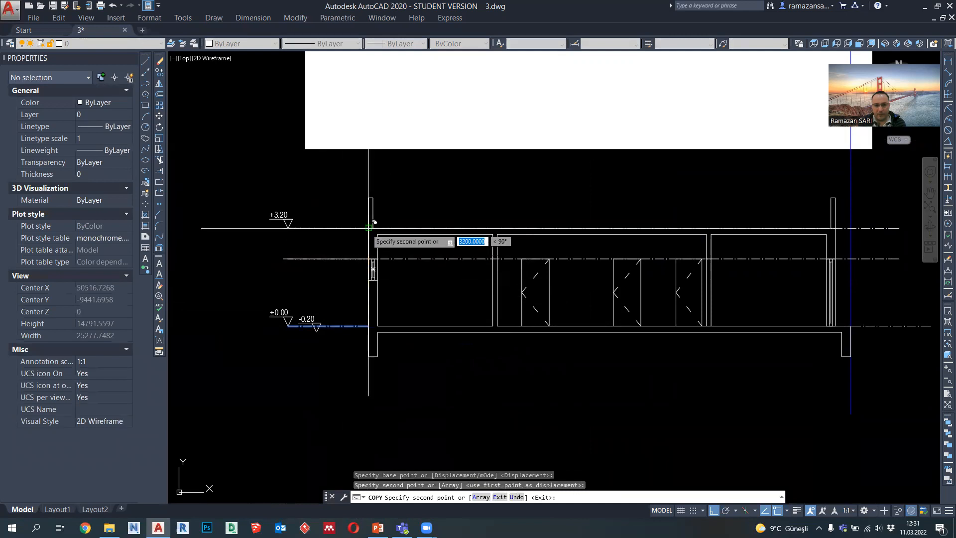
key(Escape)
Step: Delete the two long dash-dot lines crossing the section at the window's top level and the +3.20 level
middle_drag(440, 293, 362, 292)
click(828, 284)
click(809, 207)
key(Delete)
Step: Copy the right ±0.00 dash-dot line up to the window's top level and the +3.20 level
click(840, 345)
click(817, 299)
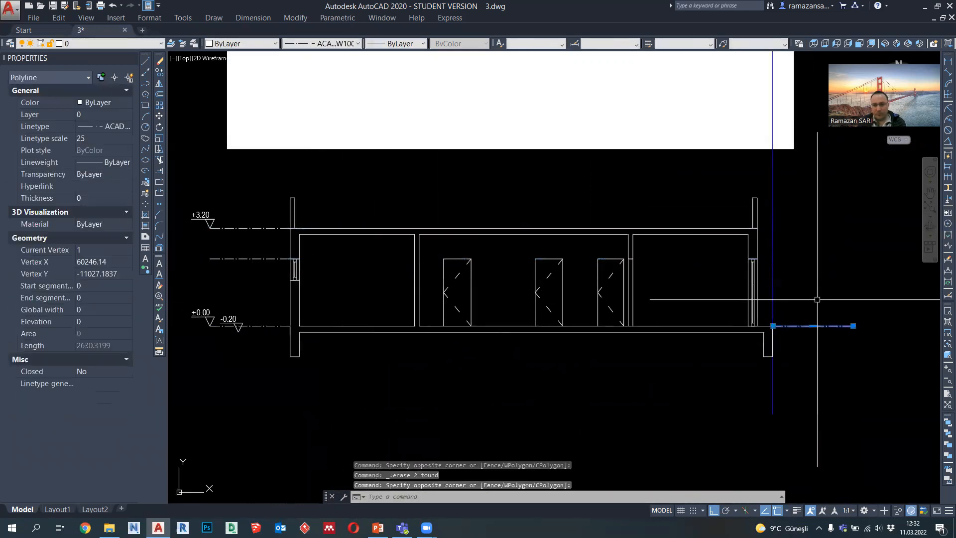
click(160, 73)
click(263, 325)
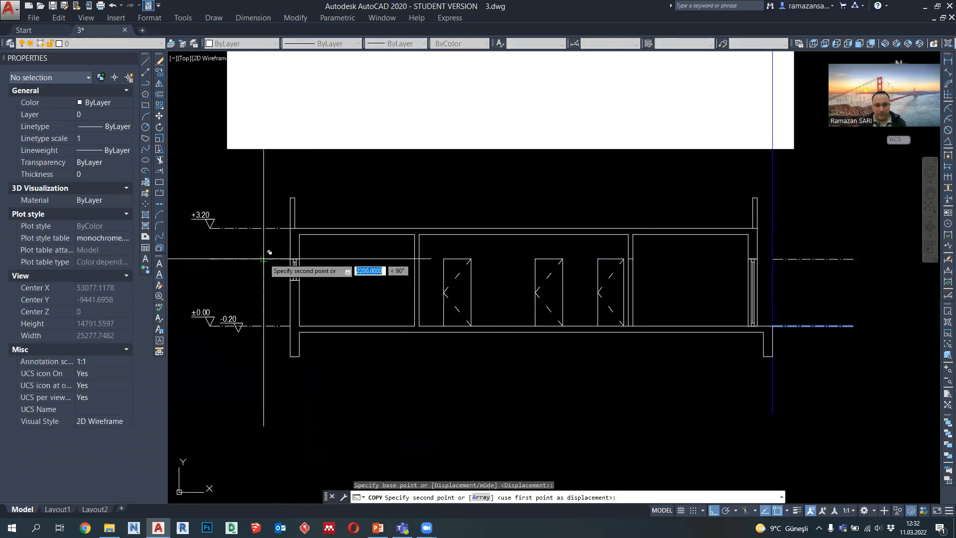
click(263, 258)
click(270, 229)
key(Escape)
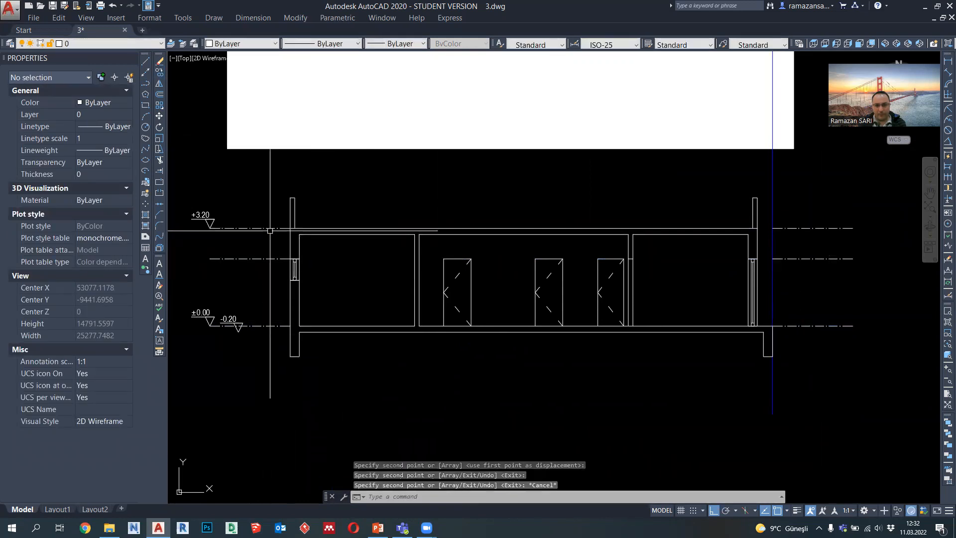
Step: Stretch the left ends of the right-hand window-top and +3.20 level lines to the right wall's outer face
scroll(789, 254, up, 2)
click(787, 258)
click(775, 266)
click(762, 261)
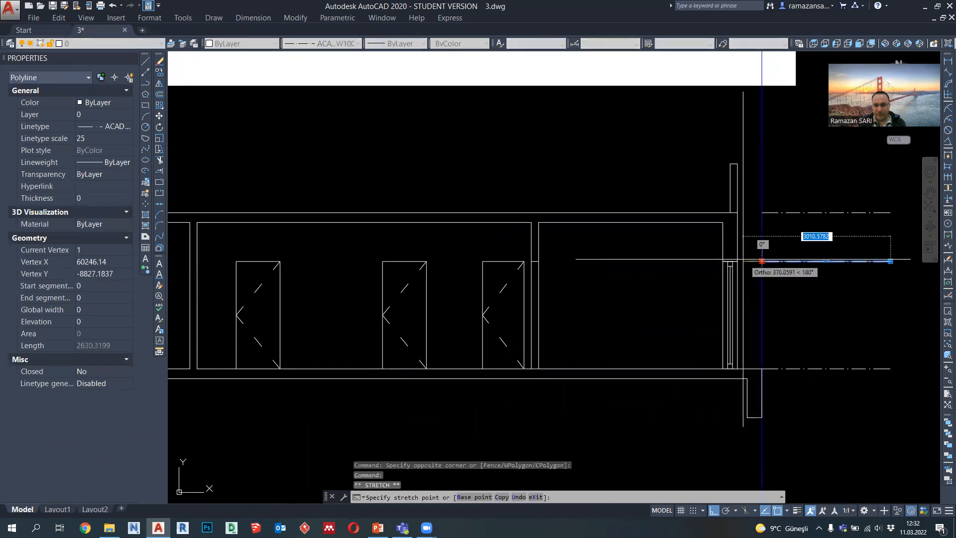
click(739, 259)
key(Escape)
click(785, 222)
click(777, 206)
click(762, 212)
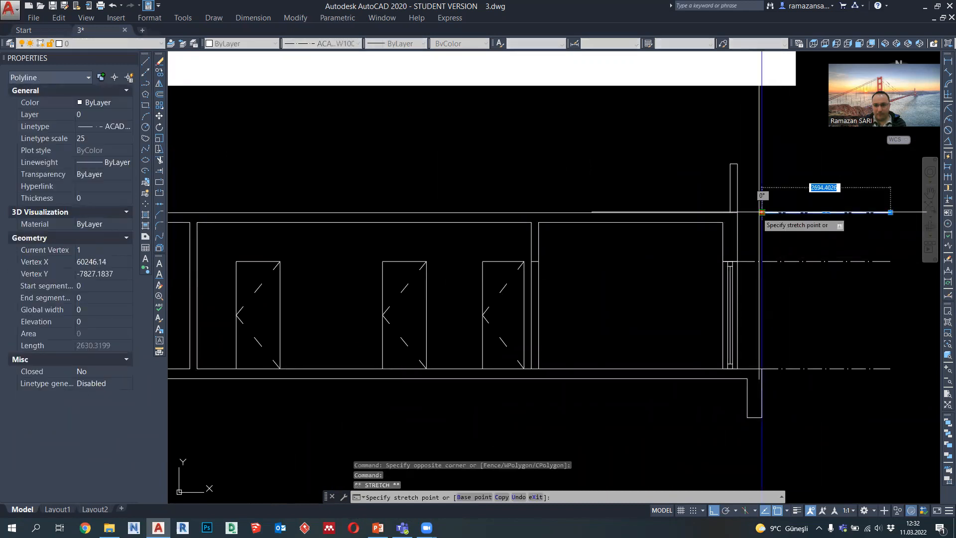
key(Escape)
Step: Copy the +3.20 level marker with its text to the left end of the window-top level line
scroll(762, 212, down, 4)
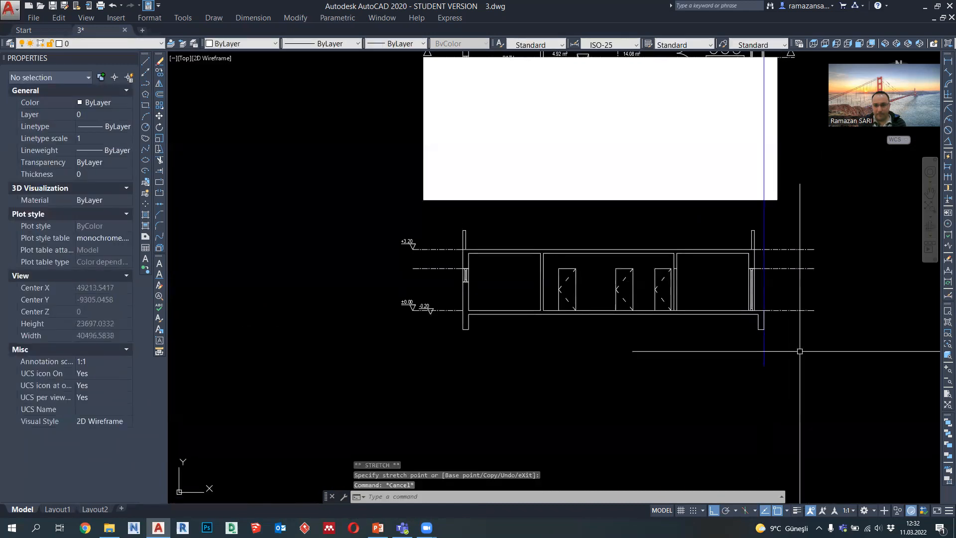
scroll(393, 238, up, 4)
click(386, 225)
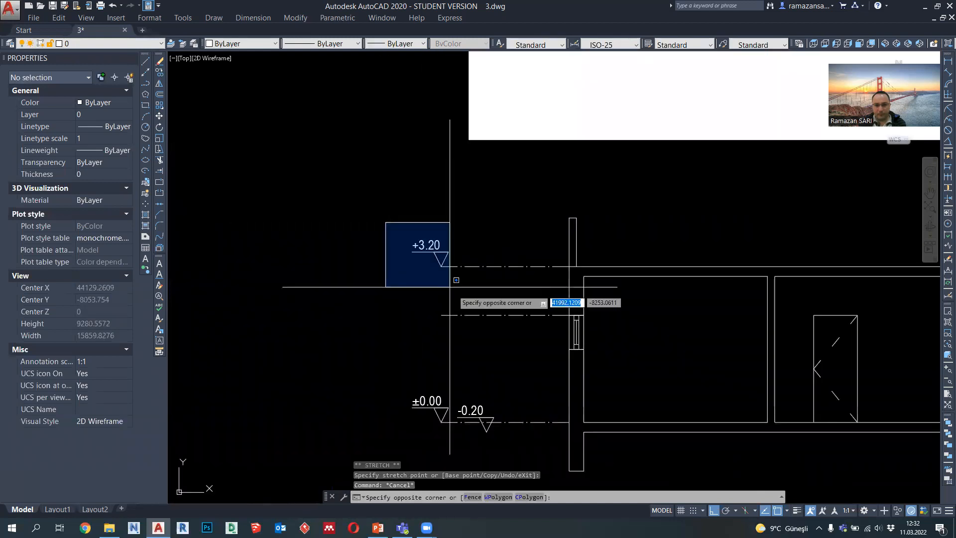
click(451, 292)
click(159, 73)
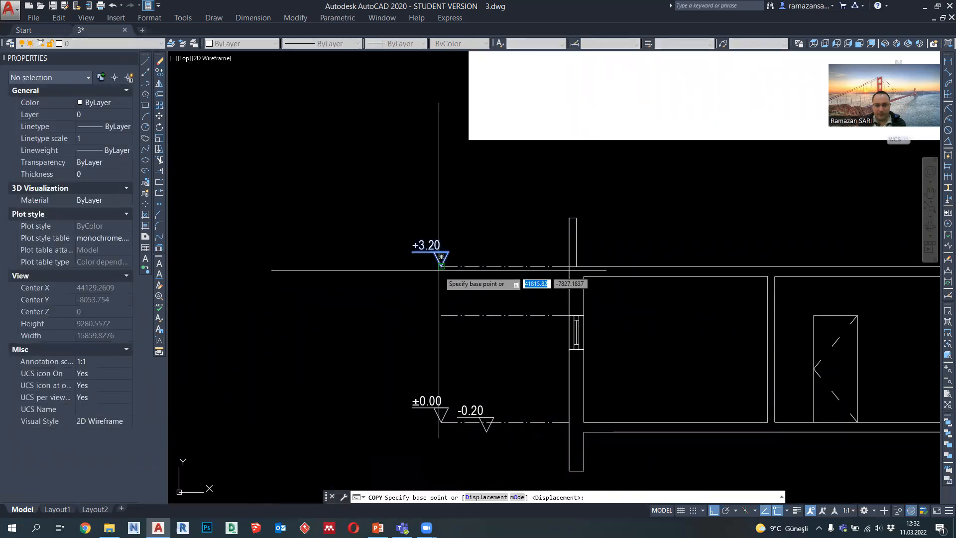
click(441, 267)
click(442, 315)
key(Escape)
Step: Change the level text of the marker at the window's top to +2.20
middle_drag(468, 354, 449, 319)
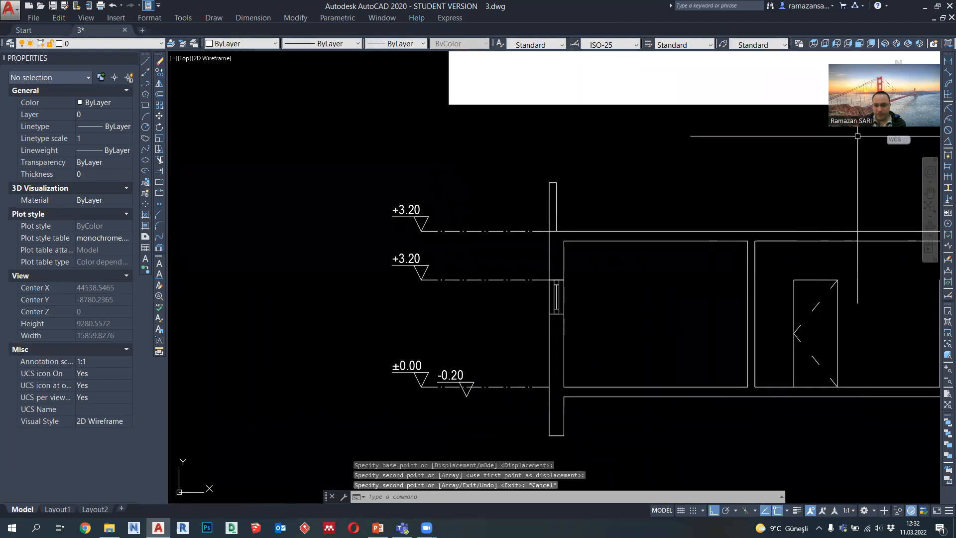
double_click(407, 259)
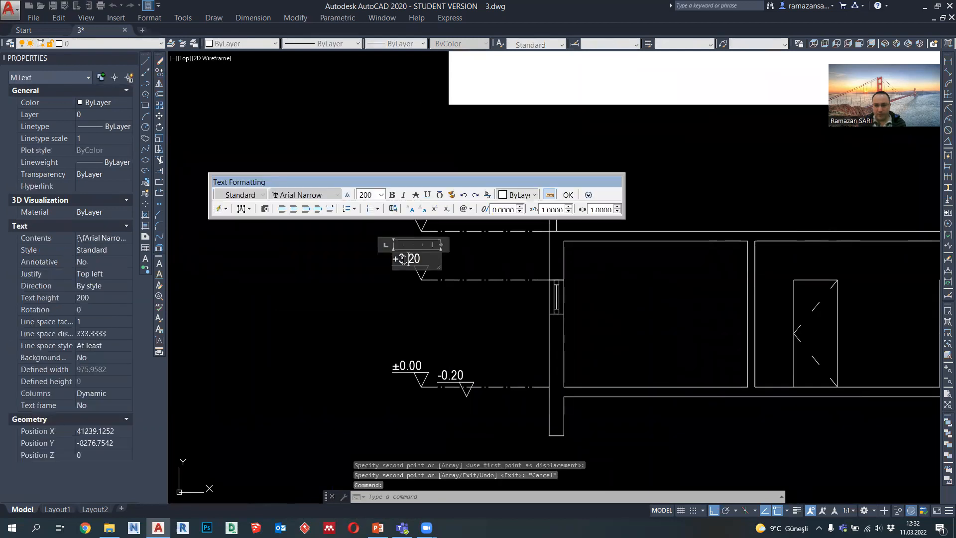
drag(406, 260, 399, 259)
text(2)
click(444, 311)
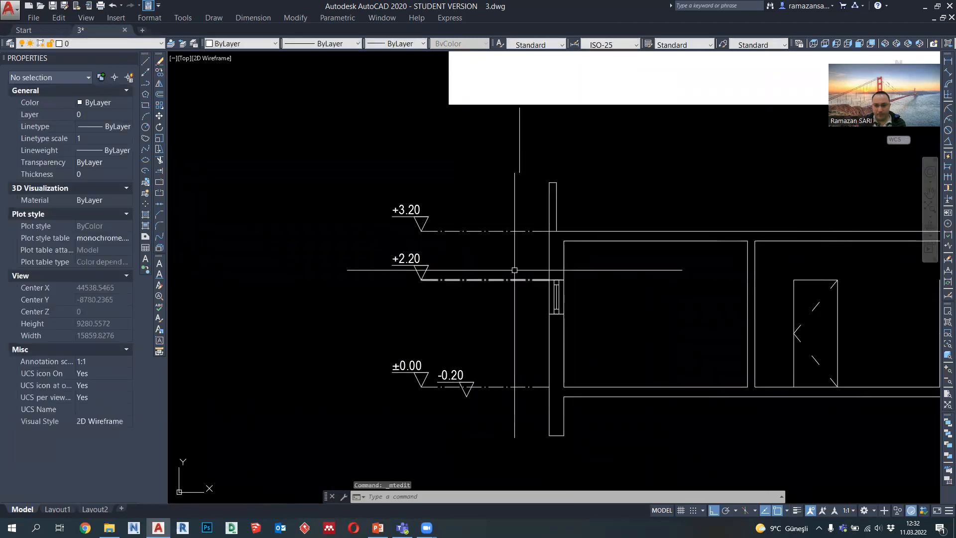
Step: Copy the +3.20 marker together with its dash-dot line to the top of the left parapet
click(456, 243)
click(390, 186)
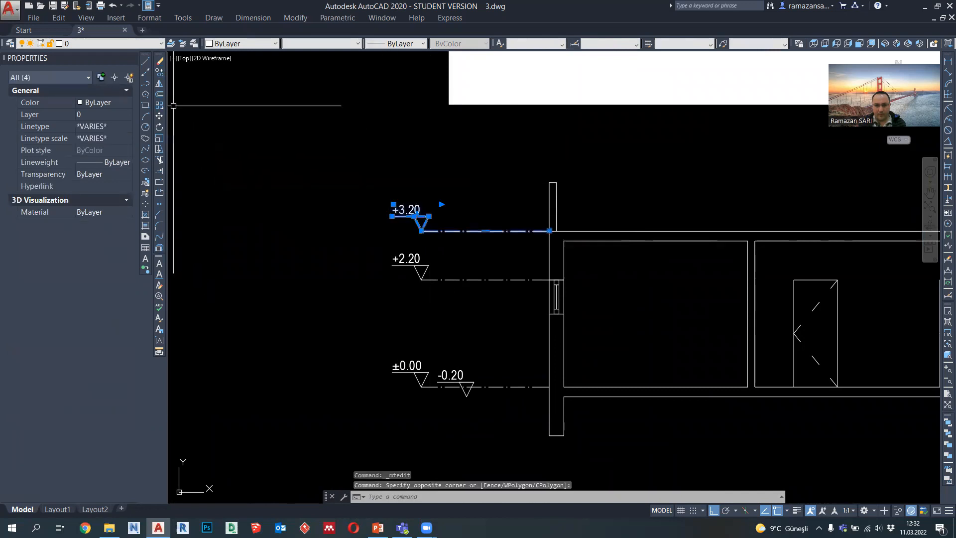
click(161, 76)
click(549, 230)
click(548, 181)
key(Escape)
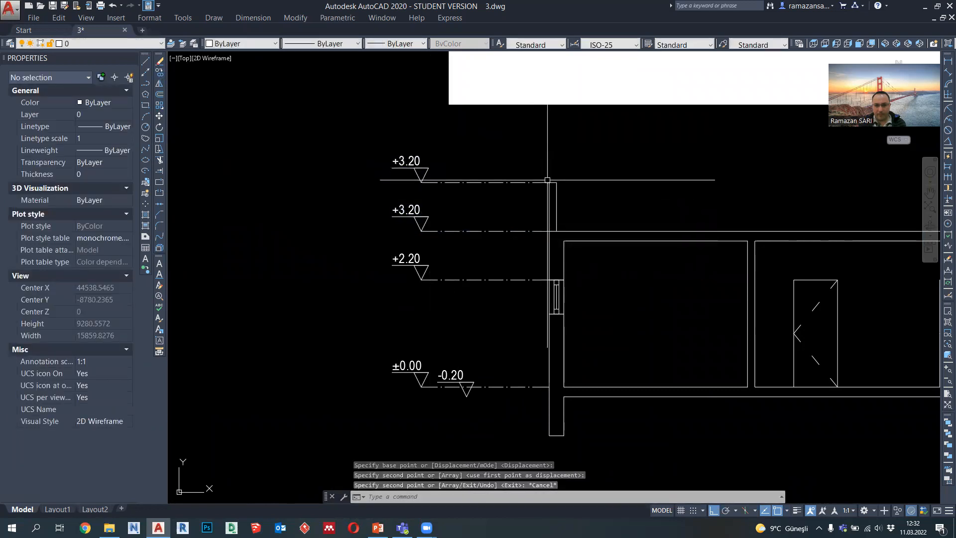
Step: Change the level text of the marker at the parapet's top to +4.20
double_click(402, 161)
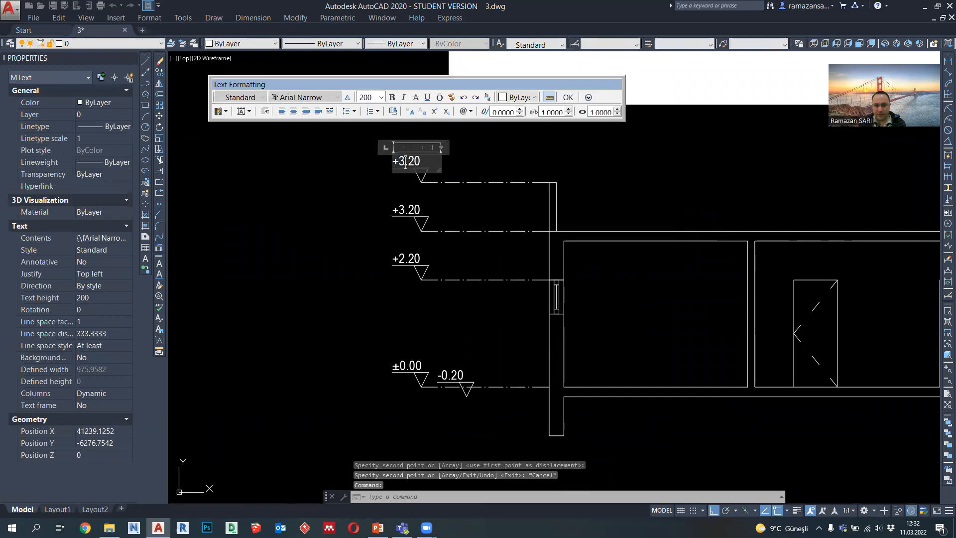
text(4)
click(438, 201)
Step: Draw a horizontal polyline joining the tops of the left and right parapets, from inner face to inner face
scroll(348, 199, down, 3)
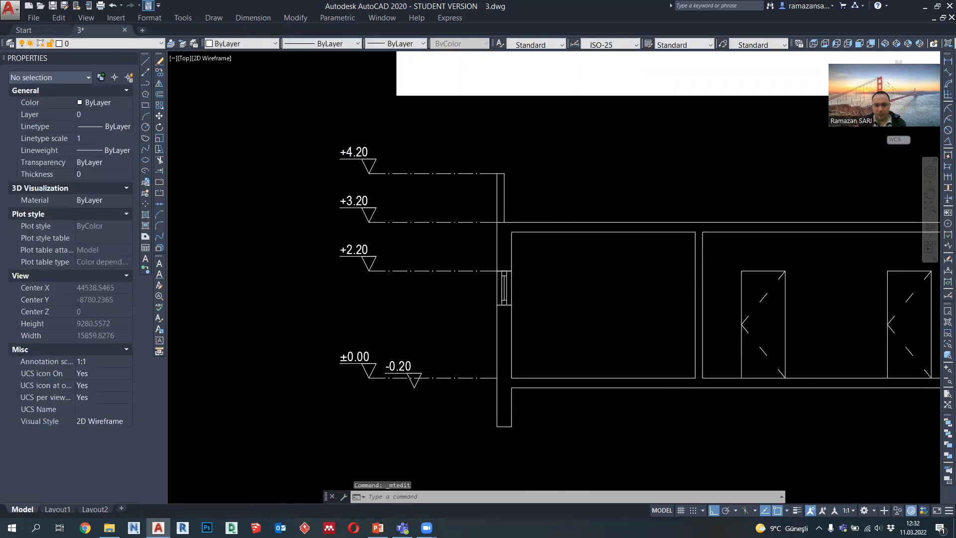
click(146, 83)
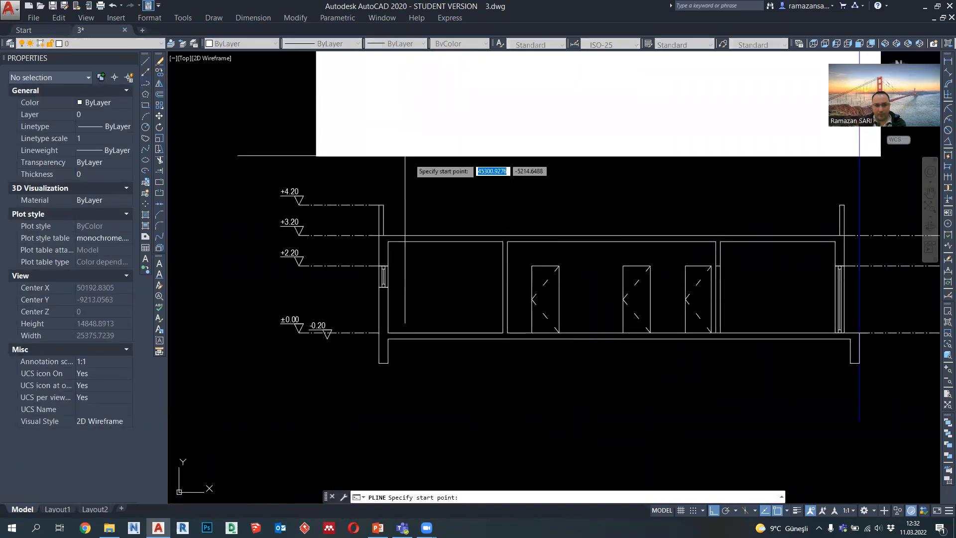
click(384, 205)
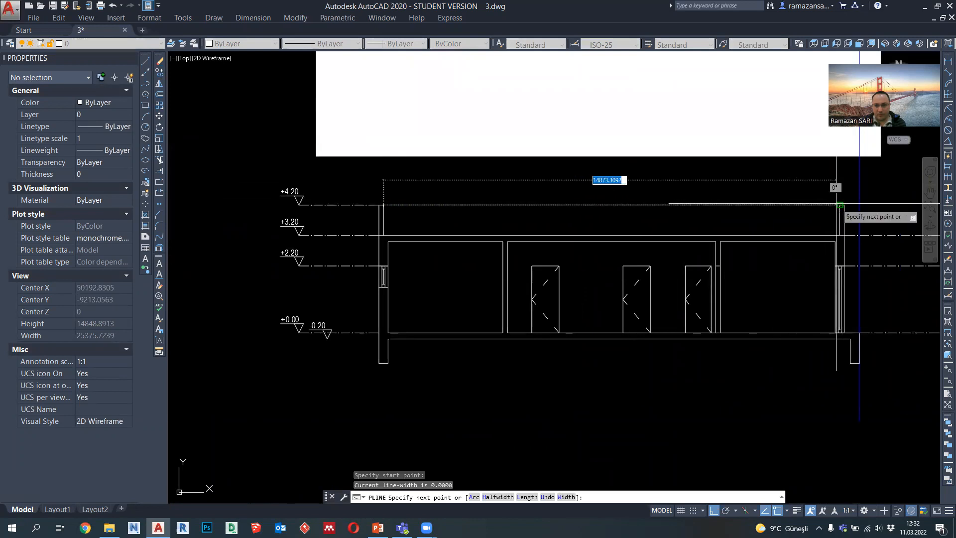
click(837, 203)
key(Escape)
Step: Set the lineweight of the horizontal line between the parapet tops to 0.09 mm
click(780, 213)
click(757, 189)
click(403, 44)
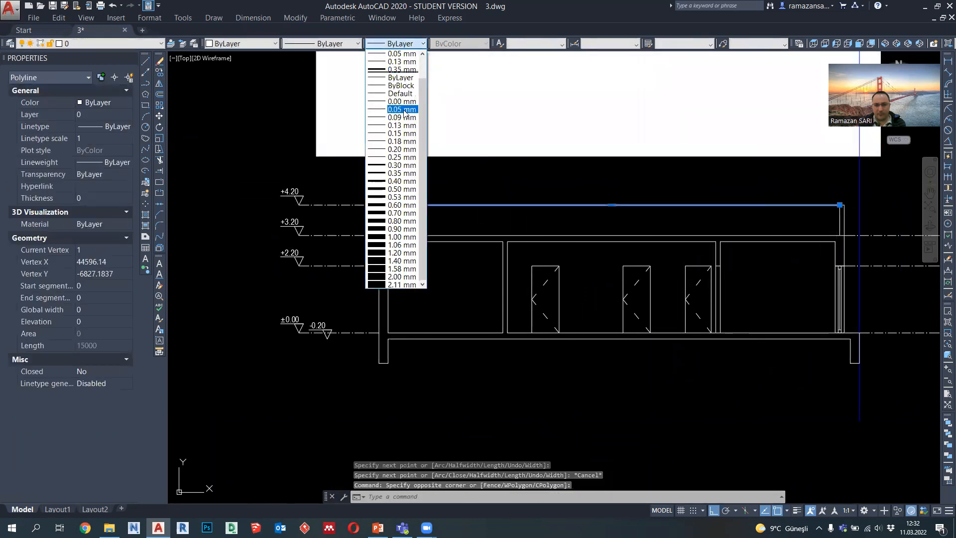
click(402, 117)
key(Escape)
Step: Compare the section with the floor plan above it, examining the rooms and furniture beyond the section cut
middle_drag(387, 212, 359, 240)
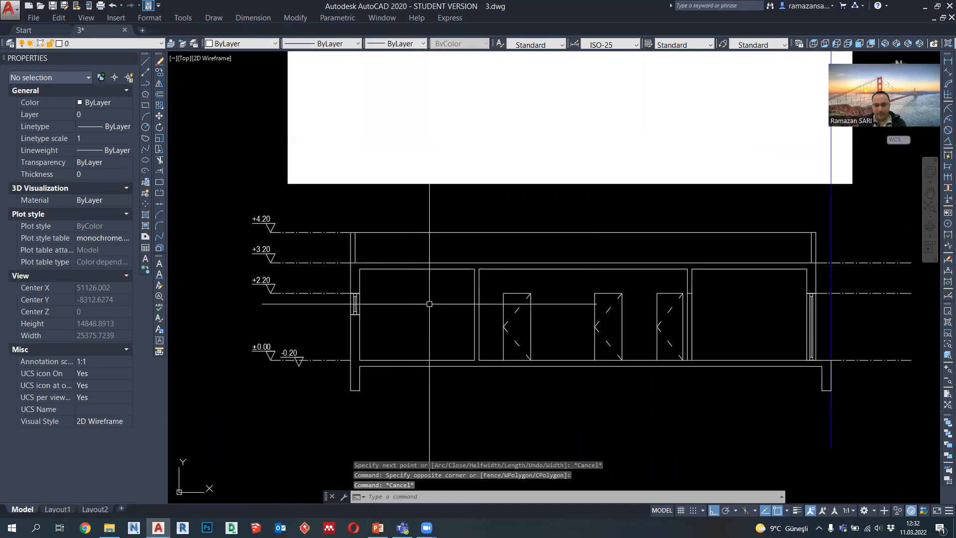
middle_drag(429, 303, 402, 294)
scroll(406, 292, down, 3)
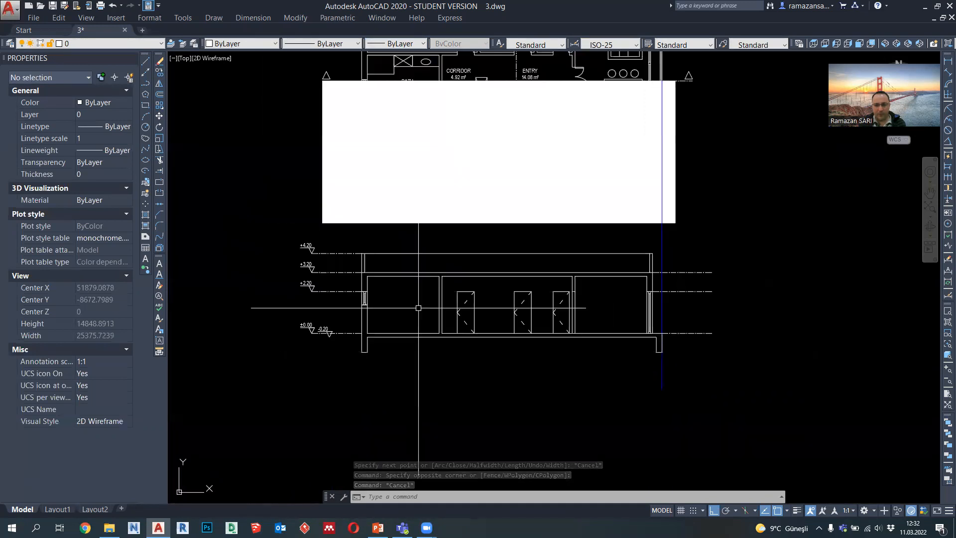
scroll(394, 209, up, 3)
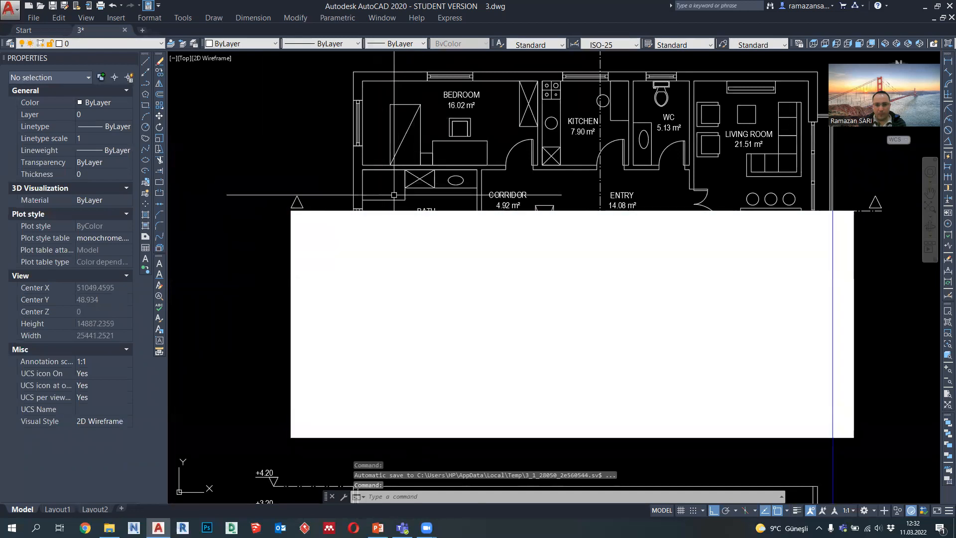
middle_drag(660, 193, 598, 192)
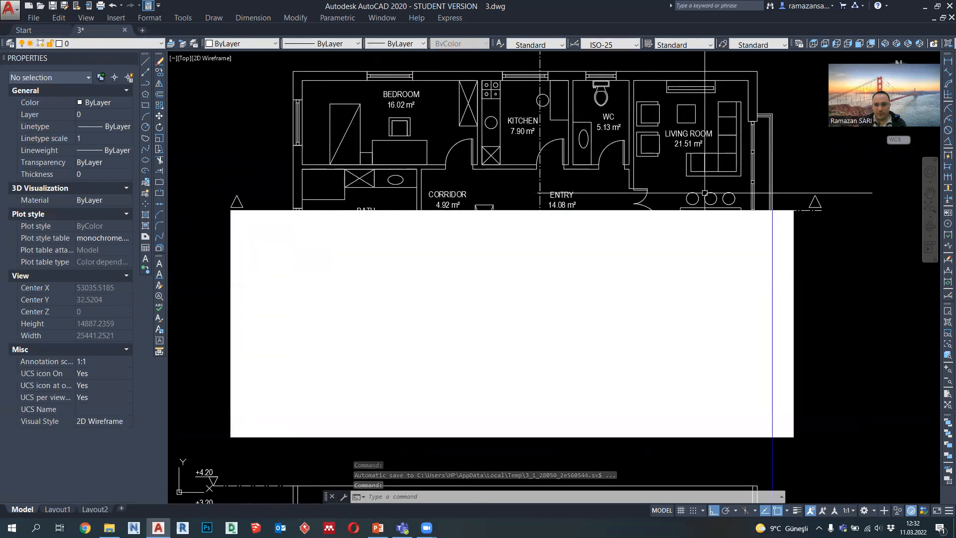
scroll(723, 142, down, 1)
middle_drag(666, 309, 661, 239)
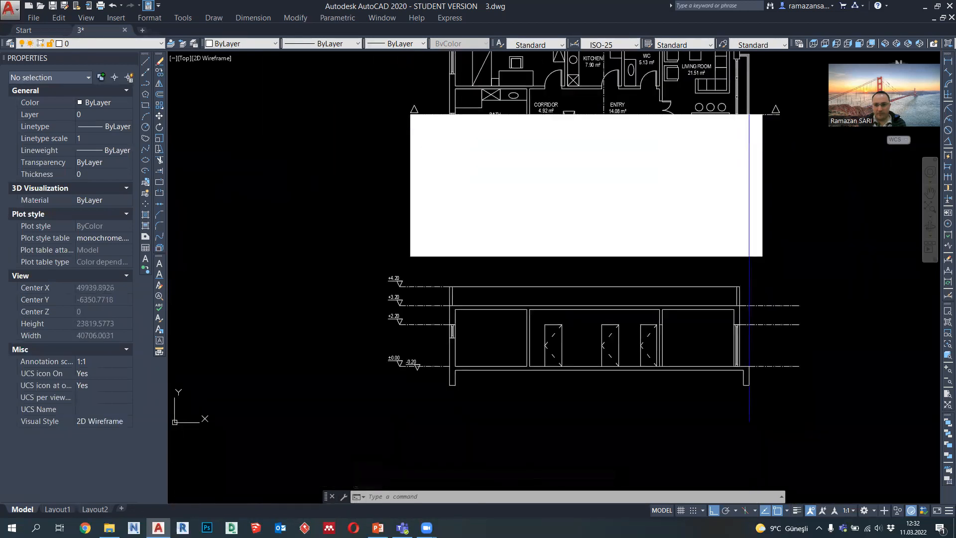
scroll(662, 324, up, 4)
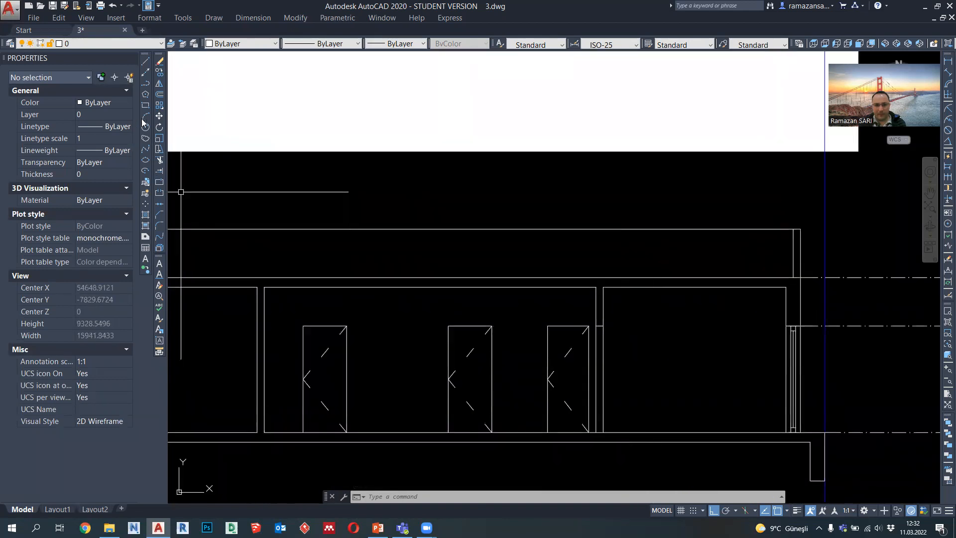
Step: Draw a vertical polyline from the lower-left corner of the living room's lower armchair down through the section
click(146, 85)
scroll(549, 301, down, 1)
middle_drag(617, 152, 602, 349)
scroll(573, 124, up, 4)
click(576, 128)
scroll(572, 129, down, 6)
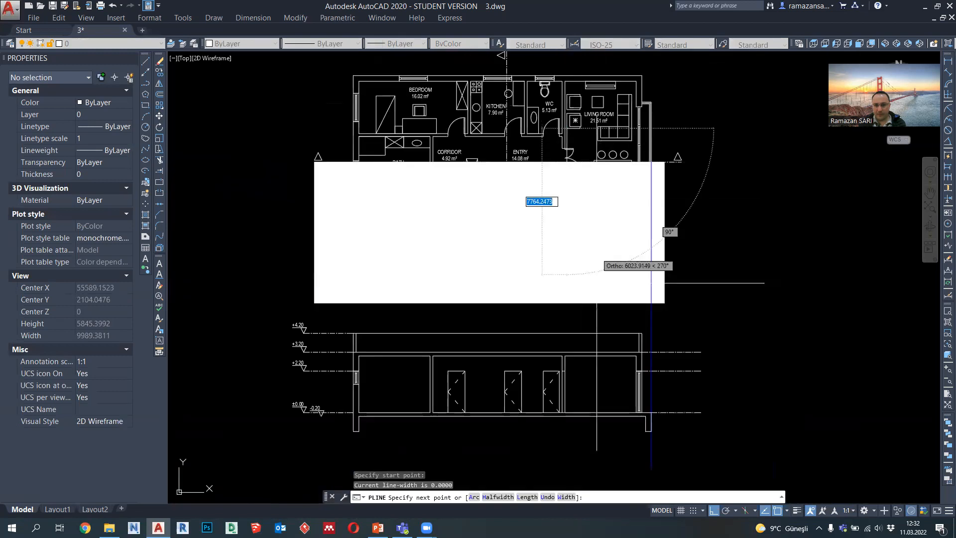
click(578, 446)
key(Escape)
Step: Copy the vertical projection line from the armchair's lower-left corner to its backrest line and its two front edges
click(576, 321)
click(563, 317)
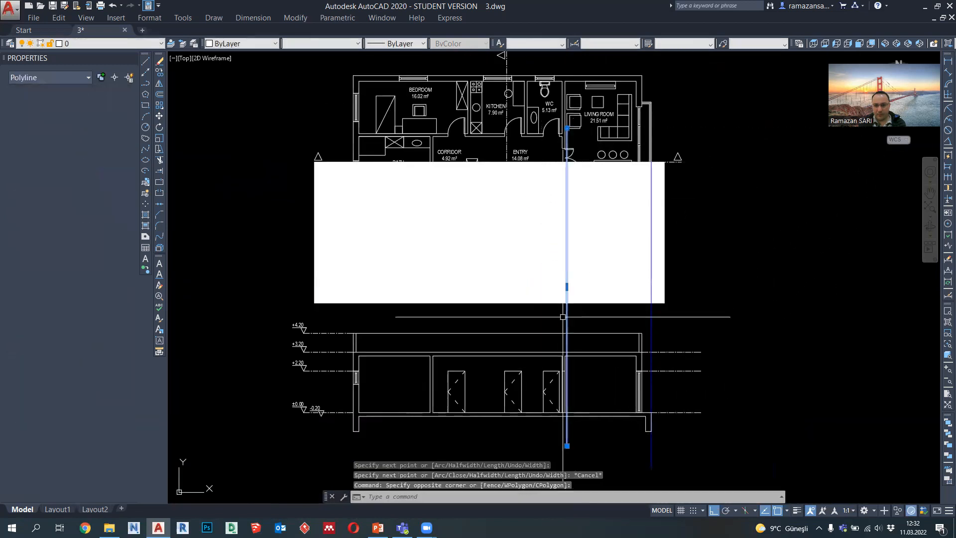
click(159, 72)
scroll(566, 123, up, 6)
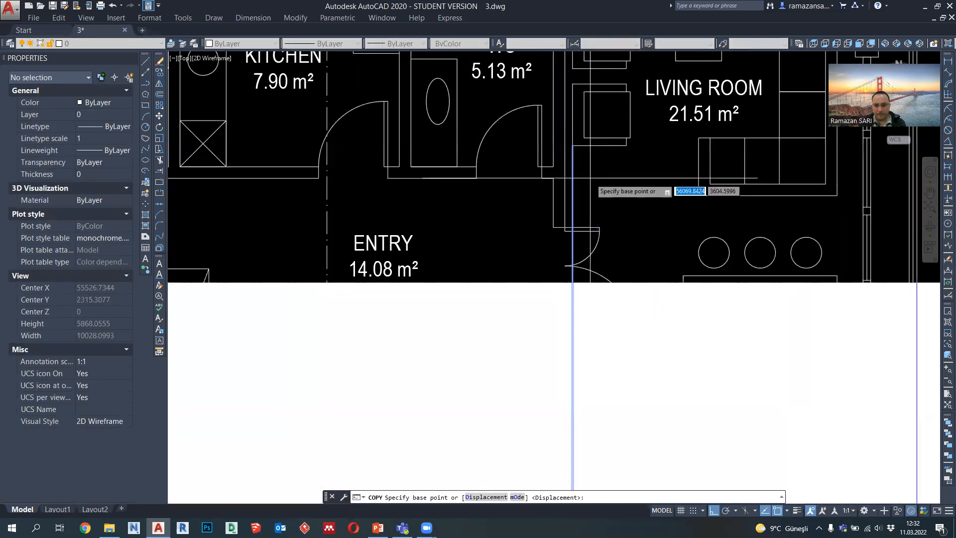
click(573, 145)
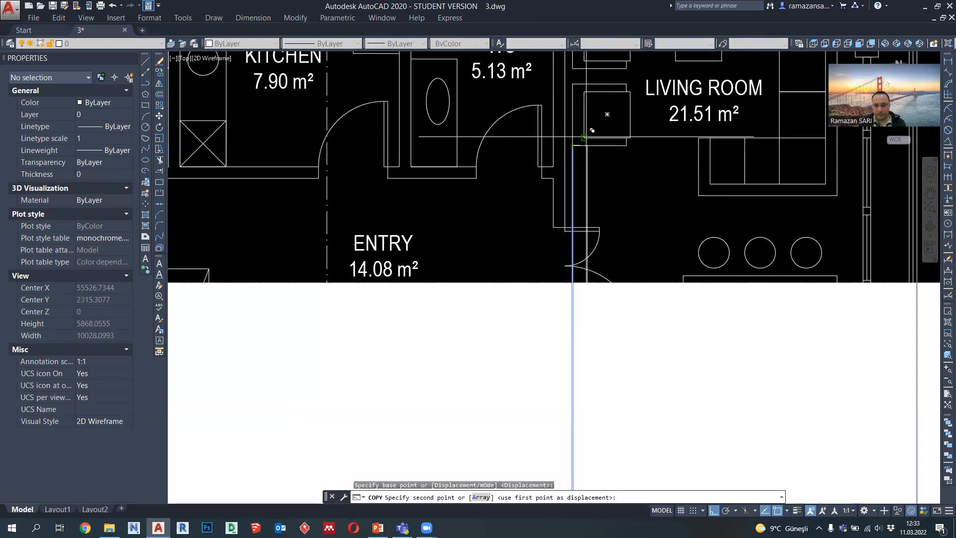
click(592, 145)
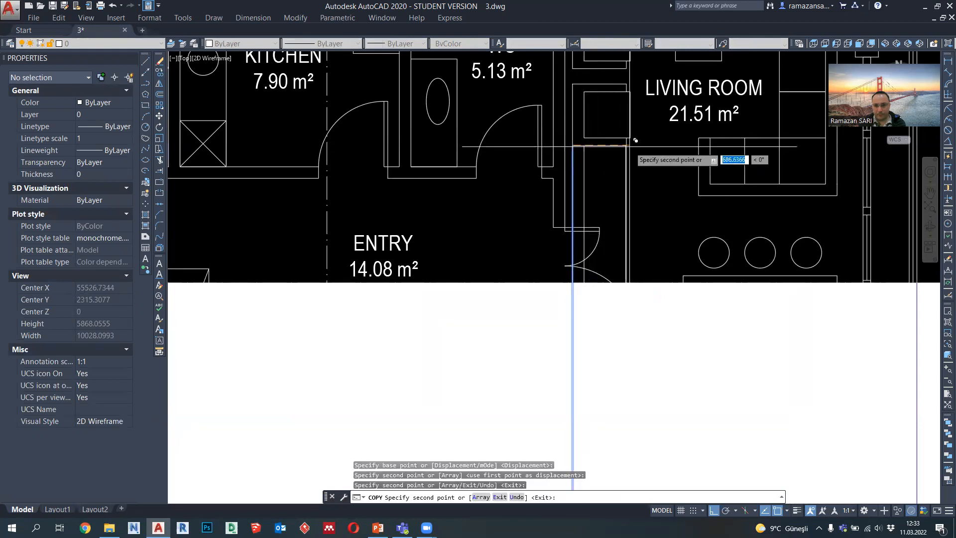
scroll(630, 153, down, 2)
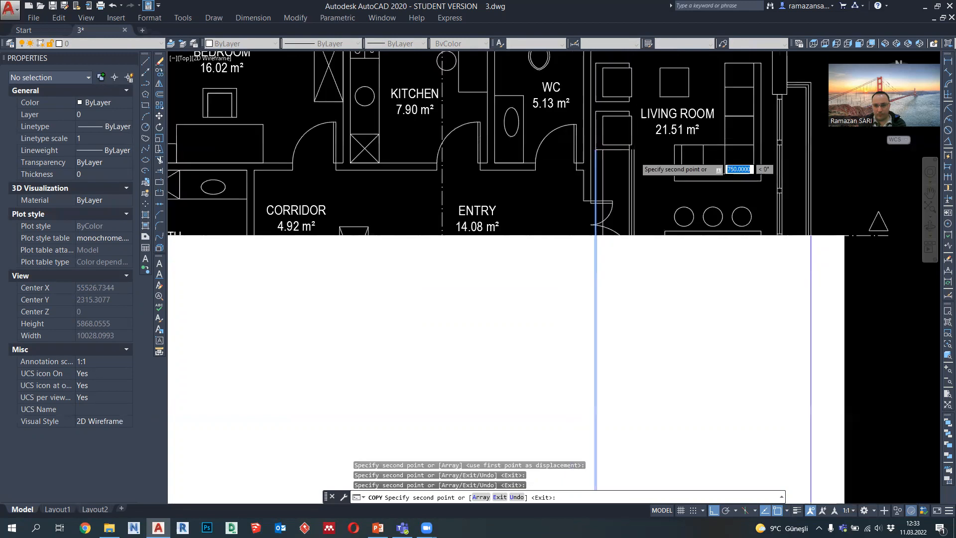
scroll(630, 153, down, 2)
scroll(664, 174, down, 2)
key(Escape)
Step: Start the armchair's side outline with a polyline along the section's floor line, from the inner front projection line to the rear one
scroll(504, 228, up, 8)
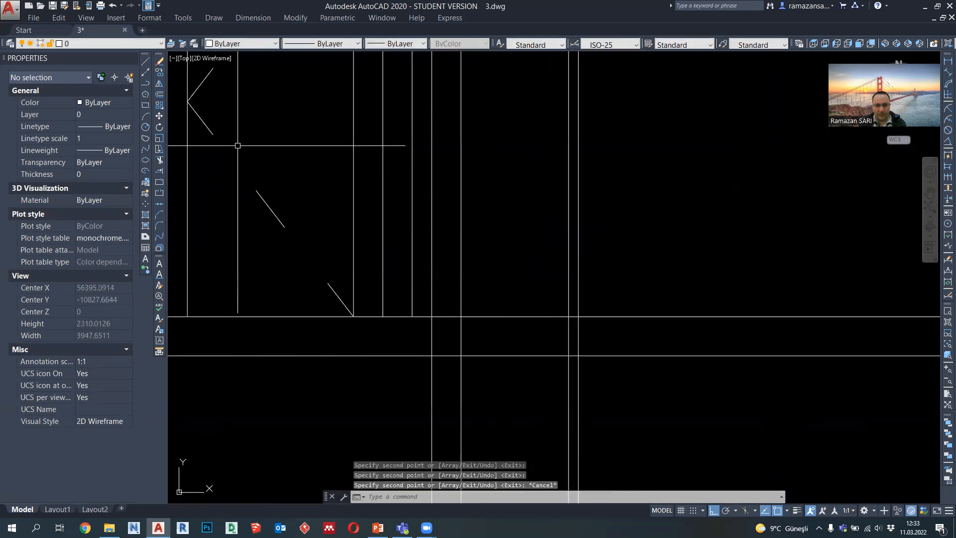
click(145, 85)
scroll(563, 392, down, 3)
scroll(564, 392, up, 3)
scroll(598, 324, up, 2)
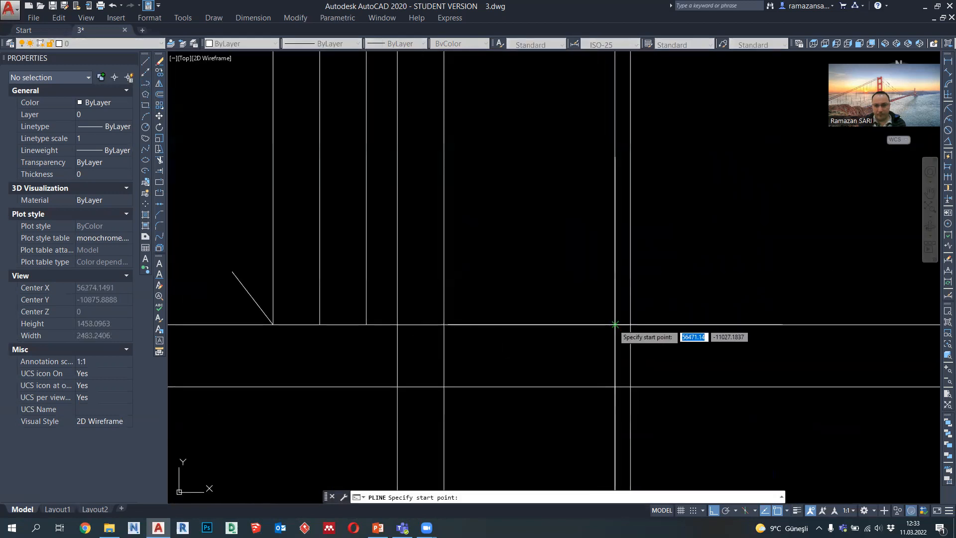
click(615, 324)
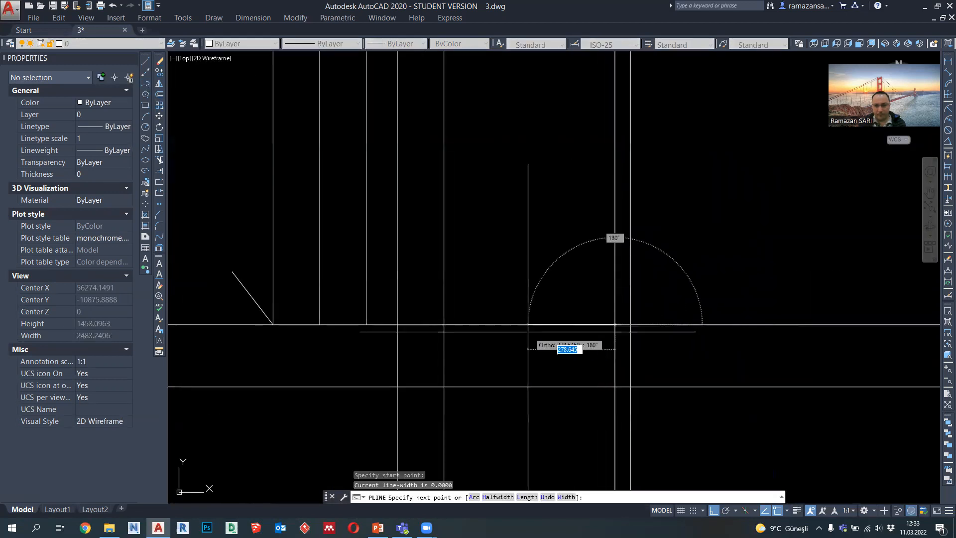
click(397, 324)
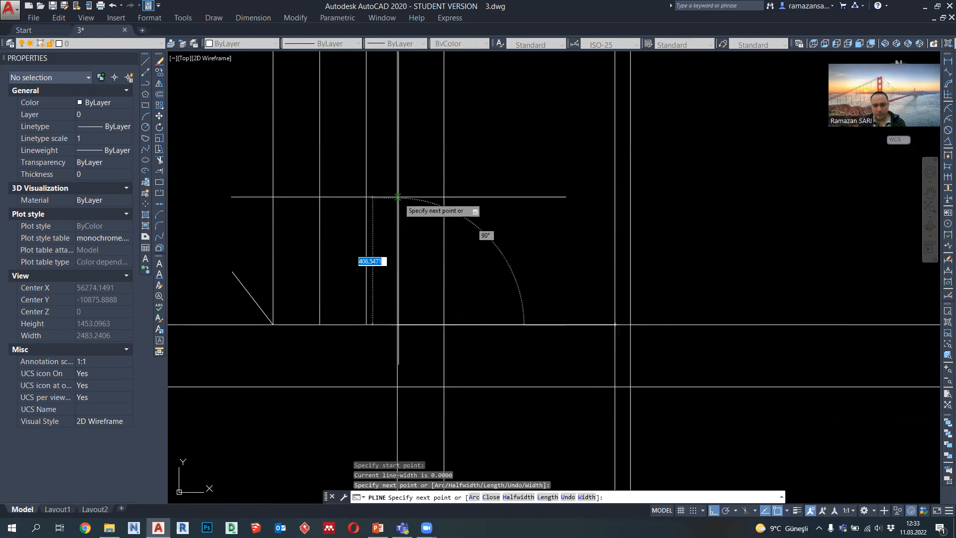
text(700)
key(Return)
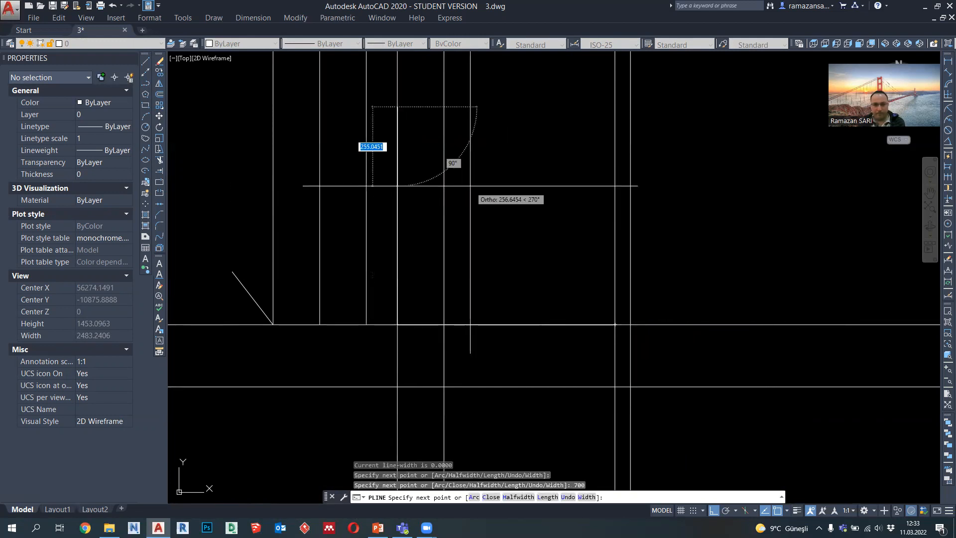
middle_drag(456, 183, 456, 249)
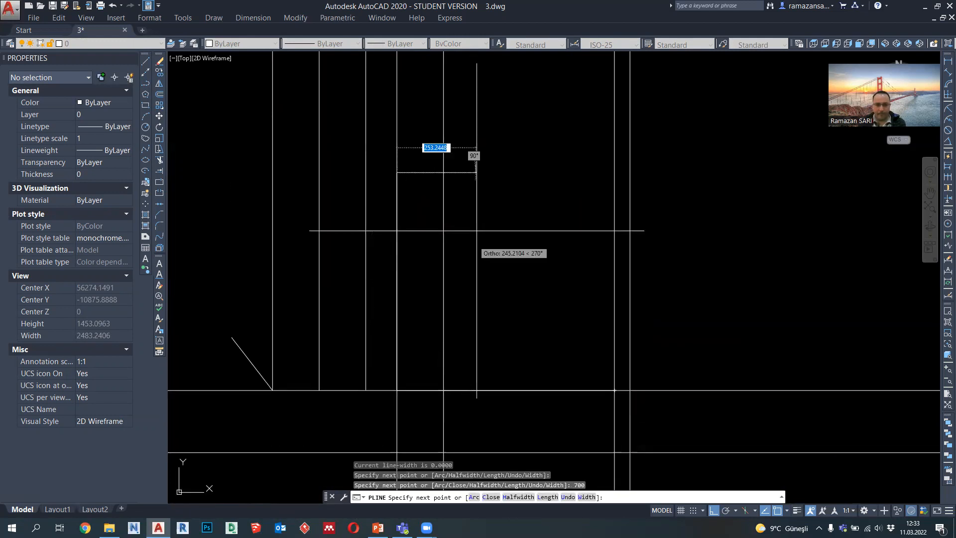
click(443, 173)
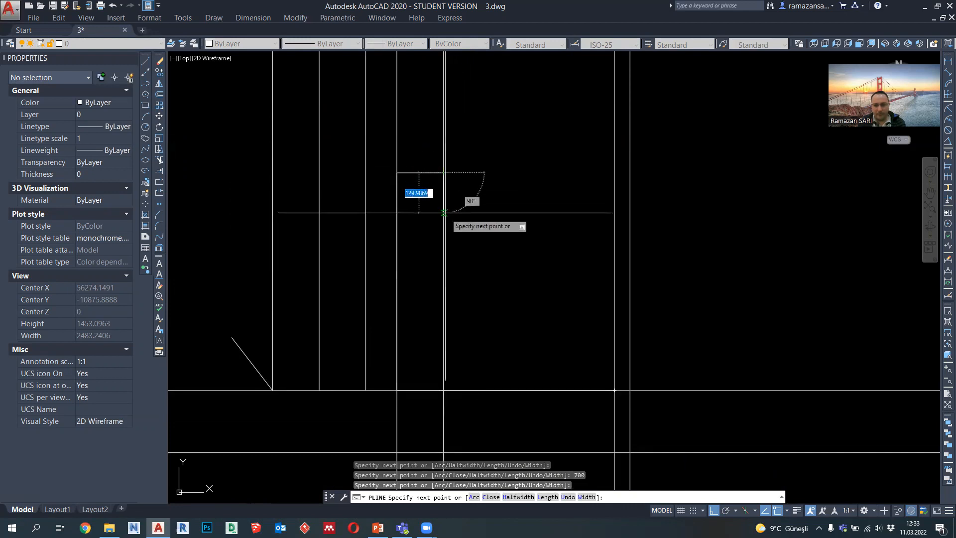
key(ctrl+z)
key(ctrl+z)
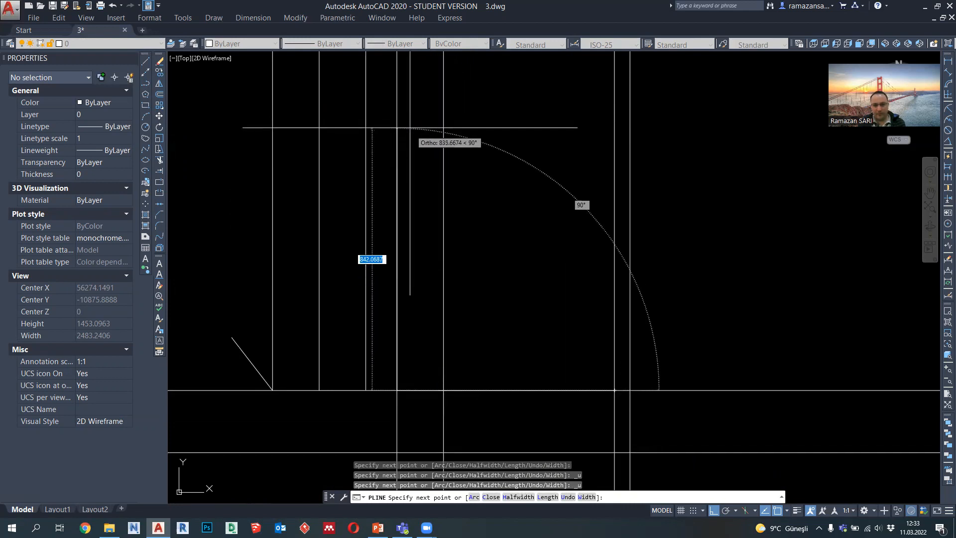
Step: Continue the armchair outline 1200 upward for the rear of the backrest and across to the second projection line
key(Return)
scroll(420, 214, down, 3)
scroll(427, 209, up, 3)
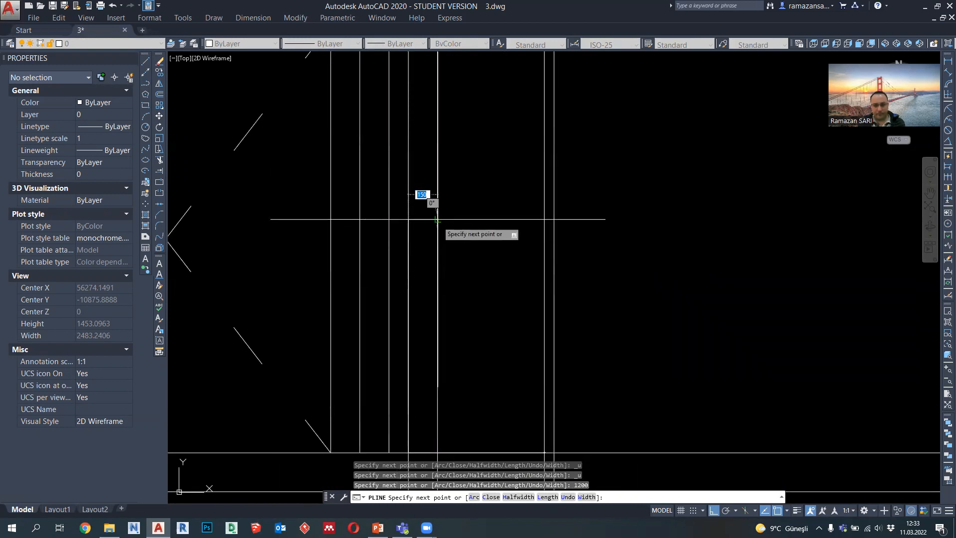
key(ctrl+z)
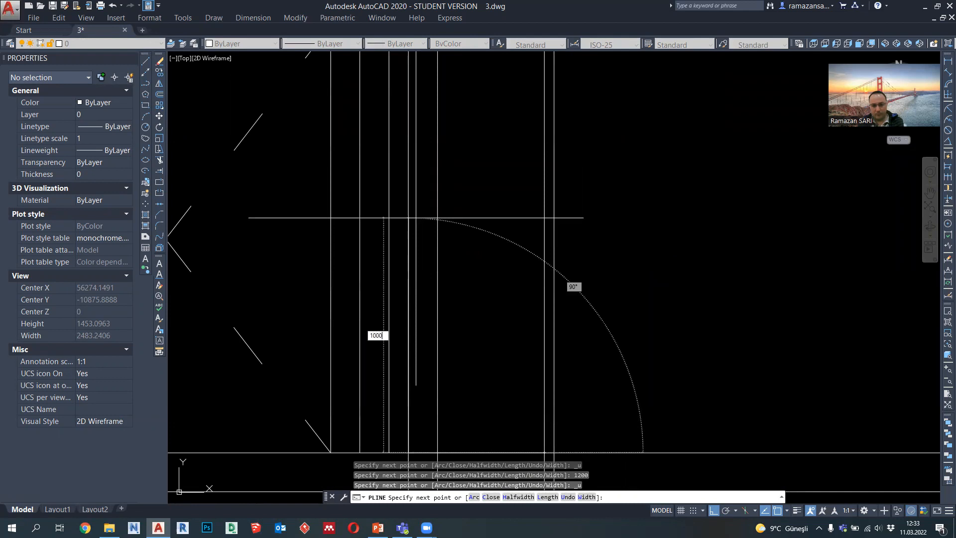
text(1200)
key(Return)
click(437, 219)
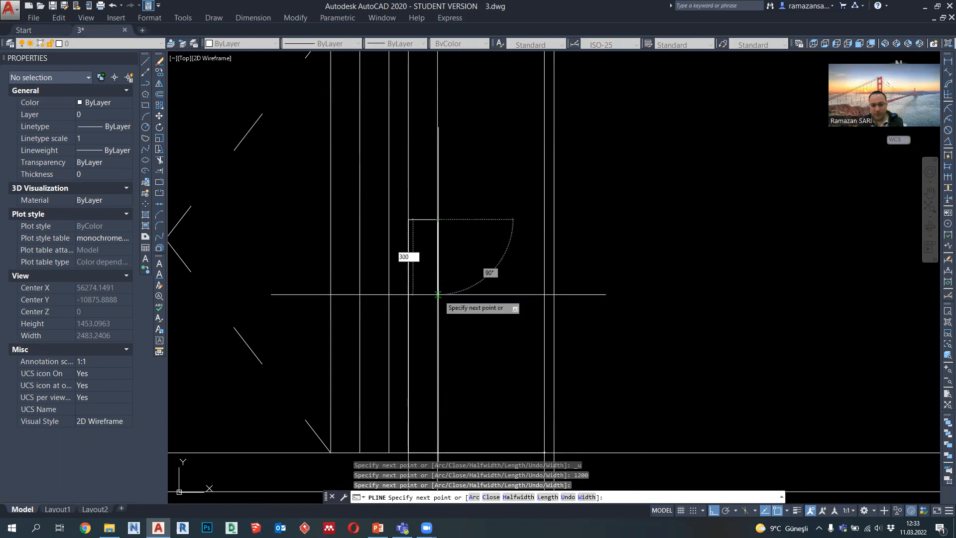
Step: Continue the outline 400 down the backrest, across to the inner front projection line and down to the floor
key(Return)
middle_drag(502, 342, 489, 295)
key(ctrl+z)
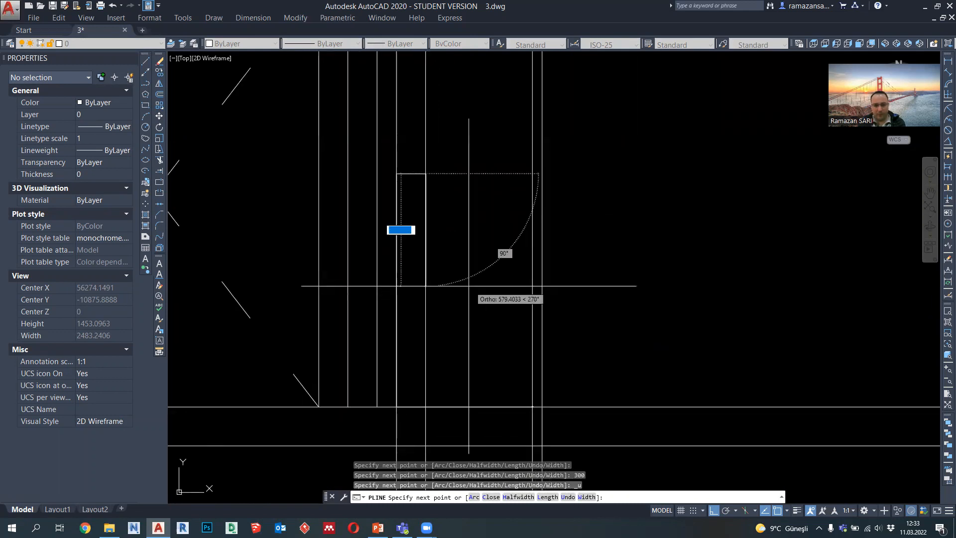
text(400)
key(Return)
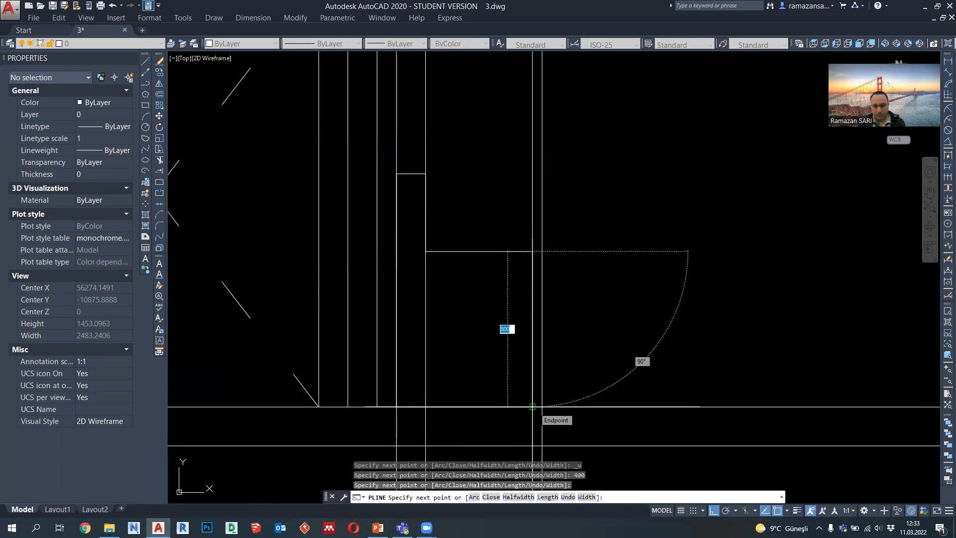
key(Escape)
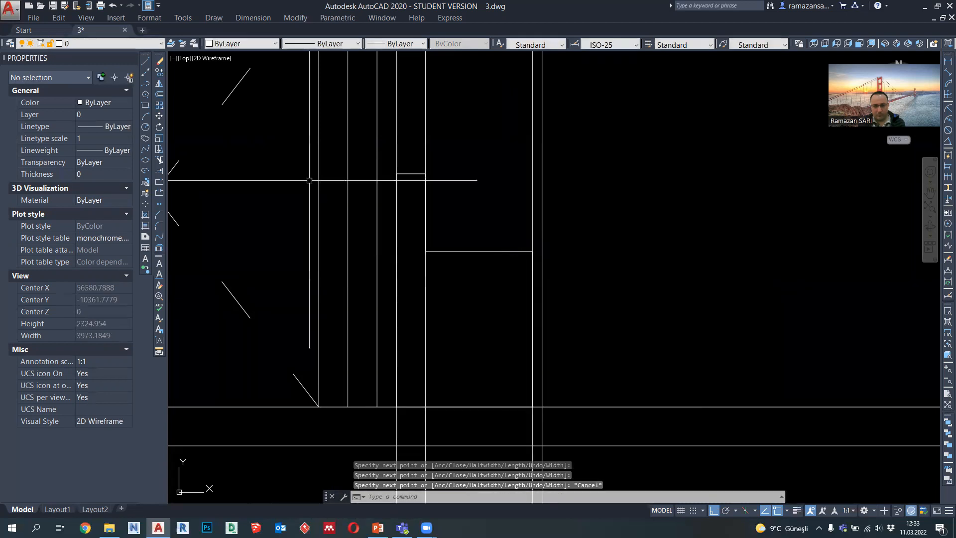
Step: Draw a 600 high strip on the armchair's front between the two front projection lines, starting at the seat's top corner
click(147, 83)
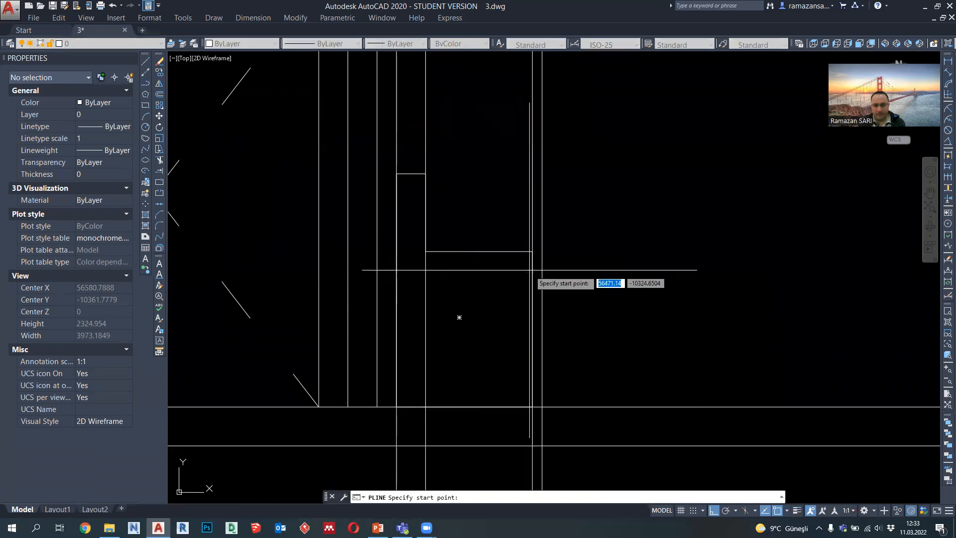
click(537, 253)
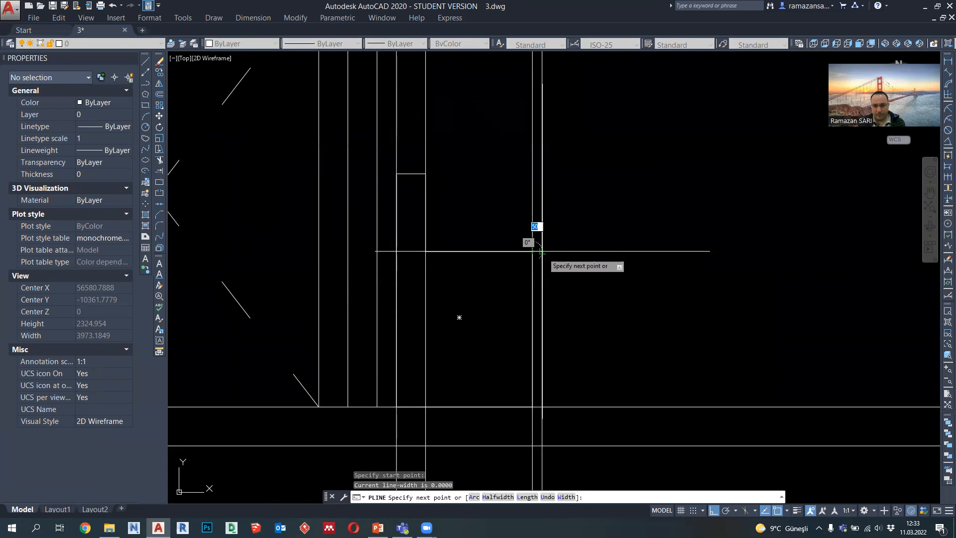
click(540, 252)
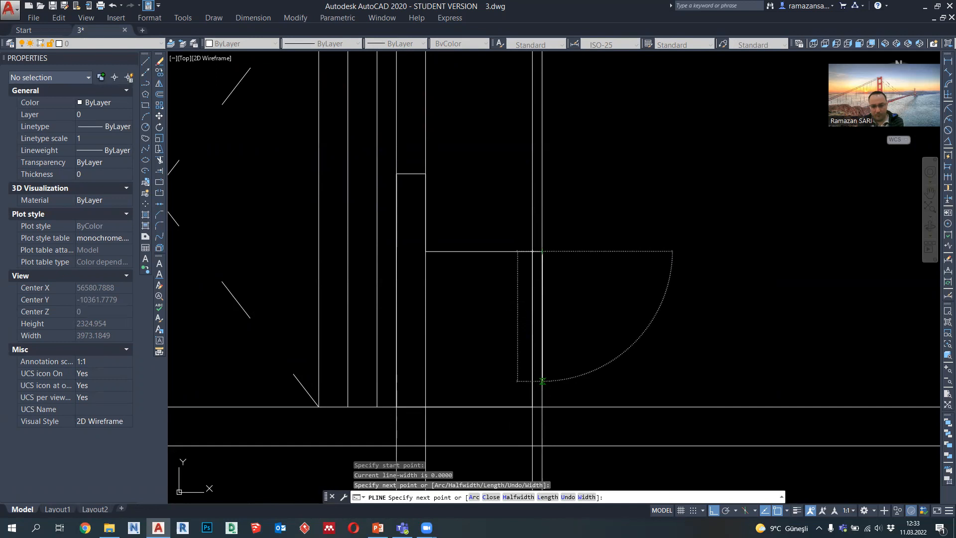
text(600)
key(Return)
key(Escape)
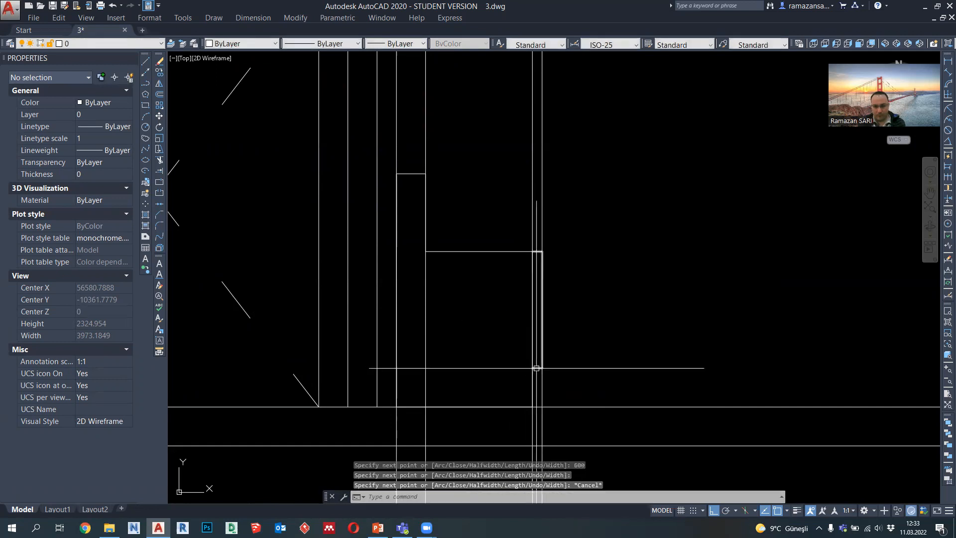
Step: Stretch the front strip's top edge down to the midpoint of its vertical side
click(542, 263)
click(537, 251)
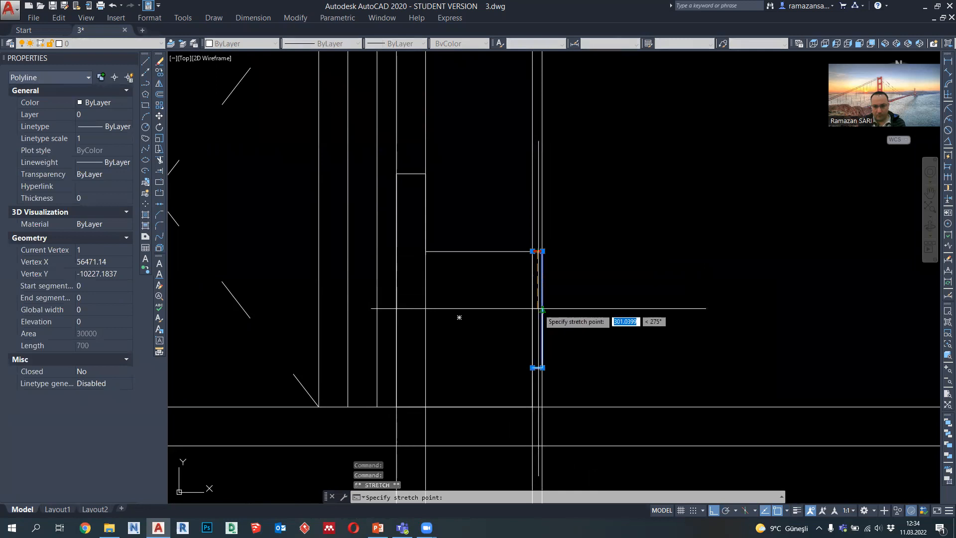
scroll(542, 308, up, 2)
key(Escape)
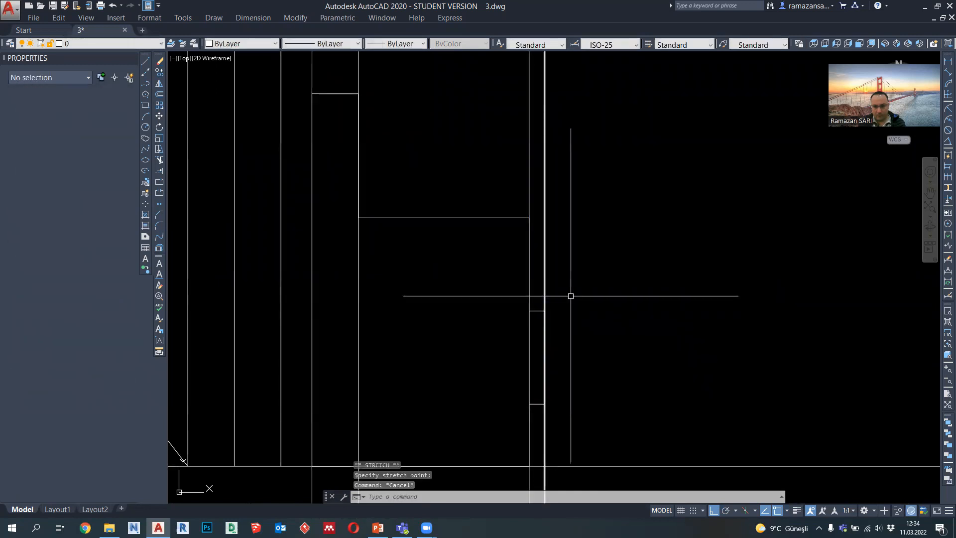
Step: Erase the four vertical projection lines running through the armchair in the section
scroll(570, 297, down, 2)
scroll(575, 299, up, 2)
click(572, 267)
click(561, 254)
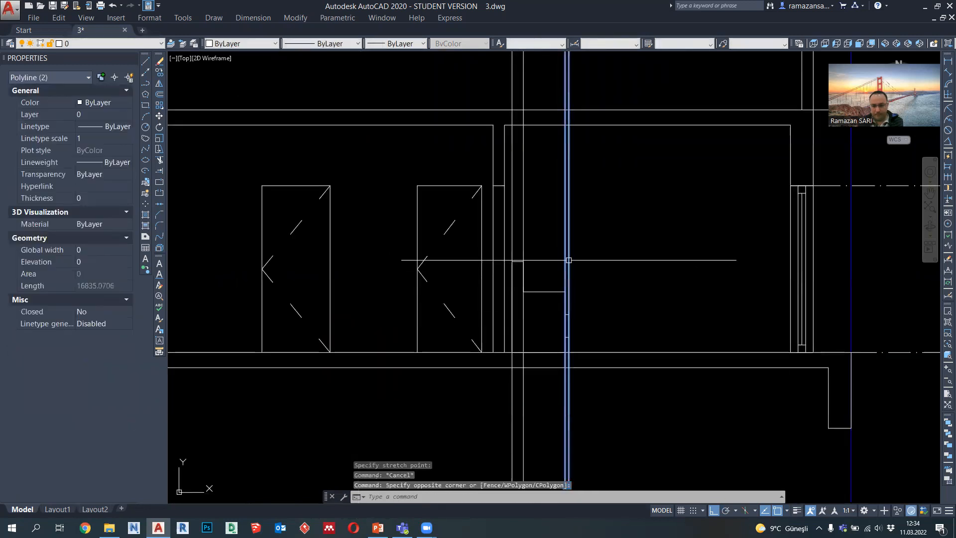
key(Delete)
scroll(536, 237, up, 2)
click(527, 225)
click(510, 219)
key(Delete)
click(509, 244)
click(494, 237)
key(Delete)
Step: Examine the armchair's side profile and its front strip in relation to the surrounding section
middle_drag(557, 330, 525, 264)
scroll(526, 298, up, 2)
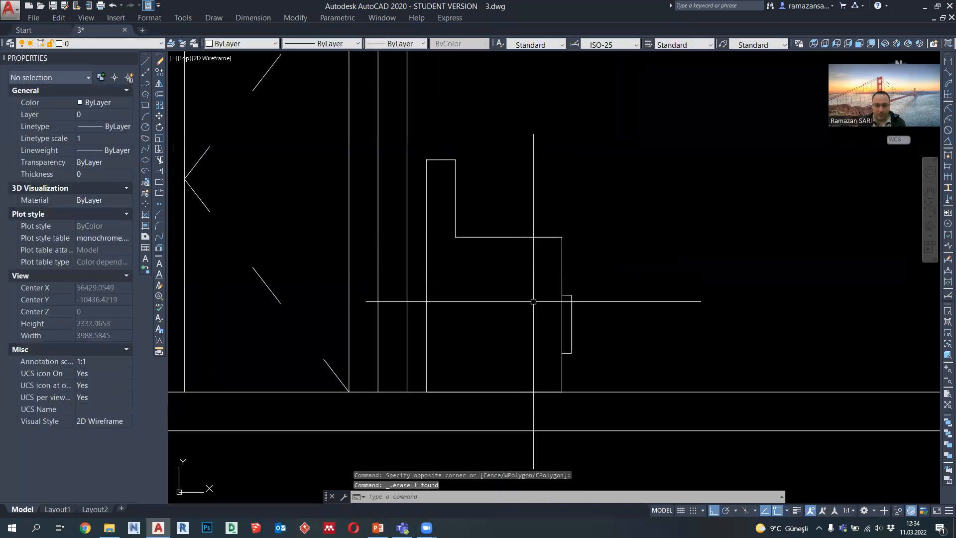
scroll(547, 318, down, 2)
scroll(506, 275, up, 2)
mouse_move(487, 277)
middle_down()
mouse_move(459, 271)
mouse_move(482, 267)
mouse_move(473, 262)
middle_up()
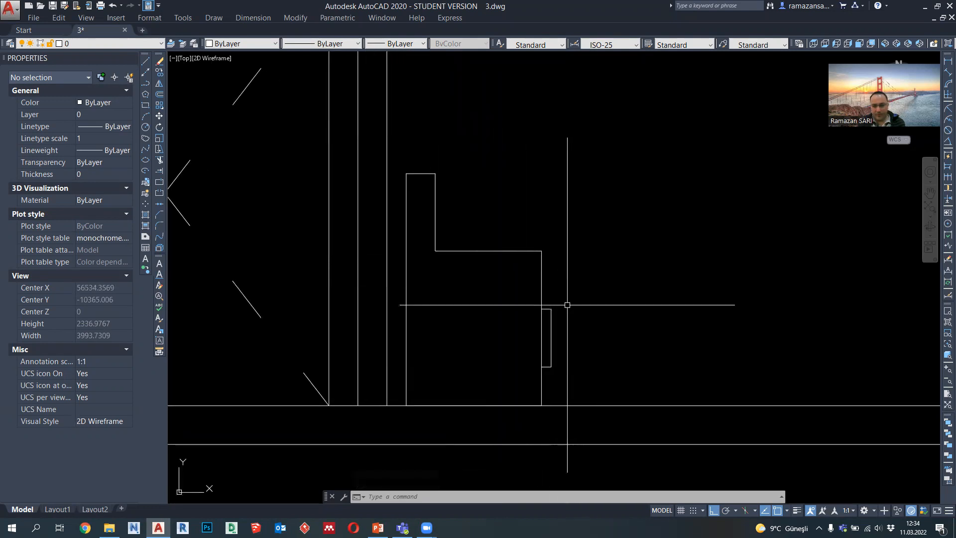
scroll(503, 264, down, 5)
scroll(477, 289, up, 3)
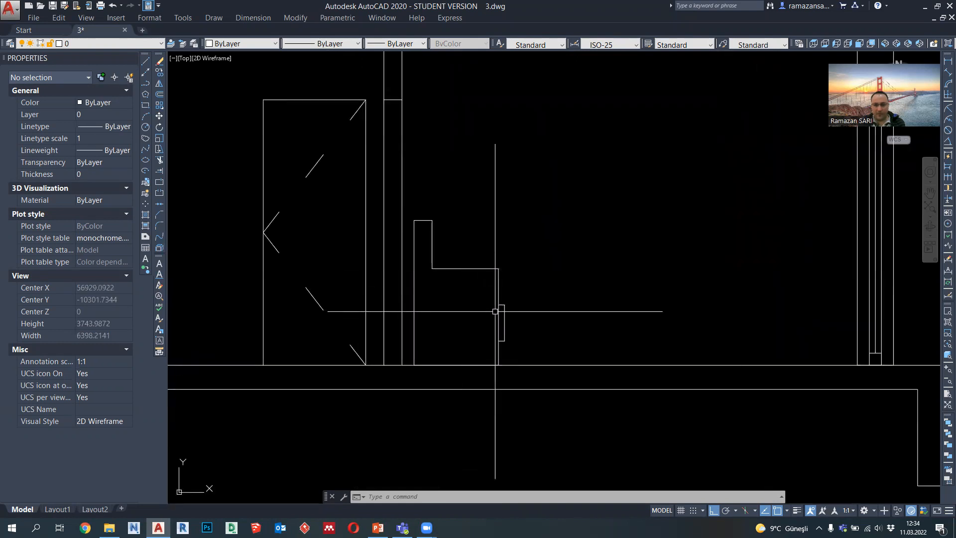
scroll(495, 311, up, 2)
scroll(457, 271, down, 2)
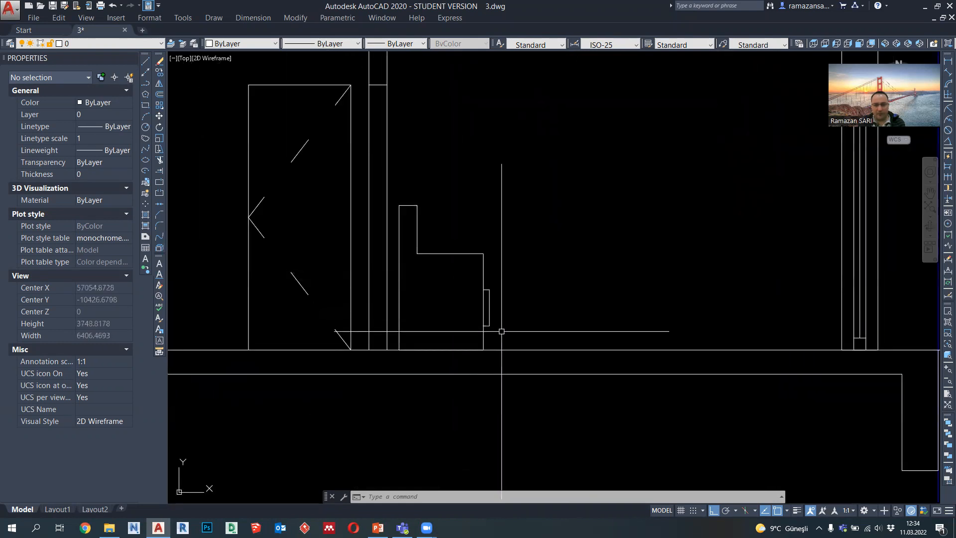
click(397, 206)
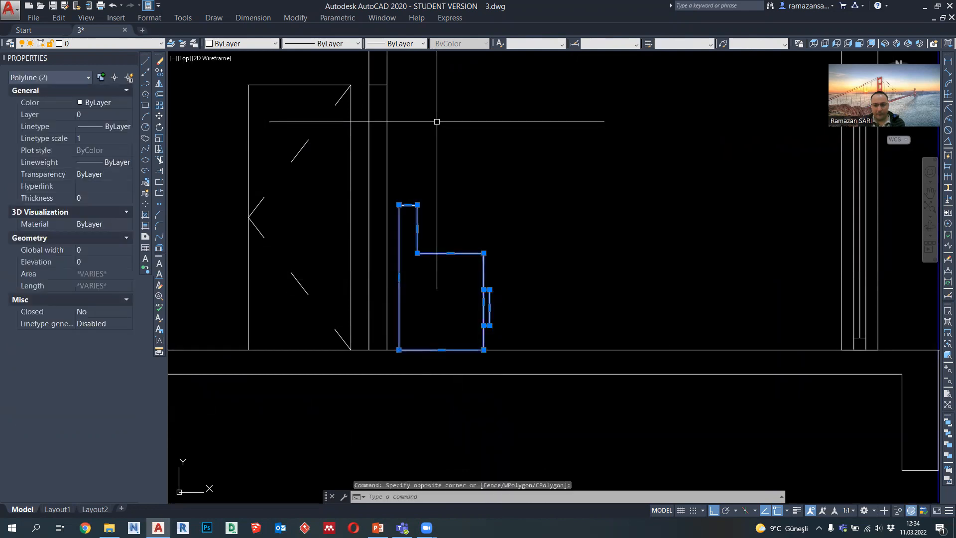
key(Escape)
Step: Draw a polyline along the armchair's base from its front lower corner to its rear lower corner
scroll(431, 332, up, 4)
click(145, 82)
key(Escape)
click(147, 85)
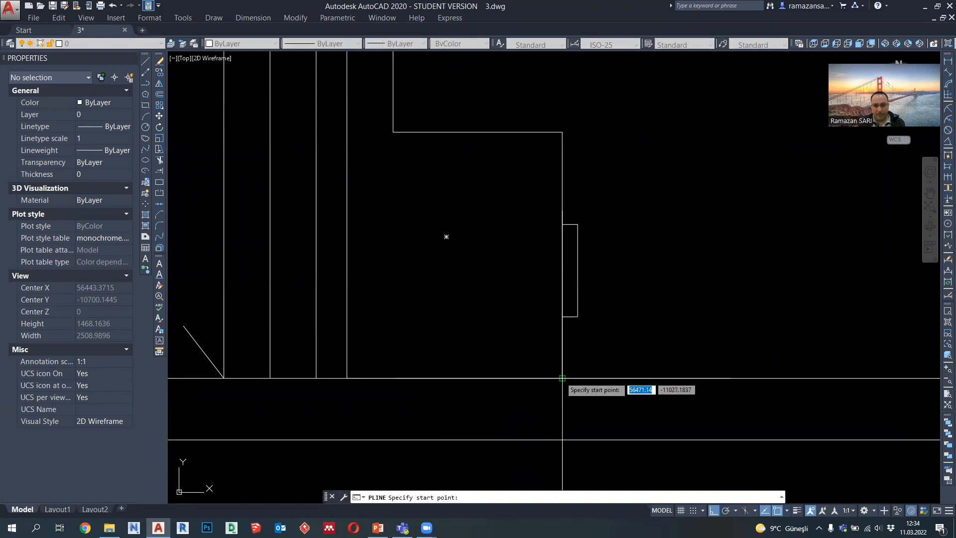
click(562, 378)
click(347, 378)
key(Return)
Step: Move the armchair's new base line up by 100
click(442, 378)
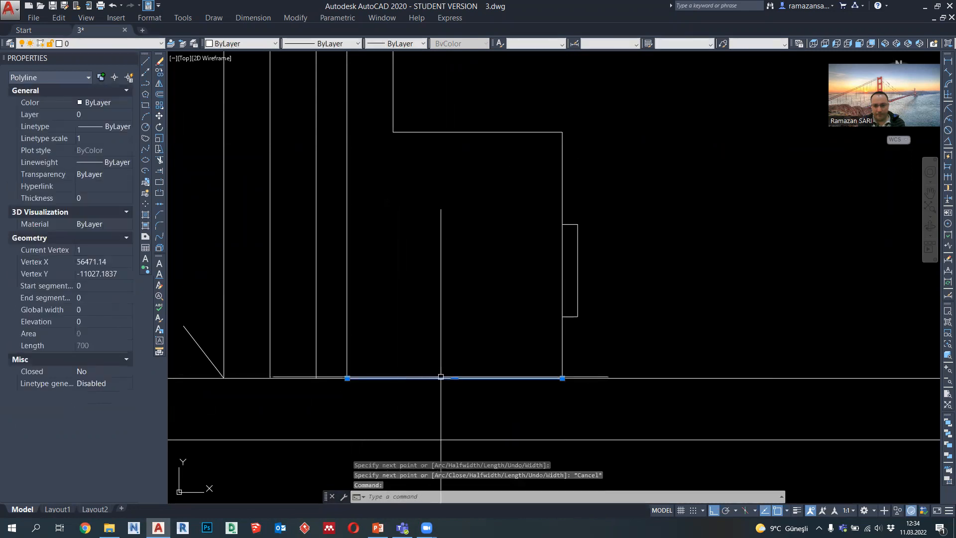
click(454, 378)
text(1)
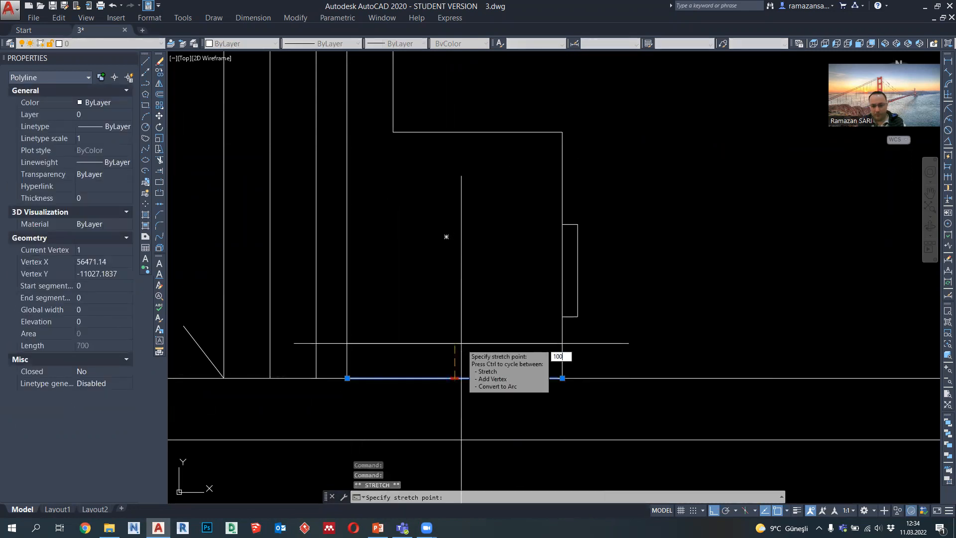
text(00)
key(Return)
key(Escape)
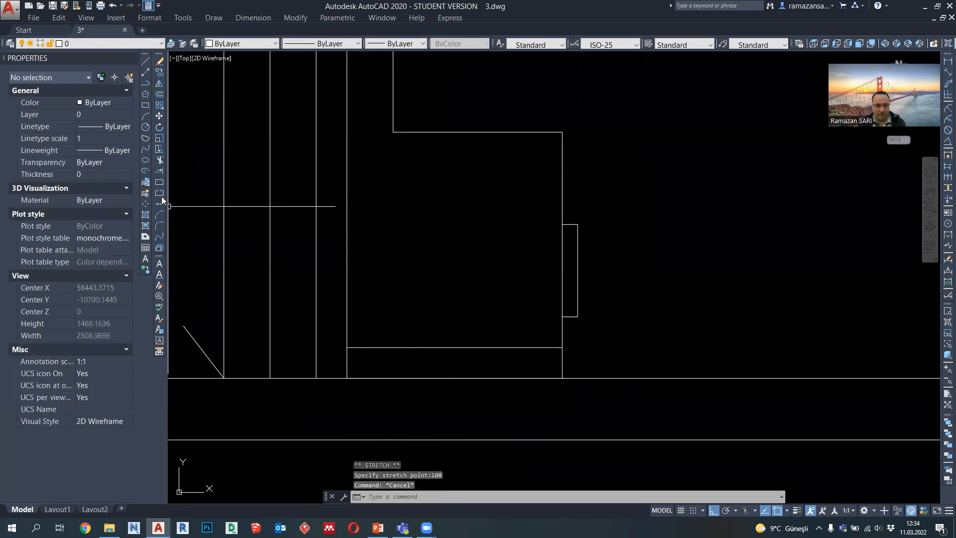
Step: Chamfer the armchair profile with its raised base line at both lower corners, using zero distances, to close the outline
click(160, 215)
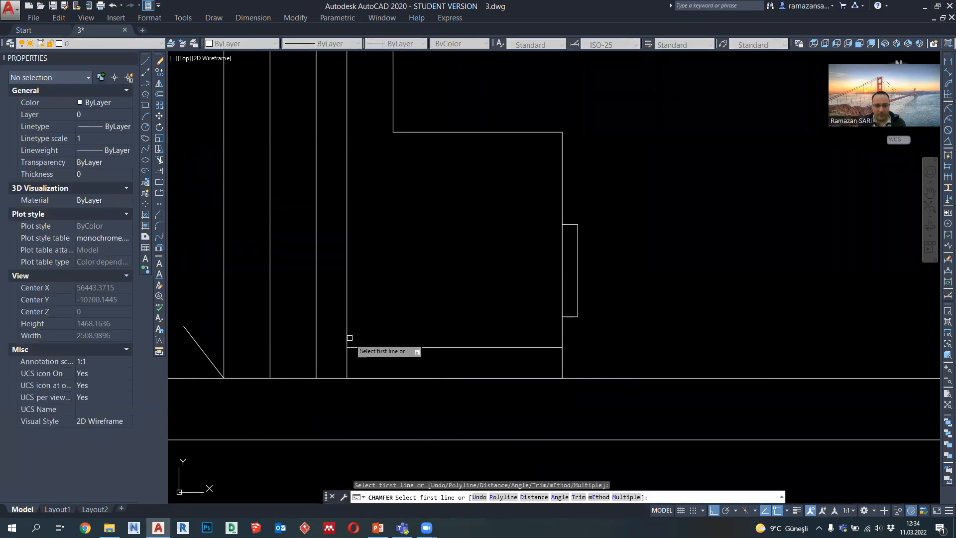
click(347, 334)
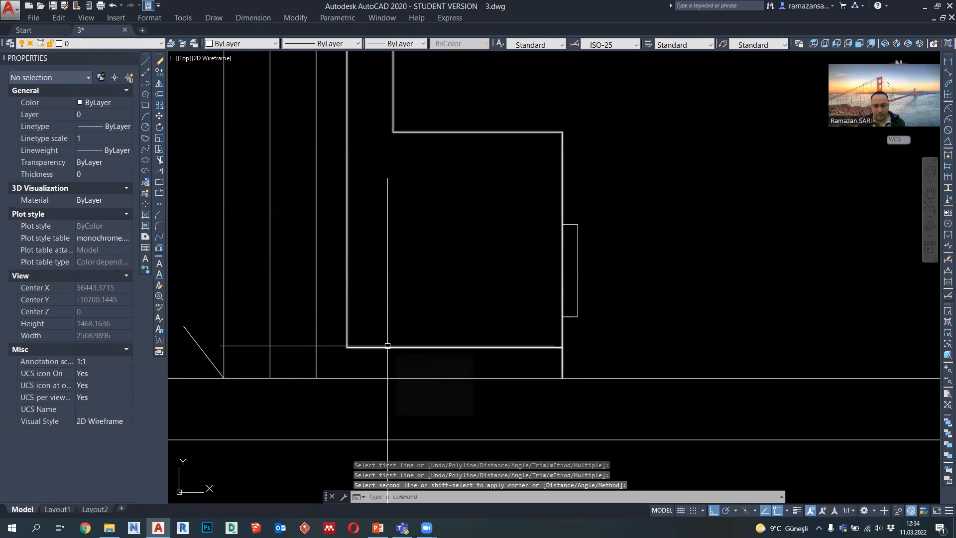
click(413, 346)
key(Return)
click(513, 347)
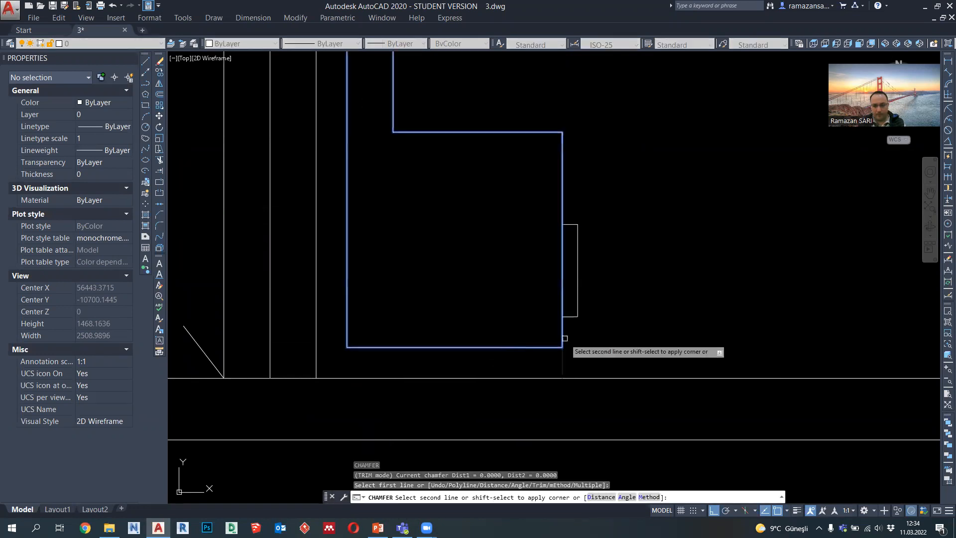
click(565, 338)
Step: Draw a 100 by 100 foot as an open polyline beneath the armchair's rear lower corner, down to the floor line
click(145, 84)
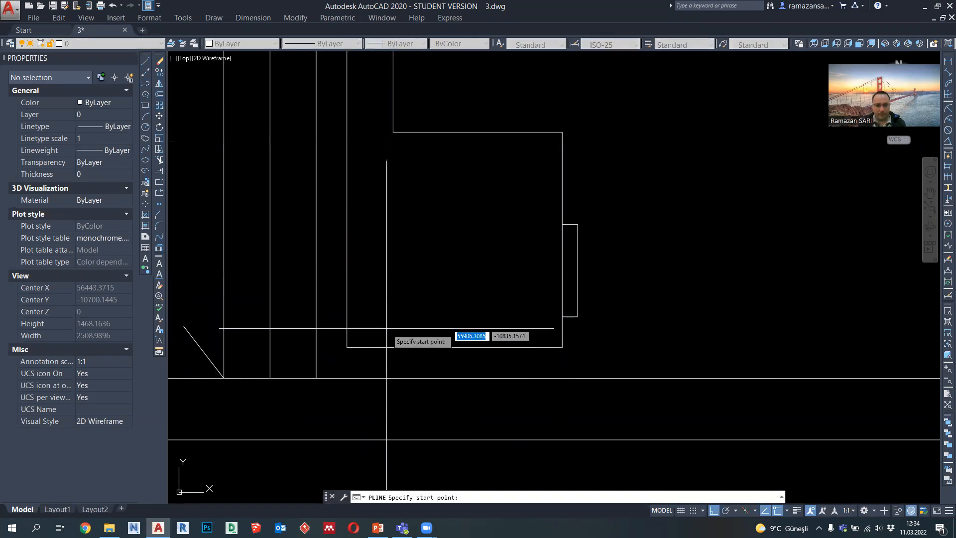
click(346, 347)
click(346, 379)
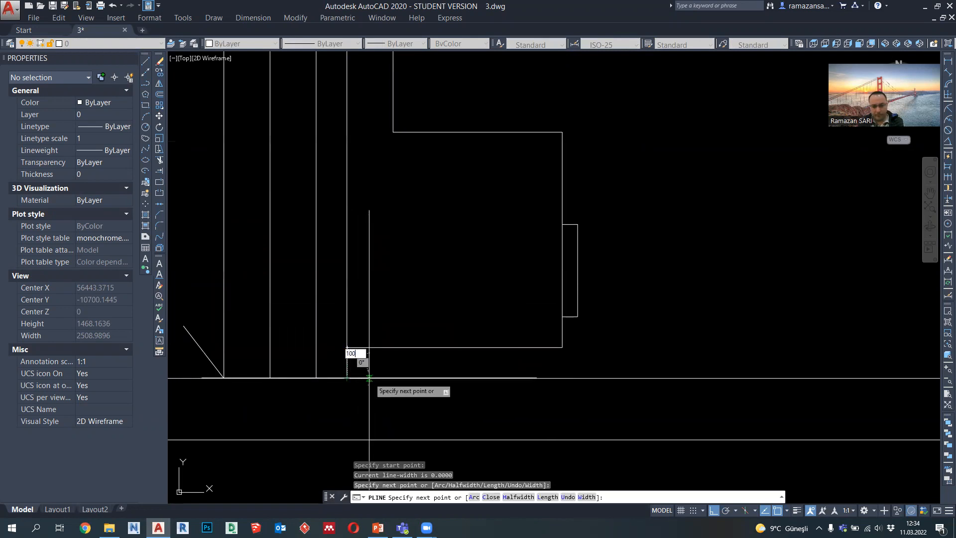
key(Return)
click(378, 347)
key(Escape)
Step: Copy the rear foot by its upper front corner to the armchair's front lower corner
click(379, 365)
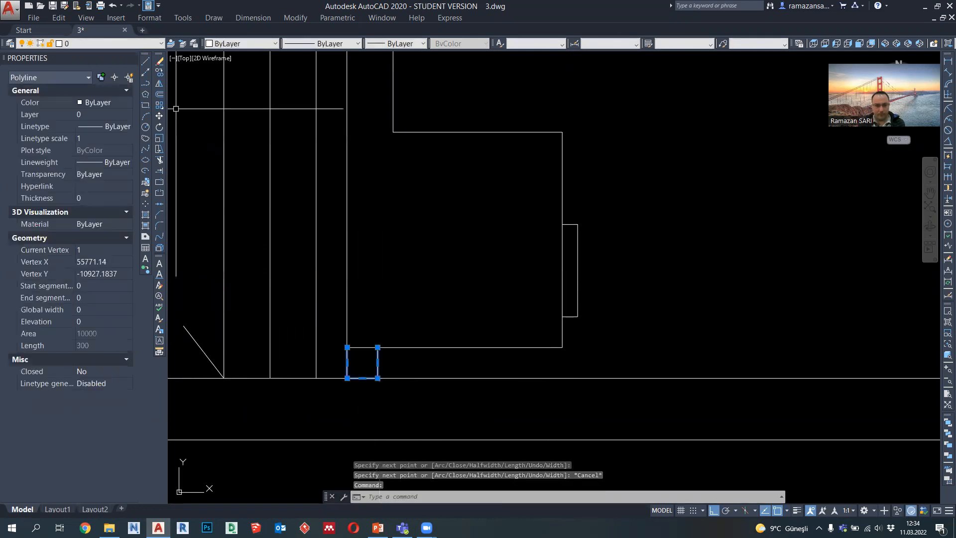
click(160, 71)
click(378, 347)
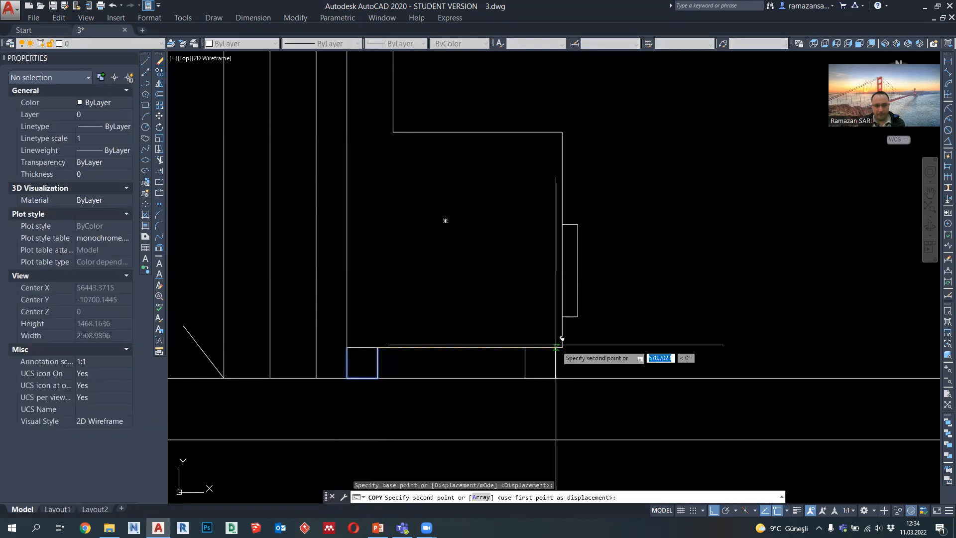
click(563, 347)
key(Escape)
Step: Set the lineweight of both armchair feet to 0.09 mm
click(568, 358)
click(368, 363)
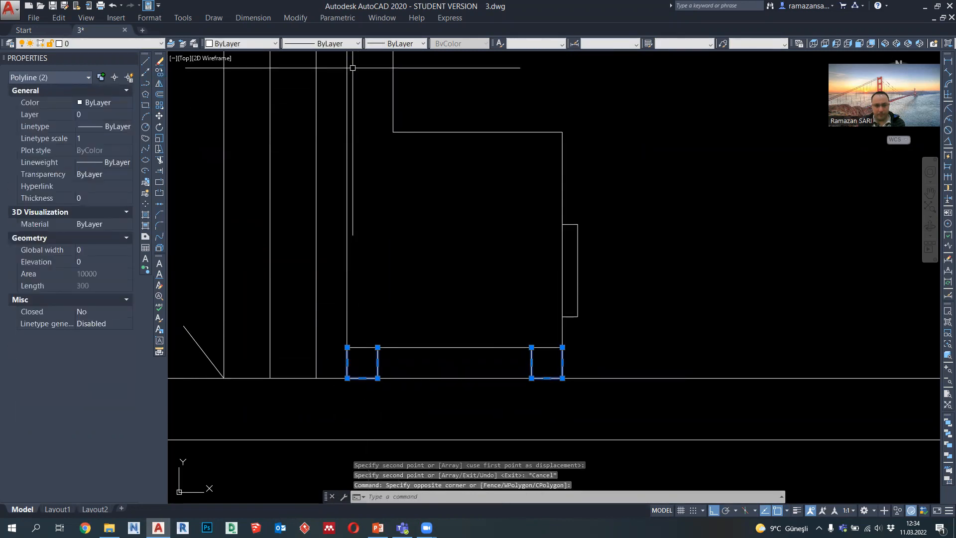
click(396, 43)
click(398, 123)
scroll(465, 351, down, 2)
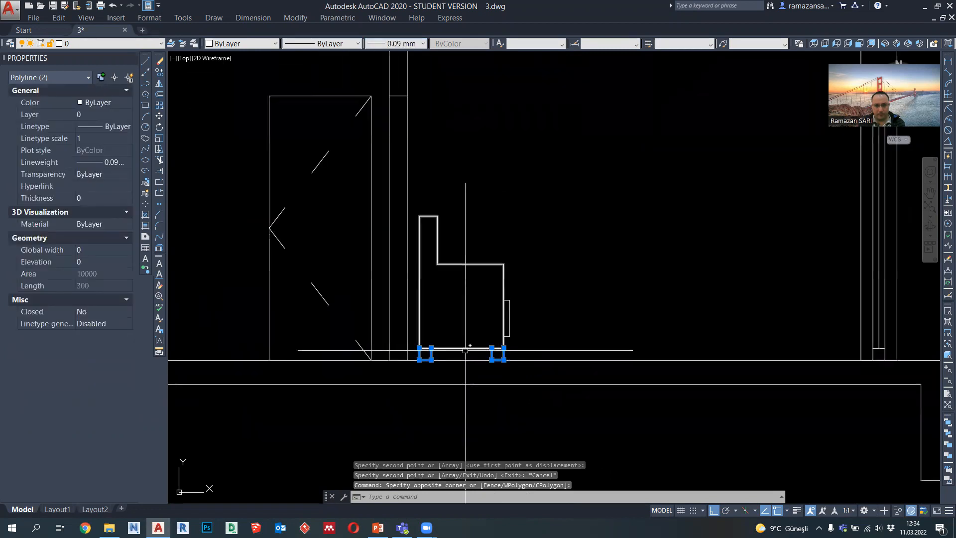
key(Escape)
Step: Draw a vertical projection polyline from the living room sofa's lower left corner in the plan down through the section
scroll(521, 303, up, 2)
scroll(528, 314, down, 6)
middle_drag(568, 331, 525, 343)
scroll(514, 350, down, 3)
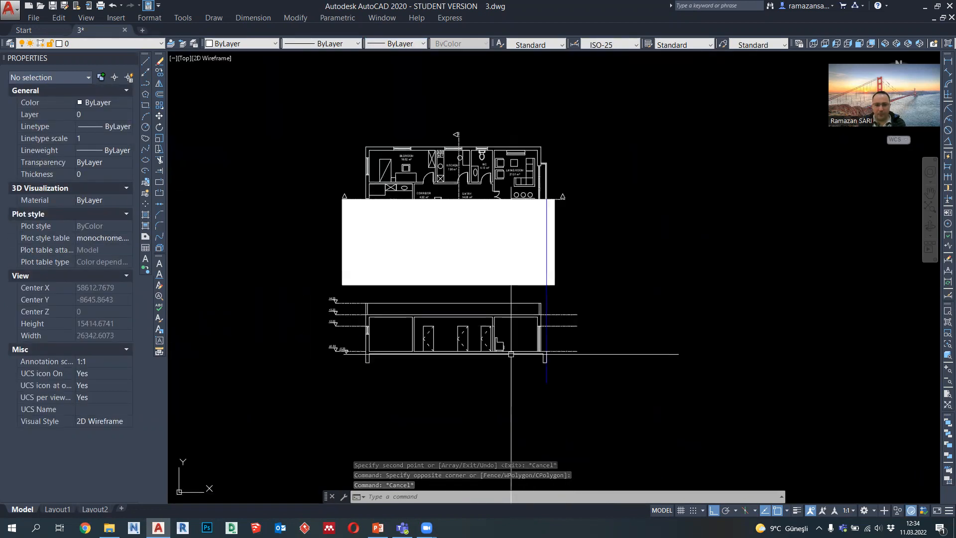
scroll(508, 75, up, 5)
click(148, 85)
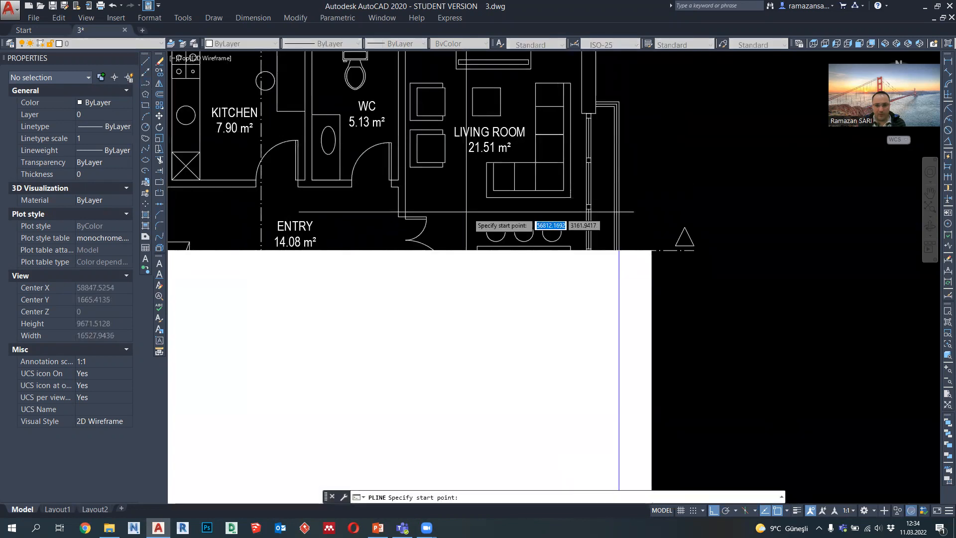
click(481, 197)
scroll(466, 259, down, 3)
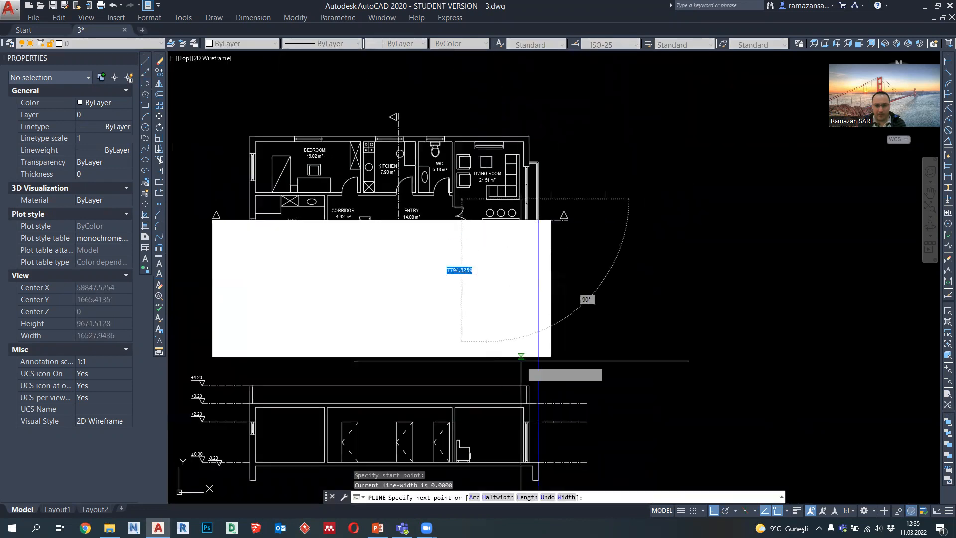
click(470, 436)
key(Escape)
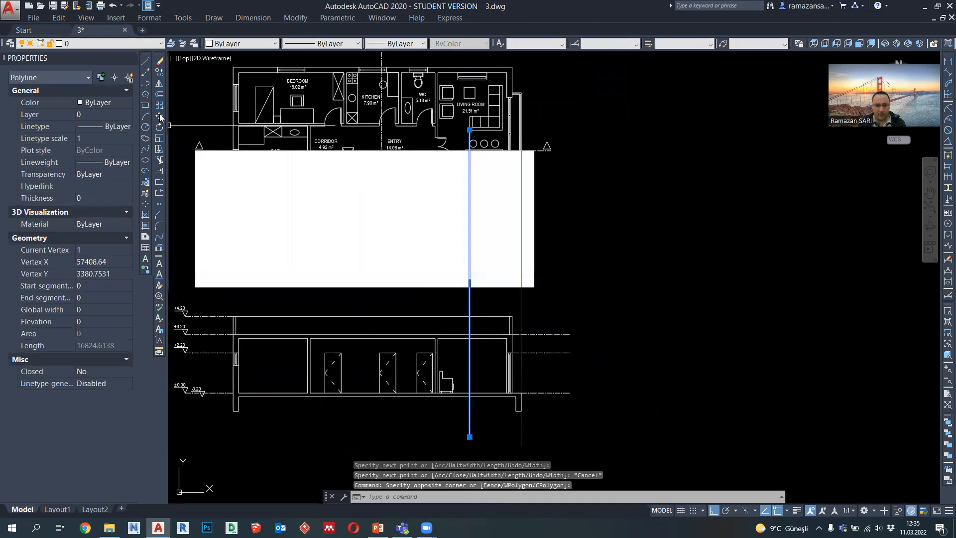
Step: Copy the sofa's projection line from its lower left corner to its lower right corner in the plan
click(160, 74)
scroll(463, 121, up, 4)
click(478, 142)
click(568, 135)
key(Escape)
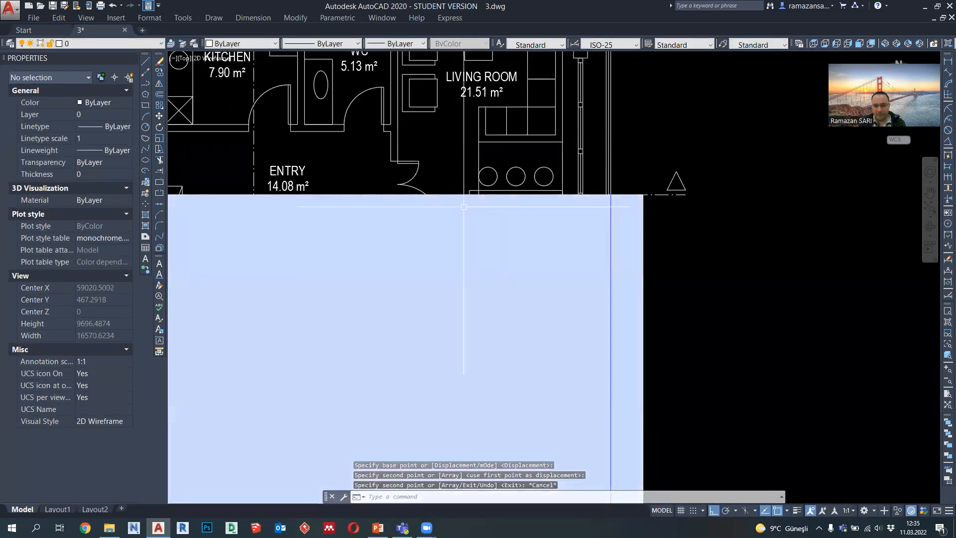
scroll(507, 206, down, 3)
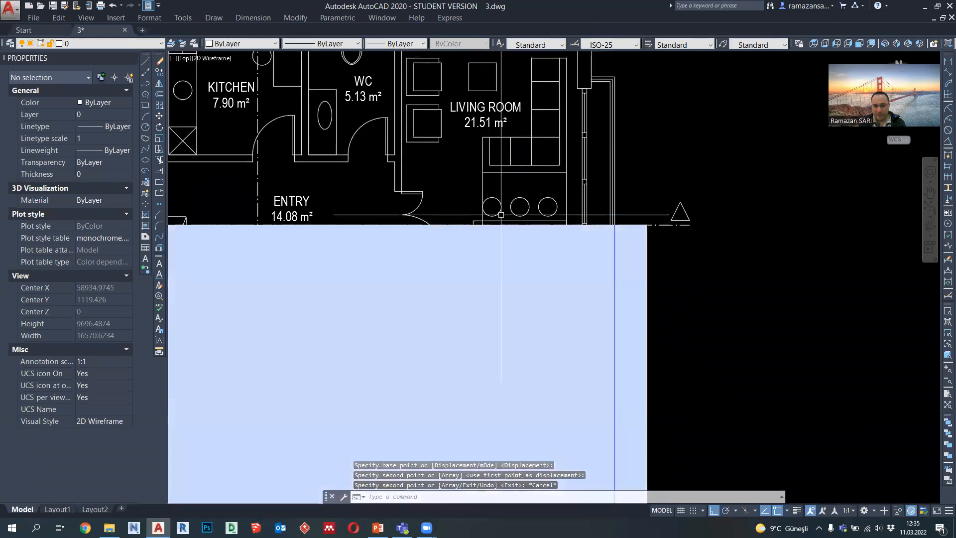
scroll(501, 225, down, 1)
scroll(499, 223, up, 4)
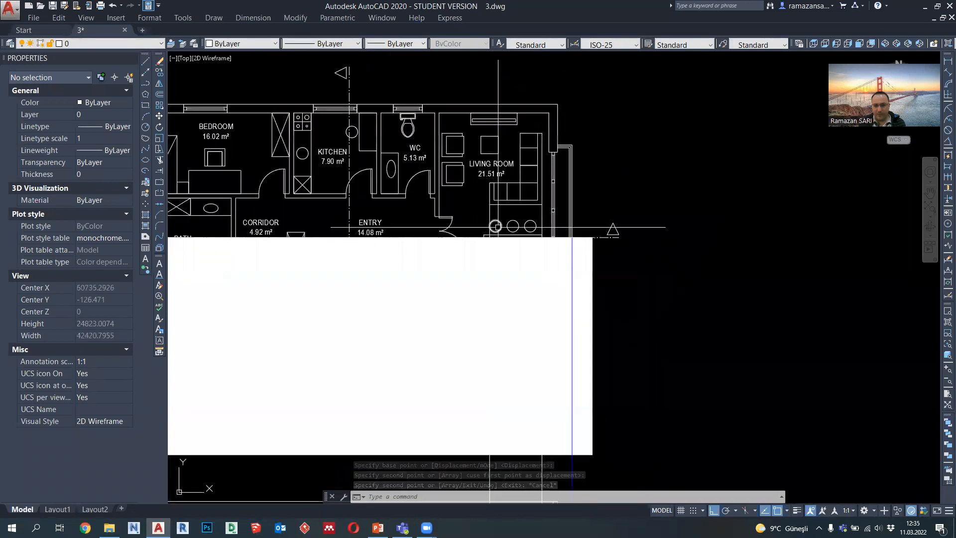
scroll(500, 221, down, 1)
middle_drag(499, 347, 482, 134)
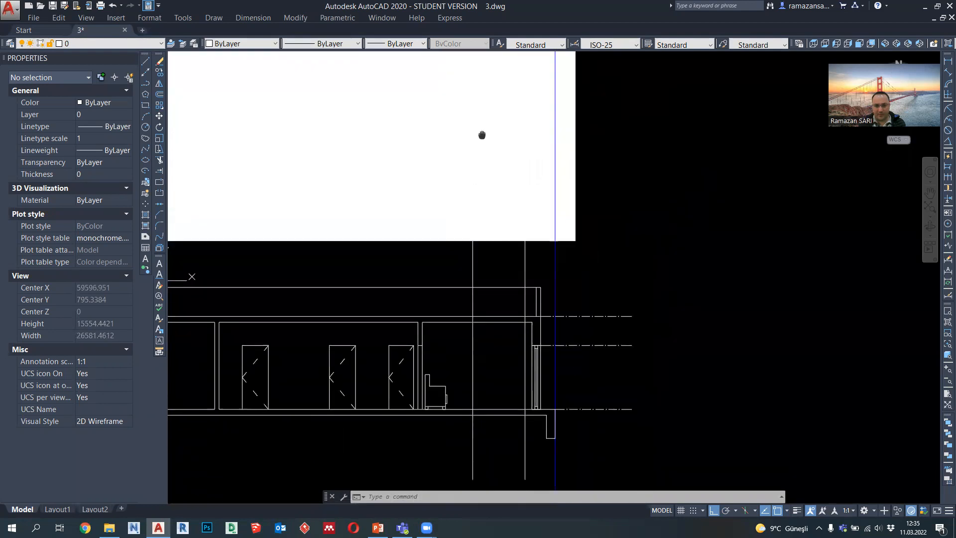
click(145, 83)
scroll(441, 254, down, 3)
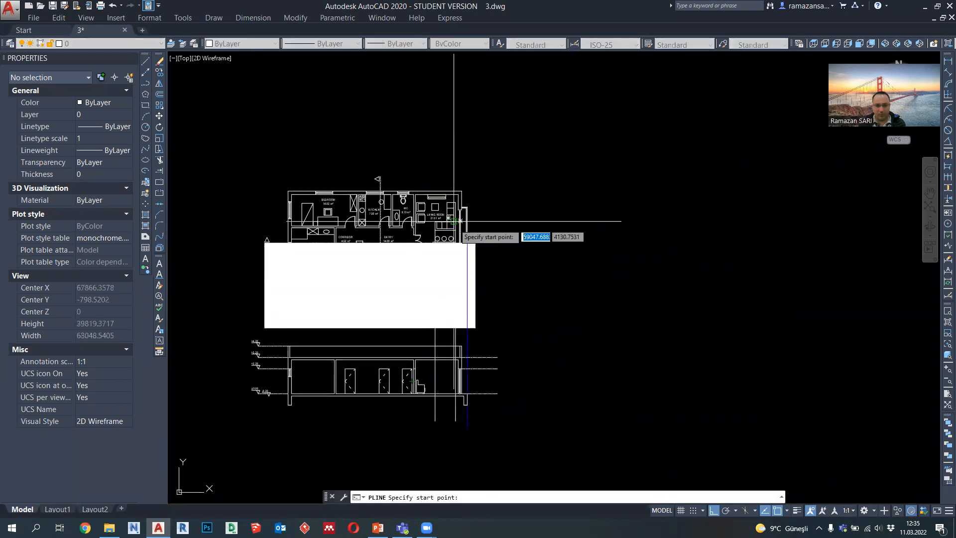
scroll(441, 254, up, 5)
key(Escape)
Step: Copy the sofa's right projection line to the inner edge of its right seat section and the inner edge of its left arm
click(474, 259)
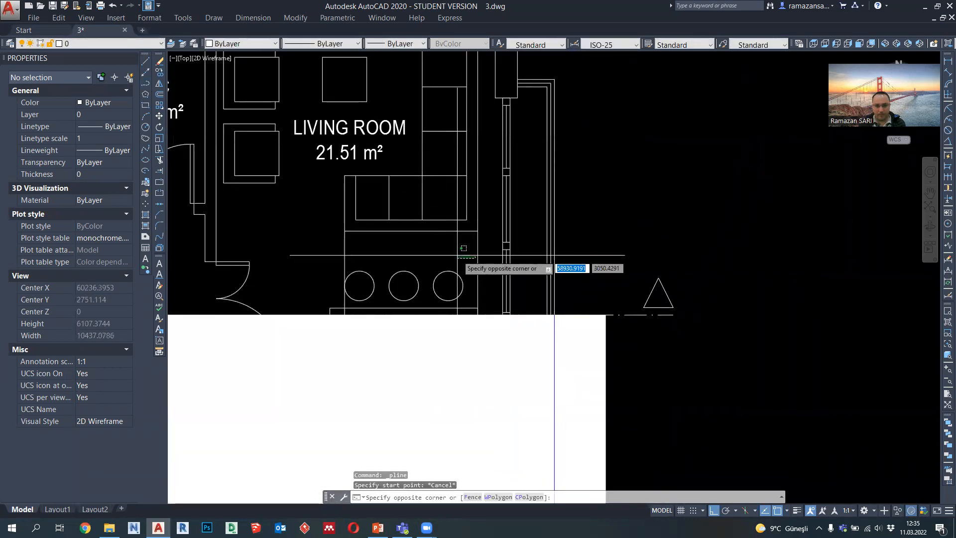
click(457, 255)
click(481, 263)
click(464, 256)
click(159, 72)
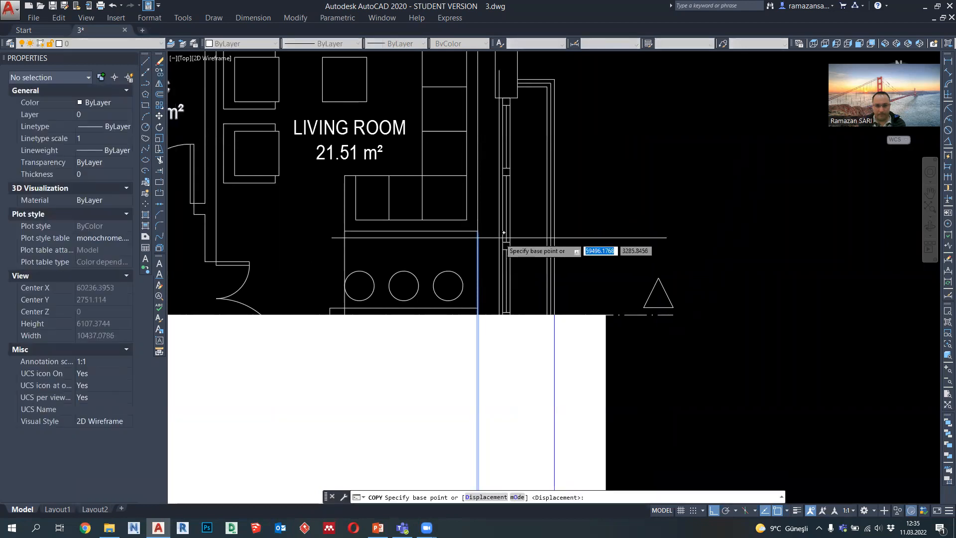
click(478, 231)
click(423, 222)
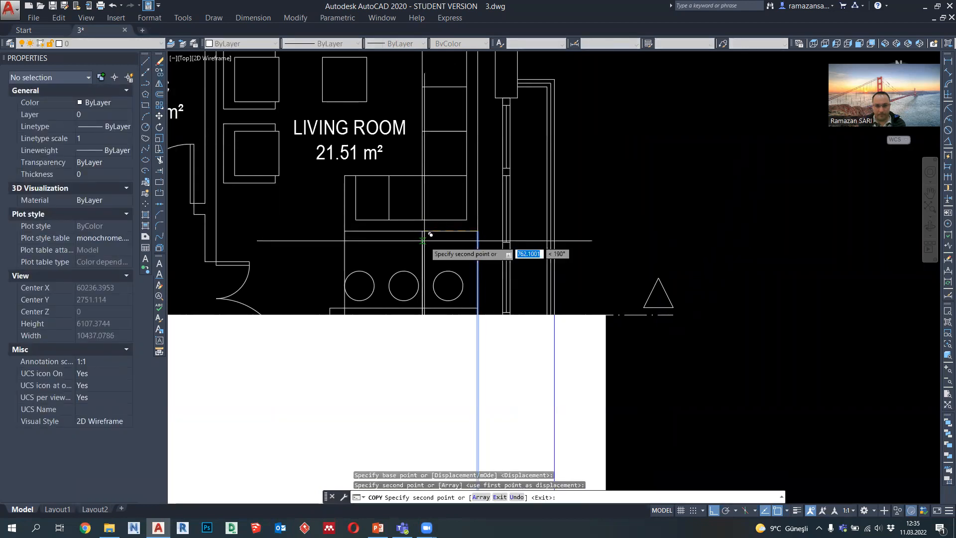
click(359, 244)
key(Escape)
Step: Start the sofa's profile polyline in the section on the leftmost projection line, level with the armchair's base
scroll(455, 214, down, 6)
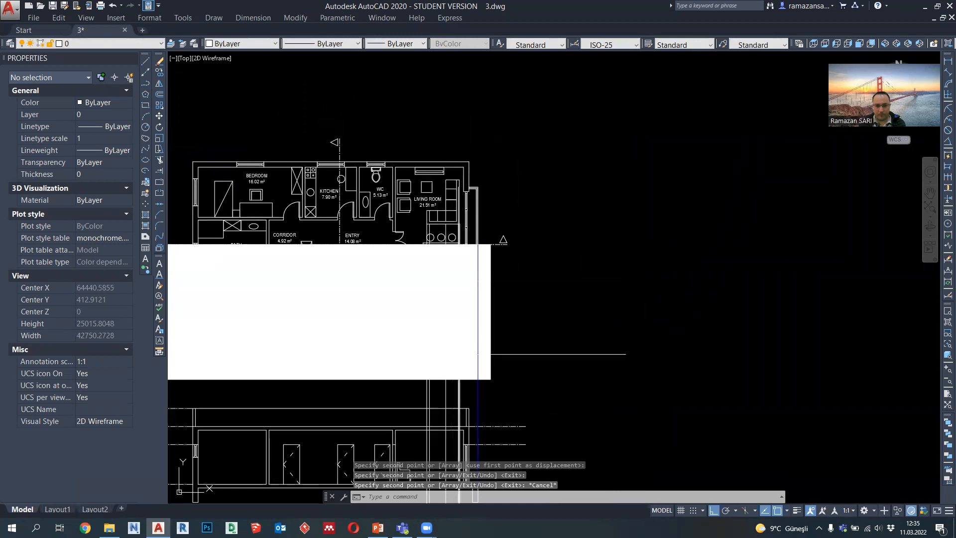
middle_drag(439, 438, 429, 284)
scroll(427, 302, up, 4)
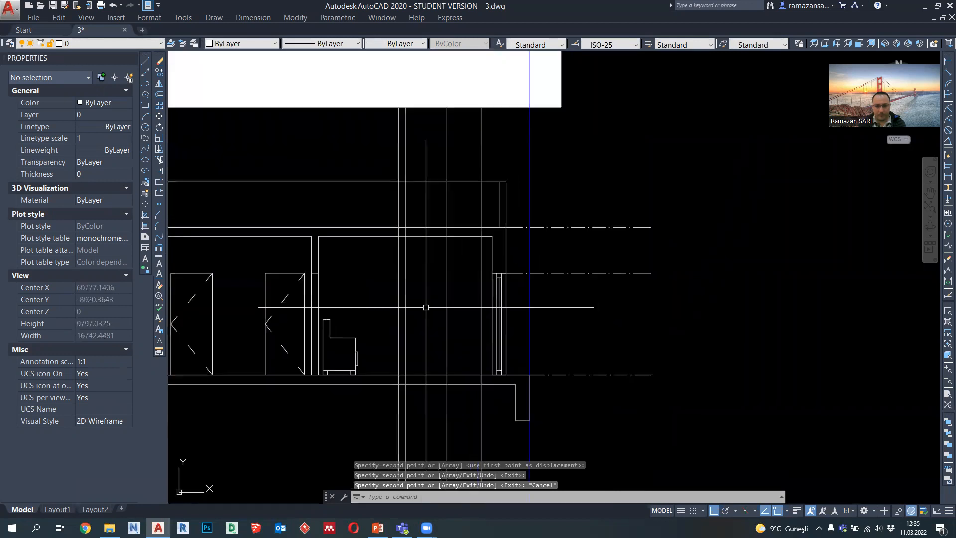
click(145, 84)
scroll(383, 374, up, 5)
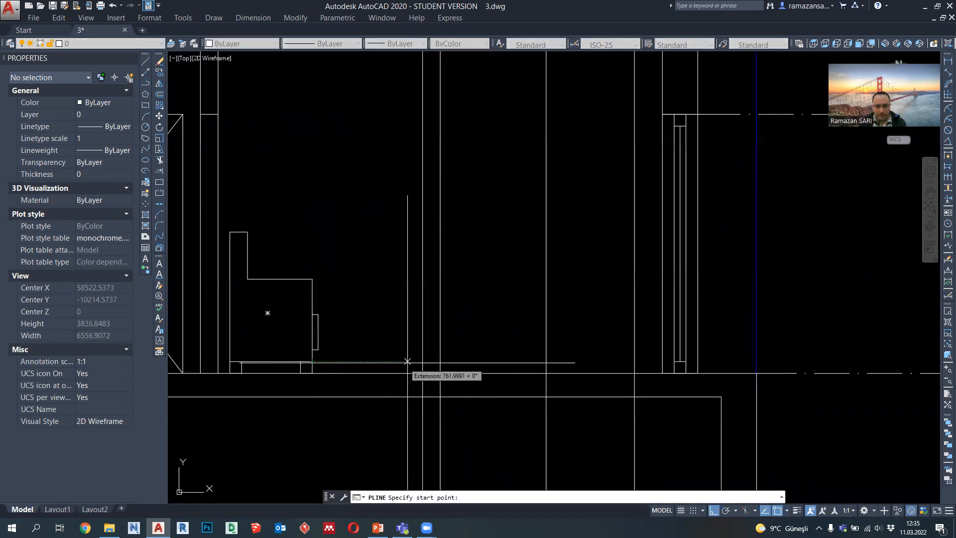
click(422, 361)
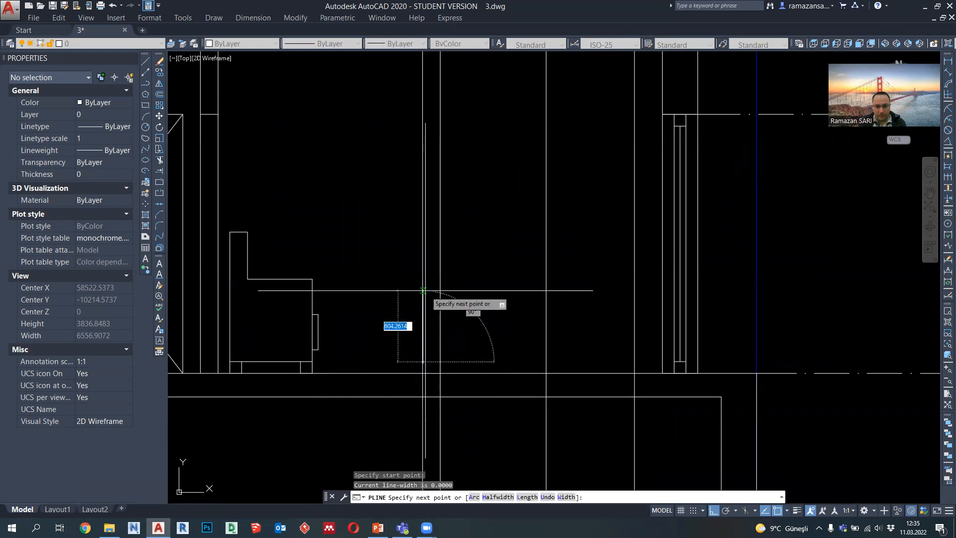
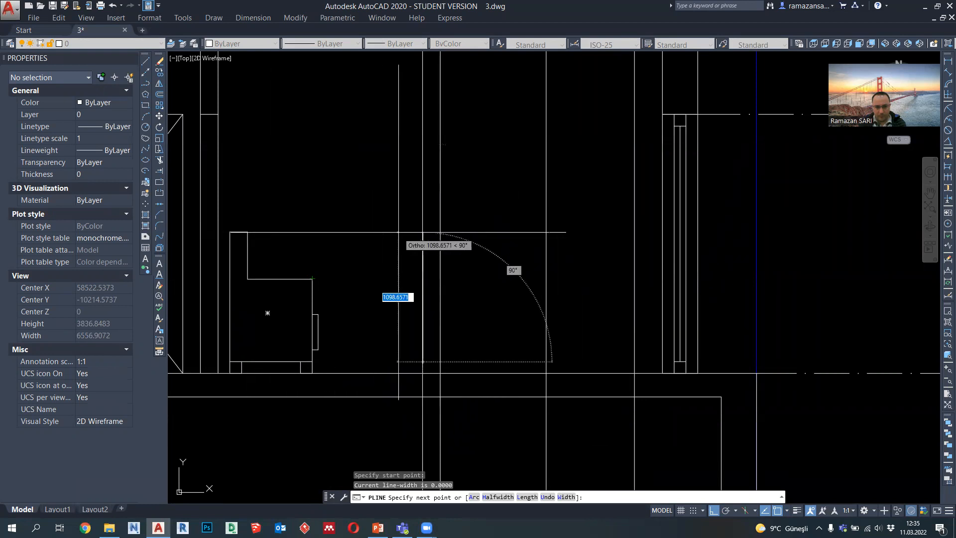
Step: Complete the sofa's rectangular outline up to the armchair's back height and across to the rightmost projection line
click(423, 232)
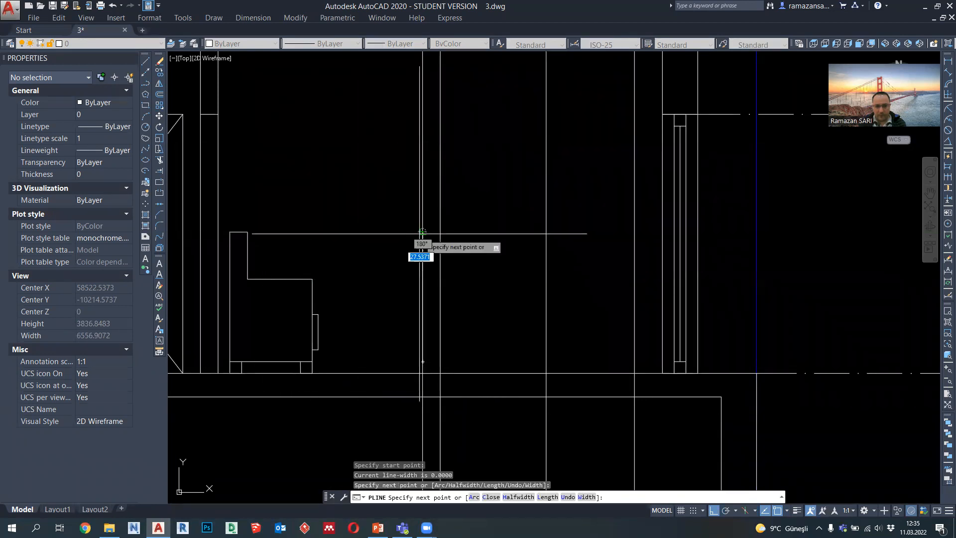
middle_drag(568, 232, 556, 269)
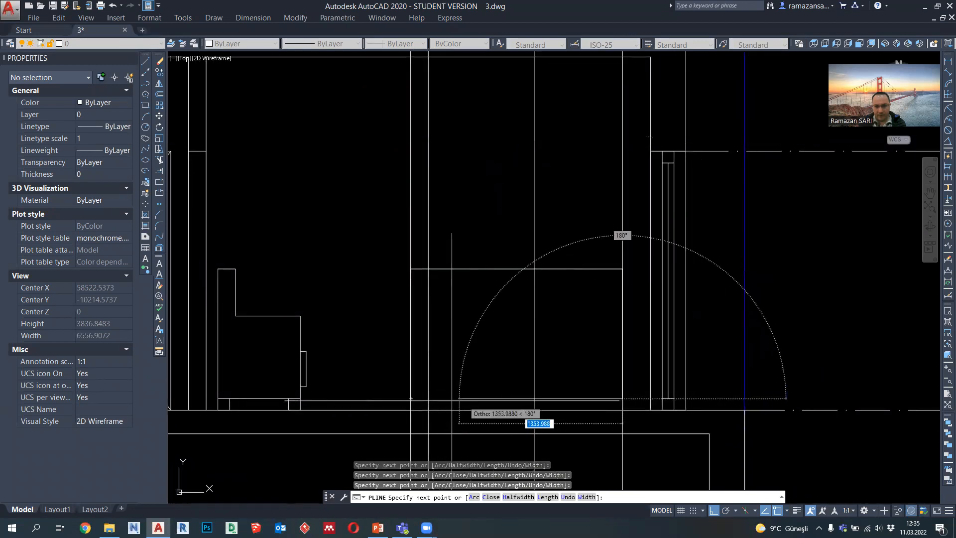
key(Escape)
Step: Copy the armchair's front leg beneath the sofa's lower left corner and beside the sofa's inner right projection line
middle_drag(293, 314, 304, 267)
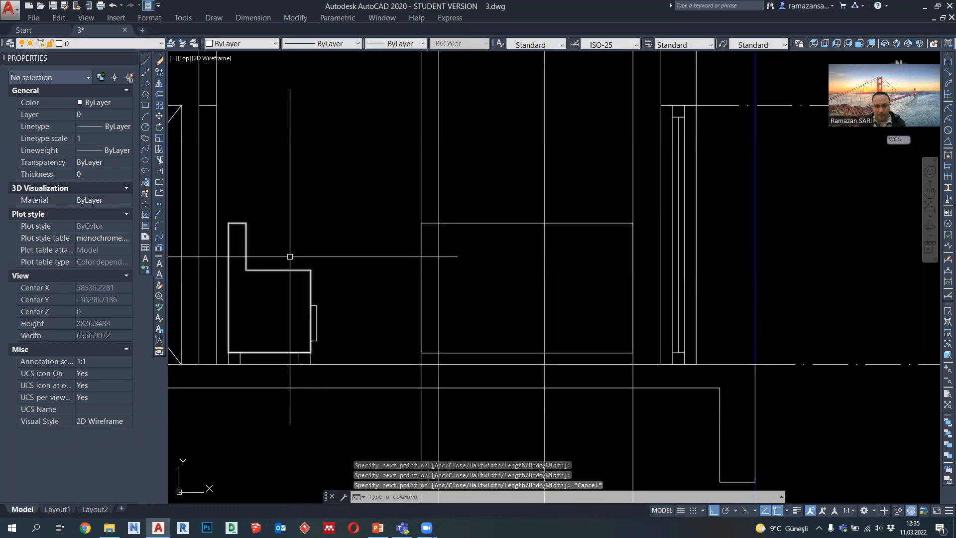
scroll(305, 354, up, 3)
click(314, 359)
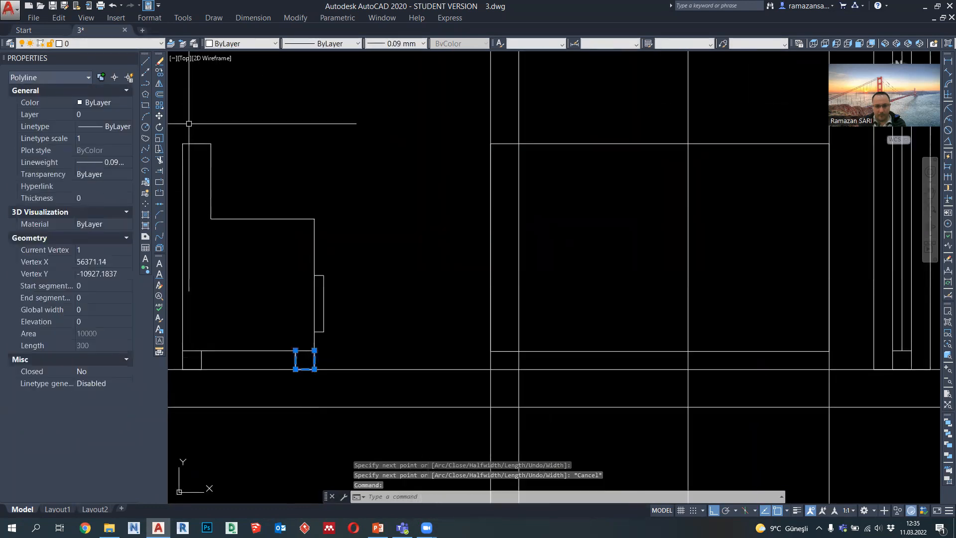
click(160, 72)
click(295, 350)
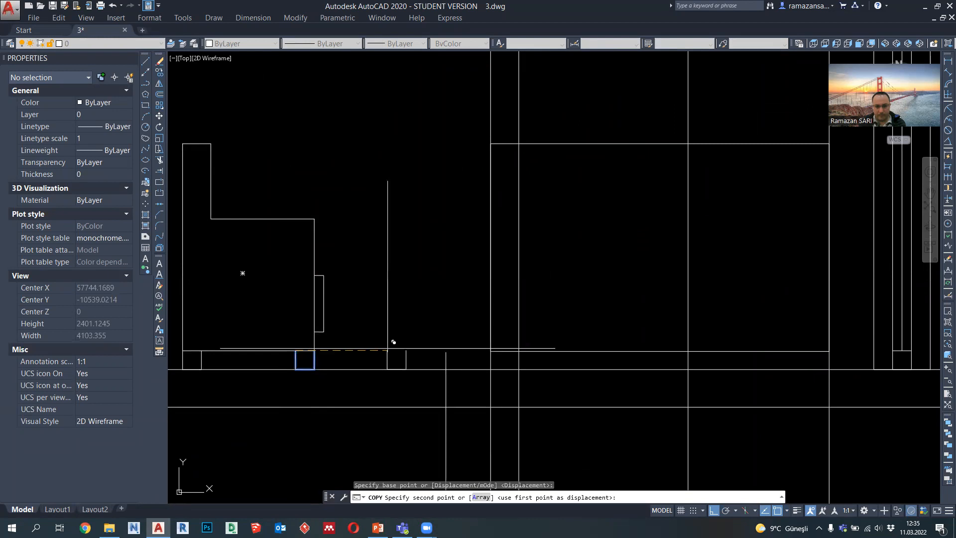
click(491, 351)
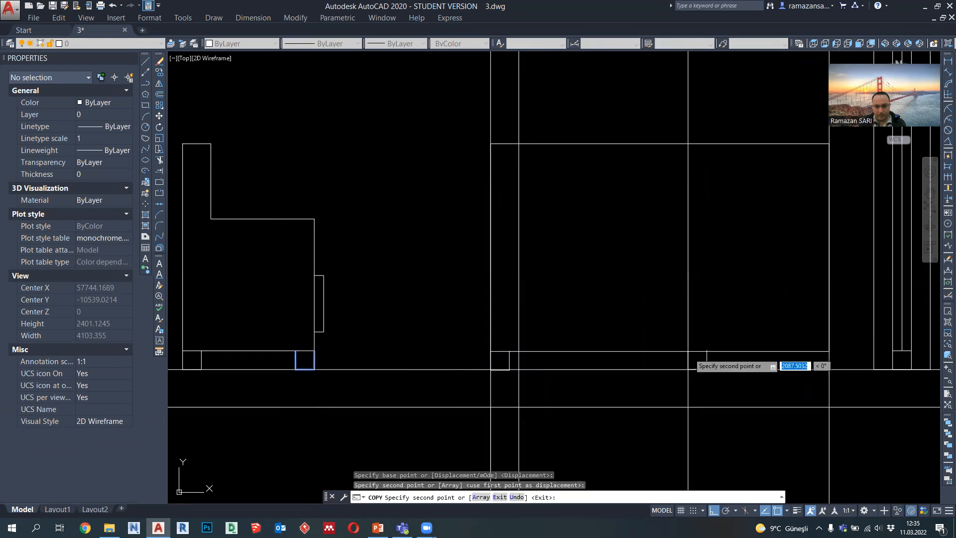
click(688, 351)
key(Escape)
Step: Copy the sofa's middle leg beneath the sofa's lower right corner
click(706, 358)
click(160, 72)
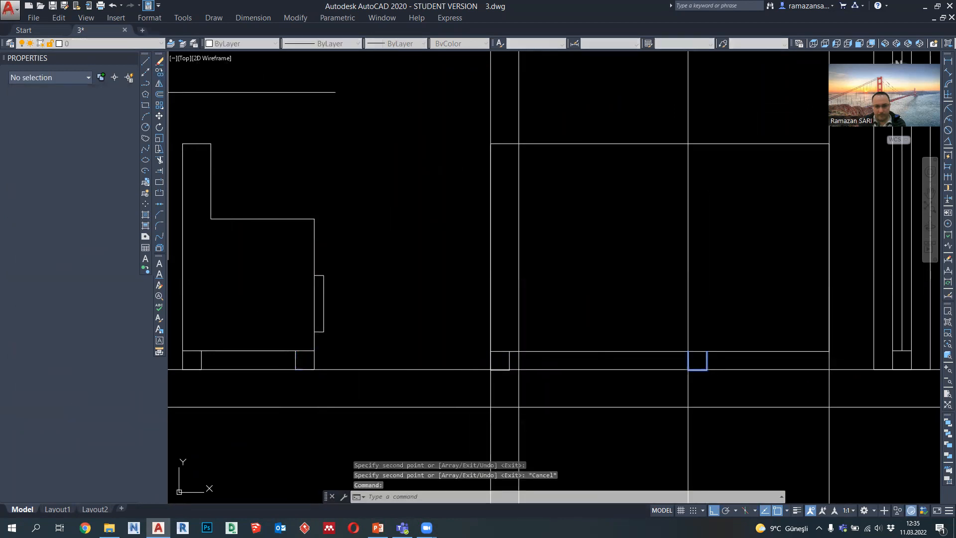
click(699, 352)
key(Escape)
Step: Delete the four vertical projection lines of the sofa
scroll(720, 393, down, 4)
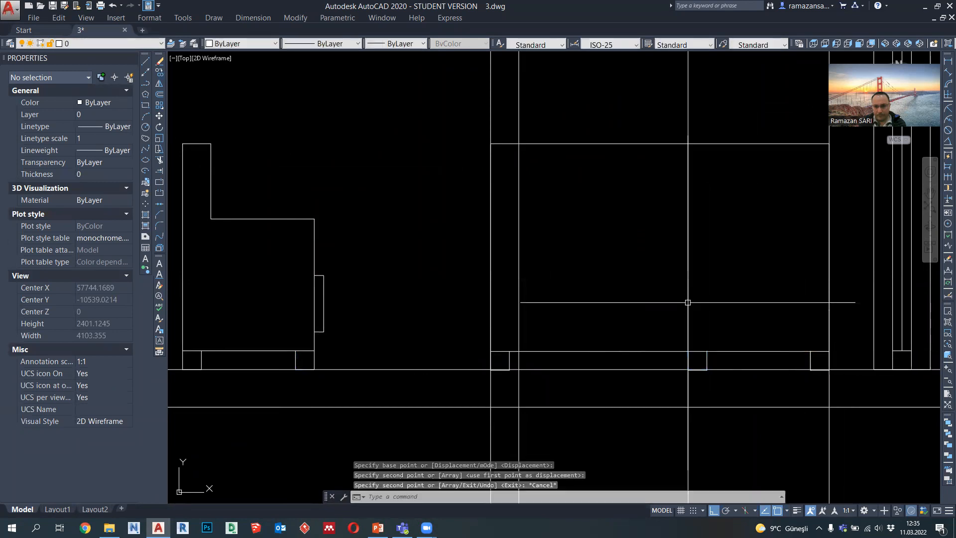
click(584, 392)
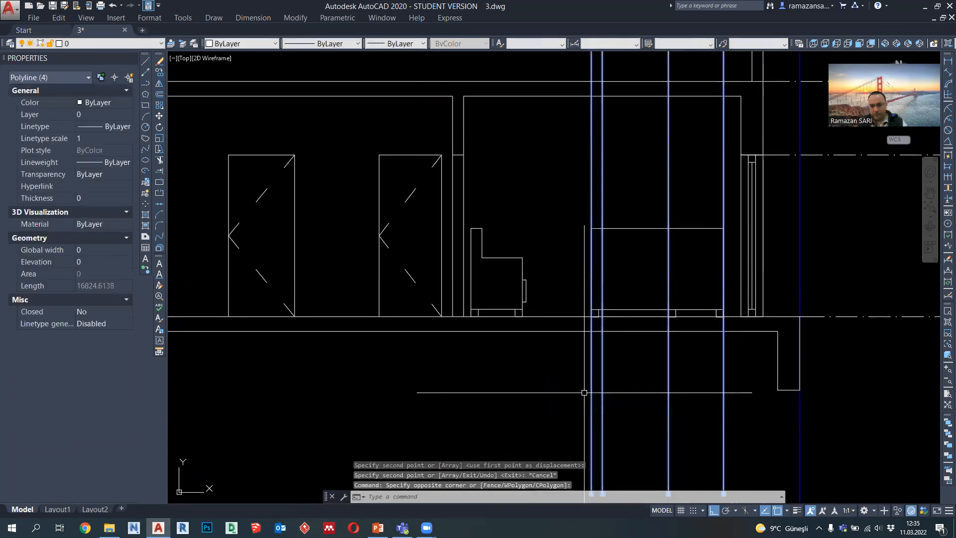
key(Delete)
Step: Draw a vertical projection polyline from the lower left corner of the living room's wall cabinet in the plan down through the section
scroll(722, 339, down, 3)
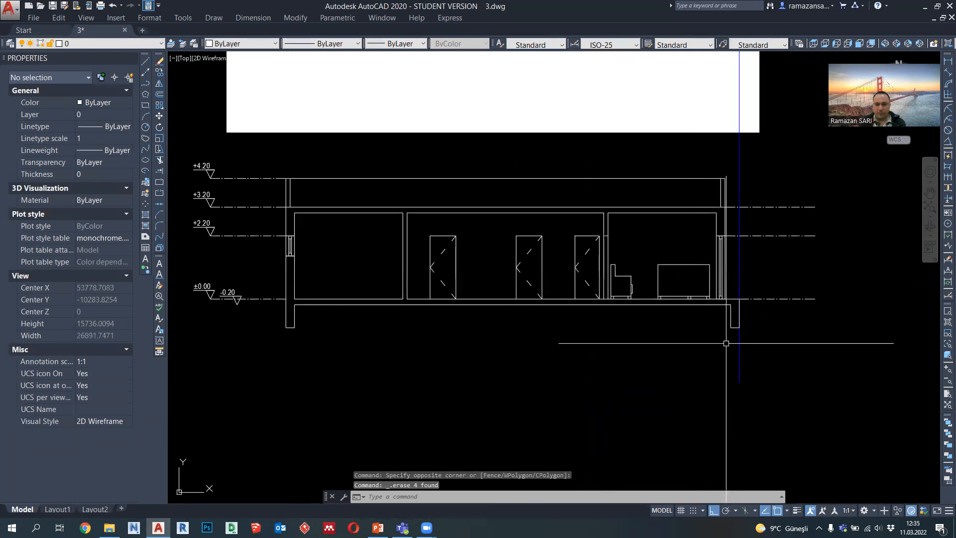
scroll(674, 346, up, 2)
mouse_move(635, 310)
middle_down()
mouse_move(619, 314)
mouse_move(619, 357)
middle_up()
scroll(619, 357, up, 1)
scroll(619, 358, down, 5)
scroll(617, 233, up, 3)
scroll(616, 233, up, 2)
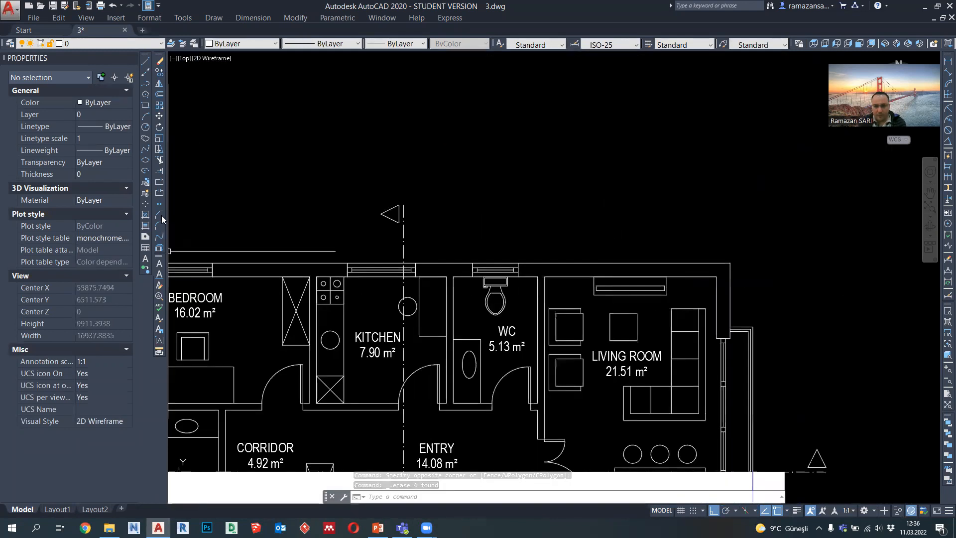
click(145, 83)
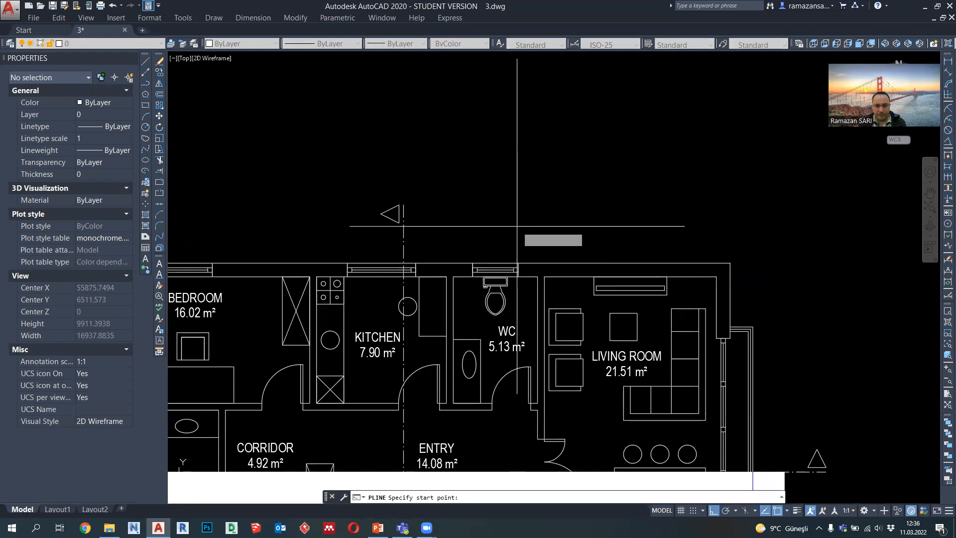
click(594, 294)
scroll(591, 265, down, 8)
middle_drag(608, 408, 605, 388)
click(602, 412)
key(Escape)
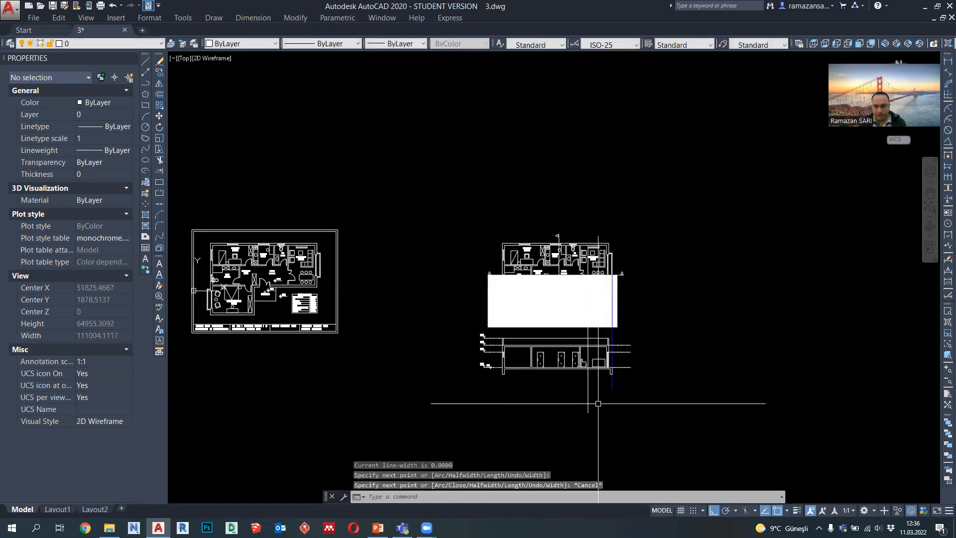
Step: Copy the cabinet's projection line to its lower right corner and to both ends of the thin rectangle inside it
click(597, 404)
click(579, 394)
click(159, 72)
scroll(588, 254, up, 7)
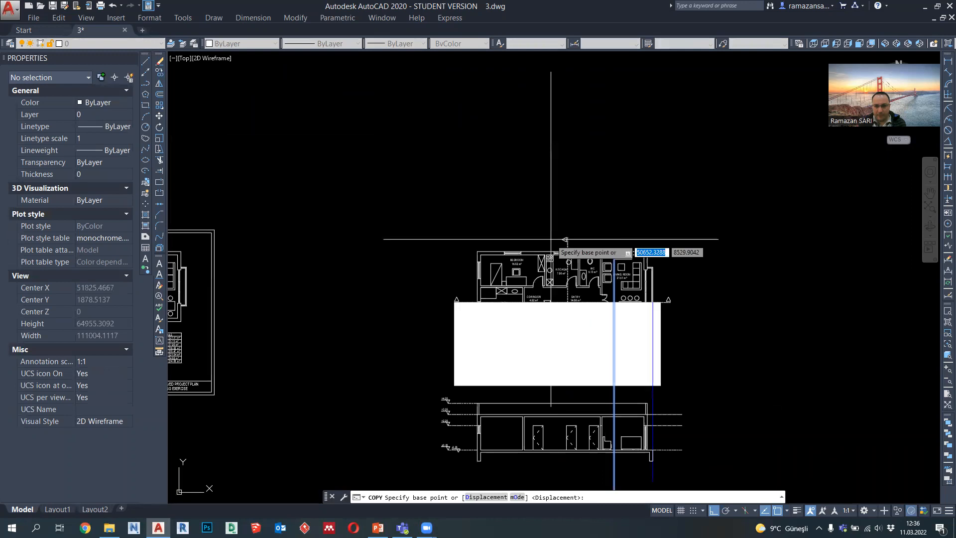
click(490, 131)
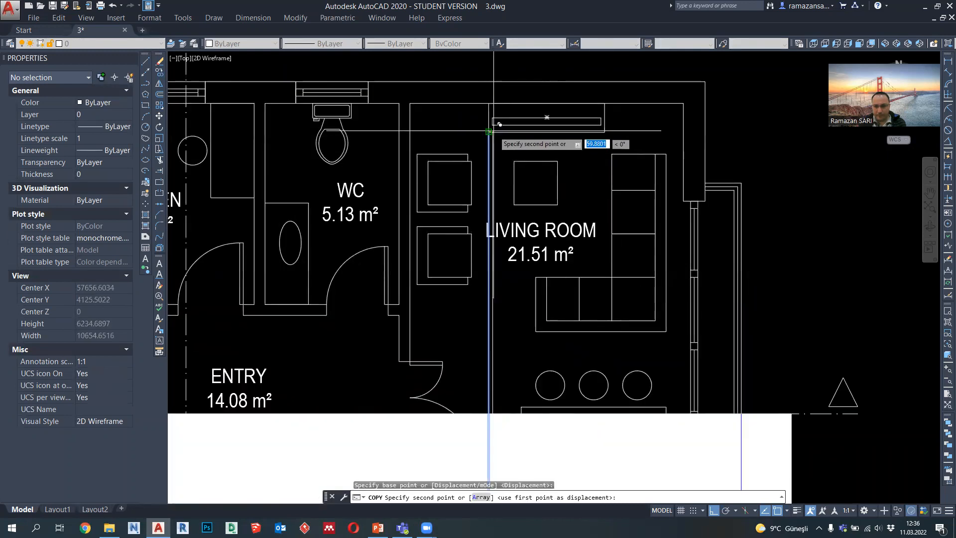
click(604, 132)
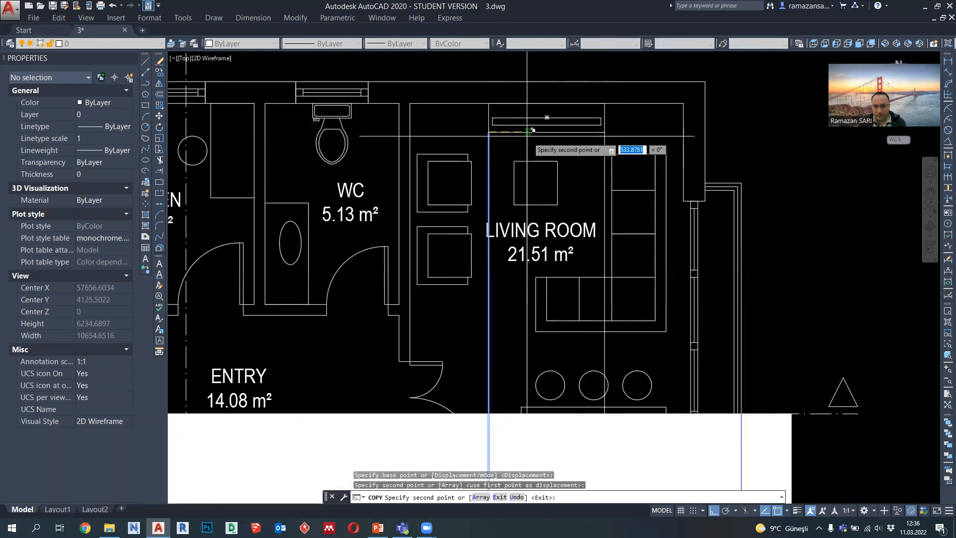
scroll(517, 134, up, 4)
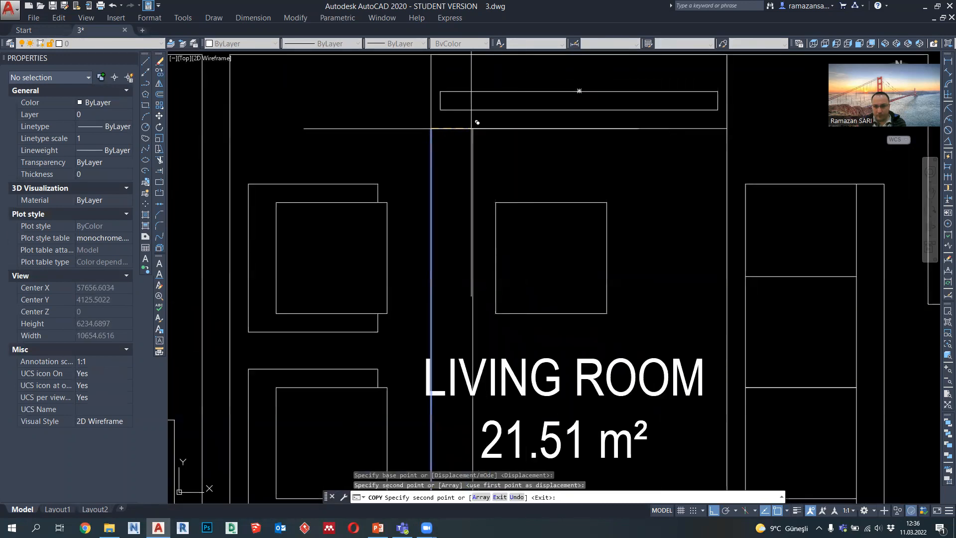
click(440, 128)
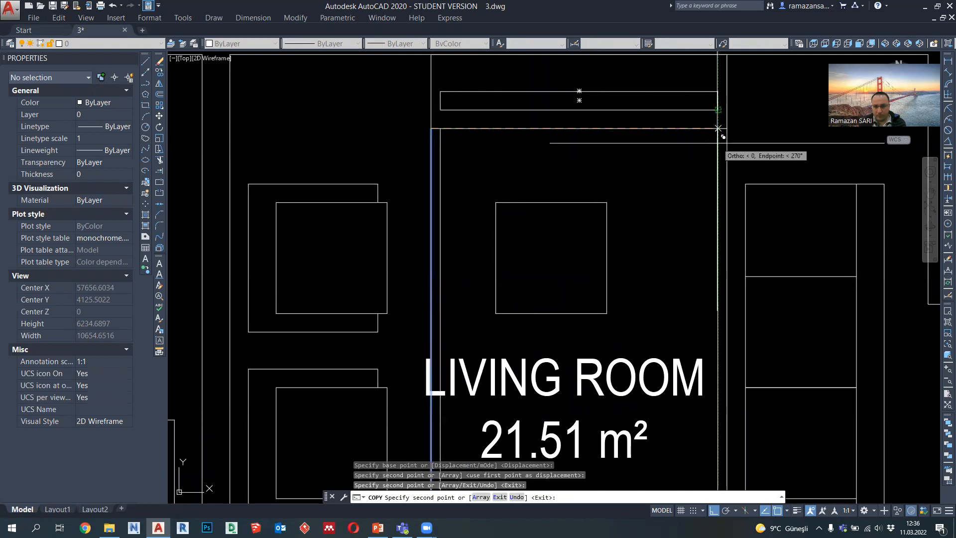
scroll(712, 158, down, 8)
key(Escape)
Step: Draw the cabinet's rectangular outline 600 high on the section's floor line between the two outer projection lines
middle_drag(725, 345, 647, 111)
scroll(626, 408, up, 4)
scroll(585, 410, up, 2)
middle_drag(585, 410, 579, 360)
click(146, 84)
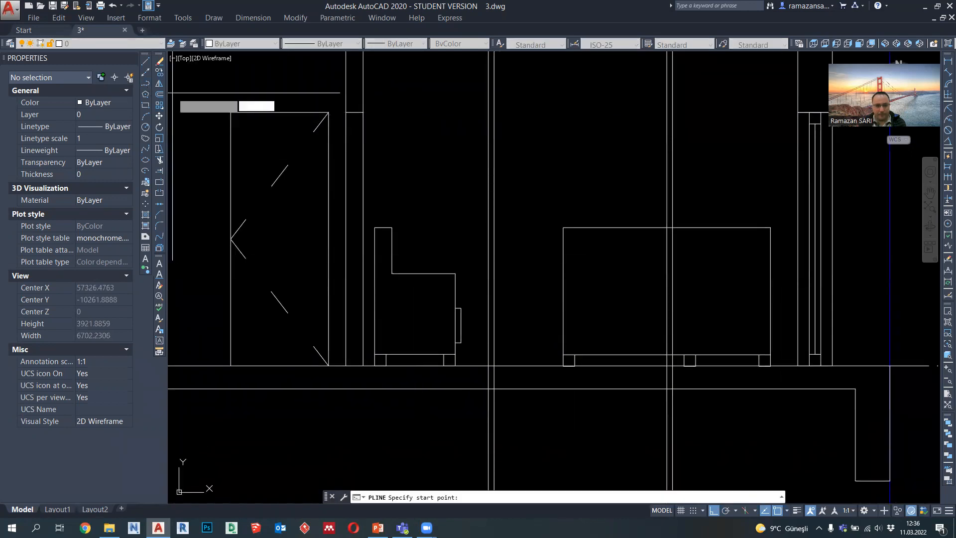
scroll(499, 324, up, 2)
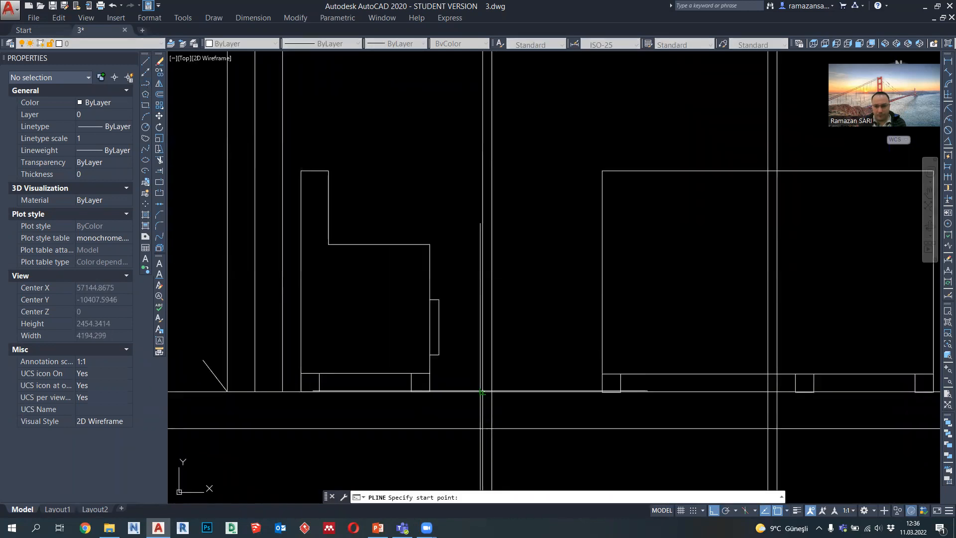
click(482, 393)
click(777, 391)
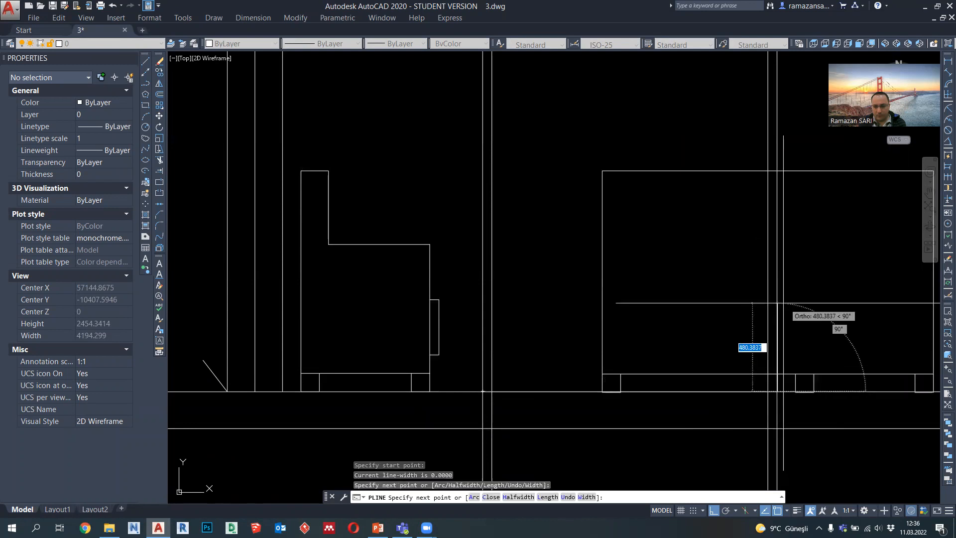
text(600)
key(Return)
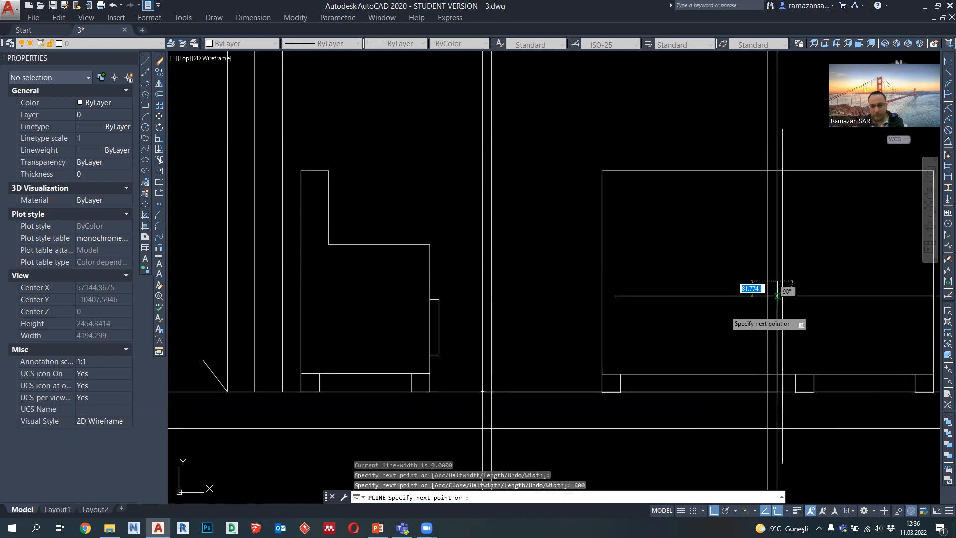
click(482, 282)
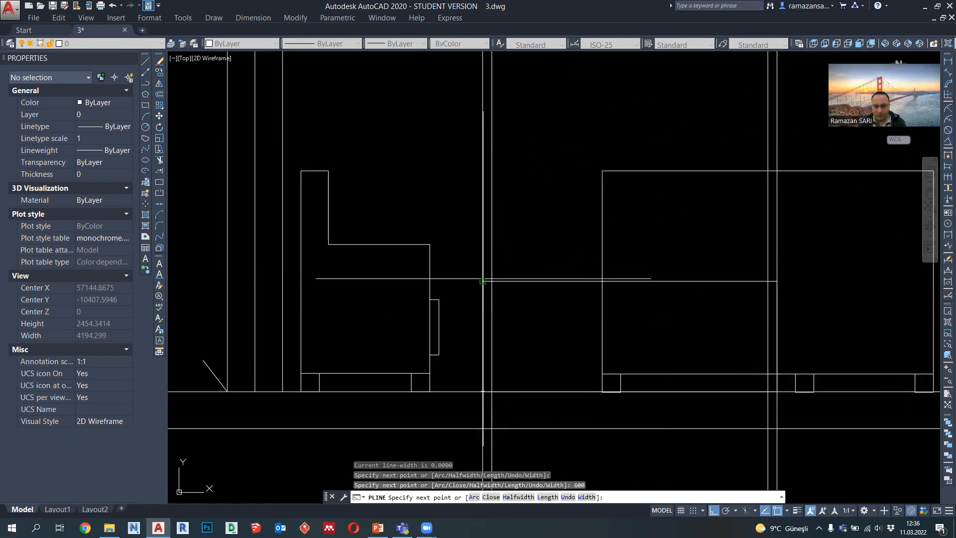
click(482, 391)
key(Escape)
Step: Move the cabinet outline up from the floor line by the height of the armchair's leg
click(482, 359)
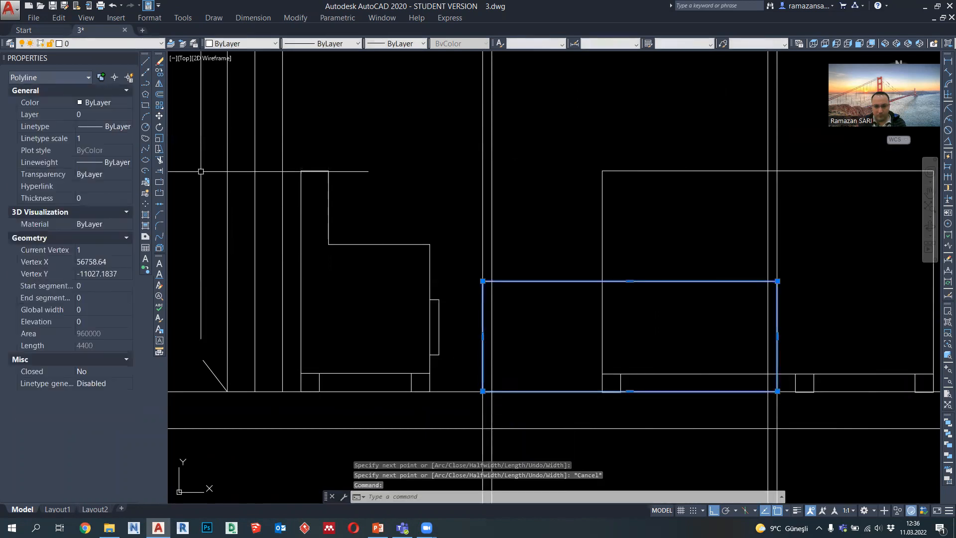
click(160, 117)
click(430, 391)
click(429, 374)
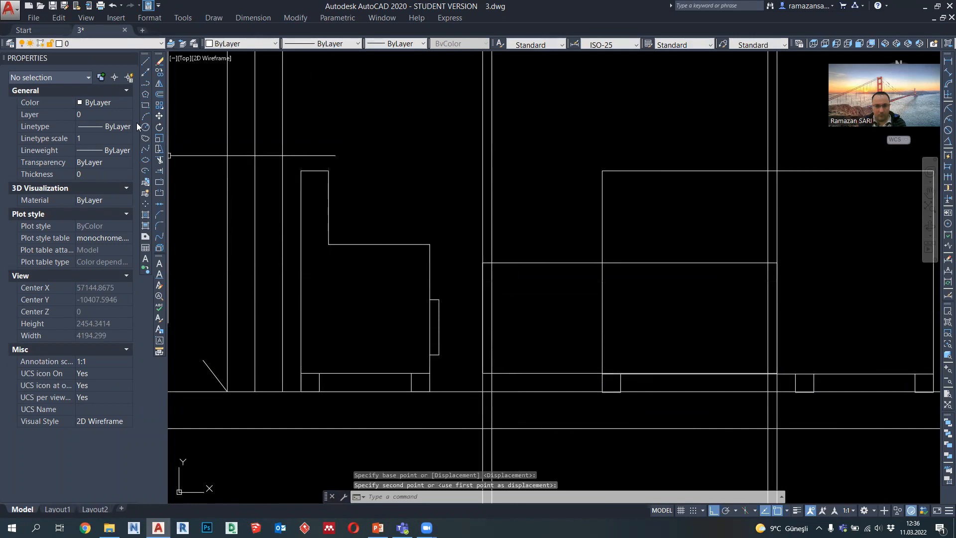
Step: Draw an 800 high rectangle on top of the cabinet between the two inner projection lines
click(146, 83)
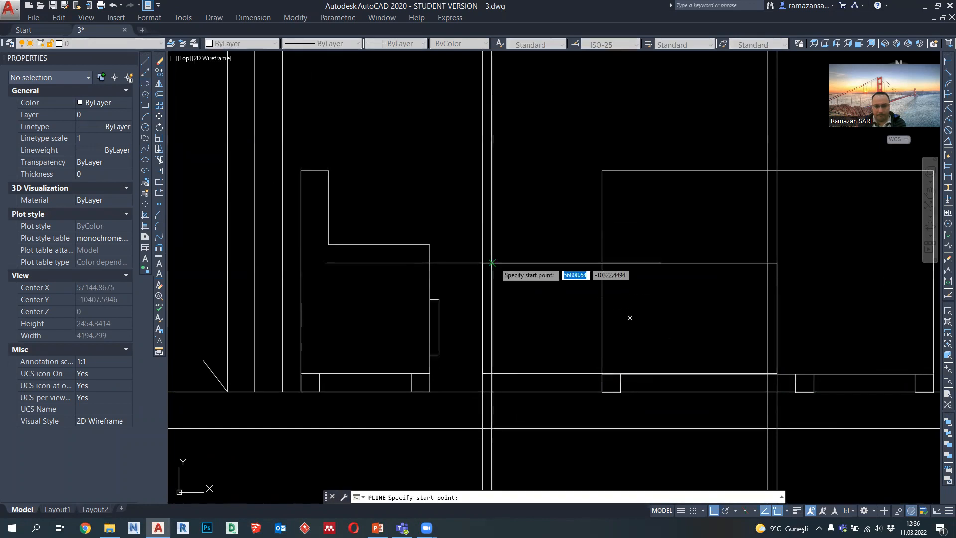
click(492, 262)
middle_drag(492, 157, 491, 224)
text(800)
key(Return)
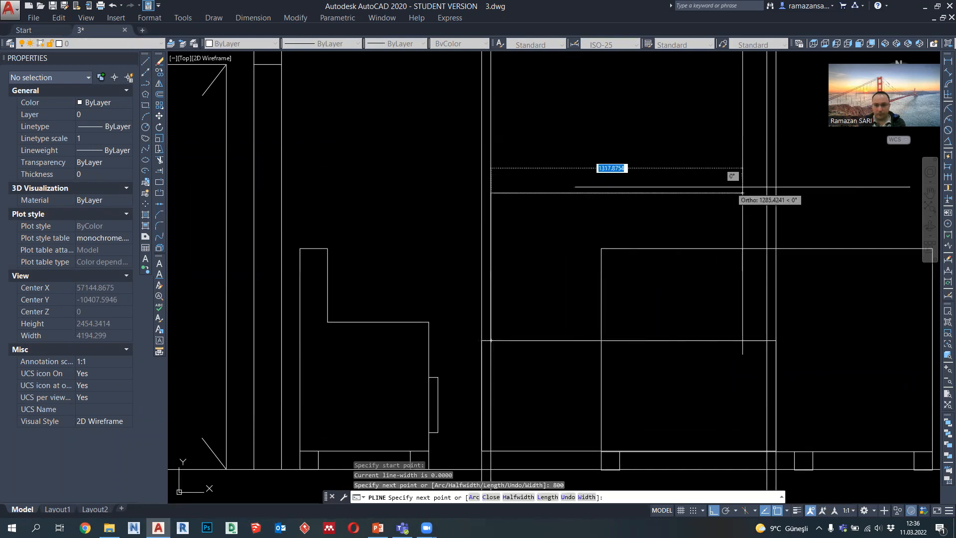
click(765, 193)
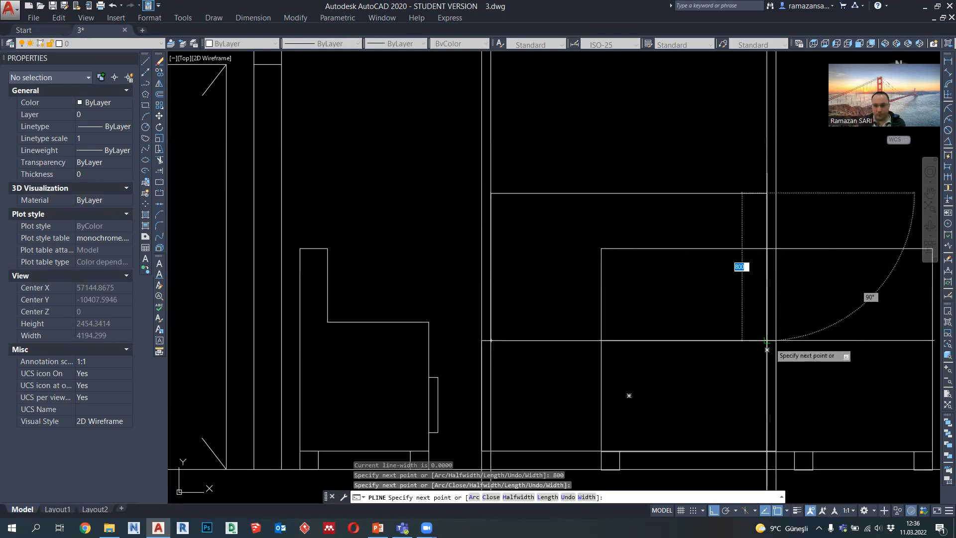
click(767, 340)
key(Escape)
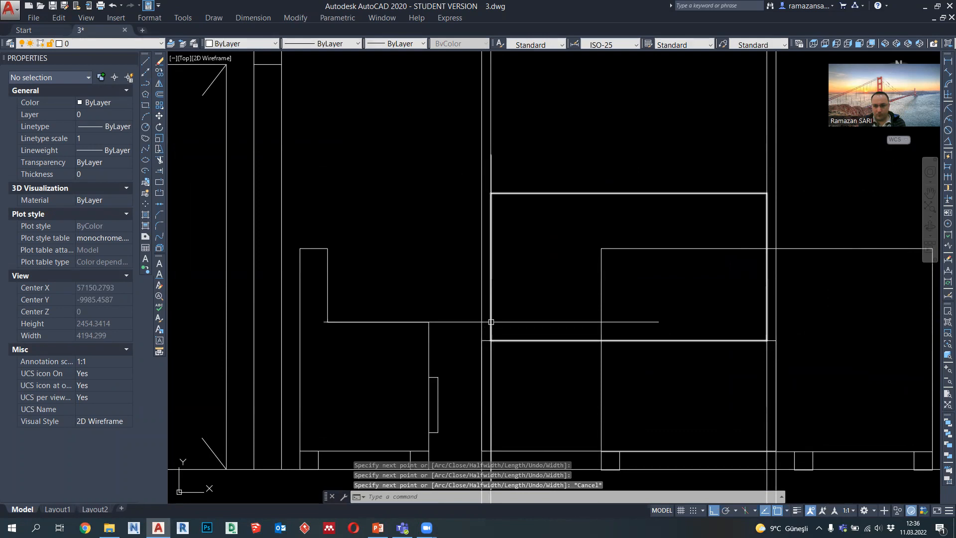
Step: Move the upper rectangle 150 up from the top of the cabinet
click(492, 254)
key(Return)
click(529, 331)
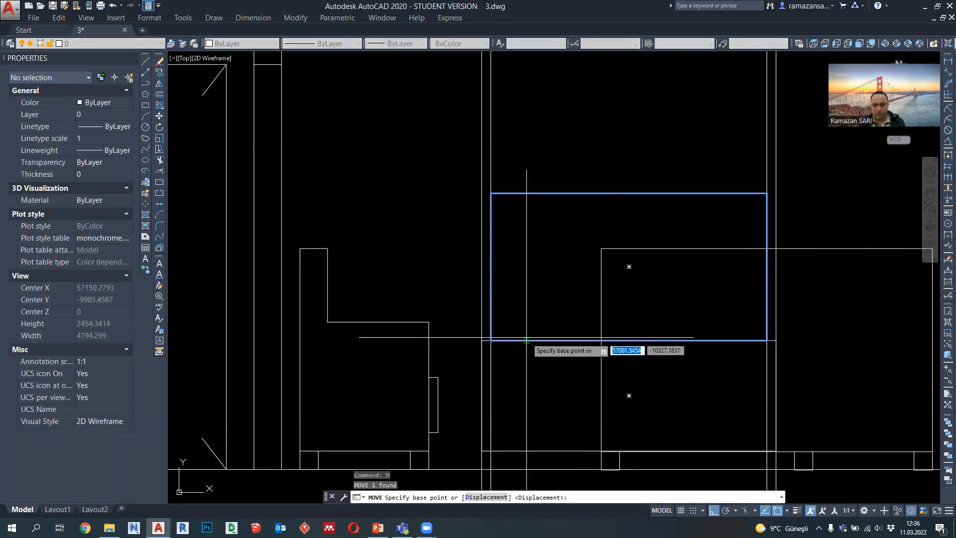
text(15)
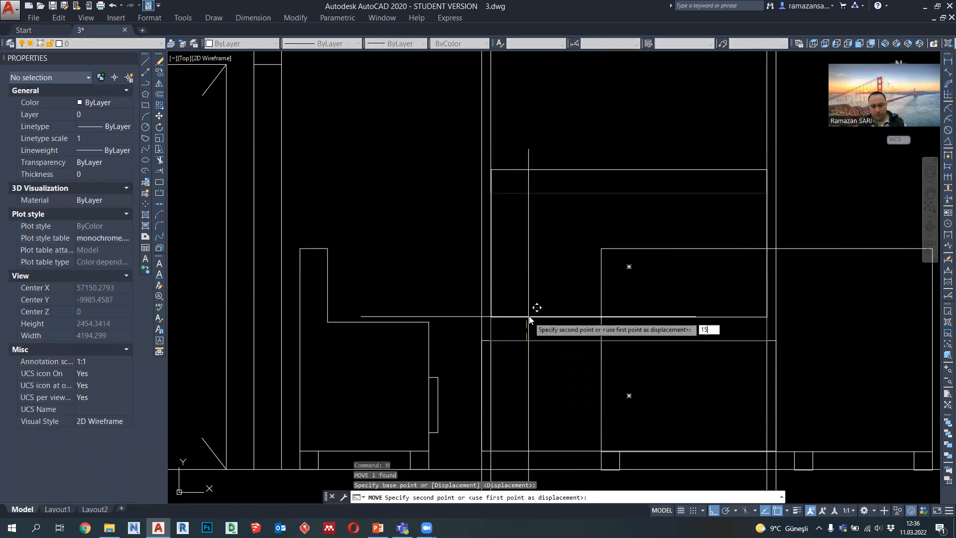
text(0)
key(Return)
Step: Delete the vertical projection lines of the cabinet and the rectangle above it
scroll(530, 319, down, 5)
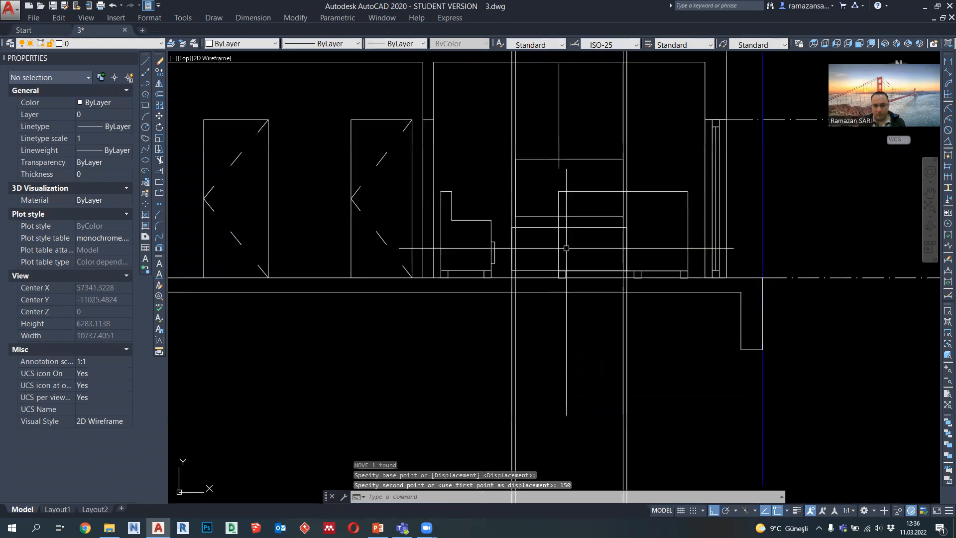
click(642, 400)
click(529, 375)
key(Delete)
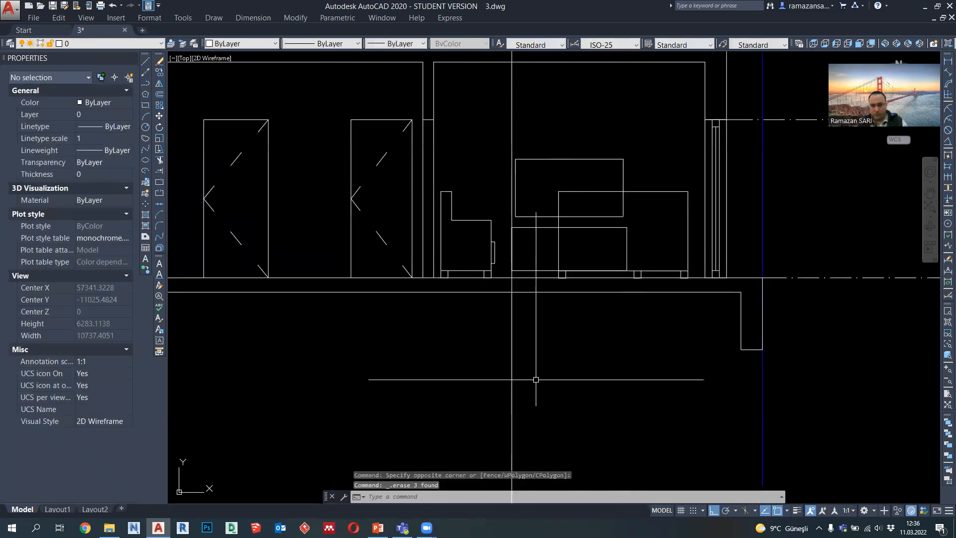
Step: Draw a 100 wide, 150 high rectangle between the cabinet top and the raised rectangle, starting at the latter's lower left corner
scroll(542, 229, up, 4)
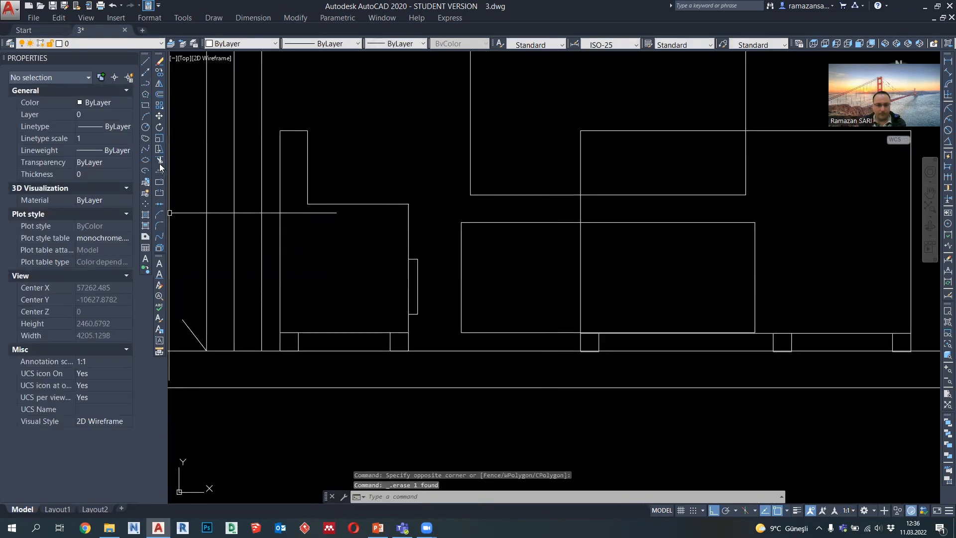
click(145, 83)
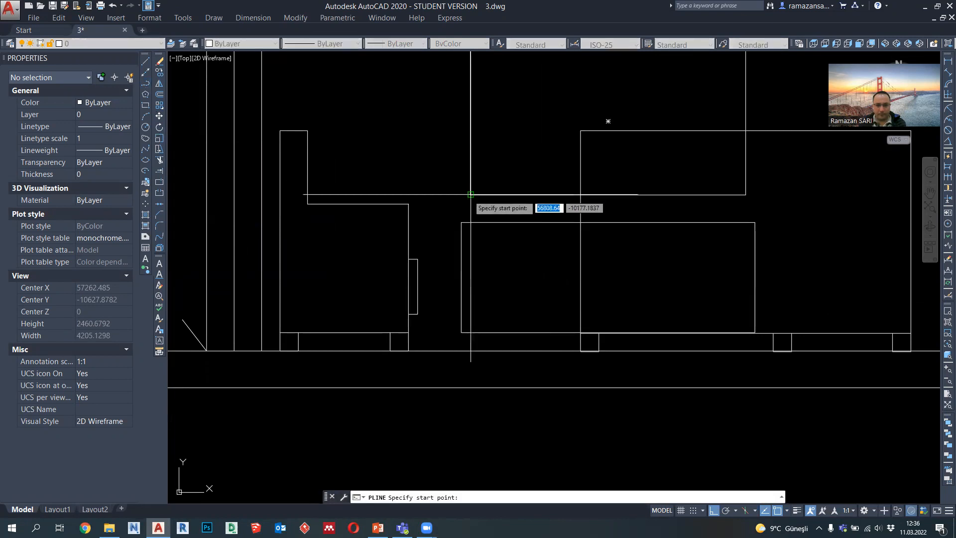
click(471, 194)
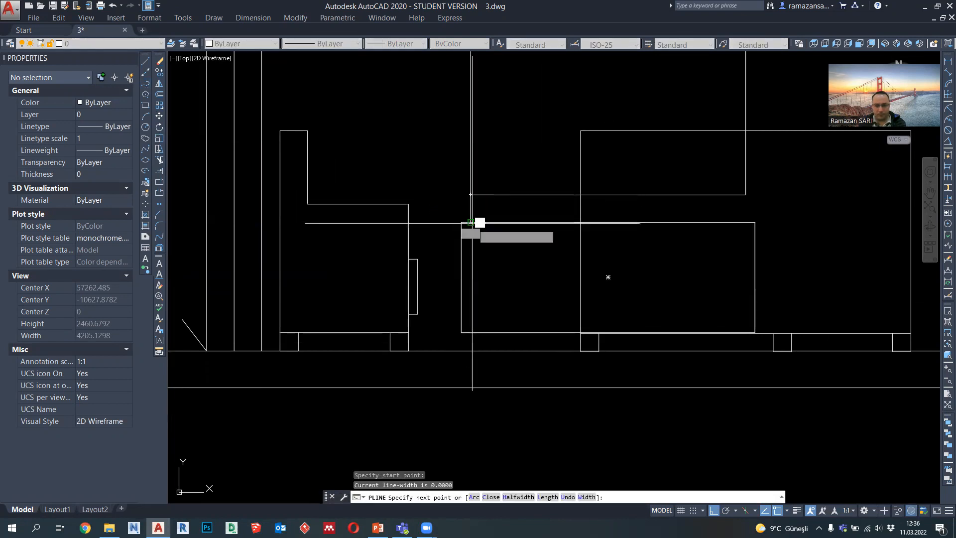
click(473, 221)
text(100)
key(Return)
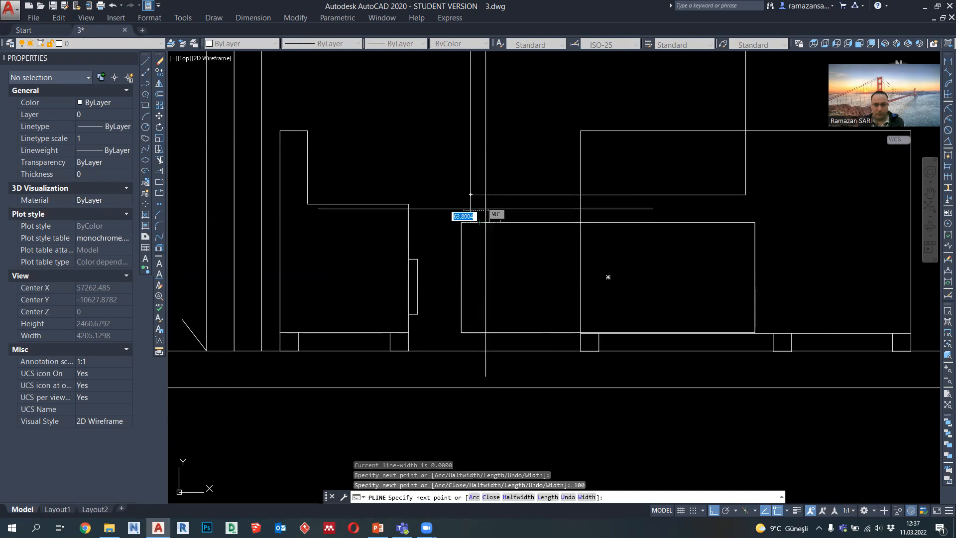
click(489, 194)
click(471, 194)
key(Escape)
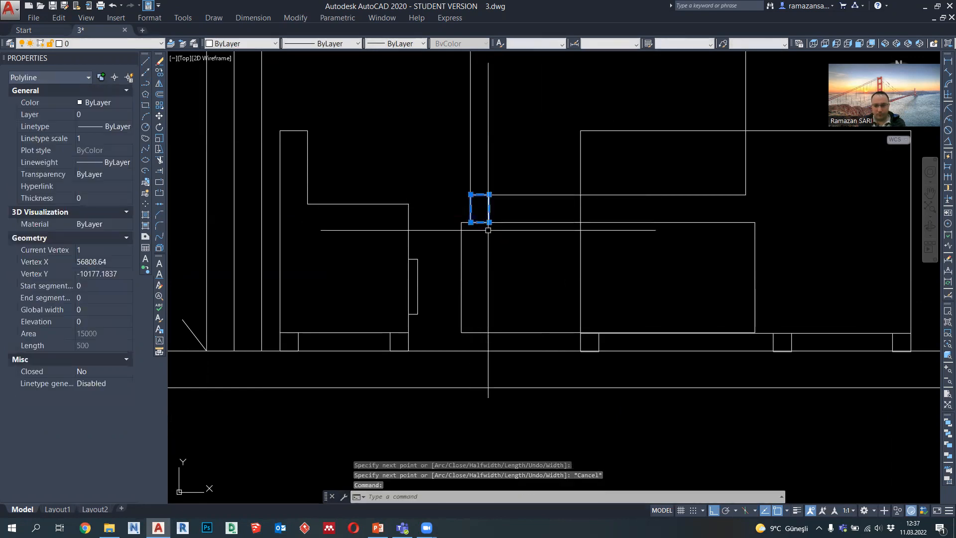
Step: Move the small support rectangle 100 to the right
key(Return)
click(480, 194)
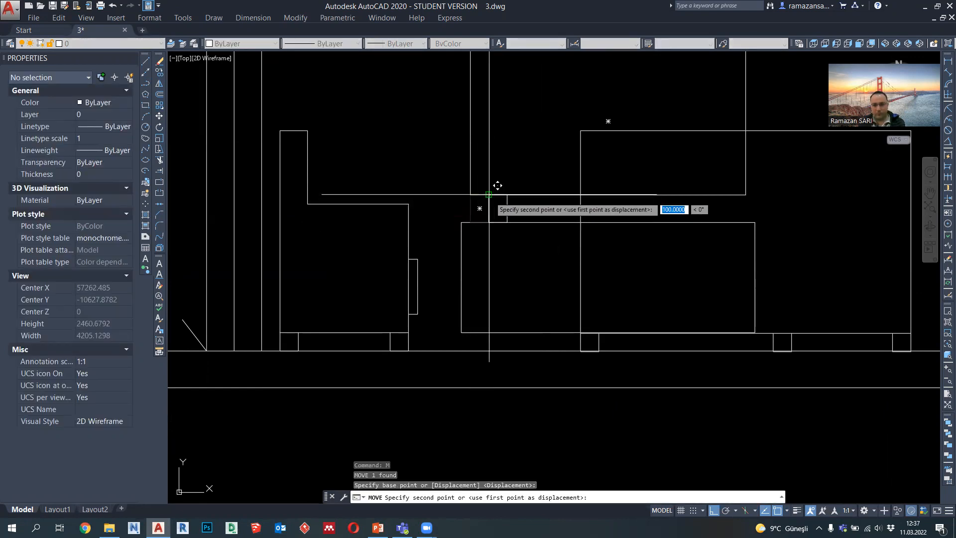
scroll(496, 280, down, 4)
scroll(527, 229, up, 2)
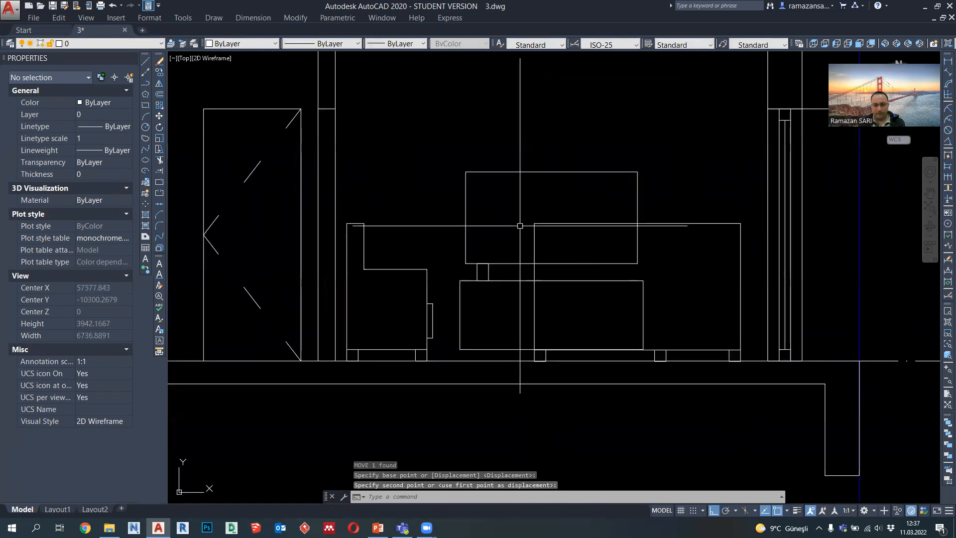
Step: Trim the parts of the cabinet and the rectangle above it that lie behind the sofa outline
middle_drag(499, 269, 471, 252)
click(159, 160)
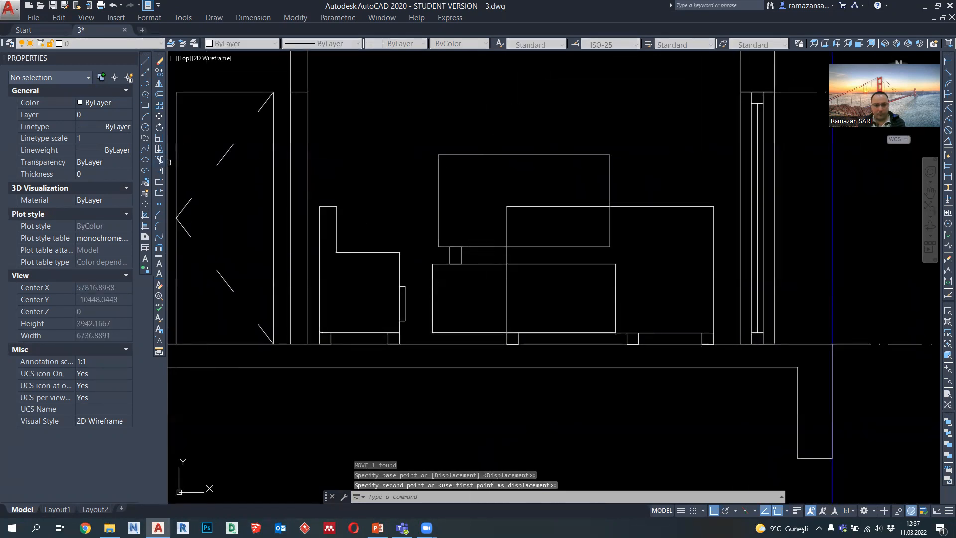
key(Return)
click(624, 307)
click(577, 238)
scroll(608, 236, down, 1)
key(Escape)
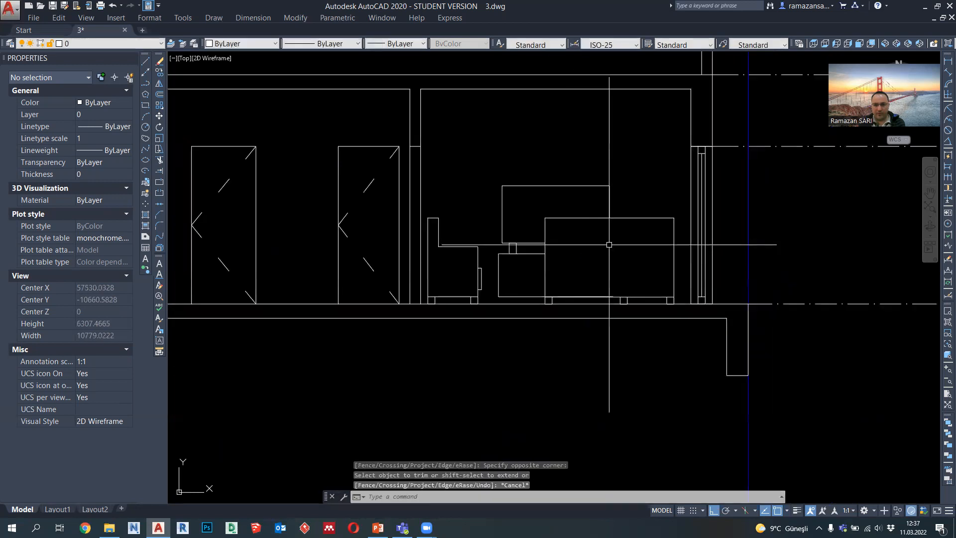
click(530, 311)
click(498, 175)
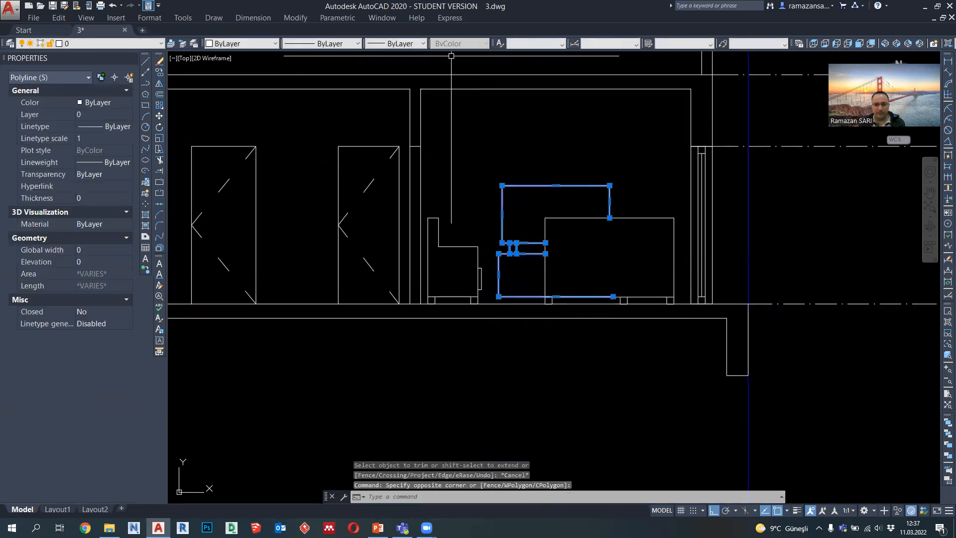
click(402, 44)
key(Escape)
key(Escape)
scroll(613, 321, down, 3)
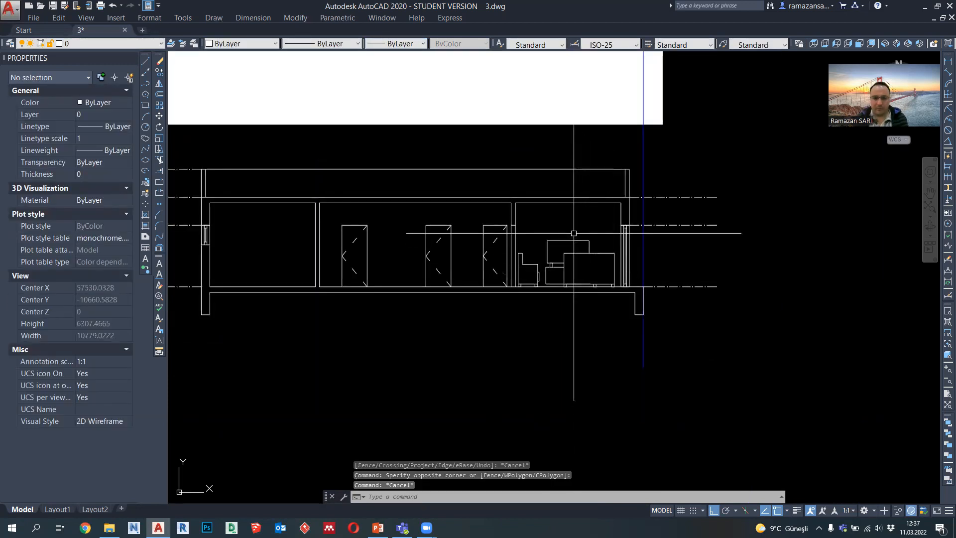
scroll(573, 234, down, 5)
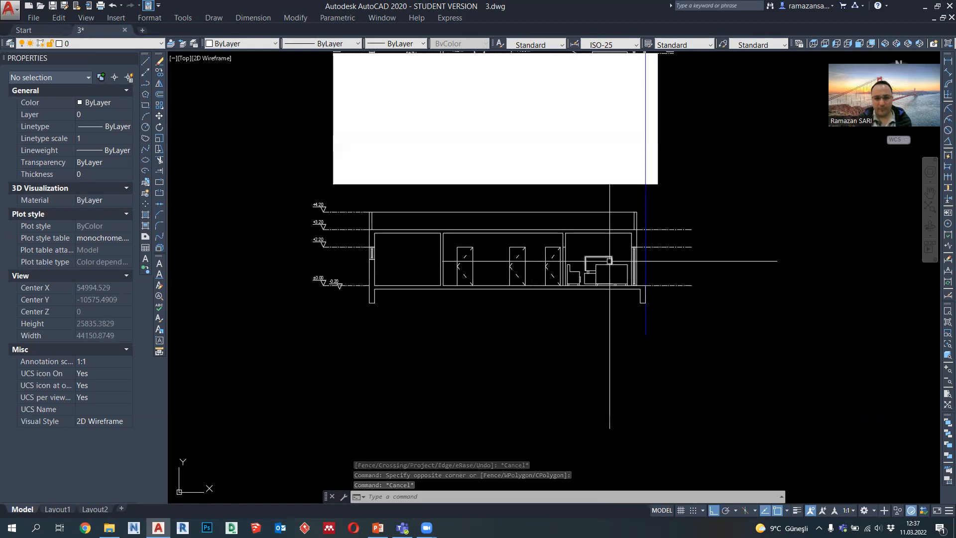
scroll(629, 231, up, 2)
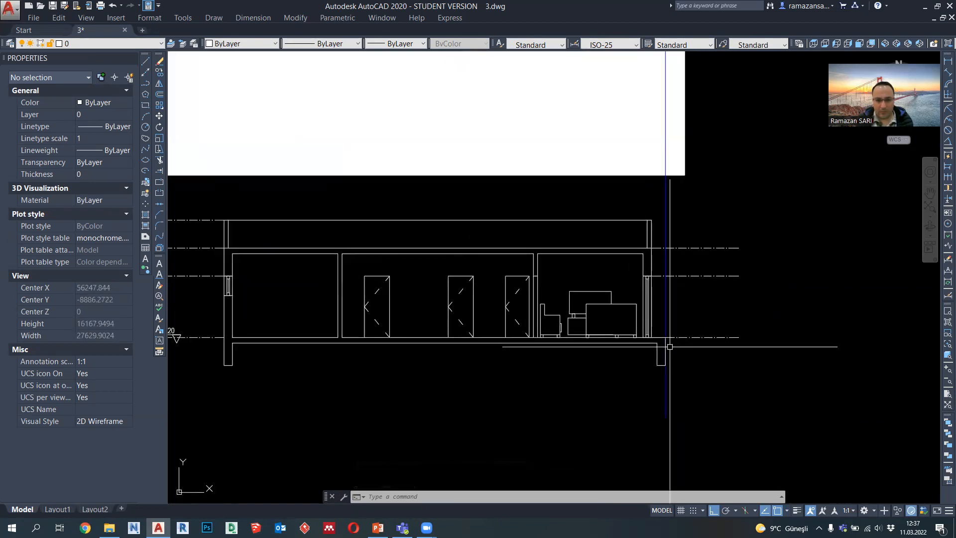
Step: Draw a 100 wide, 50 high rectangle on the floor line, flush with the slab's outer edge at the blue line
scroll(669, 344, up, 4)
click(146, 83)
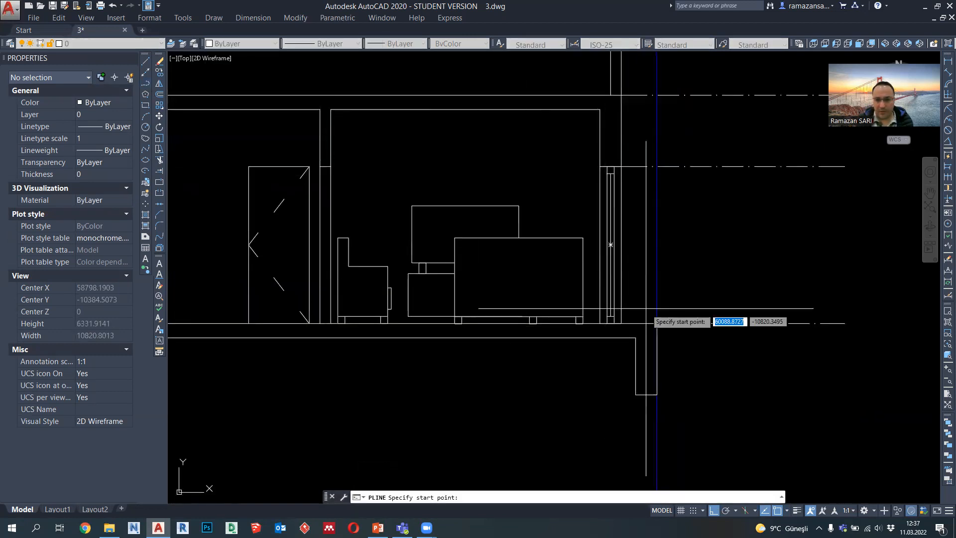
scroll(654, 319, up, 4)
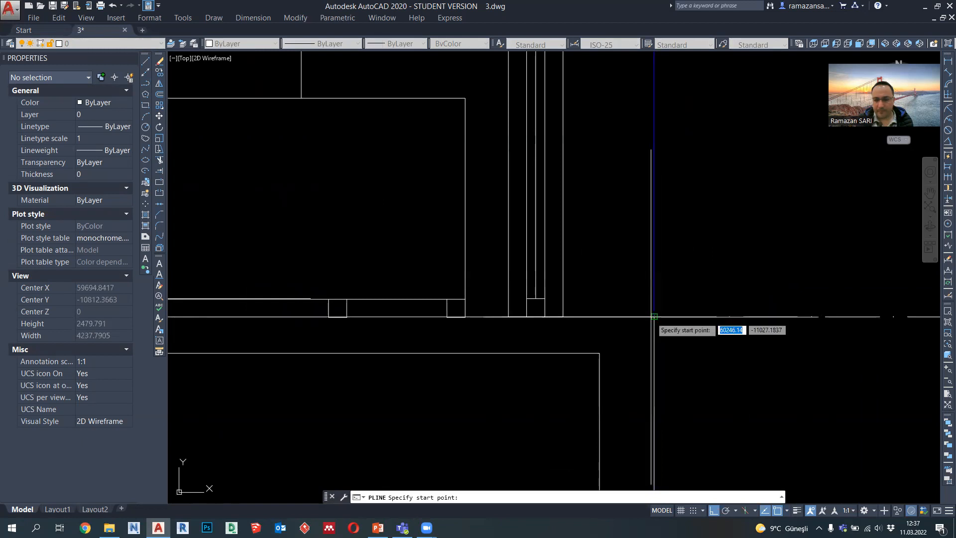
click(654, 316)
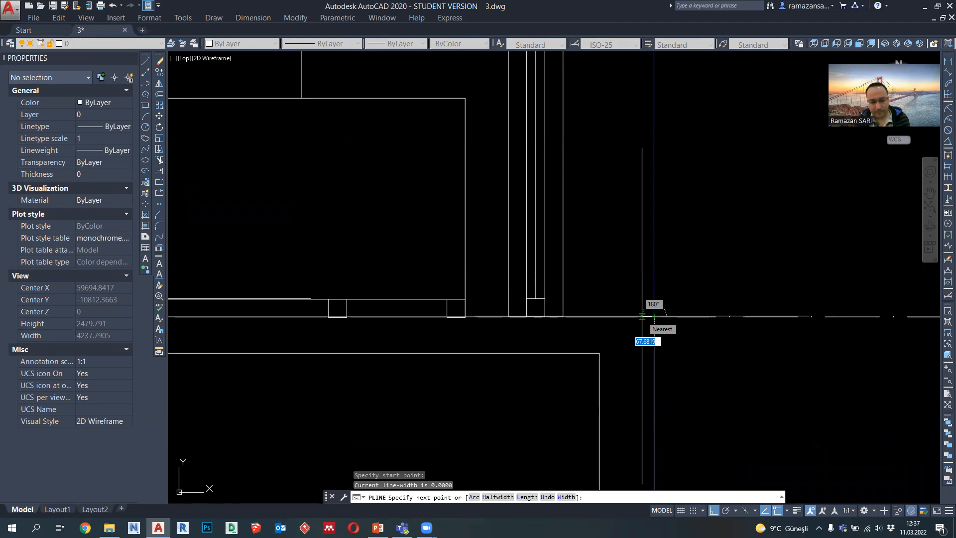
text(100)
key(Return)
text(50)
key(Return)
scroll(648, 291, up, 2)
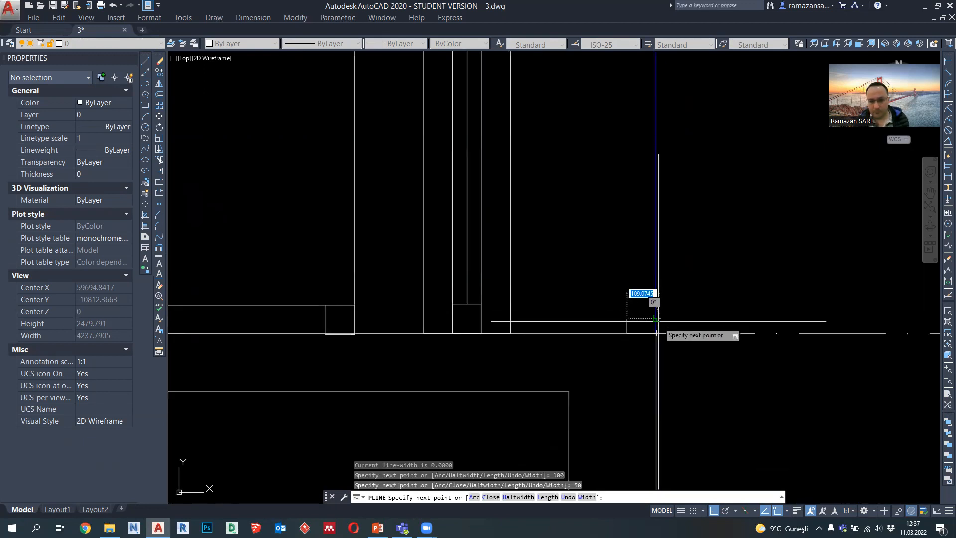
key(Escape)
Step: Move the small rectangle at the slab edge 1000 straight up
click(639, 324)
click(628, 309)
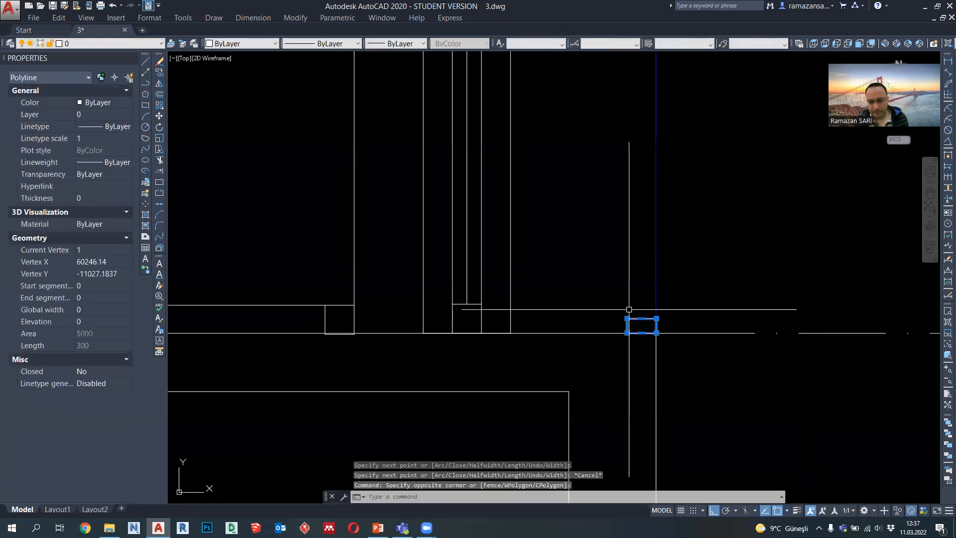
key(Return)
click(656, 317)
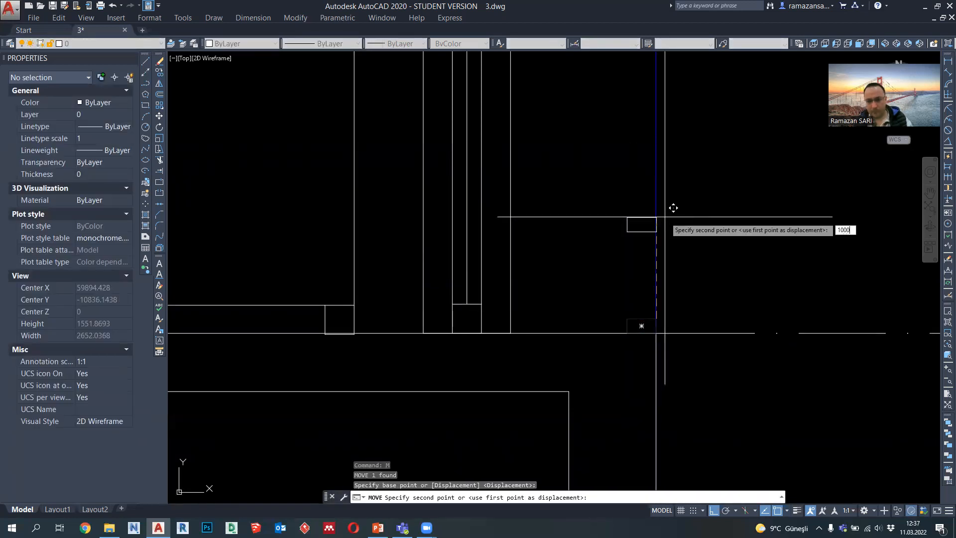
text(1000)
key(Return)
scroll(666, 306, down, 2)
key(Escape)
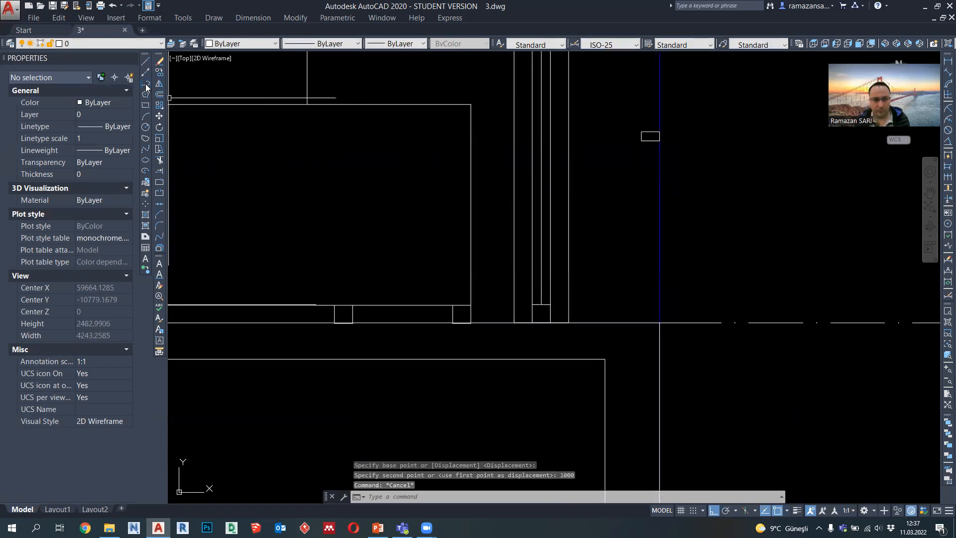
Step: Draw a horizontal line from the raised rectangle's lower left corner to the outer face of the wall
click(146, 84)
click(642, 140)
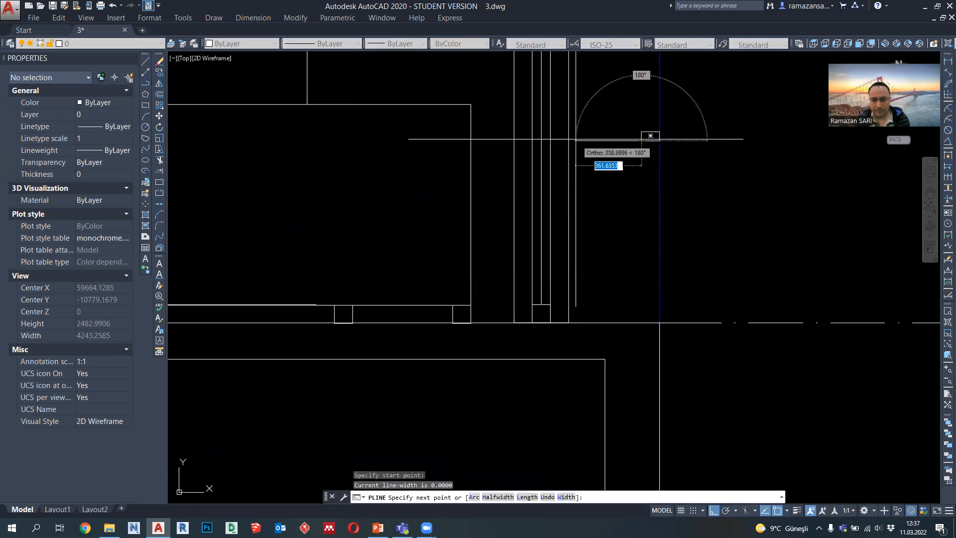
click(569, 141)
key(Return)
Step: Copy the horizontal line up to the rectangle's top edge and delete the extra copy at mid-height
click(618, 155)
click(601, 124)
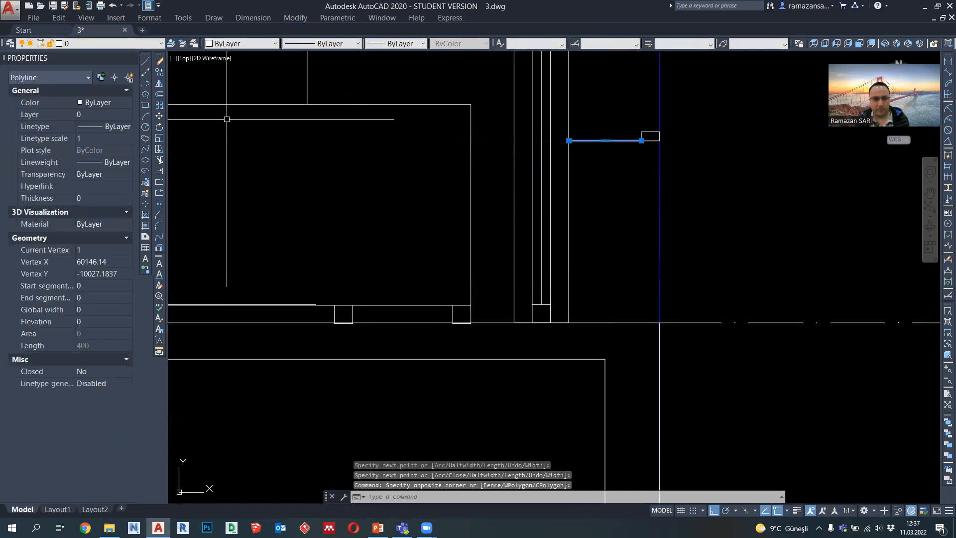
click(159, 74)
click(642, 140)
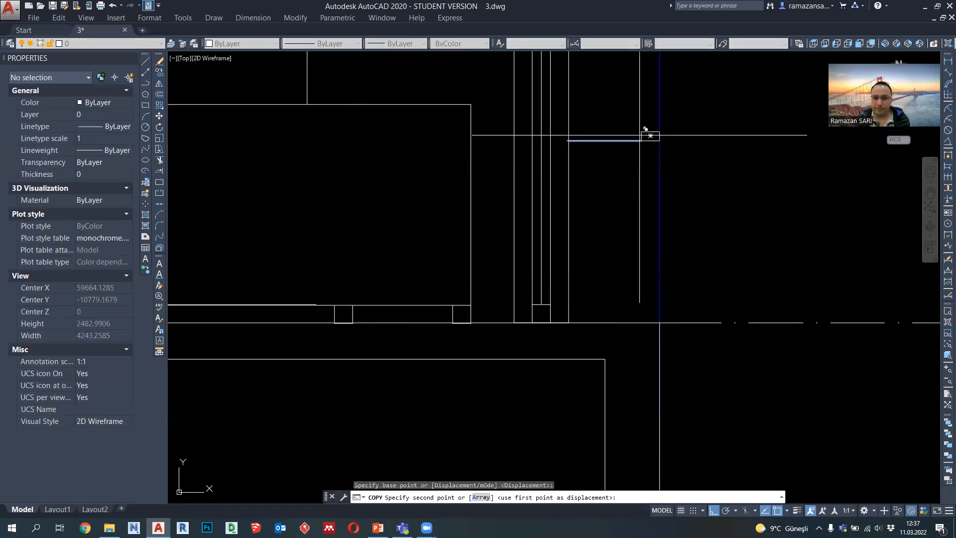
key(Escape)
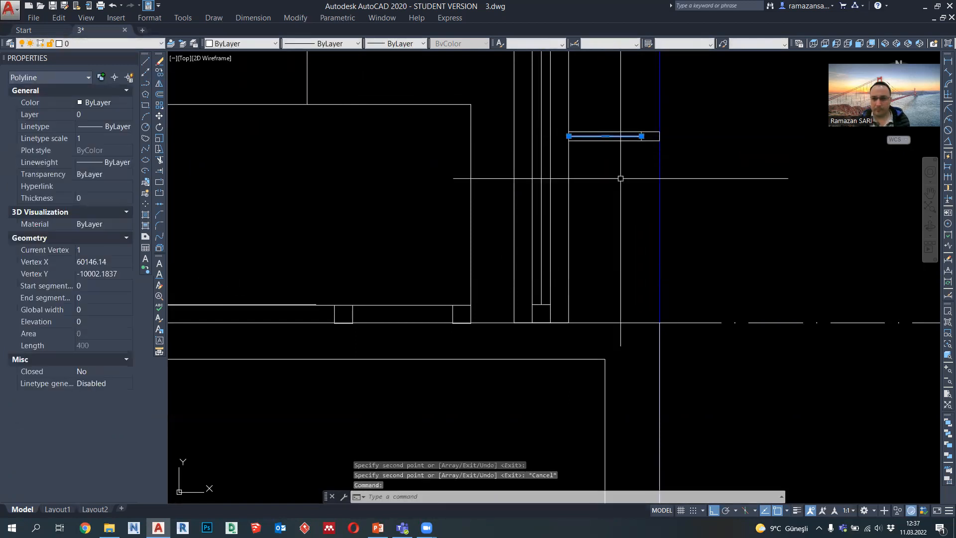
key(Delete)
Step: Copy the railing's small top rectangle 900 straight down
click(146, 83)
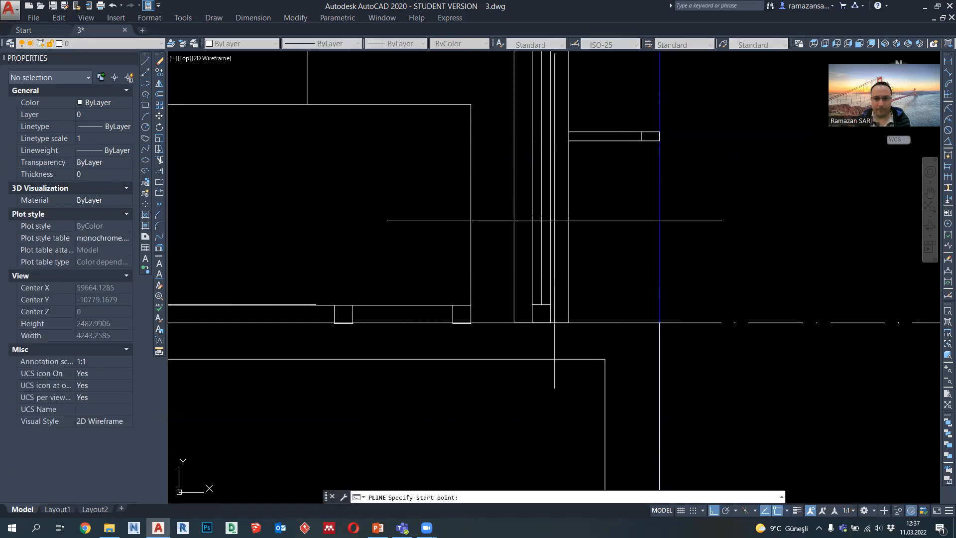
key(Escape)
click(651, 144)
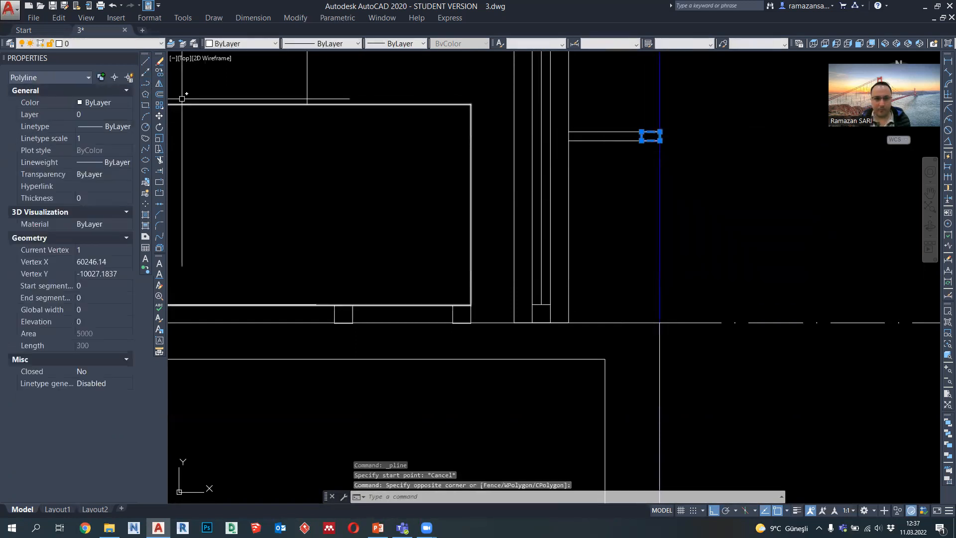
text(co)
key(Return)
click(660, 140)
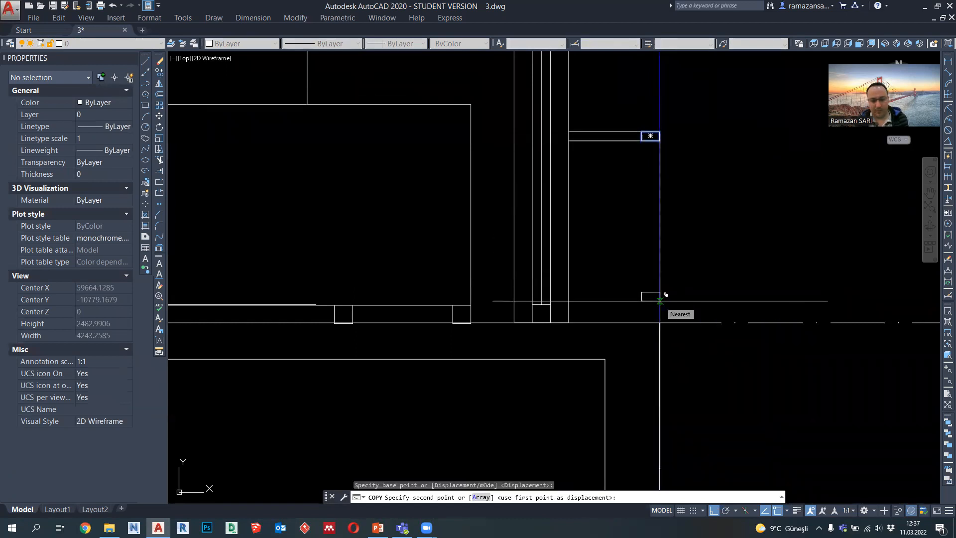
text(900)
key(Return)
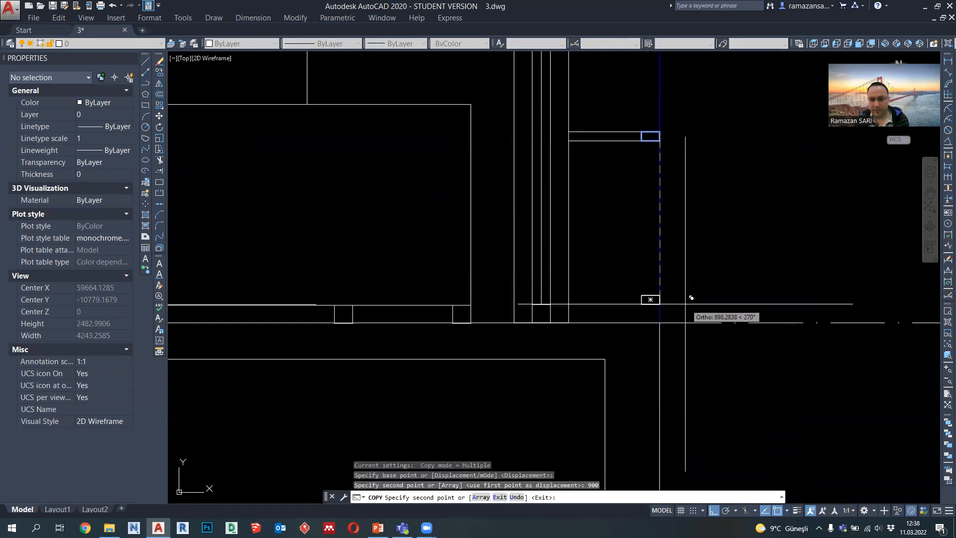
key(Escape)
Step: Draw vertical lines from both lower corners of the copied rectangle down to the floor line
click(147, 84)
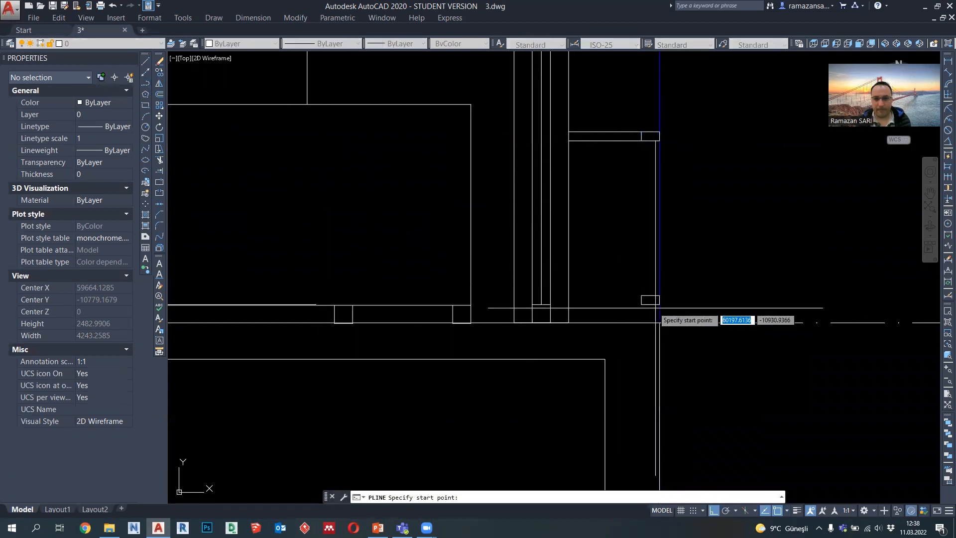
scroll(660, 309, up, 2)
click(661, 303)
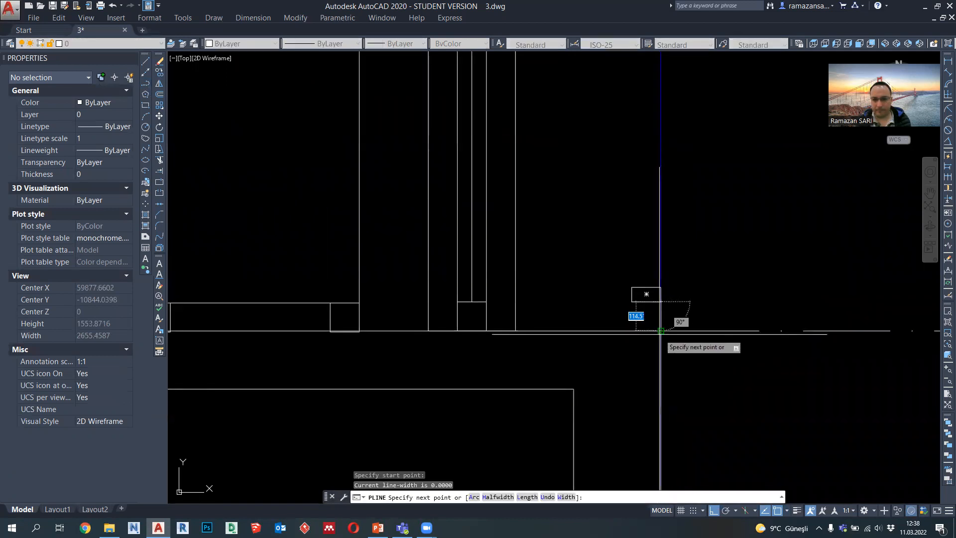
click(661, 331)
key(Return)
key(Return)
click(632, 302)
click(632, 332)
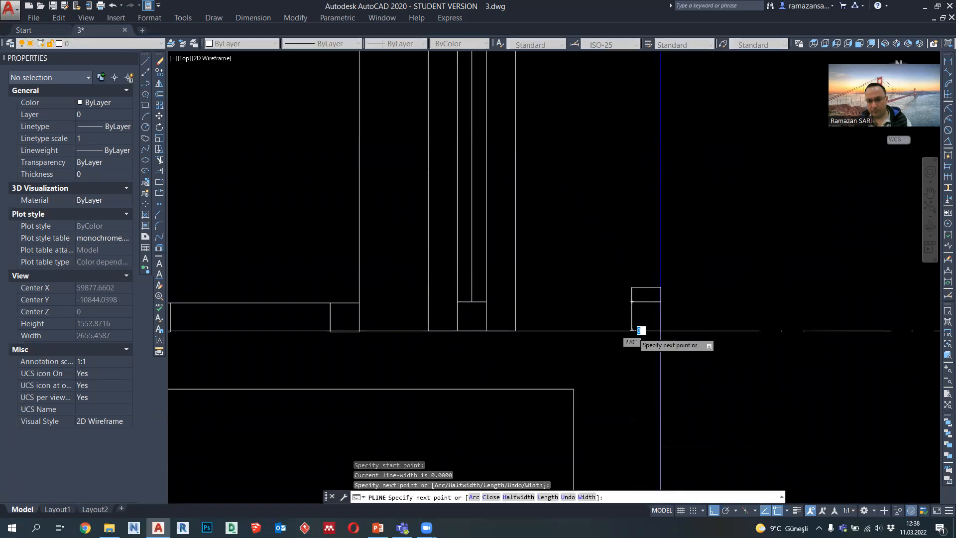
key(Return)
Step: Delete the blue vertical projection line at the slab's outer edge
scroll(632, 331, down, 4)
click(661, 292)
click(636, 280)
key(Delete)
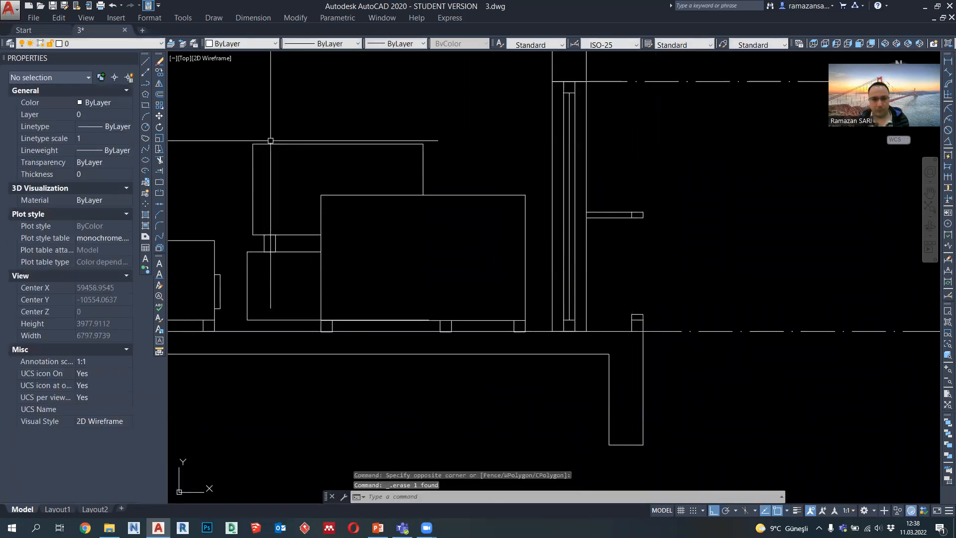
Step: Draw a vertical line joining the midpoints of the railing's upper and lower small rectangles
click(146, 84)
scroll(647, 232, up, 2)
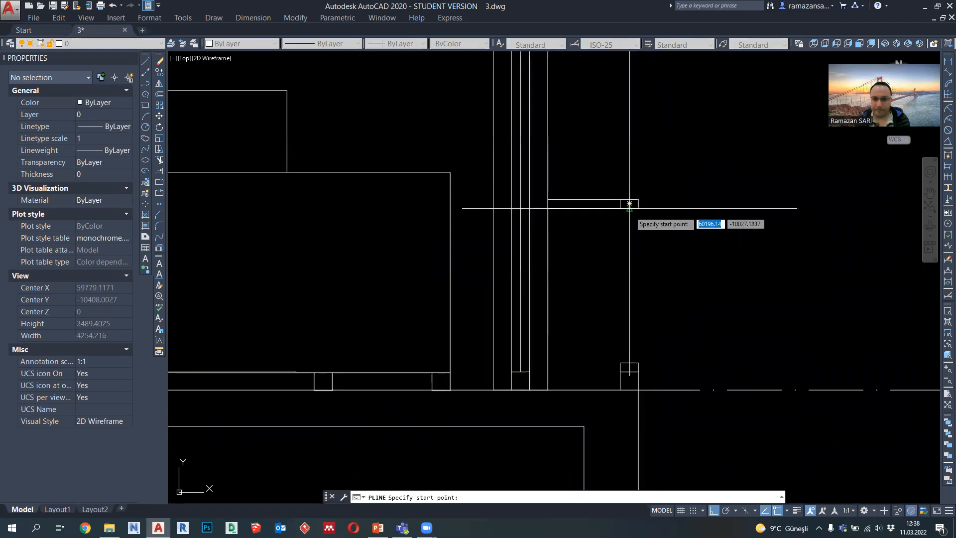
click(629, 204)
click(630, 370)
key(Escape)
scroll(730, 298, down, 3)
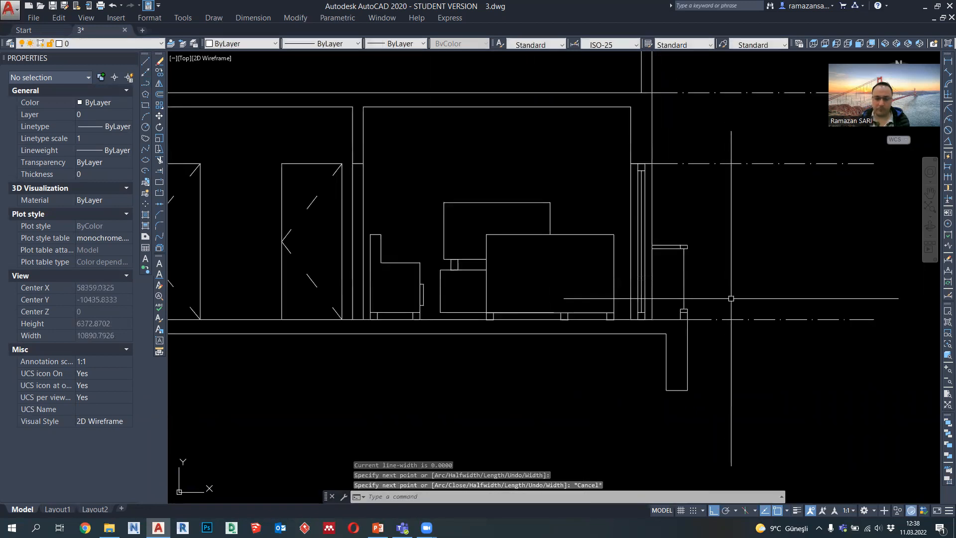
scroll(728, 299, up, 3)
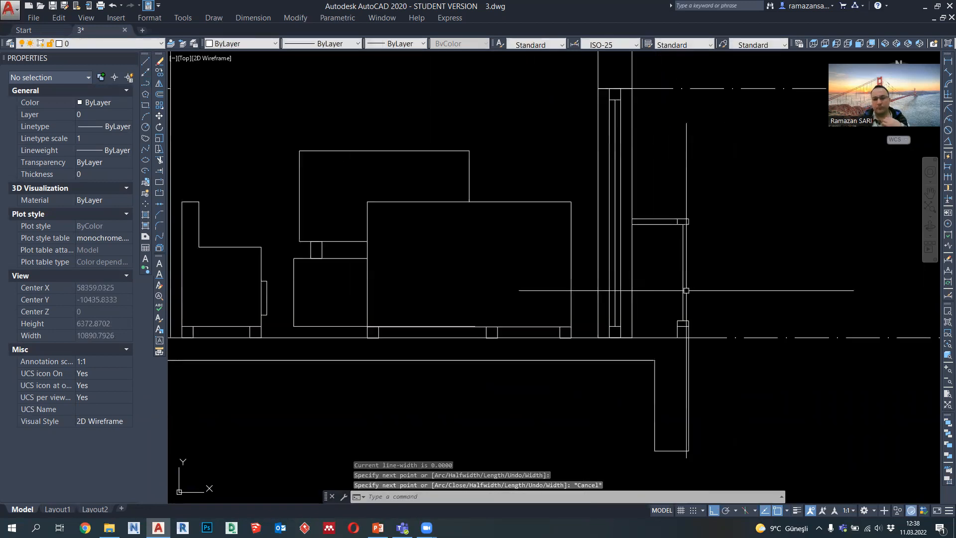
Step: Copy the two horizontal lines between the wall and the railing's top rectangle 900 straight down to the railing's lower rectangle
middle_drag(638, 122, 637, 177)
click(637, 177)
click(615, 108)
text(co)
key(Return)
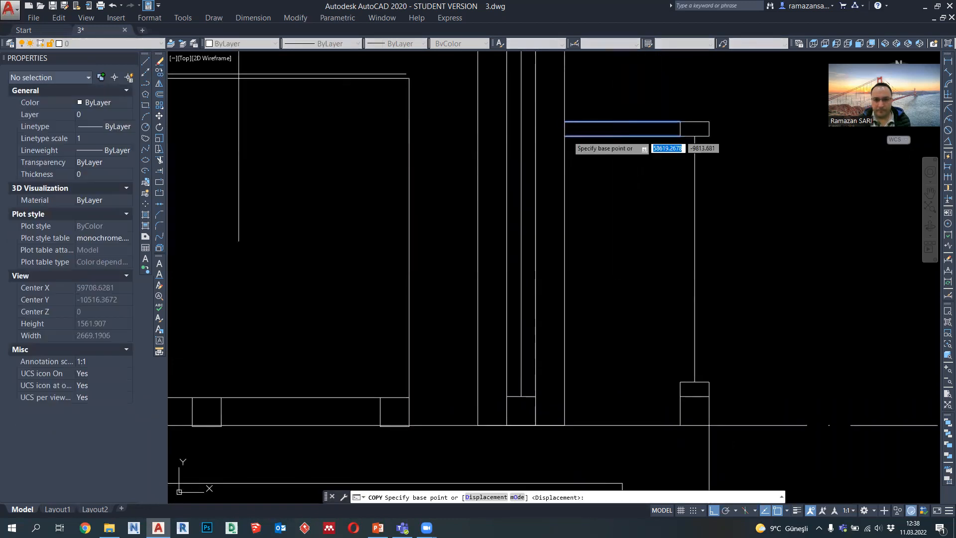
click(680, 135)
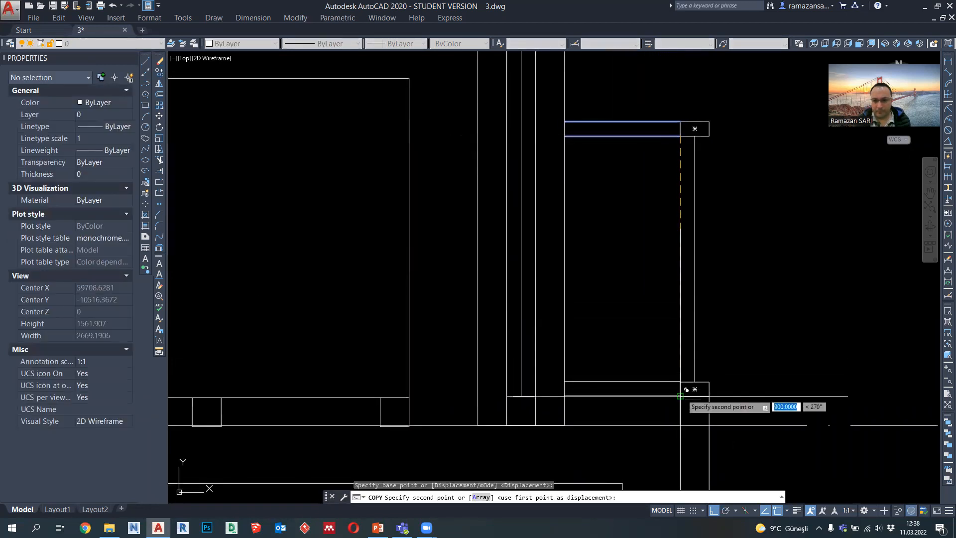
click(680, 396)
key(Escape)
Step: Set the lineweight of the railing's four horizontal lines and the two short vertical lines below its lower rectangle to 0.09 mm
scroll(667, 299, down, 4)
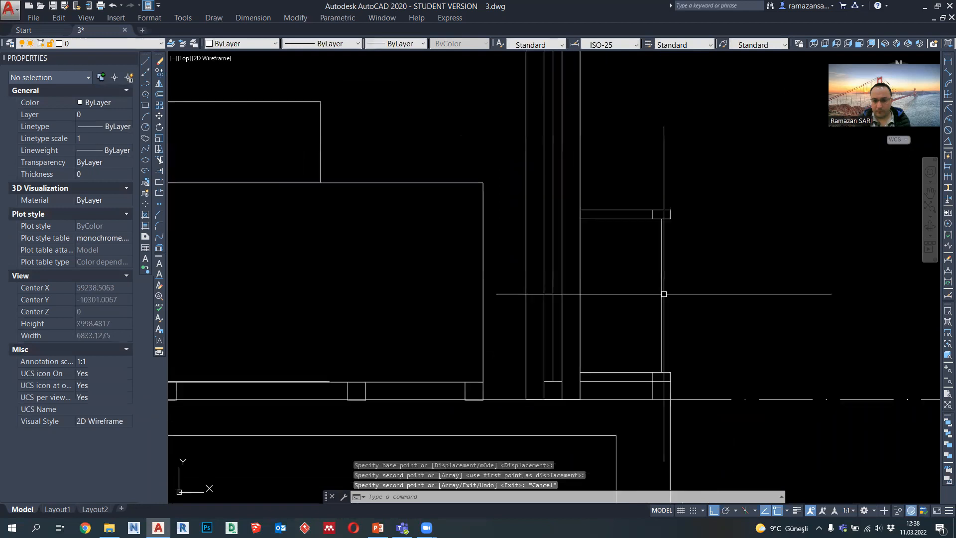
middle_drag(675, 300, 670, 299)
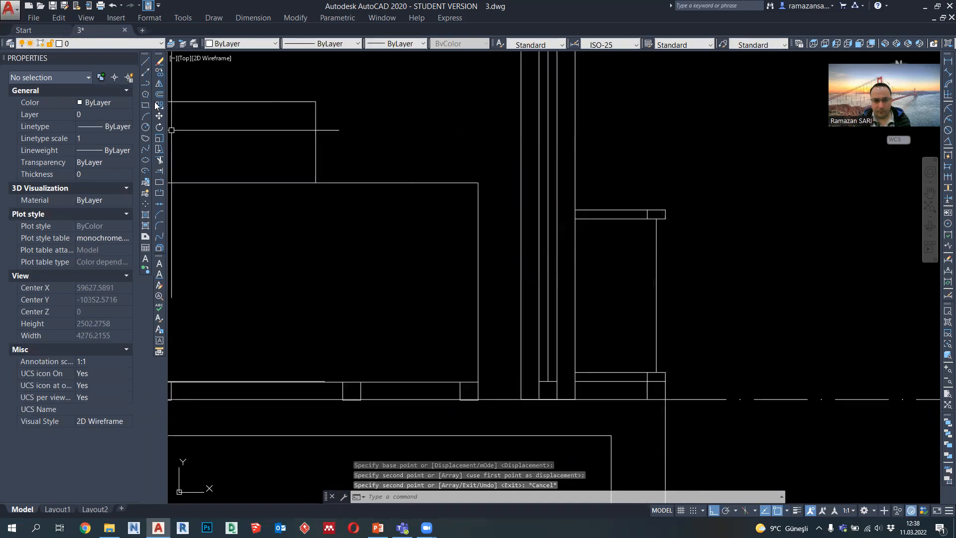
click(148, 83)
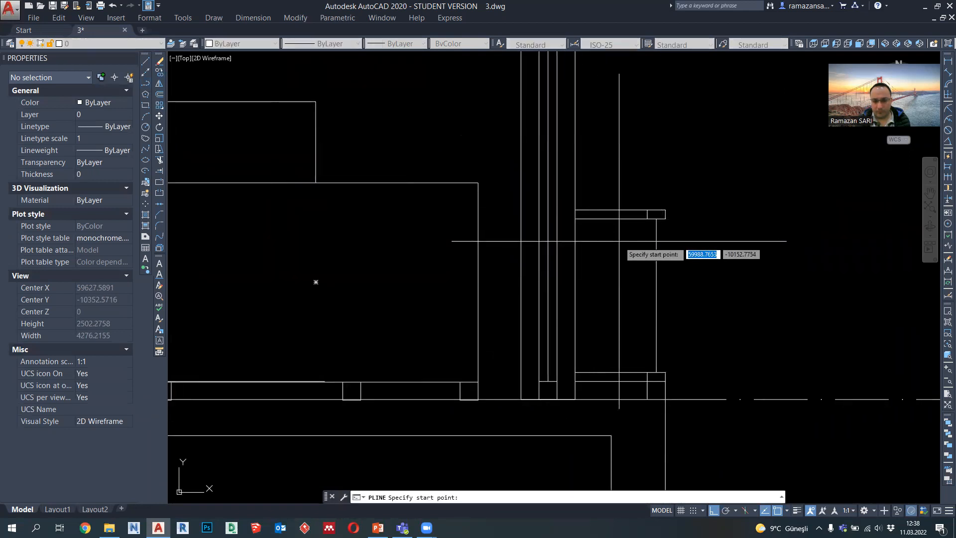
key(Escape)
click(631, 386)
click(608, 182)
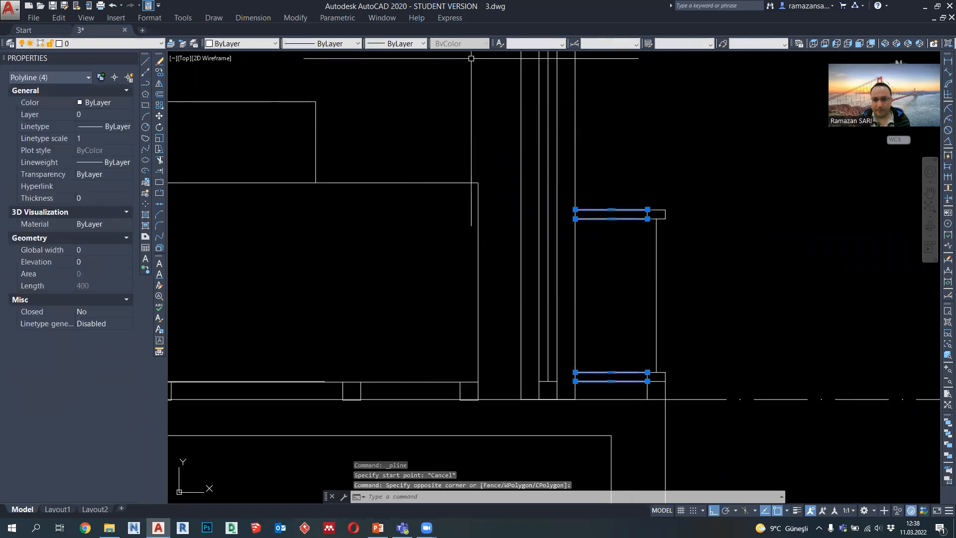
click(665, 390)
click(647, 390)
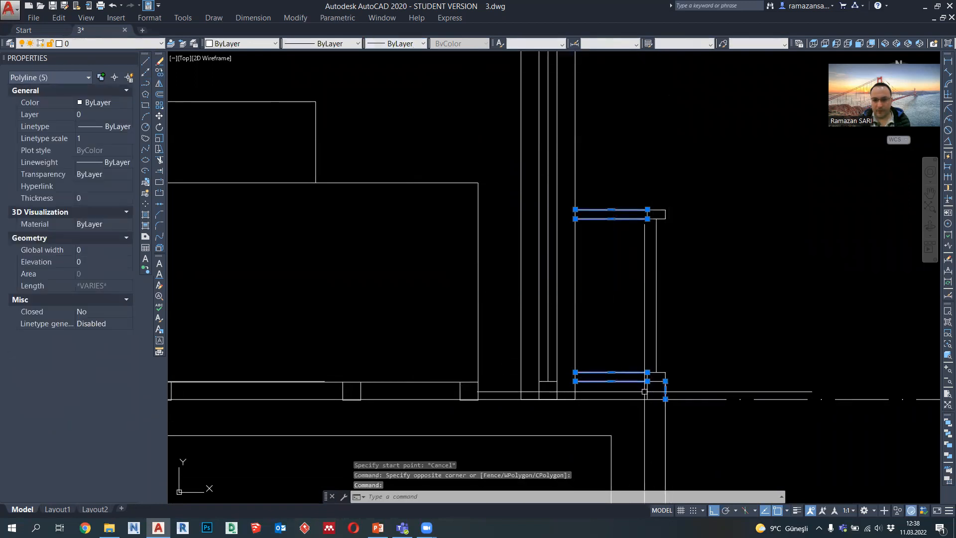
click(398, 43)
click(410, 118)
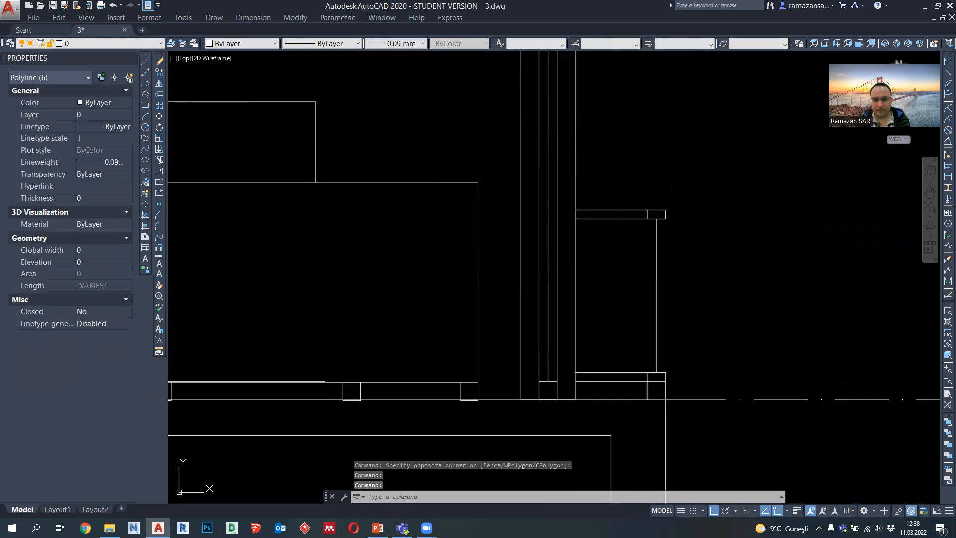
key(Escape)
Step: Set the lineweight of the railing's vertical connecting line and its two small rectangles to 0.18 mm
click(661, 283)
click(645, 277)
click(673, 235)
click(659, 202)
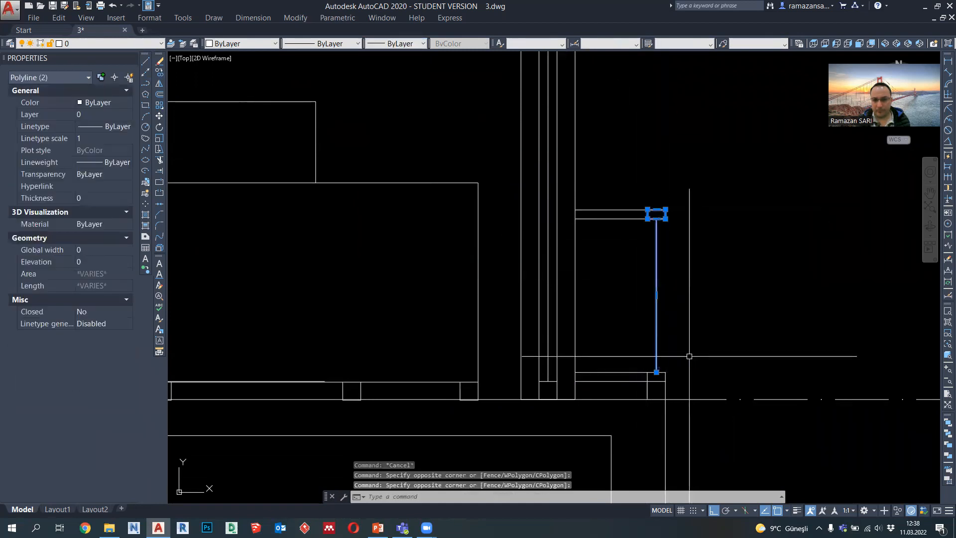
click(665, 377)
click(405, 43)
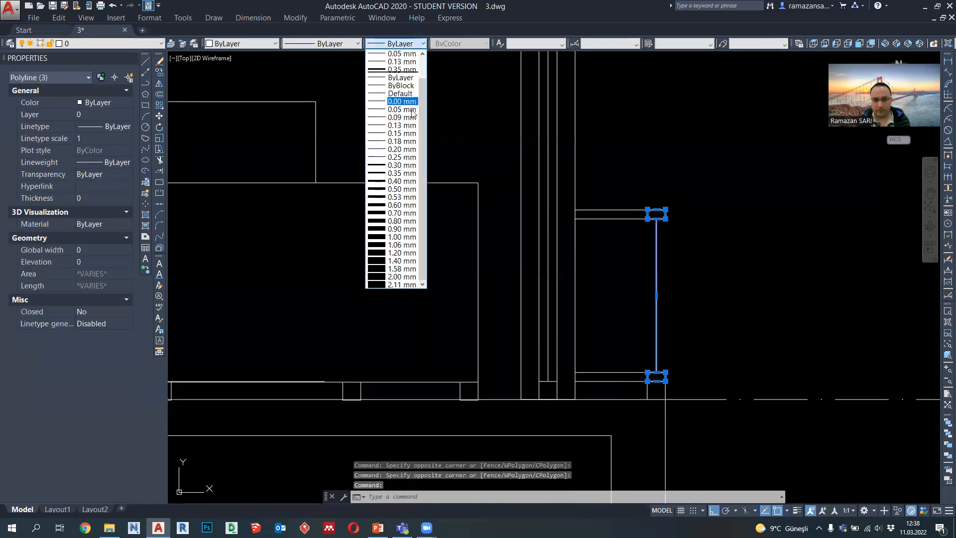
click(410, 141)
scroll(624, 245, down, 6)
key(Escape)
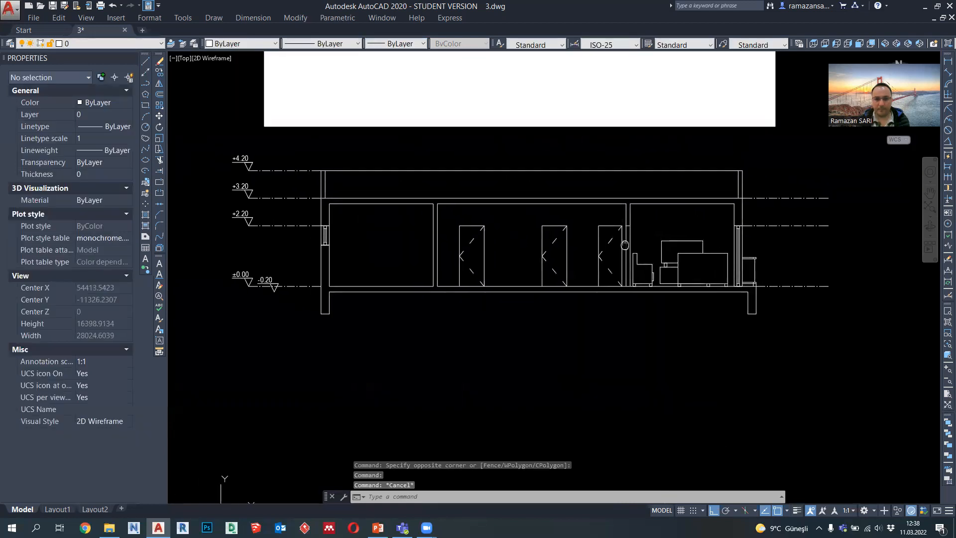
Step: Draw a polyline projection on the outer wall above the railing, running 500 outward, 200 down and back to the wall
scroll(695, 227, up, 2)
scroll(638, 197, up, 2)
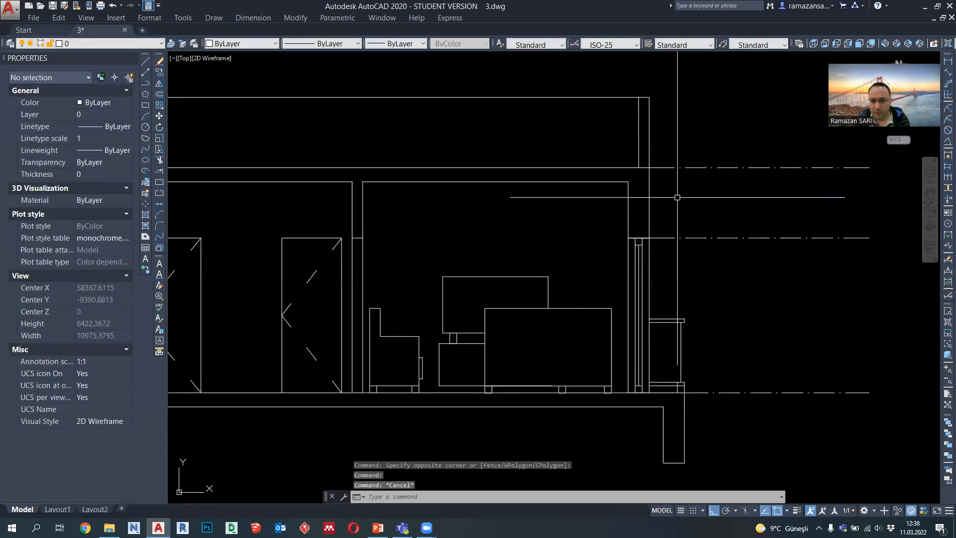
click(145, 84)
scroll(522, 168, up, 4)
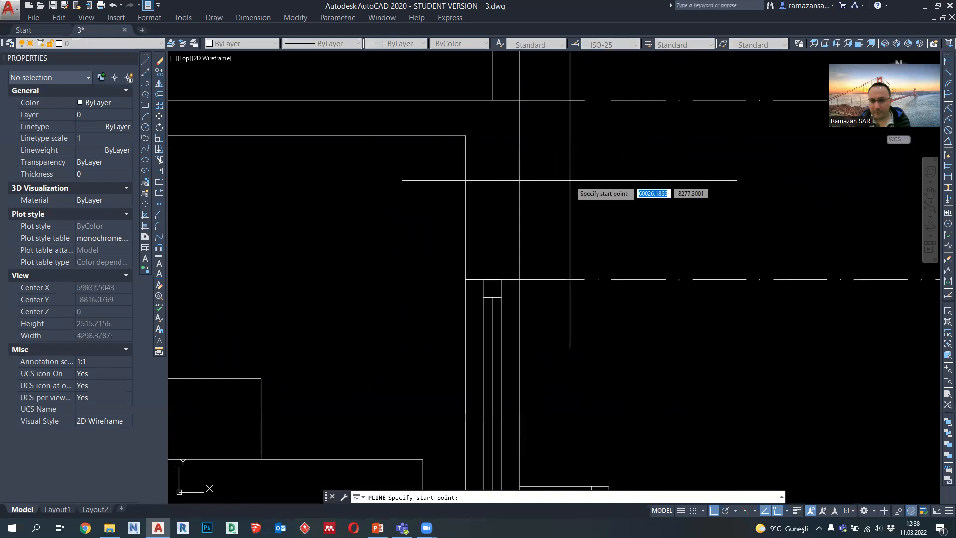
scroll(543, 249, down, 2)
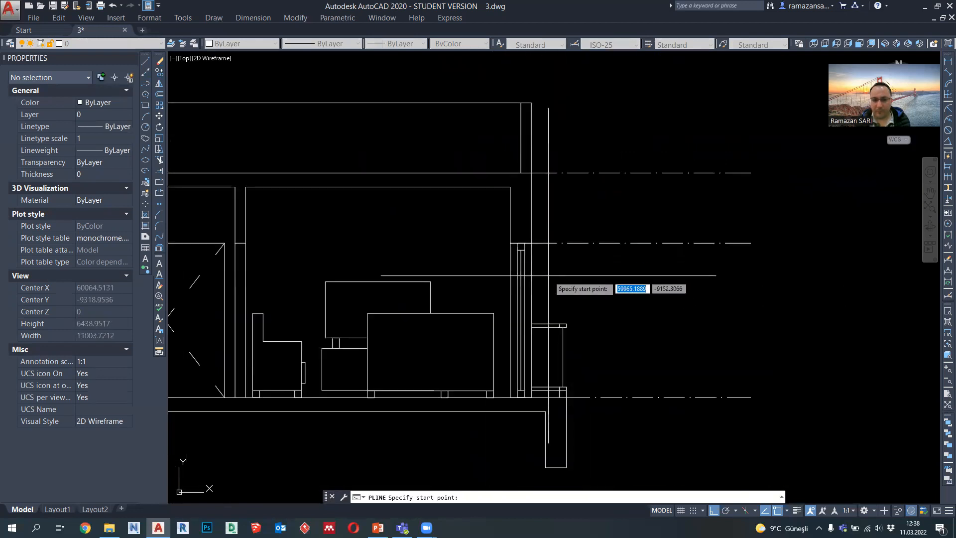
scroll(567, 208, up, 2)
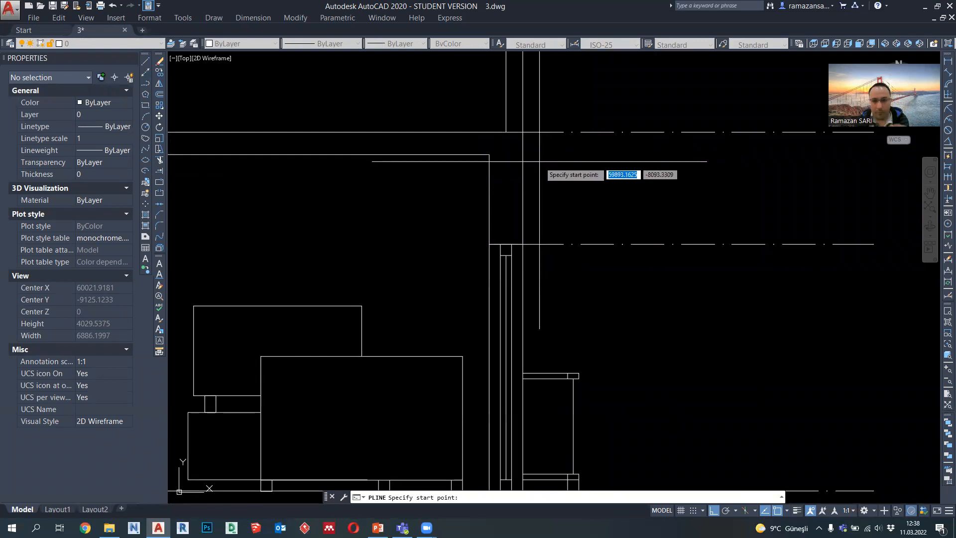
middle_drag(565, 425, 553, 316)
middle_drag(543, 199, 549, 264)
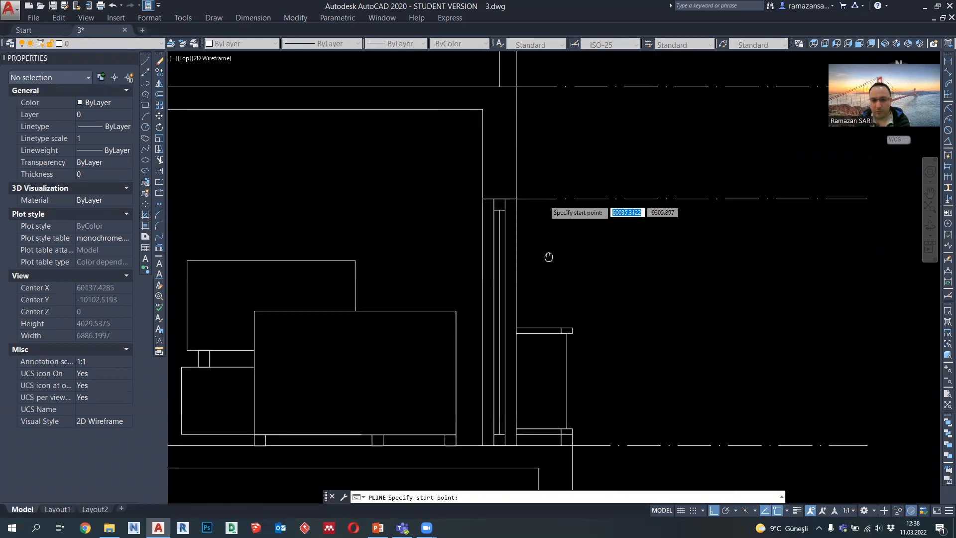
scroll(568, 384, down, 2)
scroll(558, 254, up, 2)
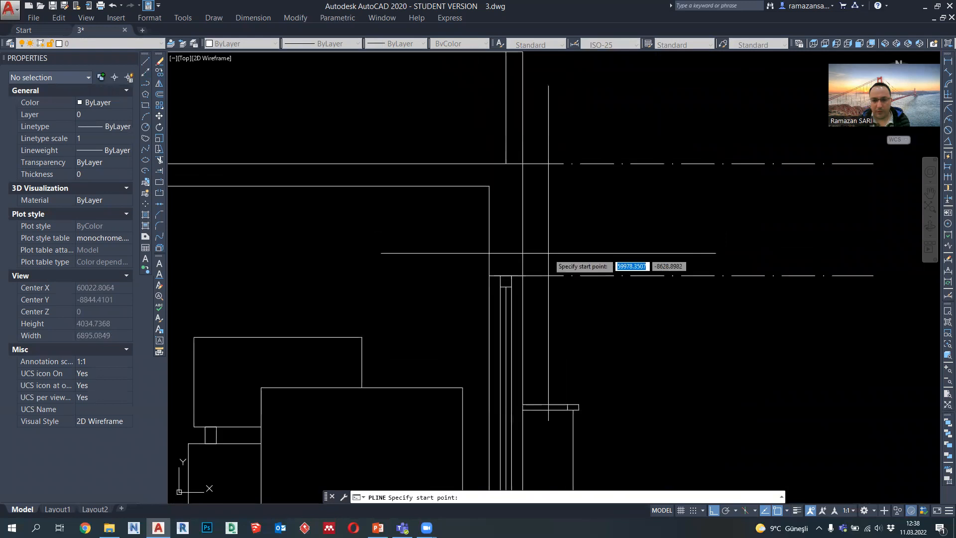
click(522, 219)
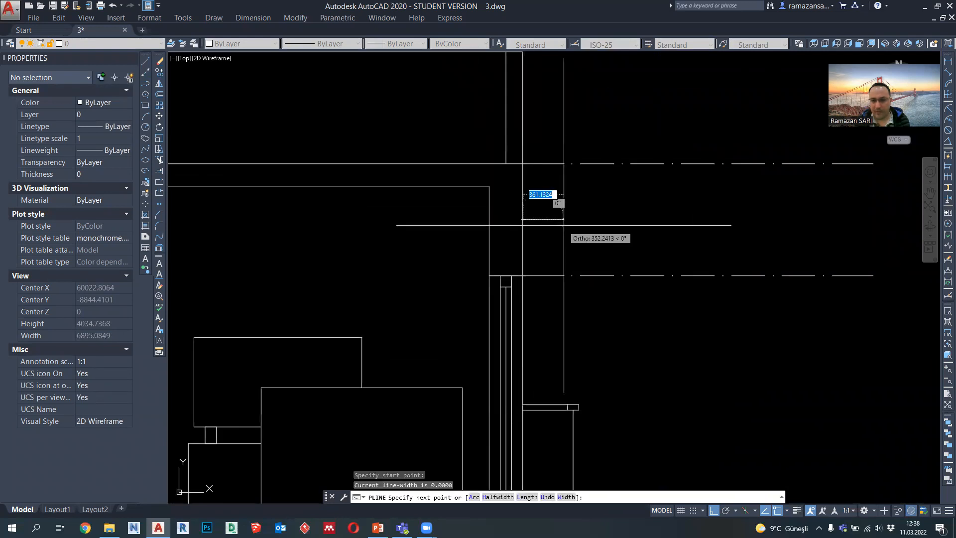
middle_drag(602, 363, 603, 263)
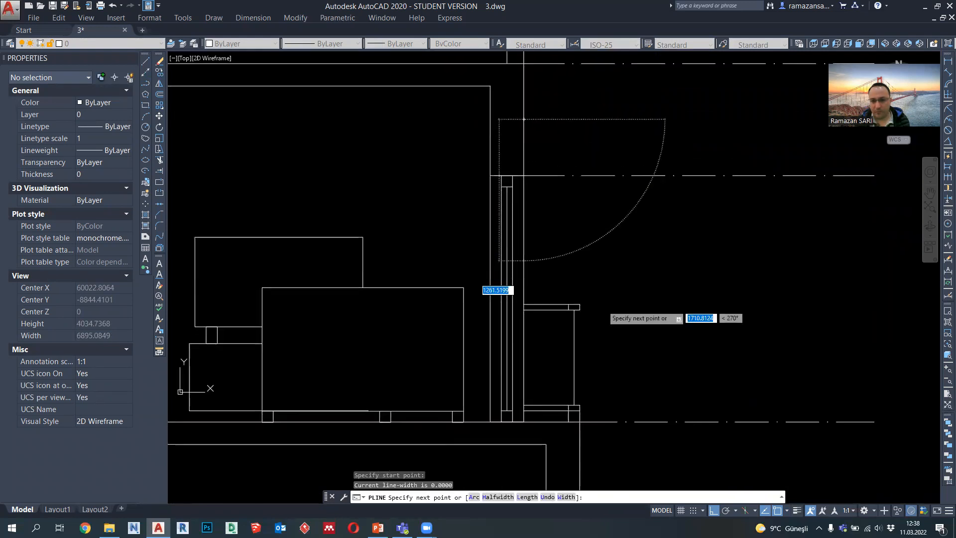
click(579, 120)
key(Return)
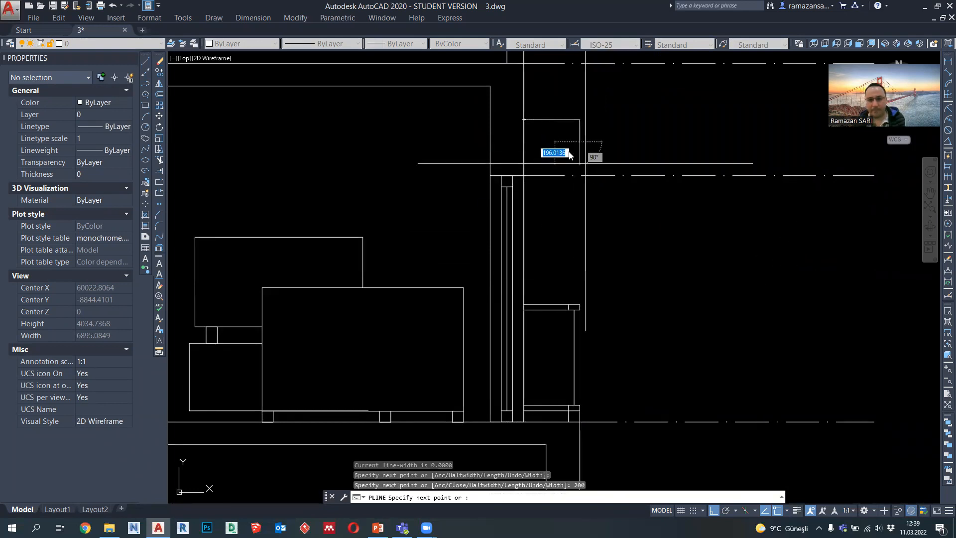
key(Return)
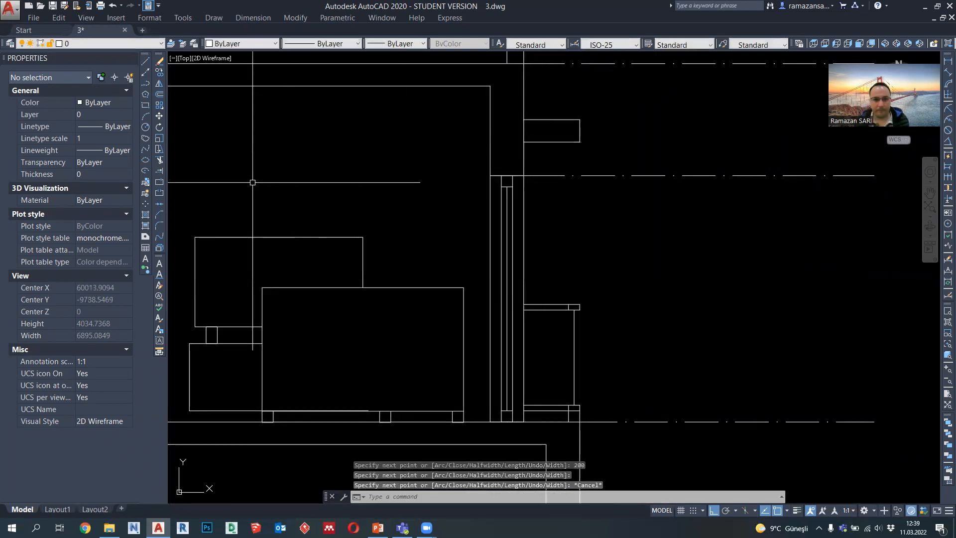
Step: Trim the outer wall line between the upper and lower edges of the new projection
text(tr)
key(Return)
key(Return)
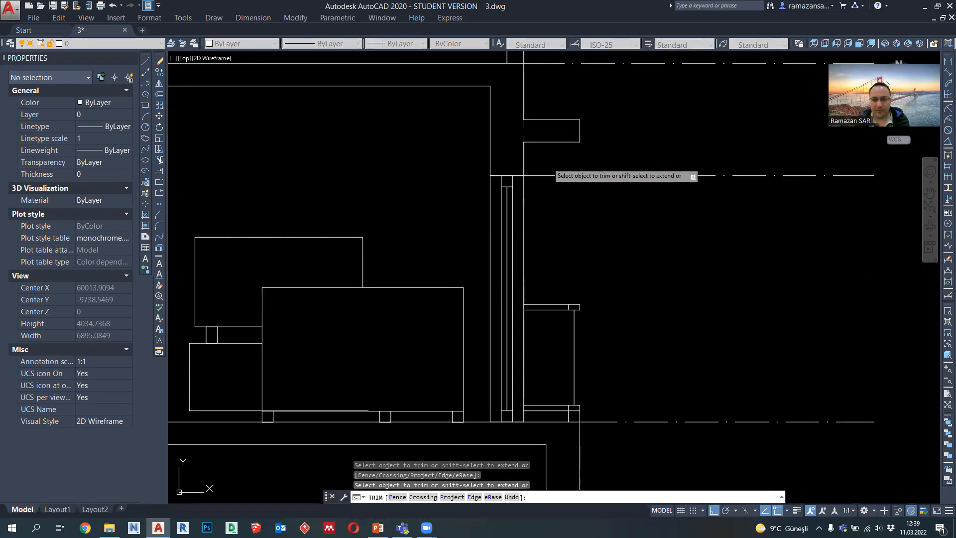
key(Escape)
Step: Set the lineweight of the rectangular wall projection above the railing to 0.35 mm and check it by reselecting the polyline
click(593, 156)
click(570, 122)
click(405, 47)
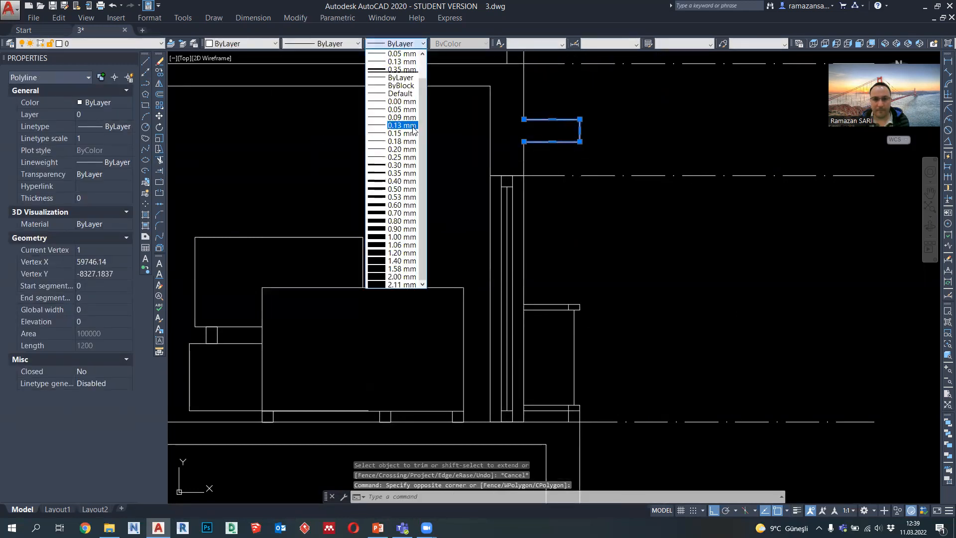
click(404, 176)
key(Escape)
scroll(593, 176, down, 3)
scroll(588, 165, up, 2)
scroll(608, 207, down, 1)
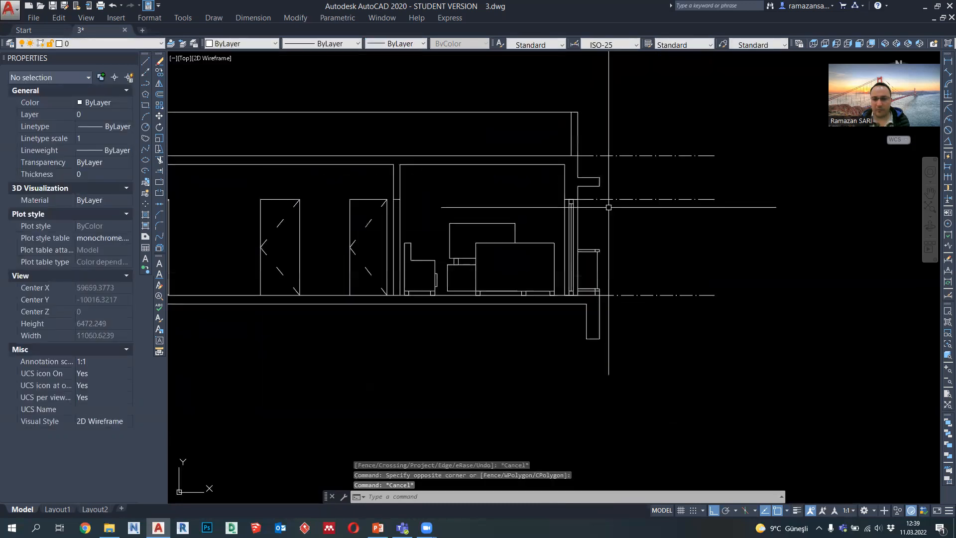
middle_drag(595, 189, 636, 188)
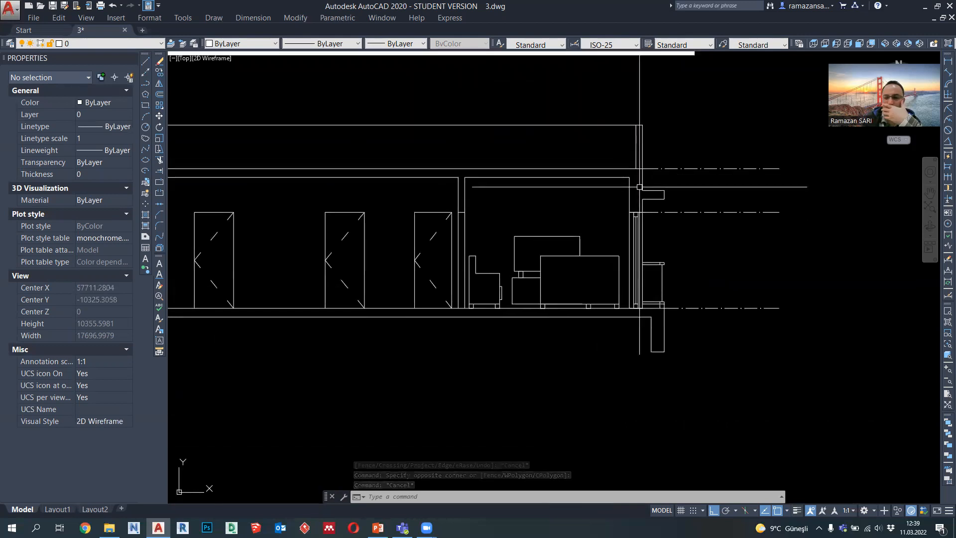
click(650, 191)
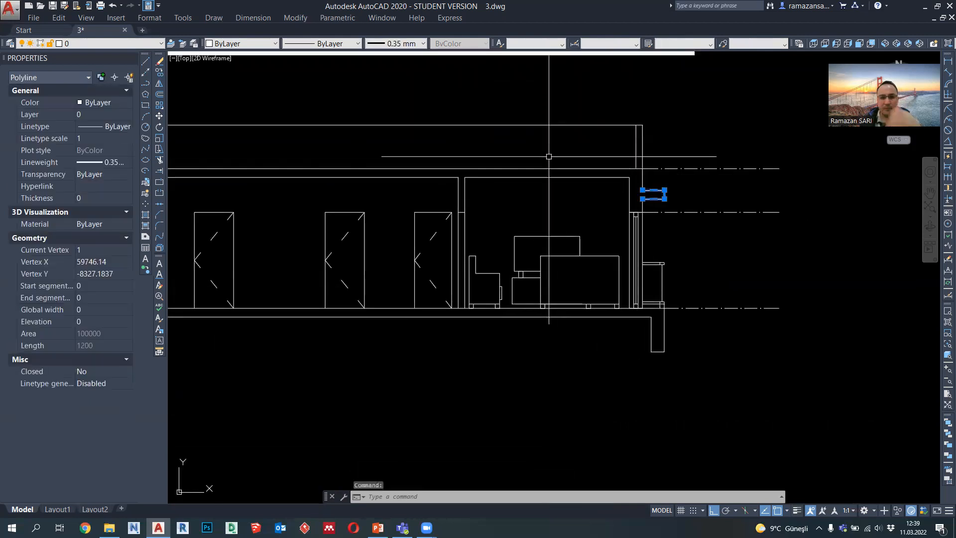
scroll(568, 171, down, 2)
key(Escape)
key(Escape)
Step: Draw a vertical projection line from the lower inner corner of the rectangle beside the bath's crossed box down through the section
middle_drag(559, 172, 598, 183)
mouse_move(486, 220)
middle_down()
mouse_move(554, 247)
mouse_move(593, 300)
middle_up()
scroll(593, 301, down, 1)
middle_drag(482, 115, 492, 199)
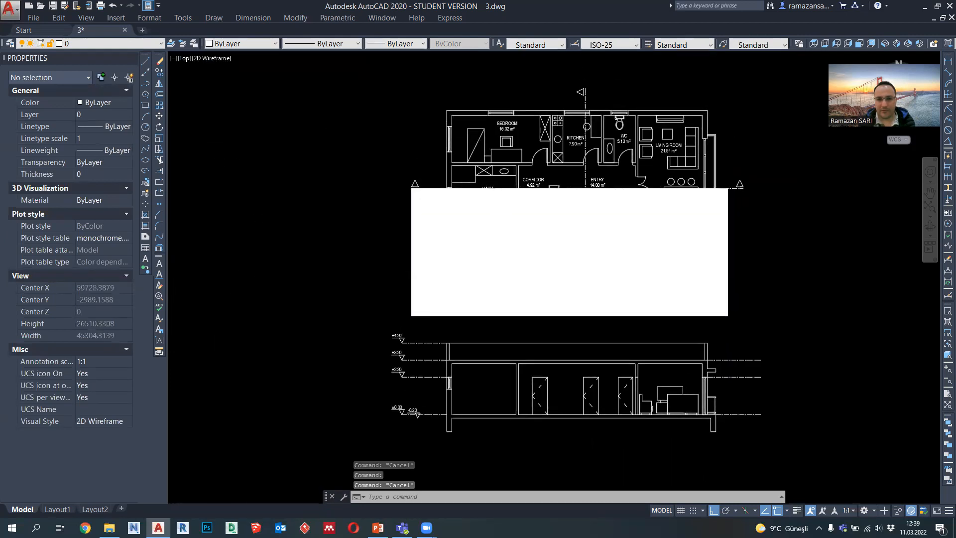
scroll(488, 197, up, 2)
click(145, 84)
middle_drag(417, 183, 423, 110)
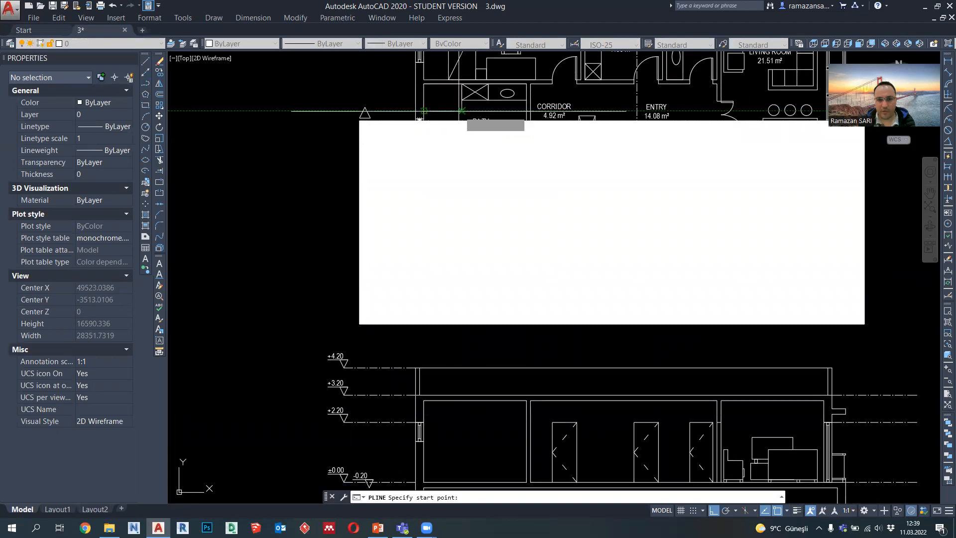
middle_drag(461, 276, 454, 150)
click(460, 403)
key(Escape)
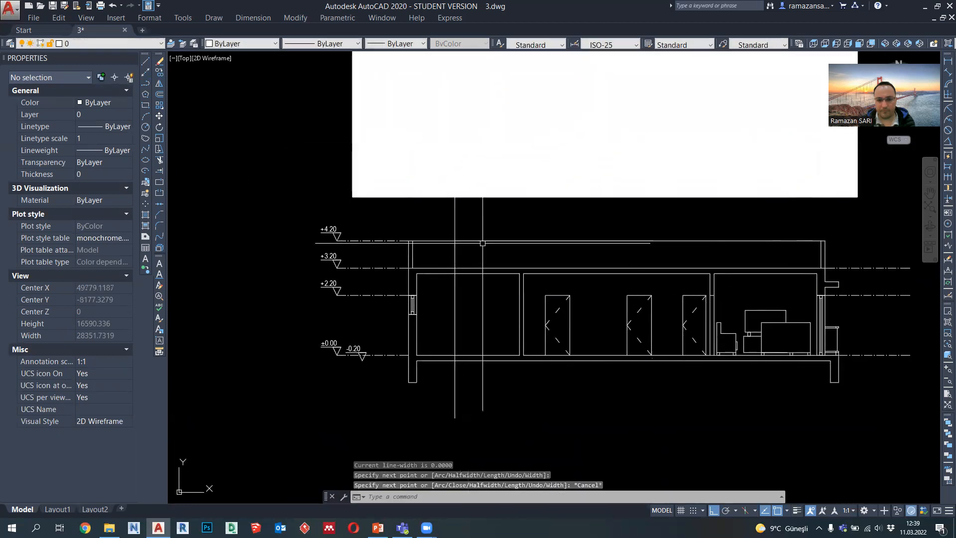
Step: Copy the vertical projection line horizontally to align with the far edge of the crossed box in the bath
middle_drag(479, 226, 474, 413)
scroll(463, 223, up, 4)
middle_drag(428, 113, 426, 223)
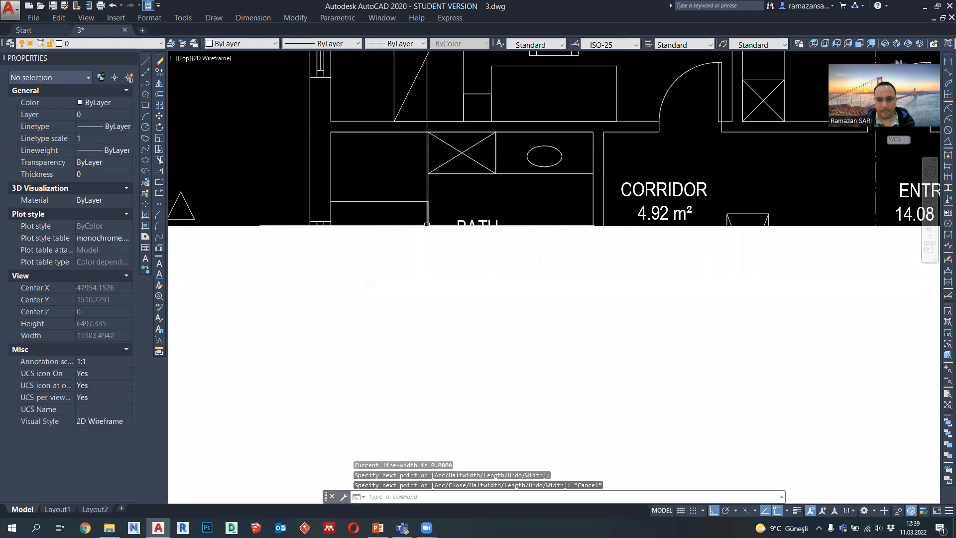
click(427, 222)
text(co)
key(space)
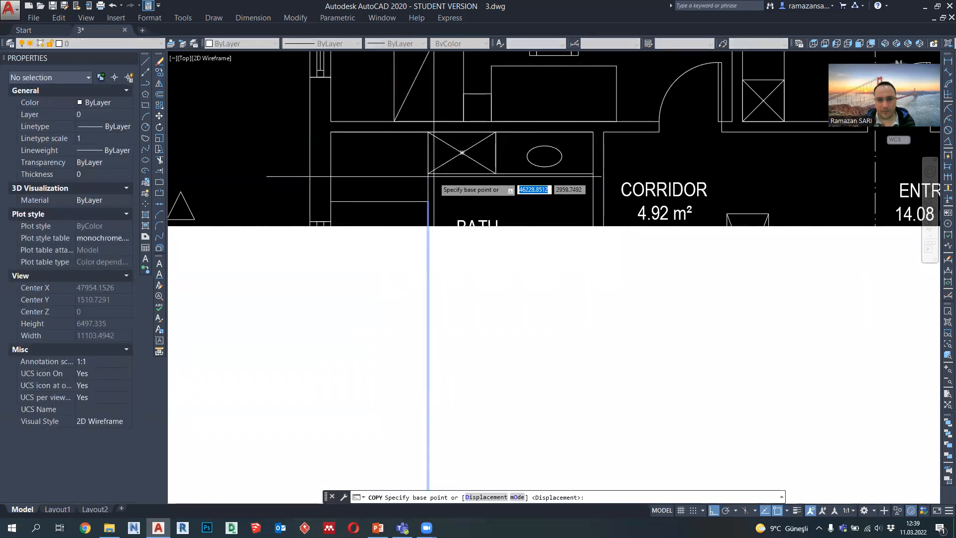
click(428, 202)
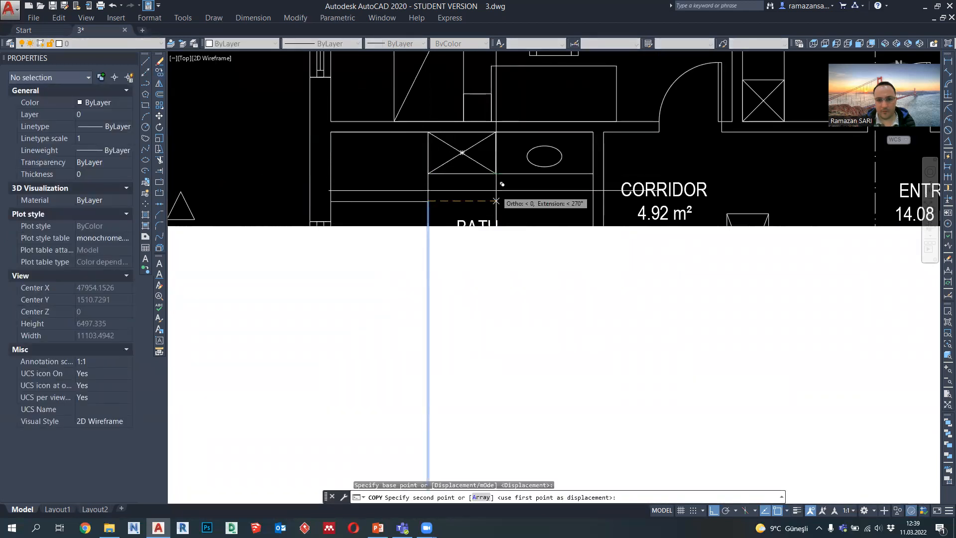
key(Escape)
Step: Draw a polyline 2200 mm up from the bath floor along the nearer projection line, continuing horizontally to the window wall's inner face
scroll(524, 154, down, 4)
scroll(524, 155, down, 2)
mouse_move(540, 295)
middle_down()
mouse_move(536, 279)
mouse_move(535, 296)
middle_up()
scroll(521, 201, up, 4)
scroll(521, 201, down, 4)
scroll(512, 371, up, 5)
text(pl)
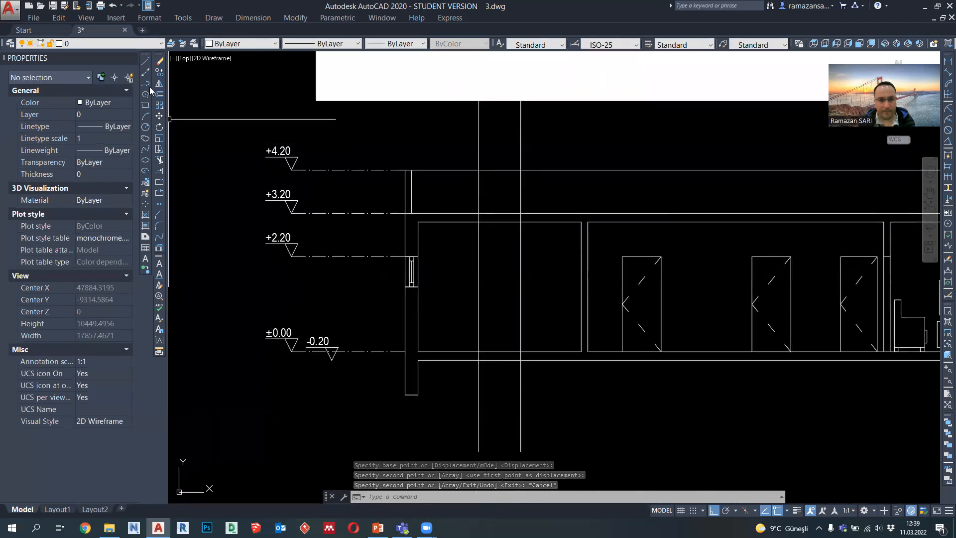
key(space)
scroll(459, 349, up, 2)
click(478, 278)
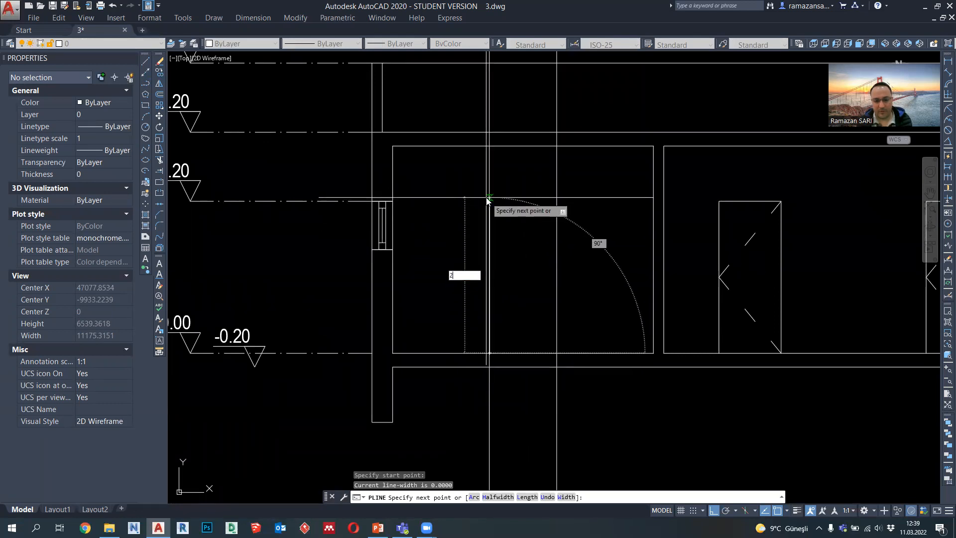
text(2200)
key(Return)
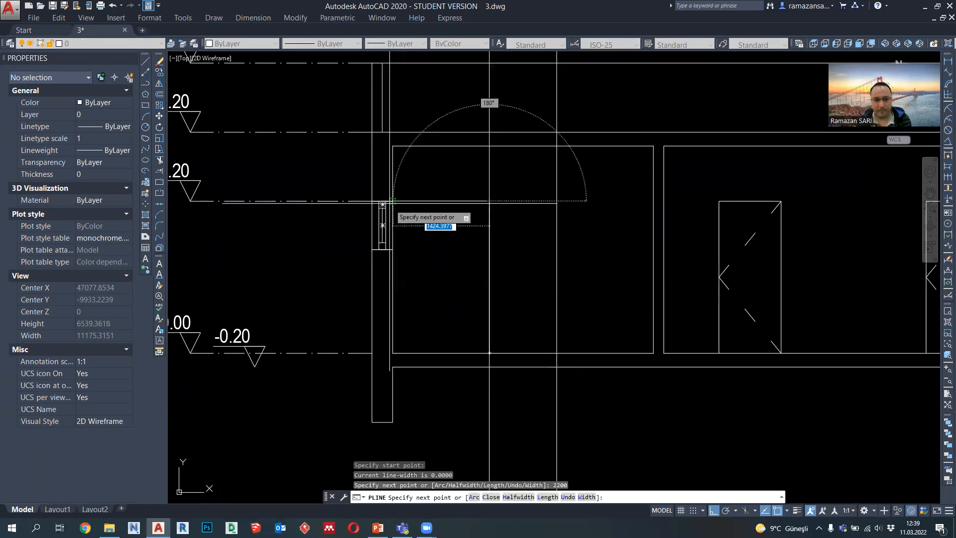
key(Escape)
Step: Delete the vertical projection line that overlaps the side of the new 2200 mm high outline
middle_drag(481, 255, 475, 254)
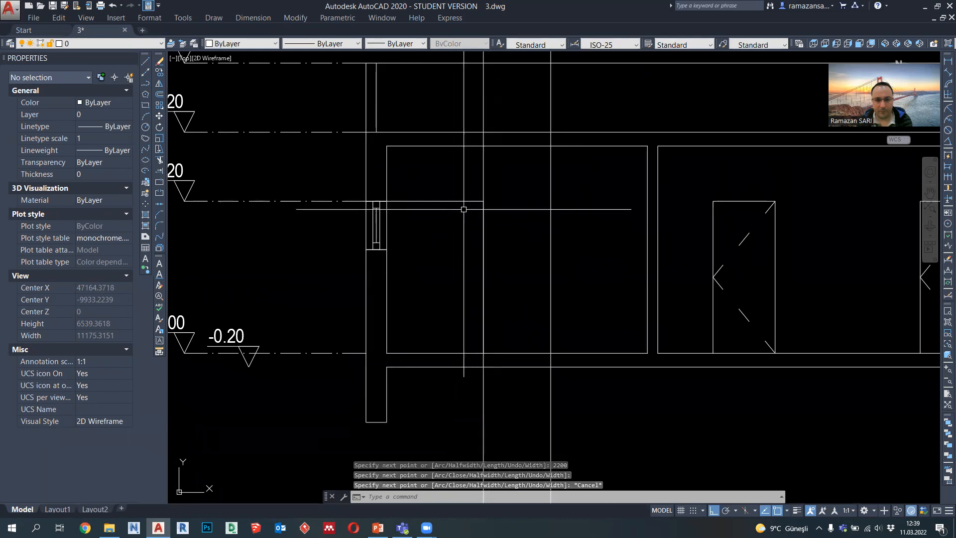
click(486, 177)
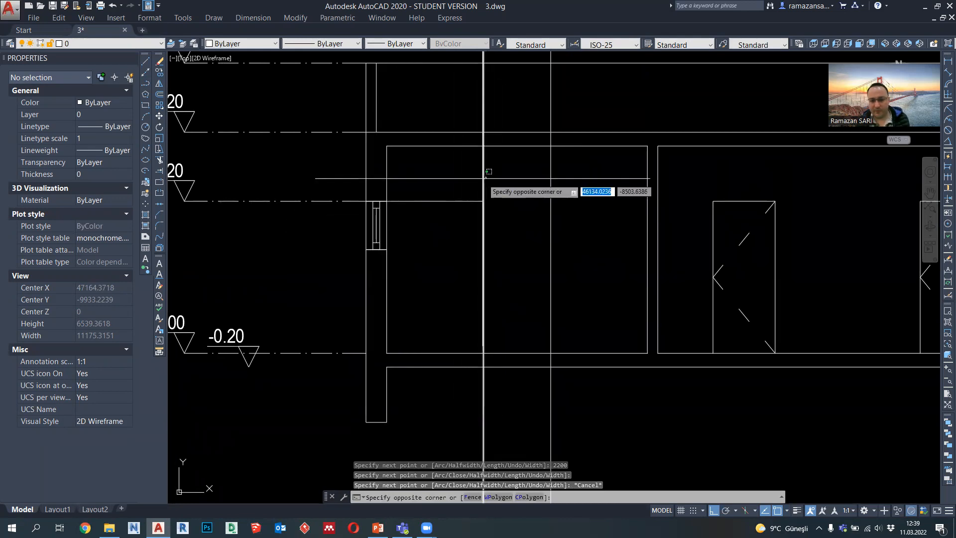
click(478, 180)
key(Delete)
Step: Draw a vertical polyline from the midpoint of the outline's top edge down to the floor, dividing it in half
click(146, 83)
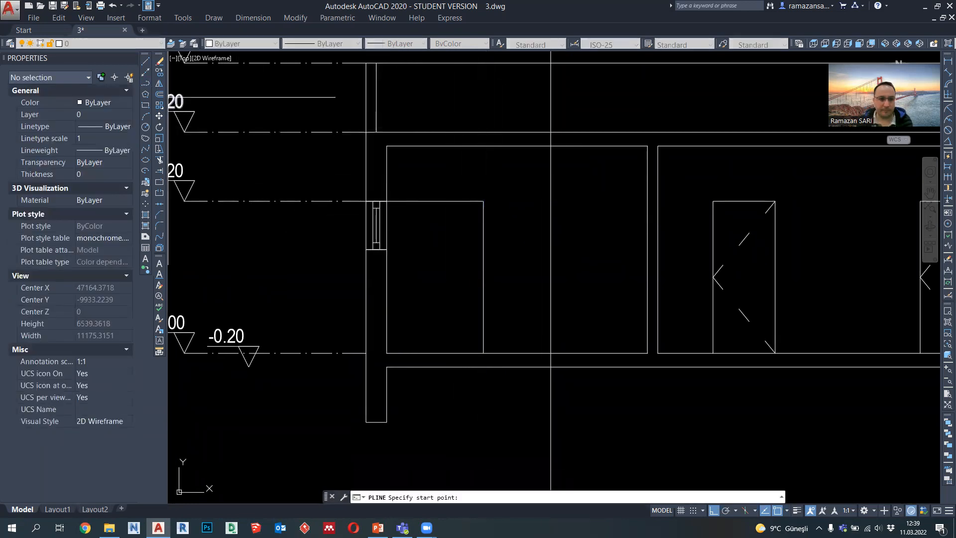
click(435, 202)
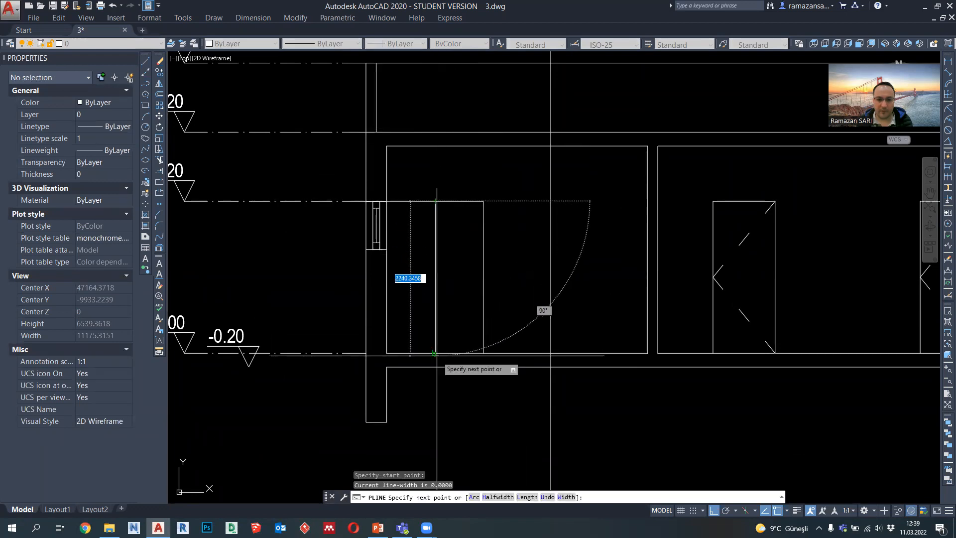
click(435, 353)
key(Escape)
middle_drag(452, 249, 451, 265)
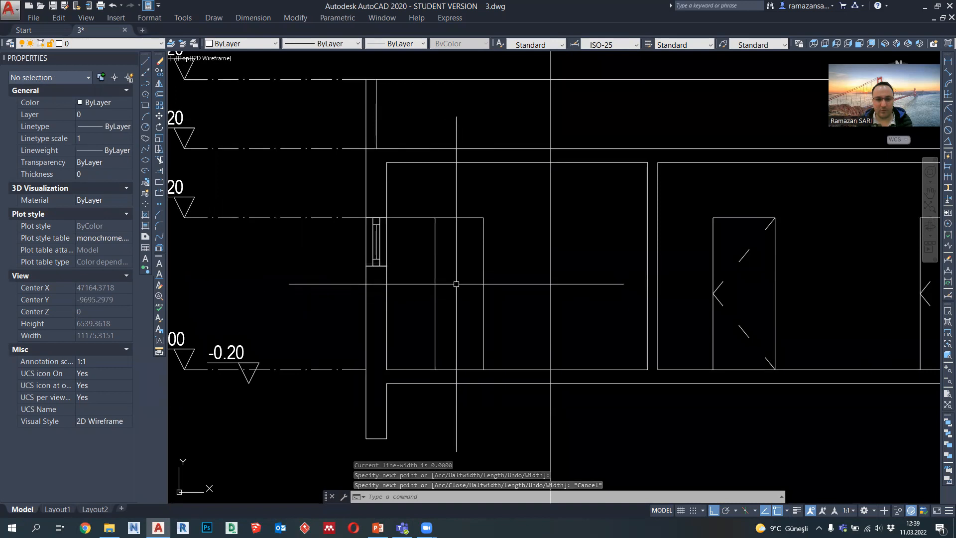
Step: Set the lineweight of the tall outline and its dividing line to 0.09 mm
click(450, 247)
click(409, 69)
click(413, 44)
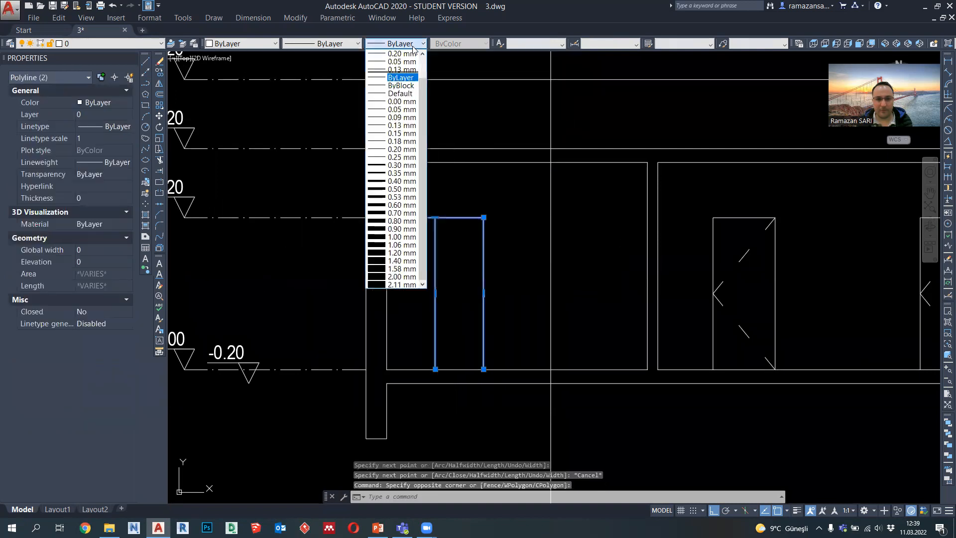
click(401, 117)
key(Escape)
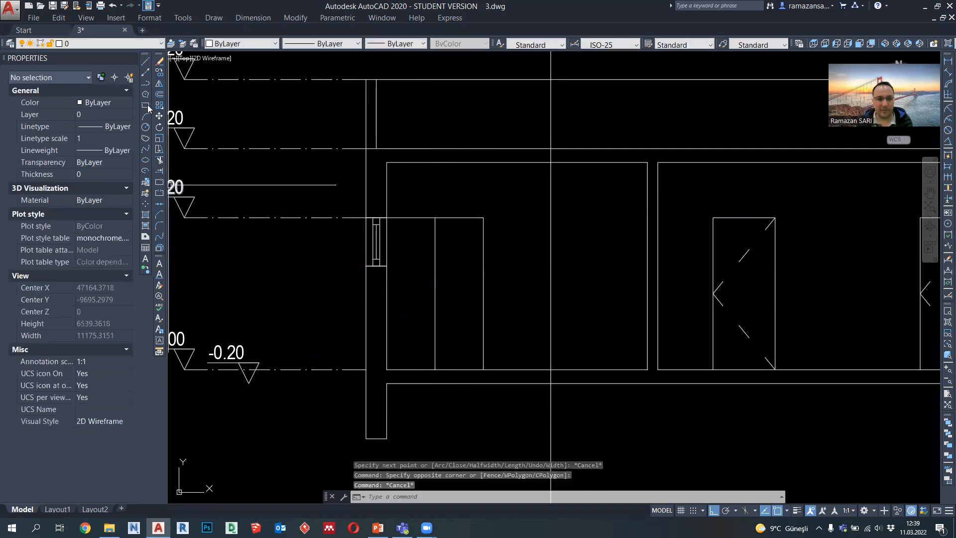
Step: Draw a small arrow symbol in the divided outline's second half, with a 150 mm horizontal shaft and a short diagonal head
click(146, 84)
scroll(470, 281, up, 4)
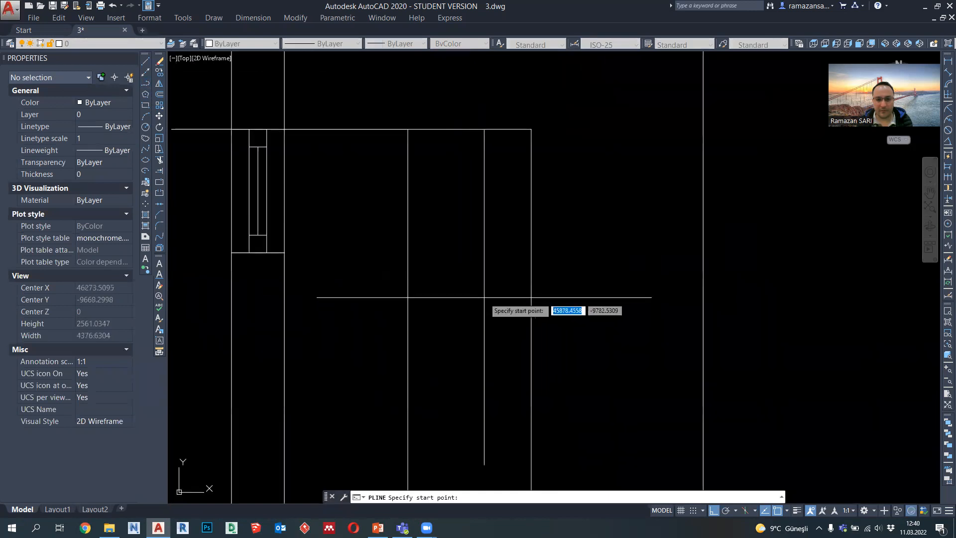
click(498, 300)
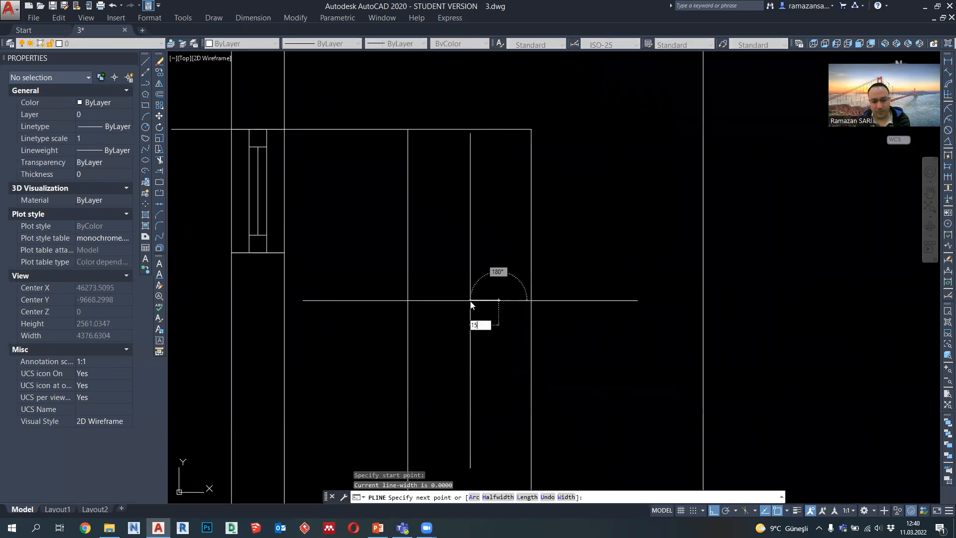
text(150)
key(Return)
scroll(475, 309, up, 2)
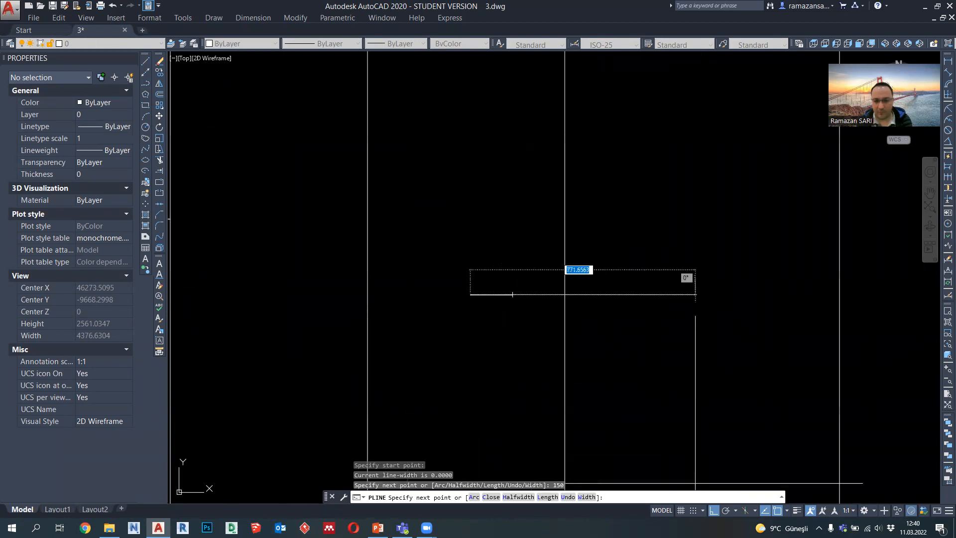
click(715, 514)
key(Escape)
scroll(505, 235, down, 3)
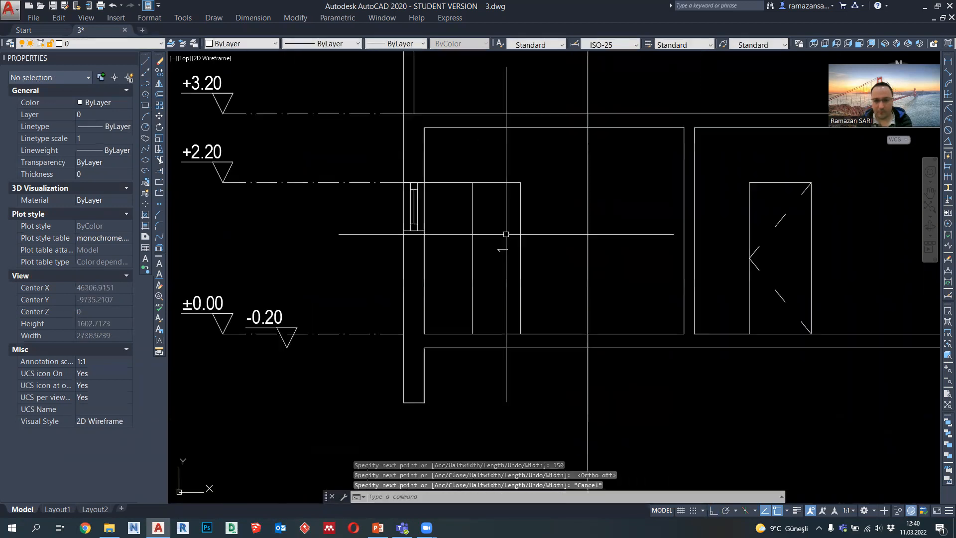
Step: Draw a rectangular polyline of the same height beside the divided outline, reaching from its side to the remaining projection line
middle_drag(543, 305, 506, 308)
middle_drag(498, 258, 493, 278)
middle_drag(512, 258, 481, 293)
click(145, 83)
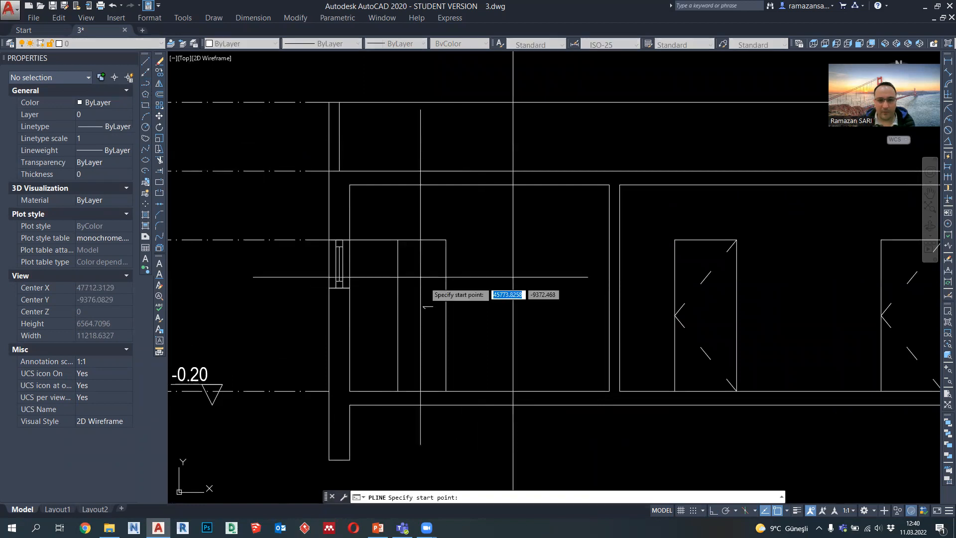
click(446, 240)
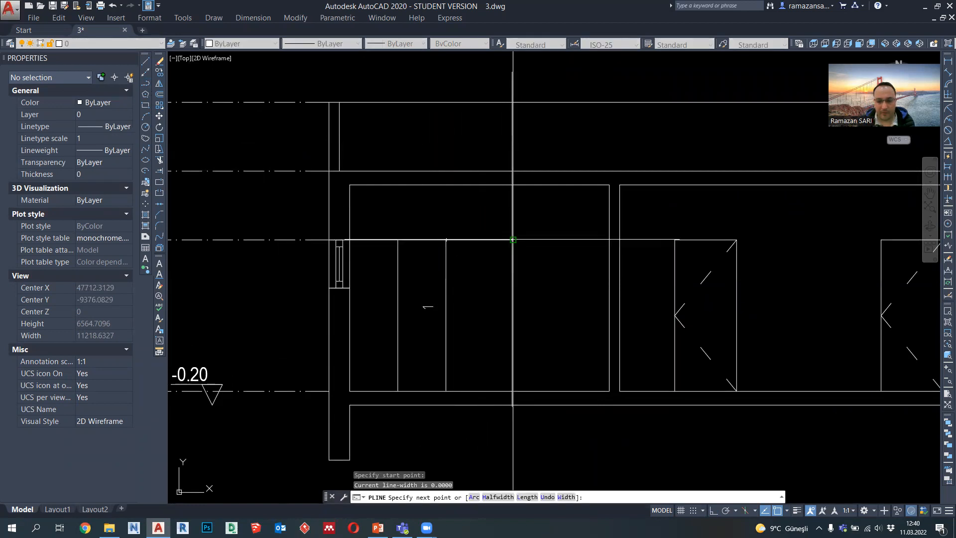
click(512, 240)
click(513, 391)
click(446, 391)
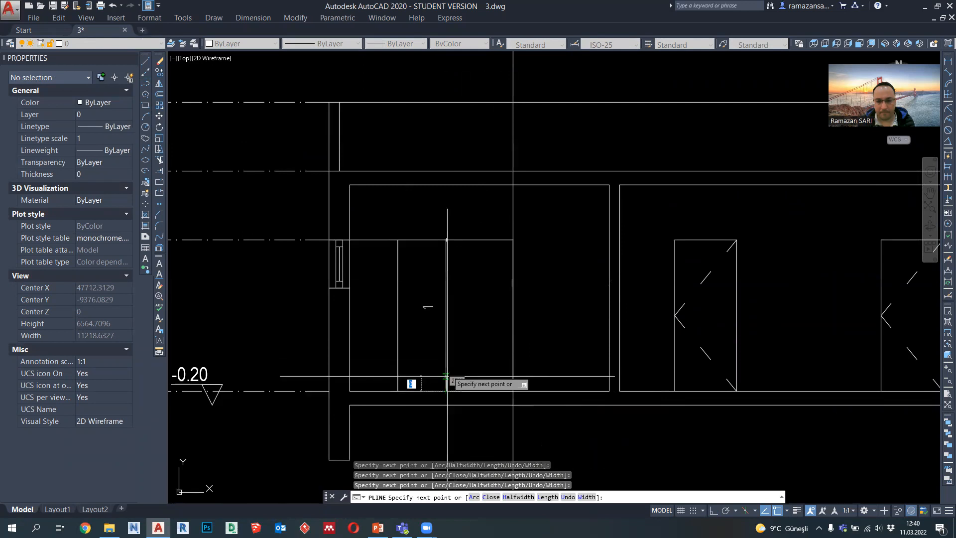
click(446, 239)
key(Escape)
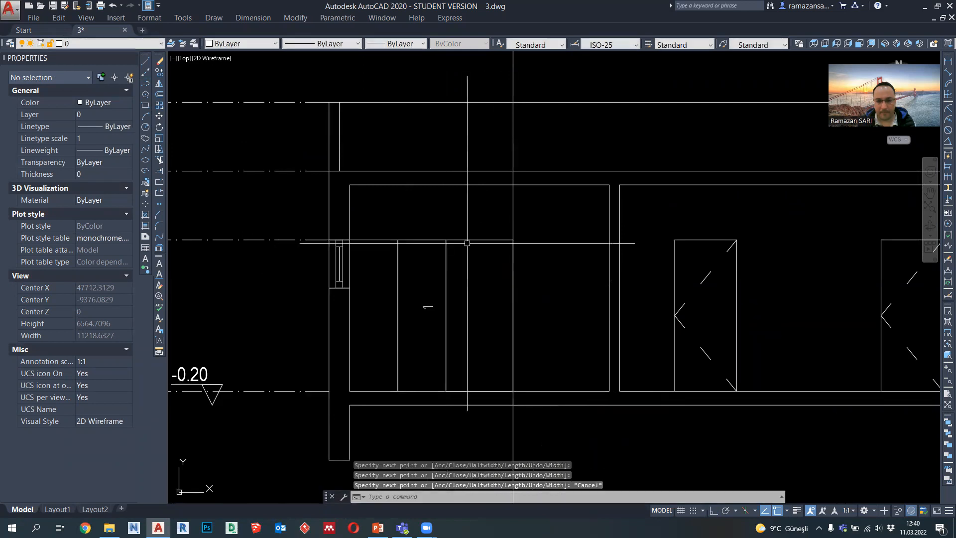
Step: Draw a horizontal shelf line across the new rectangle between the midpoints of its sides
click(145, 83)
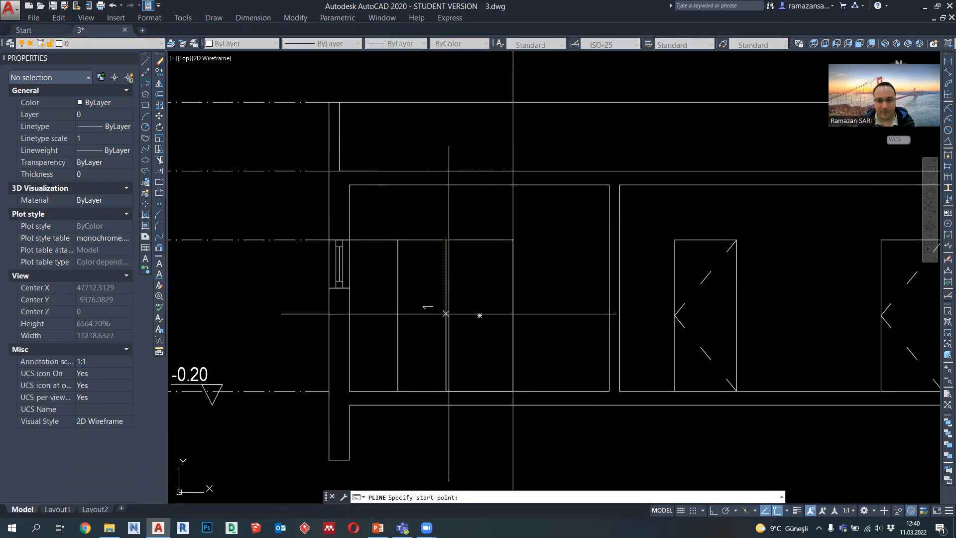
click(446, 315)
click(513, 315)
key(Escape)
Step: Copy the middle shelf line 550 mm upward and 550 mm downward
click(480, 315)
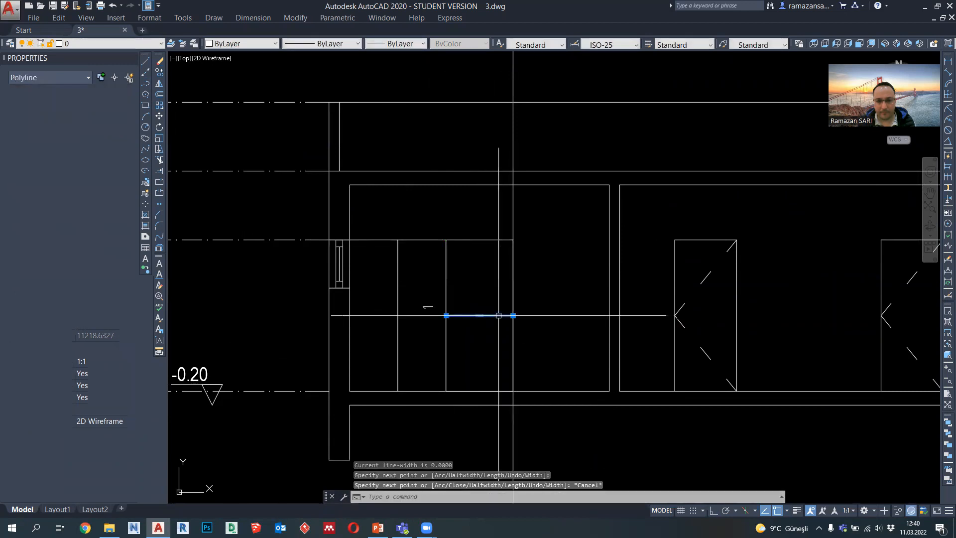
text(co)
key(Return)
click(480, 315)
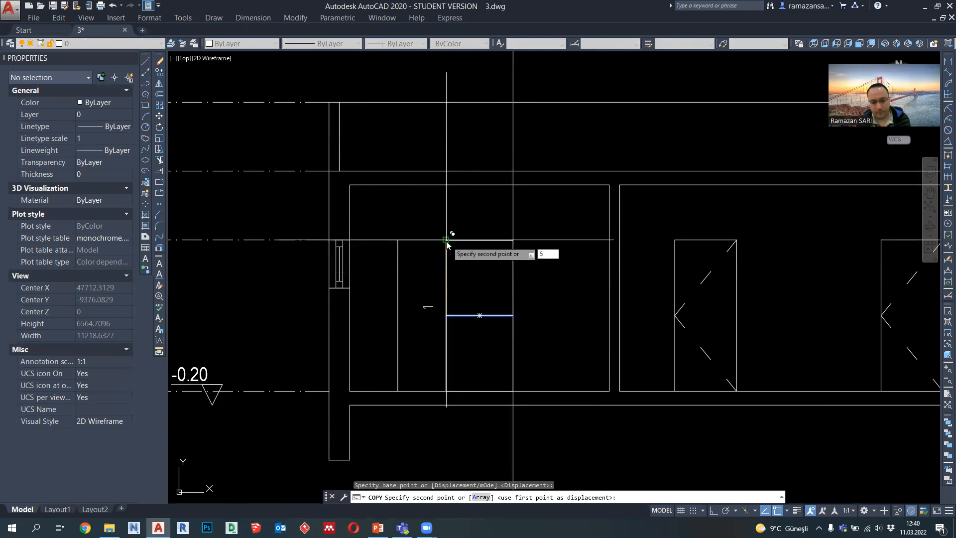
key(Return)
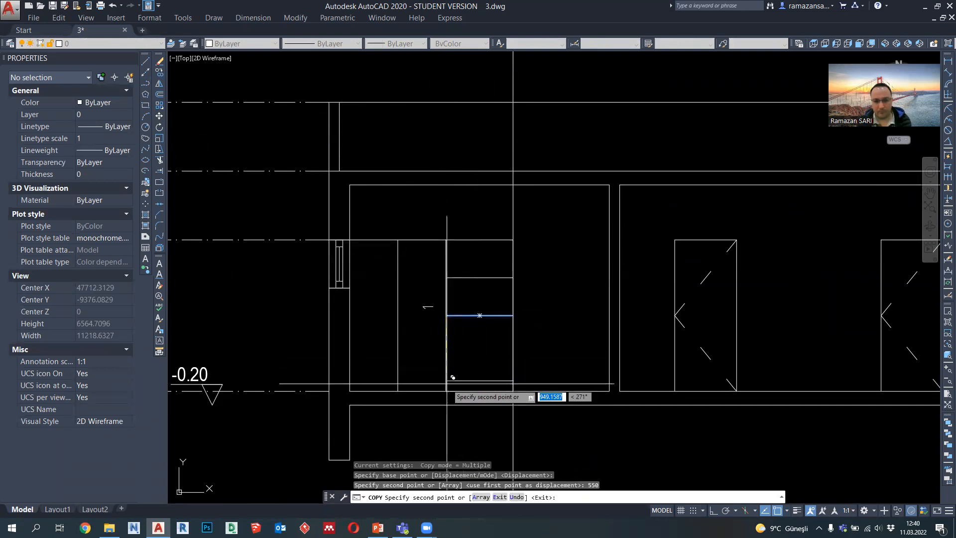
text(550)
key(Return)
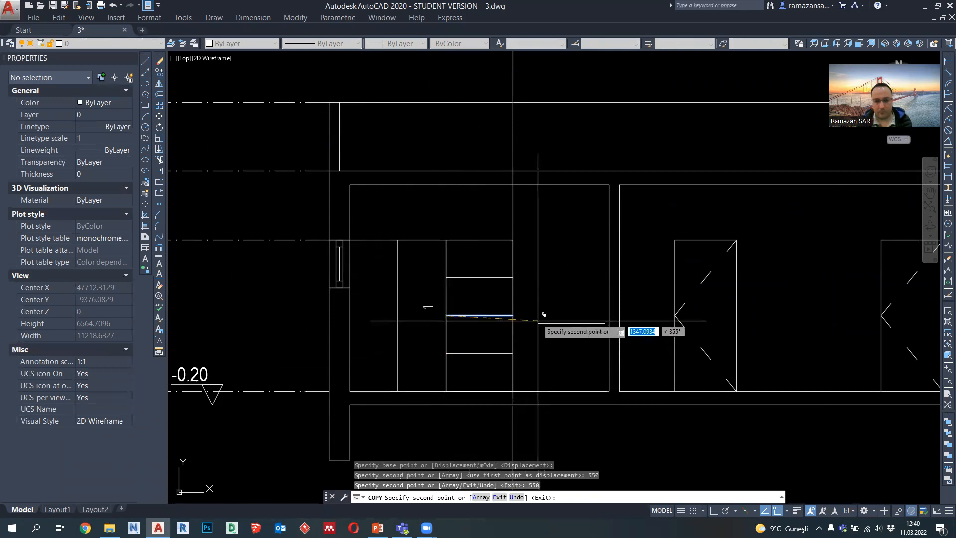
key(Escape)
Step: Delete the remaining vertical projection line running along the shelf unit's side
click(503, 215)
click(503, 214)
key(Delete)
Step: Draw a 100 mm thick horizontal slab outline from the shelf unit at its middle shelf level to the opposite partition wall
middle_drag(503, 271, 457, 249)
click(146, 85)
scroll(497, 289, up, 2)
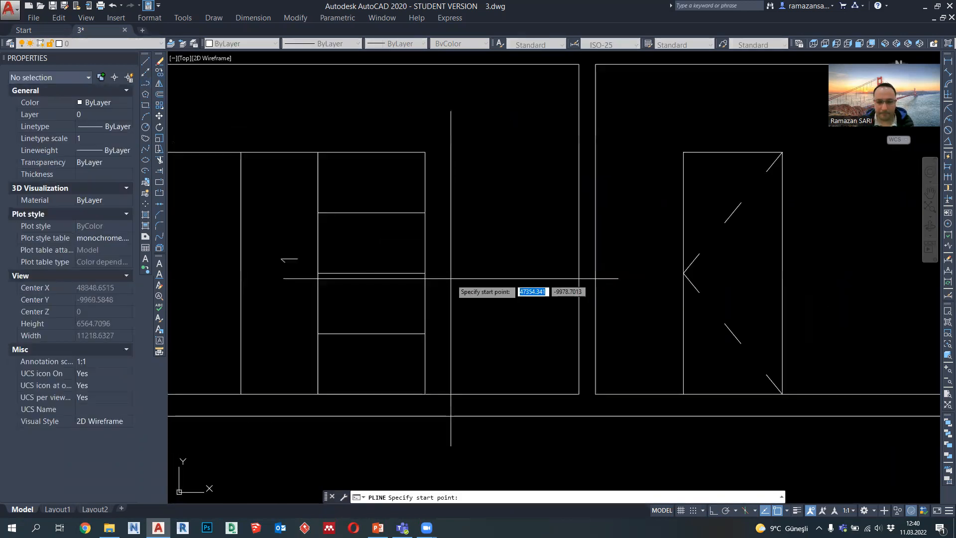
click(425, 273)
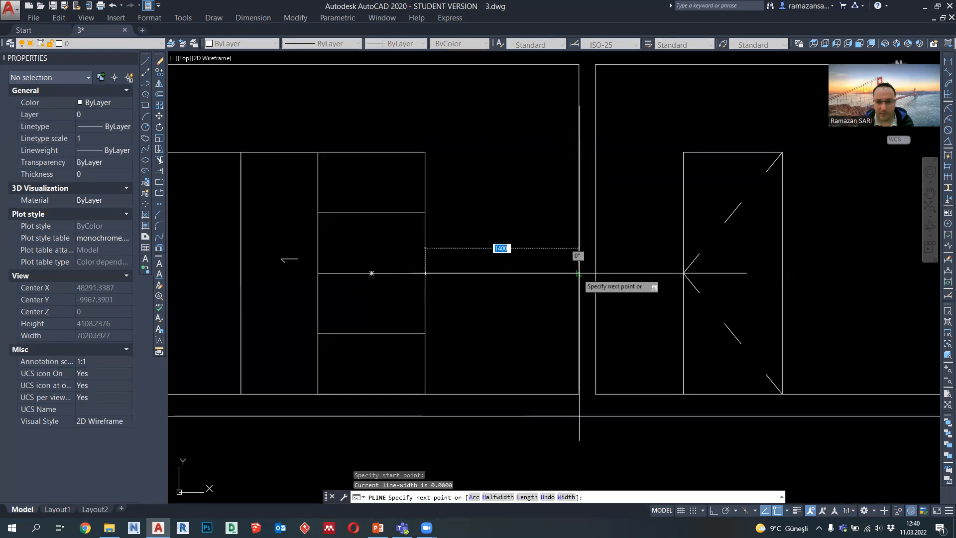
click(578, 273)
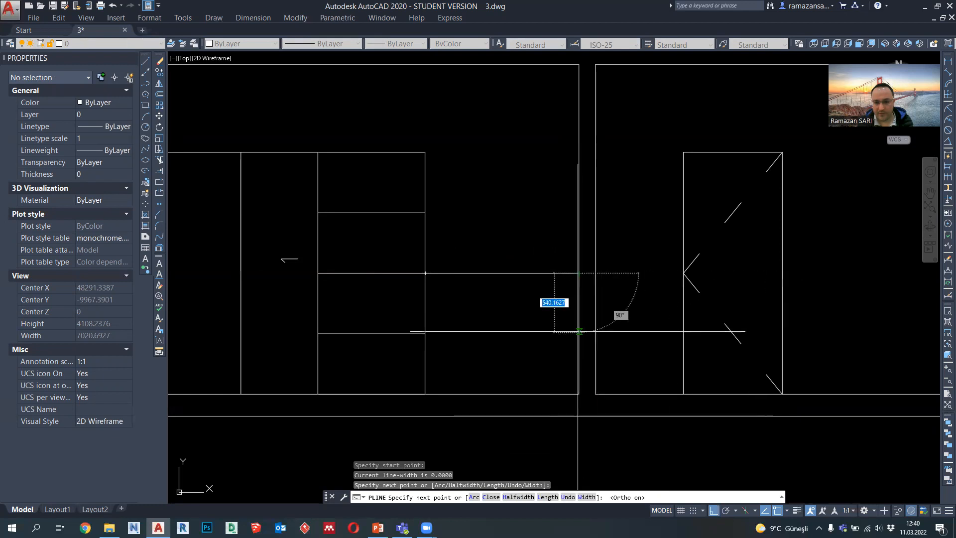
text(100)
key(Return)
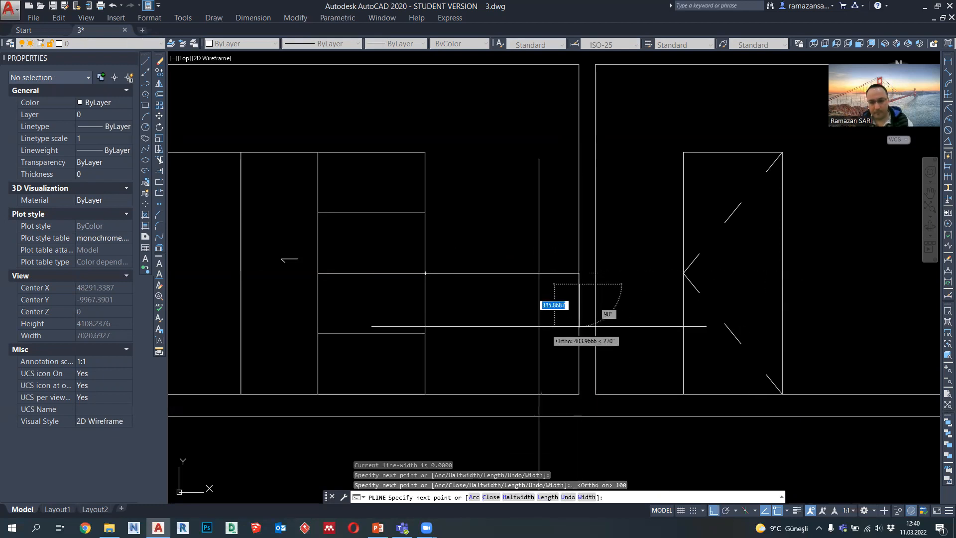
key(Escape)
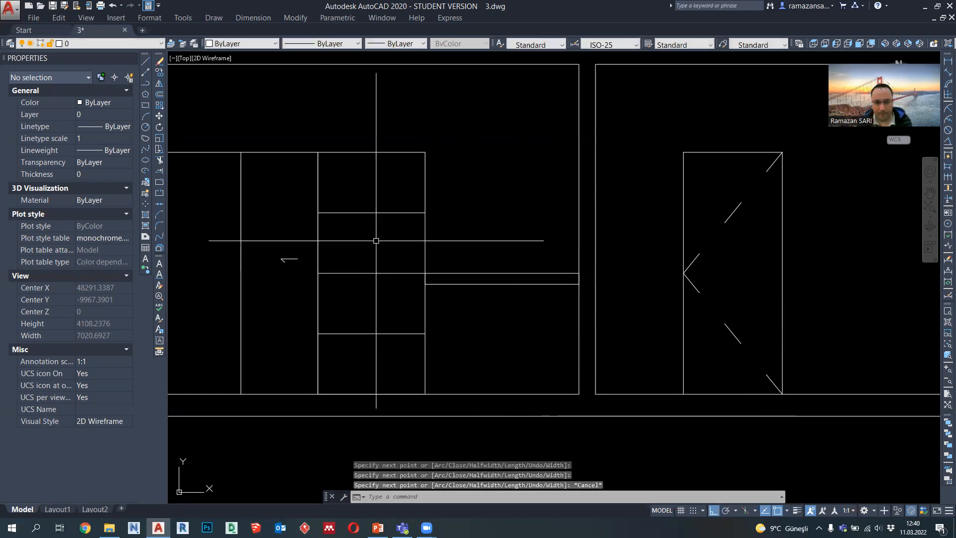
Step: Move the slab outline between the shelf unit and the partition wall 300 mm down
click(503, 298)
click(479, 250)
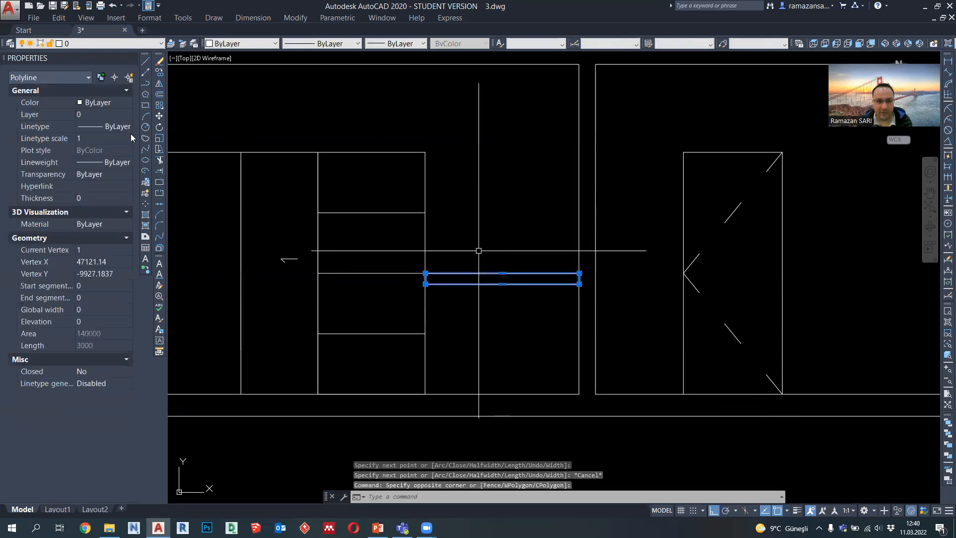
click(159, 116)
click(425, 273)
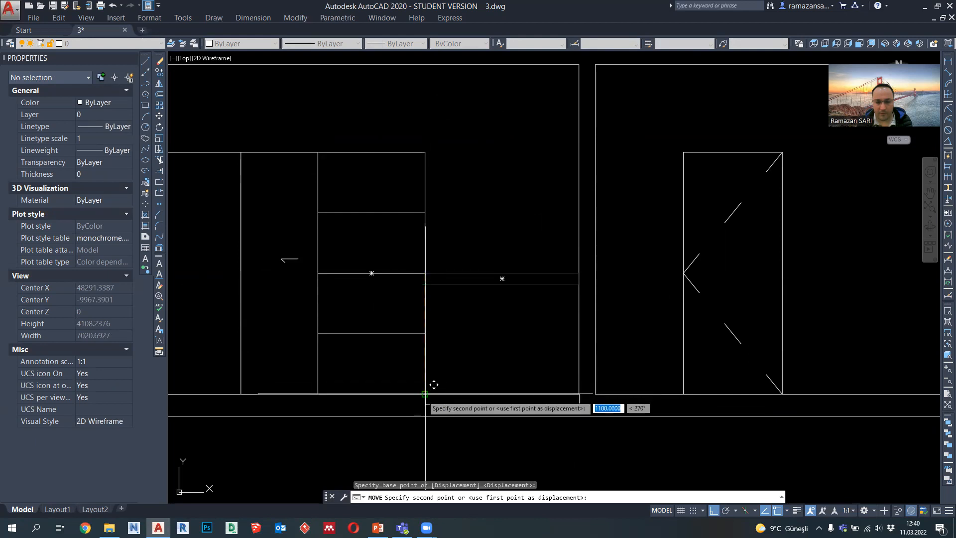
text(300)
key(Return)
middle_drag(452, 295, 459, 299)
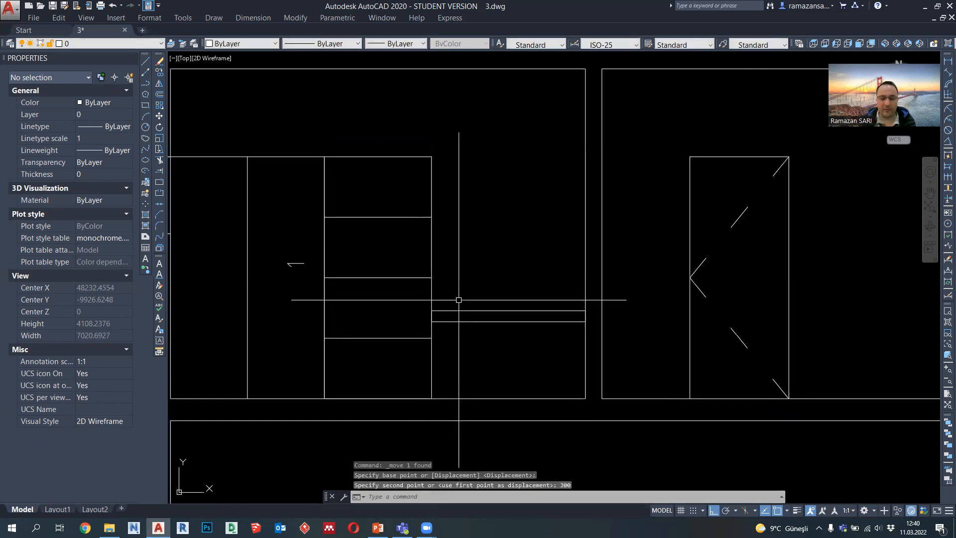
Step: Move the upper shelf line 150 mm up
click(416, 245)
click(376, 196)
click(159, 116)
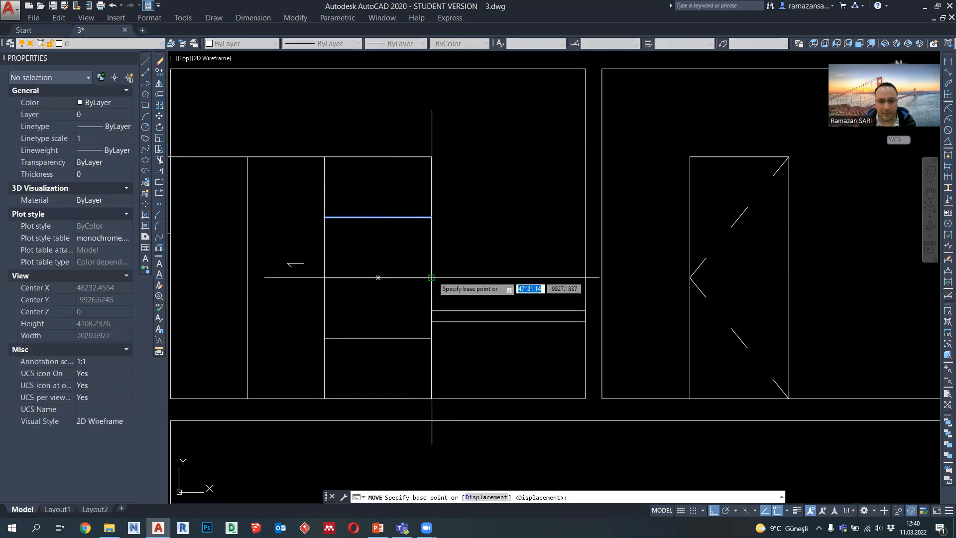
click(431, 217)
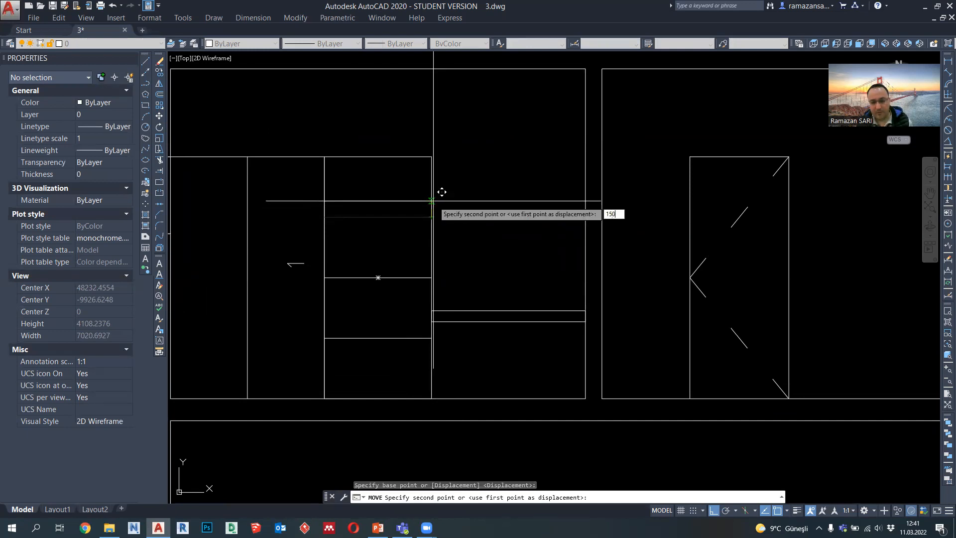
key(Return)
Step: Copy the upper shelf line of the shelf unit 350 mm down
click(387, 187)
click(159, 73)
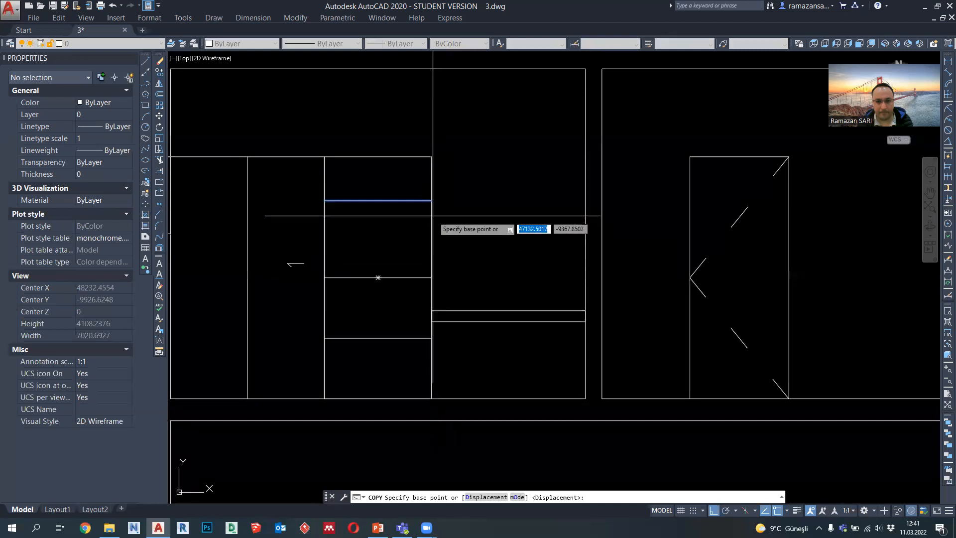
click(431, 277)
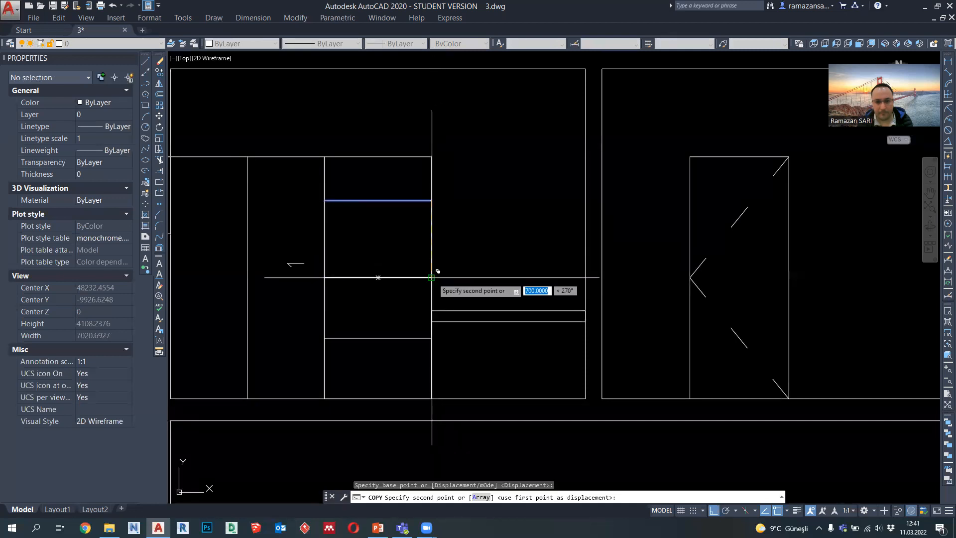
text(350)
key(Return)
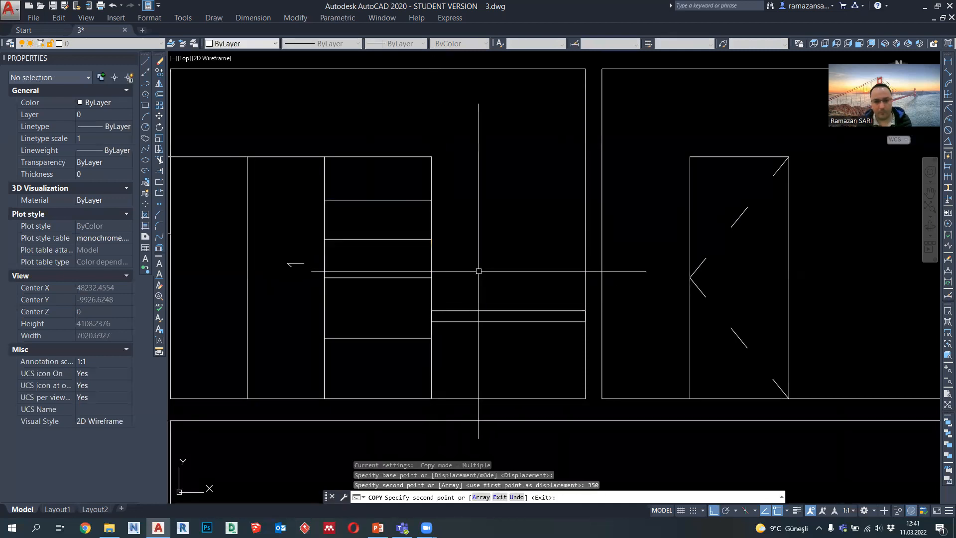
key(Escape)
Step: Draw a vertical line from the midpoint of the slab's underside down to the floor line
middle_drag(500, 207, 454, 200)
middle_drag(469, 277, 451, 287)
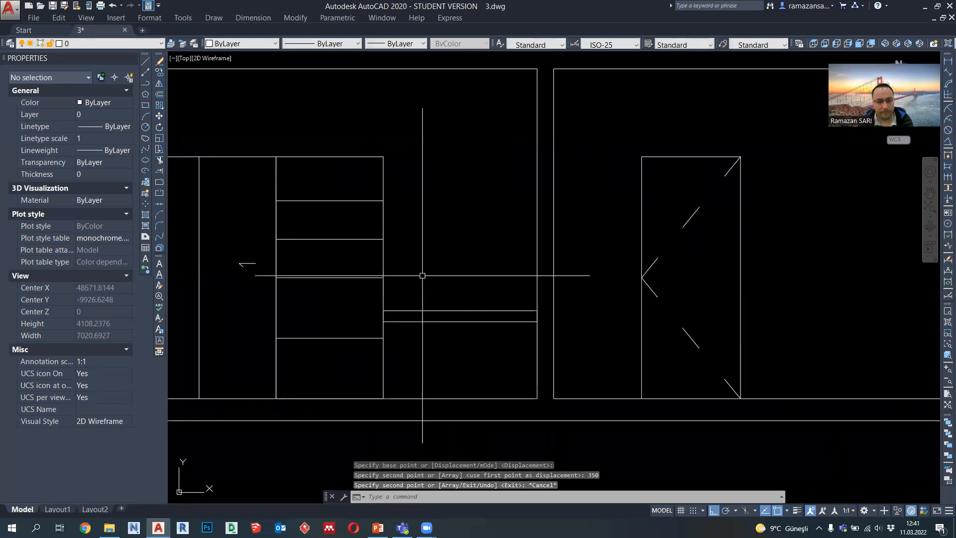
click(145, 83)
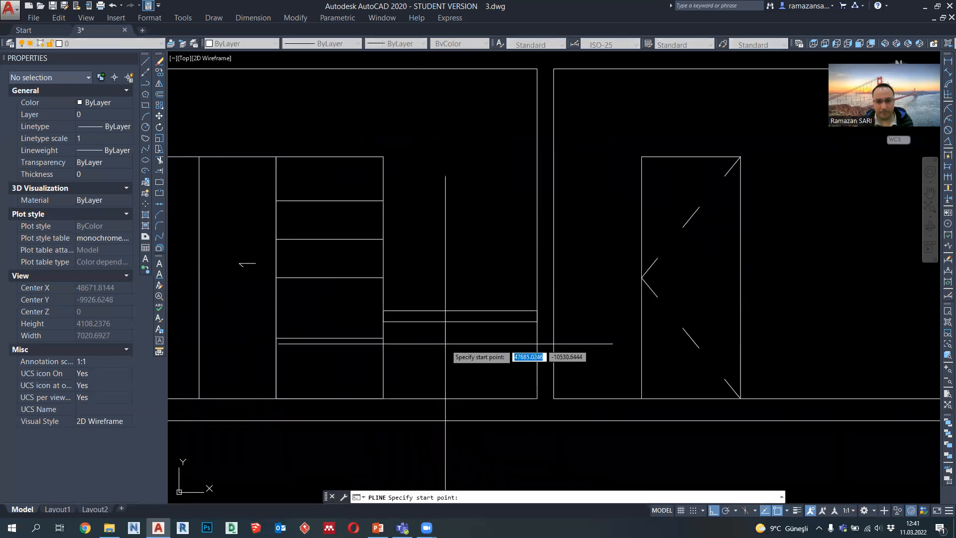
middle_drag(447, 342, 439, 322)
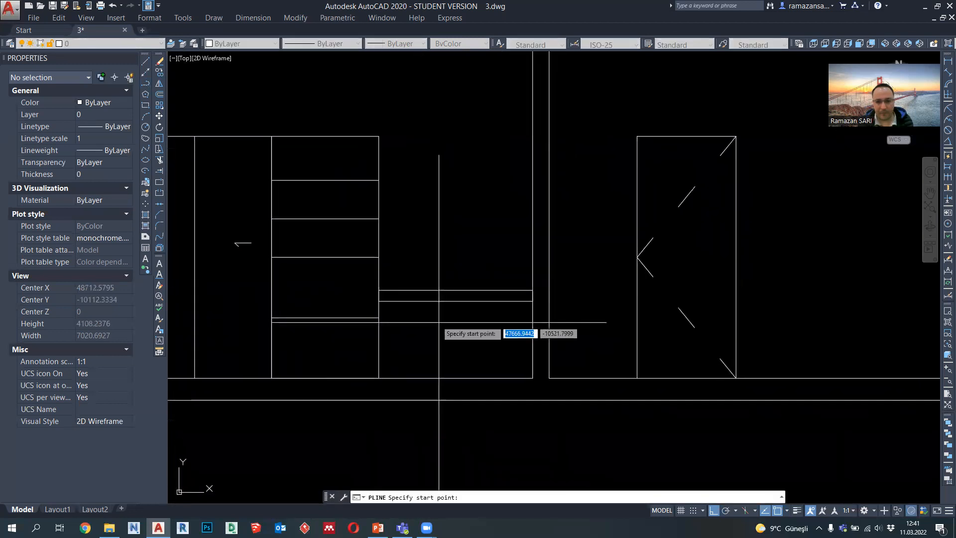
click(456, 298)
click(455, 378)
key(Escape)
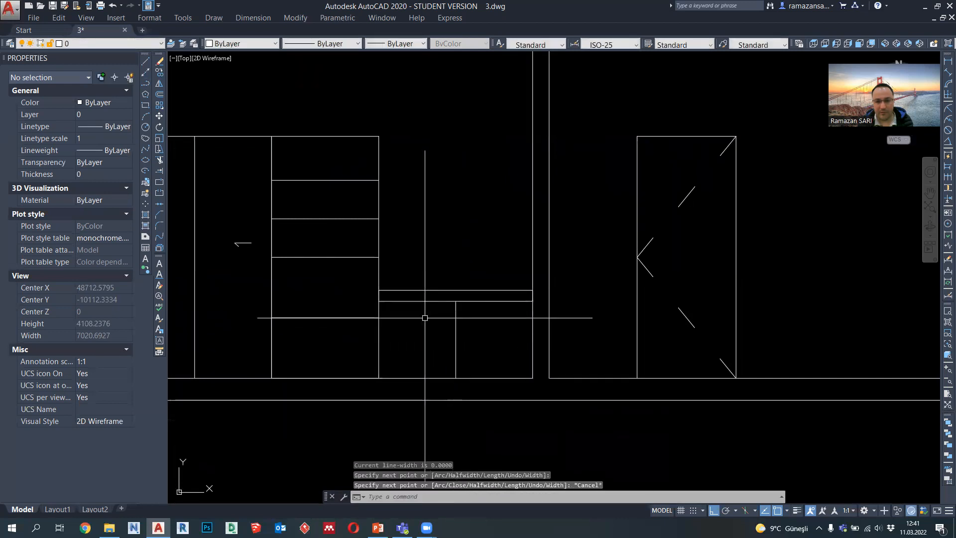
Step: Draw a rectangle 900 mm wide and 1000 mm high above the slab, starting at the slab's upper corner beside the shelf unit
scroll(234, 184, up, 3)
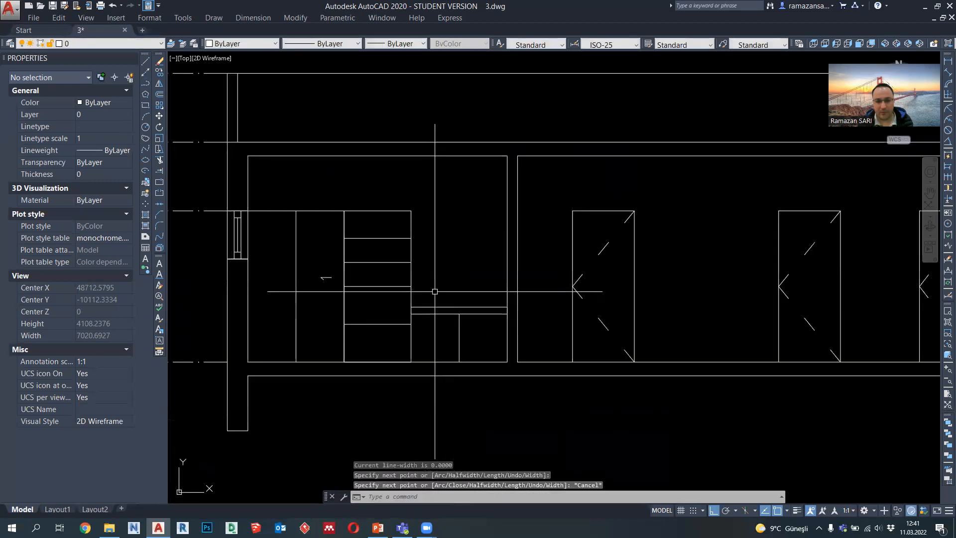
click(149, 86)
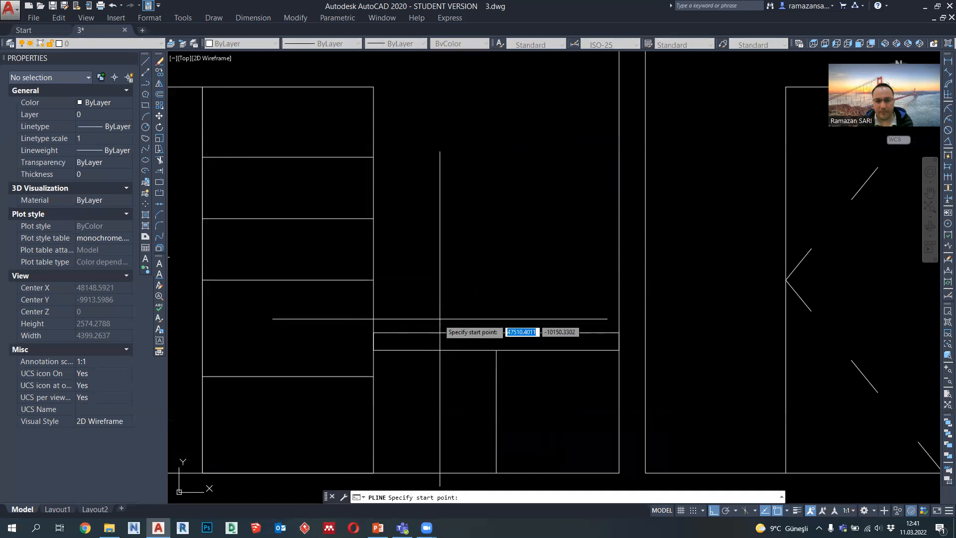
click(373, 332)
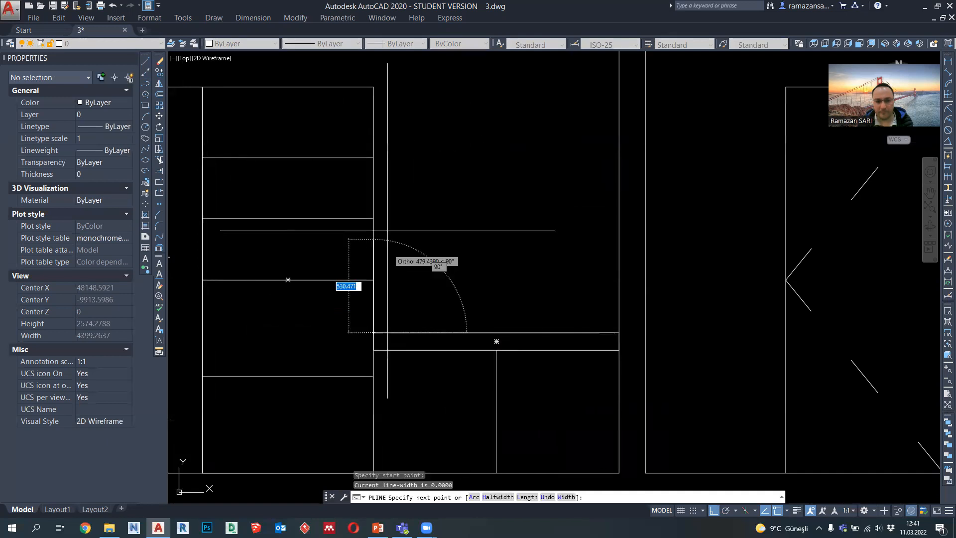
scroll(373, 157, down, 5)
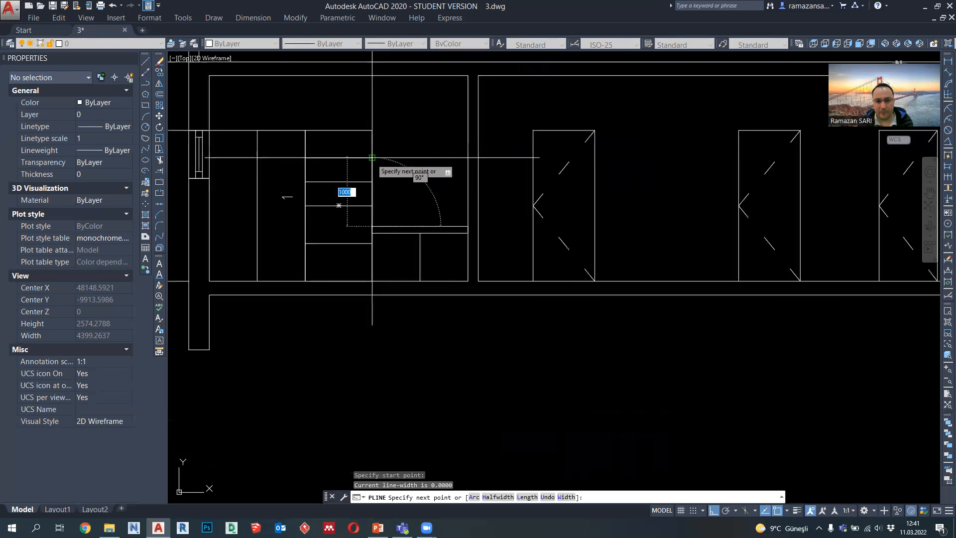
scroll(373, 157, up, 3)
click(373, 157)
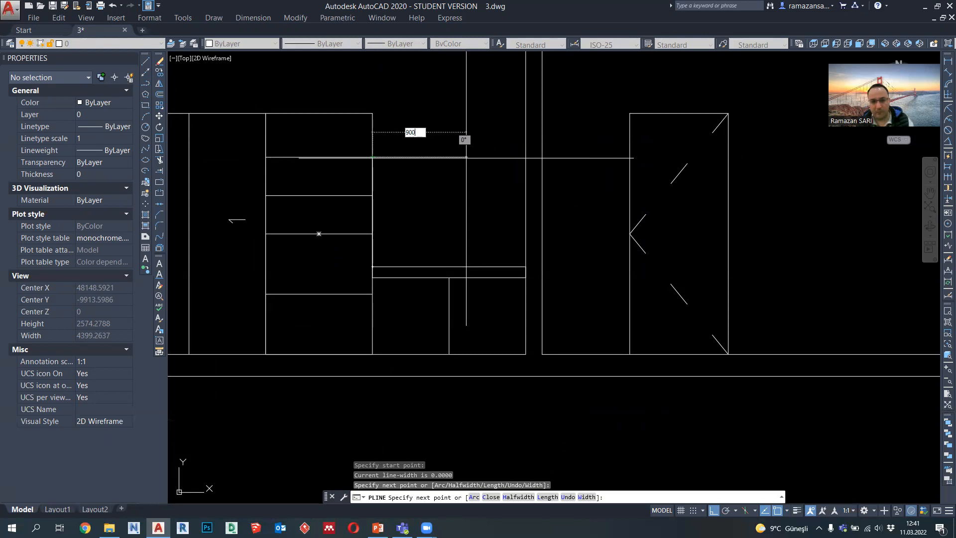
key(Return)
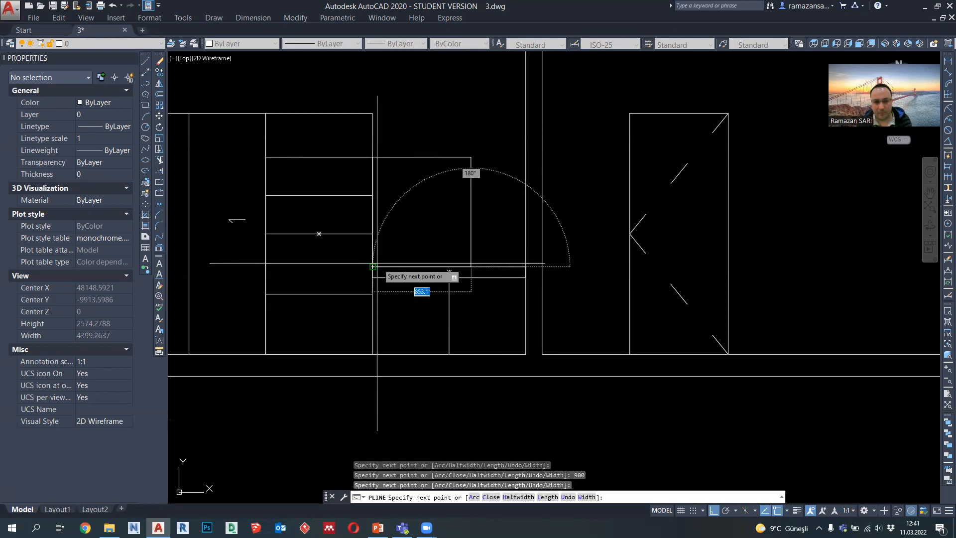
click(373, 266)
key(Escape)
Step: Move the 900 mm wide rectangle horizontally from its lower-edge midpoint to the midpoint of the slab's top edge
click(414, 267)
text(M)
key(Return)
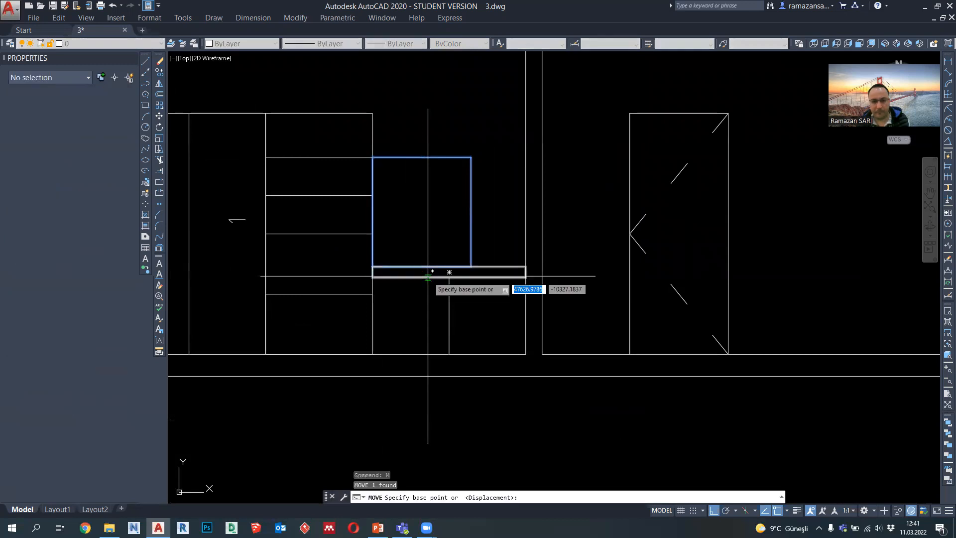
click(421, 266)
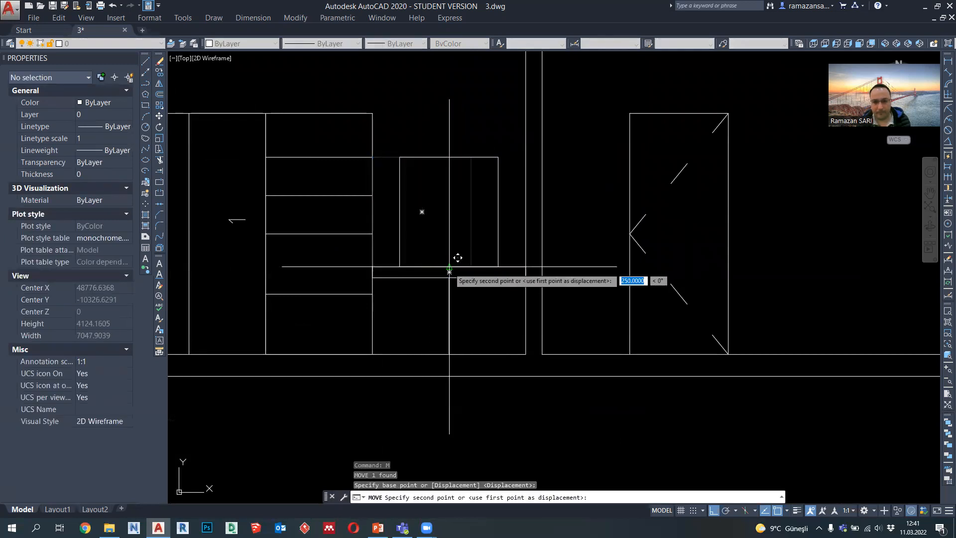
click(449, 267)
Step: Move the rectangle above the slab straight up until its top edge aligns with the top of the shelf unit
click(497, 246)
text(M)
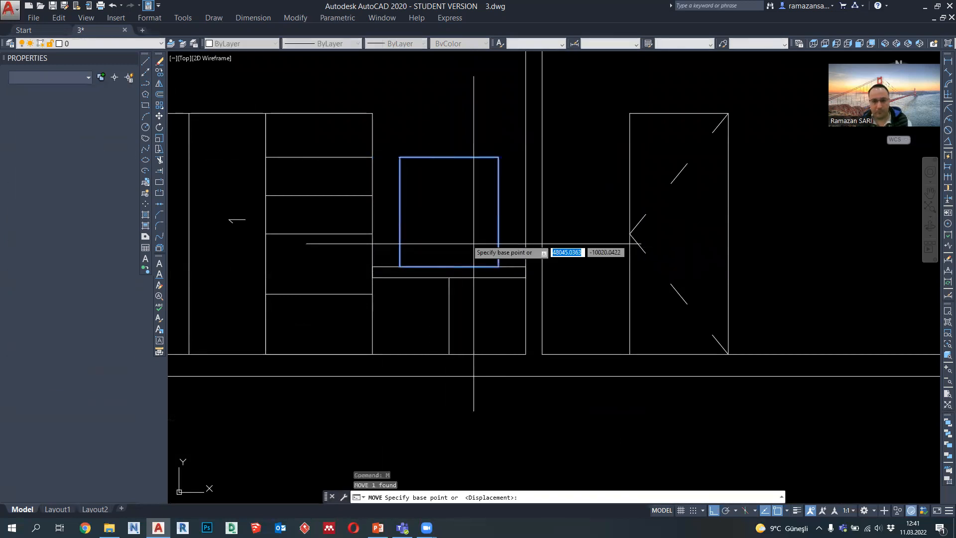
key(Return)
click(449, 212)
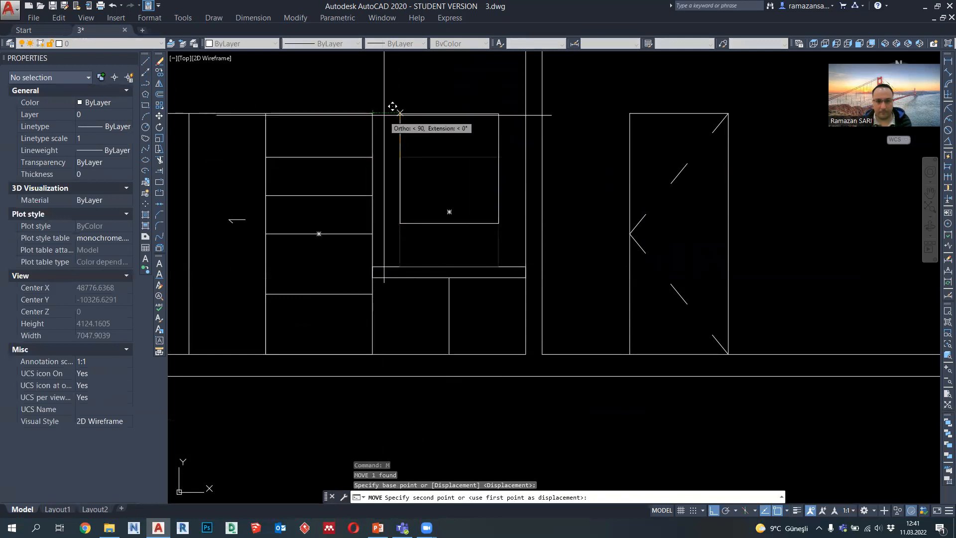
key(Escape)
Step: Stretch the rectangle's lower edge down to the level of the shelf unit's third shelf line
scroll(477, 234, down, 3)
scroll(477, 234, up, 3)
click(477, 233)
click(455, 201)
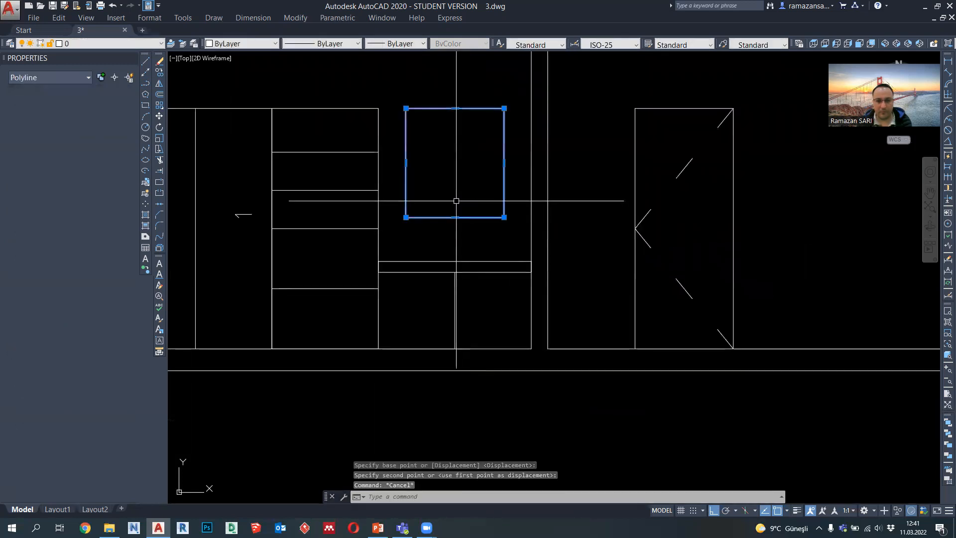
click(455, 220)
click(458, 220)
click(455, 218)
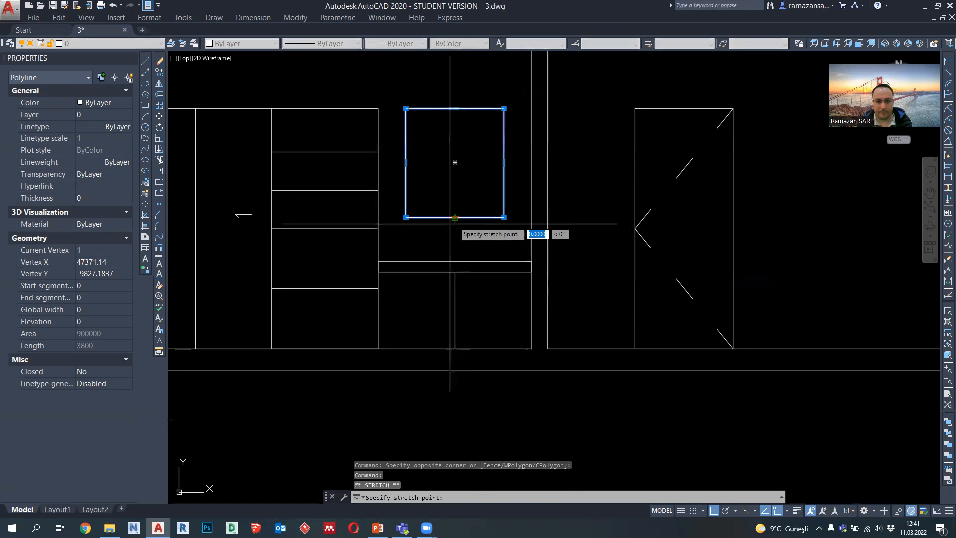
click(378, 229)
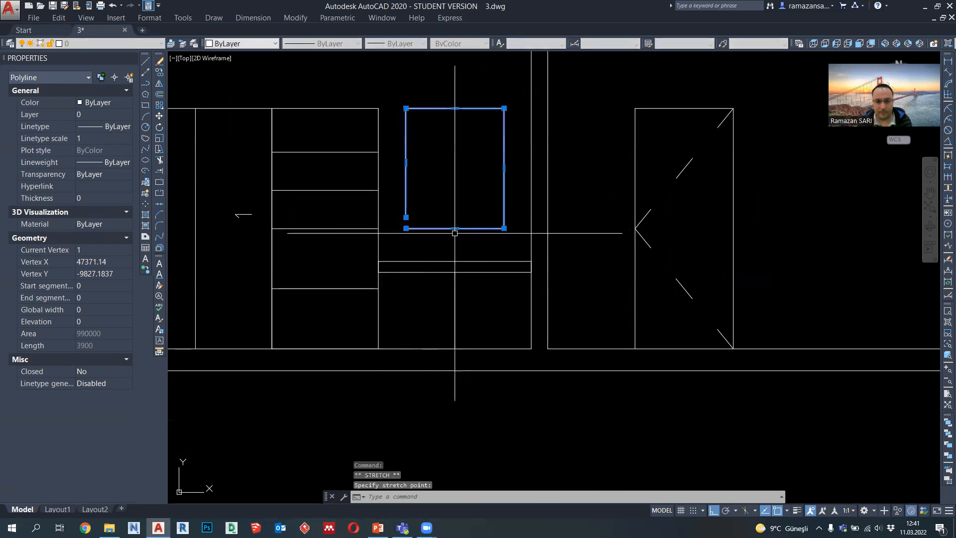
key(Escape)
Step: Chamfer the open lower corner of the stretched rectangle to join its bottom and side edges
click(160, 214)
click(413, 228)
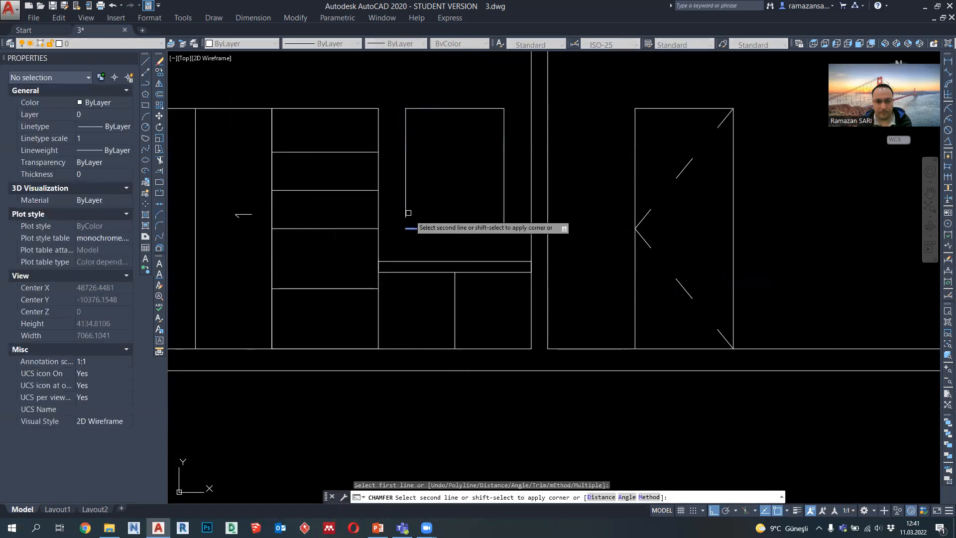
click(406, 211)
scroll(456, 267, down, 2)
key(Escape)
Step: Set the lineweight of the shelf unit lines, slab, vertical divider and rectangle to 0.09 mm
click(472, 288)
click(416, 219)
click(396, 44)
click(406, 118)
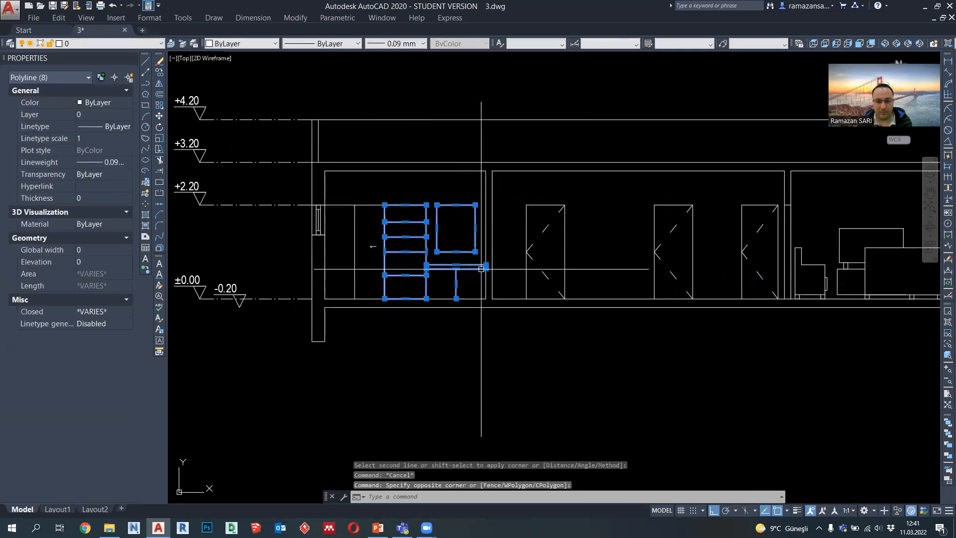
key(Escape)
Step: Draw a small rectangle 80 mm wide and 240 mm high standing on the slab, starting from the midpoint of its top edge
middle_drag(457, 278, 460, 292)
scroll(460, 292, up, 2)
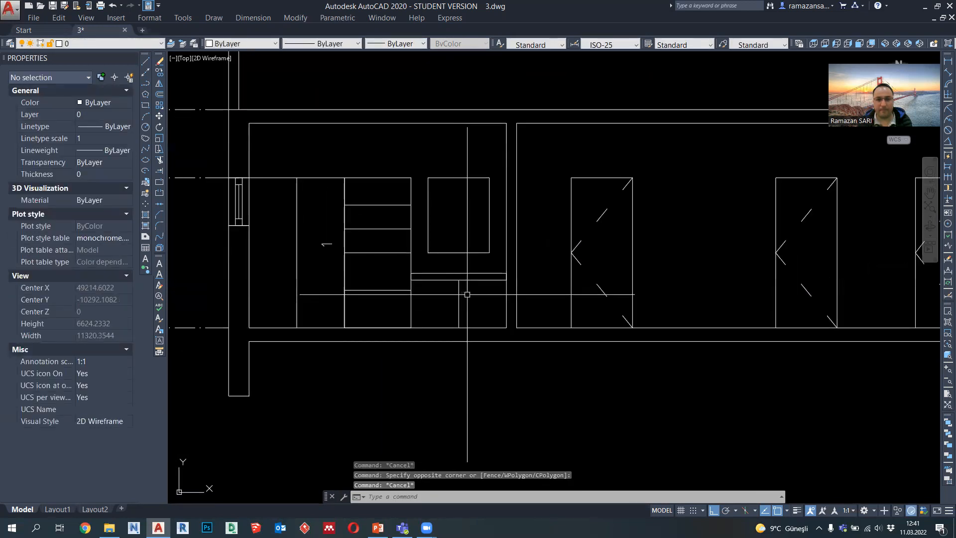
scroll(467, 294, down, 4)
scroll(456, 282, up, 4)
scroll(475, 292, up, 2)
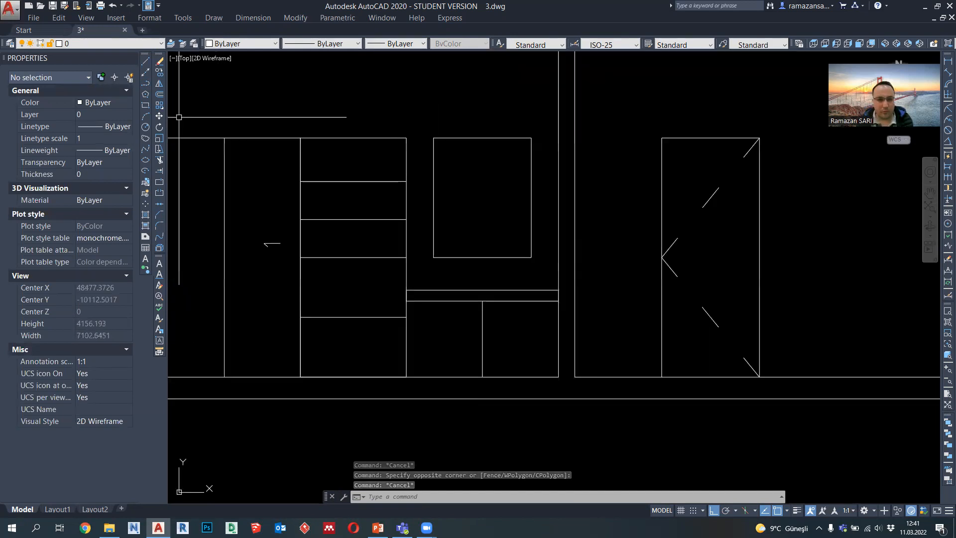
text(pl)
key(Return)
scroll(473, 270, up, 2)
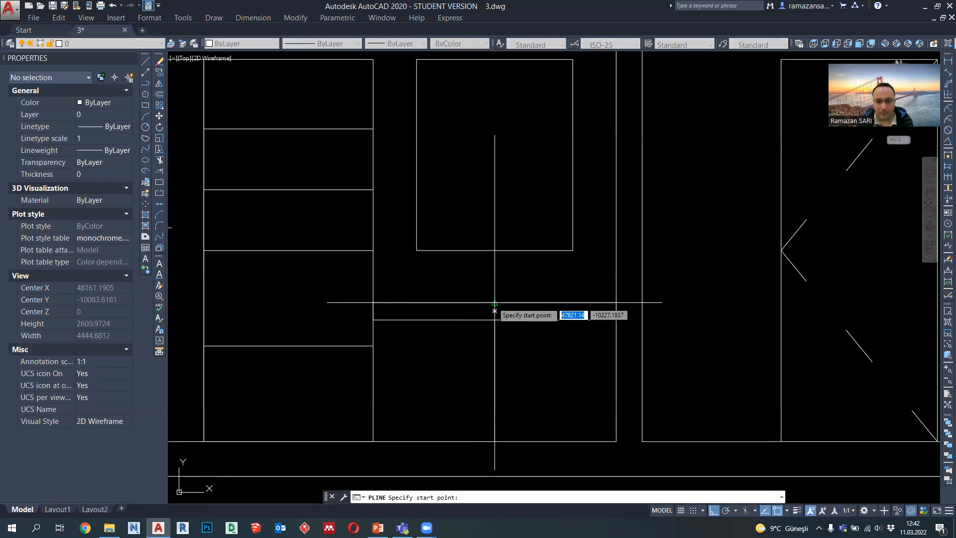
click(494, 302)
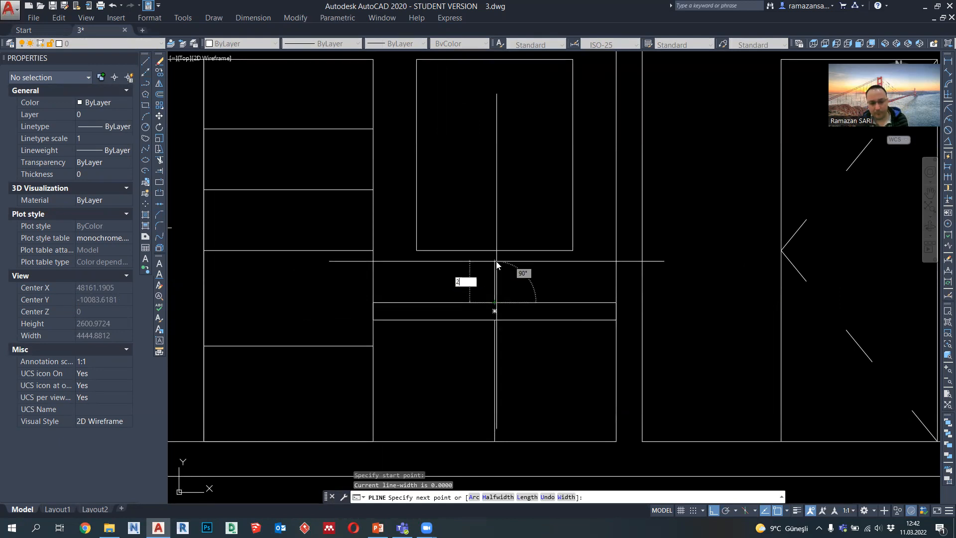
key(Return)
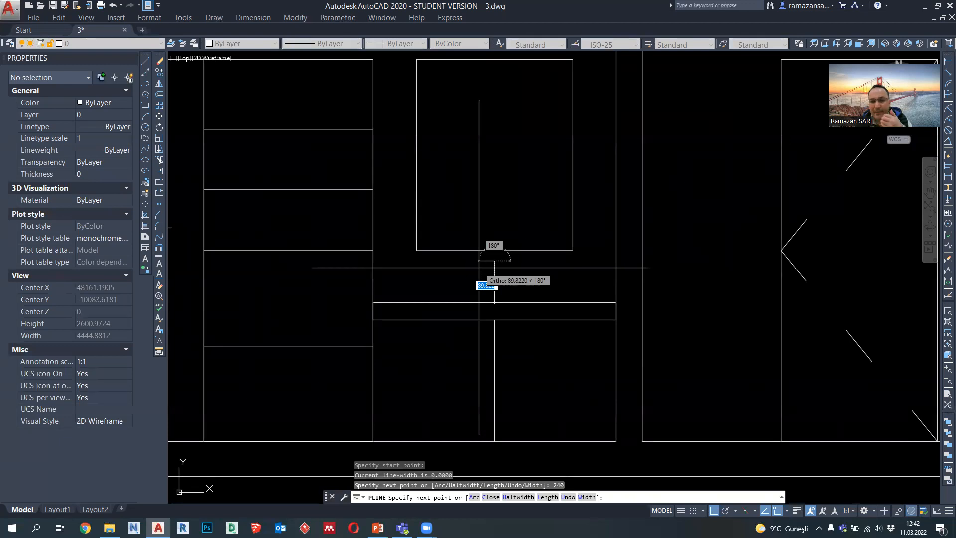
text(8)
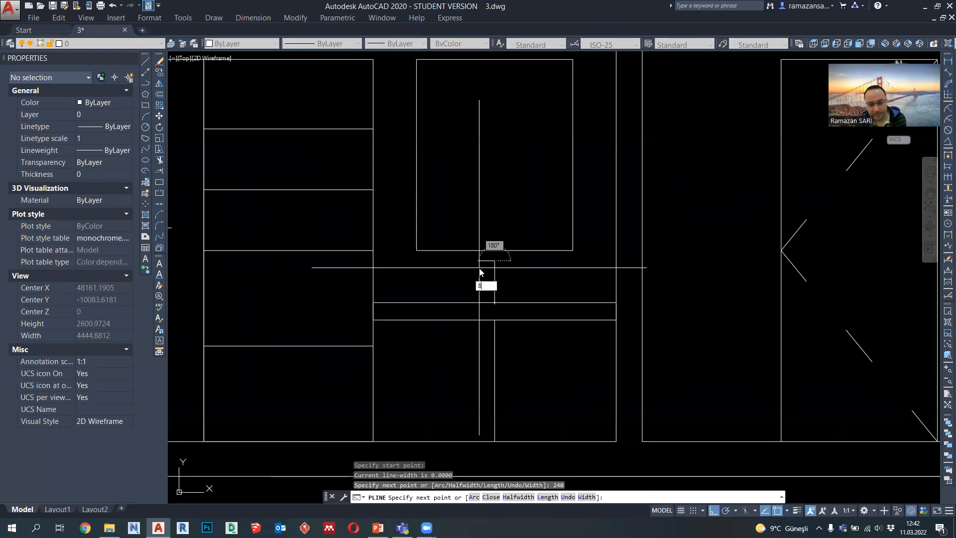
text(0)
key(Return)
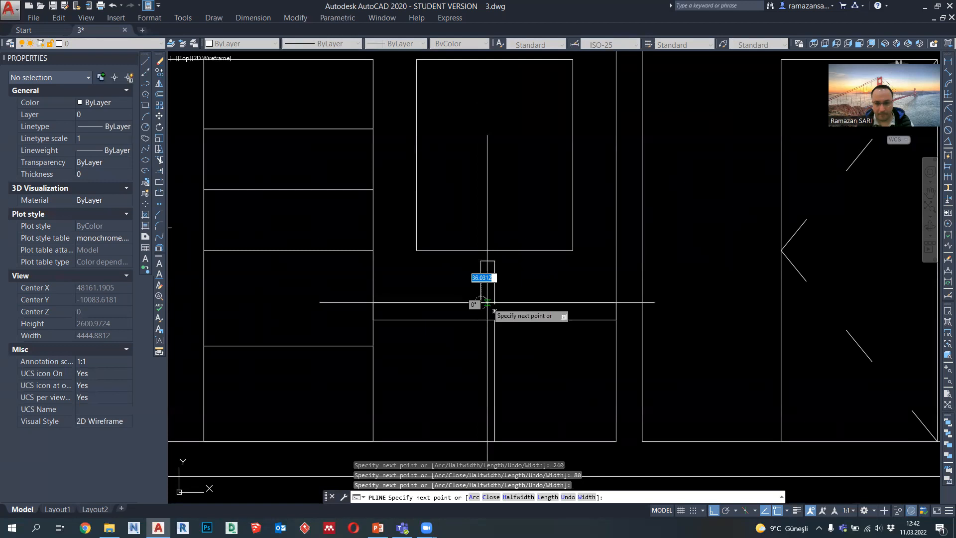
key(Escape)
Step: Move the small rectangle sideways to centre it on the slab's midpoint and adjust its lineweight
click(493, 289)
key(Return)
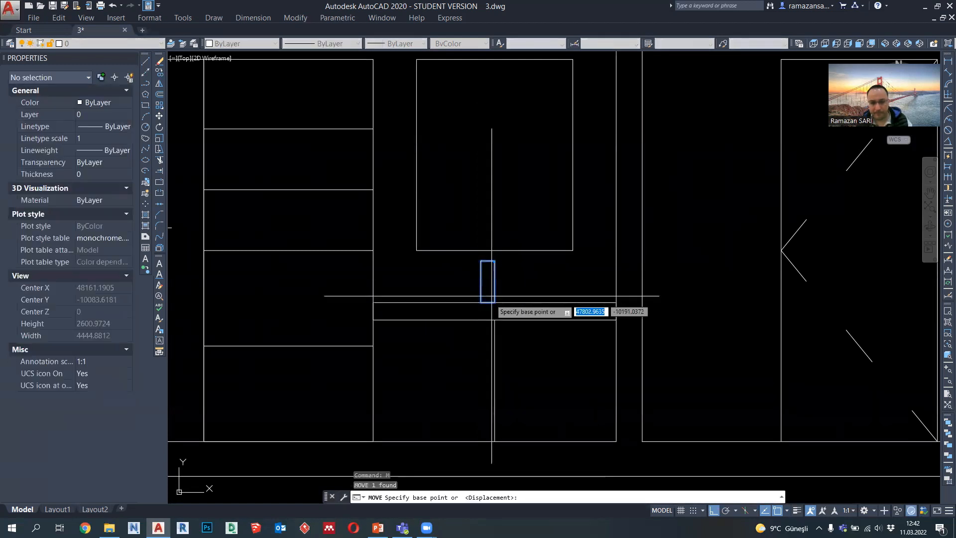
click(496, 281)
click(482, 284)
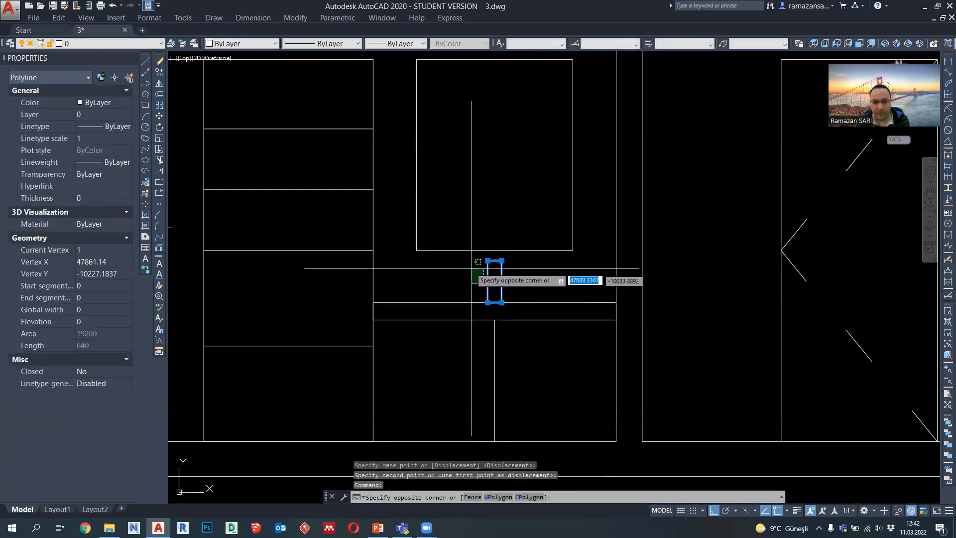
key(Escape)
click(392, 46)
key(Escape)
key(Escape)
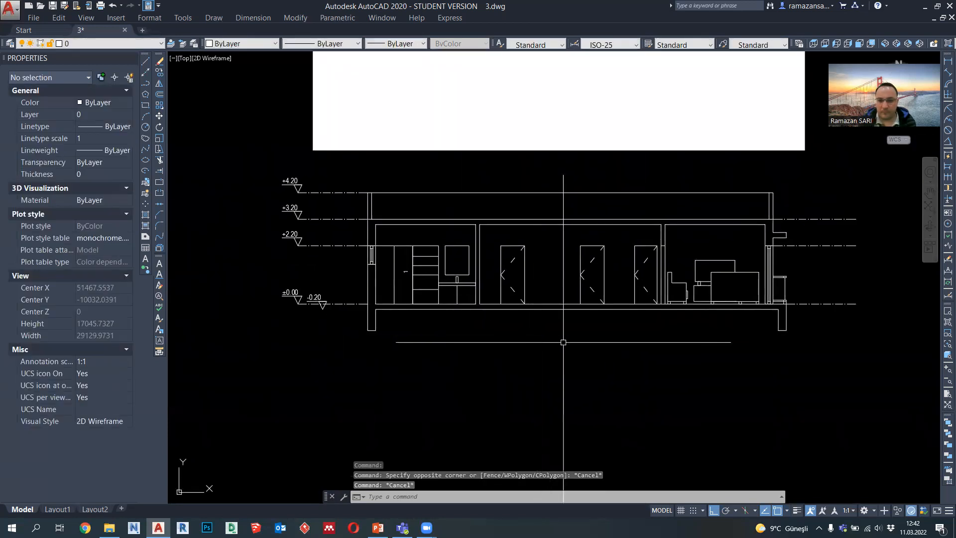
Step: Delete the white solid hatch covering the floor plan above the section
middle_drag(616, 338, 597, 357)
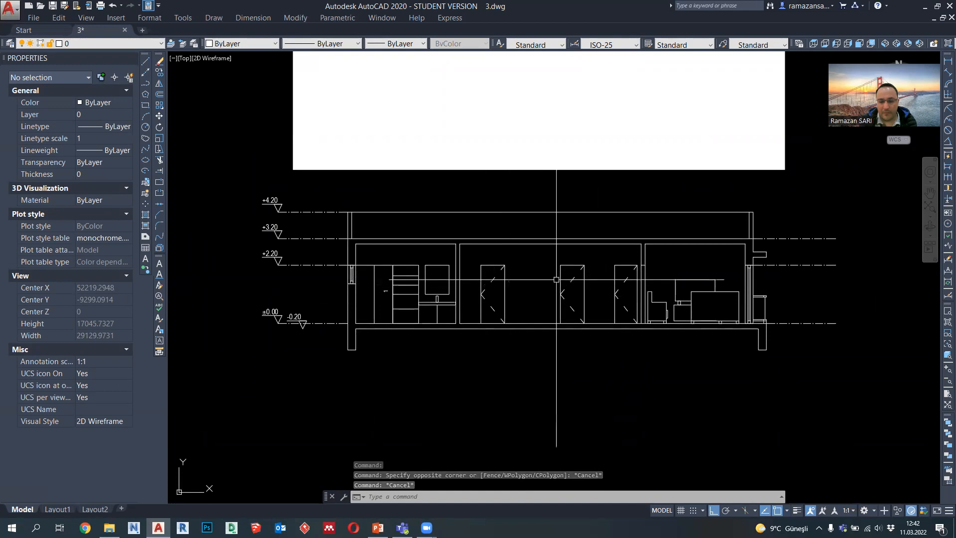
middle_drag(602, 279, 600, 280)
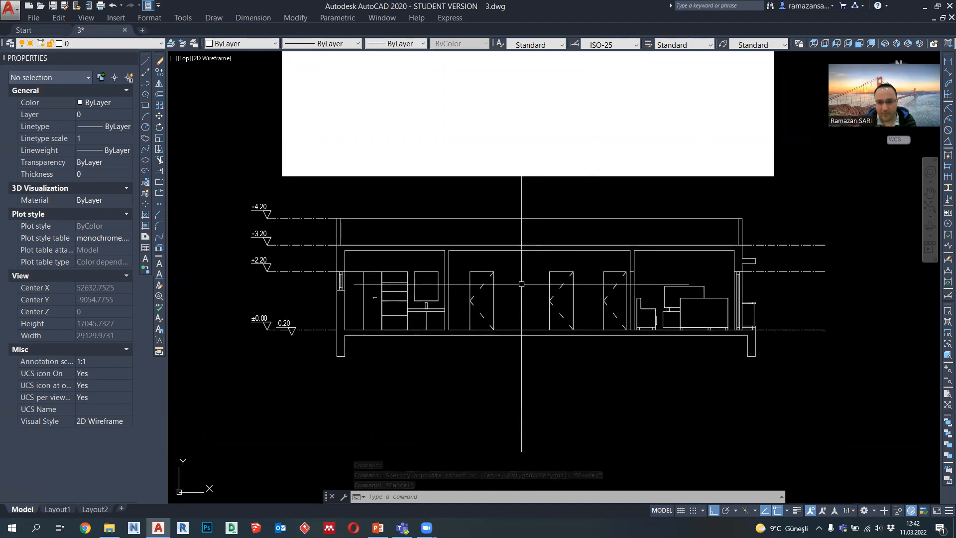
scroll(505, 293, down, 1)
click(678, 225)
click(649, 195)
key(Delete)
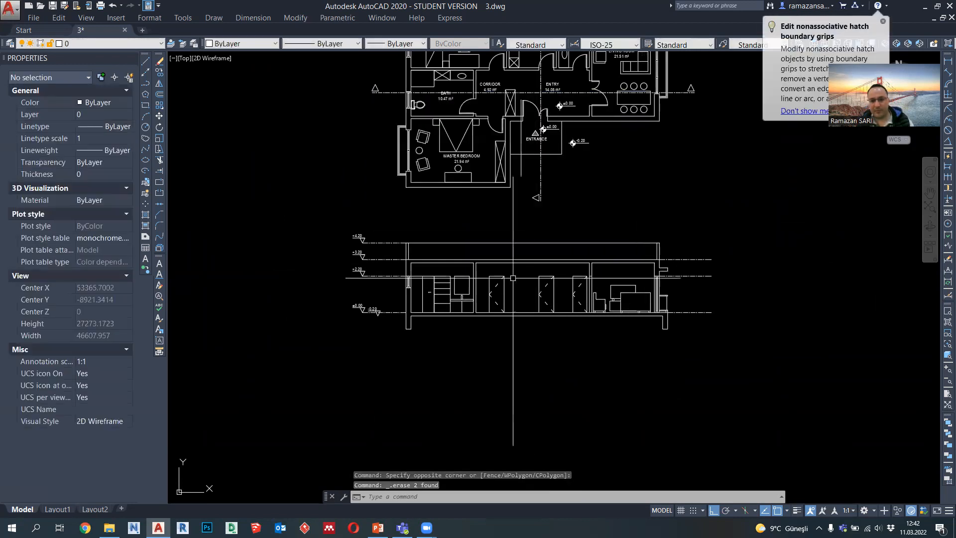
Step: Draw a ground line at the -0.20 level from the outer footing edge out to the ±0.00 marker, with lineweight 0.40 mm
scroll(428, 333, up, 3)
click(146, 83)
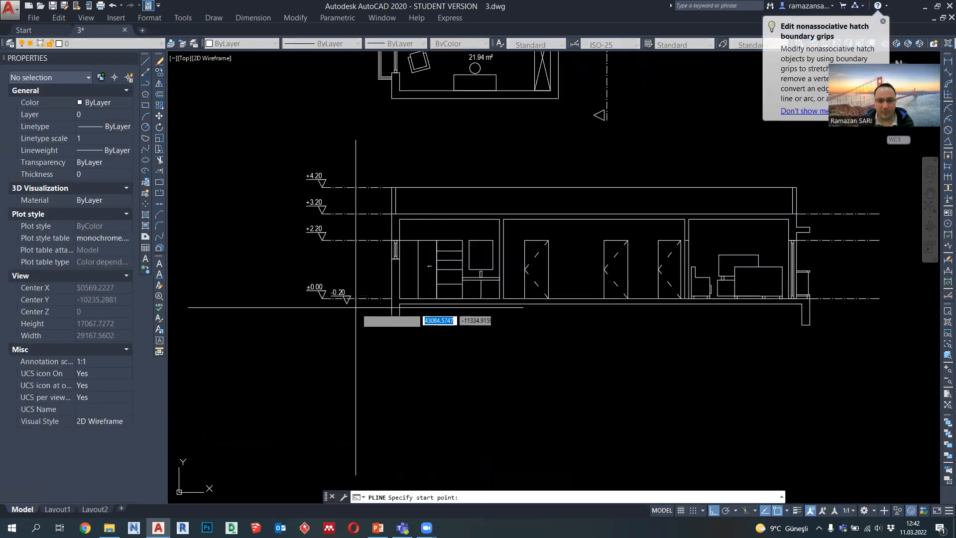
scroll(354, 311, up, 2)
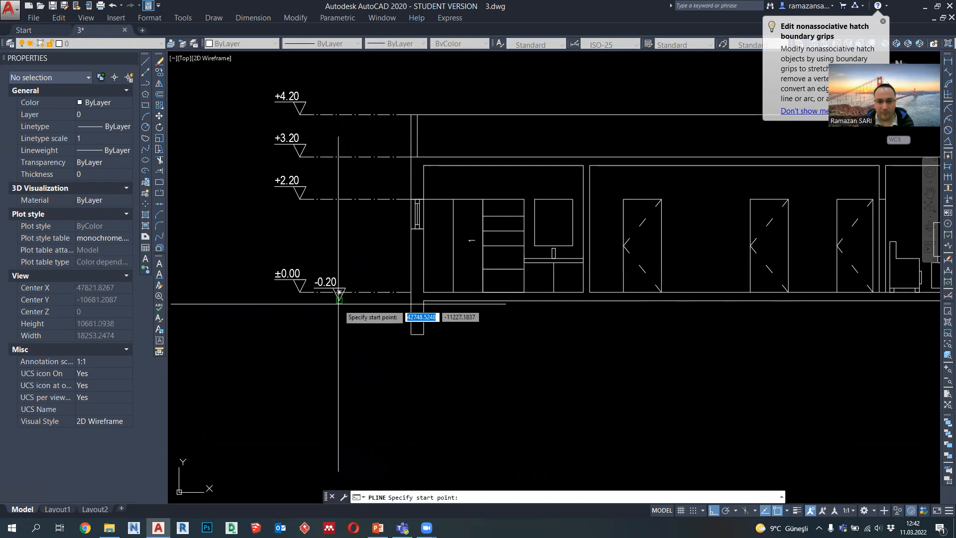
click(408, 300)
click(393, 301)
click(339, 301)
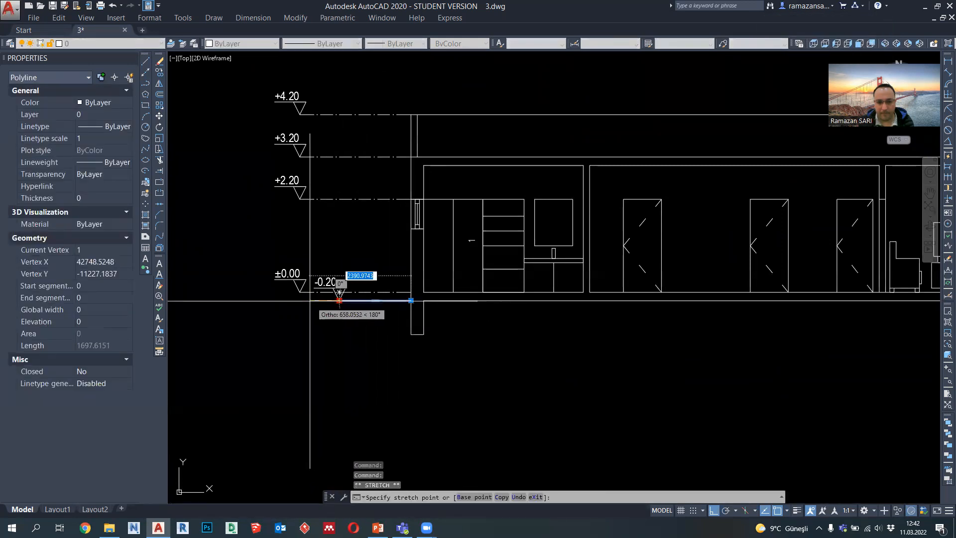
click(299, 300)
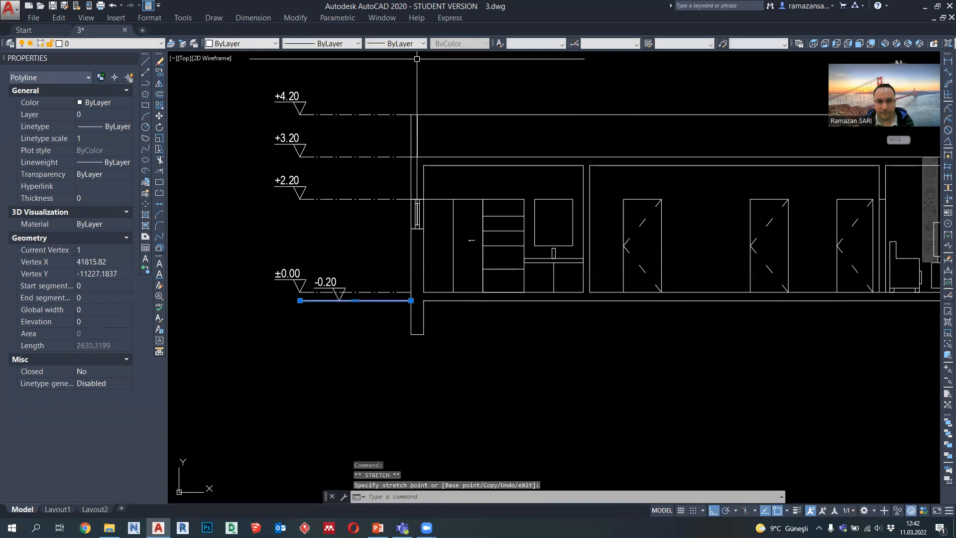
click(414, 44)
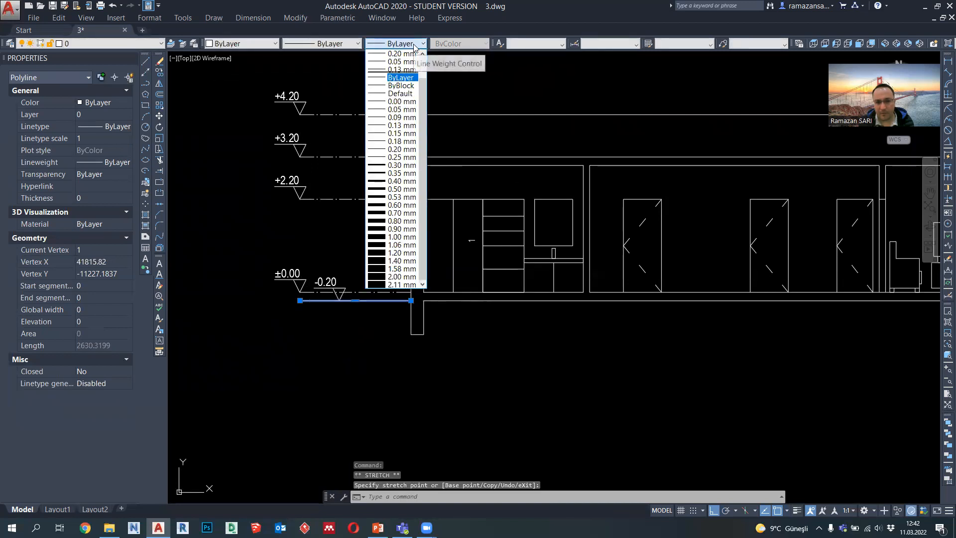
click(401, 181)
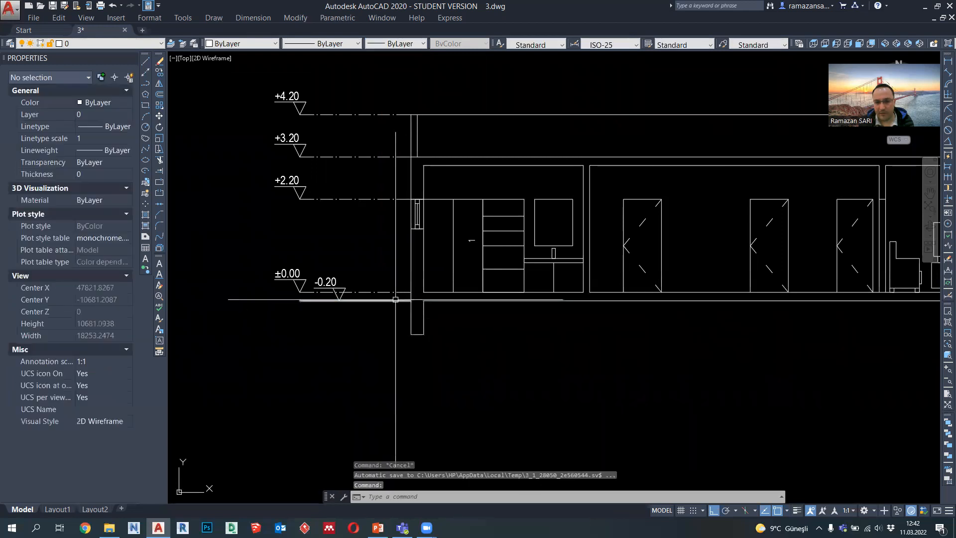
Step: Copy the ground line to the opposite side of the section so it starts at the outer edge of the other footing
click(159, 73)
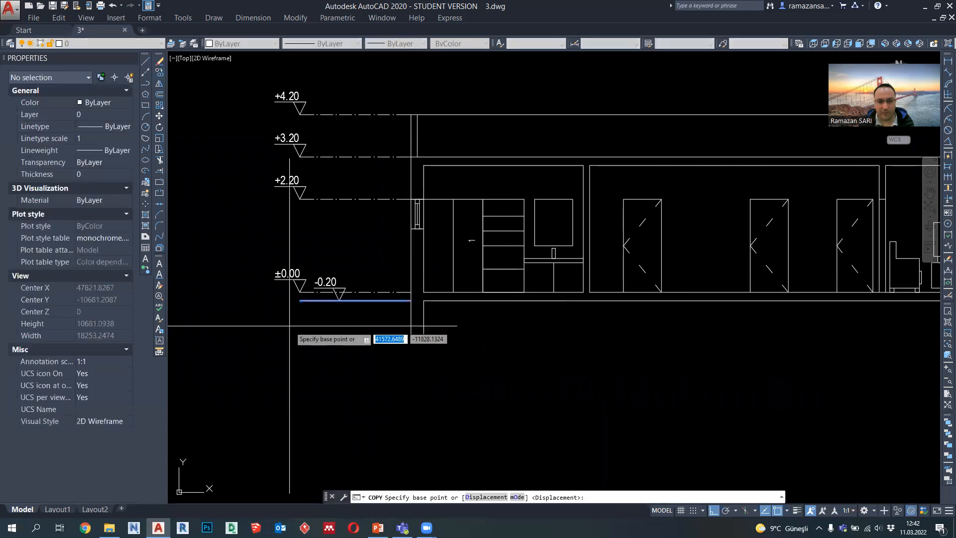
click(300, 300)
scroll(300, 300, down, 2)
key(Escape)
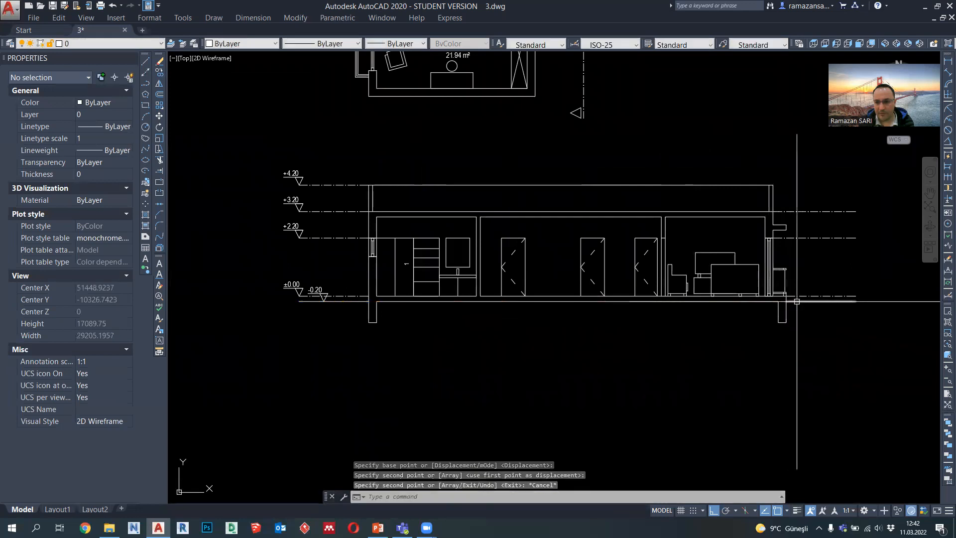
click(781, 309)
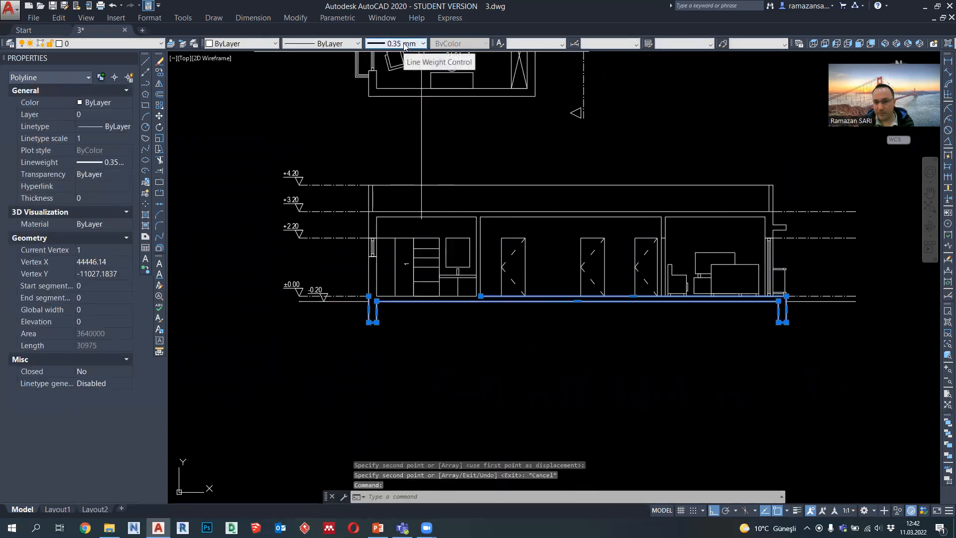
key(Escape)
click(794, 302)
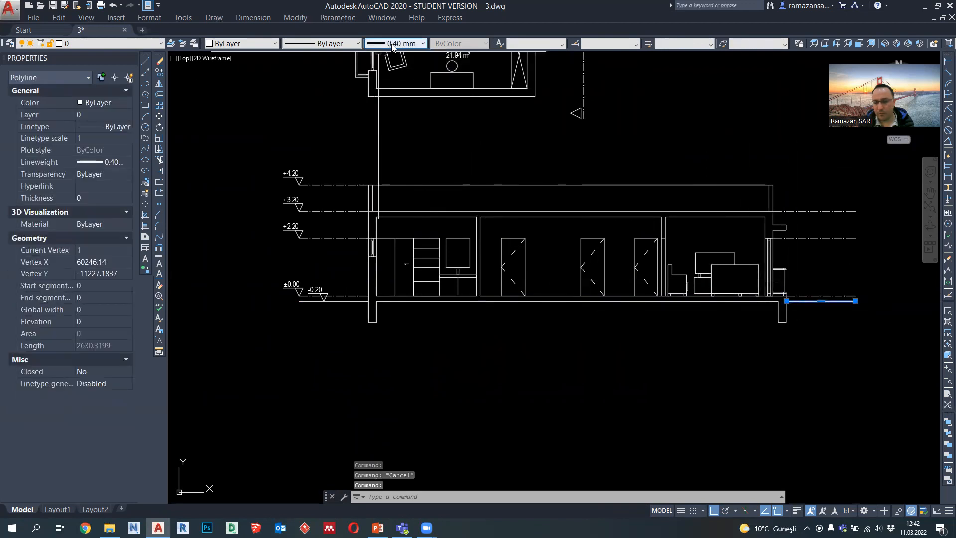
key(Escape)
Step: Draw a polyline from the outer end of one ground line 2000 down, across below the building, and up to the other ground line's end
click(145, 83)
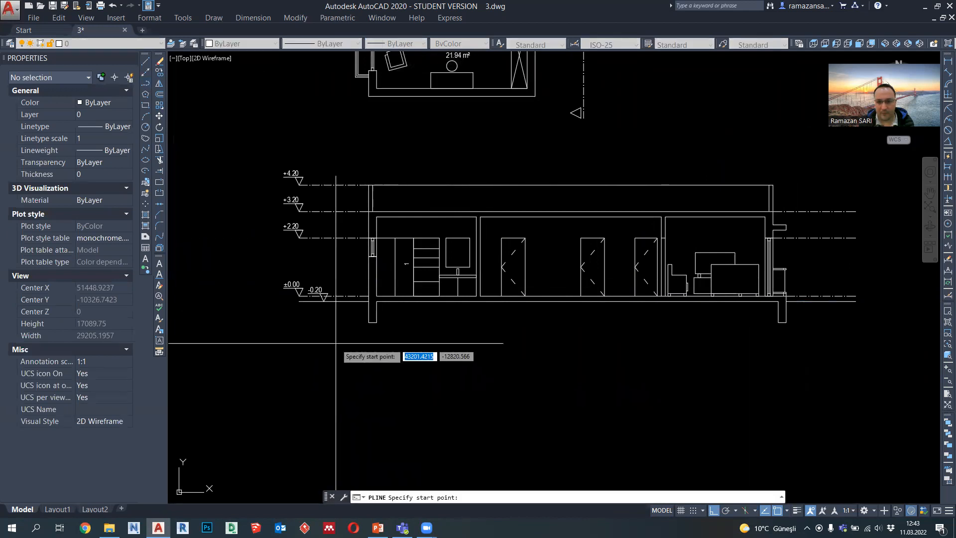
click(299, 300)
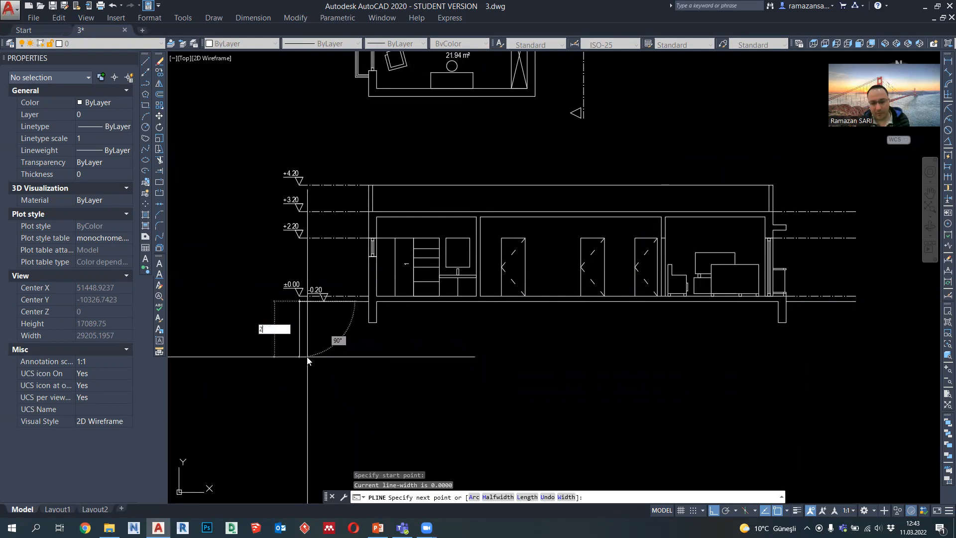
text(2000)
key(Return)
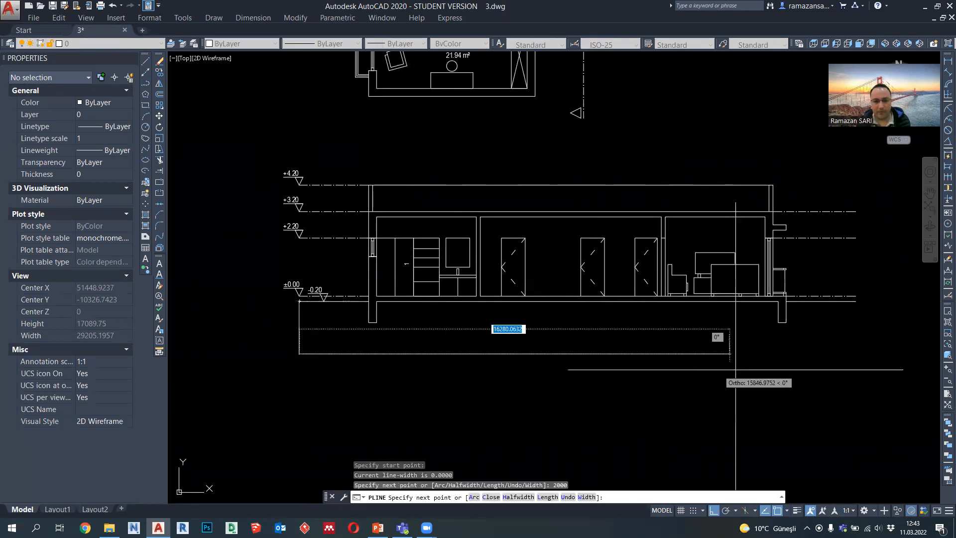
click(855, 354)
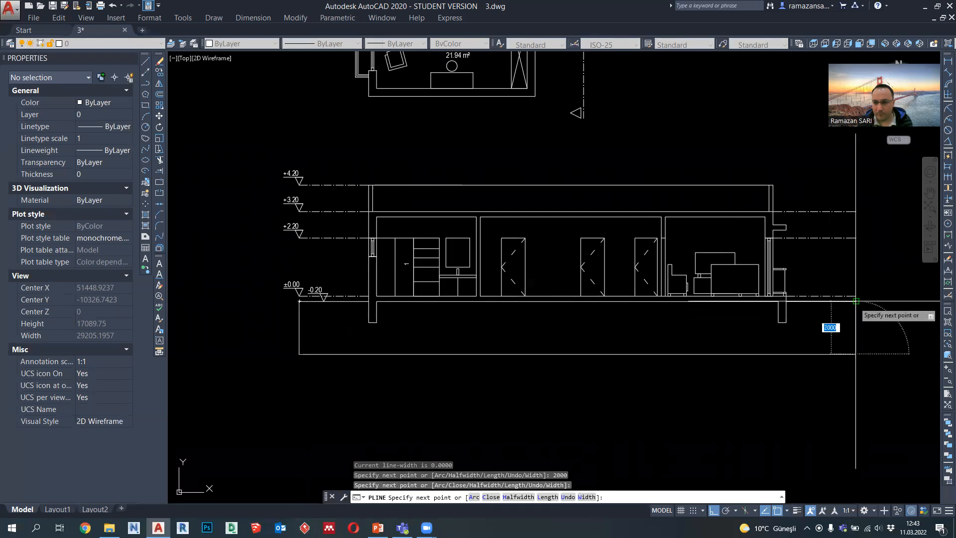
click(855, 303)
key(Escape)
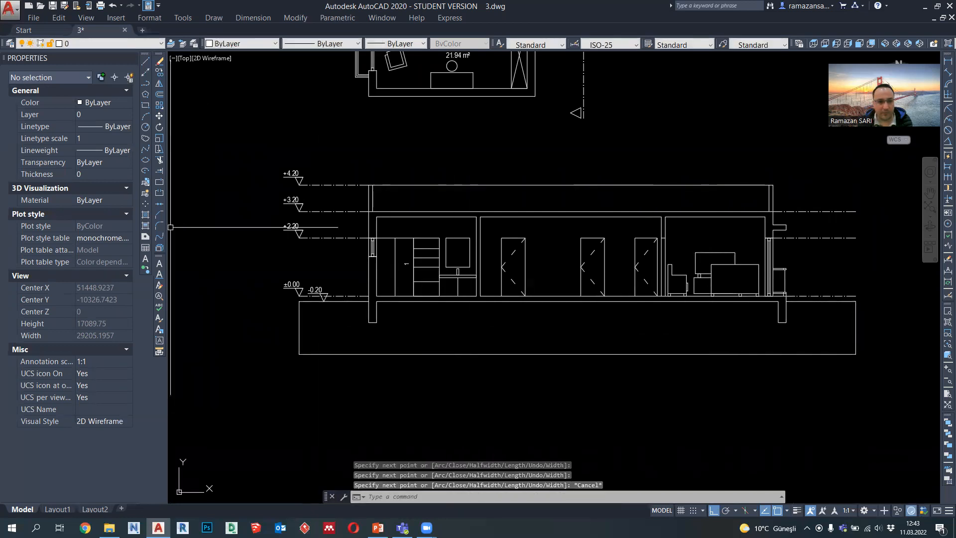
Step: Start a hatch and pick the enclosed ground area below the slab as its boundary
click(146, 215)
click(735, 128)
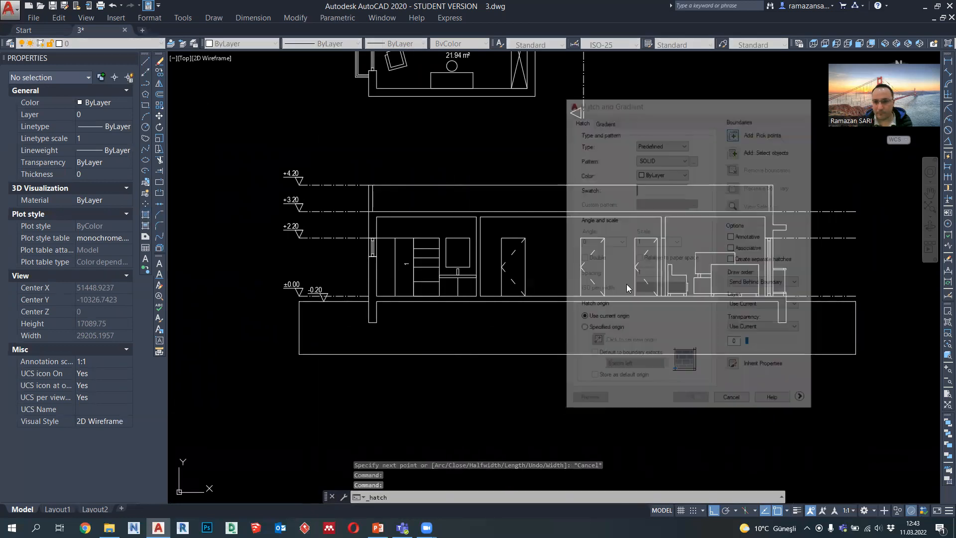
click(595, 317)
key(Return)
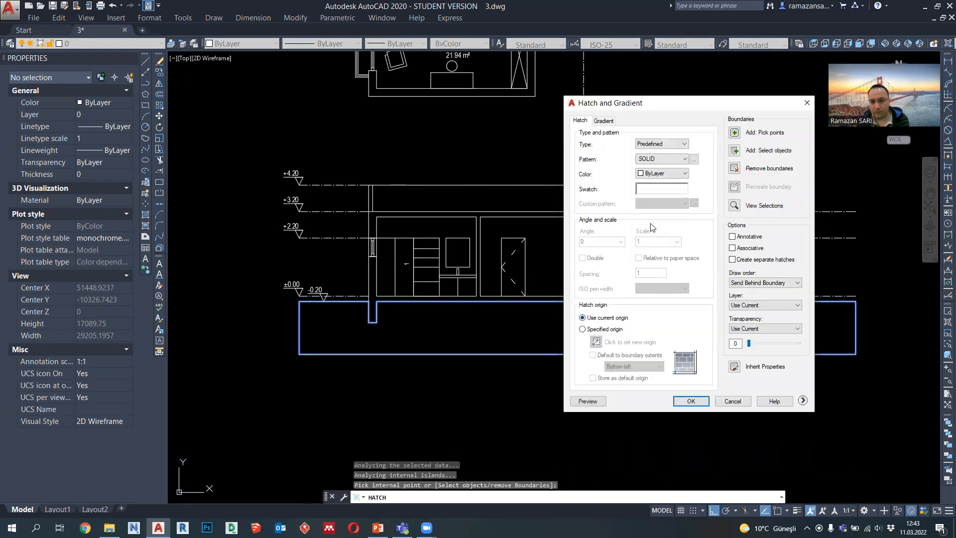
Step: Apply the EARTH pattern to the ground hatch at a 45 degree angle and scale 50, previewing it before accepting
click(655, 158)
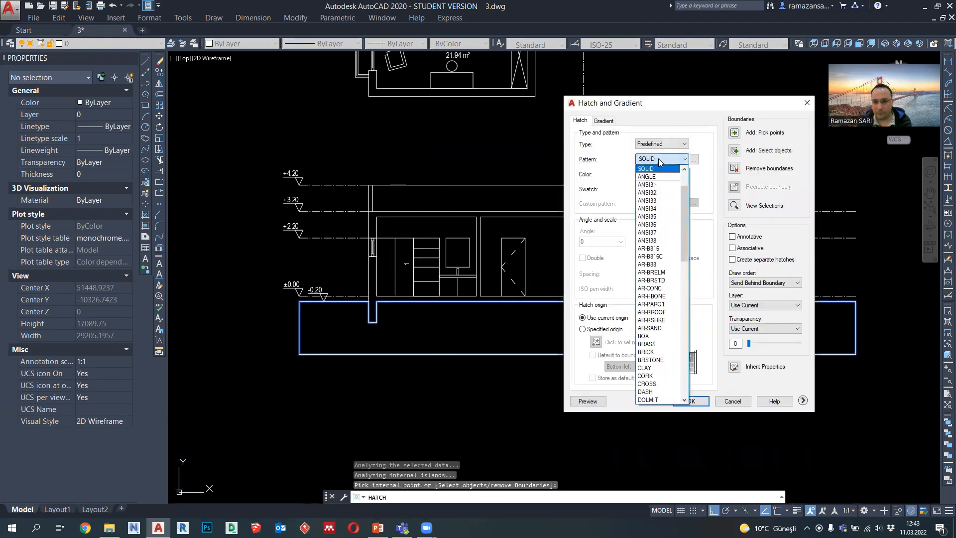
click(659, 158)
click(658, 173)
click(658, 174)
click(659, 190)
scroll(523, 288, down, 1)
scroll(525, 309, down, 1)
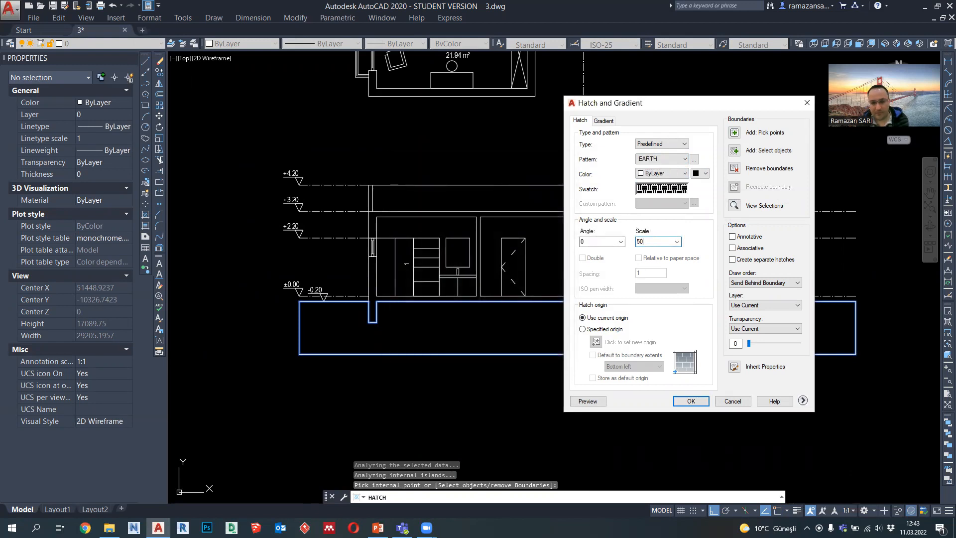
click(588, 400)
click(693, 405)
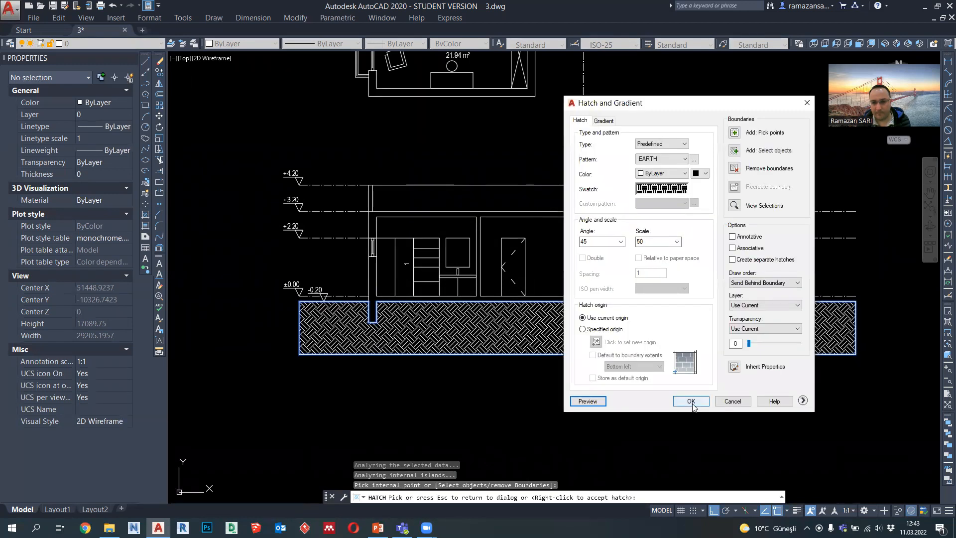
click(693, 404)
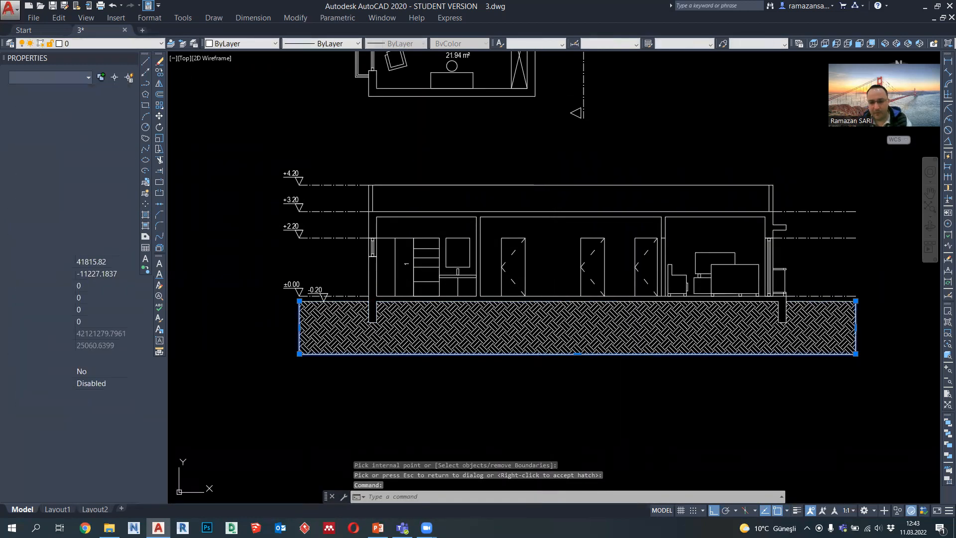
Step: Delete the boundary polyline around the earth hatch and set the hatch's lineweight to 0.09 mm
key(Delete)
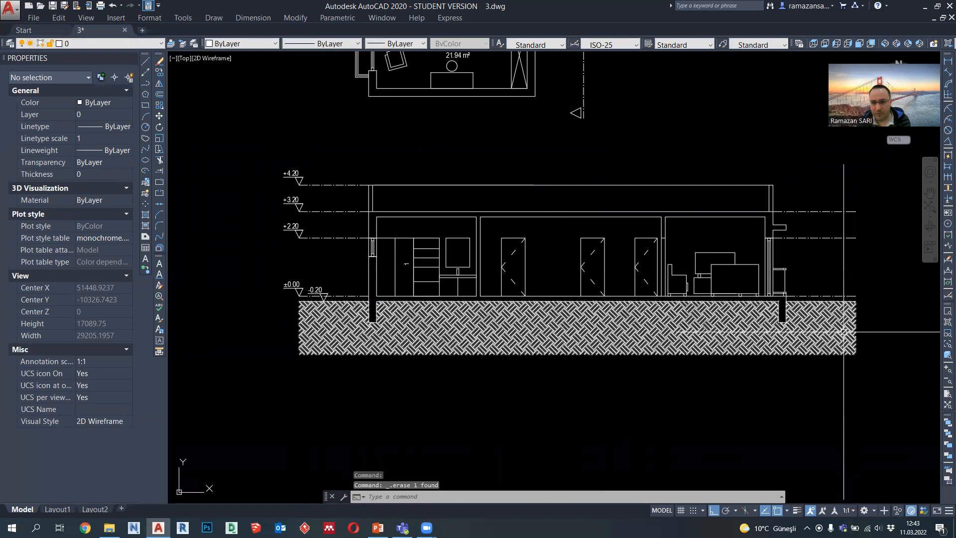
click(856, 339)
click(399, 44)
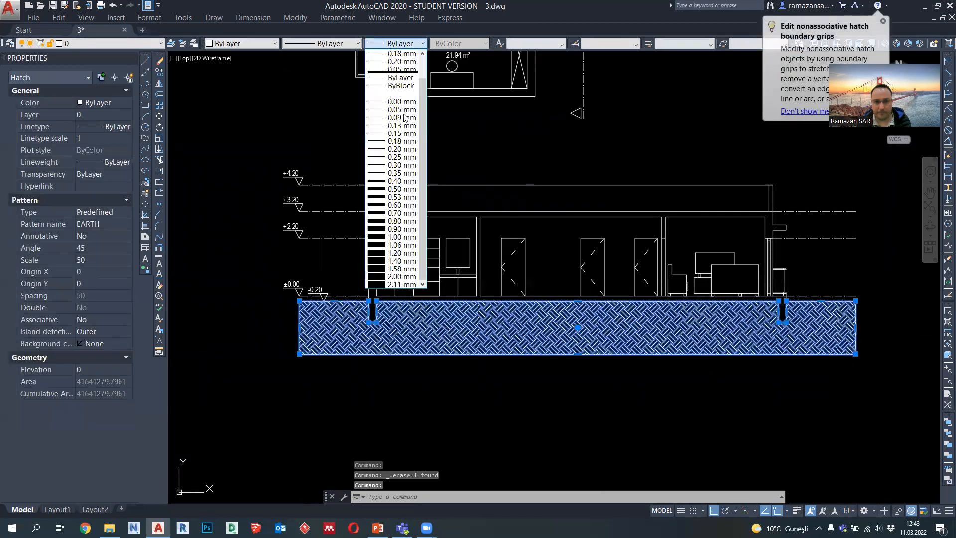
click(401, 118)
key(Escape)
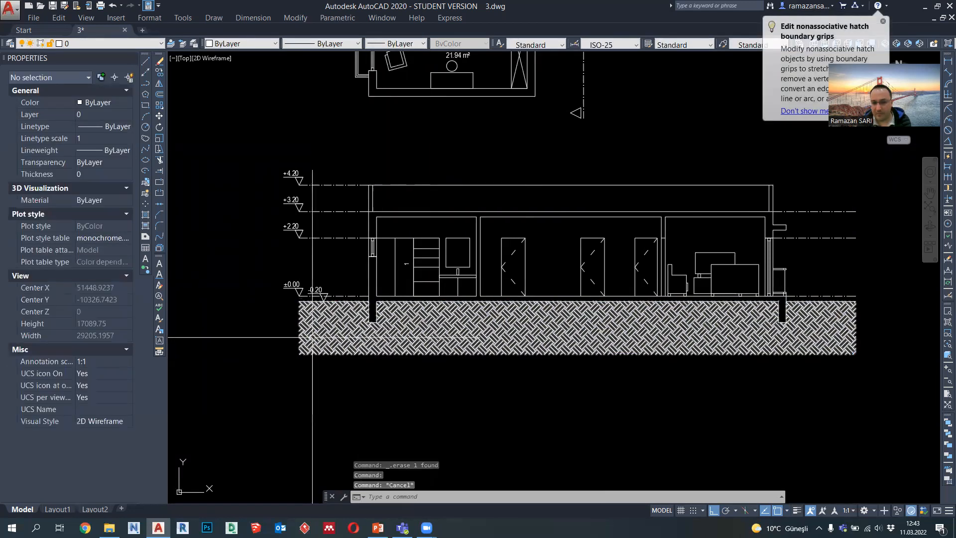
Step: Examine the earth hatch's open edges, the footings and the interior of the section
scroll(328, 319, up, 2)
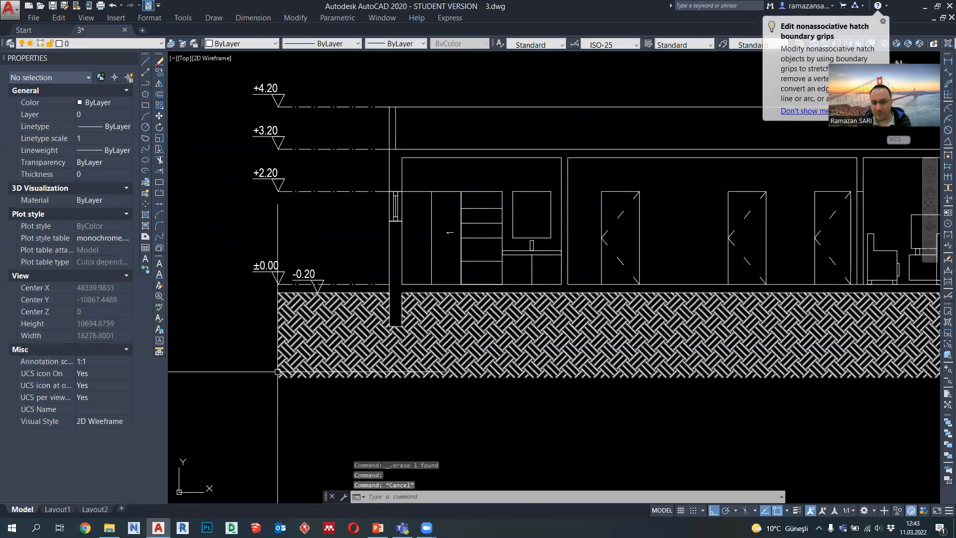
scroll(277, 372, down, 2)
scroll(844, 364, up, 2)
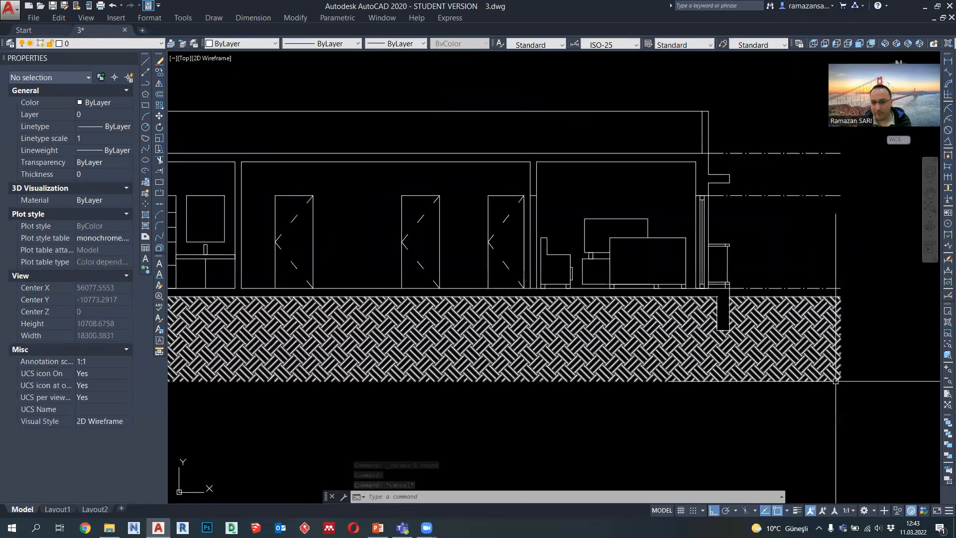
scroll(837, 358, down, 2)
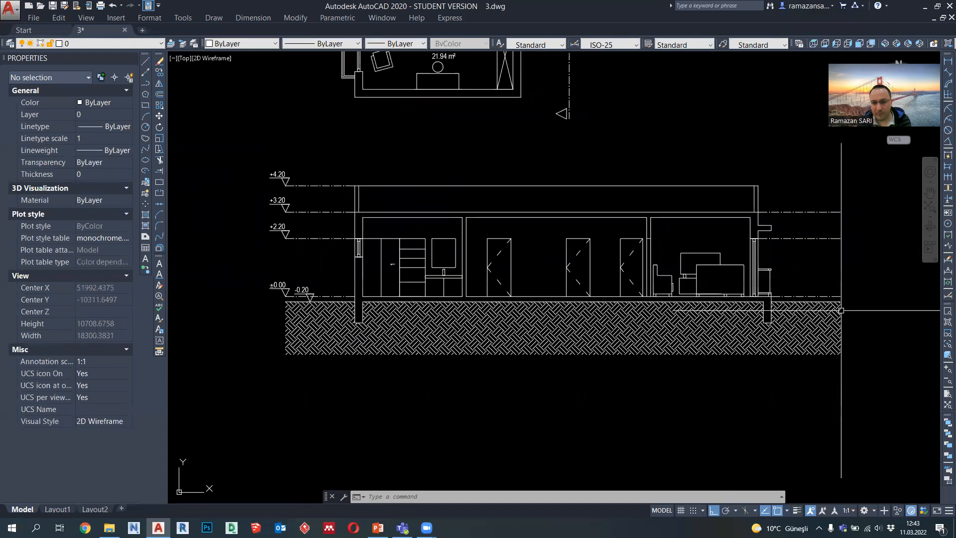
scroll(287, 302, up, 2)
scroll(287, 302, down, 2)
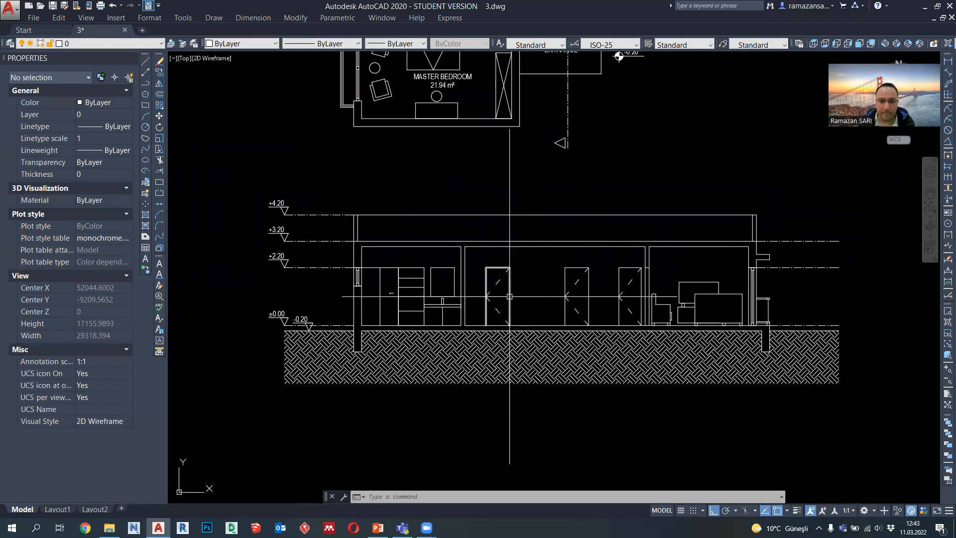
key(Escape)
key(Escape)
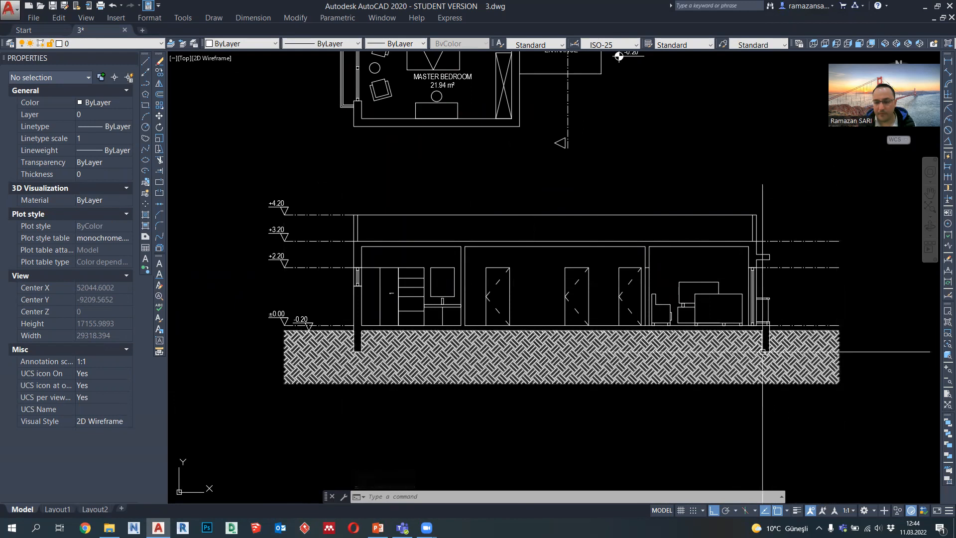
scroll(570, 332, down, 2)
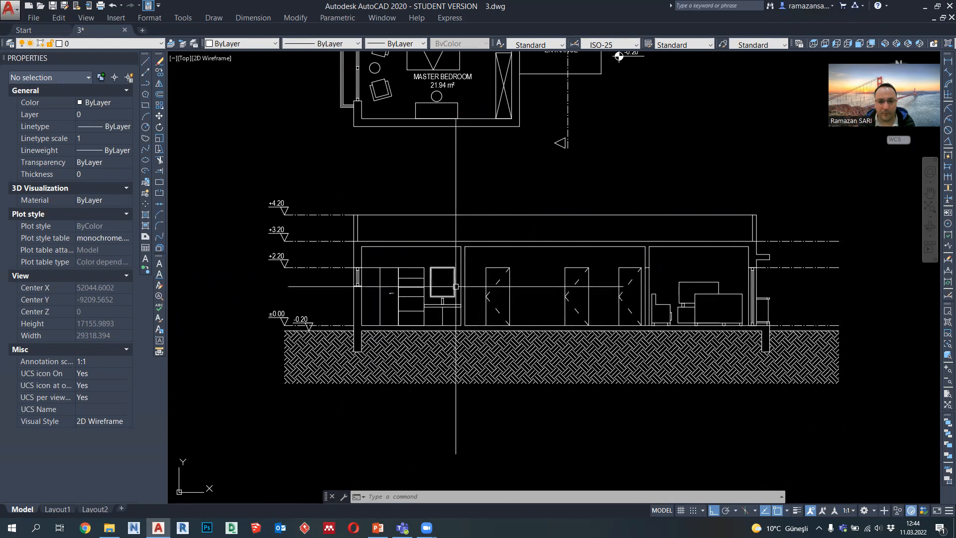
scroll(382, 252, up, 2)
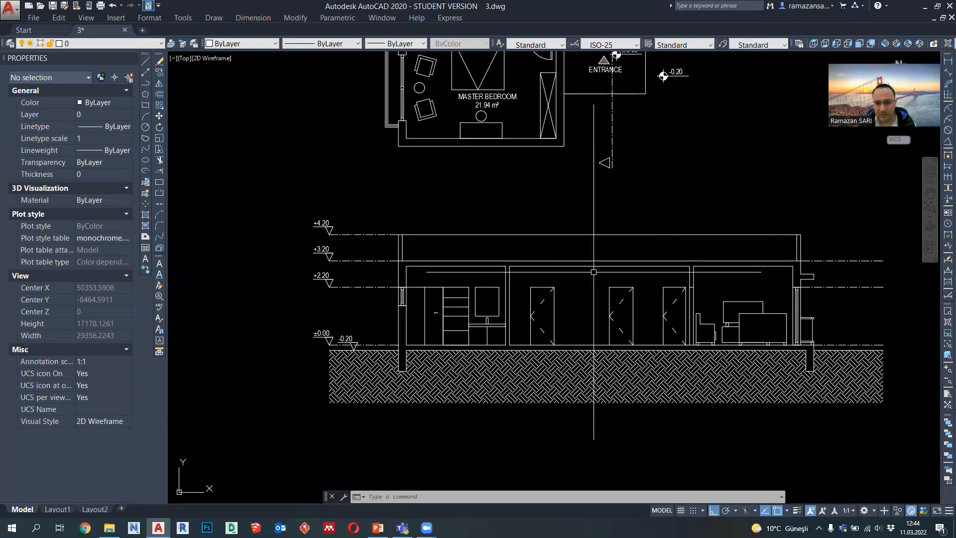
middle_drag(591, 273, 554, 275)
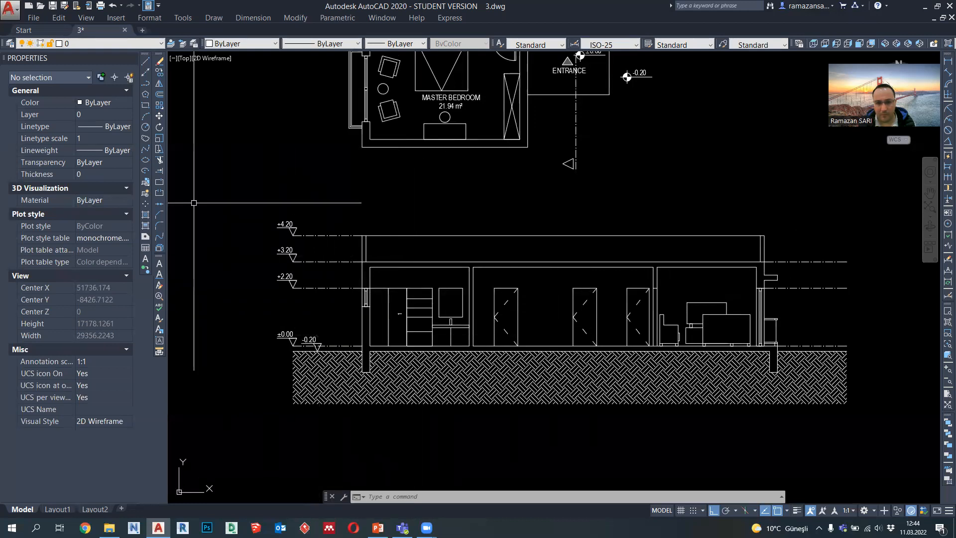
Step: Draw a horizontal polyline from the top outer corner of the balcony railing across the whole section to beyond the opposite outer wall
click(145, 83)
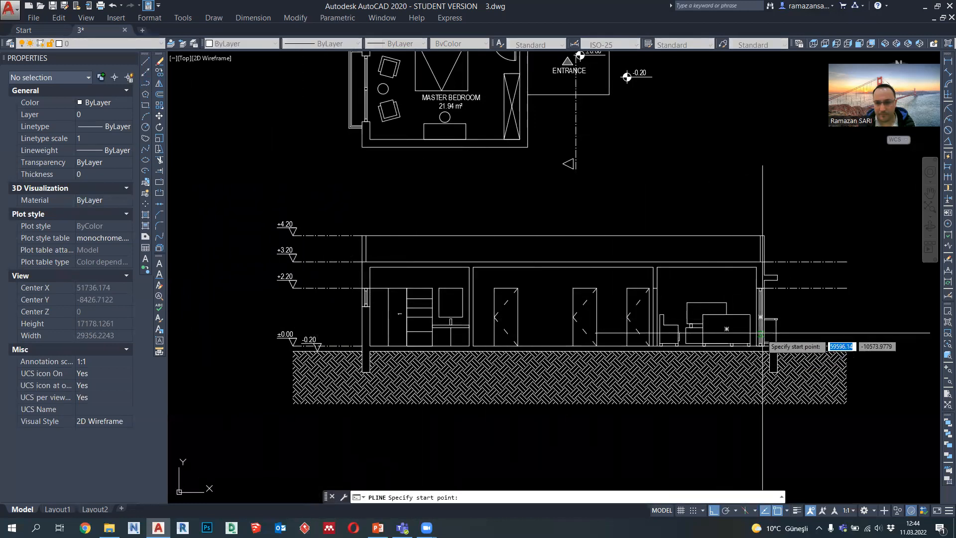
scroll(776, 324, up, 2)
click(777, 323)
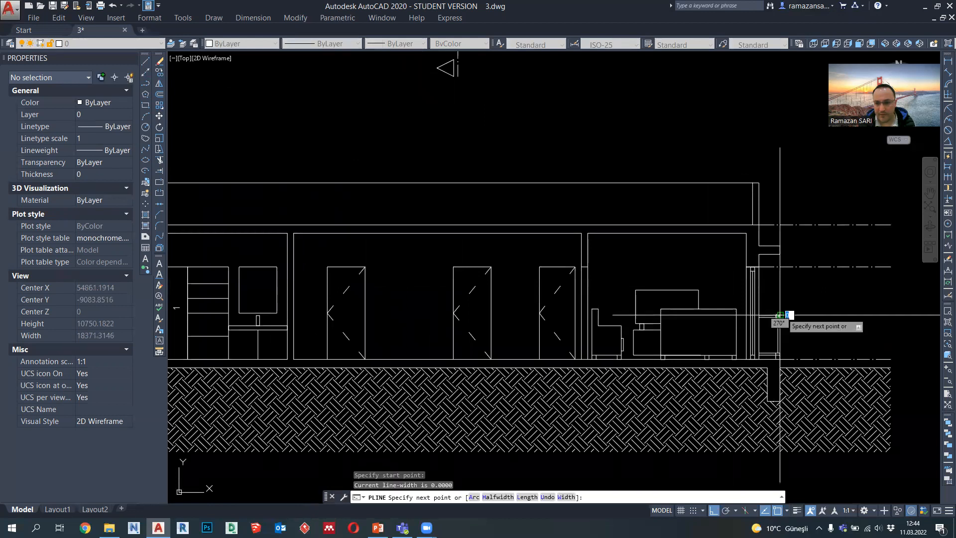
scroll(774, 322, down, 2)
key(Escape)
scroll(299, 313, up, 4)
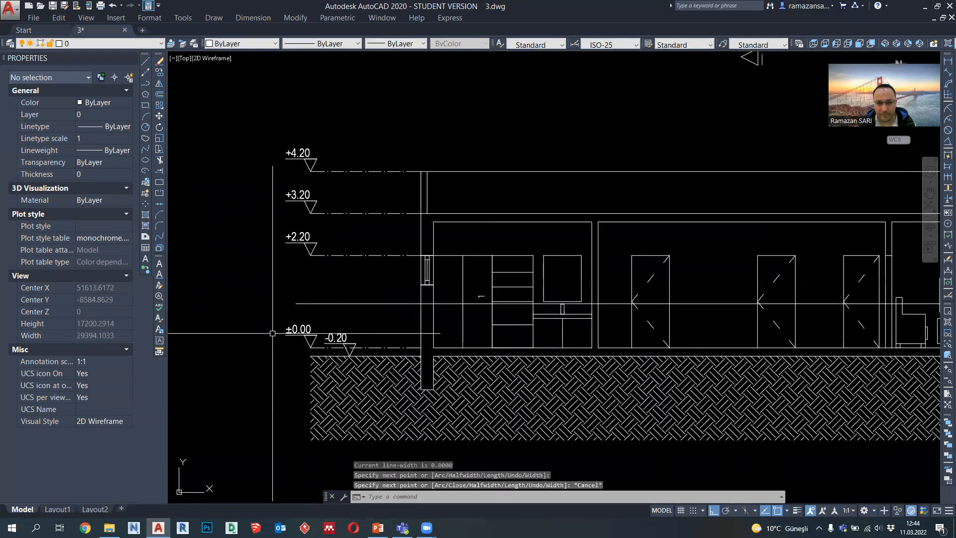
Step: Copy the +2.20 level mark with its text straight down onto the solid horizontal line at railing height
click(267, 166)
click(341, 220)
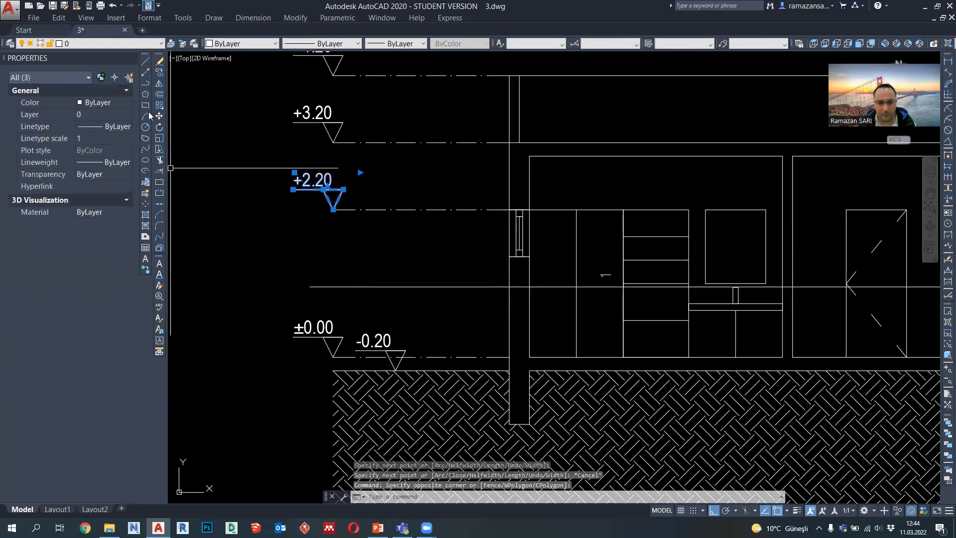
click(159, 73)
click(333, 209)
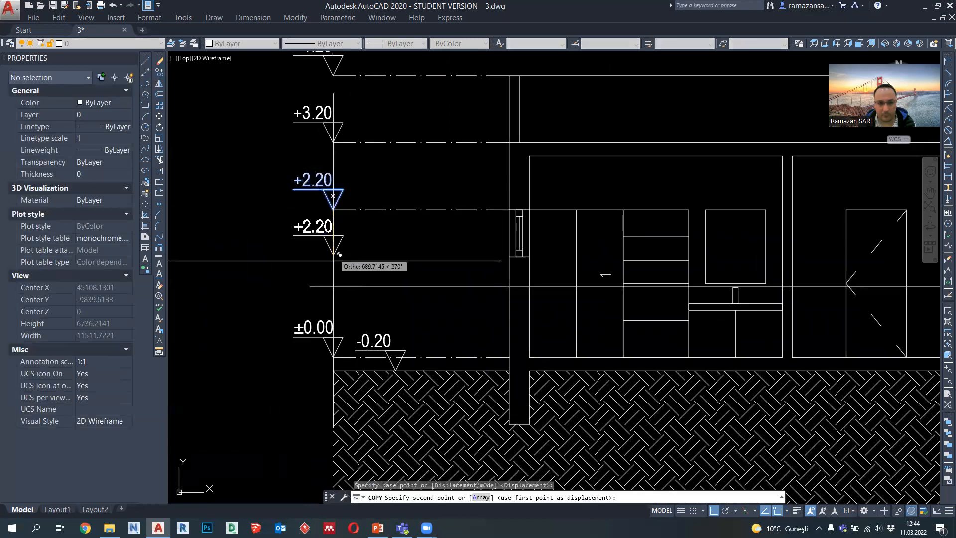
click(333, 287)
key(Escape)
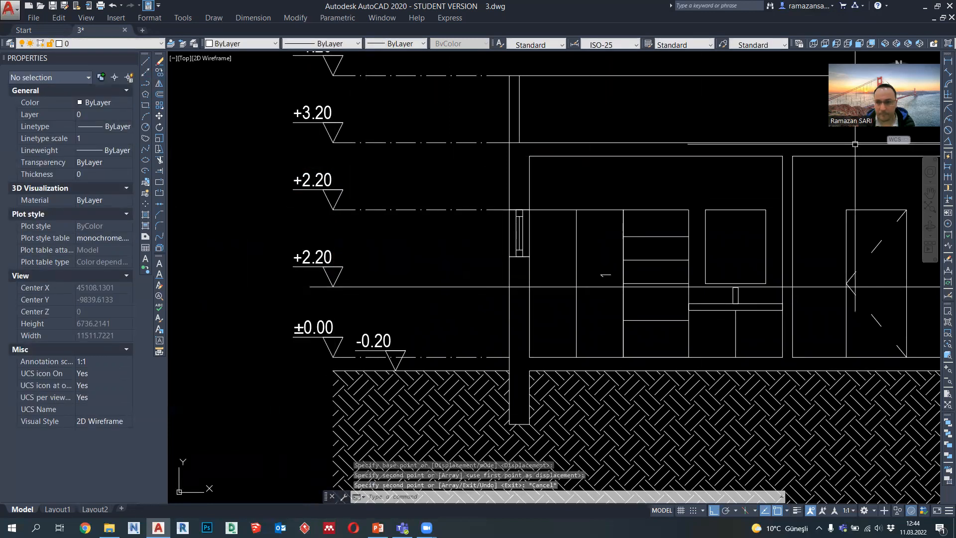
Step: Measure the railing-height line from the floor line and set the copied level mark's text to +1.05
click(948, 60)
click(475, 287)
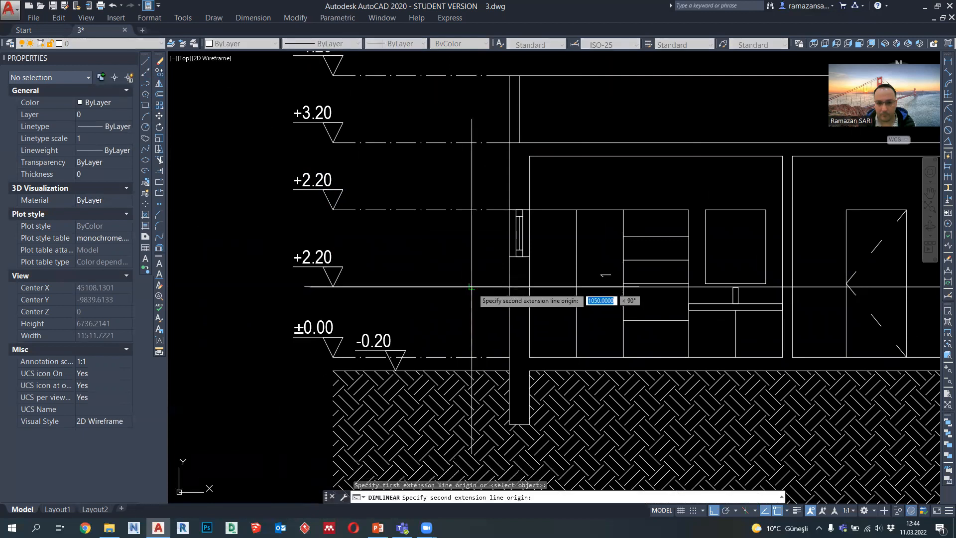
key(Escape)
click(320, 257)
double_click(320, 256)
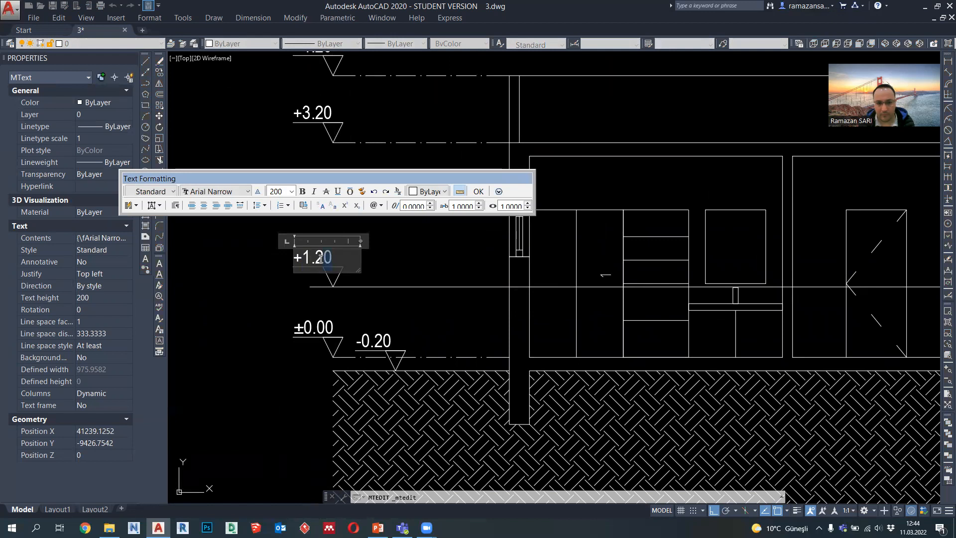
click(357, 312)
key(Return)
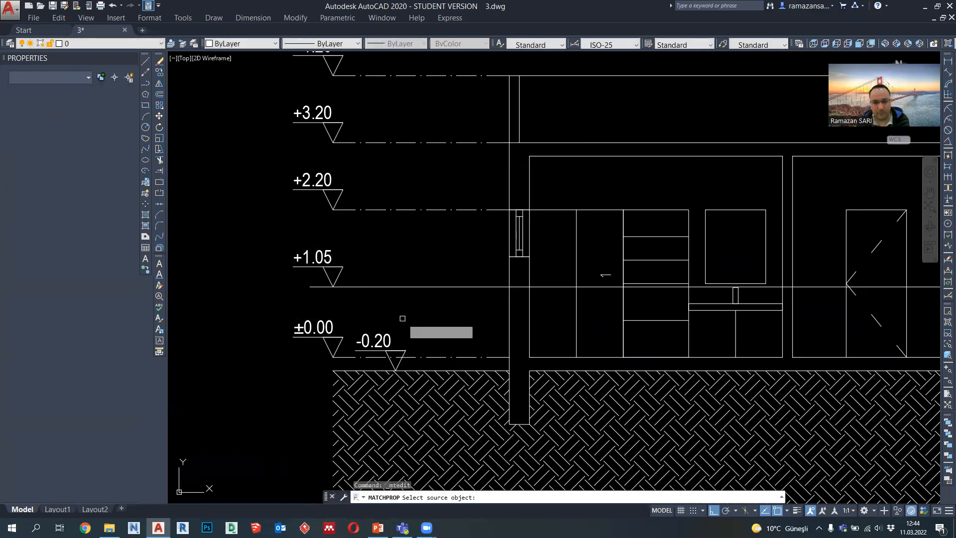
key(Escape)
Step: Copy the ±0.00 dash-dot level line up to the +1.05 mark and delete the solid horizontal polyline crossing the section
click(443, 357)
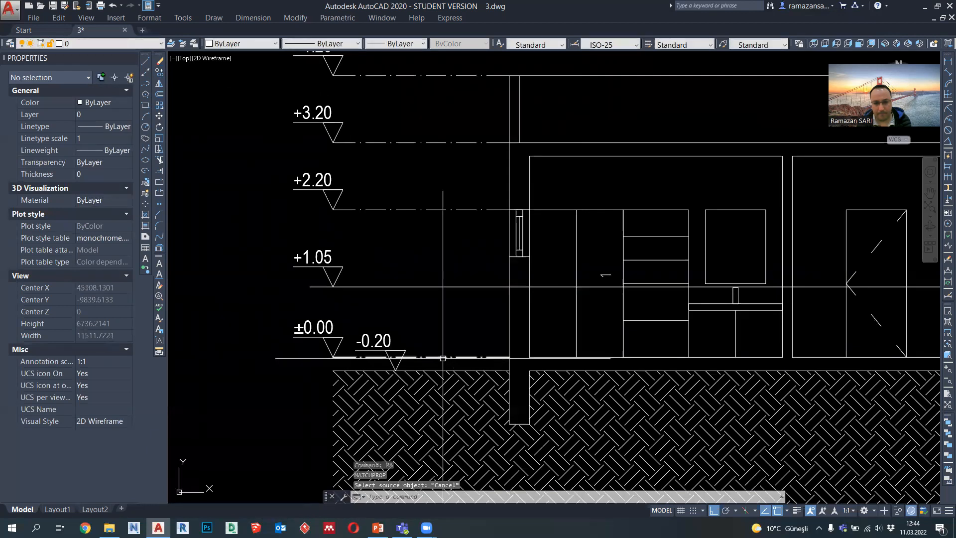
click(159, 73)
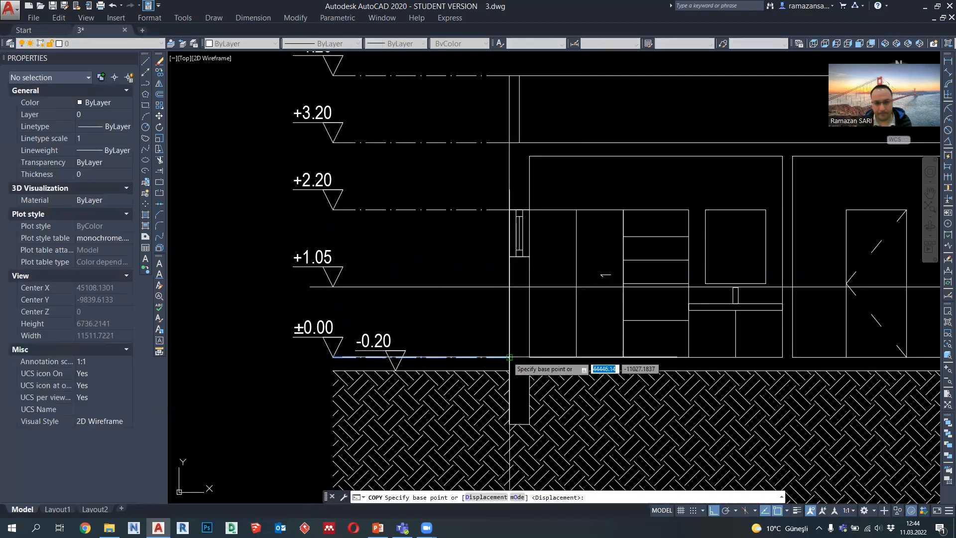
click(509, 356)
click(509, 286)
key(Escape)
click(548, 287)
key(Delete)
Step: Set the lineweight of the five dash-dot level lines beside the level marks to 0.15 mm
scroll(438, 329, down, 1)
click(446, 346)
click(459, 311)
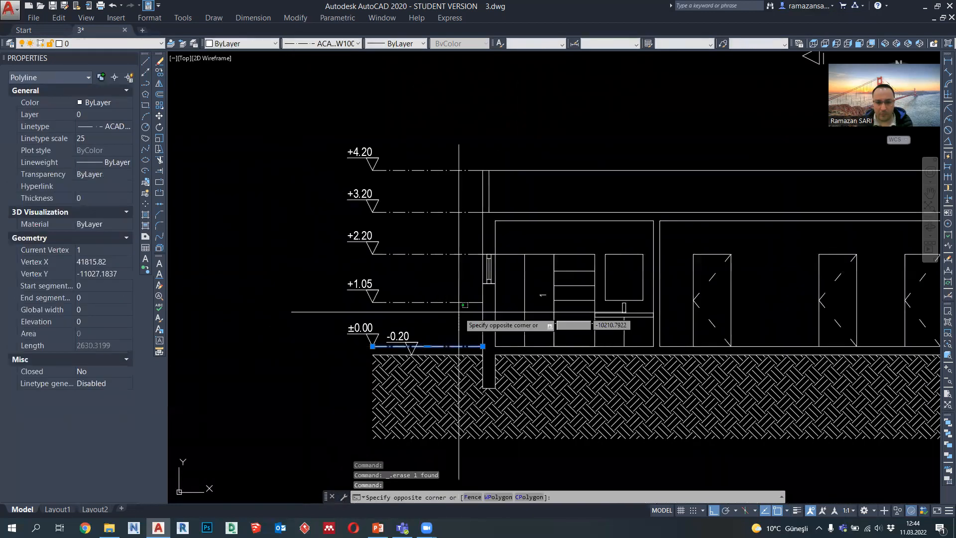
click(439, 102)
click(400, 42)
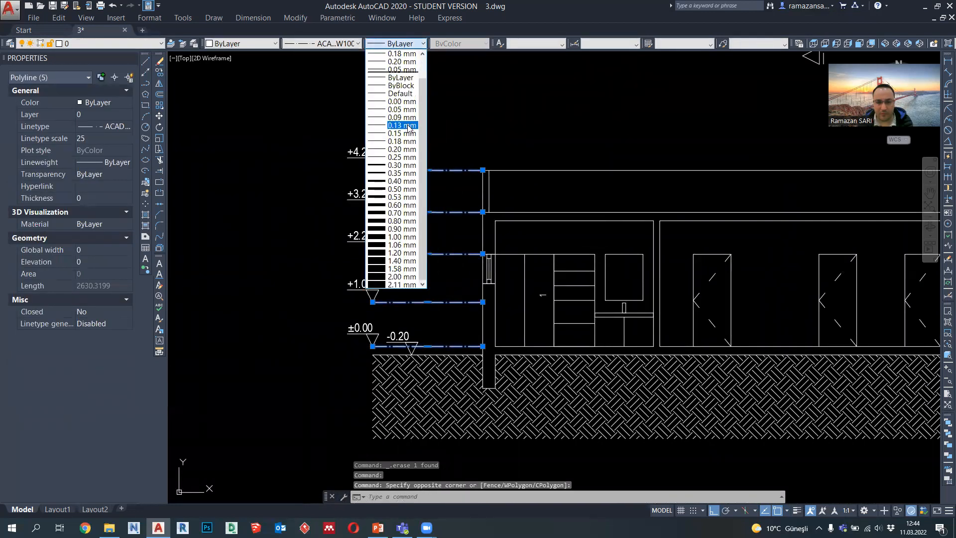
click(407, 125)
scroll(448, 224, down, 2)
key(Escape)
Step: Set the lineweight of the three dash-dot level lines on the balcony side of the section to 0.15 mm
scroll(750, 294, up, 1)
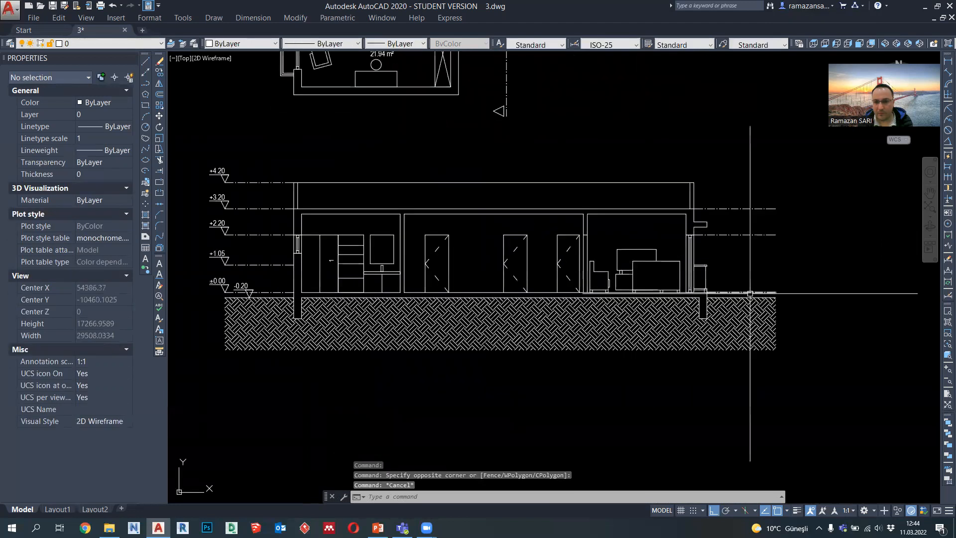
click(750, 294)
click(669, 164)
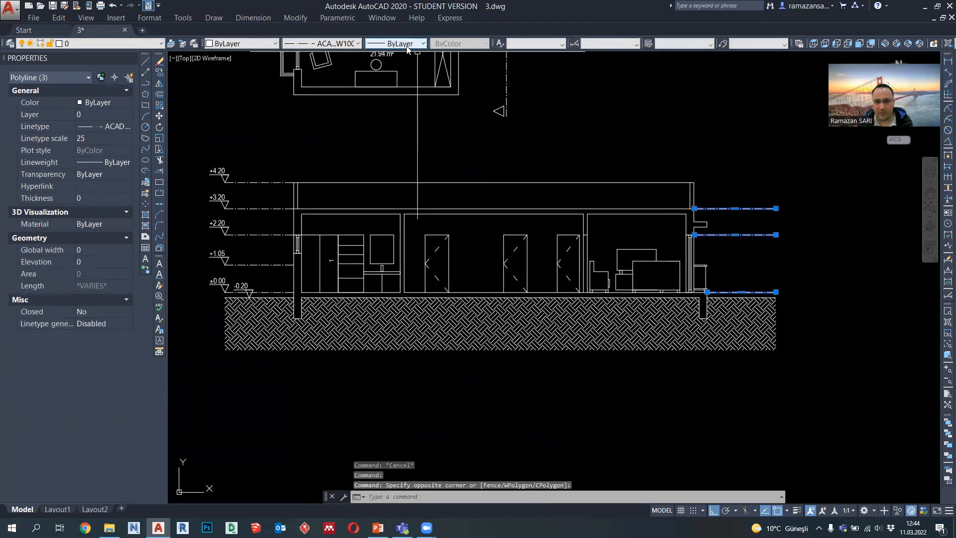
click(407, 45)
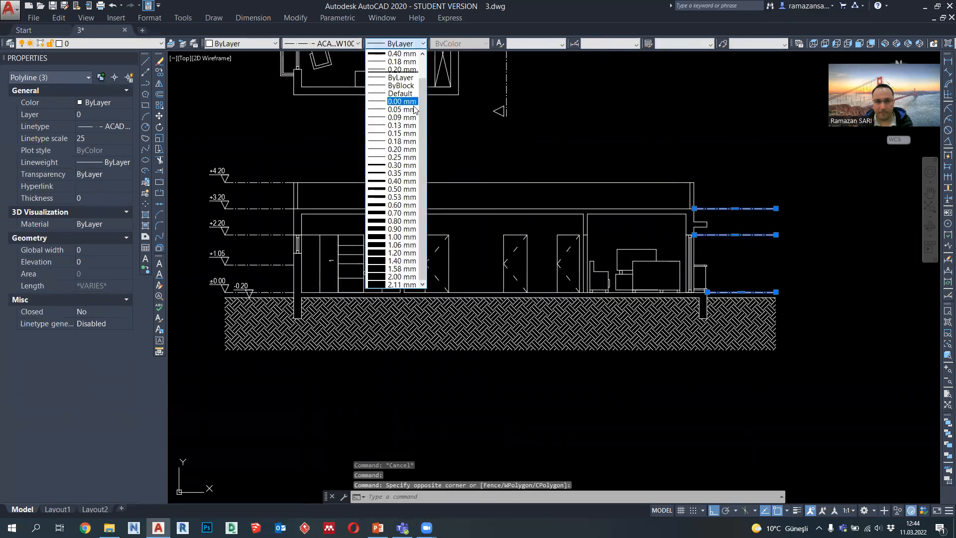
click(407, 133)
key(Escape)
Step: Copy the balcony side's level line at +3.20 up to the top corner of the parapet at +4.20
middle_drag(385, 280, 402, 301)
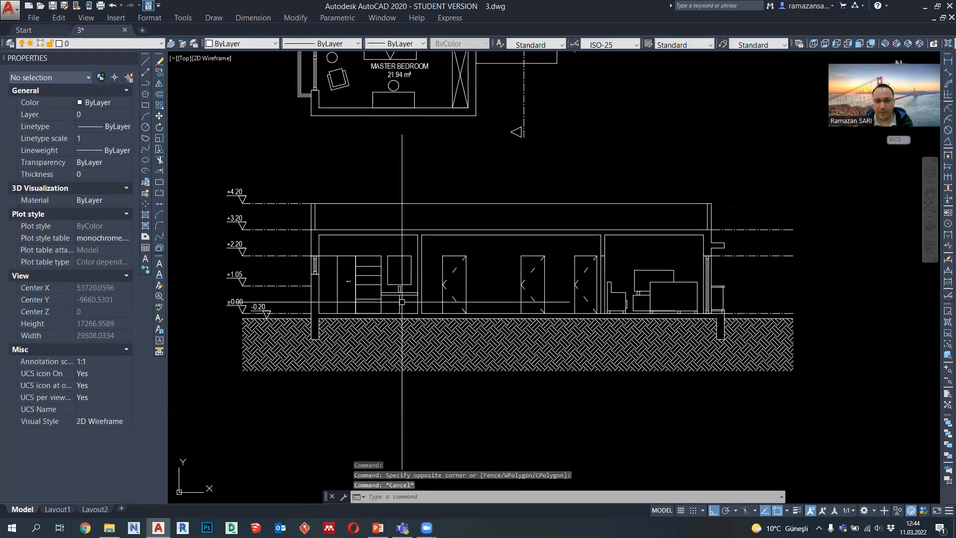
click(740, 243)
click(734, 218)
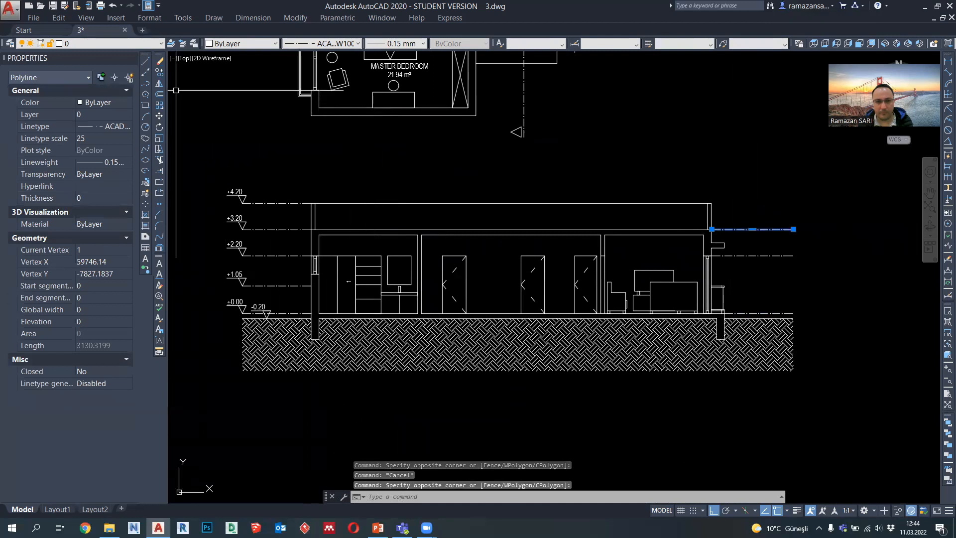
click(159, 73)
click(712, 229)
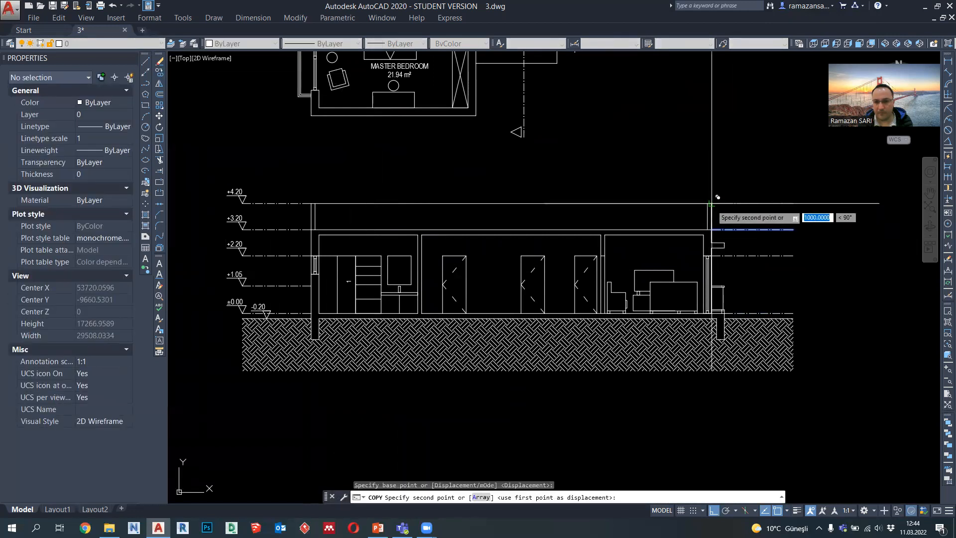
click(712, 203)
key(Escape)
Step: Move the +1.05 level mark with its dash-dot line horizontally across the section to the balcony side
scroll(743, 258, down, 1)
middle_drag(743, 258, 734, 277)
scroll(734, 277, up, 1)
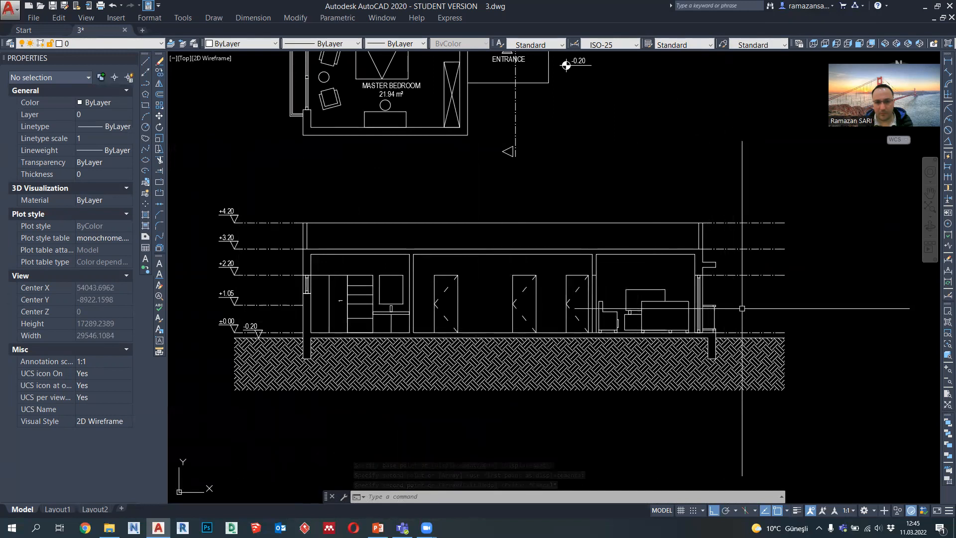
scroll(222, 303, up, 2)
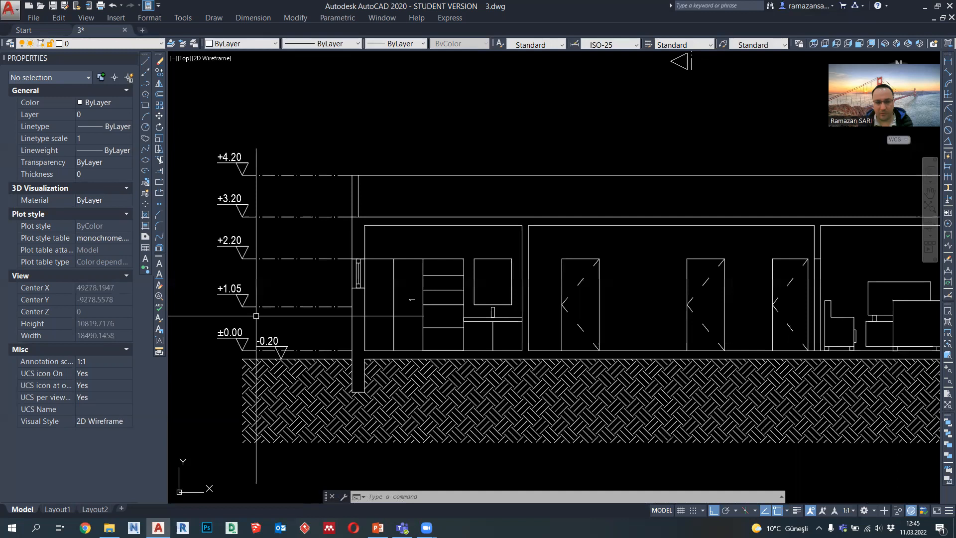
click(241, 301)
click(159, 116)
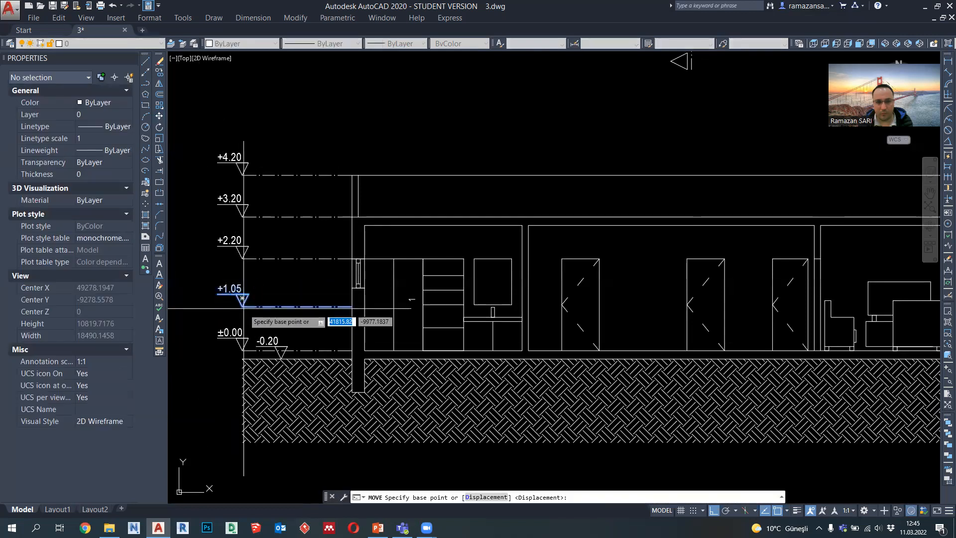
click(241, 301)
scroll(241, 301, down, 4)
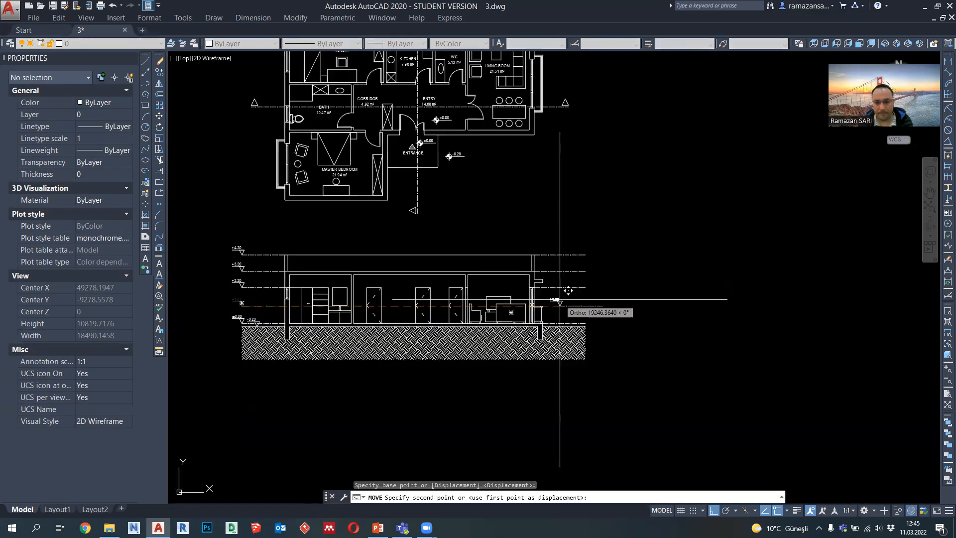
scroll(559, 299, up, 4)
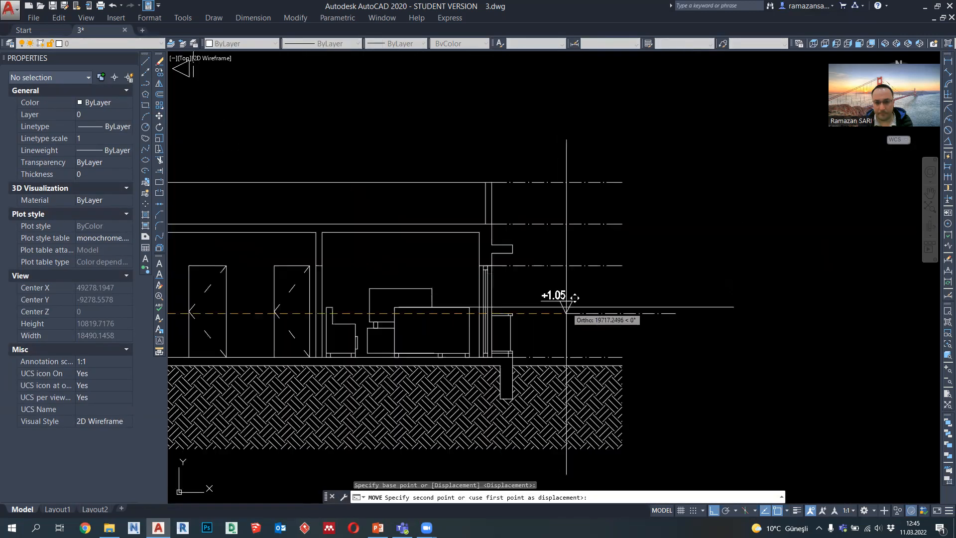
key(Escape)
Step: Mirror the +1.05 mark's triangle and underline about the underline's vertical centre axis, erasing the source objects
scroll(591, 310, up, 4)
click(593, 313)
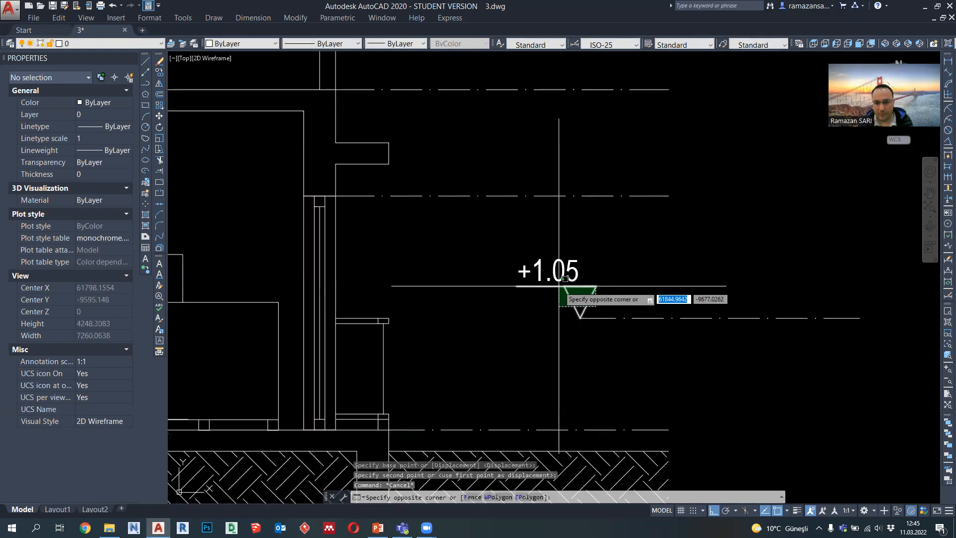
click(561, 288)
click(159, 83)
click(556, 286)
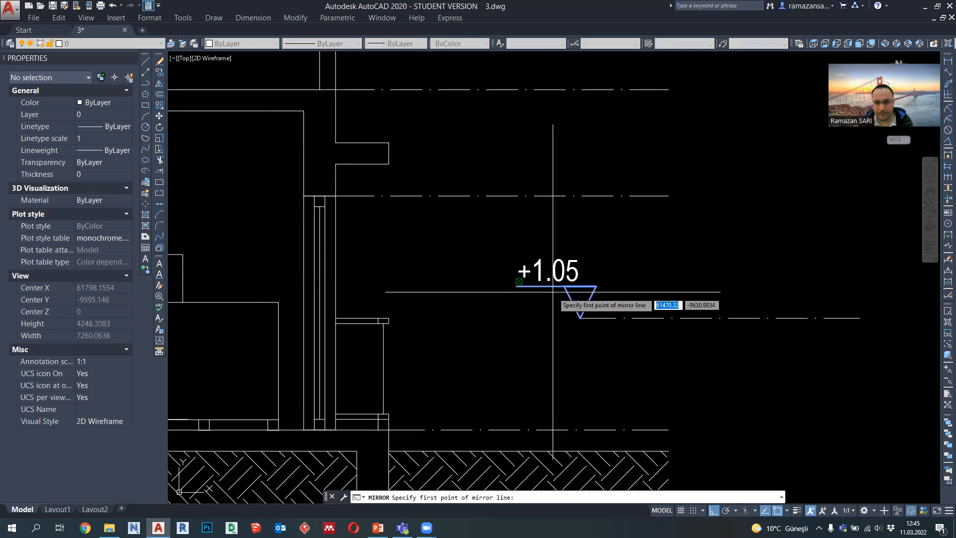
click(556, 317)
text(Y)
key(Return)
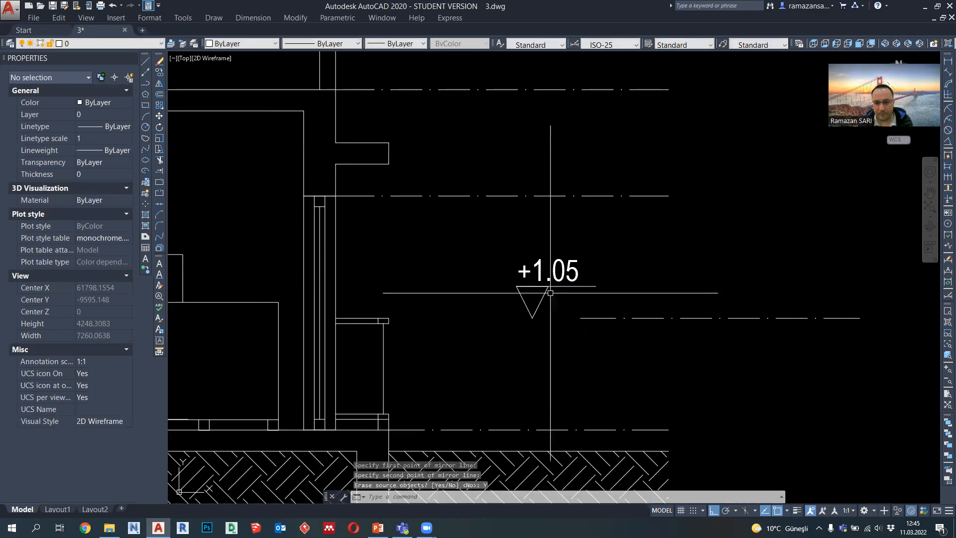
Step: Stretch the +1.05 dash-dot line to run from the balcony railing's top outer corner to the other level lines' outer end
scroll(563, 309, down, 3)
click(578, 314)
click(601, 314)
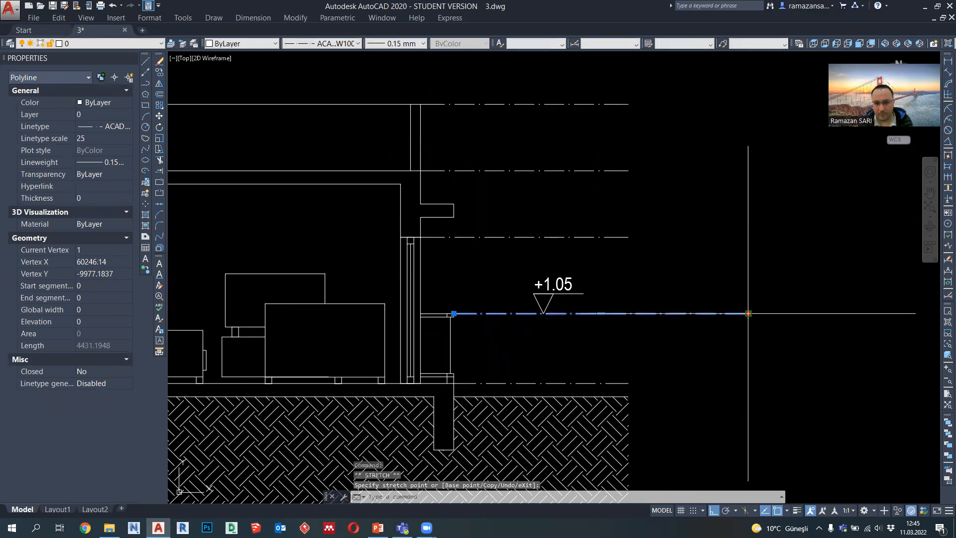
key(Escape)
Step: Move the +1.05 text and triangle horizontally outward to the outer end of its dash-dot line
click(519, 268)
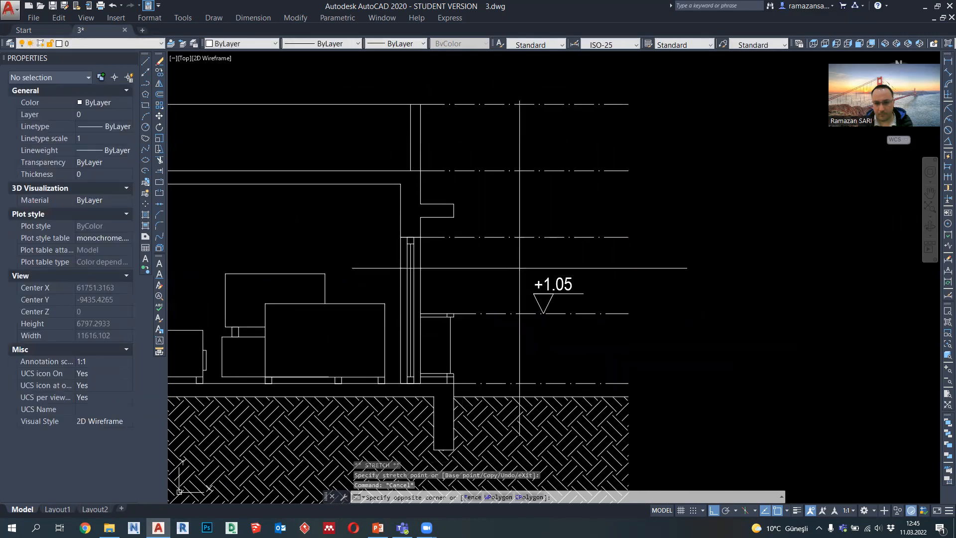
click(592, 333)
key(Return)
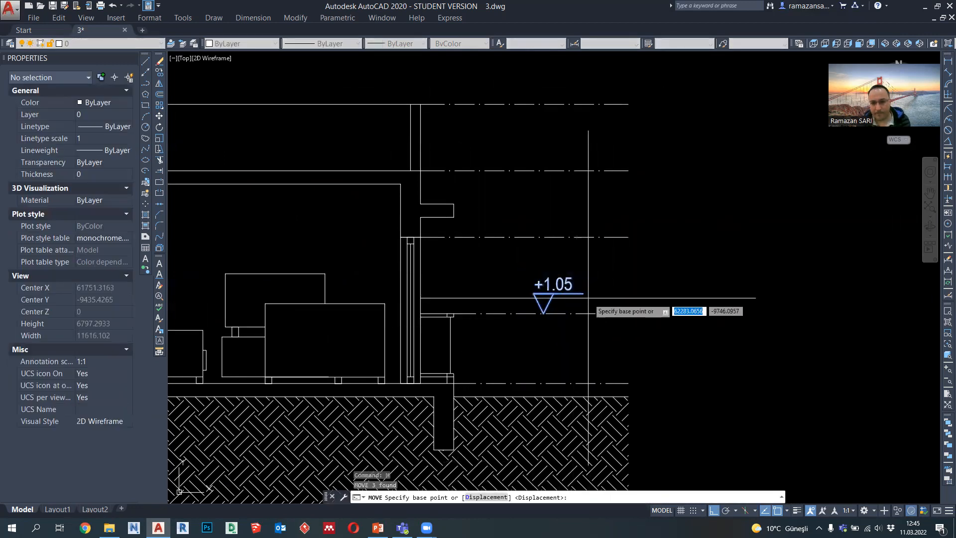
click(583, 293)
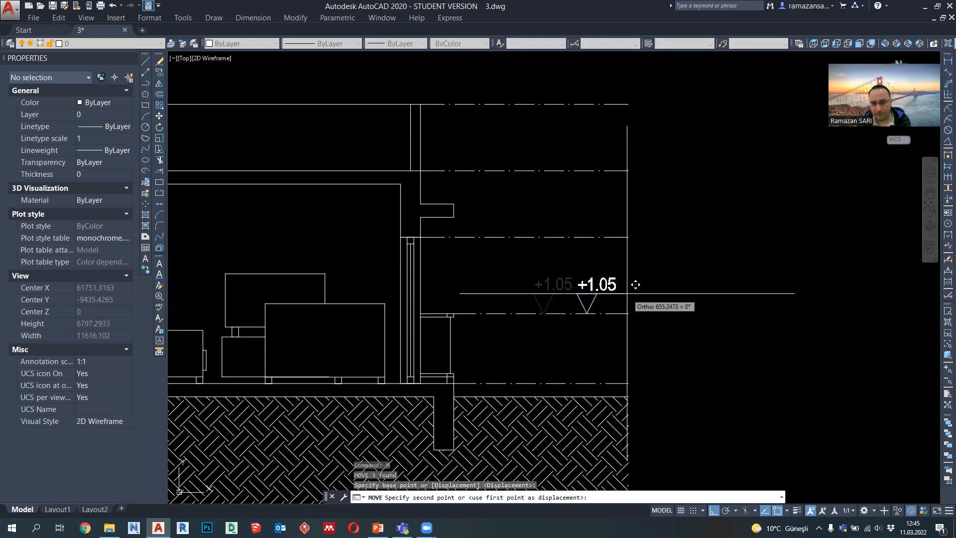
scroll(635, 284, down, 6)
scroll(637, 285, up, 4)
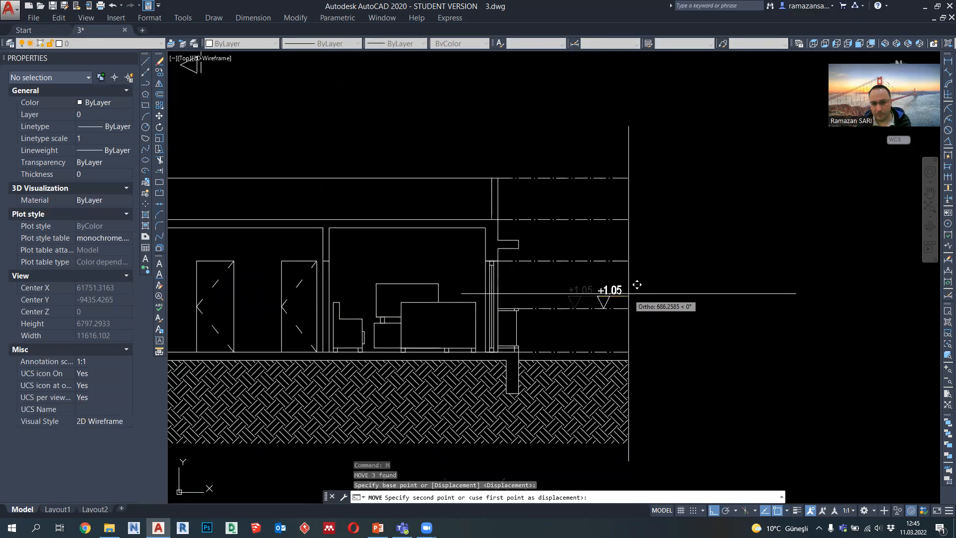
key(Escape)
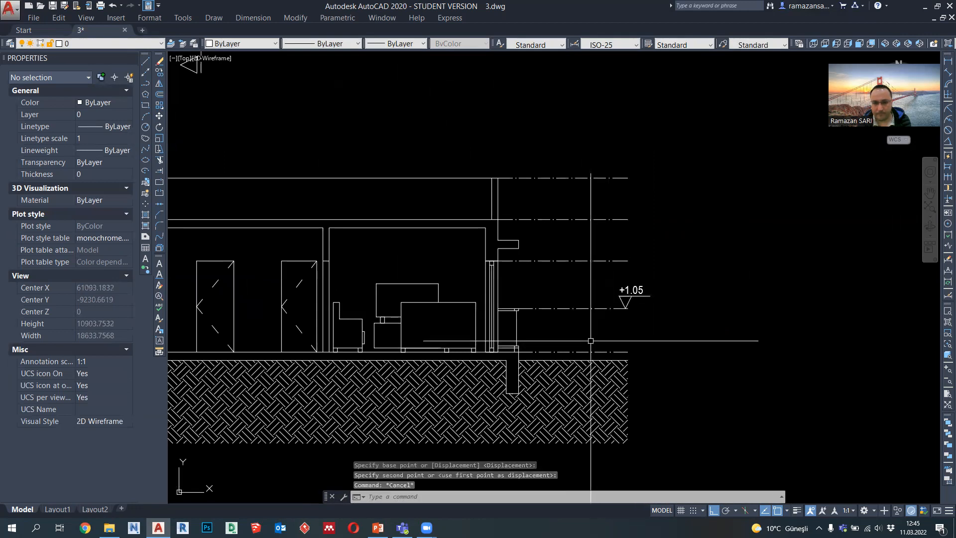
Step: Copy the +1.05 level mark with its dash-dot line up to the top outer corner of the slab projecting above the balcony
scroll(547, 323, up, 2)
middle_drag(572, 265, 571, 274)
click(641, 265)
click(730, 335)
click(596, 294)
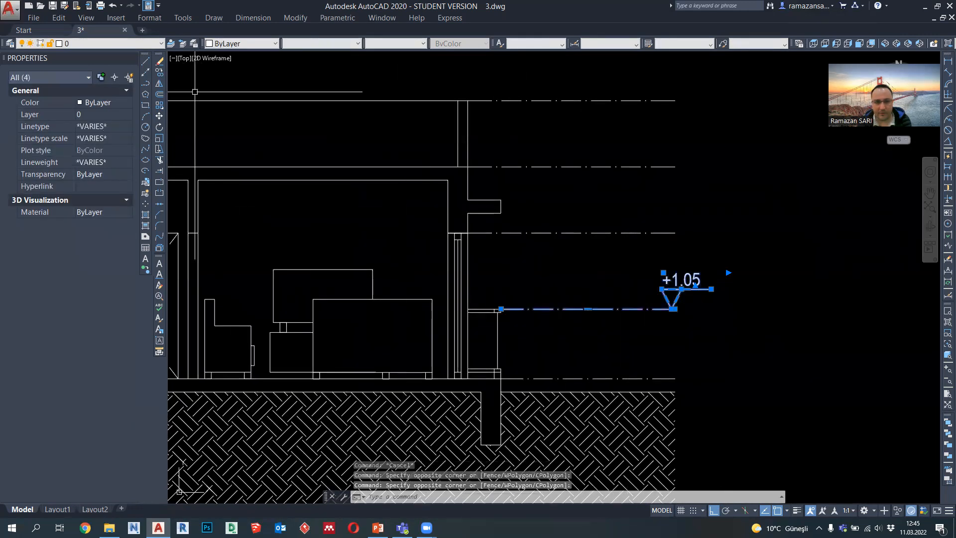
click(159, 72)
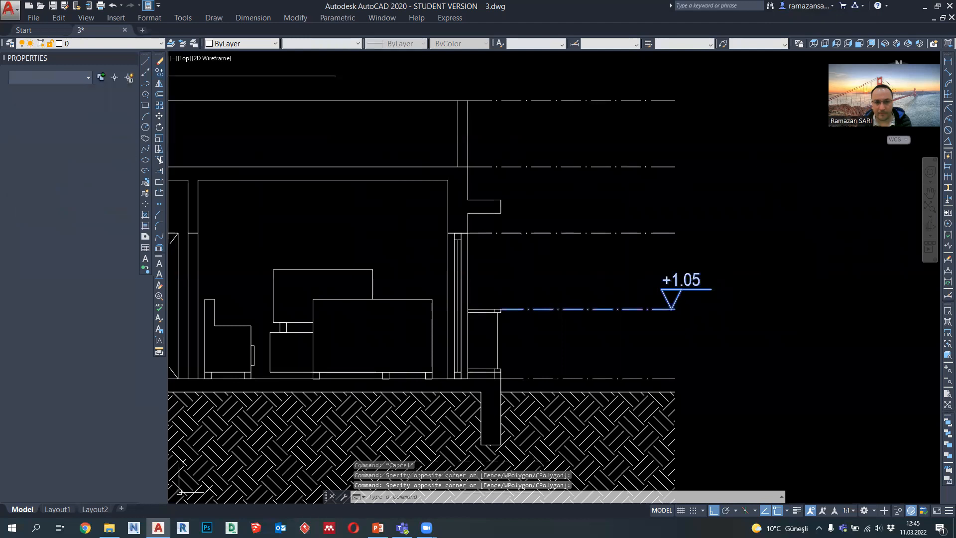
click(500, 309)
key(Return)
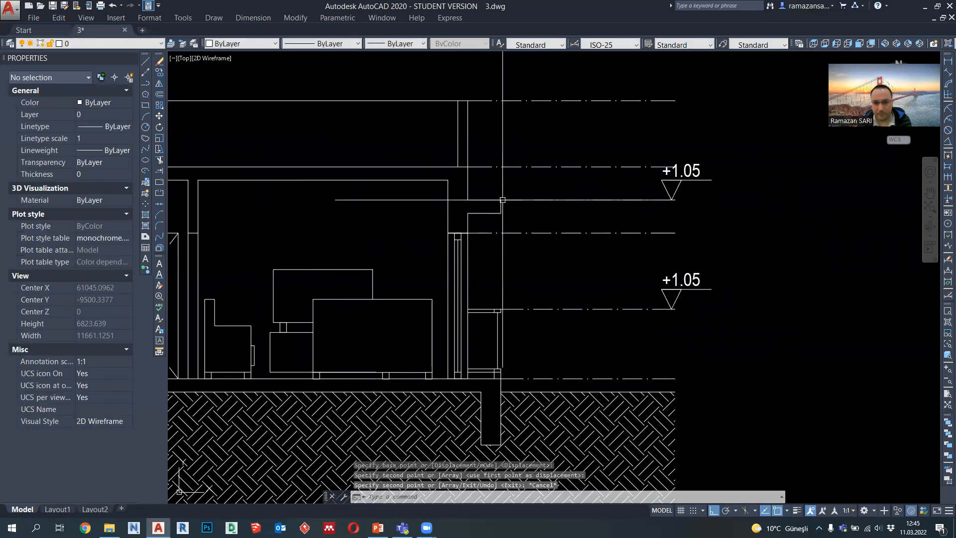
scroll(597, 238, down, 2)
key(Escape)
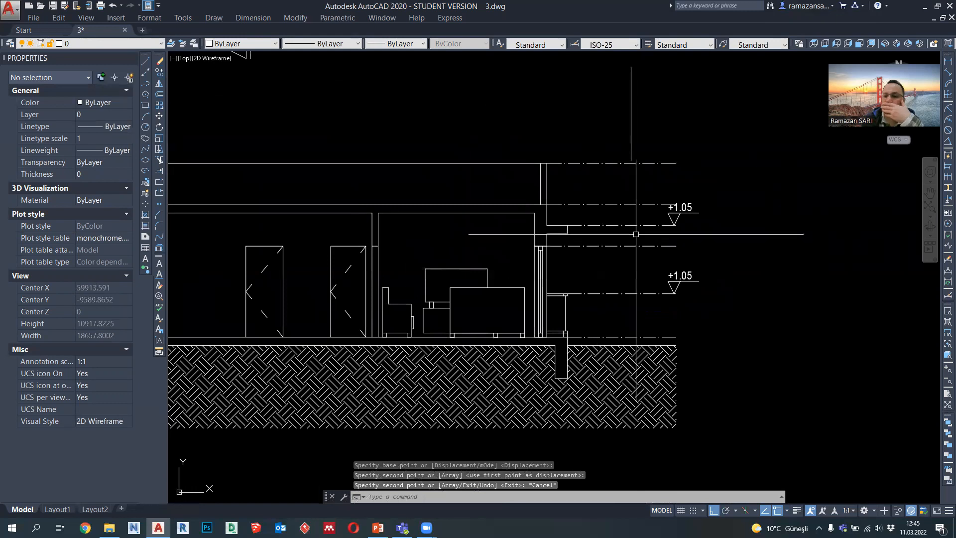
scroll(653, 246, up, 2)
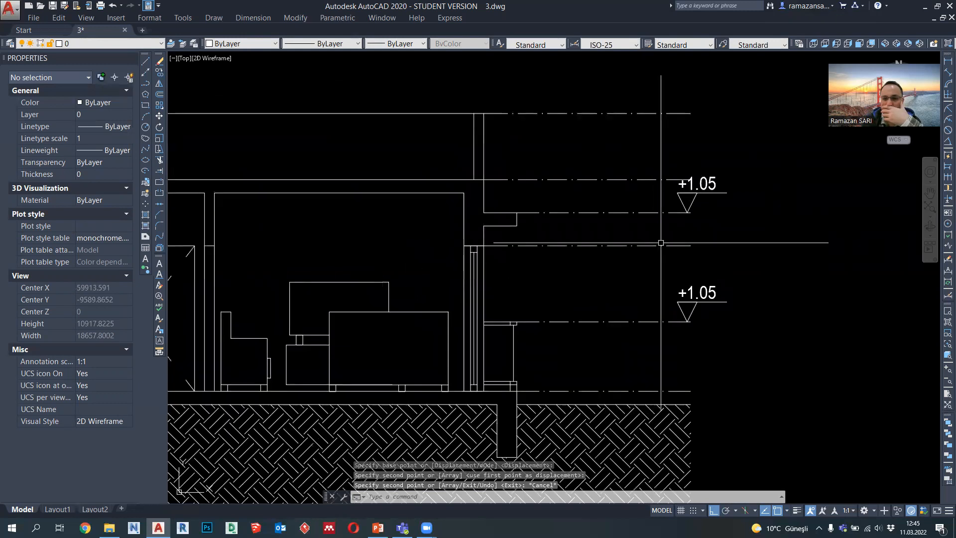
Step: Measure the vertical distance between the projecting slab's top outer corner and the floor level line with a linear dimension, without placing it
text(dli)
key(Return)
click(518, 213)
click(529, 391)
scroll(563, 310, up, 2)
scroll(564, 310, up, 3)
scroll(568, 300, down, 4)
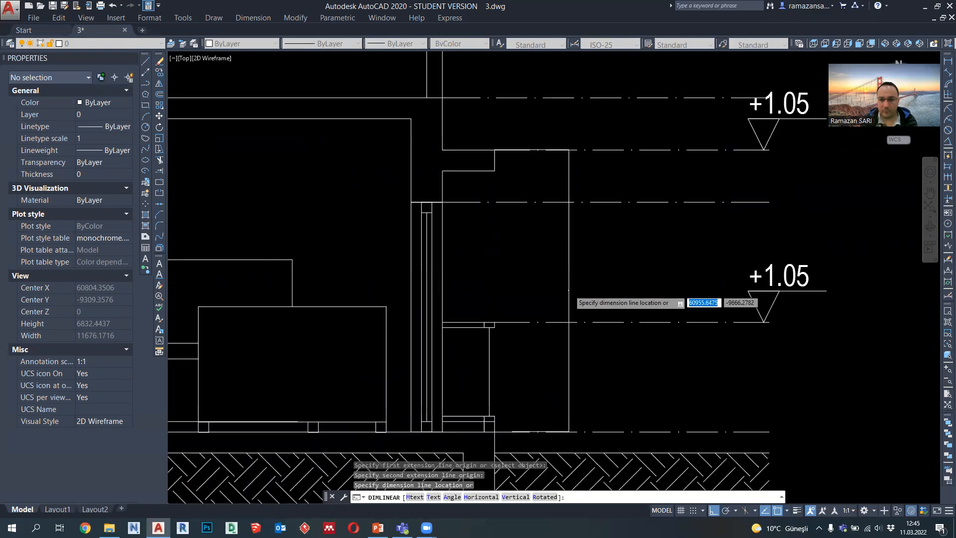
key(Escape)
Step: Change the text of the copied level mark at the projecting slab above the balcony to +2.70
double_click(721, 198)
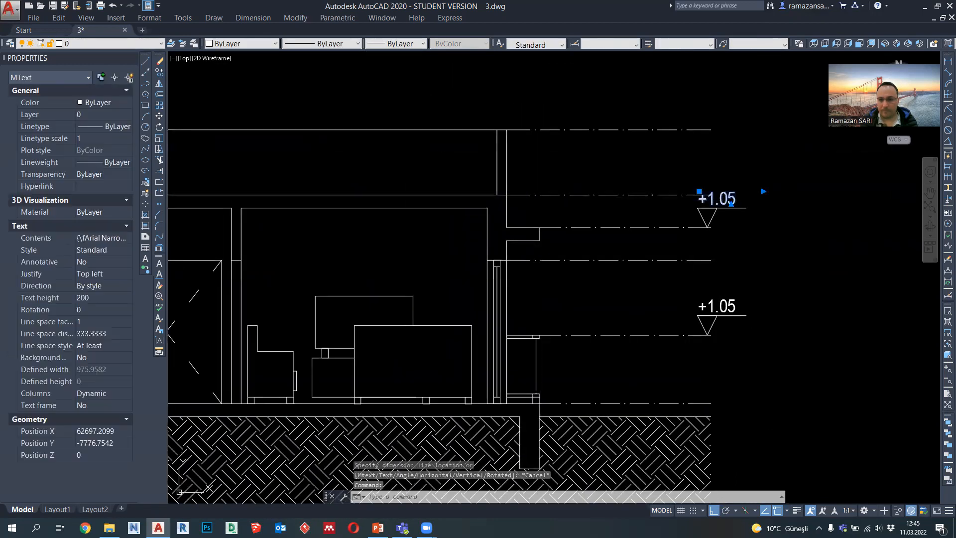
key(BackSpace)
text(2.)
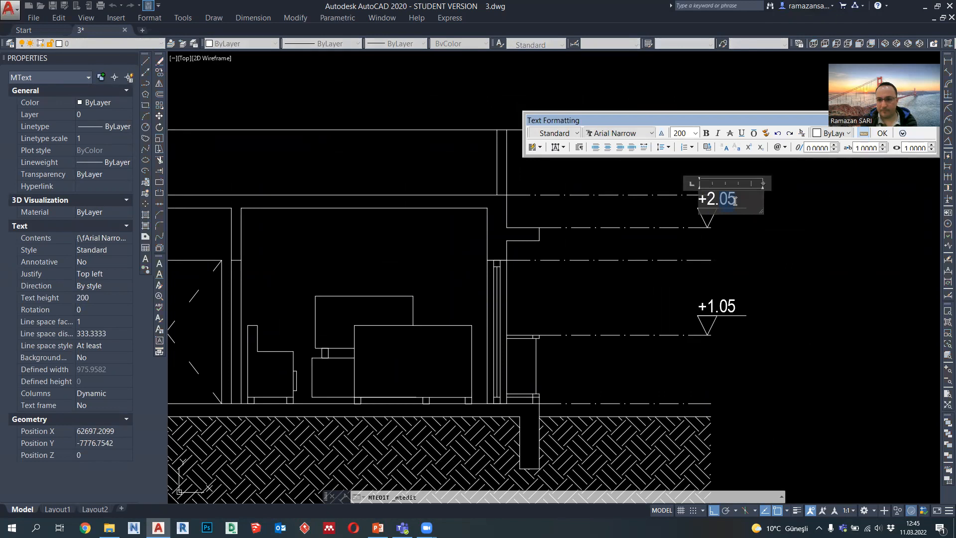
text(70)
click(745, 275)
Step: Stretch the level lines' outer ends with the +2.70 and +1.05 marks on the living room side horizontally toward the building
scroll(745, 273, down, 4)
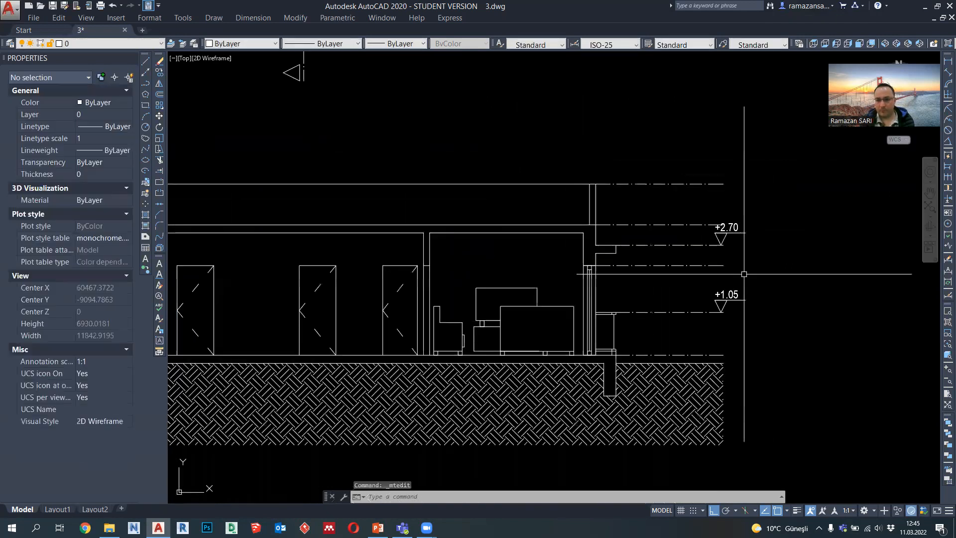
scroll(705, 244, up, 2)
click(705, 244)
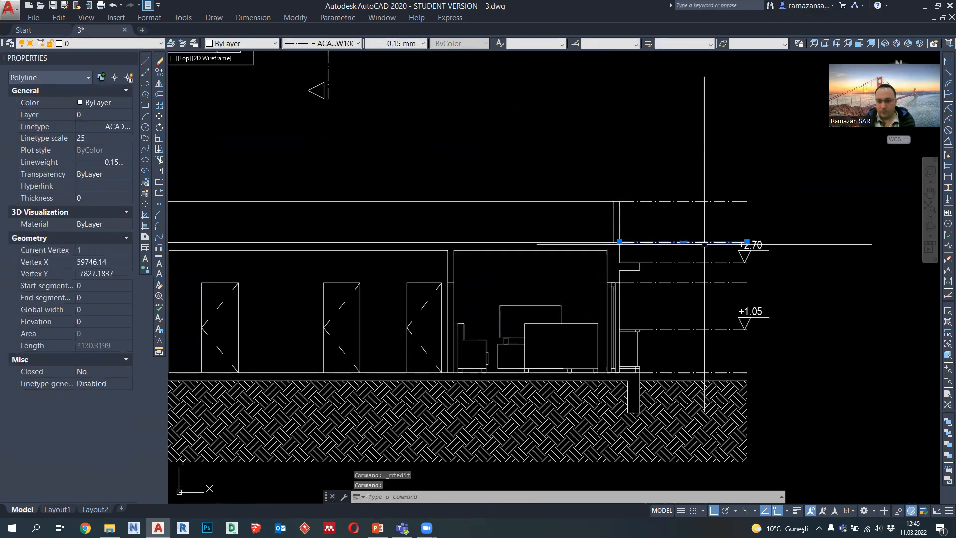
scroll(707, 274, down, 4)
key(Escape)
middle_drag(693, 287, 639, 312)
key(Return)
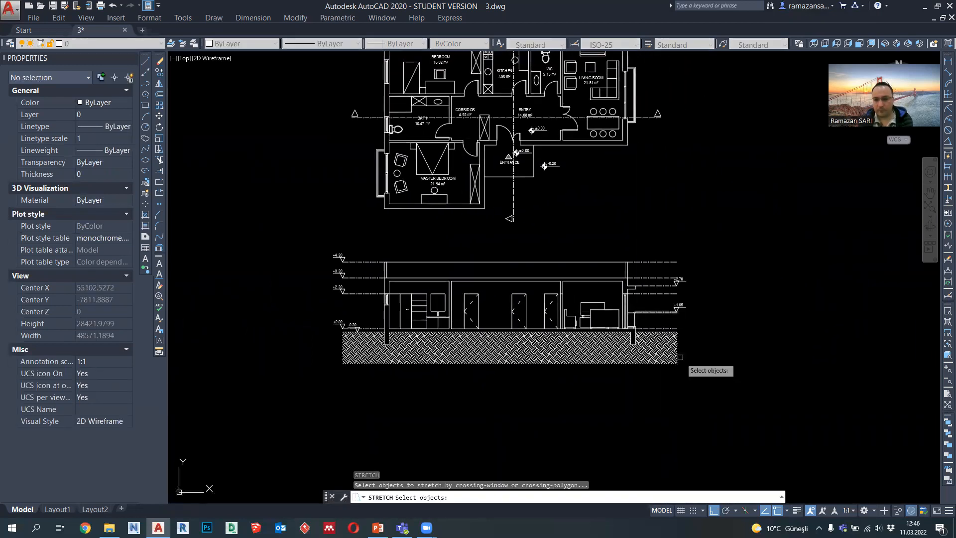
scroll(678, 355, up, 2)
click(715, 412)
click(666, 166)
key(Return)
click(760, 192)
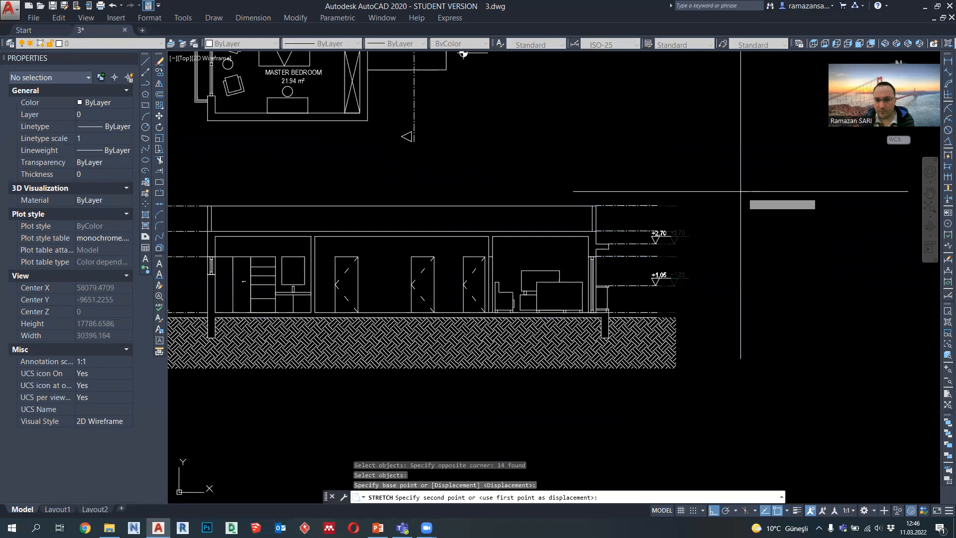
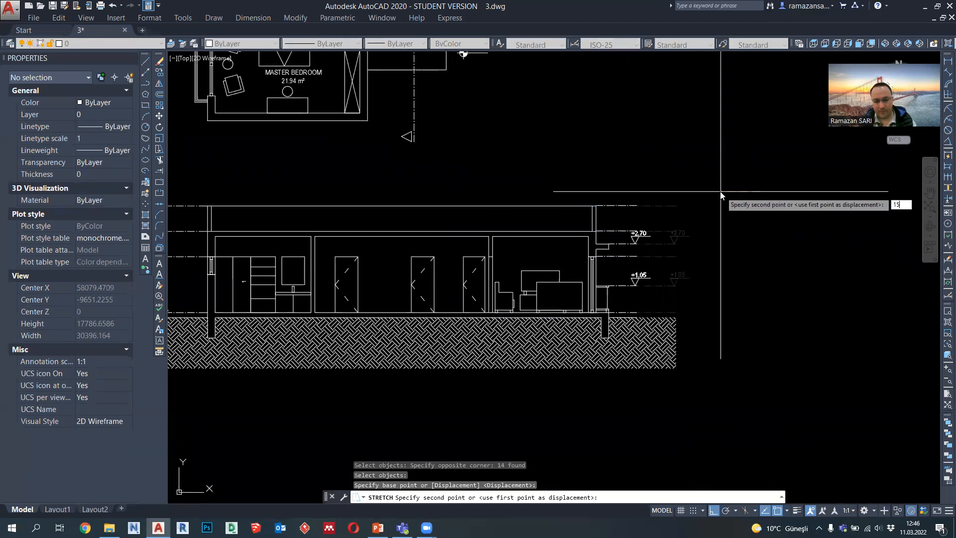
Step: Set the balcony-side level line stretch to 1500 and pull the earth hatch's adjacent edge in to the line ends
key(Return)
click(670, 349)
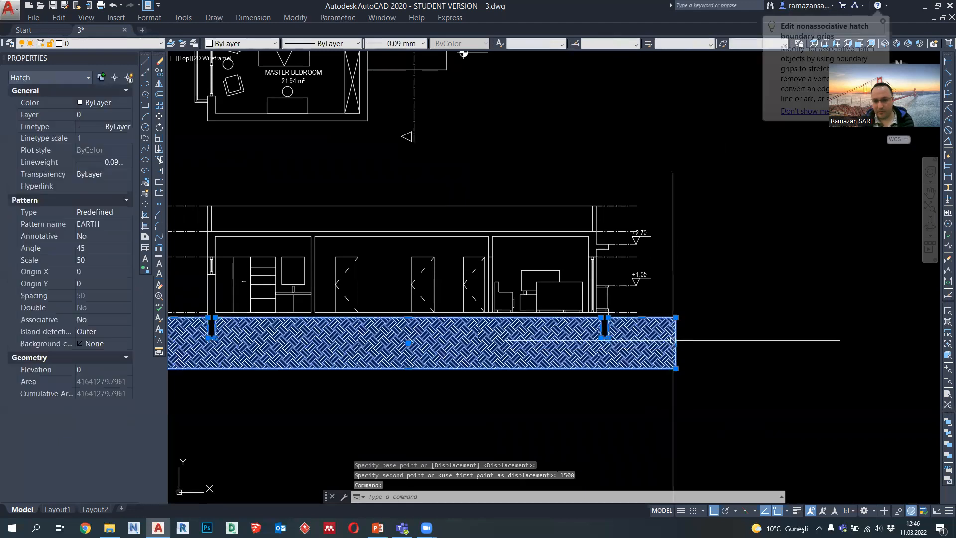
click(676, 343)
key(Escape)
Step: Stretch the outer level line ends with their marks from -0.20 to +4.20 horizontally 1200 toward the building
middle_drag(571, 338, 620, 345)
middle_drag(484, 360, 591, 360)
key(Return)
click(326, 400)
click(248, 173)
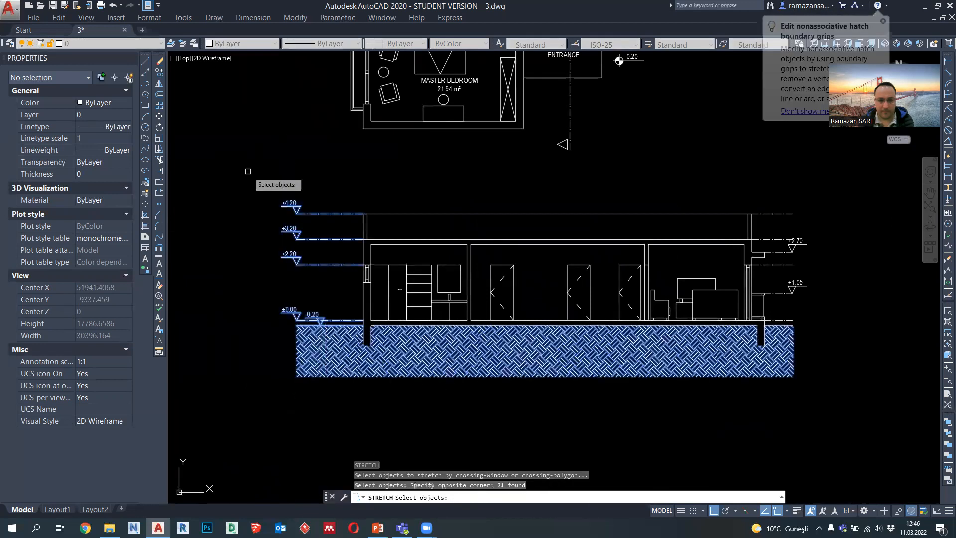
key(Return)
click(266, 162)
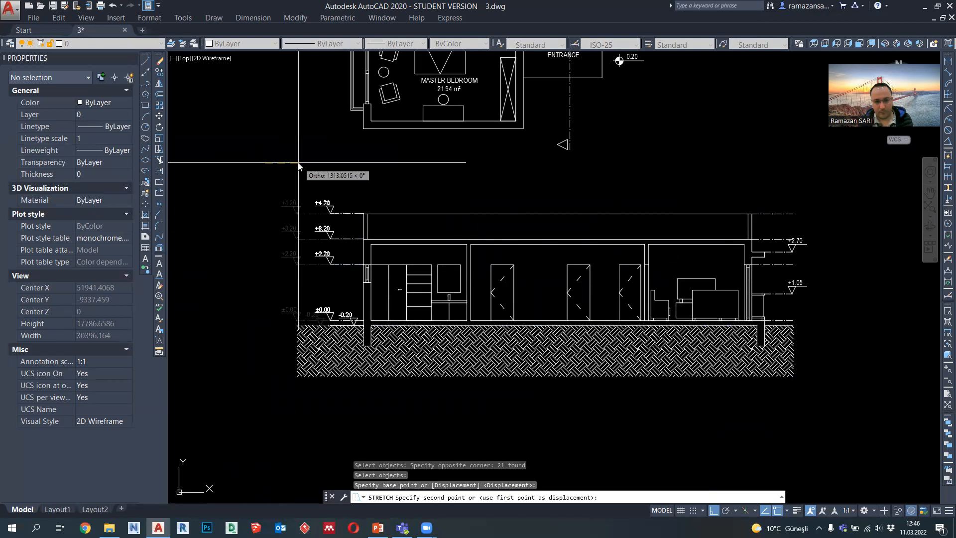
text(0)
key(Return)
Step: Pull the earth hatch's edge below the ±0.00 mark in to align with the shortened level lines
click(297, 350)
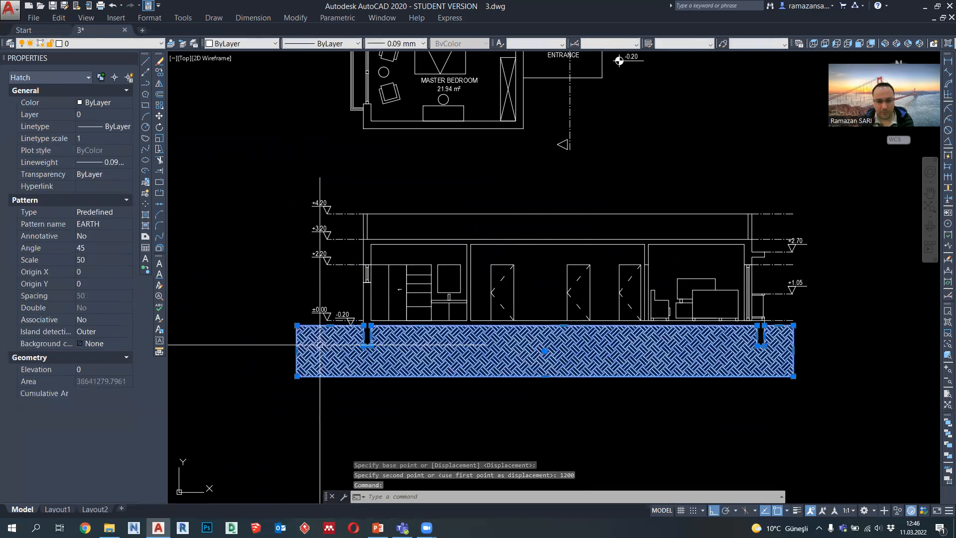
click(297, 350)
click(327, 343)
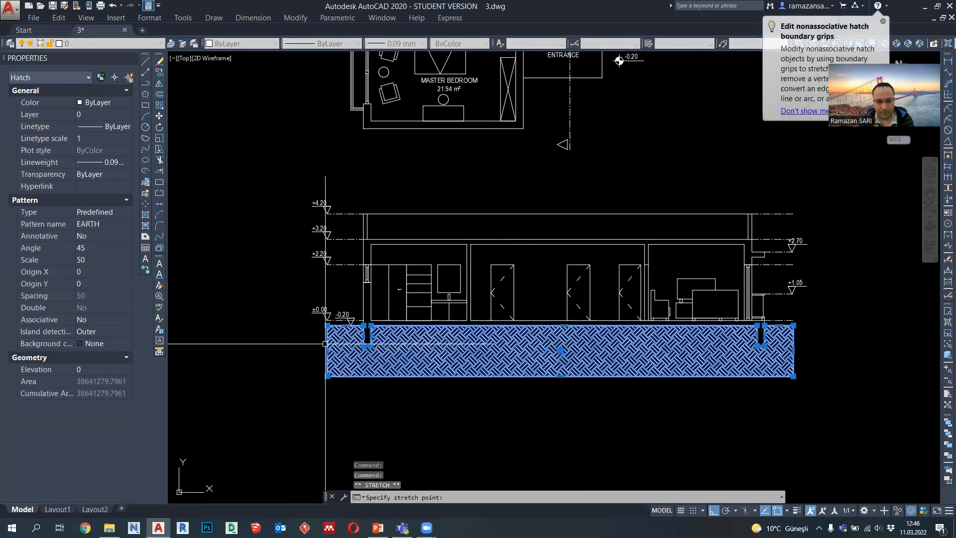
key(Escape)
Step: Window the whole section with its level marks as the plot area and open the plot preview
middle_drag(229, 149, 229, 157)
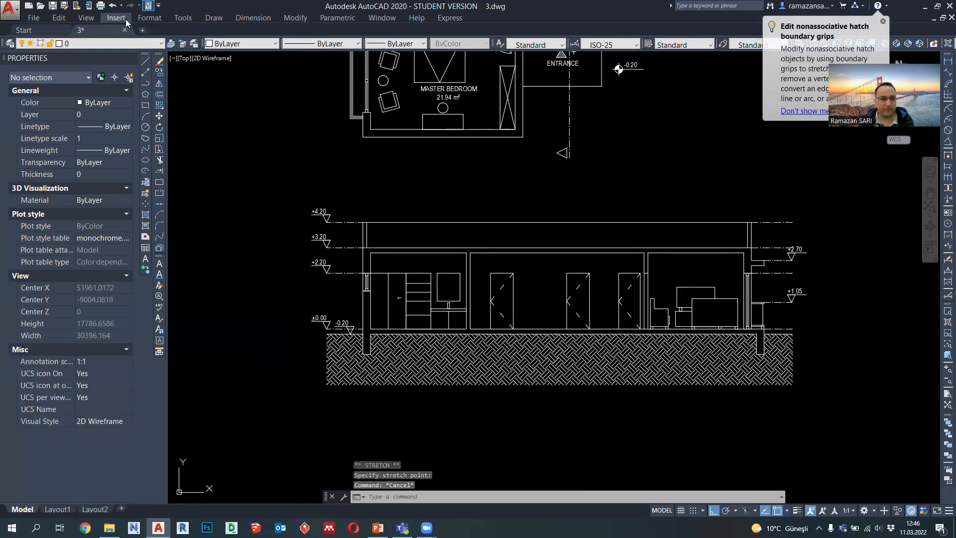
click(100, 7)
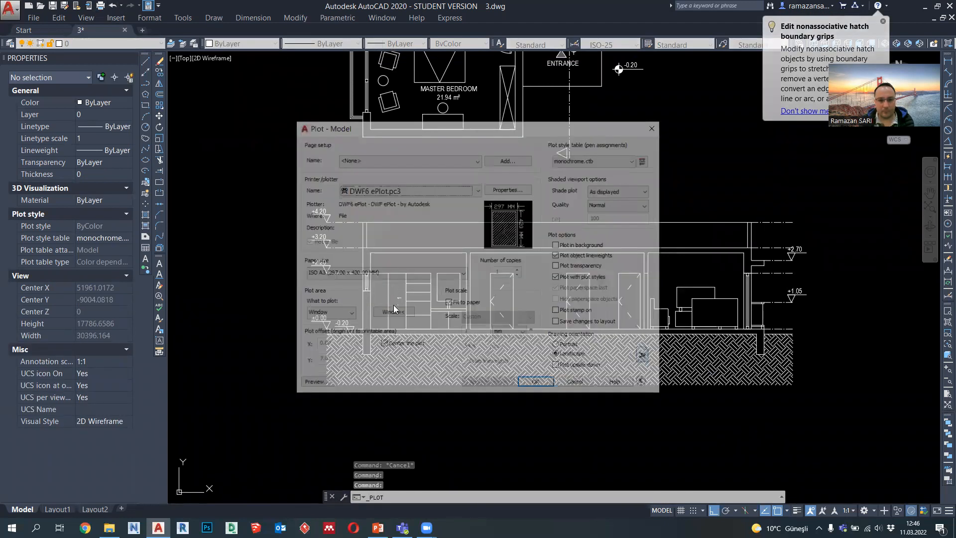
click(392, 313)
click(310, 211)
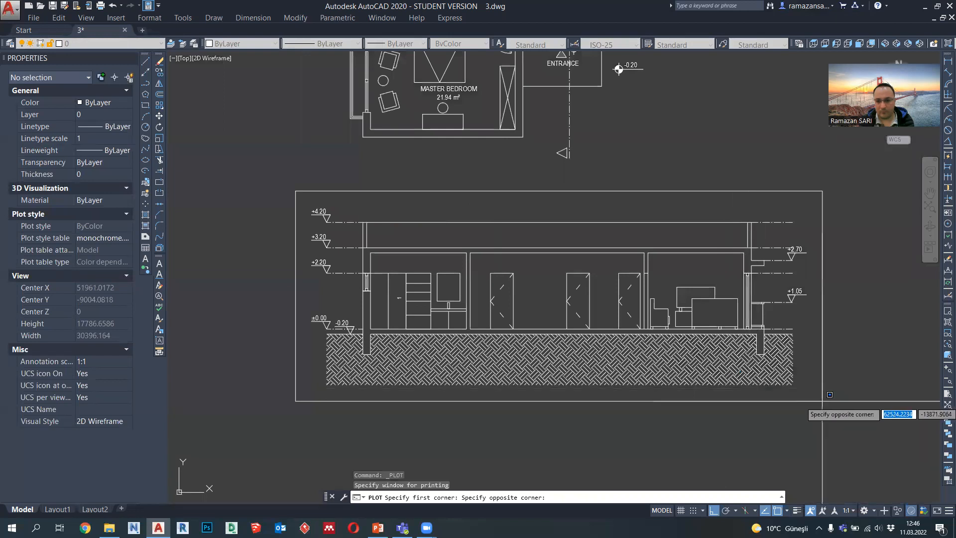
click(764, 393)
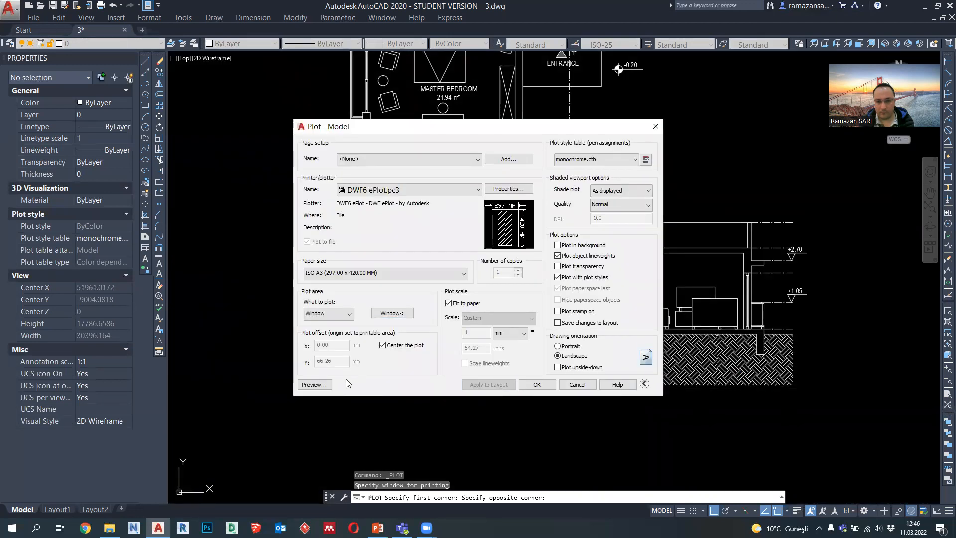
click(324, 386)
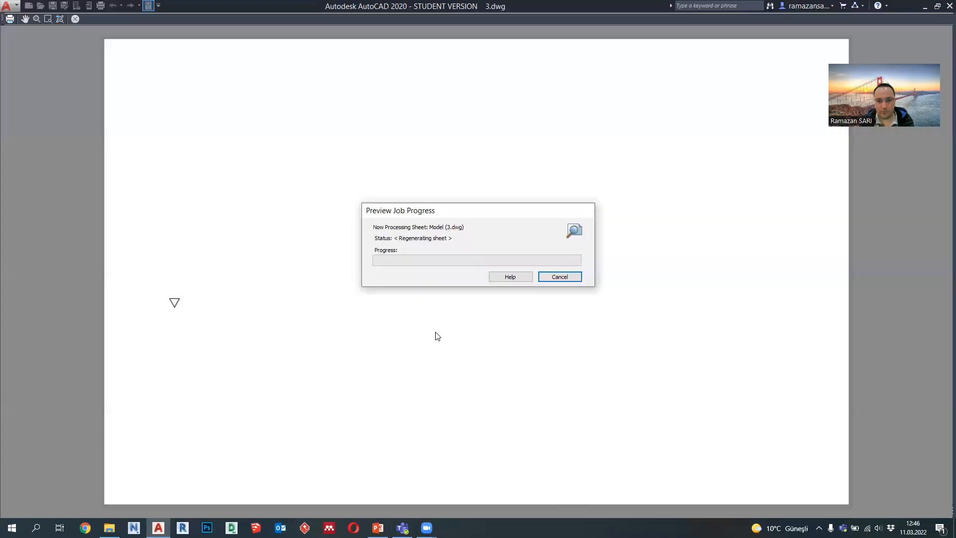
Step: Examine the lineweights of the level marks, openings and furniture across the section in the plot preview, and exit plotting
scroll(269, 229, up, 4)
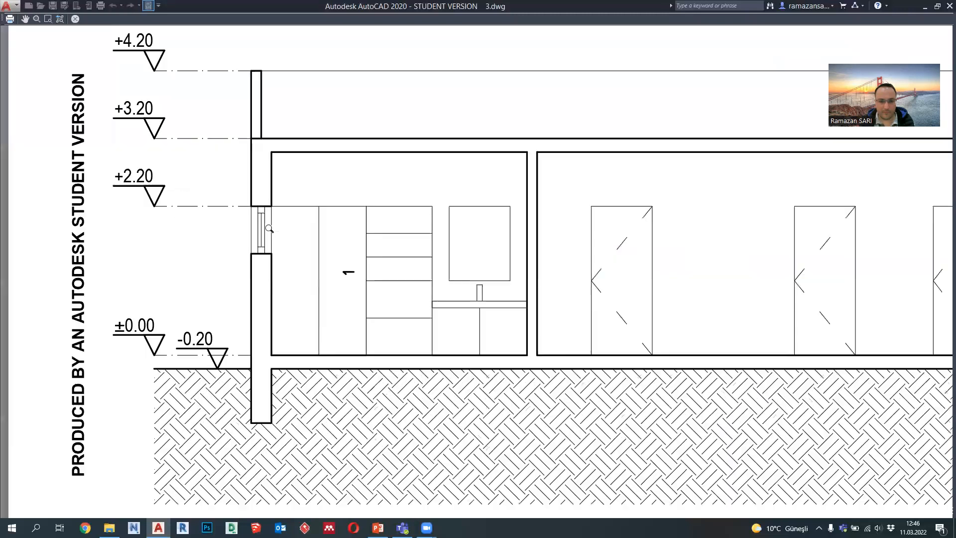
middle_drag(268, 229, 280, 264)
middle_drag(422, 248, 412, 256)
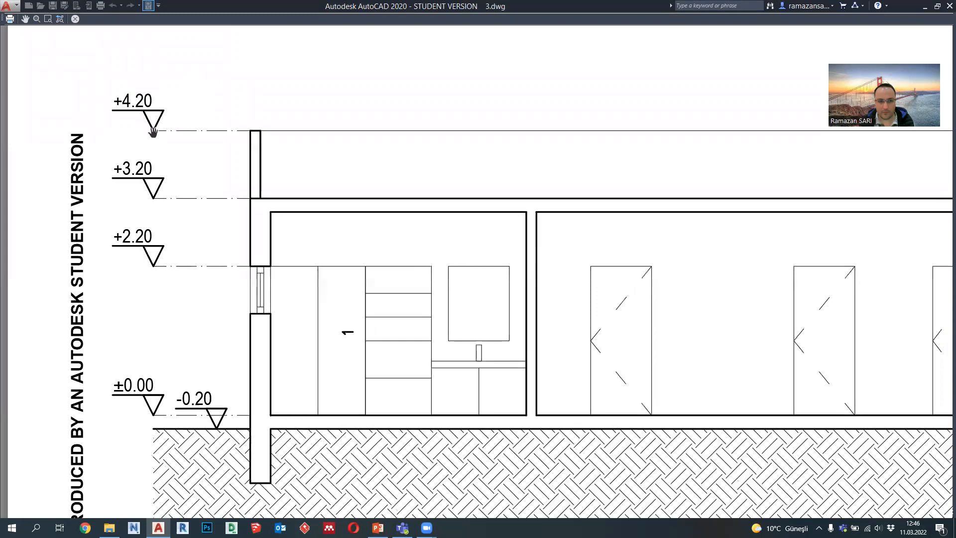
scroll(152, 131, down, 2)
scroll(150, 124, up, 2)
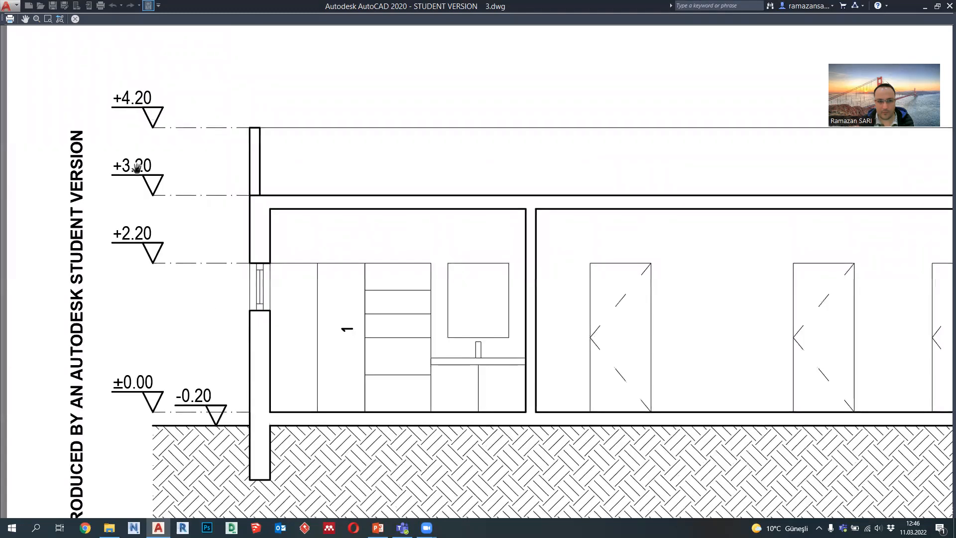
middle_drag(548, 206, 219, 227)
middle_drag(659, 261, 311, 254)
scroll(468, 390, up, 2)
scroll(546, 371, down, 2)
scroll(548, 364, down, 2)
key(Escape)
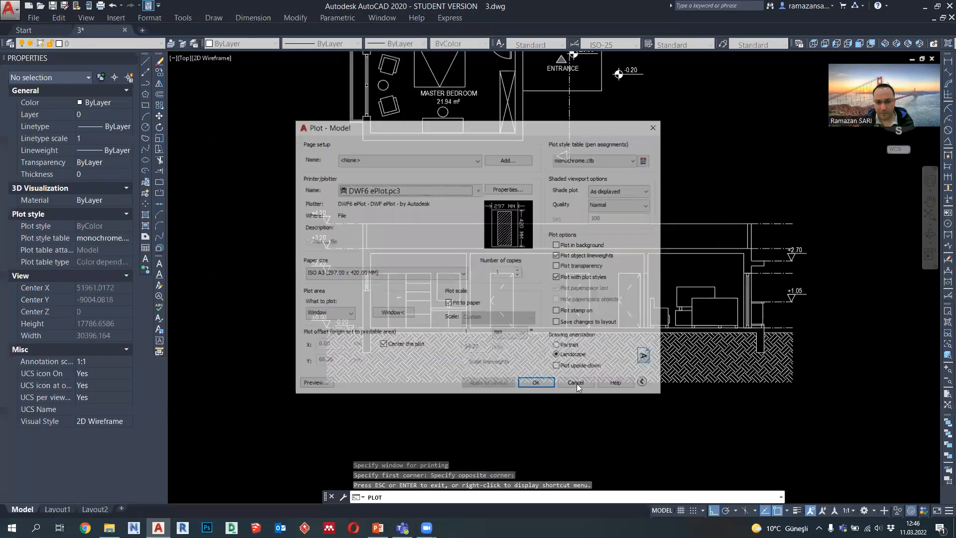
click(577, 383)
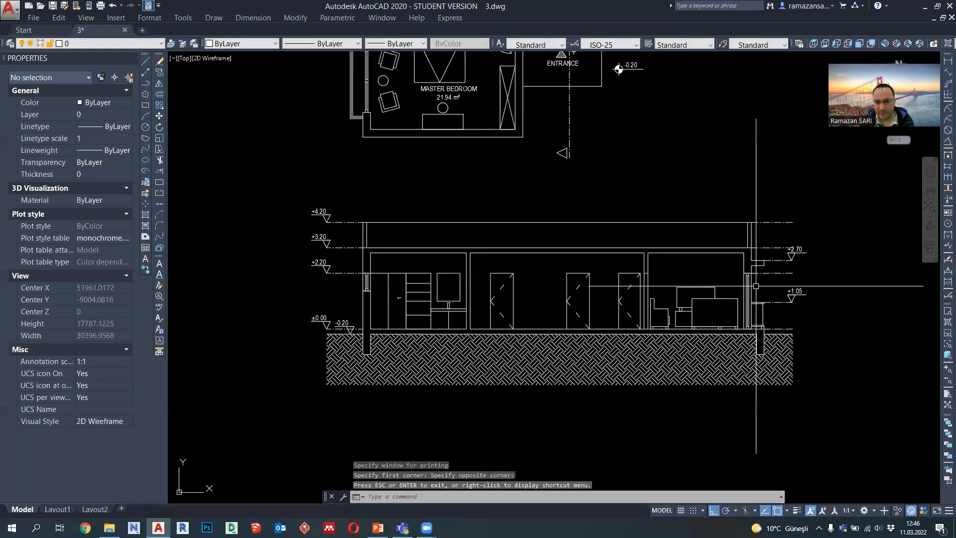
Step: Assign a 0.05 mm lineweight to the outline polyline of the balcony-side opening in the living room wall
click(746, 290)
click(398, 43)
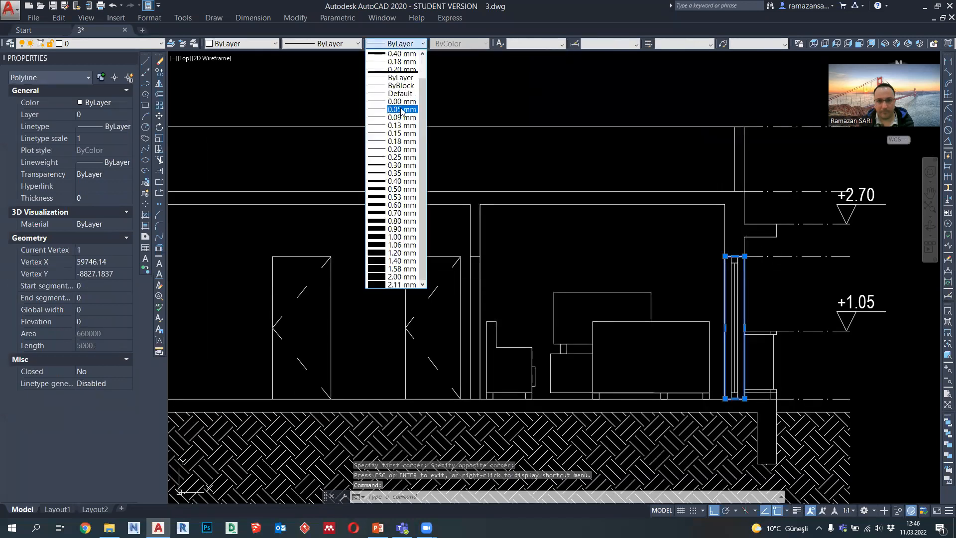
click(403, 112)
key(Escape)
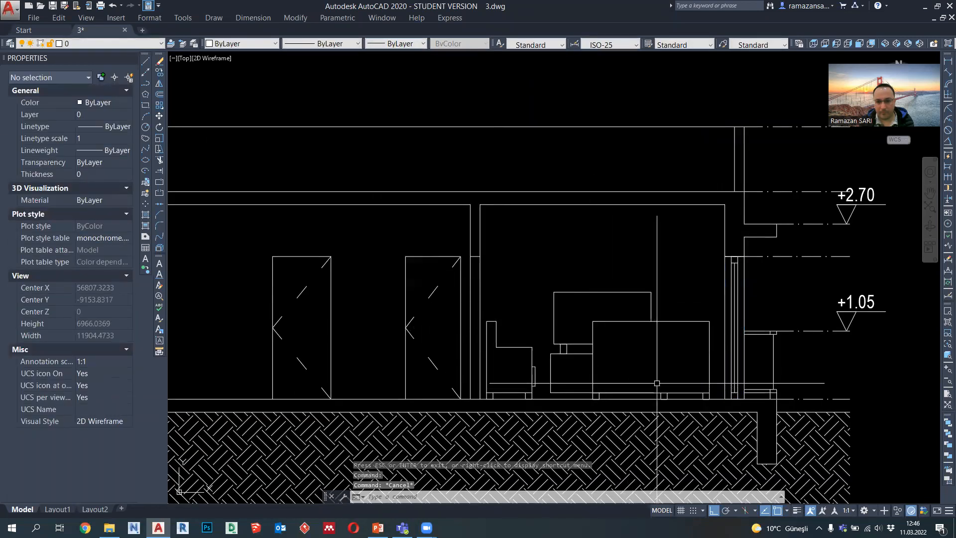
Step: Assign a 0.09 mm lineweight to the living room furniture polylines in the section
click(713, 401)
click(513, 285)
scroll(598, 377, up, 2)
click(619, 402)
click(426, 161)
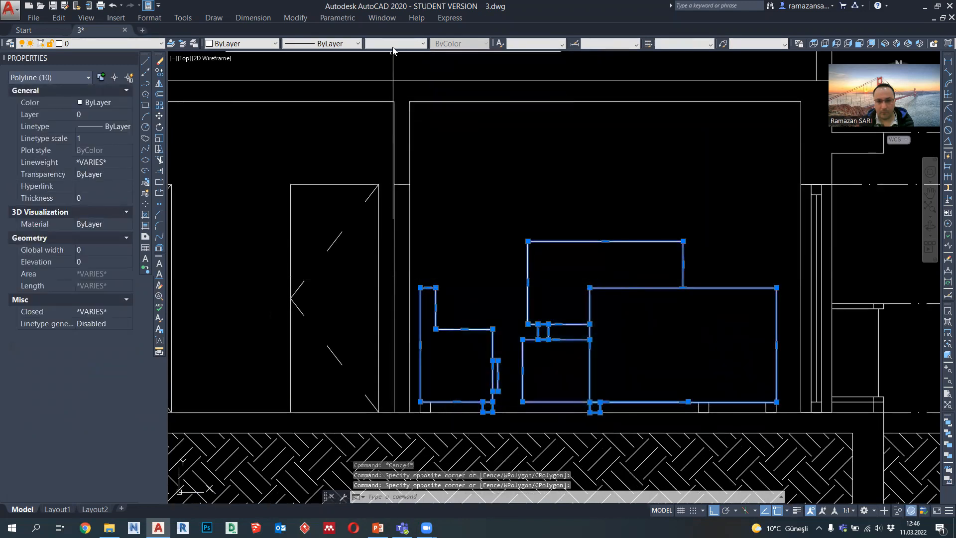
click(393, 45)
click(401, 141)
key(Escape)
click(429, 407)
mouse_move(430, 408)
key(Escape)
Step: Assign a 0.09 mm lineweight to the cabinet, shelf, mirror and washbasin polylines in the room at the section's other end
scroll(732, 388, down, 3)
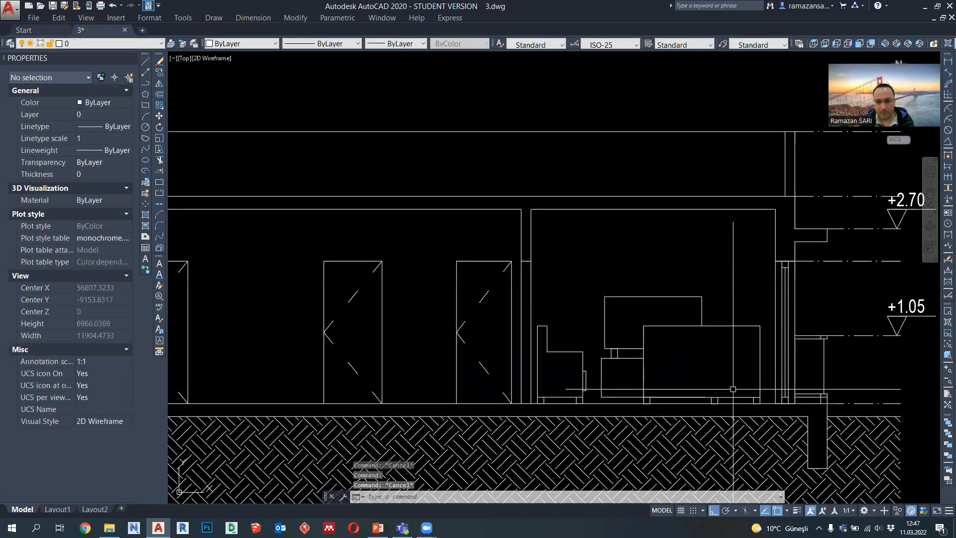
middle_drag(298, 368, 601, 305)
scroll(601, 305, up, 4)
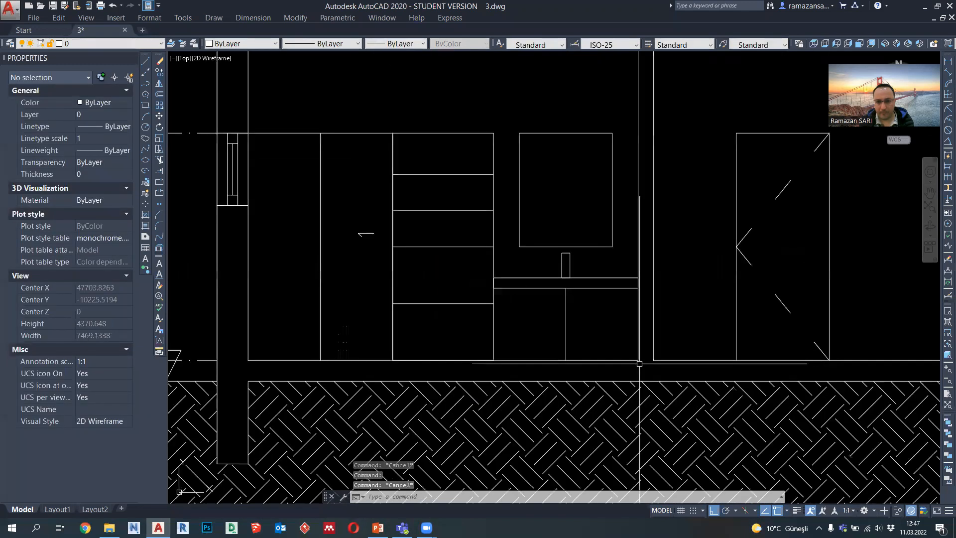
click(626, 352)
scroll(396, 189, down, 2)
click(396, 188)
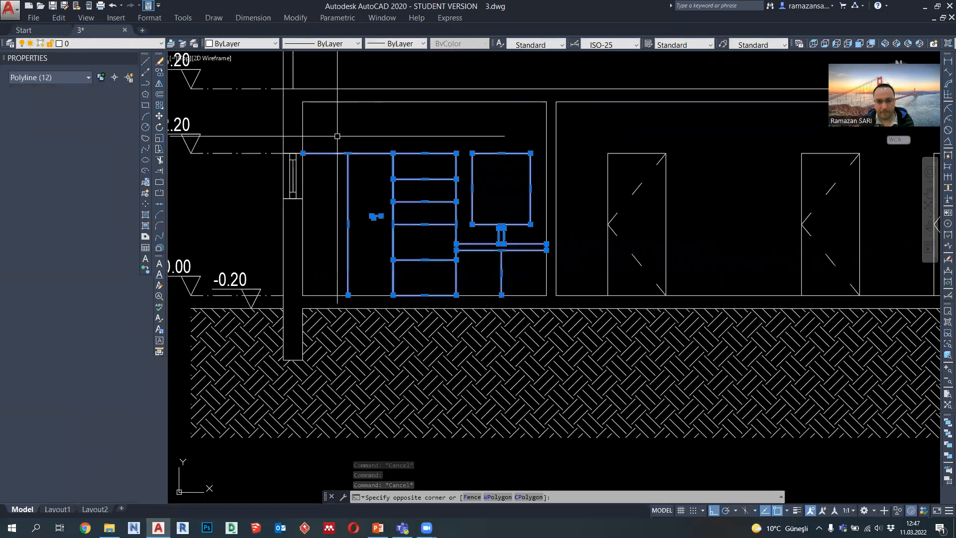
click(379, 45)
click(404, 149)
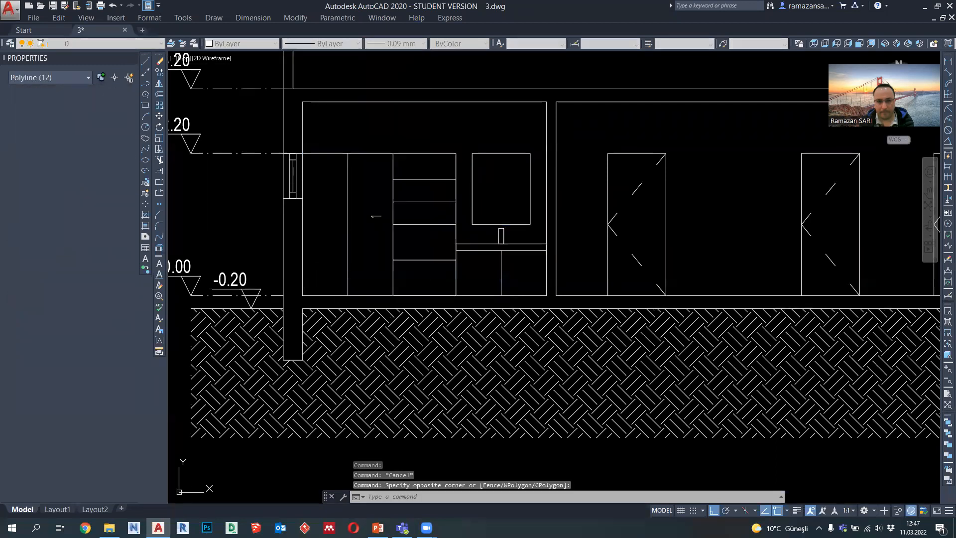
scroll(343, 204, down, 4)
key(Escape)
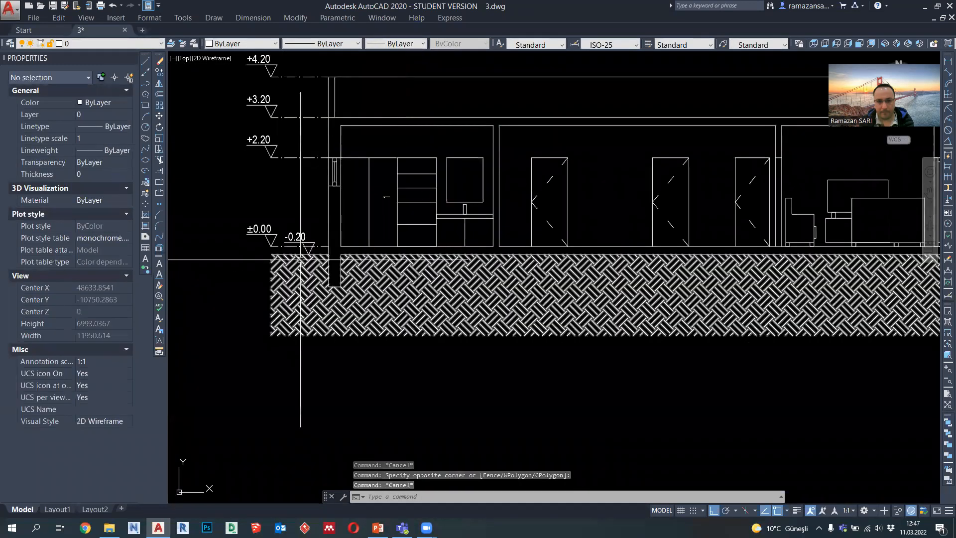
Step: Assign a 0.09 mm lineweight to the level marks from -0.20 to +4.20 and their dash-dot lines
click(323, 252)
middle_drag(281, 179, 312, 235)
click(266, 97)
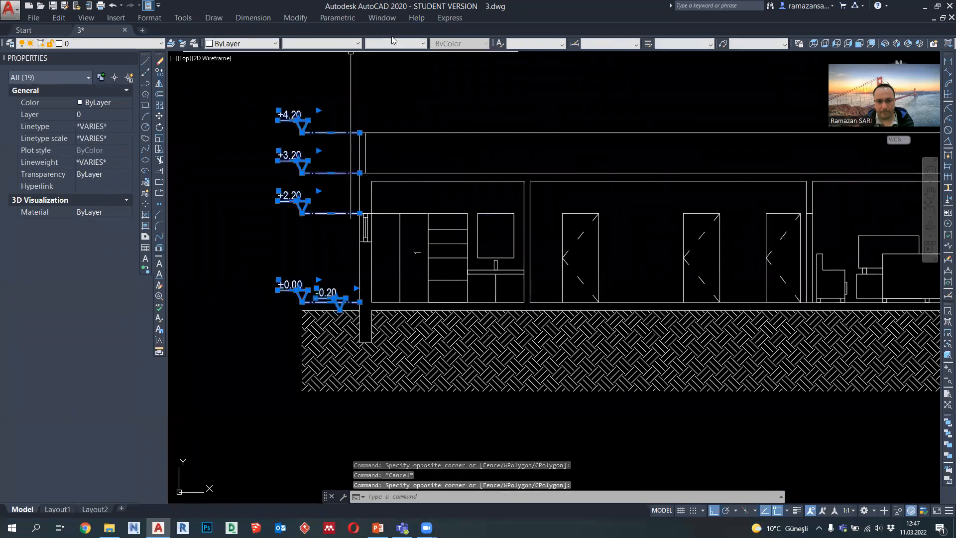
click(393, 43)
click(402, 141)
scroll(325, 149, down, 3)
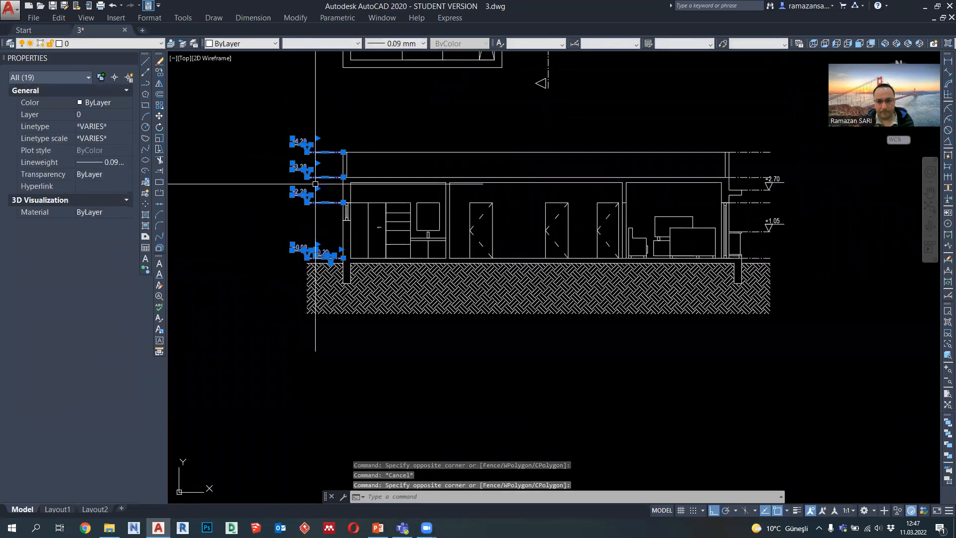
scroll(609, 217, up, 3)
key(Escape)
Step: Assign a 0.09 mm lineweight to the balcony-side level lines and the +2.70 and +1.05 marks
scroll(602, 234, up, 2)
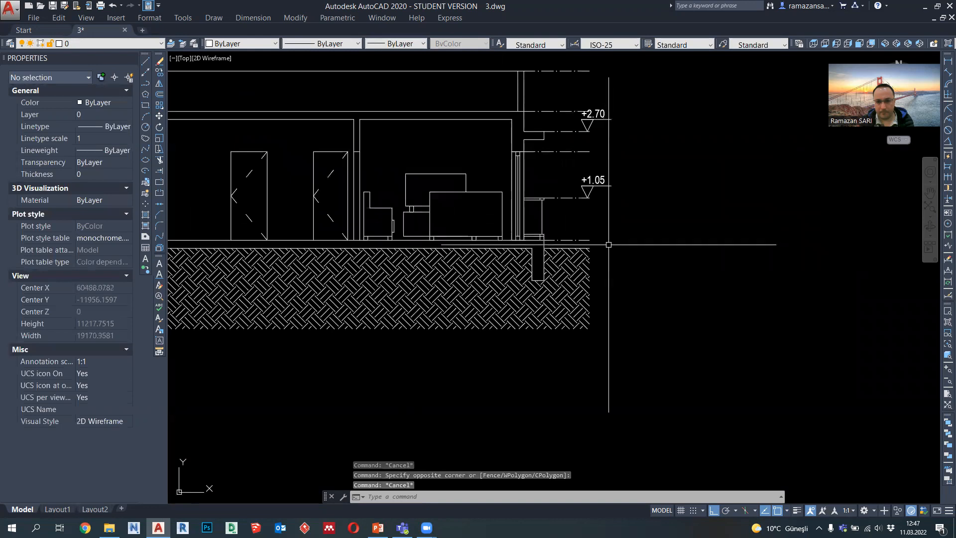
click(615, 243)
middle_drag(593, 154, 588, 194)
click(547, 91)
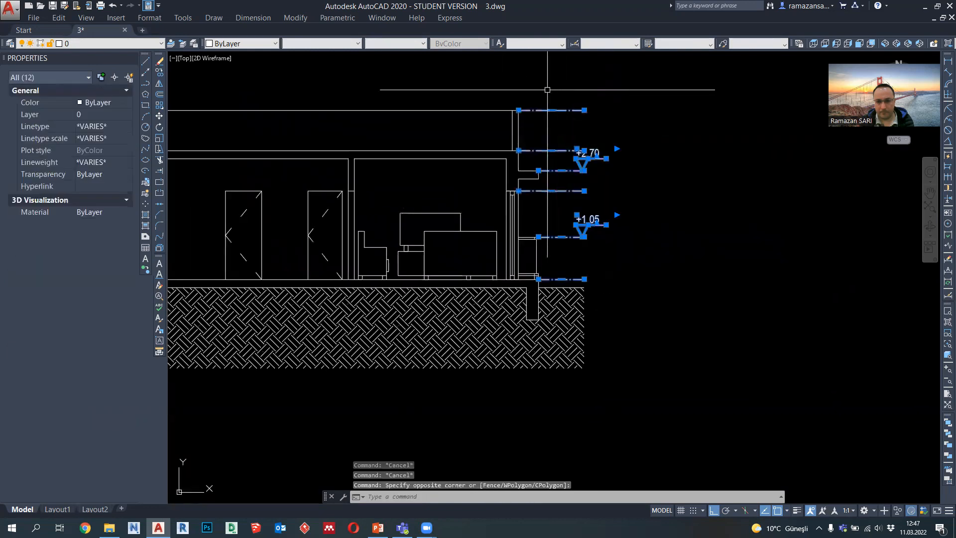
click(389, 44)
click(399, 145)
key(Escape)
Step: Preview the section plot again, check the lineweights from end to end, and exit without plotting
middle_drag(357, 196, 586, 220)
click(100, 5)
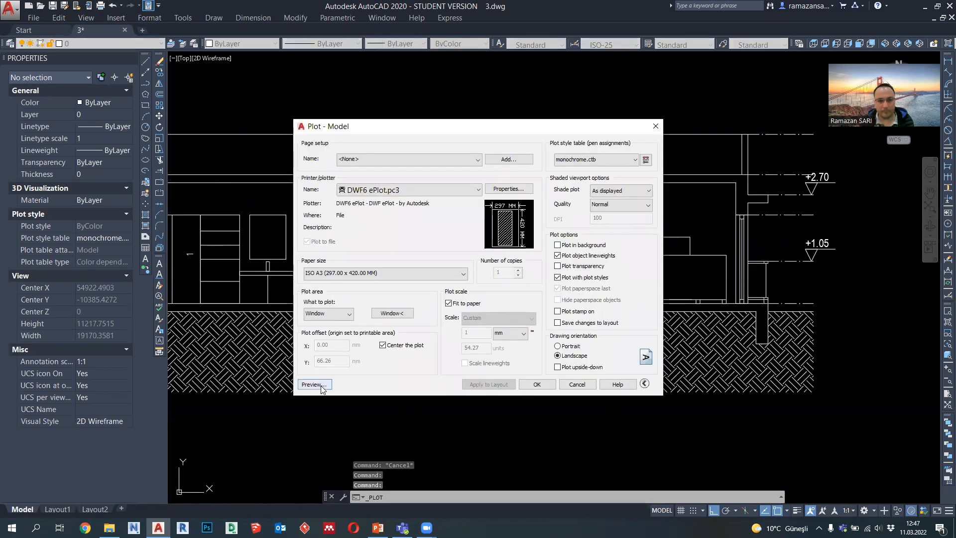
click(314, 384)
scroll(174, 263, up, 6)
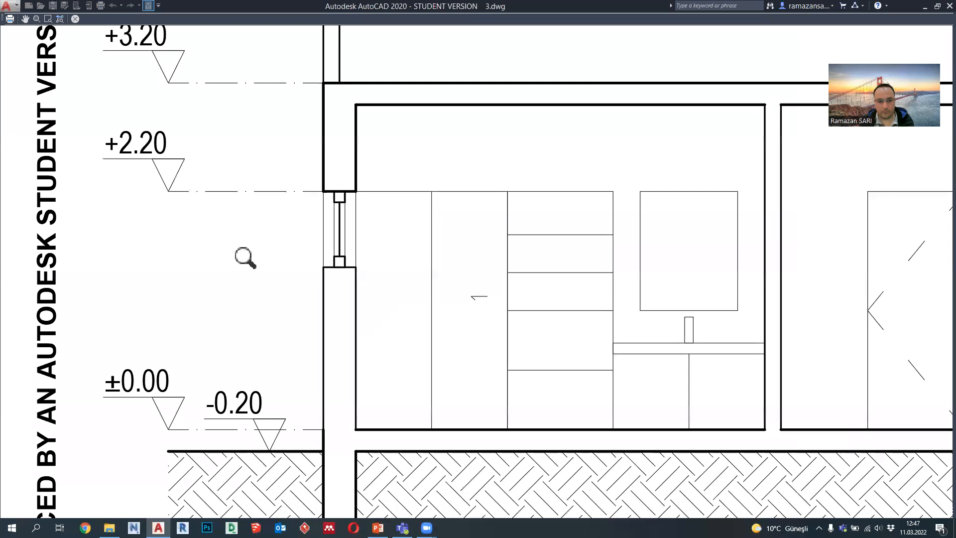
scroll(251, 262, down, 2)
middle_drag(388, 252, 307, 251)
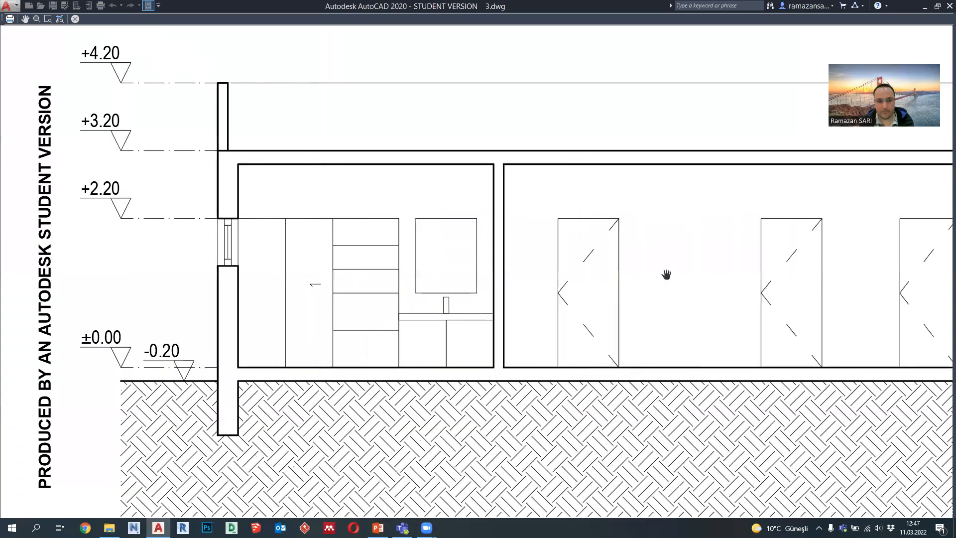
middle_drag(649, 275, 461, 277)
middle_drag(783, 281, 470, 283)
middle_drag(721, 286, 711, 335)
scroll(742, 196, up, 5)
scroll(742, 197, down, 4)
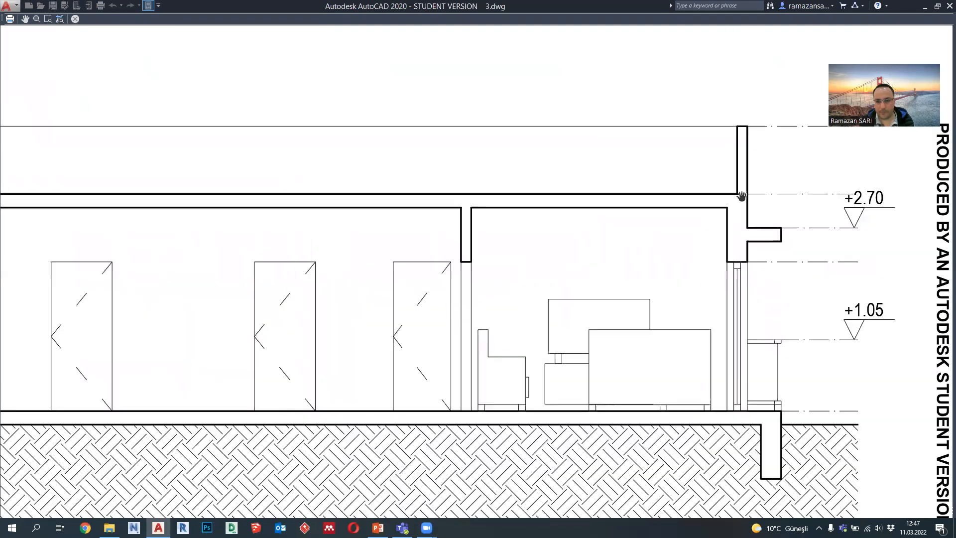
scroll(742, 196, down, 3)
middle_drag(636, 209, 667, 212)
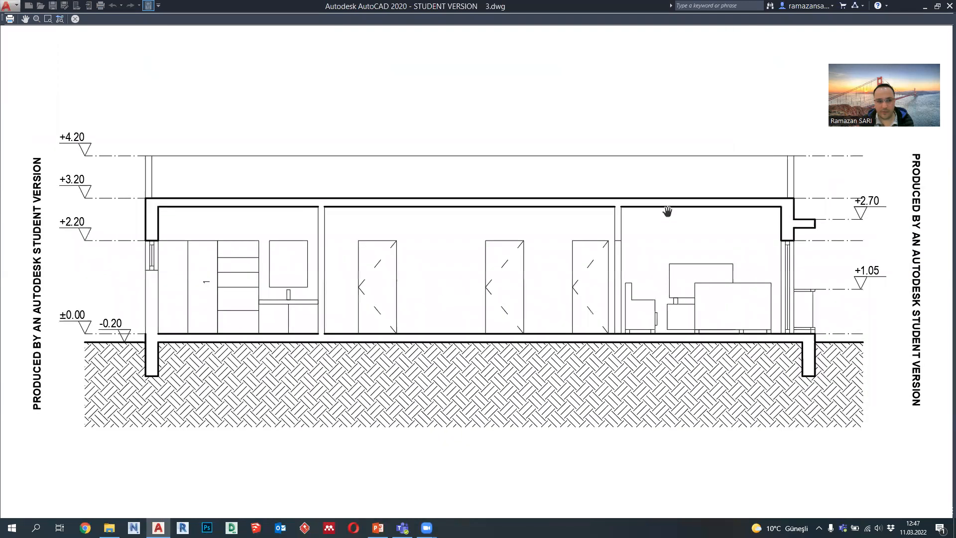
scroll(165, 189, up, 2)
key(Escape)
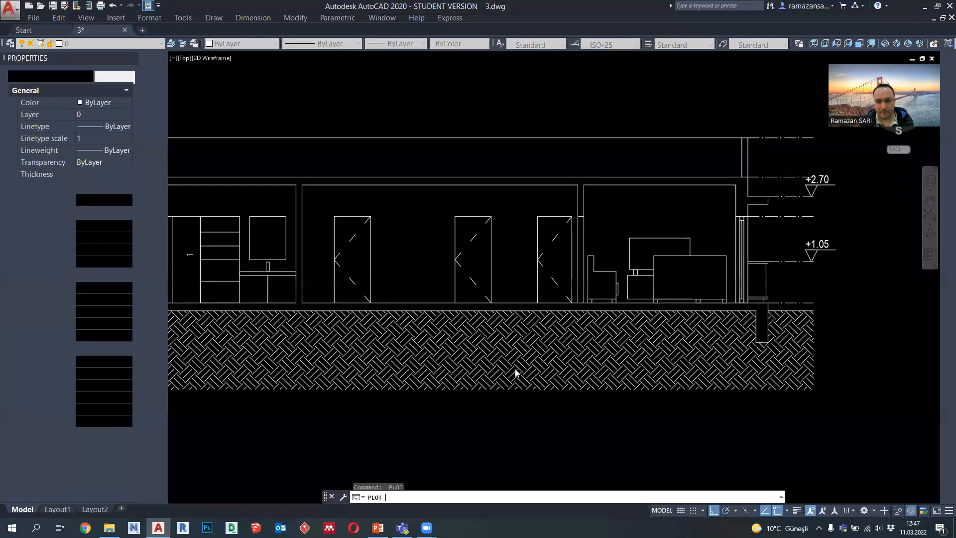
key(Escape)
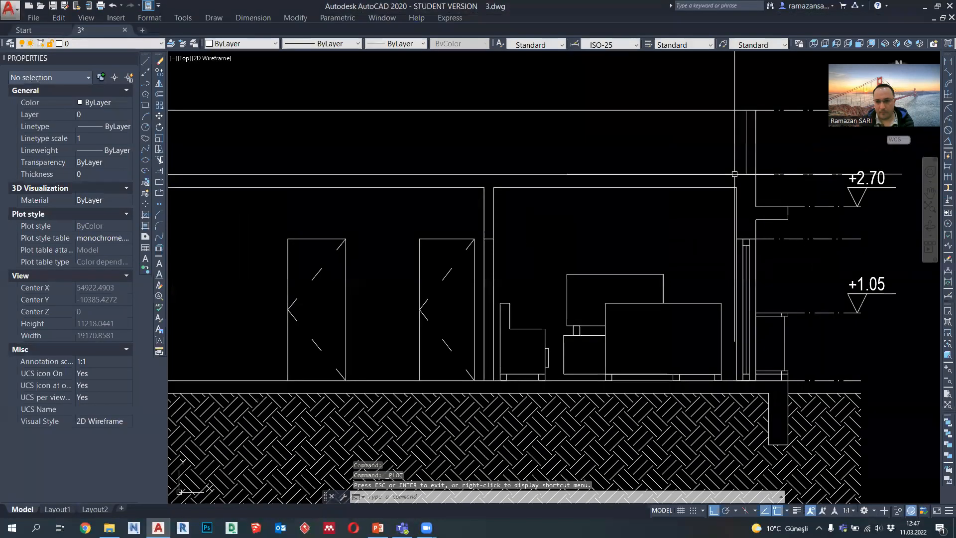
Step: Trim the slab's top line where it crosses the outer walls at both ends of the section, using all objects as cutting edges
scroll(734, 174, up, 2)
click(734, 174)
key(Escape)
click(159, 160)
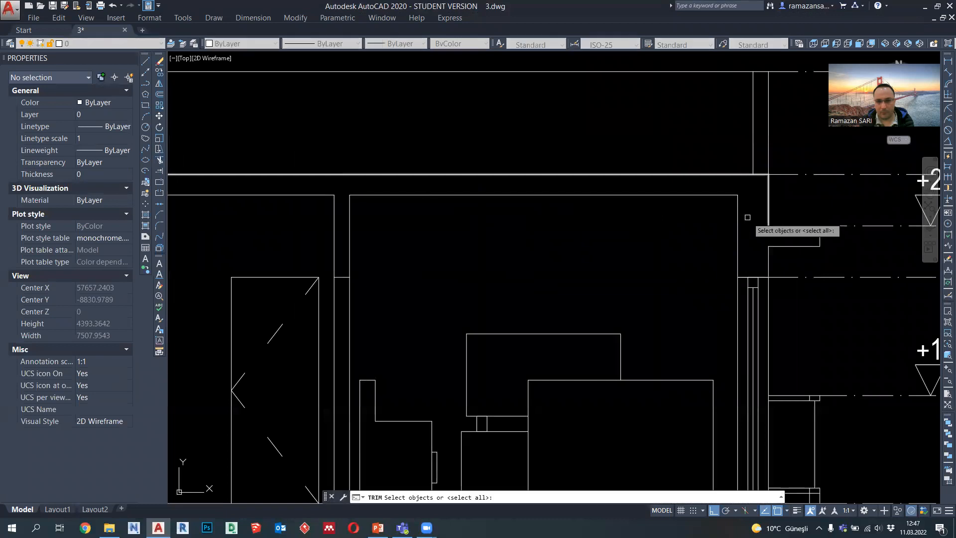
key(Return)
click(768, 176)
scroll(778, 255, down, 4)
middle_drag(329, 267, 686, 270)
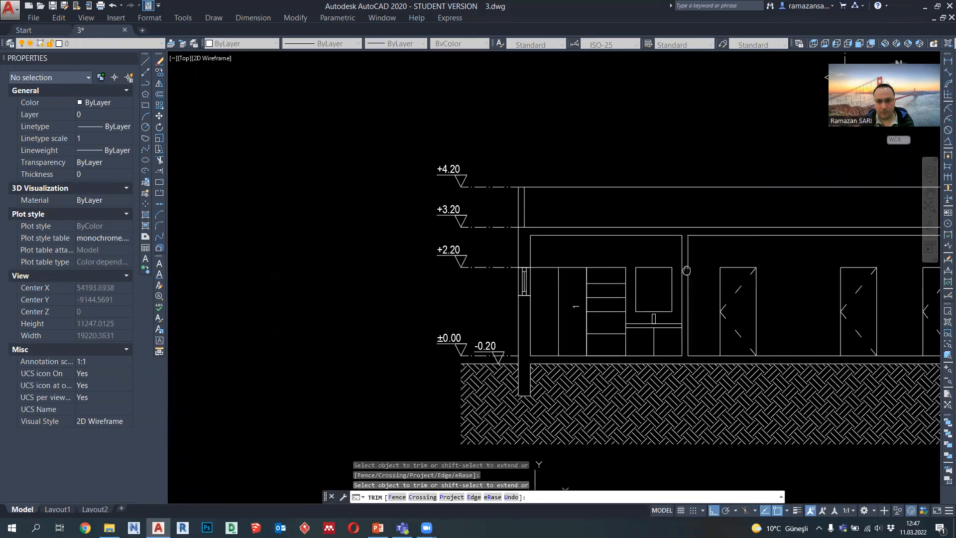
scroll(577, 256, up, 2)
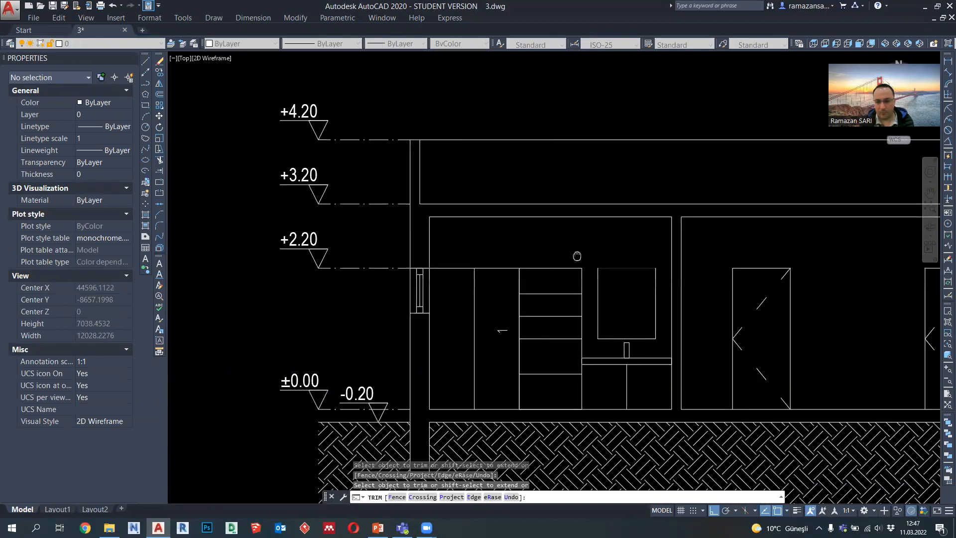
scroll(577, 256, down, 2)
key(Escape)
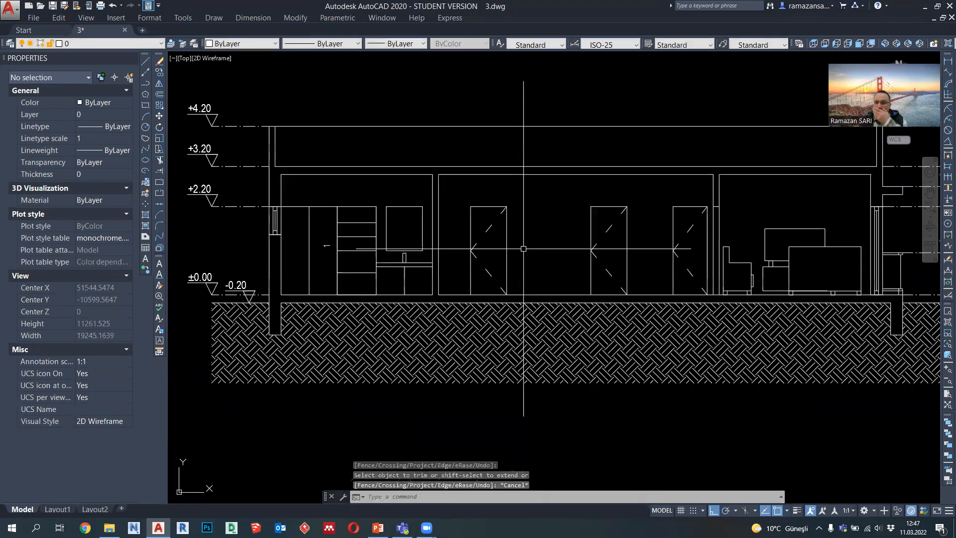
Step: Copy the whole floor plan with its section marks horizontally to the empty area beside the original
mouse_move(562, 283)
middle_down()
mouse_move(527, 267)
mouse_move(506, 300)
middle_up()
scroll(533, 272, down, 1)
middle_drag(472, 248, 470, 293)
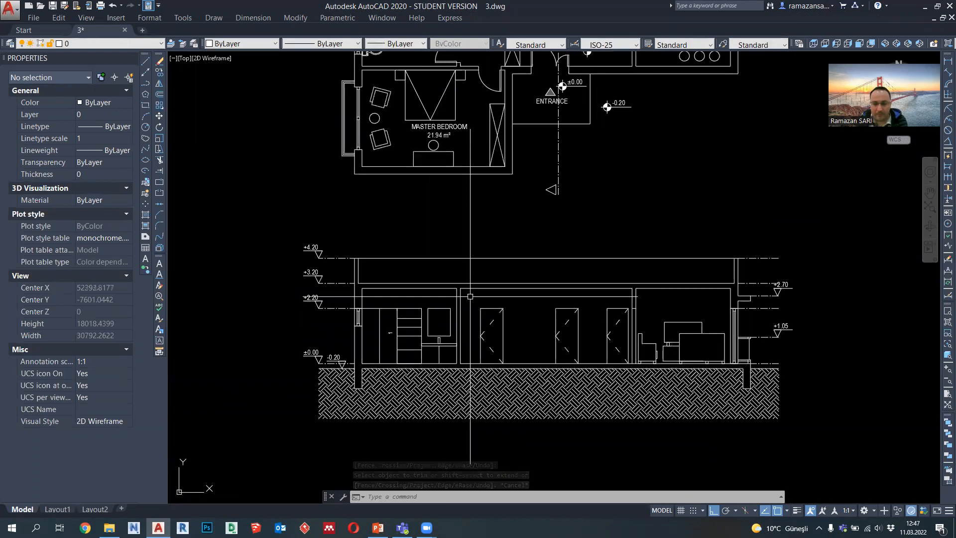
middle_drag(572, 315, 543, 307)
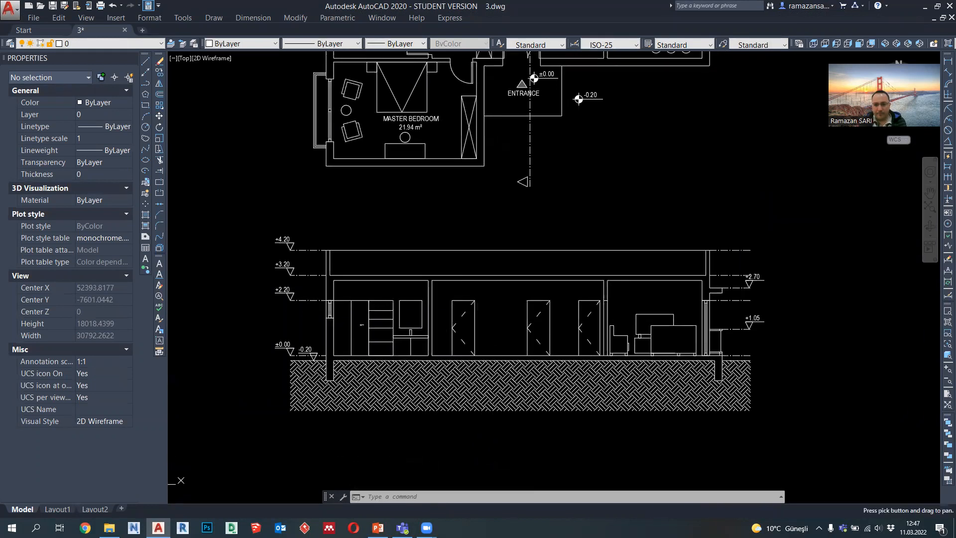
scroll(490, 340, down, 1)
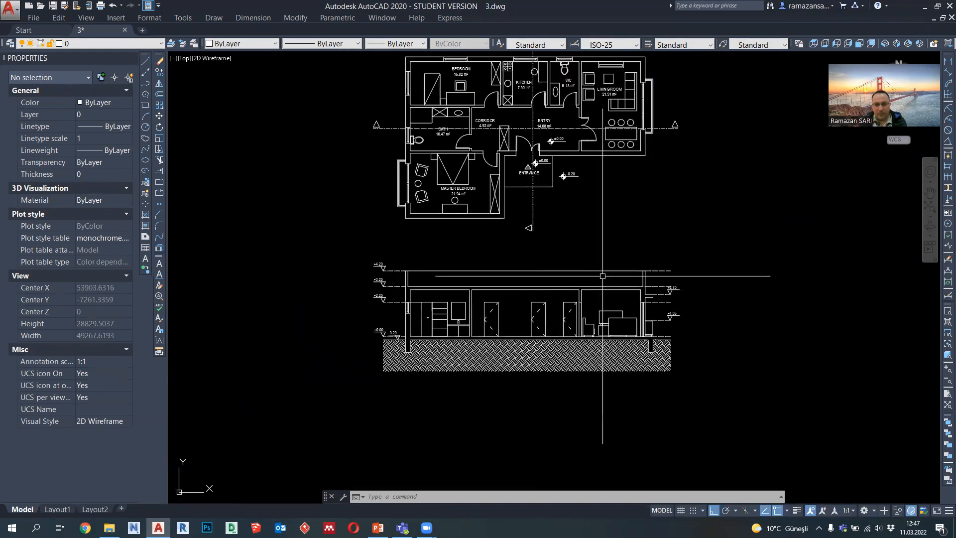
middle_drag(572, 280, 558, 304)
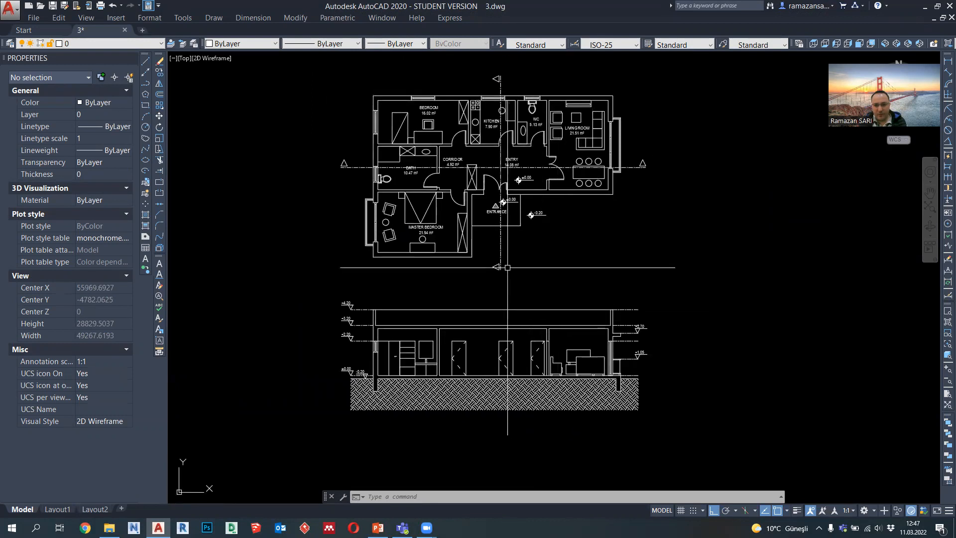
middle_drag(508, 245, 508, 277)
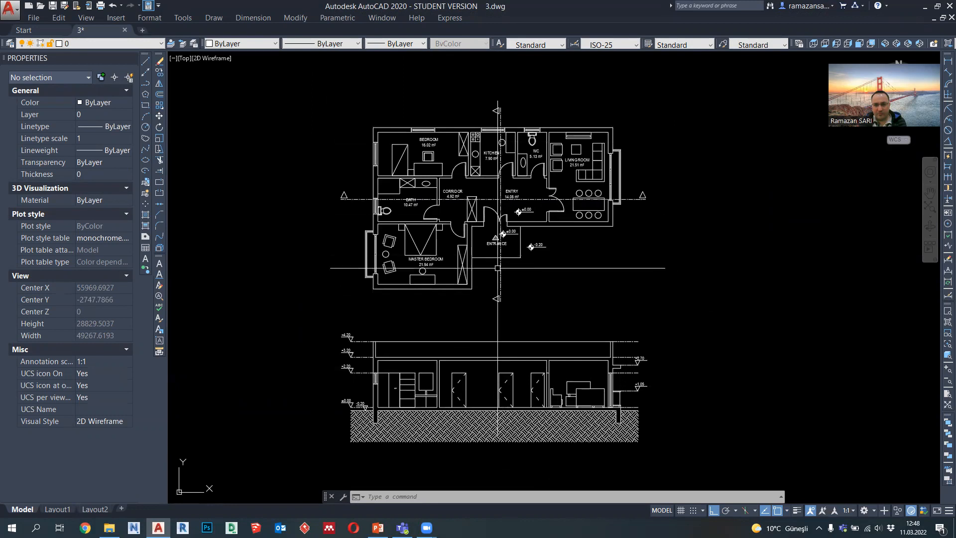
click(688, 304)
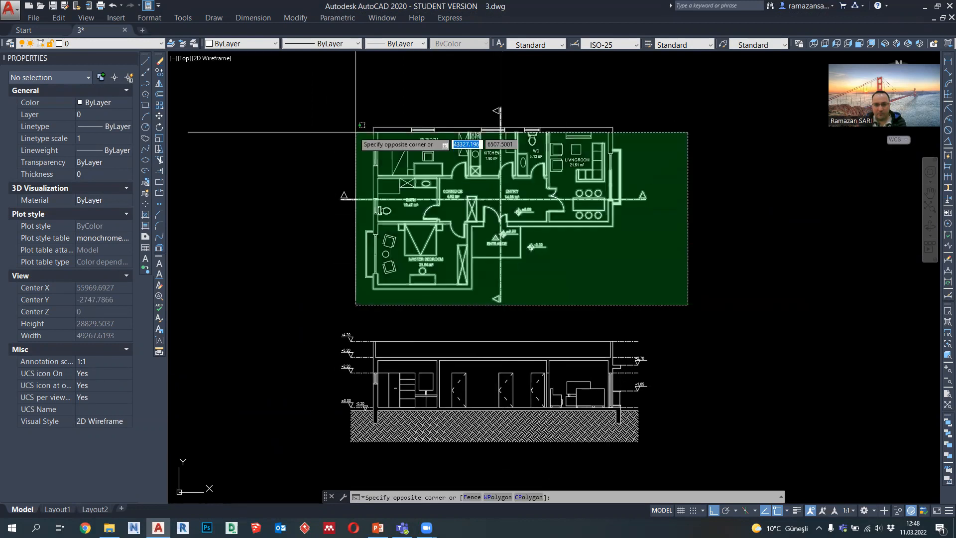
click(300, 77)
click(159, 72)
click(500, 199)
scroll(500, 199, down, 5)
click(693, 209)
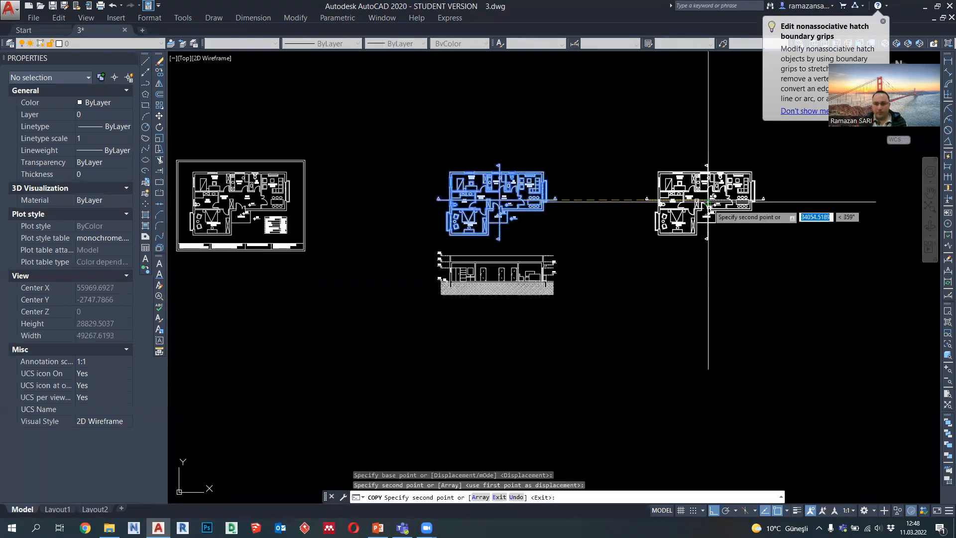
key(Escape)
Step: Rotate the copied floor plan 90° clockwise about the crossing point of its two section lines
scroll(722, 256, down, 1)
middle_drag(723, 256, 722, 257)
click(750, 293)
click(557, 168)
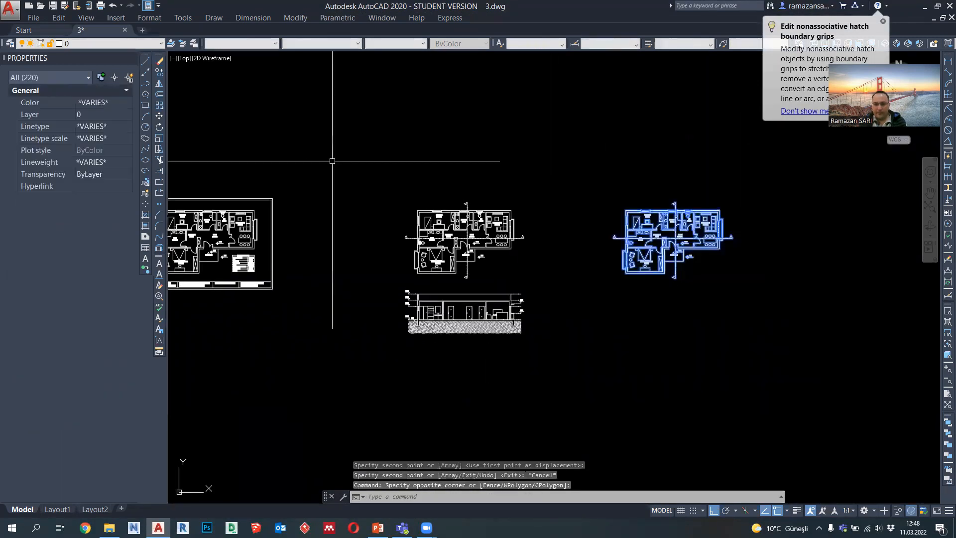
click(160, 126)
scroll(687, 241, up, 4)
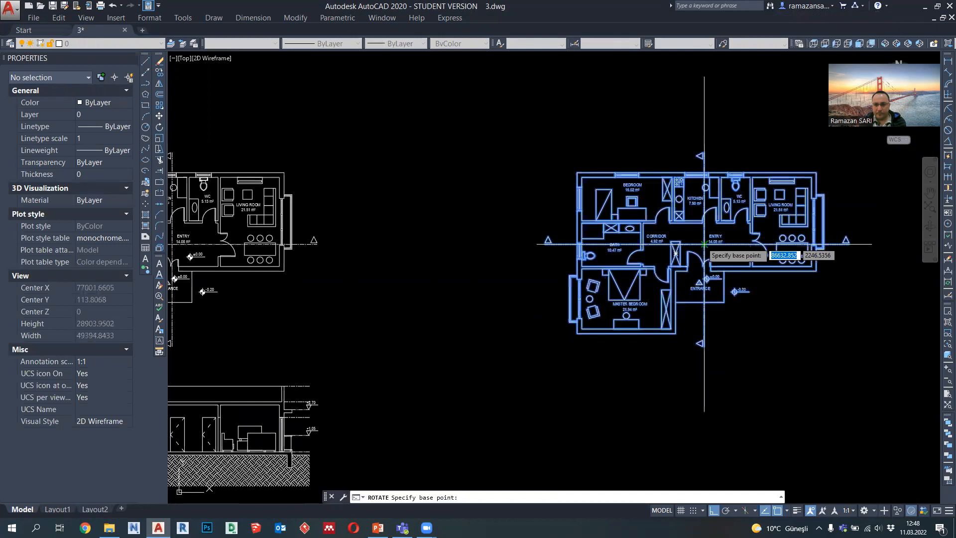
click(704, 244)
click(670, 394)
Step: Copy the level marks from -0.20 to +4.20 with their dash-dot lines horizontally to the free area near the rotated plan
middle_drag(669, 394, 576, 297)
scroll(567, 294, down, 1)
middle_drag(518, 322, 581, 298)
scroll(256, 329, up, 1)
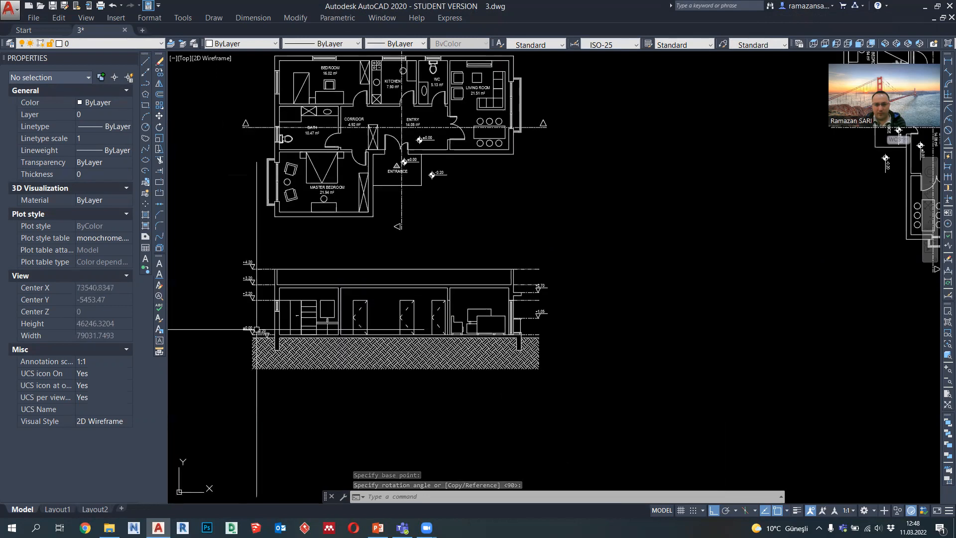
scroll(257, 329, up, 5)
click(264, 343)
scroll(264, 344, down, 2)
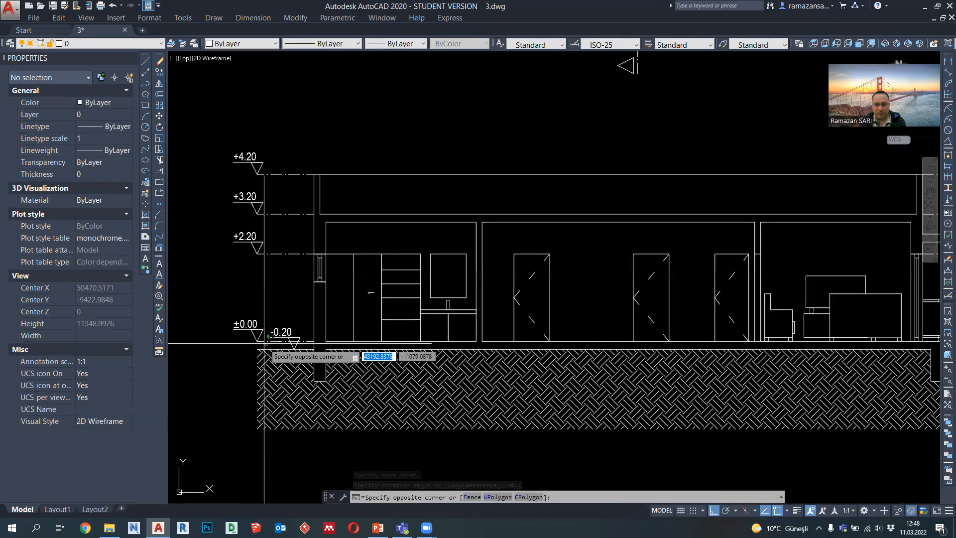
click(270, 336)
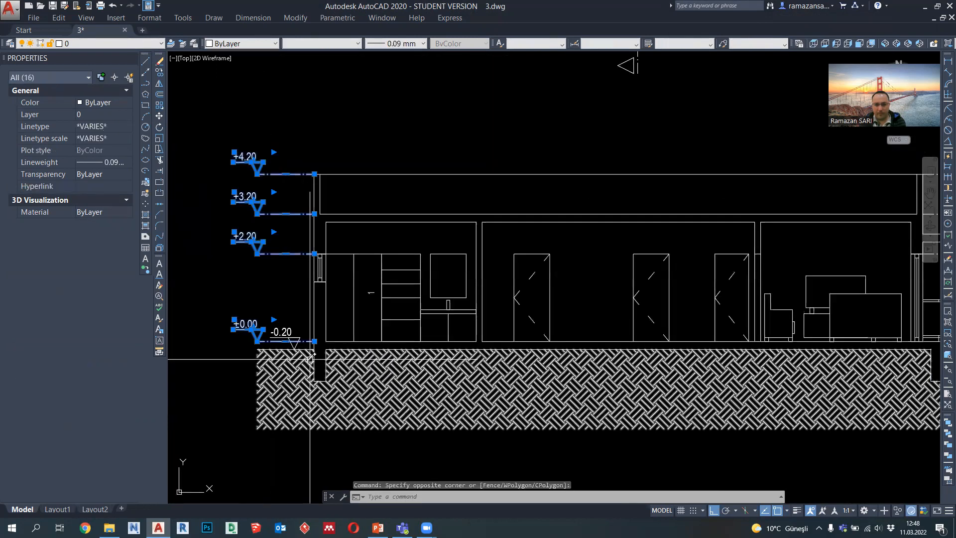
scroll(310, 359, up, 2)
click(284, 319)
click(258, 296)
scroll(293, 297, down, 2)
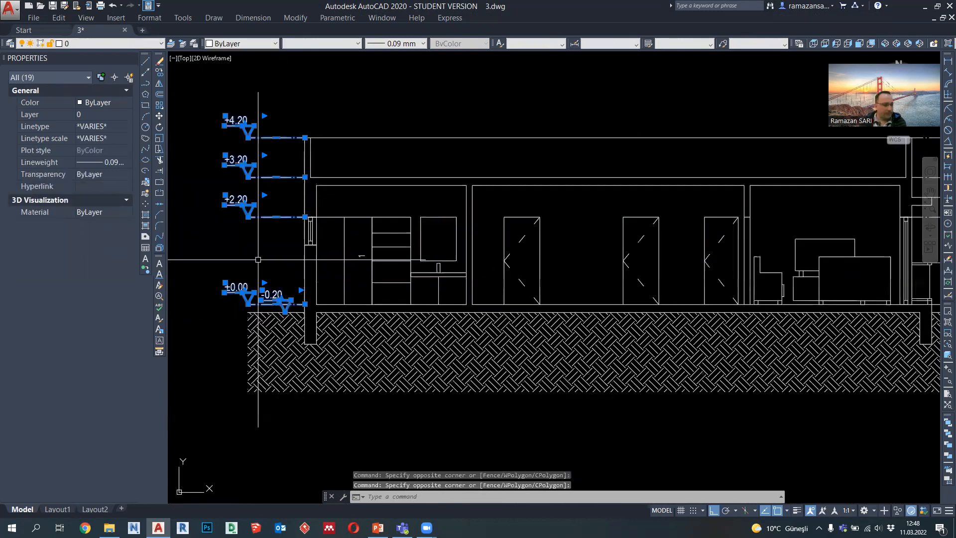
click(160, 72)
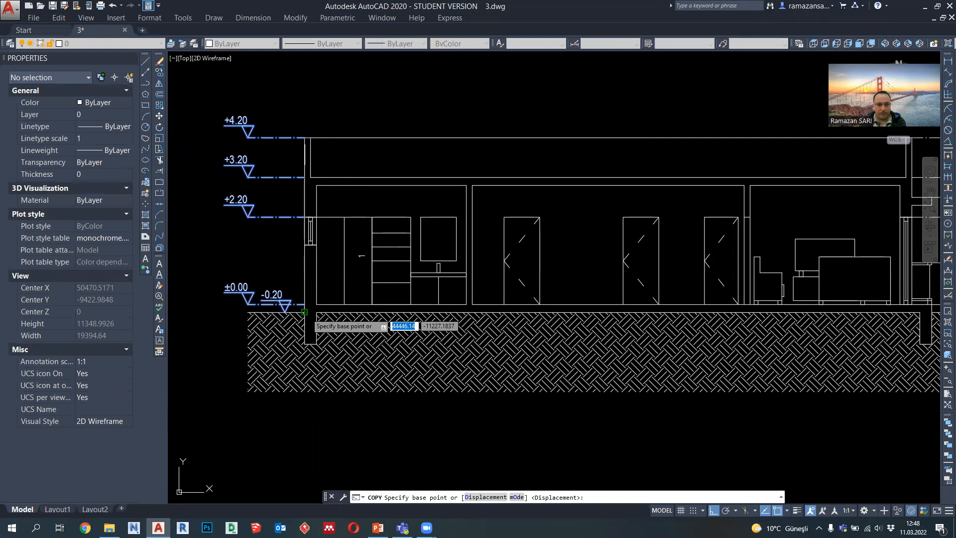
click(305, 313)
scroll(388, 319, down, 3)
scroll(595, 314, up, 1)
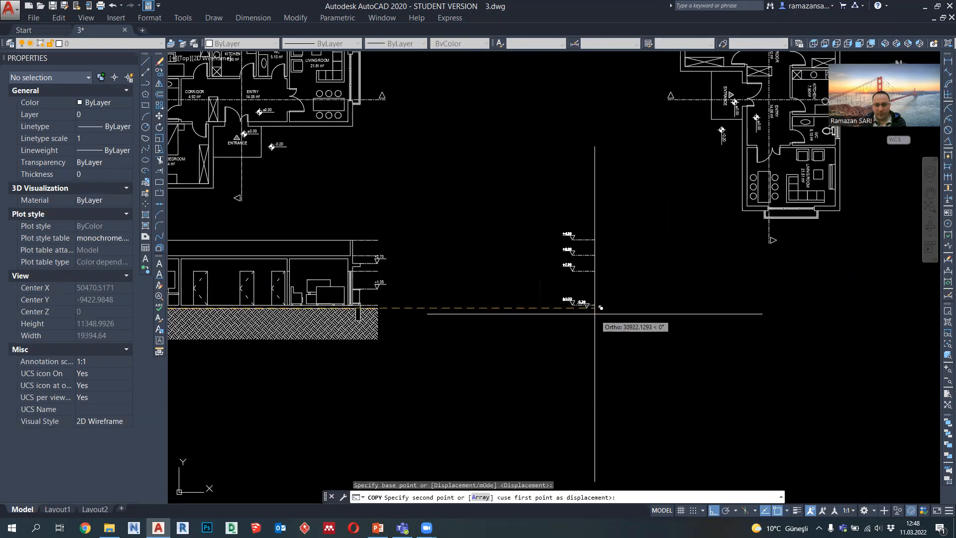
key(Escape)
Step: Move the rotated floor plan straight up to leave more room below it
scroll(572, 299, down, 2)
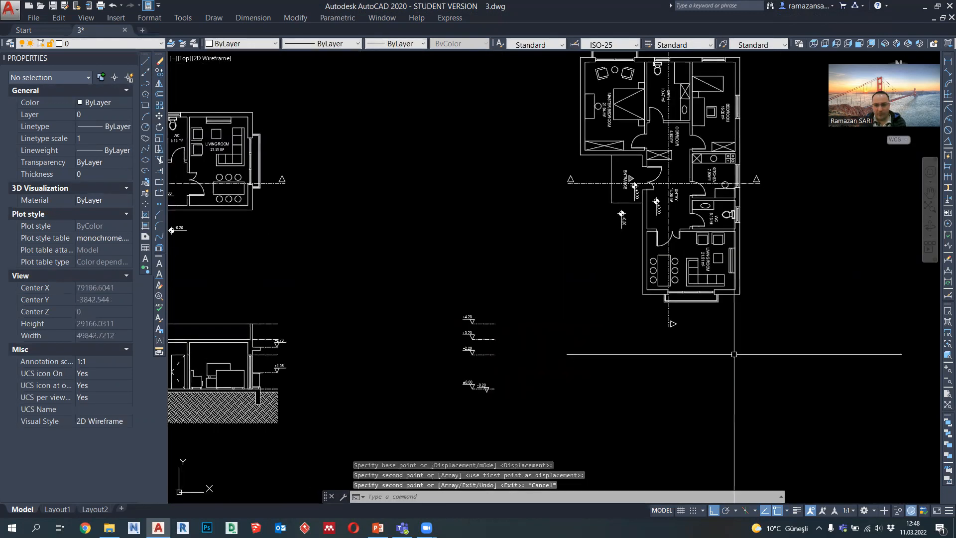
scroll(747, 351, down, 3)
drag(757, 351, 613, 111)
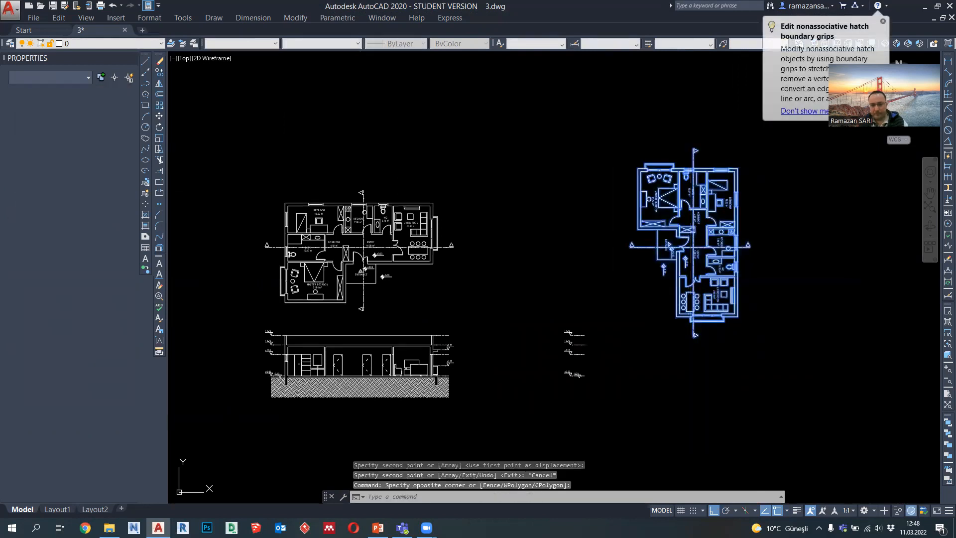
text(m)
key(Return)
click(784, 314)
click(771, 289)
Step: Draw a vertical polyline from the outer edge of the rotated plan's entrance platform down past the copied level marks
middle_drag(740, 355, 626, 299)
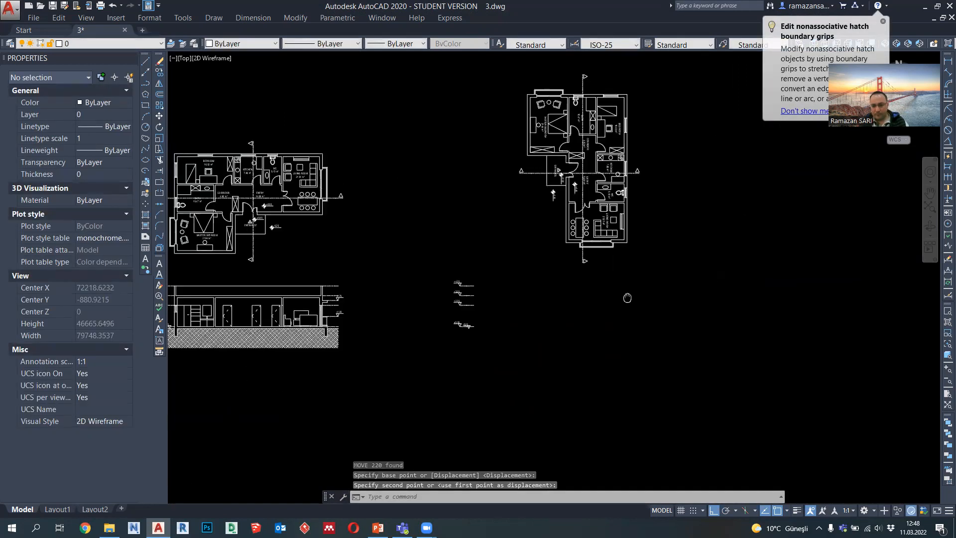
scroll(433, 224, up, 2)
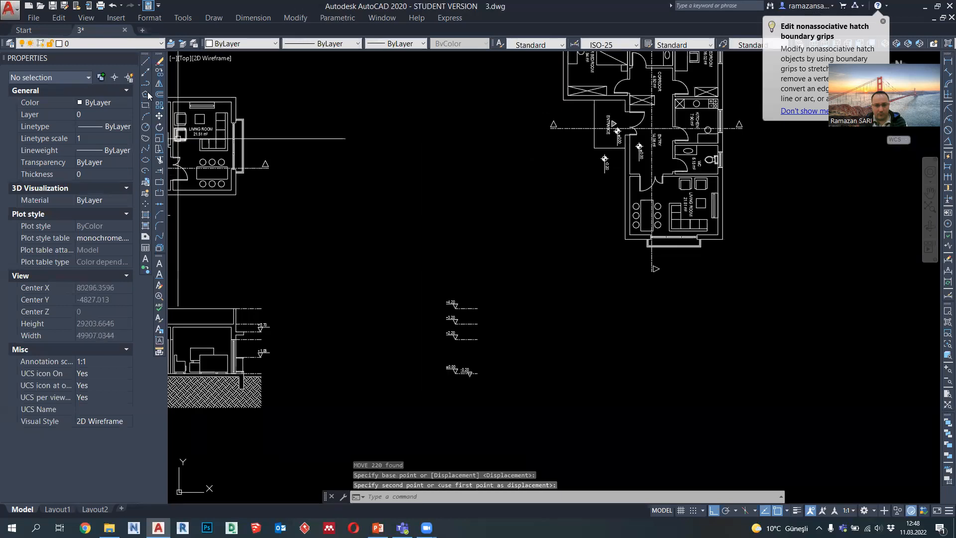
text(pl)
key(Return)
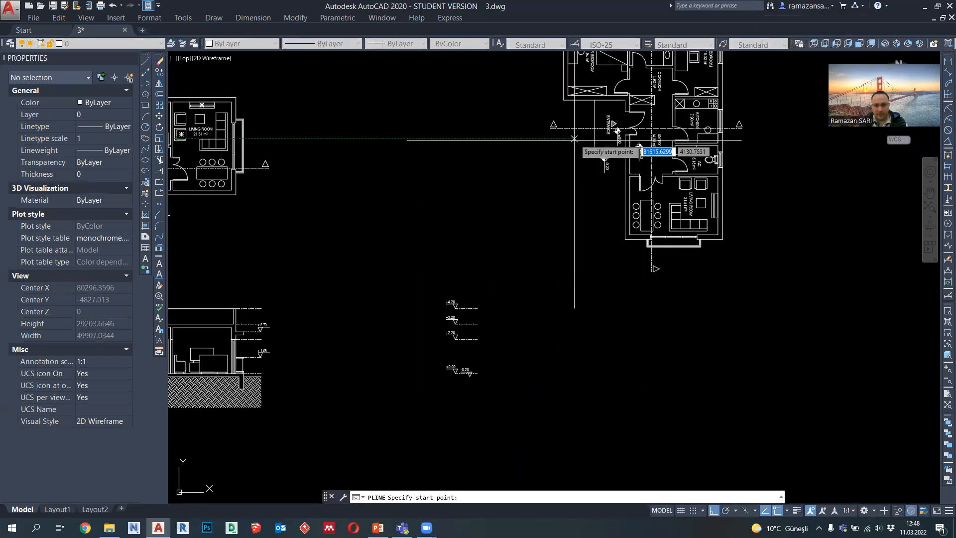
scroll(563, 99, up, 4)
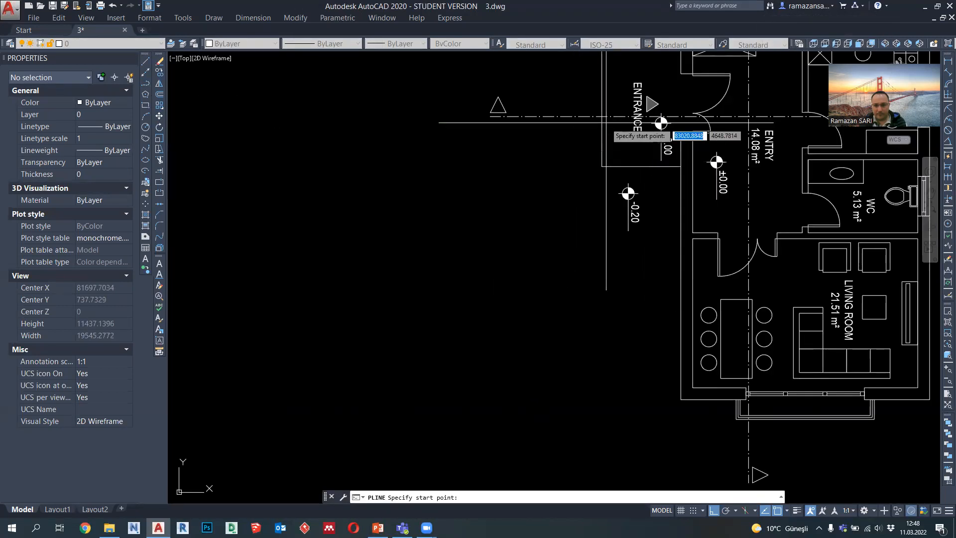
click(594, 128)
scroll(595, 129, down, 4)
click(608, 411)
key(Return)
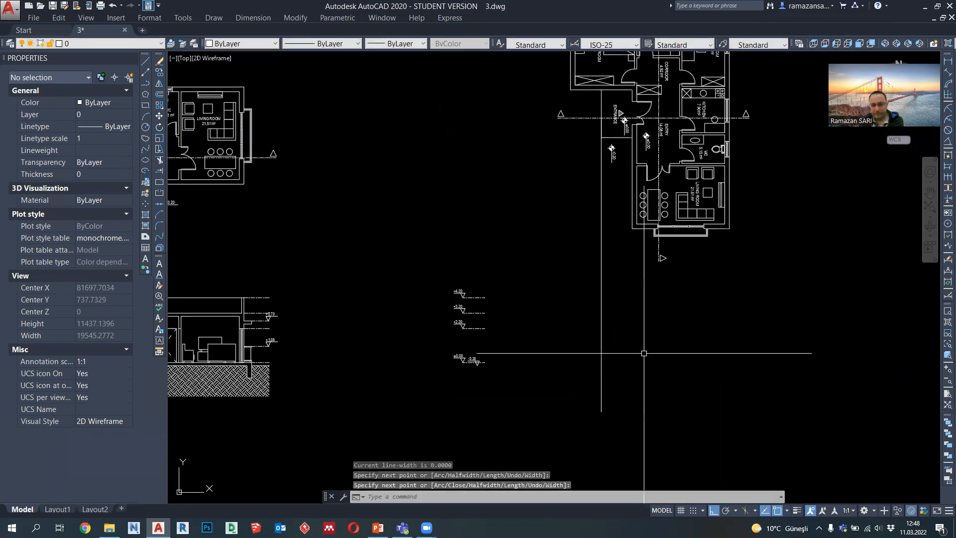
Step: Copy the vertical guide line to the master bedroom's outer face and both faces of the entrance, kitchen-side and far exterior walls
click(640, 347)
click(586, 324)
text(co)
key(Return)
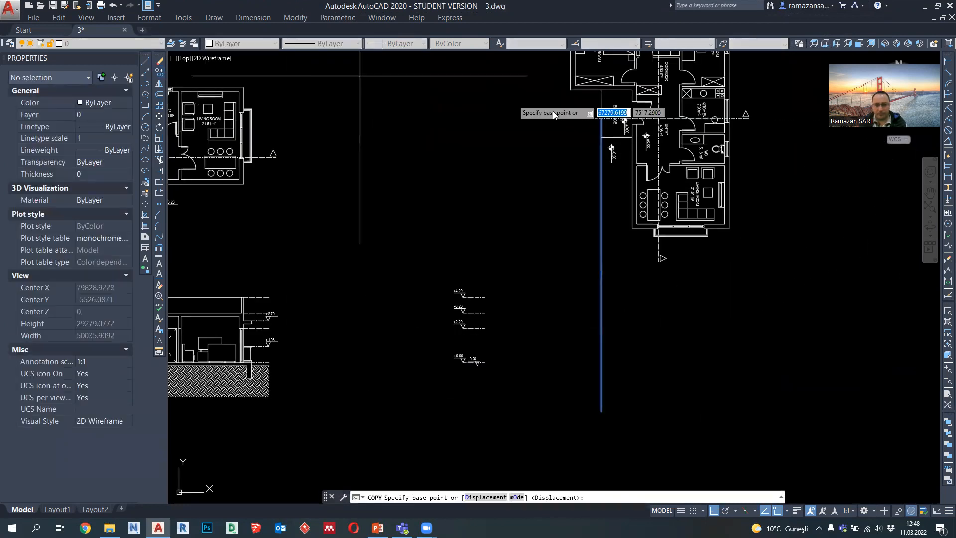
scroll(558, 114, up, 2)
click(624, 120)
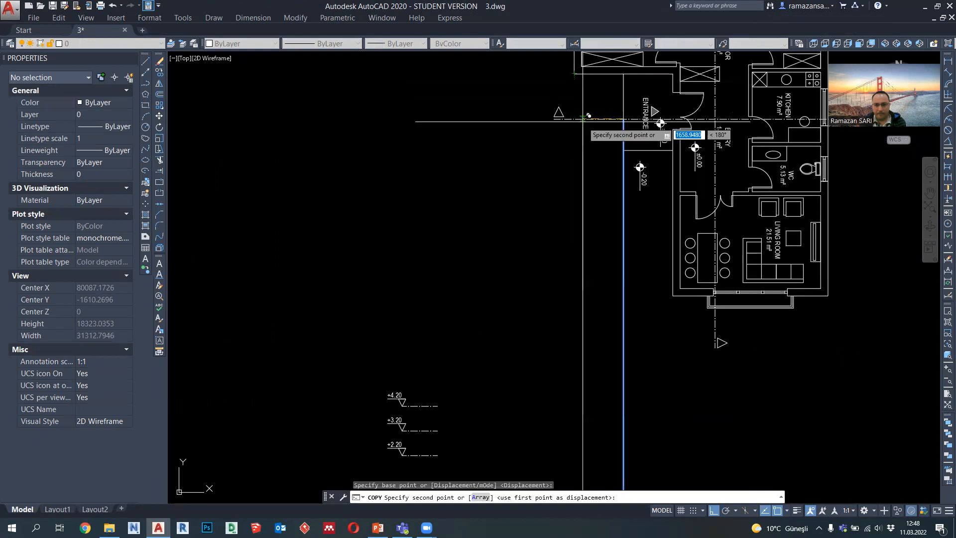
scroll(671, 126, up, 4)
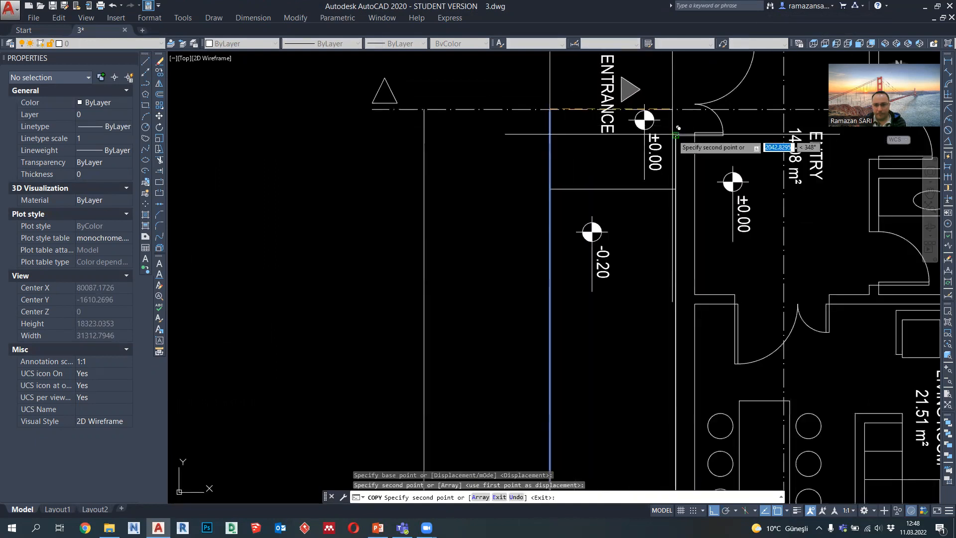
click(696, 132)
middle_drag(848, 118, 593, 158)
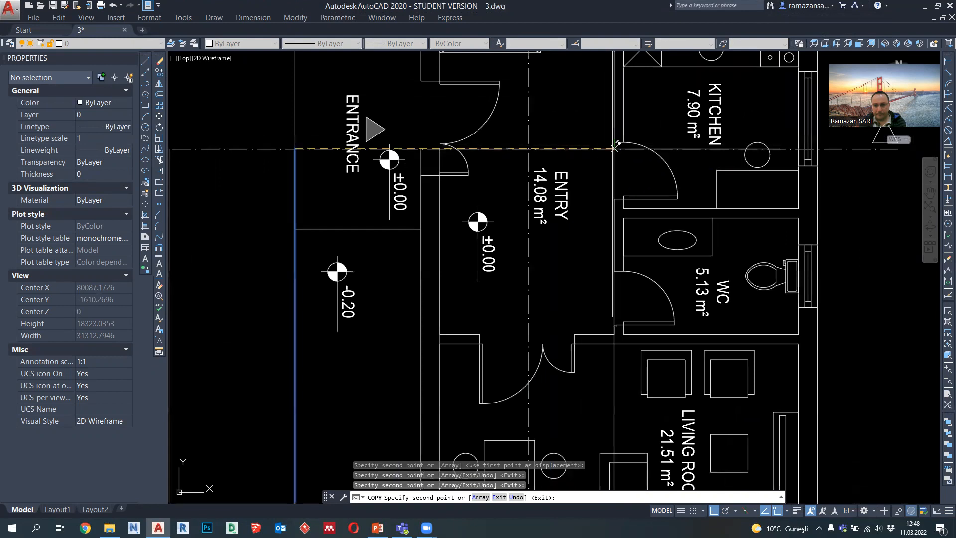
middle_drag(801, 149, 690, 158)
scroll(695, 159, down, 8)
key(Escape)
Step: Draw a horizontal polyline about 17013 units long from the end of the ±0.00 level line across all the vertical guides
middle_drag(697, 273, 547, 306)
scroll(547, 306, up, 2)
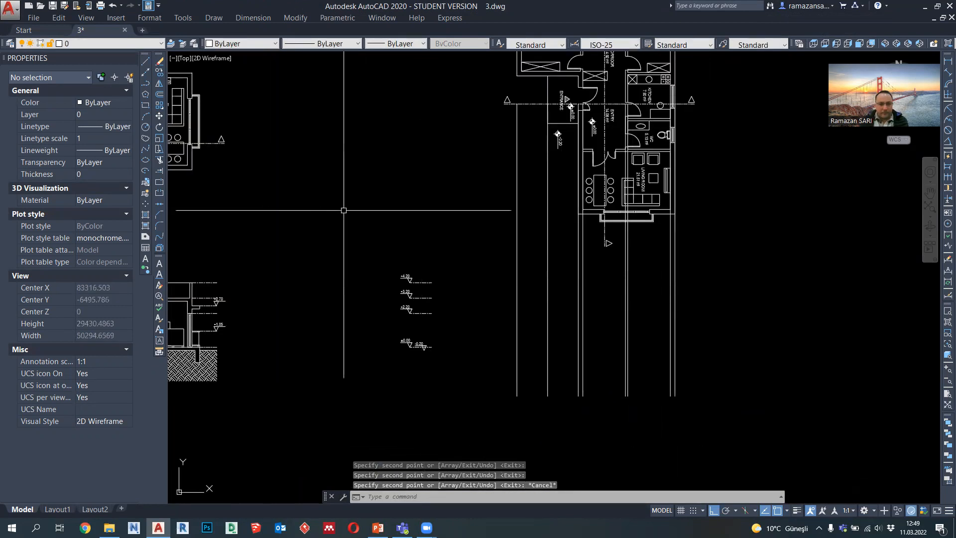
click(147, 84)
scroll(455, 355, up, 2)
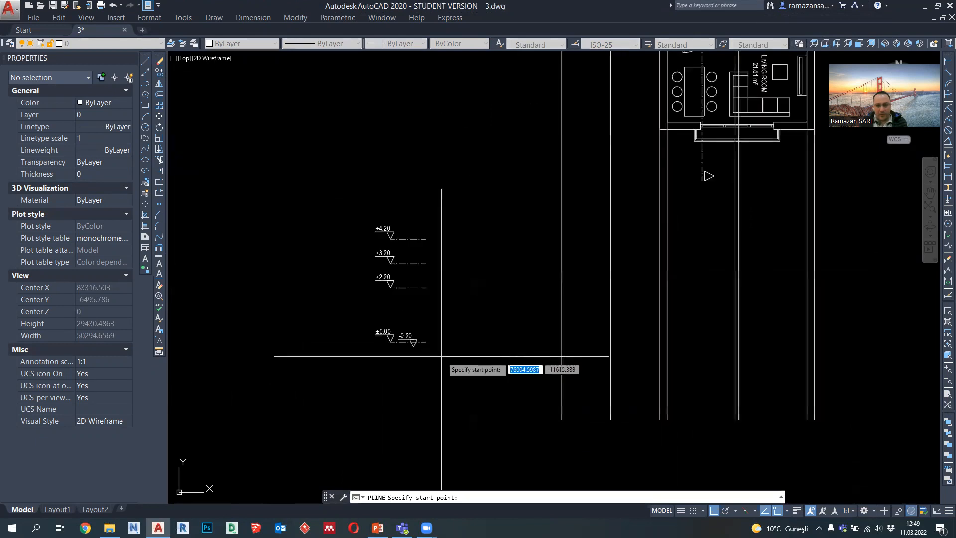
click(426, 342)
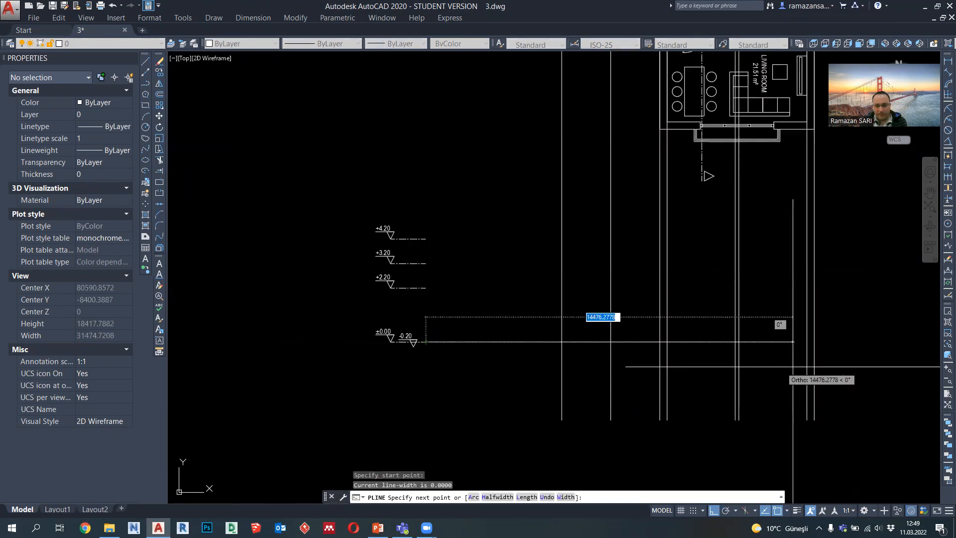
click(843, 341)
key(Escape)
Step: Copy the horizontal ±0.00 line straight up to the +3.20 level mark
drag(549, 358, 516, 322)
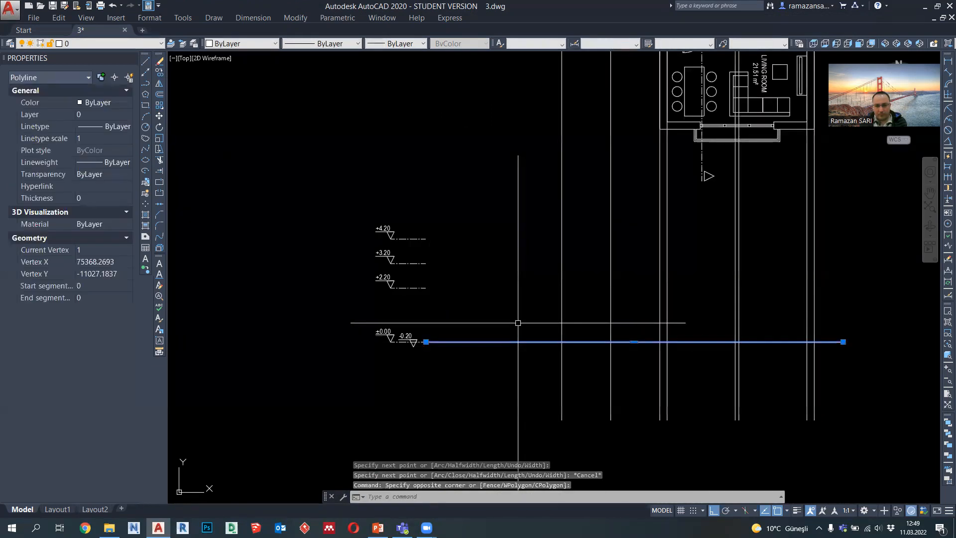
click(159, 72)
click(426, 341)
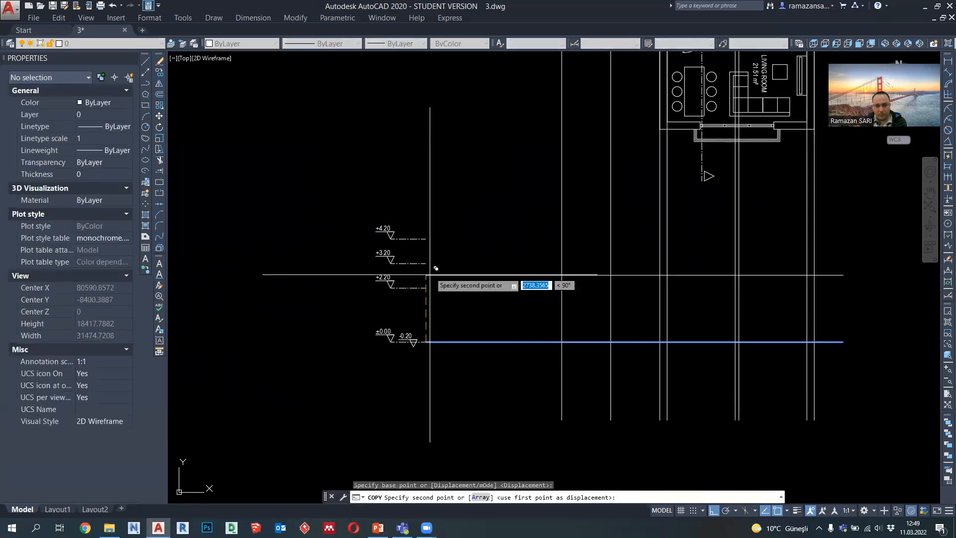
key(Return)
key(Escape)
middle_drag(545, 346, 525, 342)
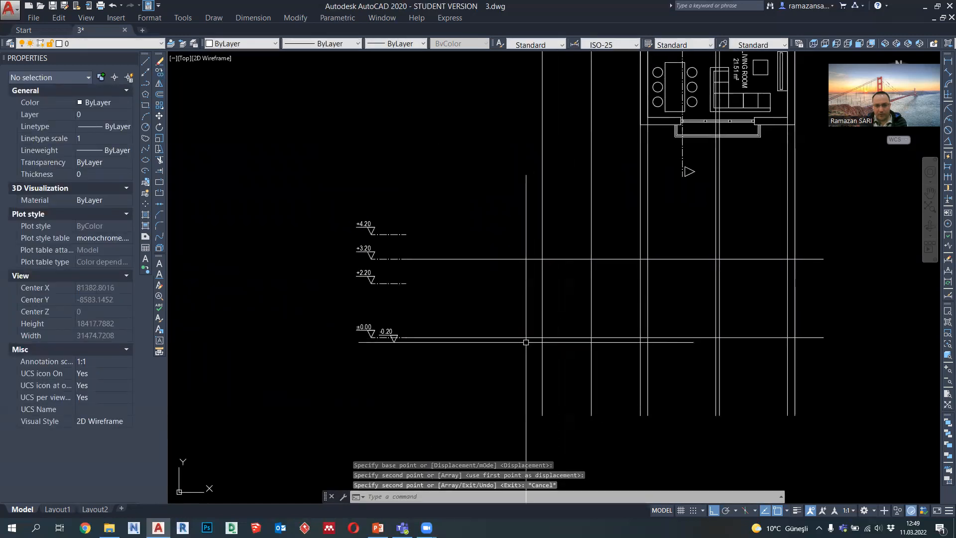
Step: Start the floor slab polyline where the first vertical guide meets the ±0.00 line: 1000 down, 300 across and 800 up
click(146, 87)
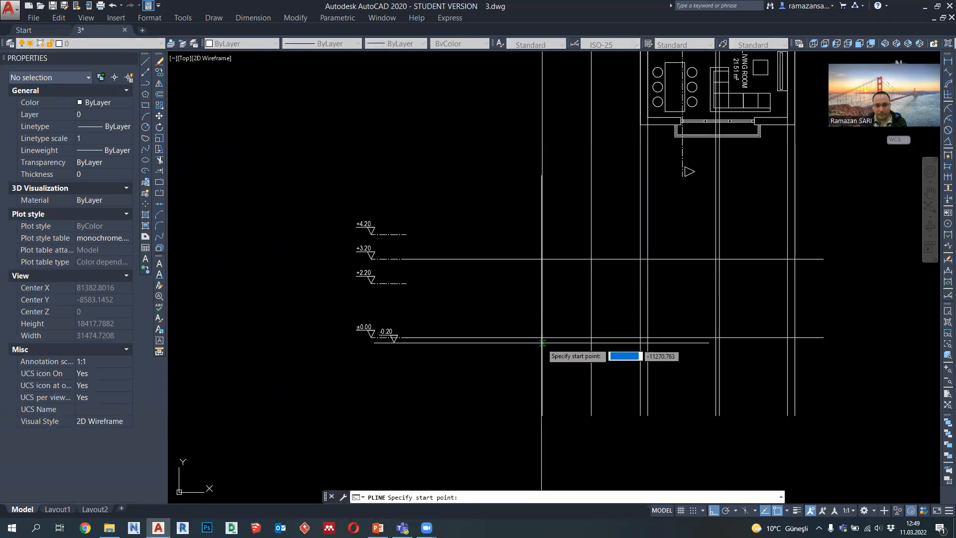
click(542, 338)
text(1000)
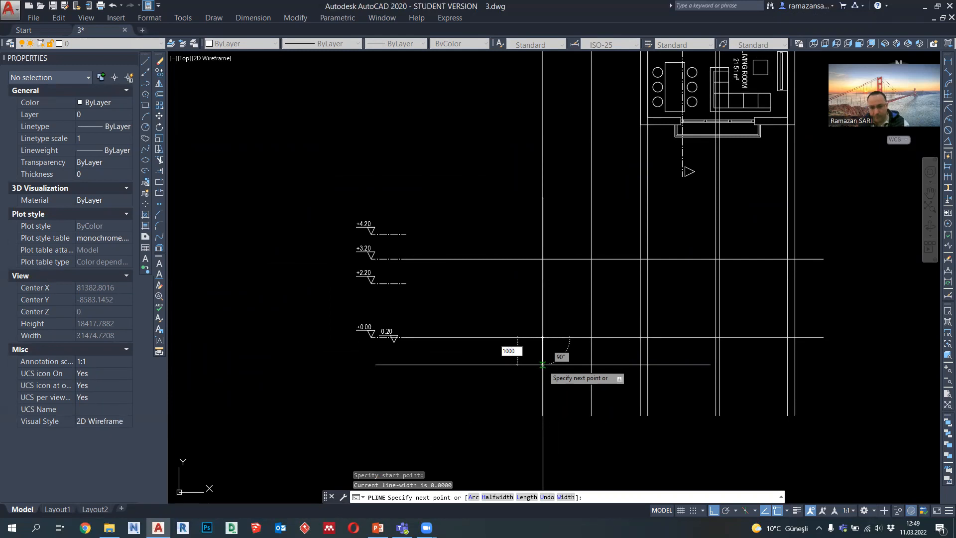
key(Return)
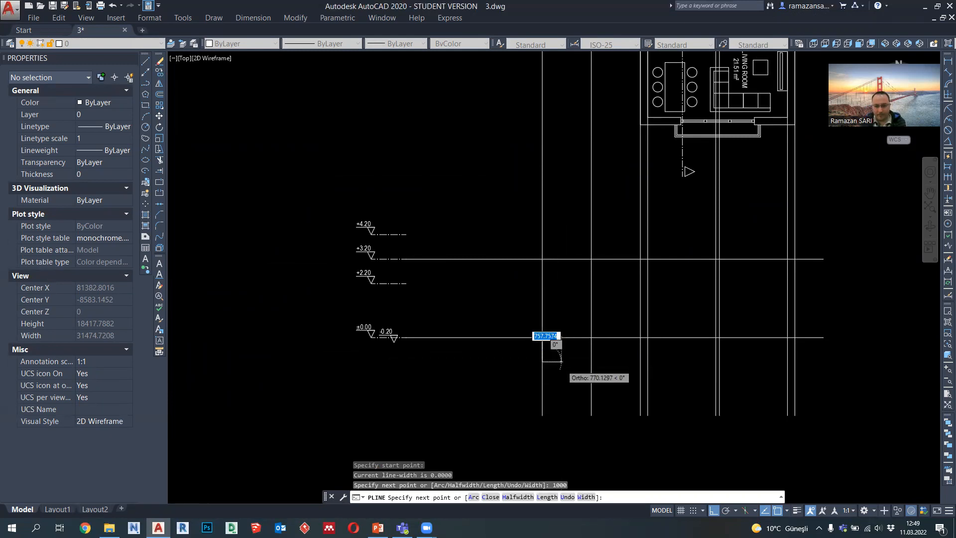
scroll(560, 363, up, 2)
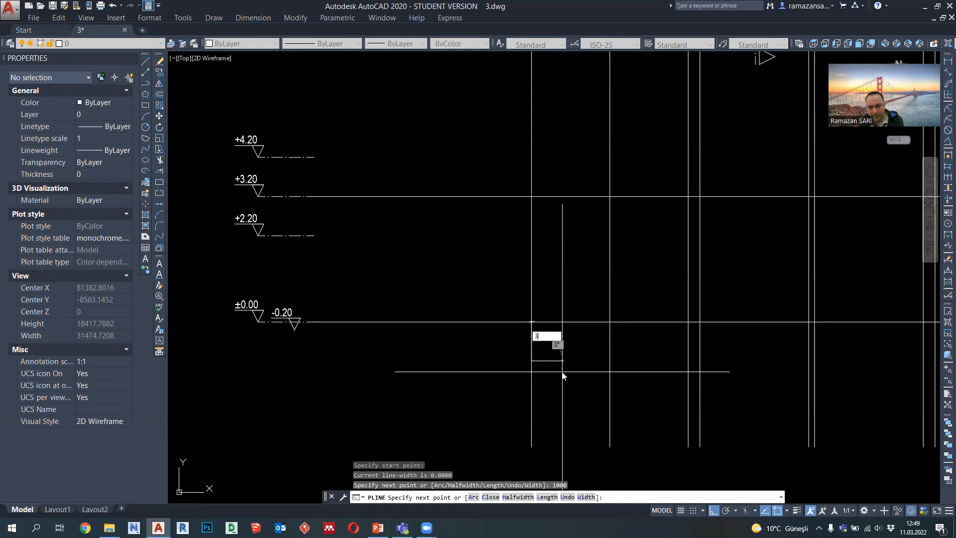
text(300)
key(Return)
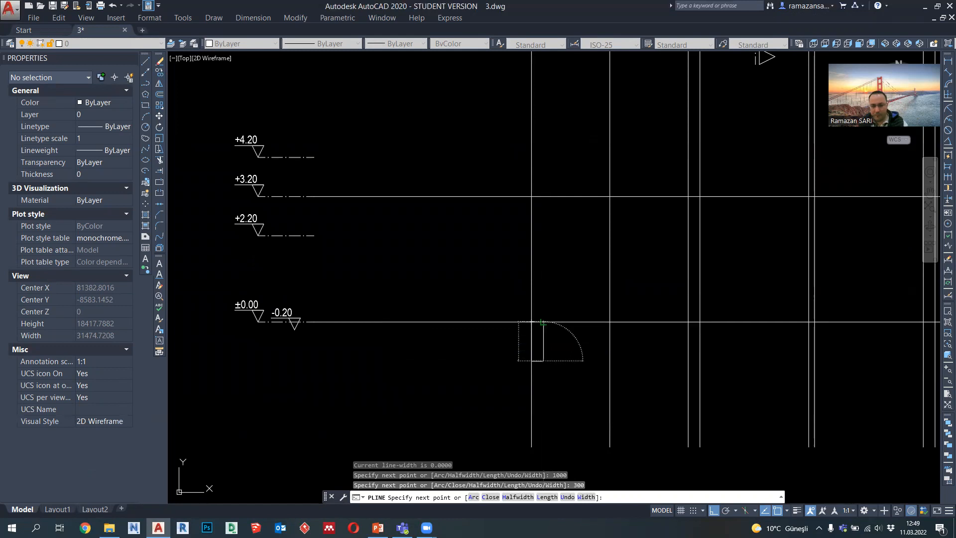
text(800)
key(Return)
Step: Continue the floor slab outline to the far exterior wall, around its foundation beam, and back along the ±0.00 line
mouse_move(604, 358)
middle_down()
mouse_move(546, 352)
mouse_move(551, 332)
mouse_move(522, 336)
middle_up()
scroll(697, 319, down, 2)
scroll(709, 323, up, 4)
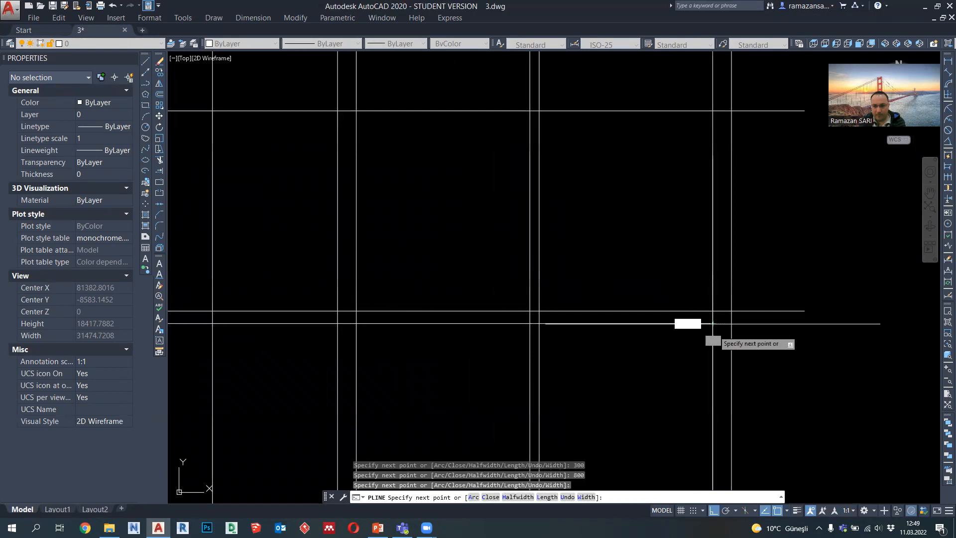
key(Return)
scroll(731, 329, down, 2)
click(730, 319)
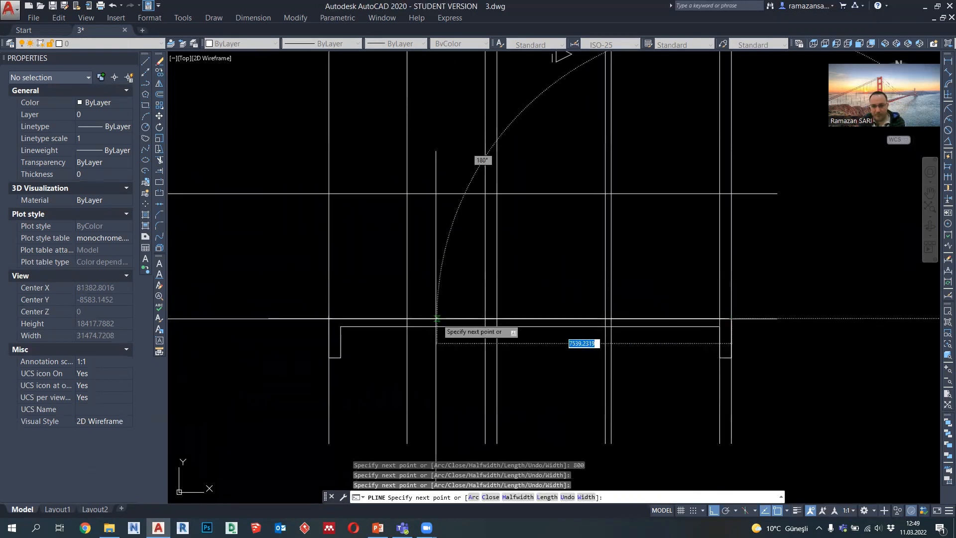
key(Escape)
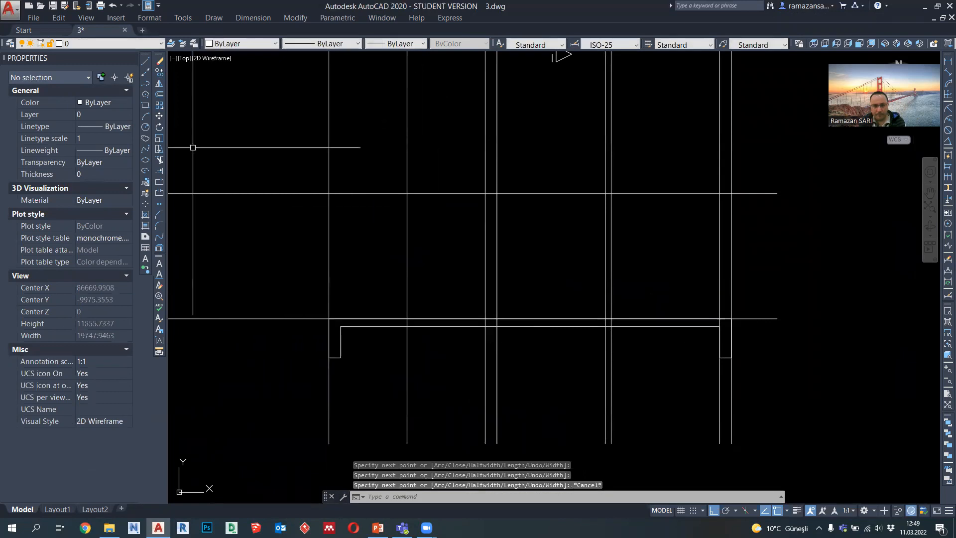
click(145, 84)
scroll(448, 249, down, 3)
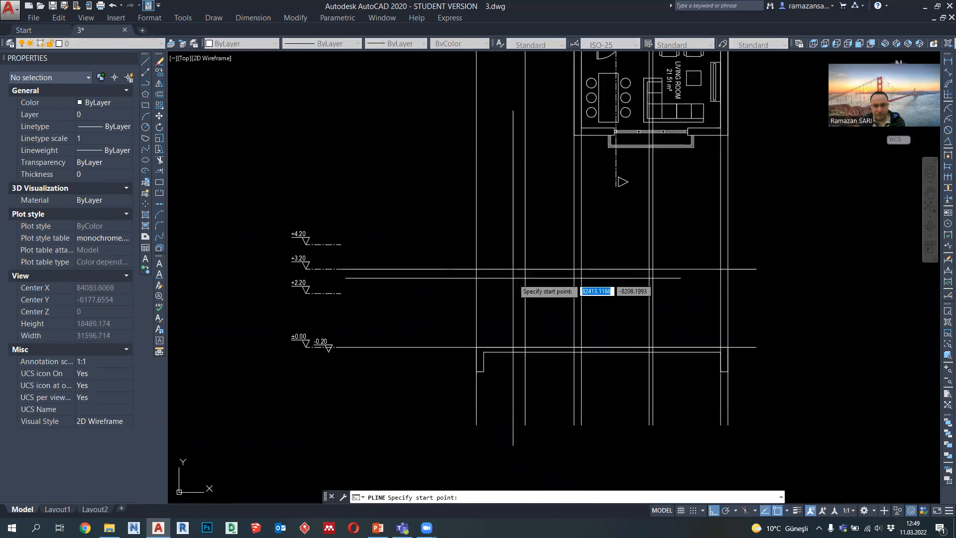
scroll(513, 278, down, 2)
key(Escape)
Step: Stretch the entrance-side end of the floor slab outline from the first vertical guide to the second one
scroll(512, 315, up, 2)
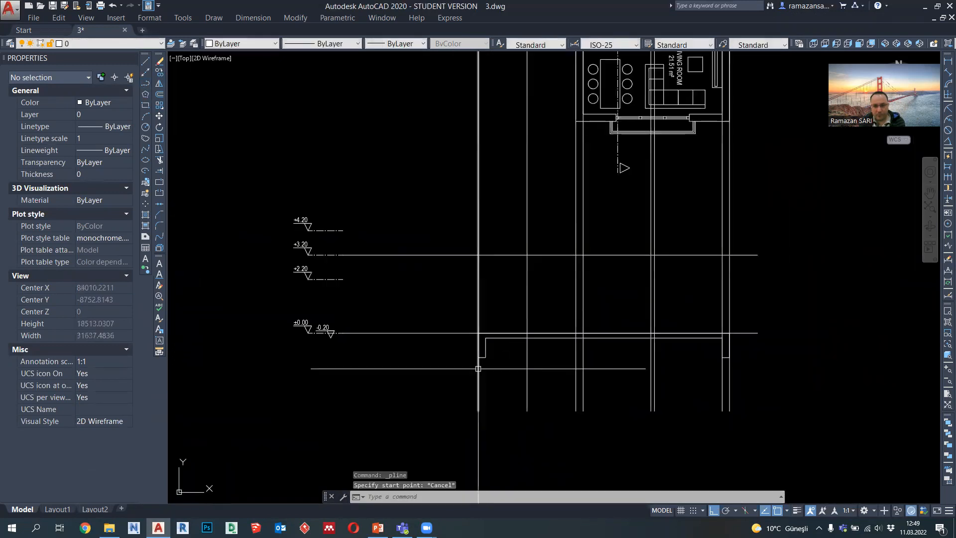
key(space)
click(488, 366)
click(460, 320)
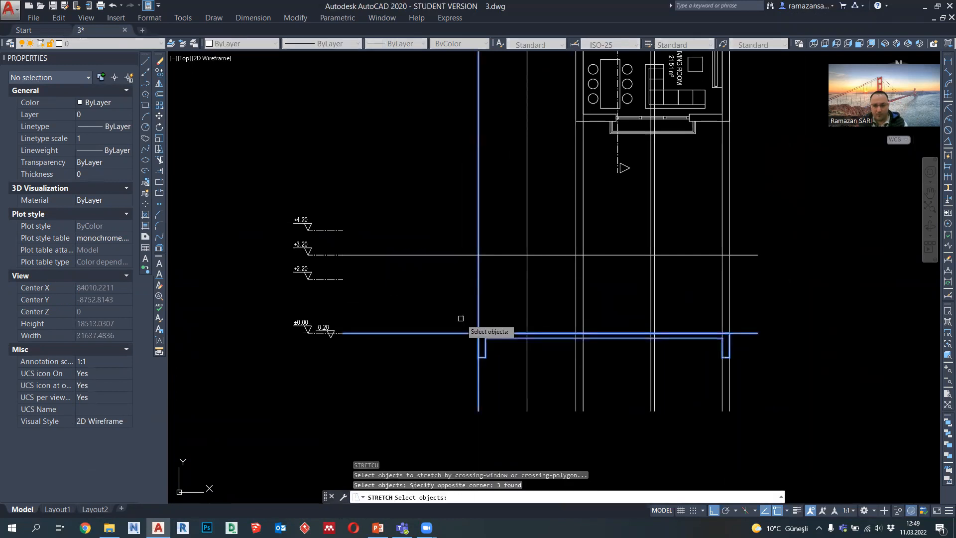
key(space)
click(478, 332)
click(528, 344)
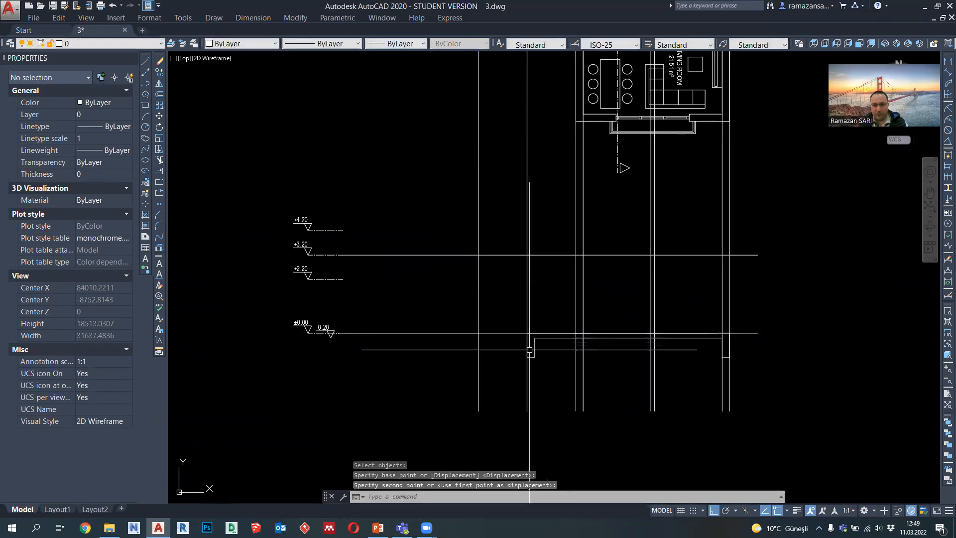
Step: Start the roof slab polyline at the entrance wall's outer face on the +3.20 line: 1000 down, across the wall thickness, and 800 up
middle_drag(536, 342, 518, 369)
click(146, 83)
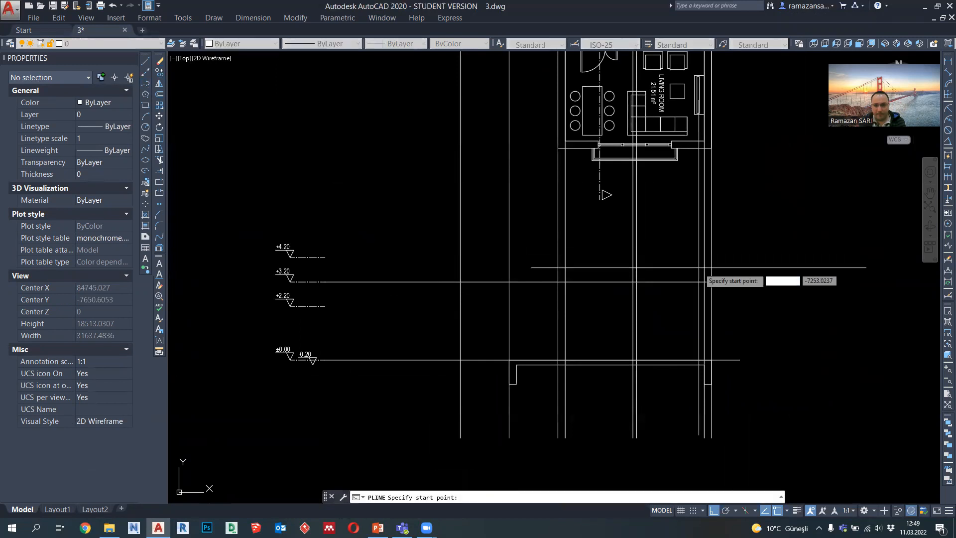
scroll(717, 301, up, 2)
scroll(527, 298, down, 2)
scroll(527, 298, down, 3)
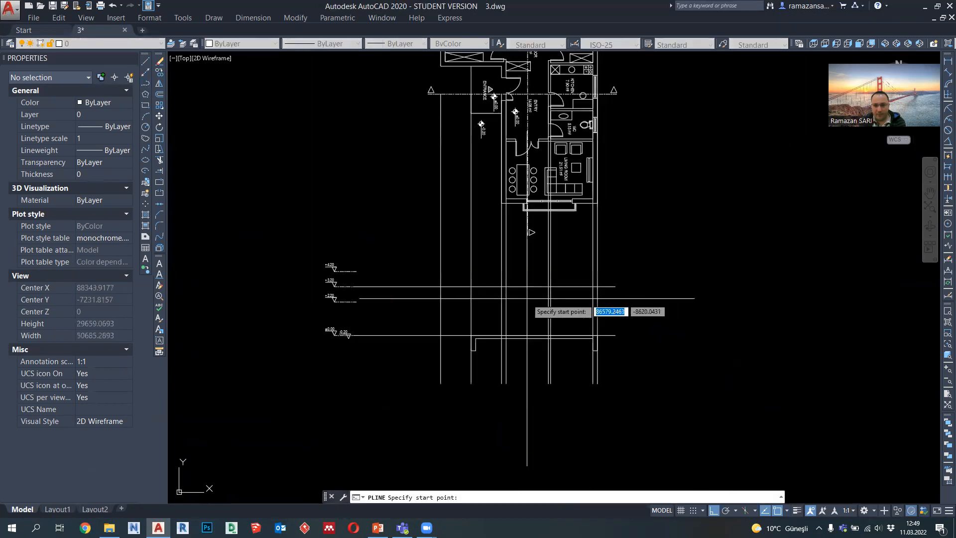
scroll(497, 304, up, 2)
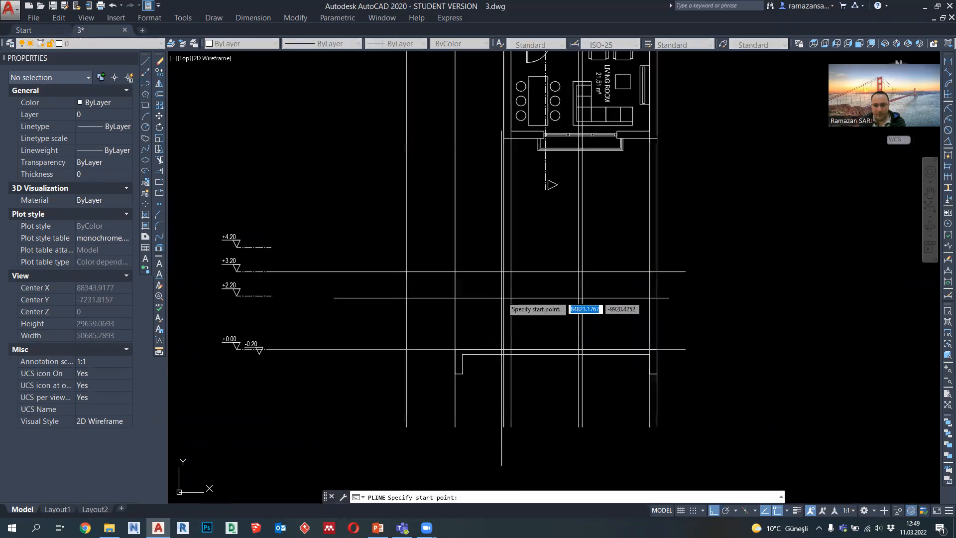
click(504, 272)
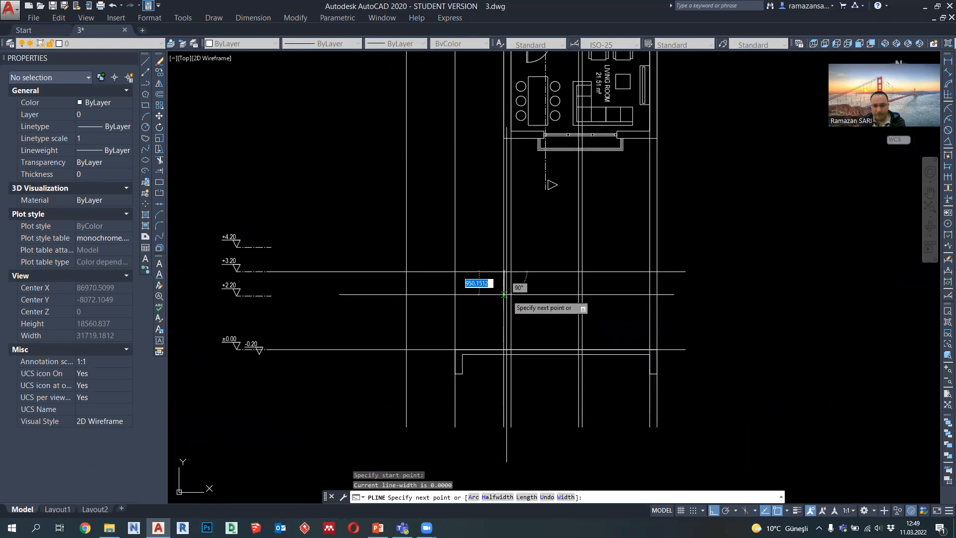
scroll(506, 294, up, 2)
scroll(507, 296, down, 2)
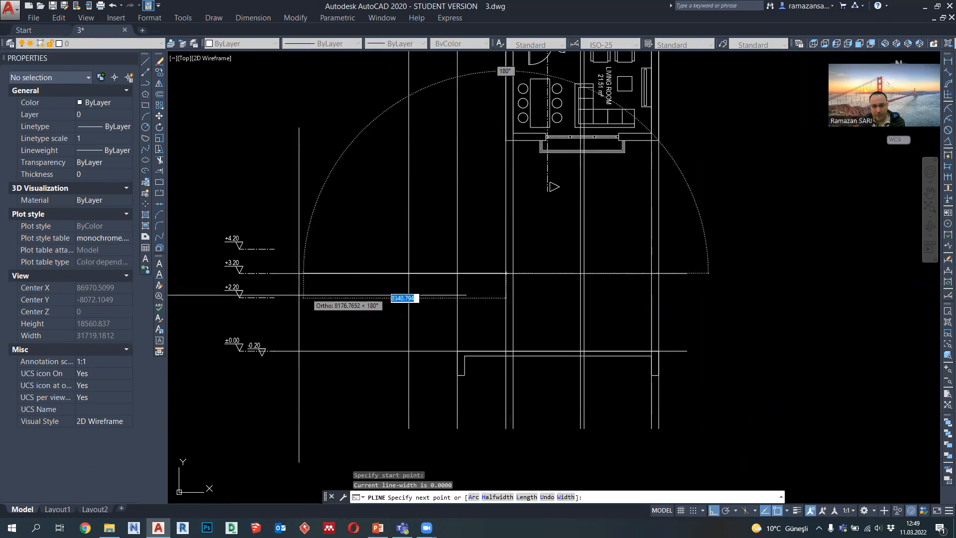
click(506, 297)
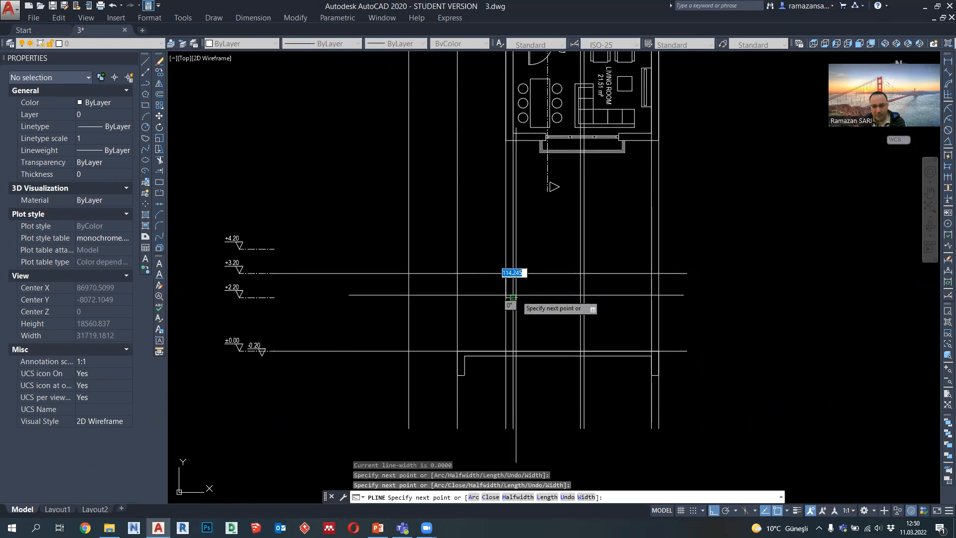
scroll(512, 297, up, 2)
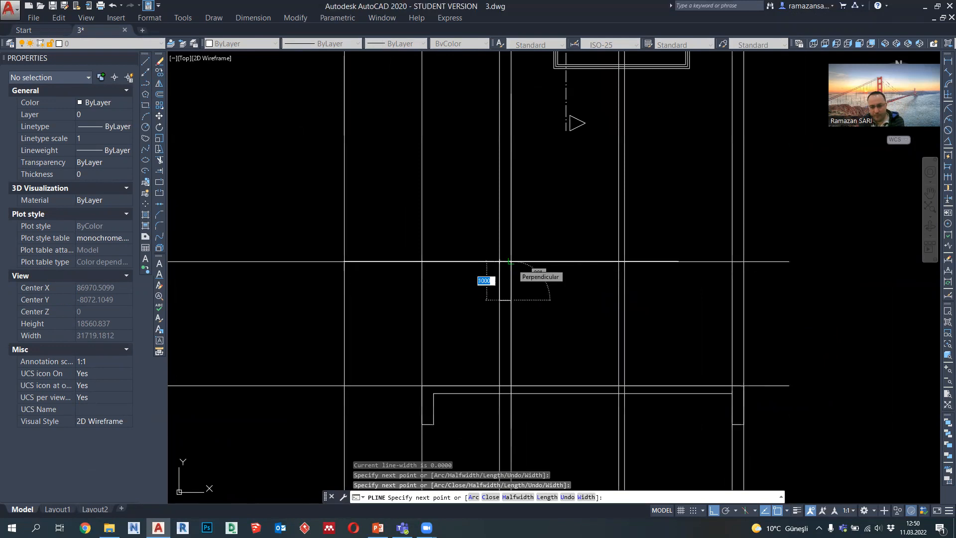
key(Return)
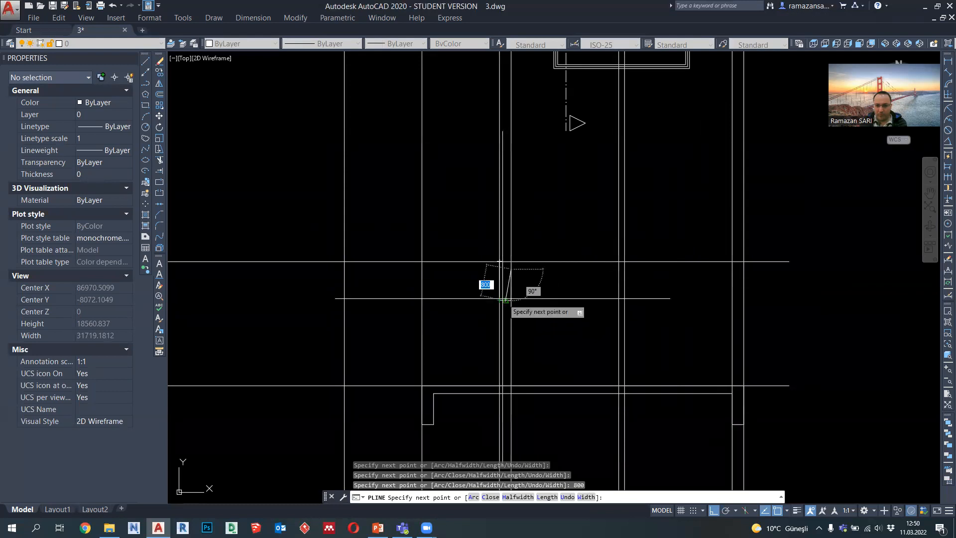
Step: Continue the roof slab outline to the far exterior wall, around its beam, and back along the +3.20 line
click(732, 269)
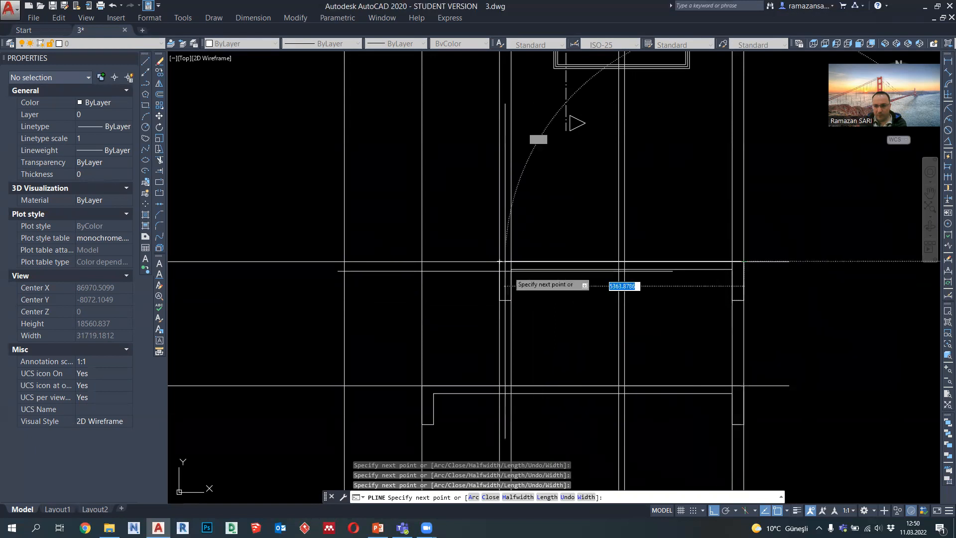
scroll(499, 263, down, 3)
key(Escape)
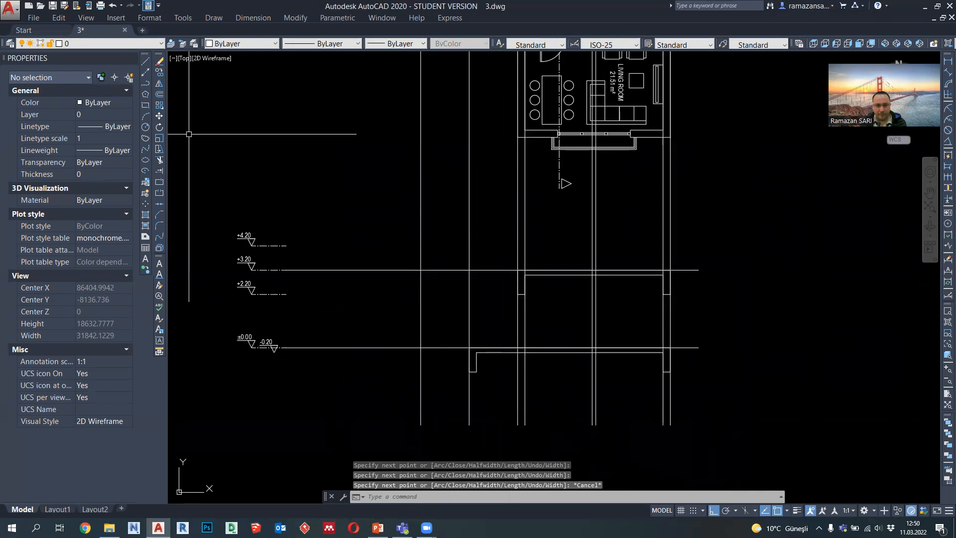
Step: Draw a parapet polyline 1000 high and 150 wide on the roof slab, flush with the entrance wall's outer face
click(146, 82)
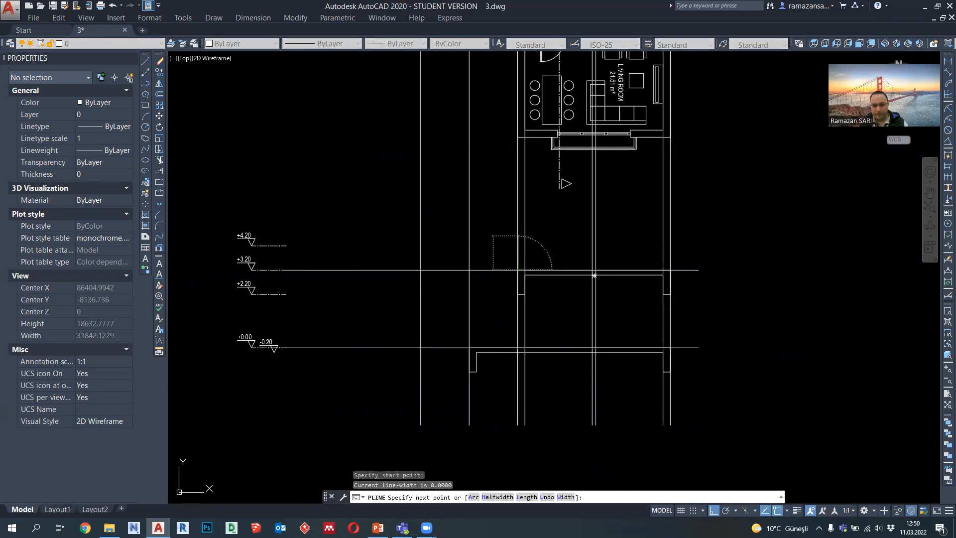
text(1000)
key(Return)
scroll(594, 275, up, 5)
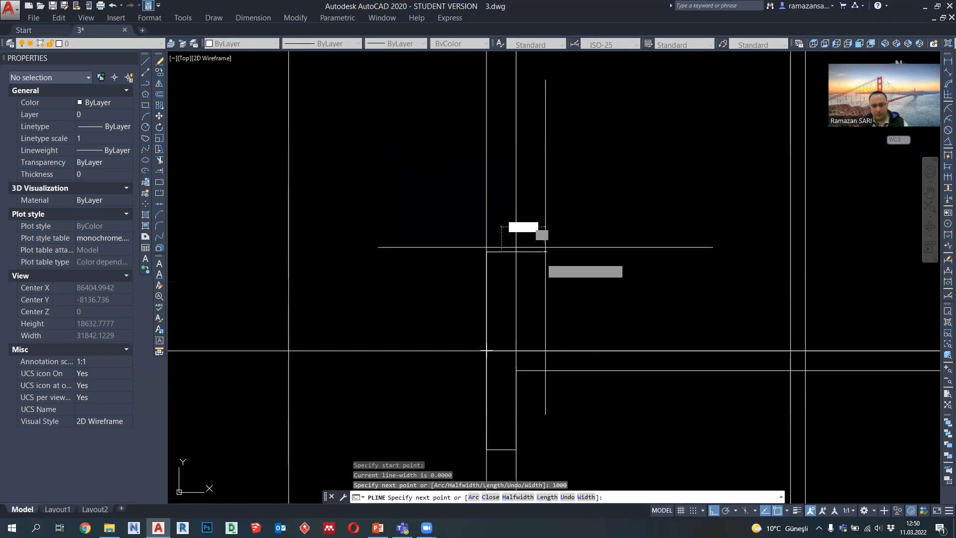
text(150)
key(Return)
click(502, 351)
key(Escape)
Step: Copy the parapet outline to the far exterior wall, flush with its outer face
click(502, 330)
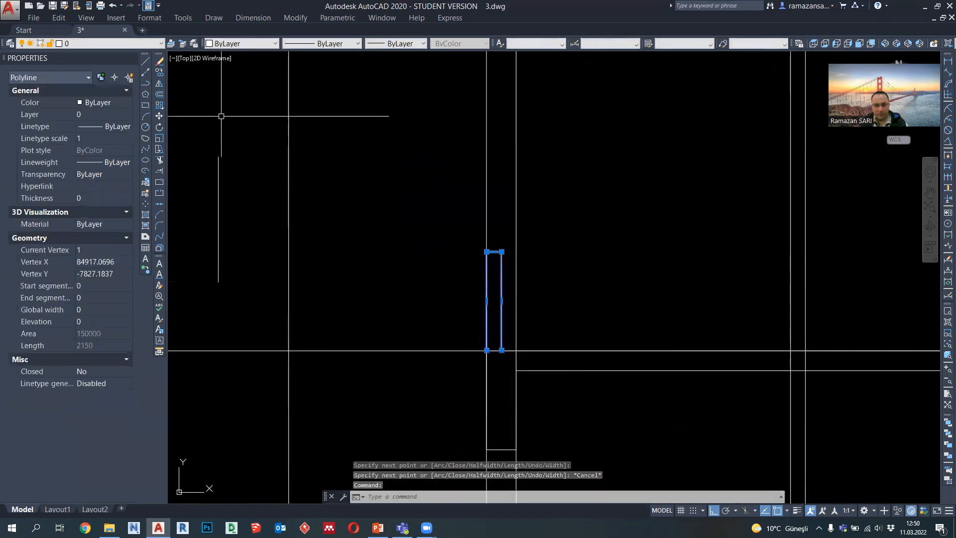
click(159, 72)
click(502, 351)
scroll(501, 350, down, 2)
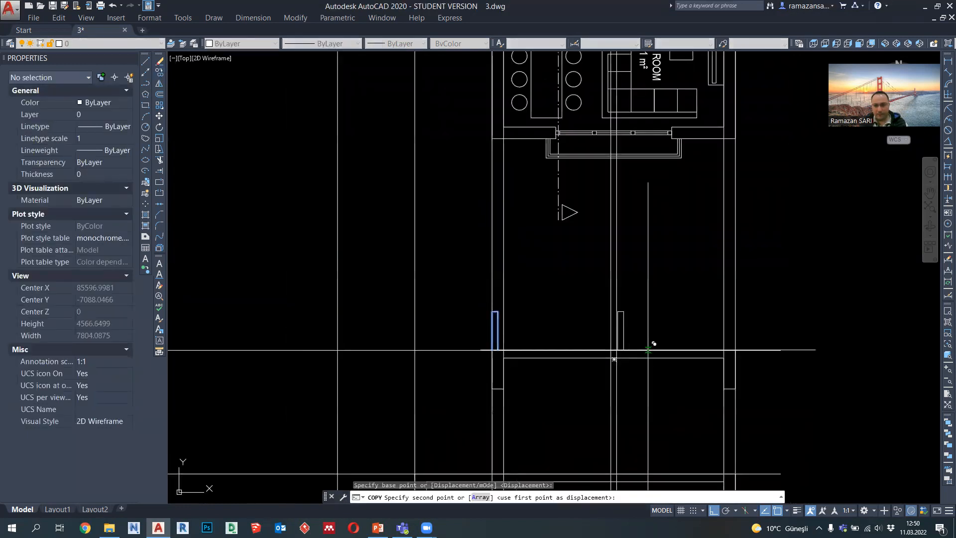
key(Escape)
Step: Project a horizontal polyline from the first section's +2.70 level line across to the new section
middle_drag(462, 374, 570, 300)
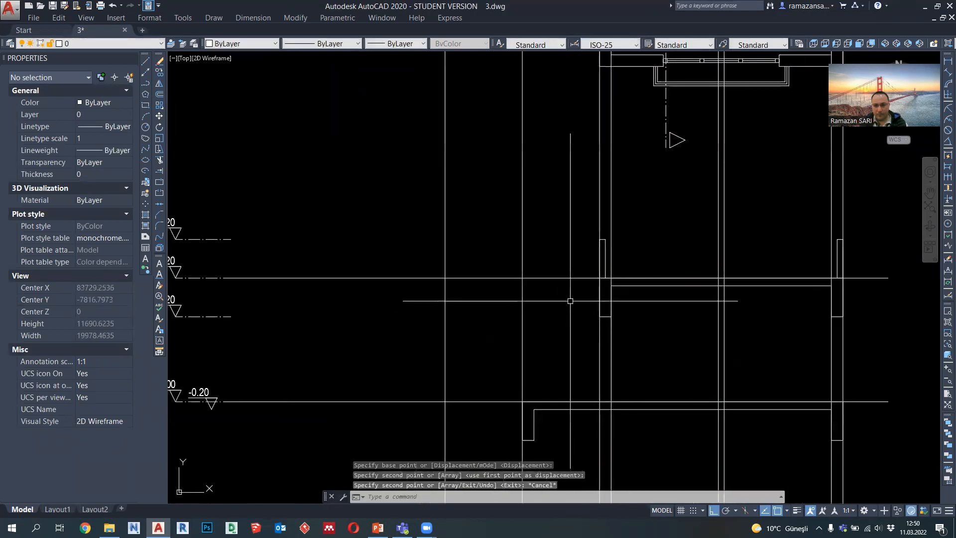
click(145, 84)
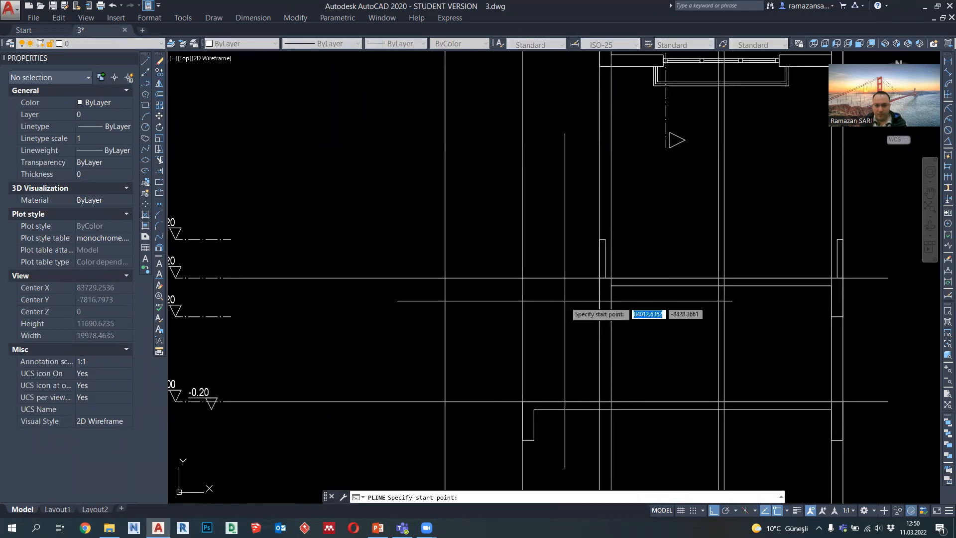
scroll(595, 274, up, 2)
scroll(602, 279, down, 3)
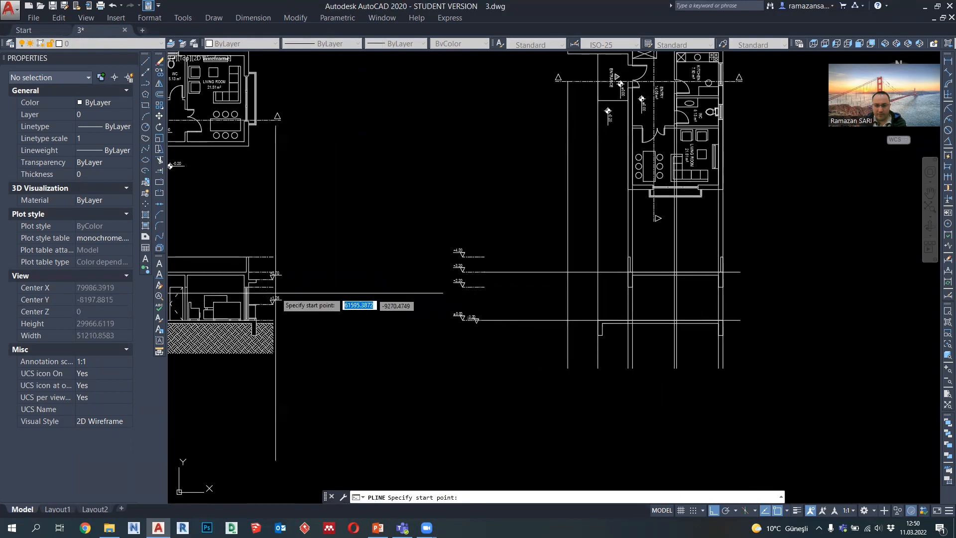
scroll(241, 277, up, 2)
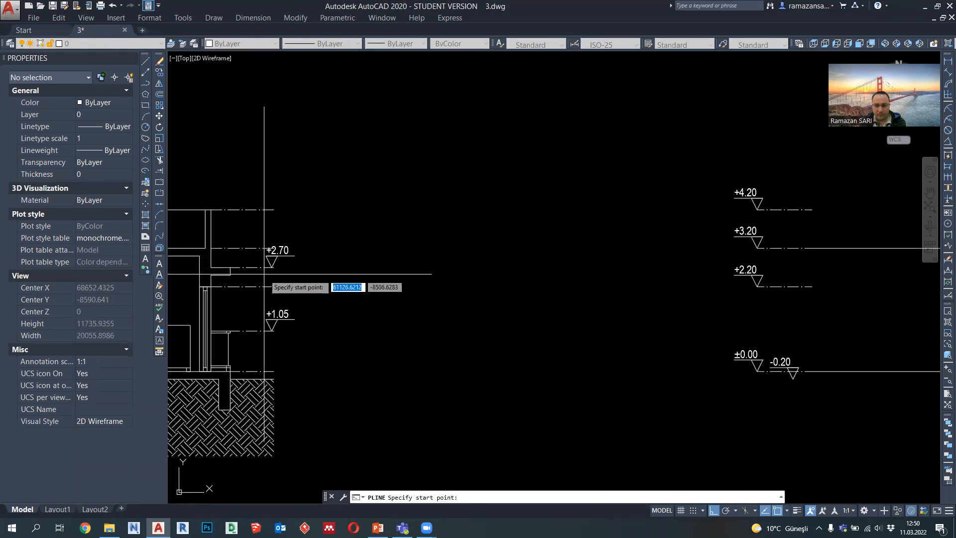
click(272, 257)
scroll(273, 258, down, 3)
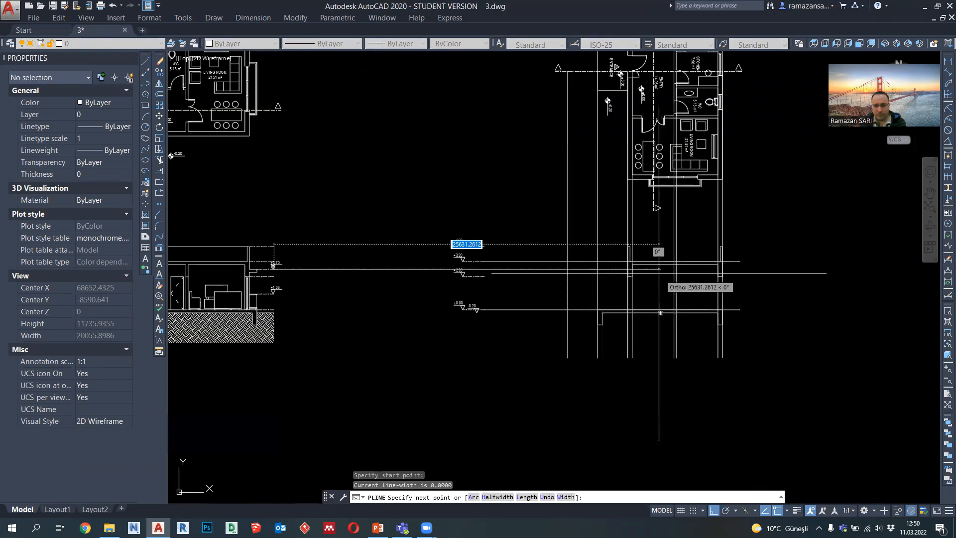
click(659, 272)
key(Escape)
Step: Draw the entrance canopy outline with a polyline, 2000 long and 200 thick, out from the entrance wall along the +2.70 line
scroll(636, 262, up, 3)
click(145, 84)
click(606, 288)
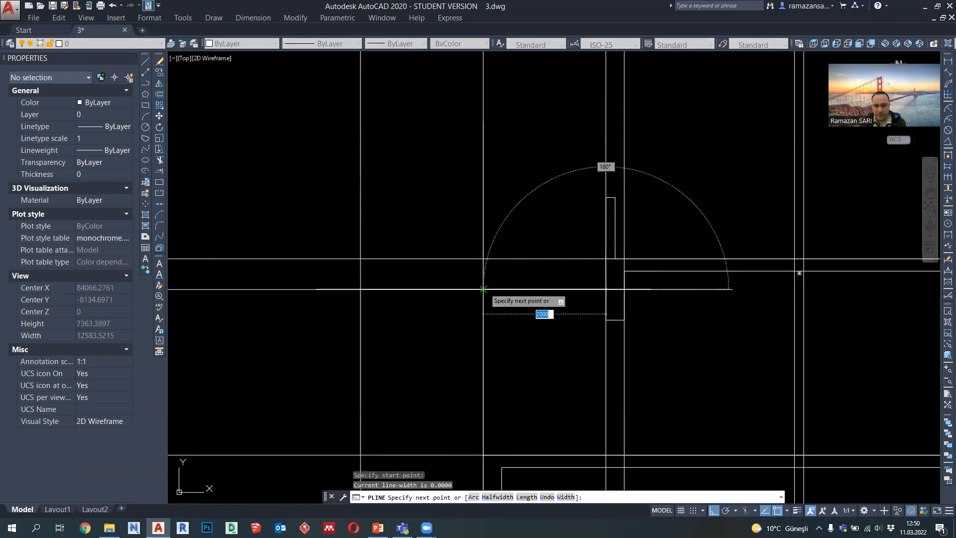
click(483, 289)
text(20)
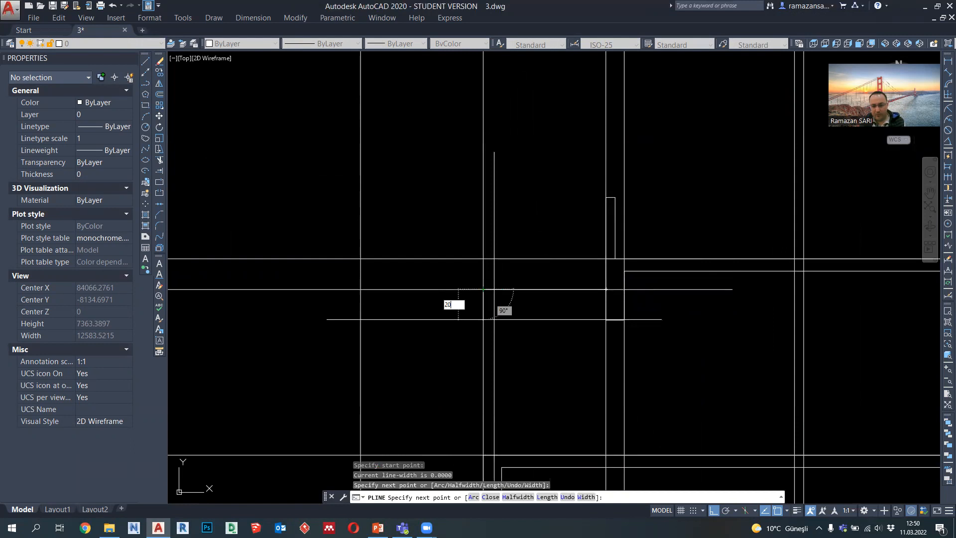
text(0)
key(Return)
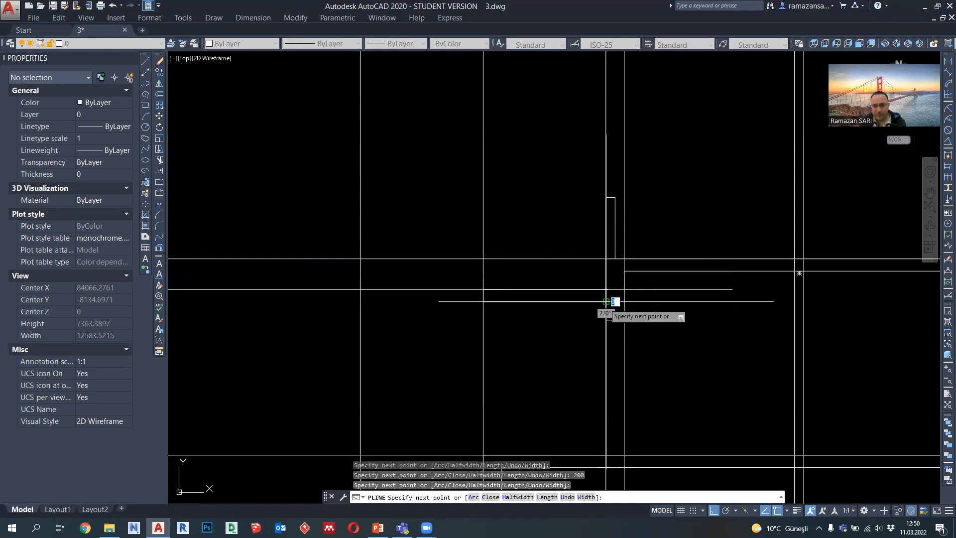
key(Escape)
Step: Erase the horizontal +2.70 level line projected from the first section
scroll(580, 265, down, 4)
click(276, 289)
click(244, 251)
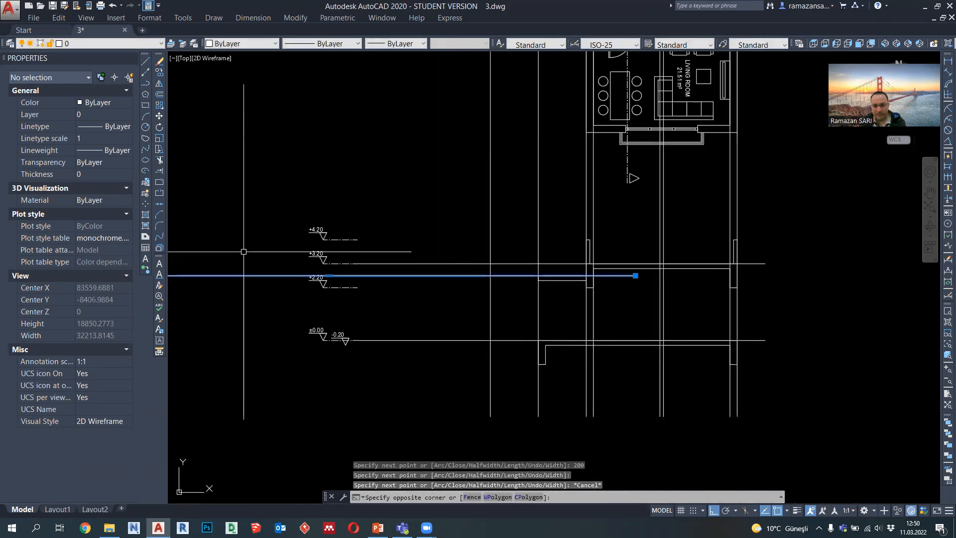
key(Delete)
Step: Draw a polyline from the ground line up 4200 along the outermost guide, then across to the top of the entrance parapet
scroll(572, 214, up, 2)
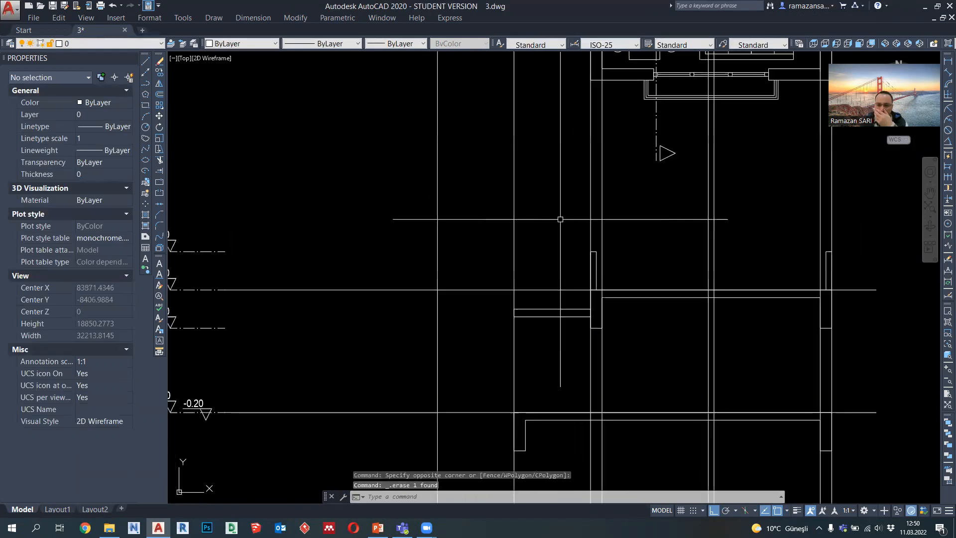
click(146, 83)
mouse_move(478, 426)
middle_down()
mouse_move(442, 350)
mouse_move(507, 362)
middle_up()
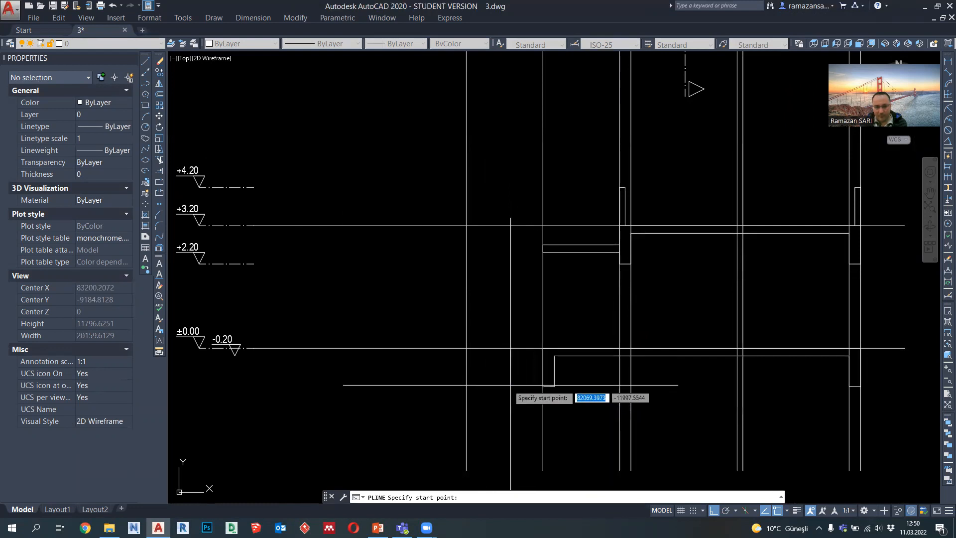
click(466, 348)
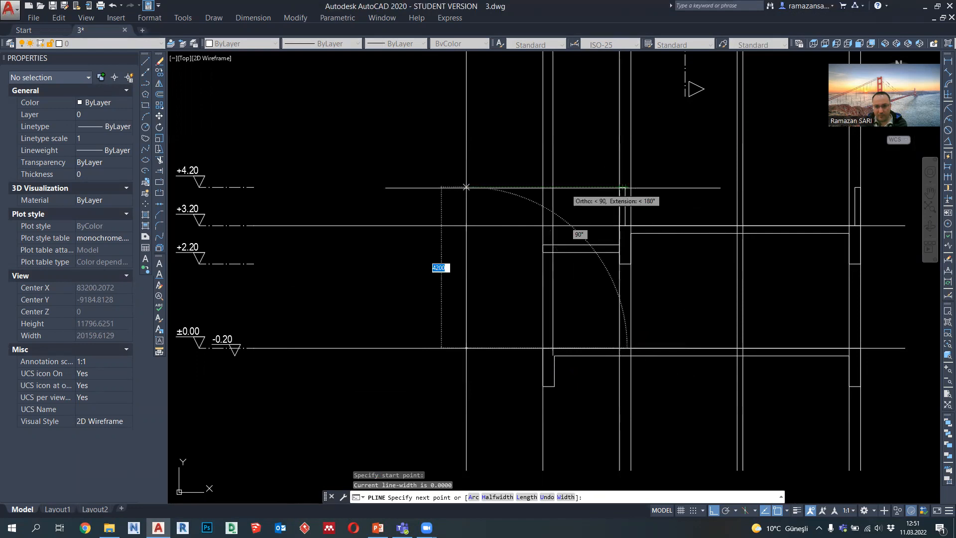
click(466, 188)
click(620, 187)
key(Escape)
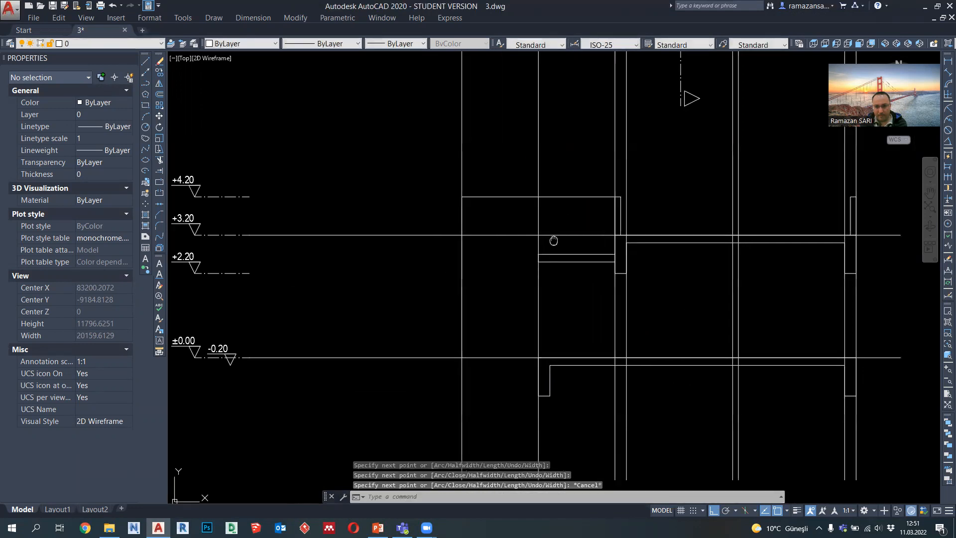
Step: Erase the vertical guide lines projected from the plan, keeping only the interior wall pair
scroll(497, 320, down, 3)
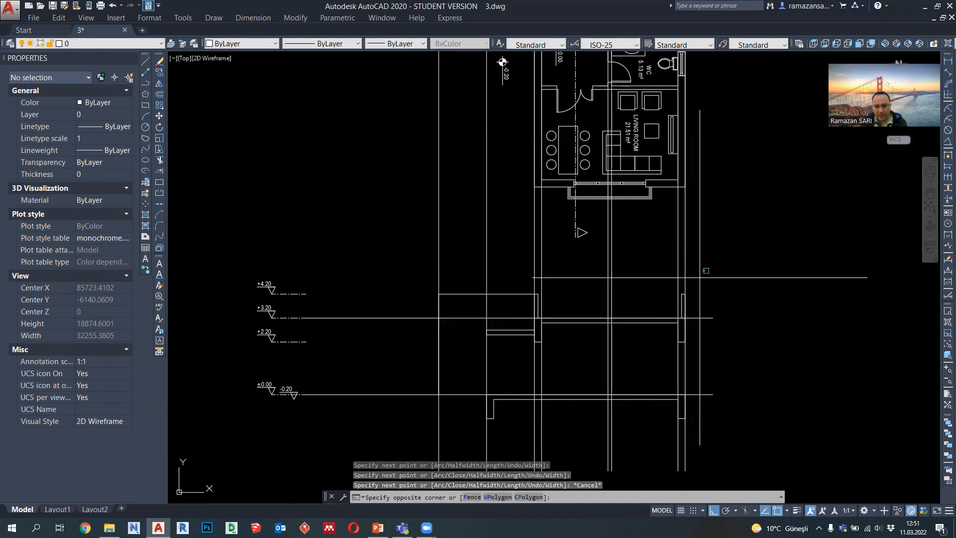
click(667, 264)
key(Delete)
click(623, 261)
click(420, 247)
key(Delete)
middle_drag(438, 287, 434, 253)
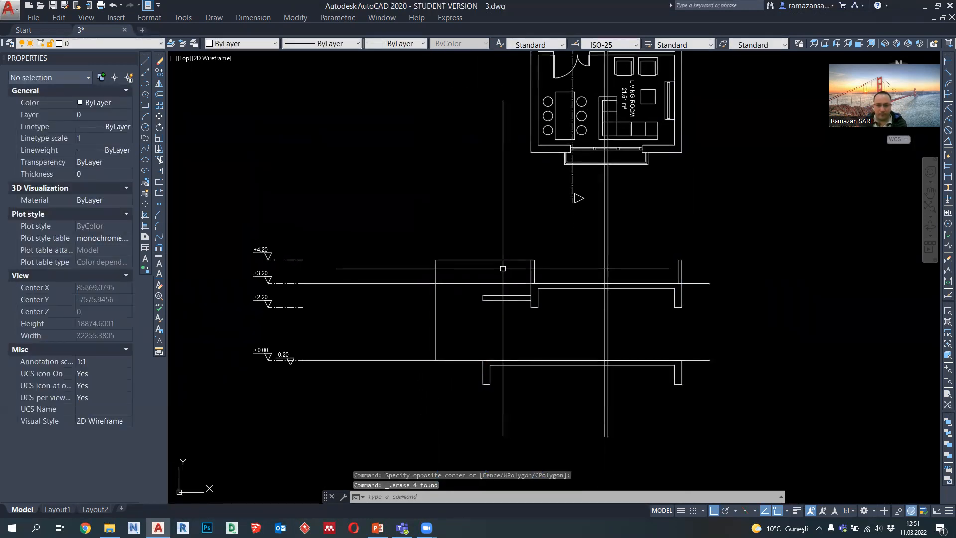
Step: Draw a horizontal polyline joining the tops of the two roof parapets at the +4.20 level
click(146, 84)
click(534, 260)
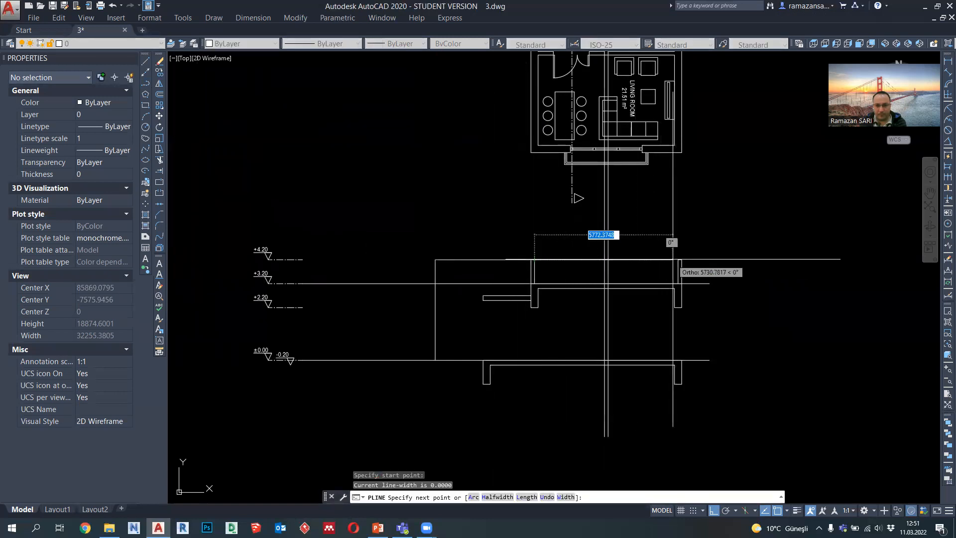
click(678, 259)
key(Escape)
Step: Set the lineweight of the two +4.20 outline polylines to 0.09 mm
click(578, 265)
click(564, 251)
click(480, 271)
click(447, 246)
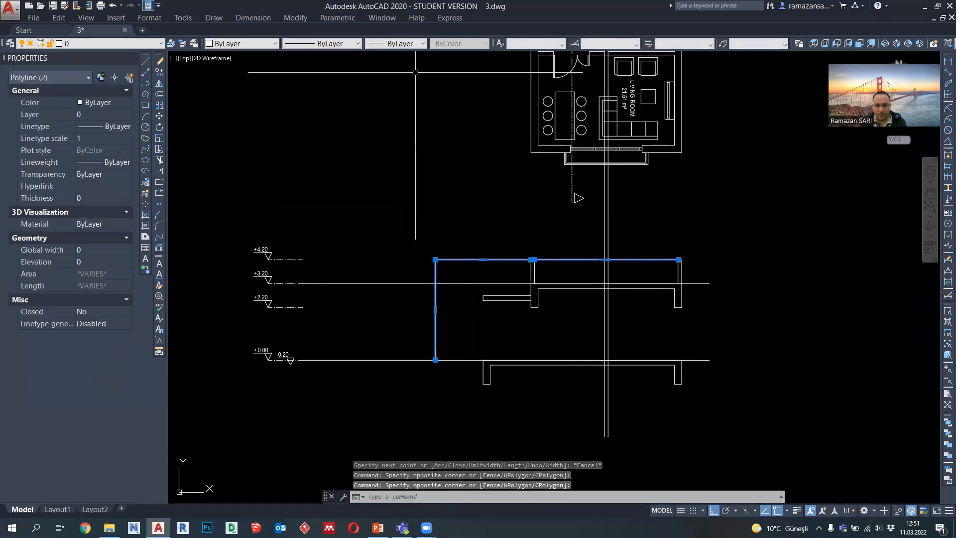
click(410, 43)
click(402, 117)
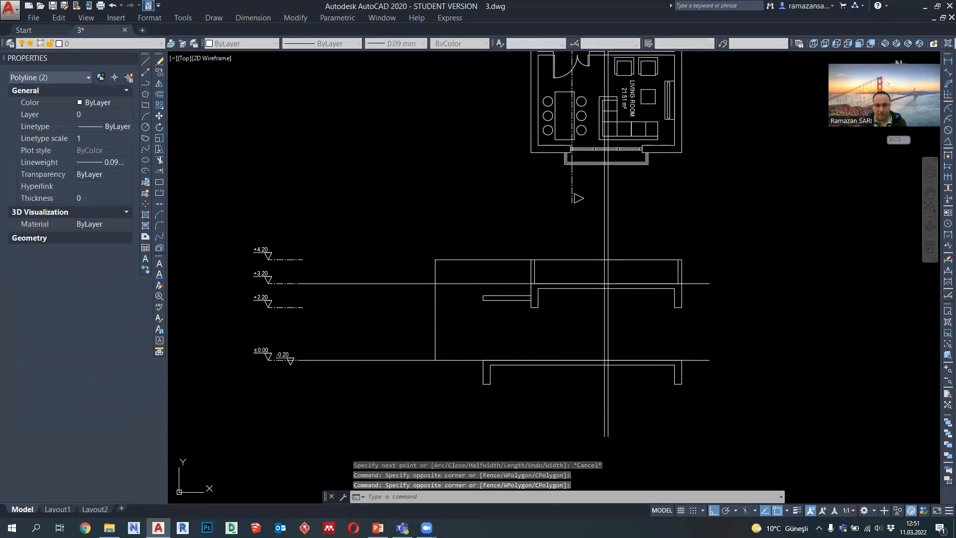
key(Escape)
Step: Erase the long +3.20 level guide line through the roof slab
click(384, 299)
click(376, 264)
key(Delete)
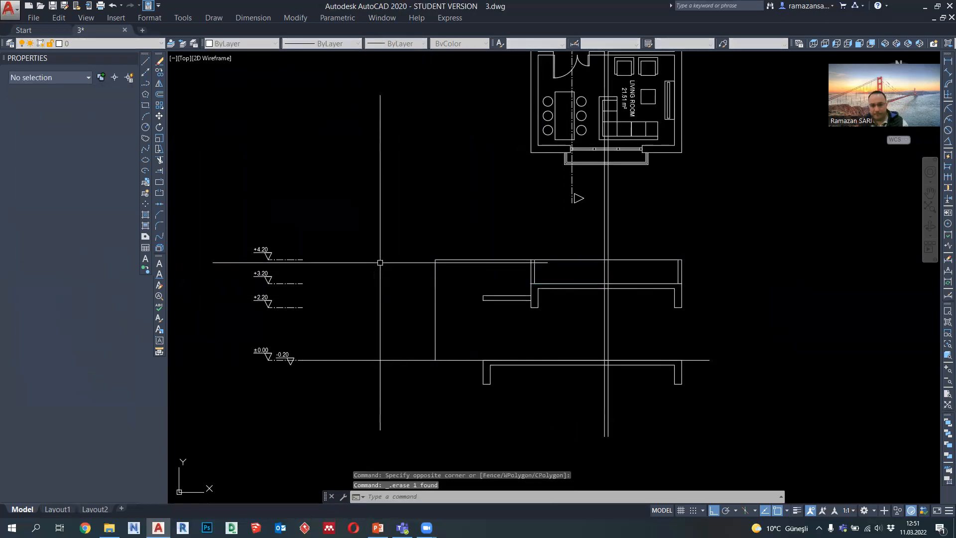
Step: Draw a vertical polyline from the entrance-side roof beam's outer corner down to the ground slab and set its lineweight to 0.09 mm
middle_drag(380, 263, 518, 352)
scroll(487, 323, up, 3)
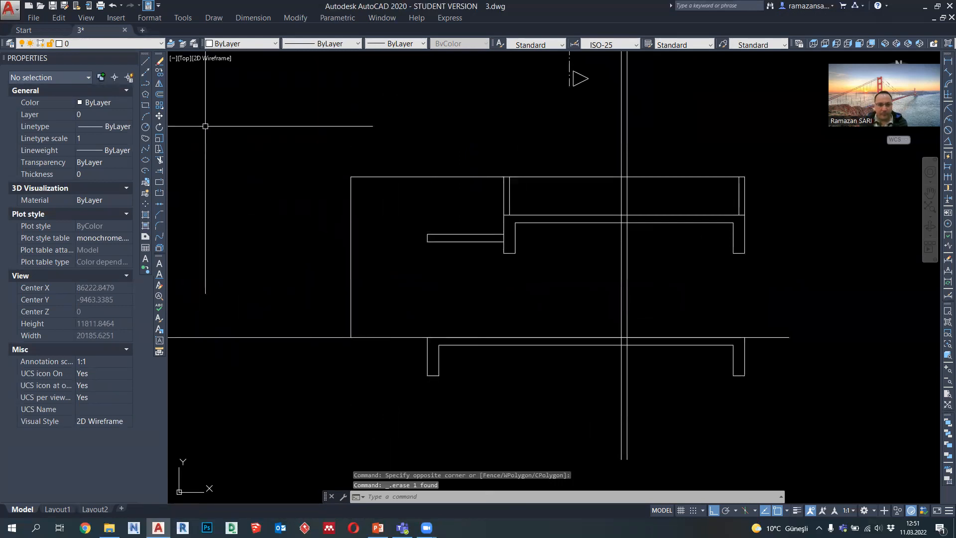
click(145, 85)
scroll(491, 268, up, 2)
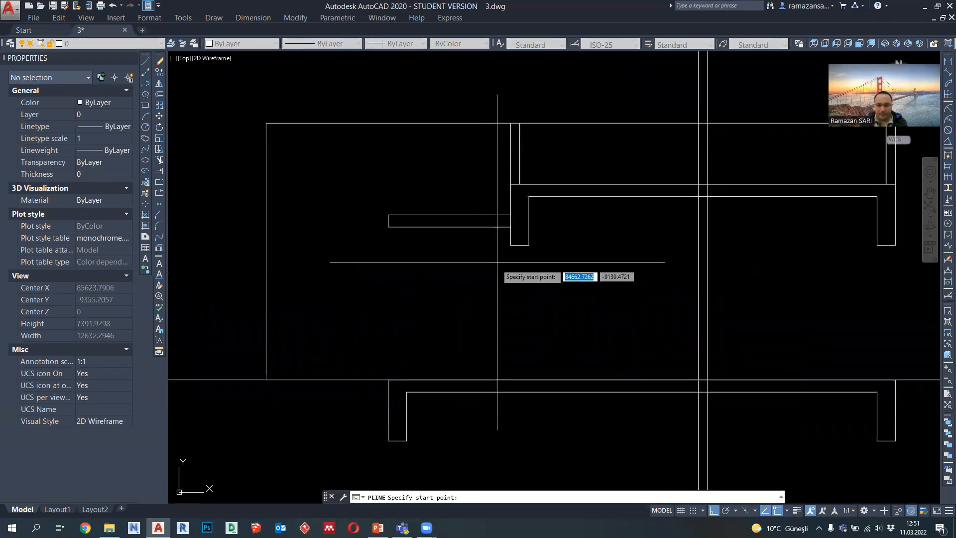
click(510, 248)
click(511, 380)
key(Escape)
click(518, 337)
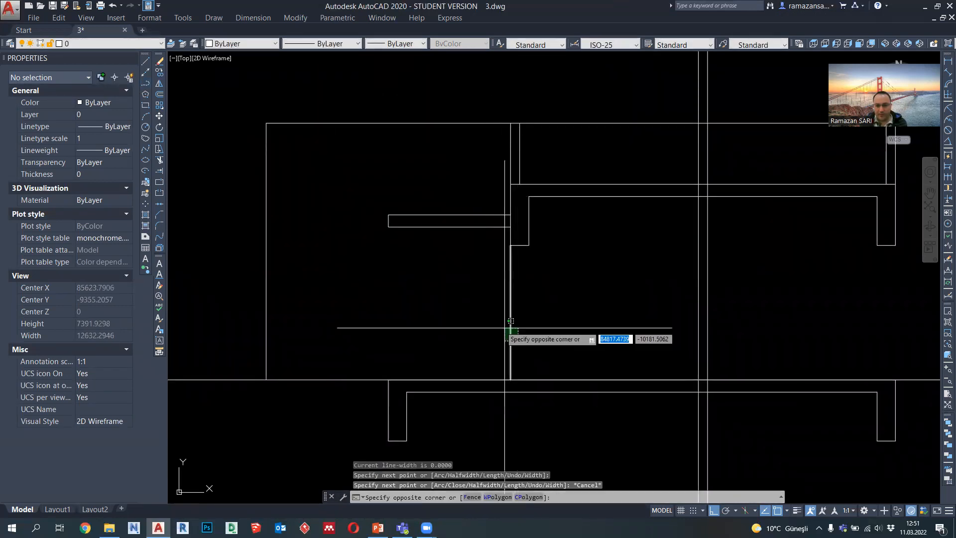
click(491, 319)
click(398, 43)
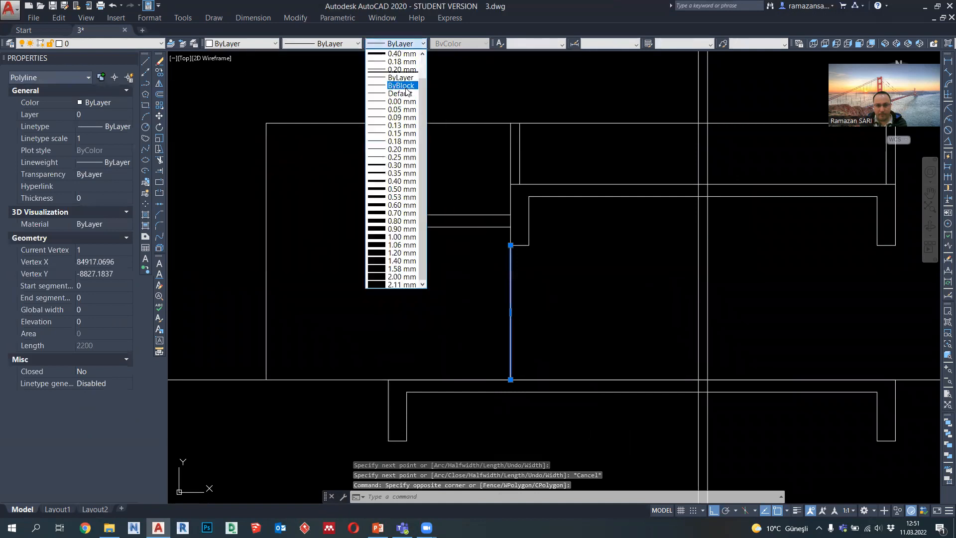
click(403, 118)
Step: Copy the thin vertical wall line to the entrance wall's inner face and to both faces of the far exterior wall
click(160, 73)
click(510, 245)
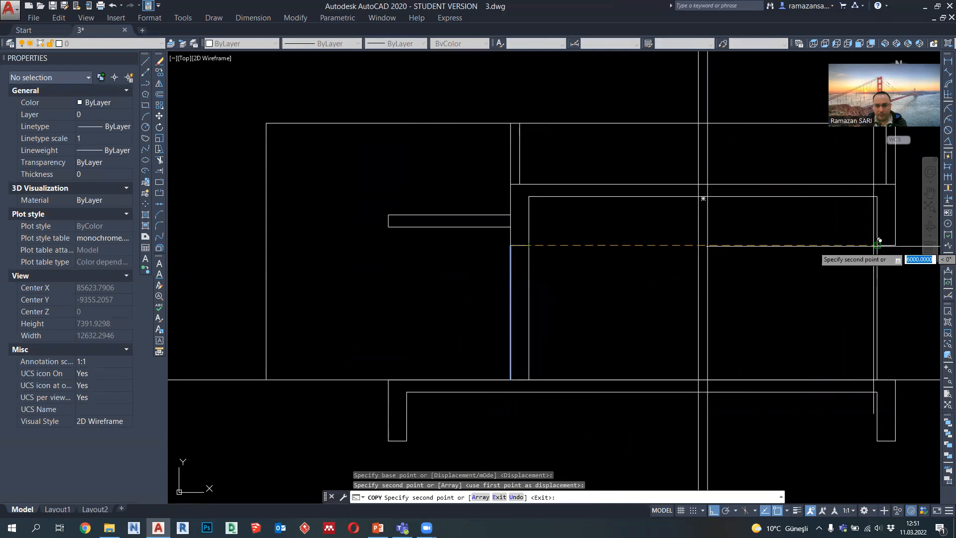
click(901, 239)
scroll(901, 239, down, 5)
mouse_move(841, 269)
middle_down()
mouse_move(735, 386)
mouse_move(724, 438)
mouse_move(698, 282)
mouse_move(711, 290)
mouse_move(706, 299)
middle_up()
key(Escape)
Step: Draw a sill wall polyline 1000 high on the ground slab, spanning the far exterior wall's thickness
scroll(731, 330, up, 4)
scroll(688, 388, down, 2)
middle_drag(706, 145, 690, 289)
scroll(671, 130, up, 2)
scroll(675, 123, down, 3)
scroll(675, 123, down, 1)
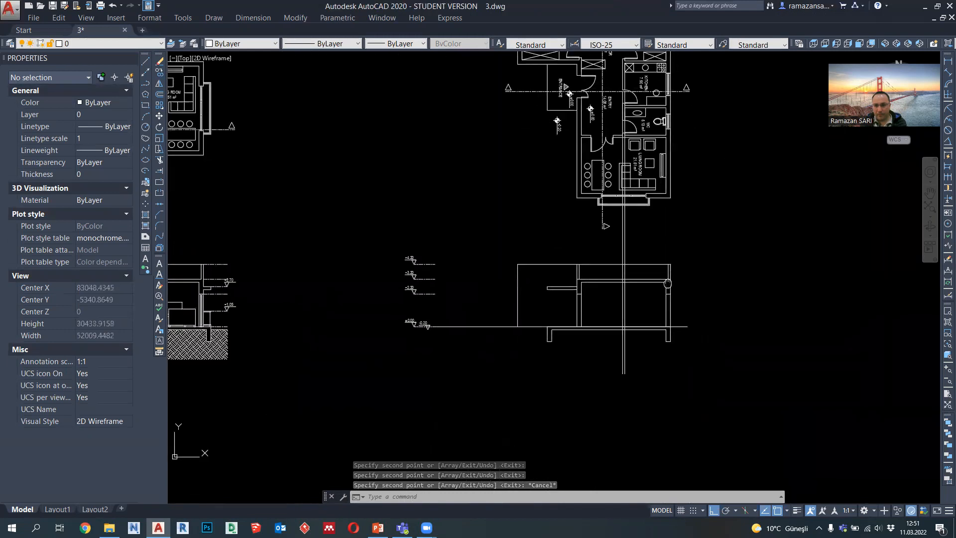
scroll(672, 245, up, 7)
click(145, 83)
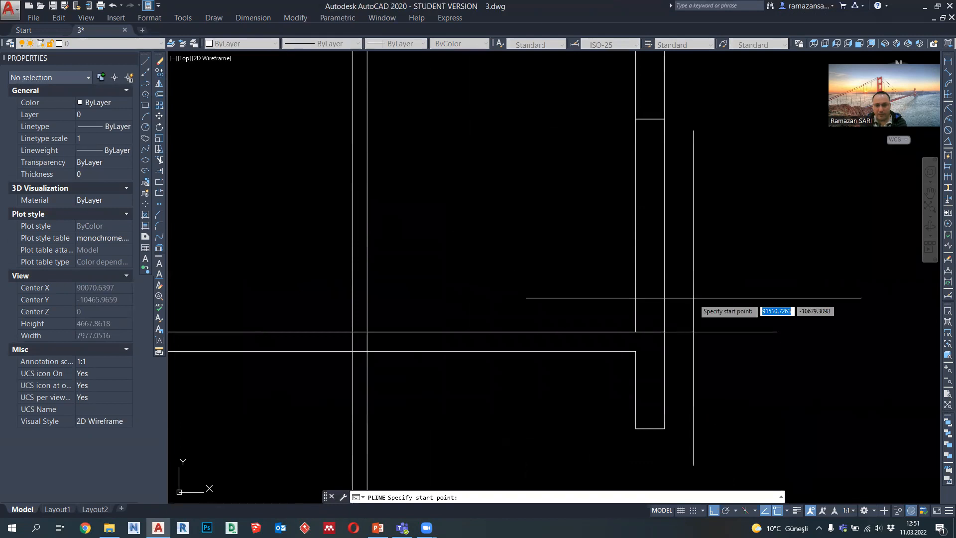
click(665, 332)
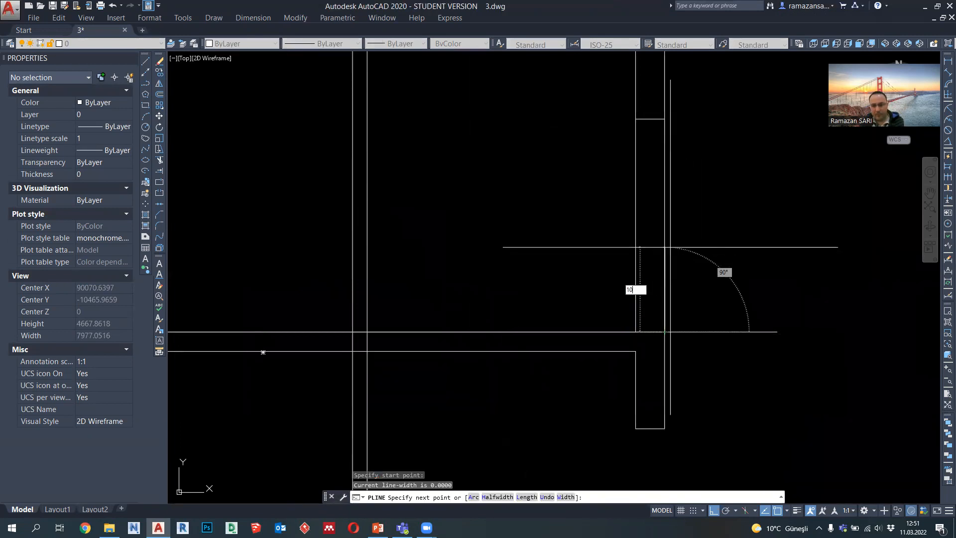
text(1000)
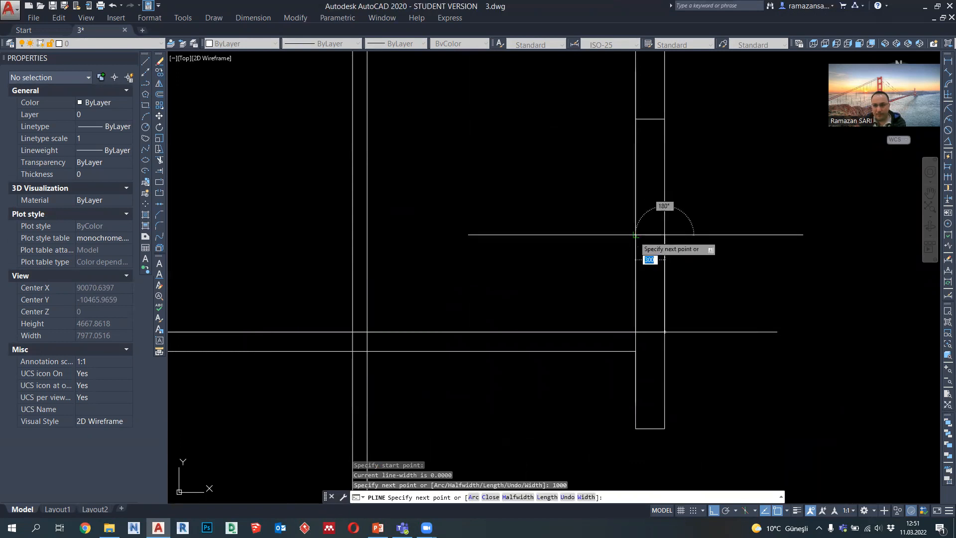
key(Return)
click(634, 331)
key(Escape)
Step: Shorten the far exterior wall's inner thin line so that it ends at the top of the sill wall
click(671, 224)
click(614, 196)
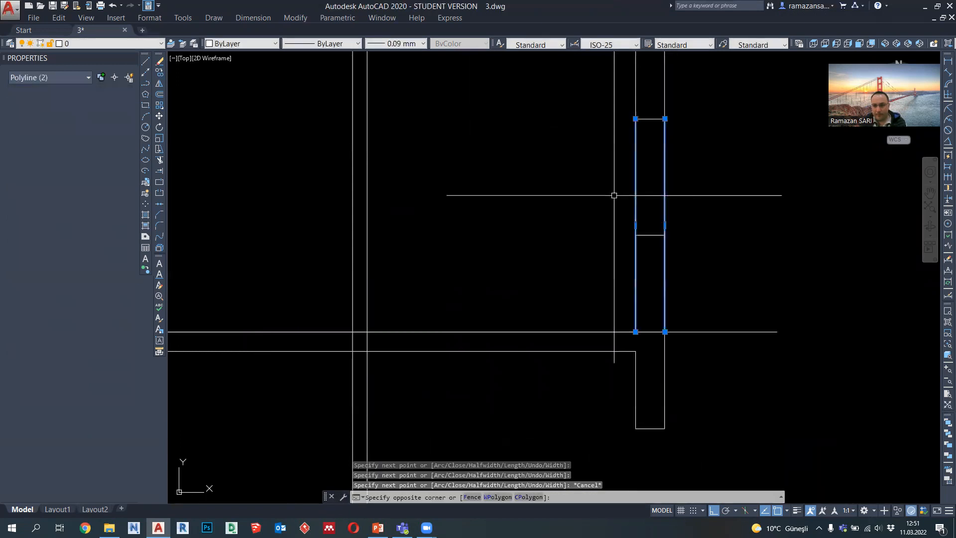
click(636, 331)
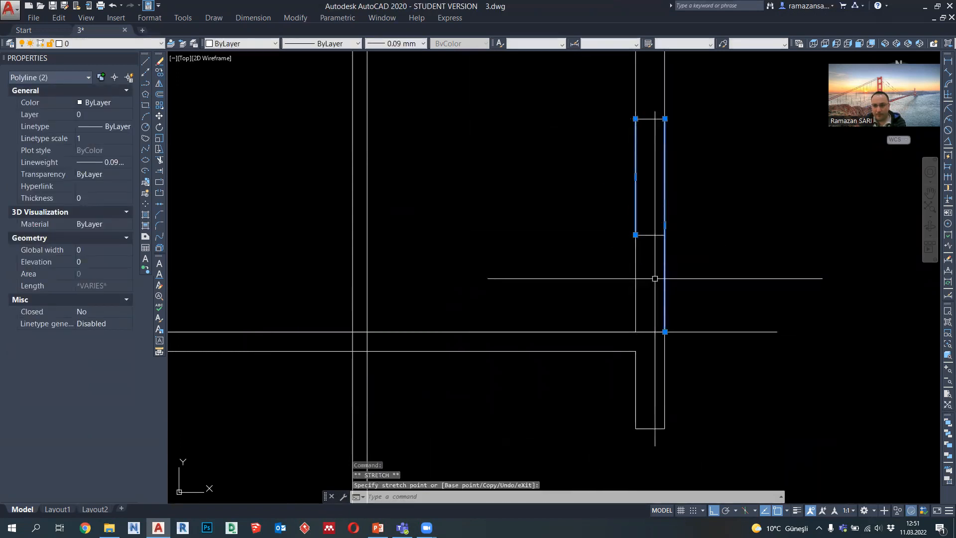
key(Escape)
key(Escape)
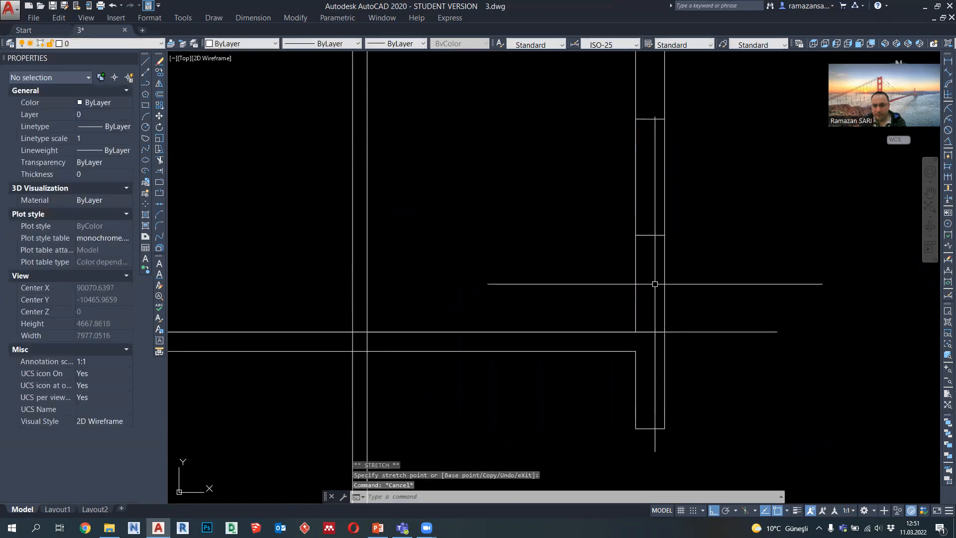
Step: Set the sill wall polyline's lineweight to 0.35 mm
click(662, 275)
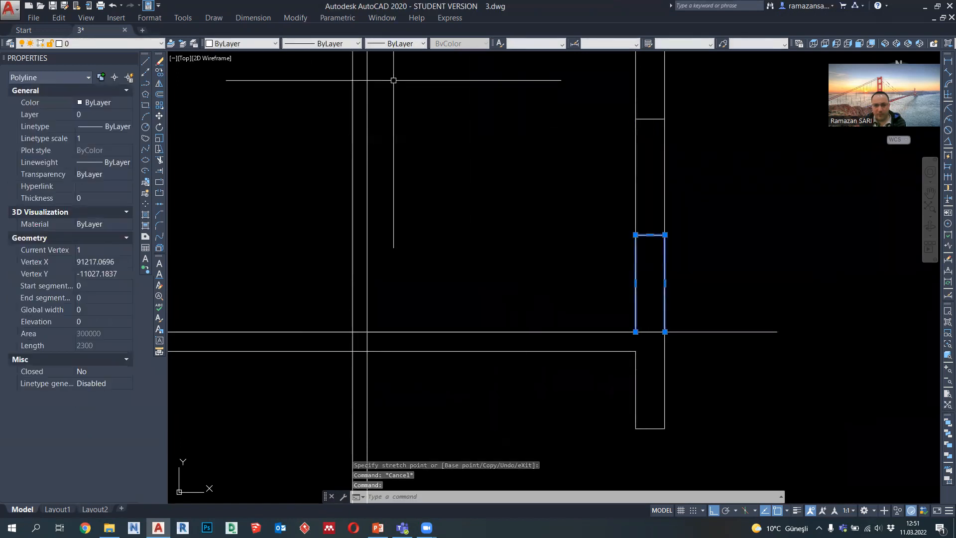
click(397, 43)
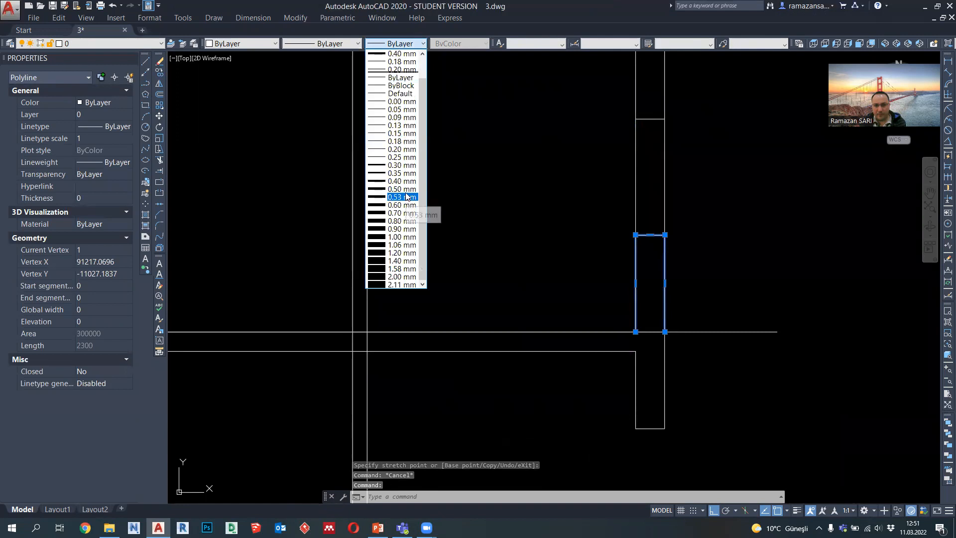
click(403, 173)
key(Escape)
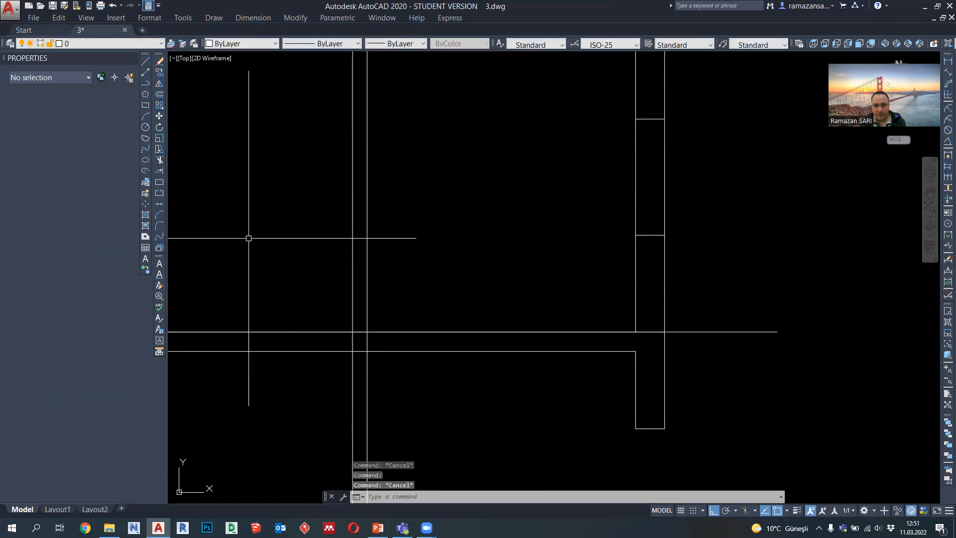
click(160, 160)
key(Return)
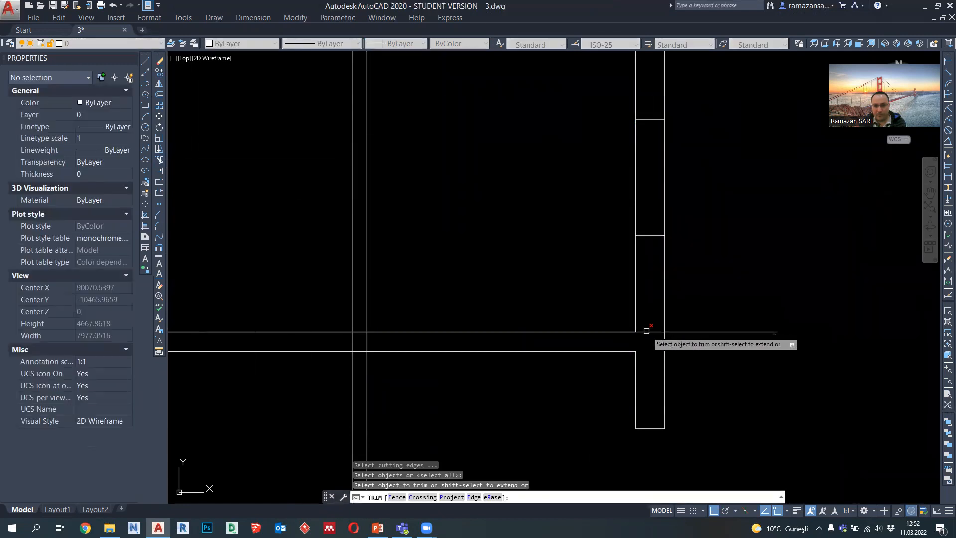
key(Escape)
Step: Erase the long ground level guide line extending beyond the ground slab
click(724, 354)
click(706, 316)
scroll(729, 338, down, 3)
scroll(729, 338, up, 2)
key(Delete)
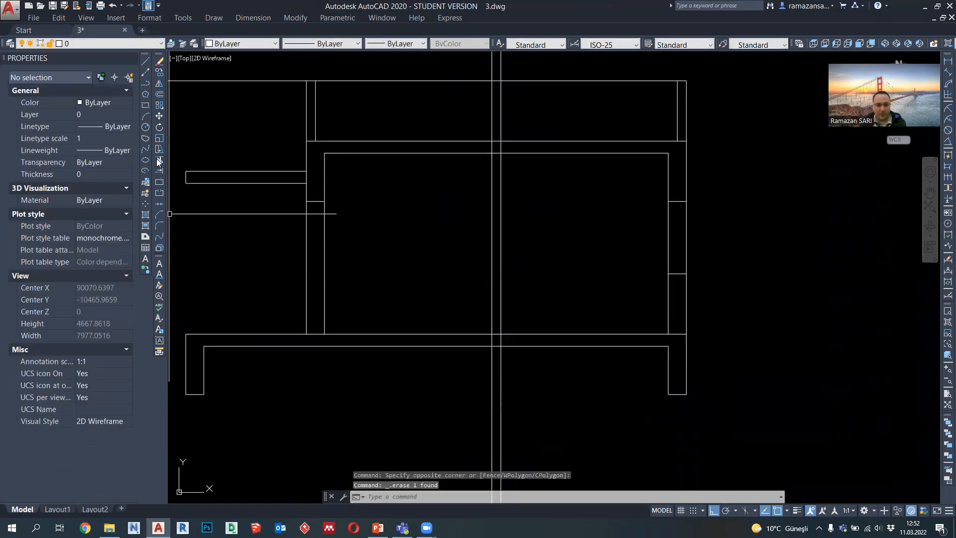
Step: Trim the overlapping lines where the parapets, canopy and sill wall meet the slabs and beams
click(158, 160)
key(Return)
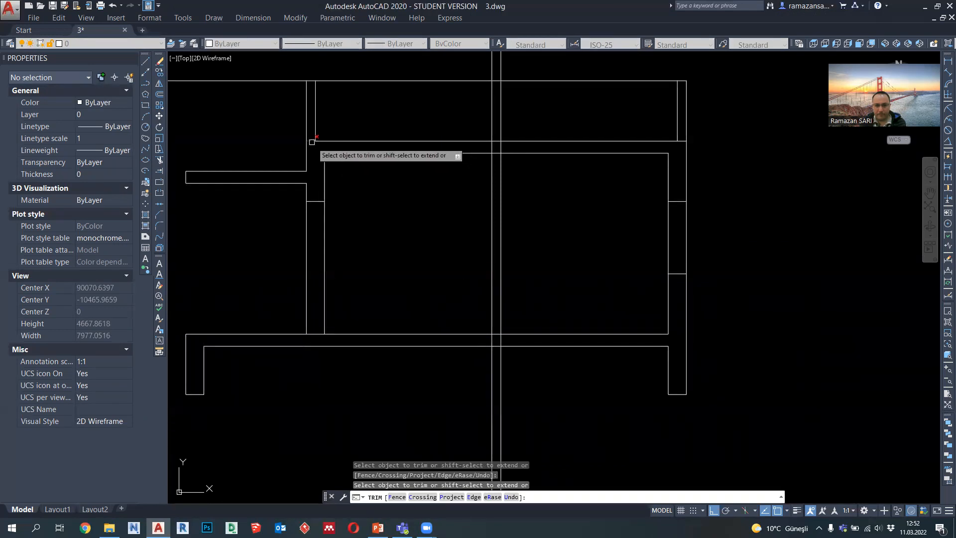
scroll(680, 146, up, 2)
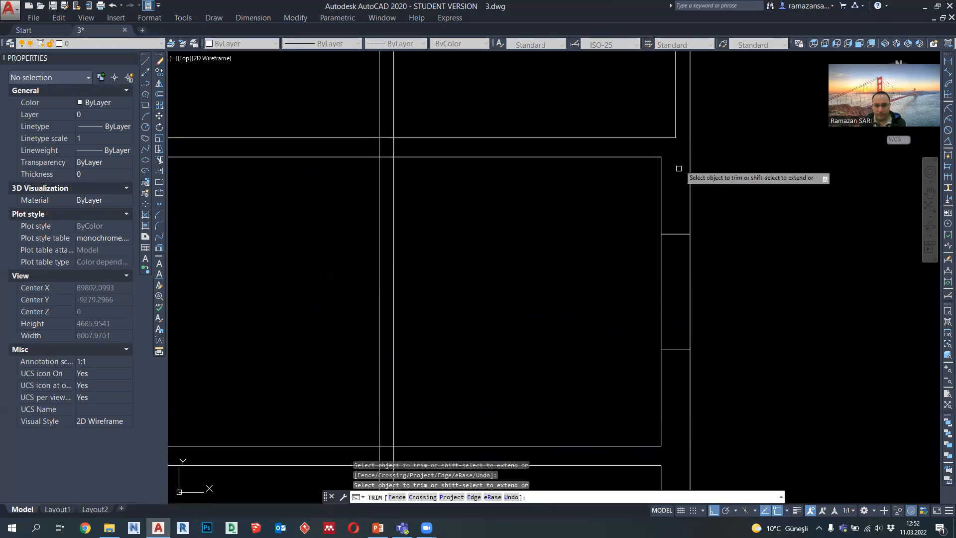
scroll(679, 168, down, 5)
mouse_move(686, 251)
middle_down()
mouse_move(668, 436)
mouse_move(668, 296)
middle_up()
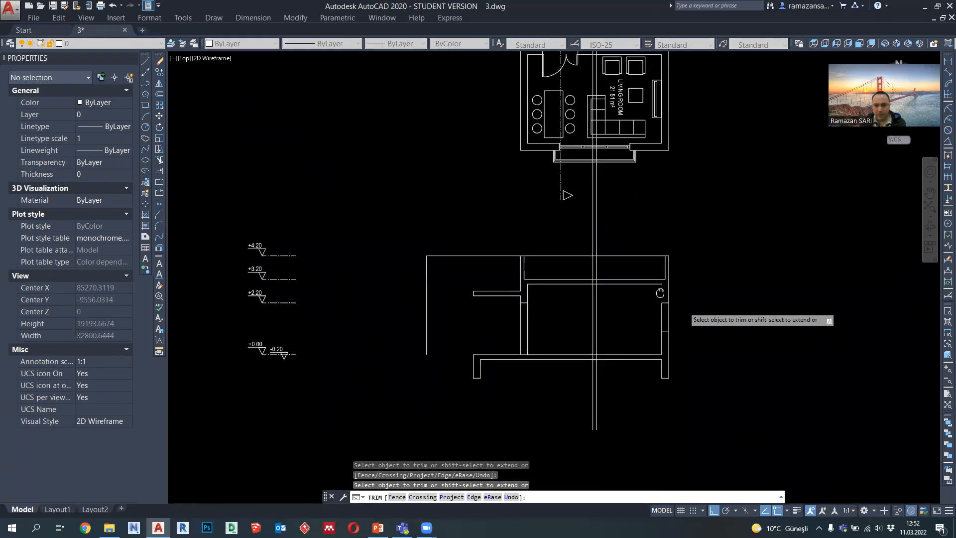
scroll(570, 305, up, 4)
key(Escape)
Step: Draw the interior beam as a polyline under the upper slab between the two projection lines, reaching down to the door head level
click(146, 83)
click(537, 196)
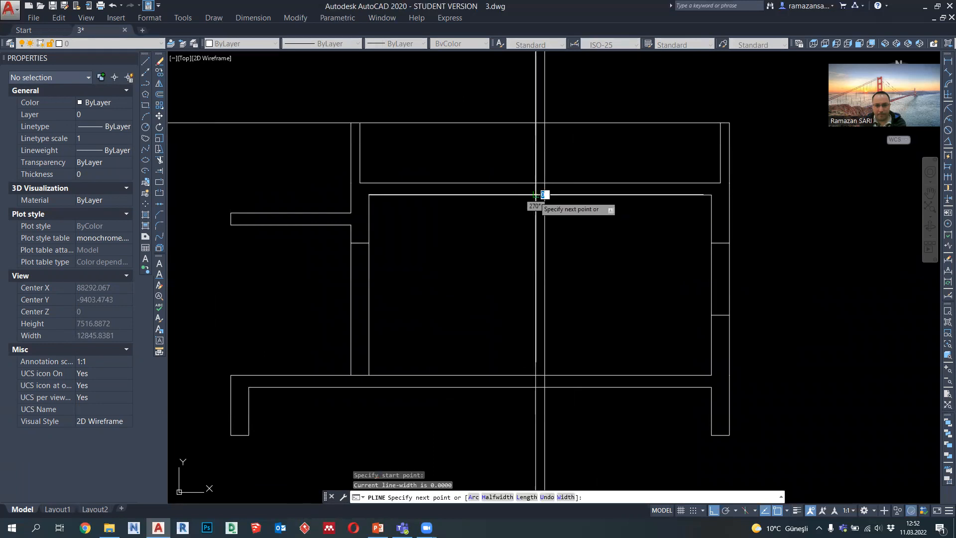
click(535, 243)
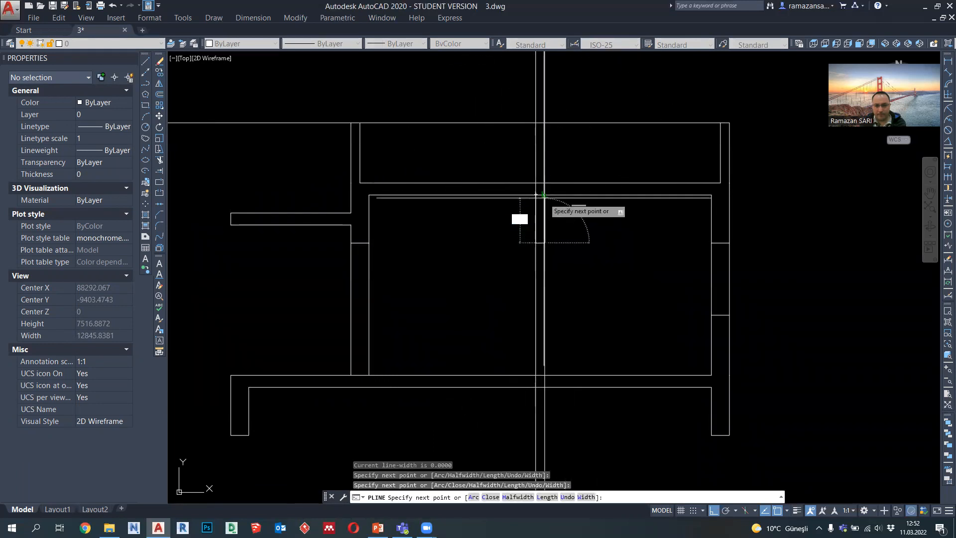
click(544, 196)
key(Escape)
Step: Erase the two vertical projection lines that located the interior wall
click(551, 155)
click(517, 145)
key(Delete)
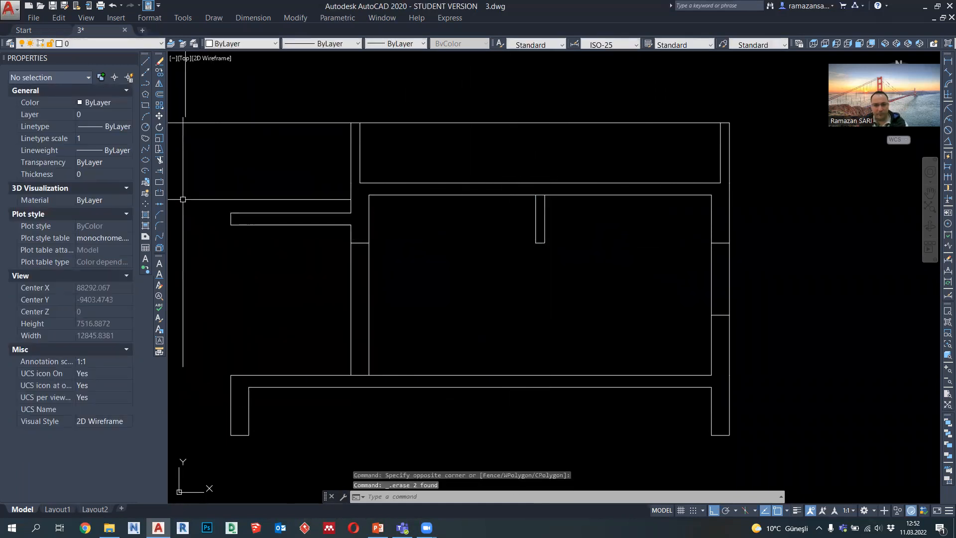
Step: Trim the upper slab's underside line between the two sides of the interior beam
click(159, 161)
key(Return)
scroll(538, 191, up, 2)
click(541, 196)
key(Escape)
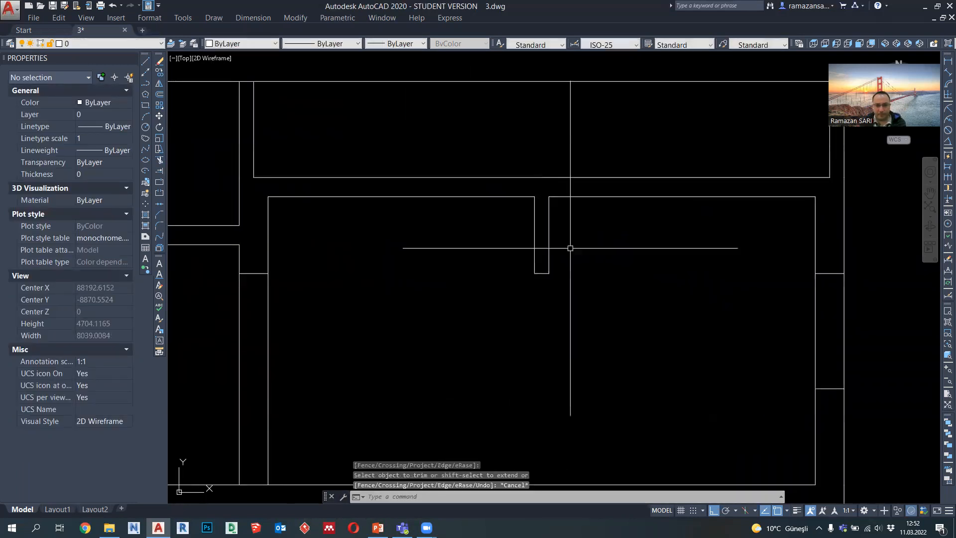
Step: Set the interior beam polyline's lineweight to 0.35 mm
click(570, 248)
click(506, 237)
click(404, 44)
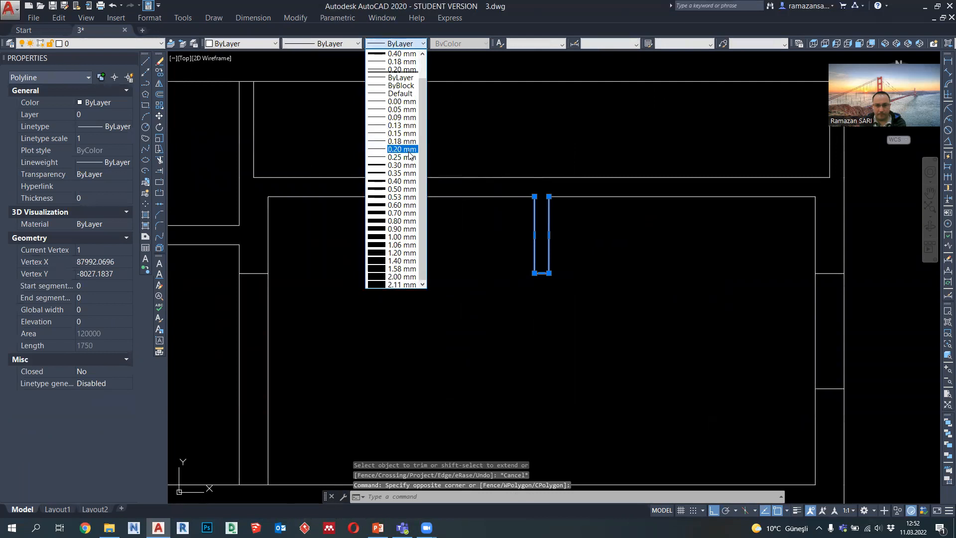
click(402, 172)
key(Escape)
scroll(495, 292, down, 8)
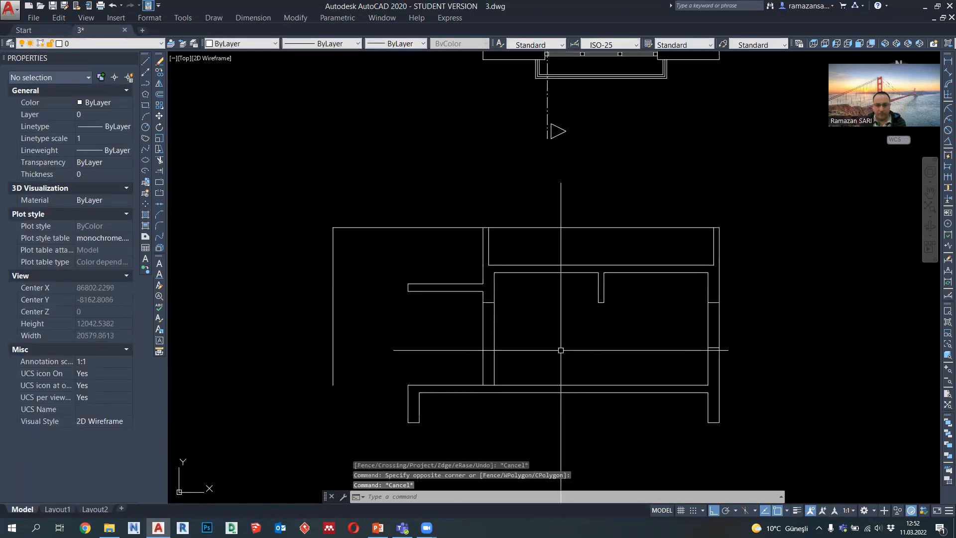
Step: Draw a vertical projection line from the entry wardrobe's outer corner in the plan down through the section
middle_drag(532, 304, 515, 431)
middle_drag(539, 63, 536, 156)
scroll(543, 138, up, 2)
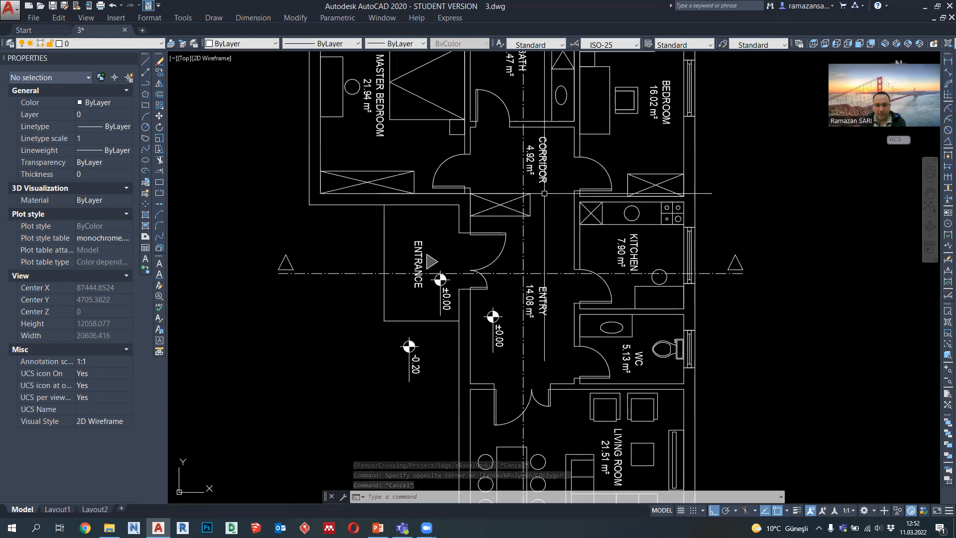
click(145, 83)
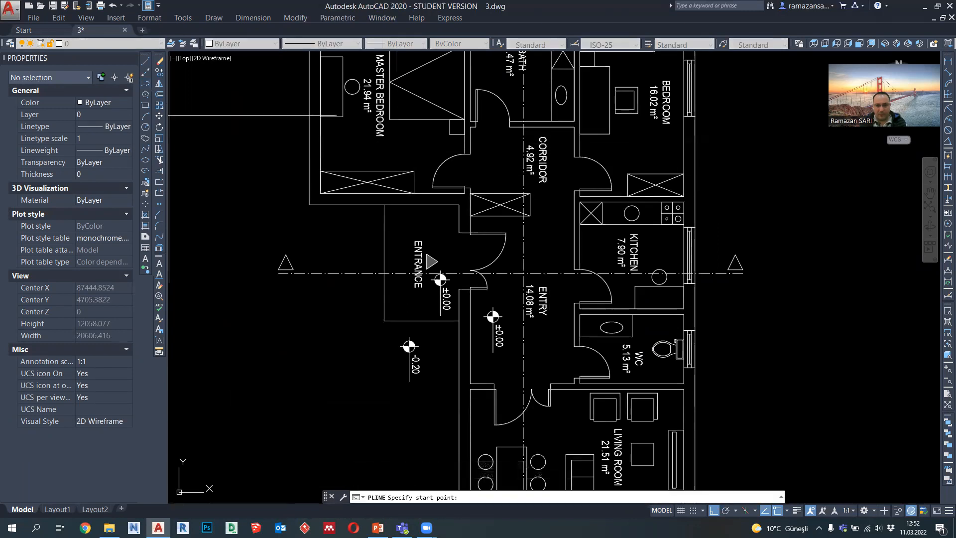
click(531, 215)
scroll(537, 234, down, 5)
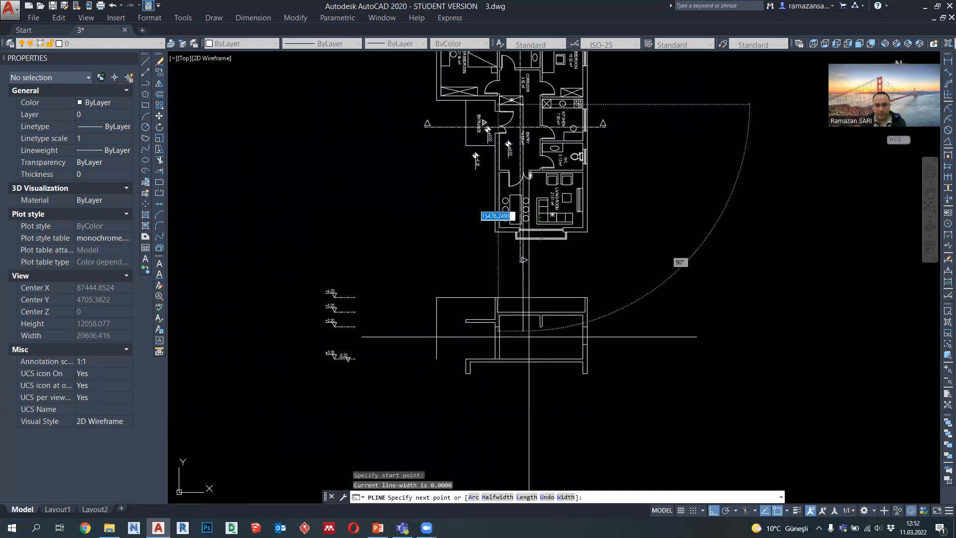
key(Escape)
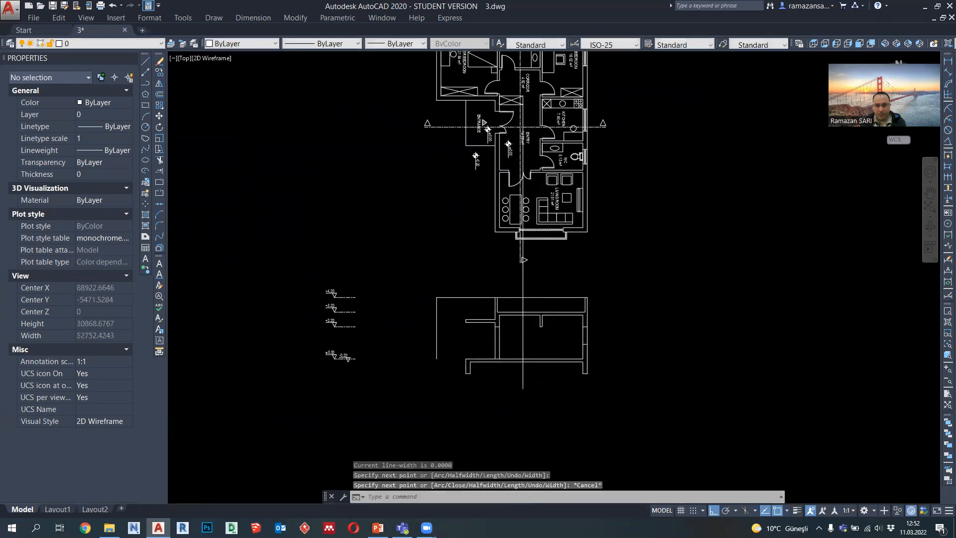
Step: Draw a vertical line from the interior beam's lower corner nearest the entrance down to the floor slab
scroll(513, 342, up, 4)
key(space)
scroll(583, 339, up, 2)
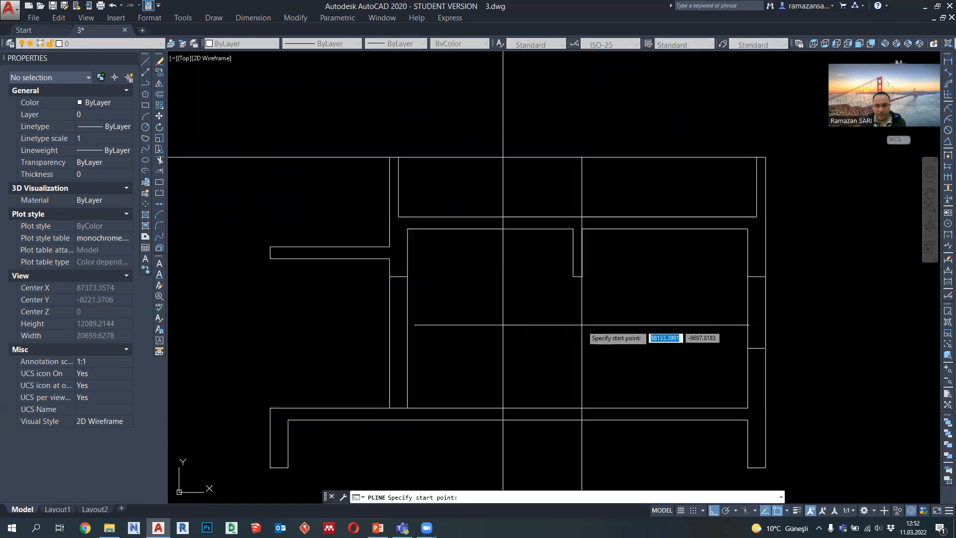
click(574, 278)
click(575, 412)
key(Escape)
Step: Copy the vertical wall line to the beam's opposite lower corner to complete the interior wall opening
click(584, 373)
click(565, 357)
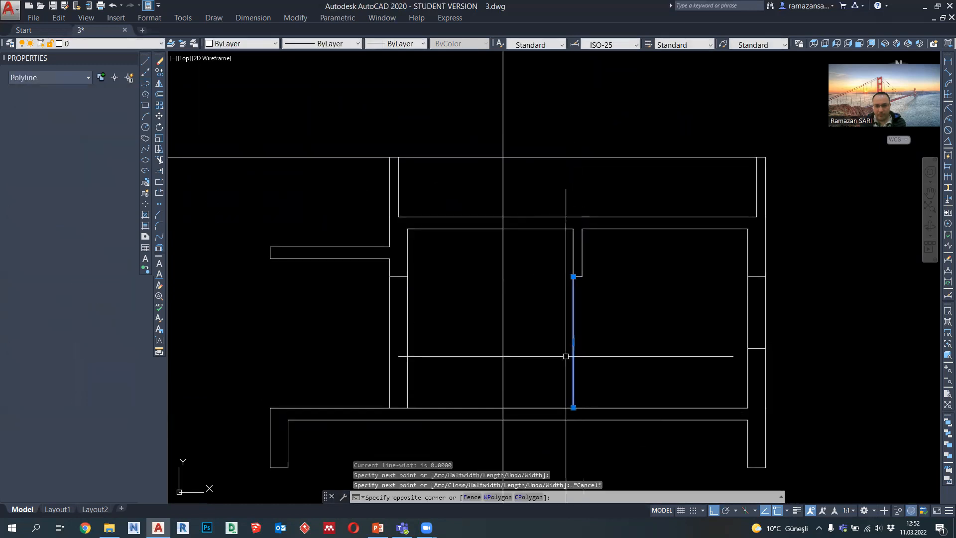
click(159, 72)
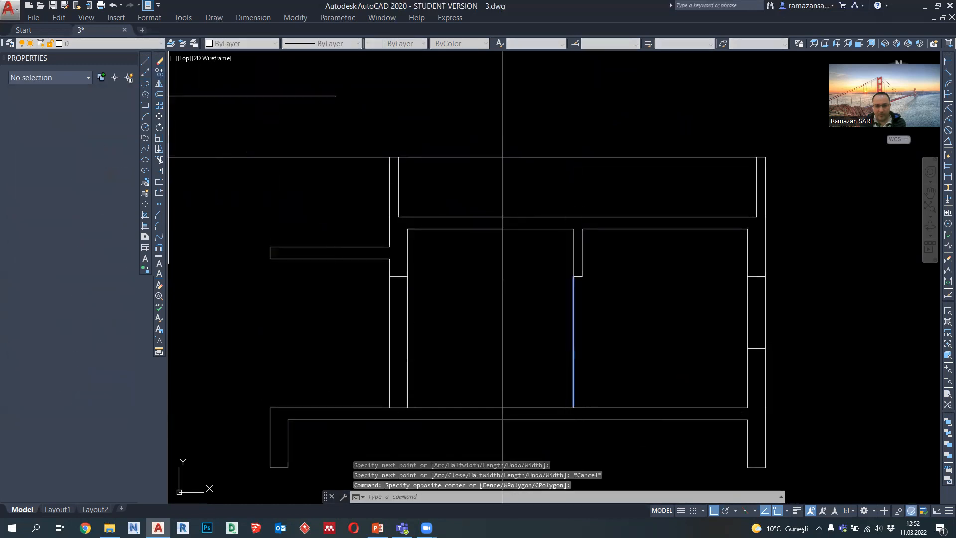
click(573, 265)
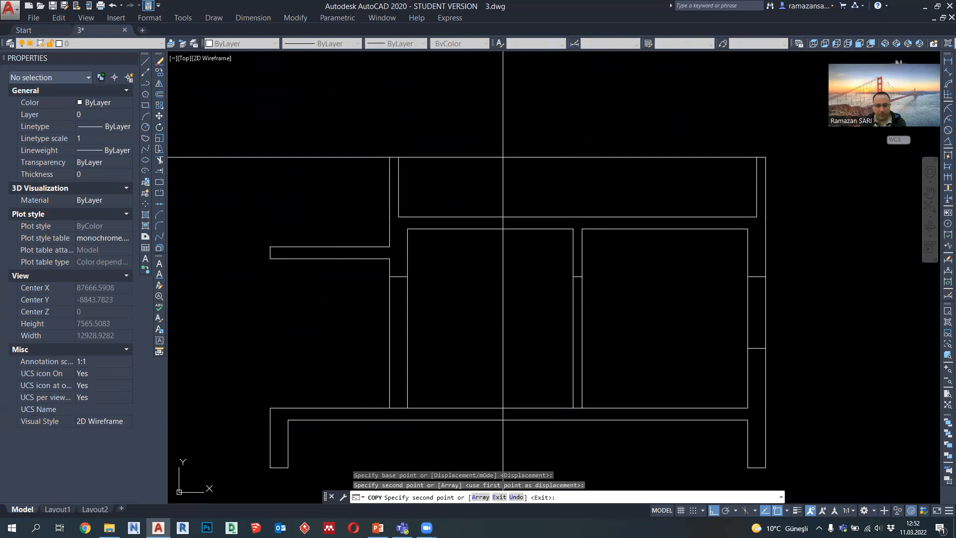
key(Escape)
Step: Draw the wardrobe outline as a polyline from the floor up the projection line to the ceiling, across to the entrance wall and down
click(146, 85)
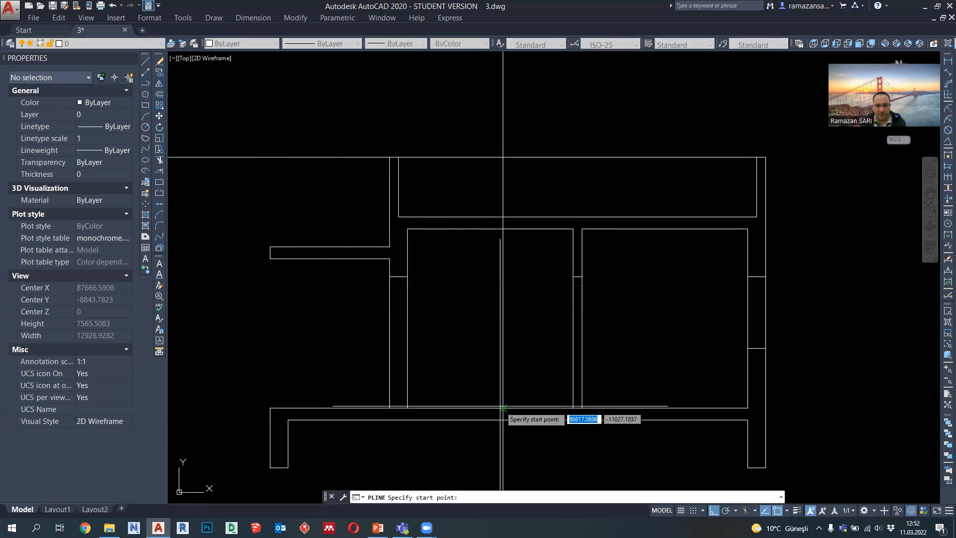
click(503, 407)
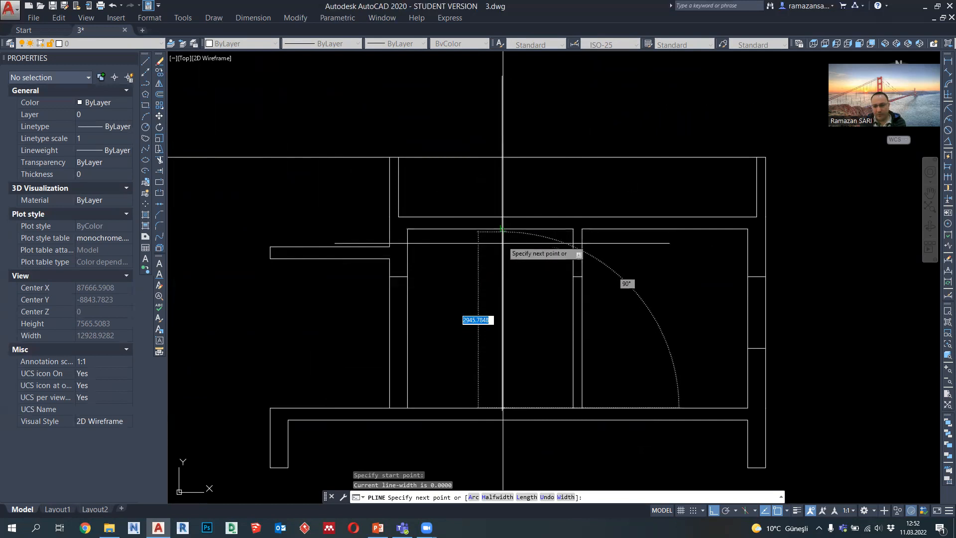
click(503, 228)
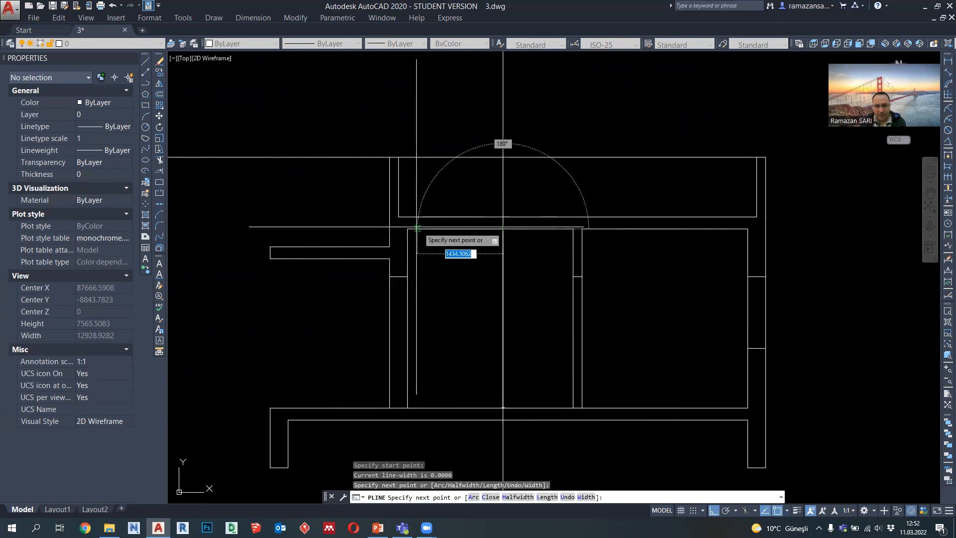
click(407, 229)
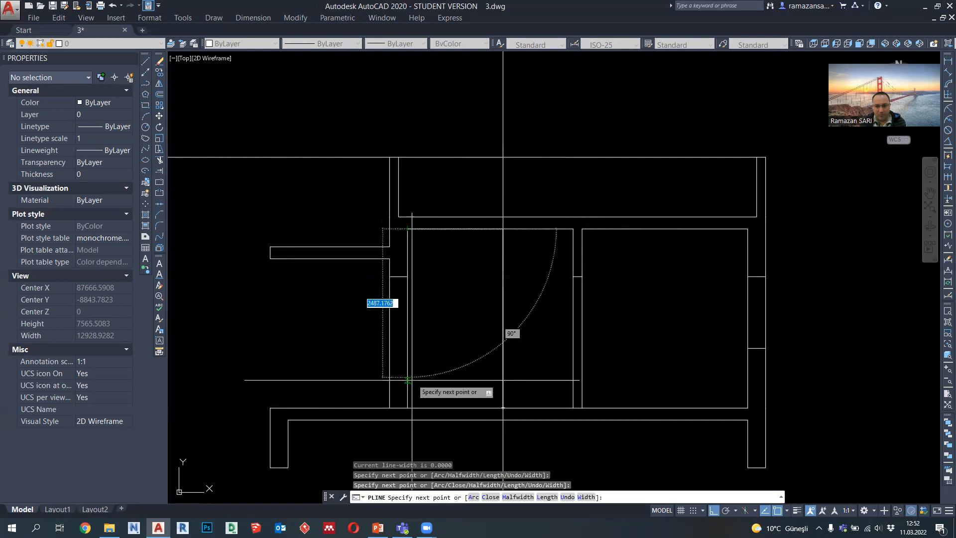
click(406, 407)
key(Escape)
Step: Erase the vertical projection line used to locate the wardrobe's side
click(513, 181)
click(494, 214)
key(Delete)
Step: Draw a horizontal line across the wardrobe at the door head level
scroll(518, 267, up, 4)
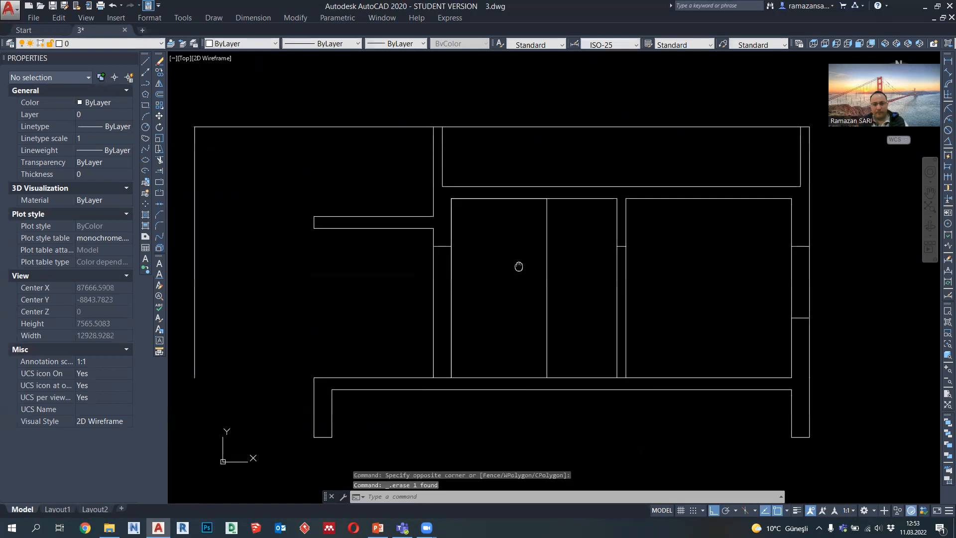
click(144, 84)
click(411, 233)
click(563, 233)
key(Escape)
Step: Divide the wardrobe's upper compartment with a vertical line from the horizontal line's midpoint up to the ceiling
key(Return)
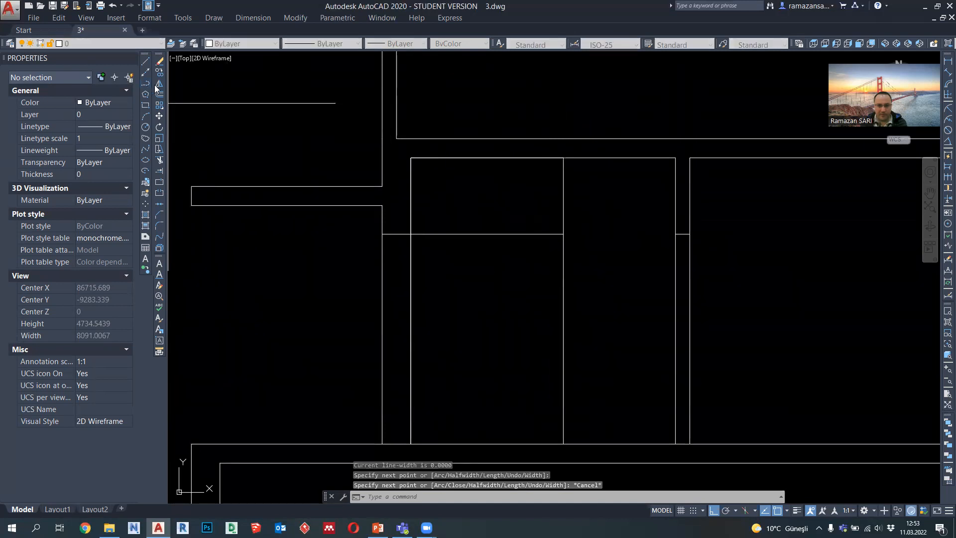
click(487, 233)
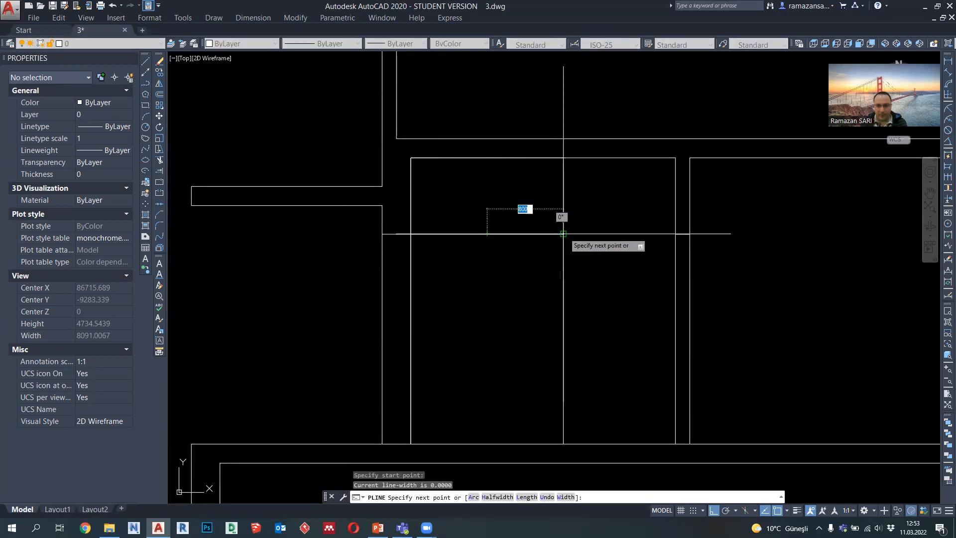
click(487, 158)
key(Escape)
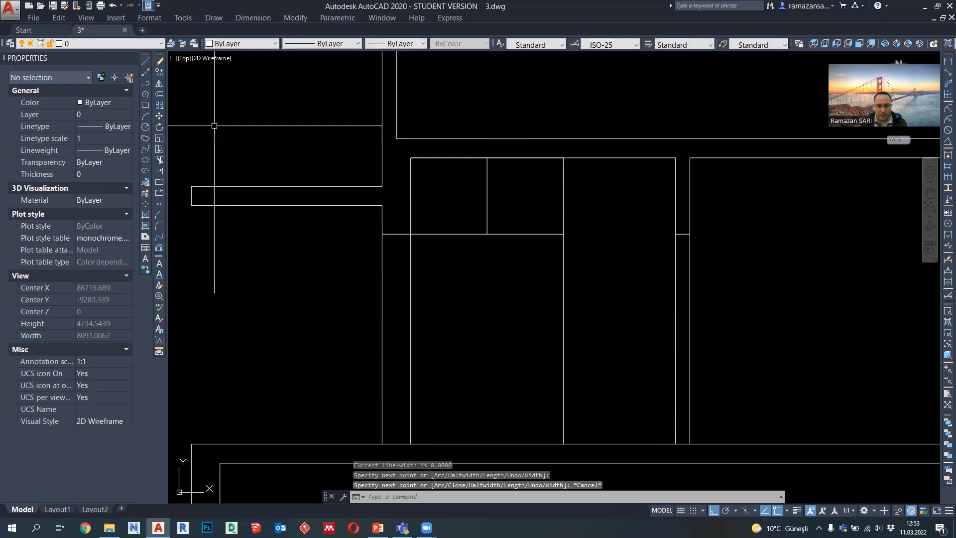
Step: Draw a second horizontal line across the wardrobe at the midpoint of its side
click(147, 86)
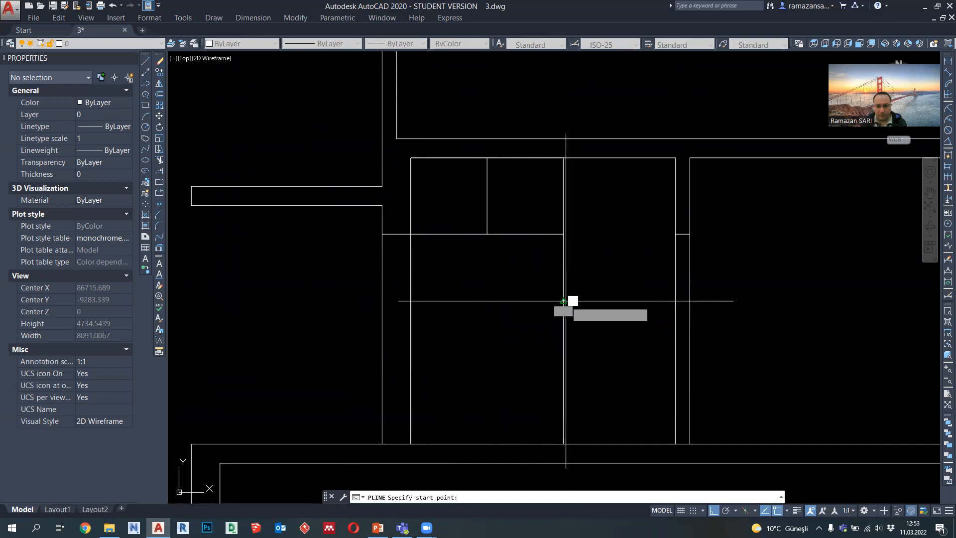
click(564, 301)
click(411, 301)
key(Escape)
Step: Move the wardrobe's mid-height horizontal line down by 600
click(466, 300)
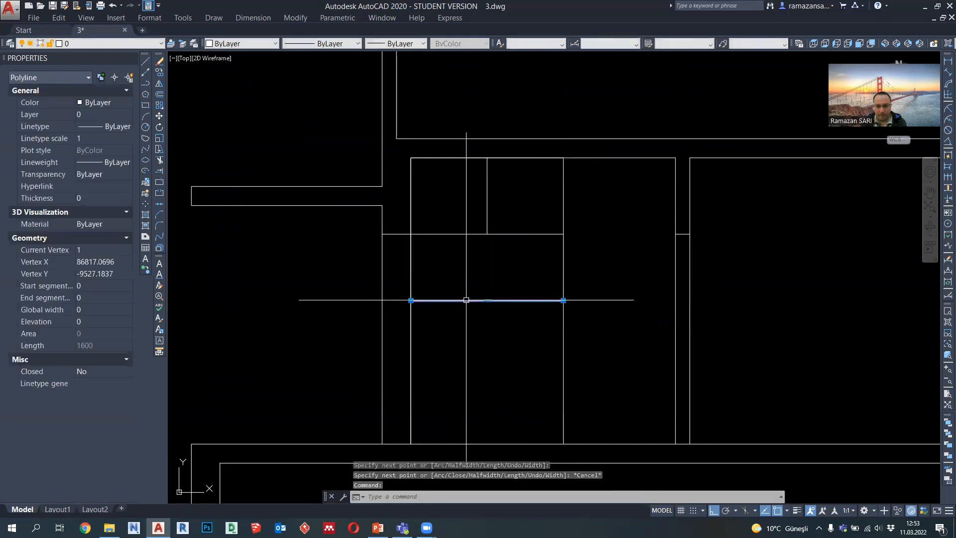
click(487, 300)
text(600)
key(Return)
key(Escape)
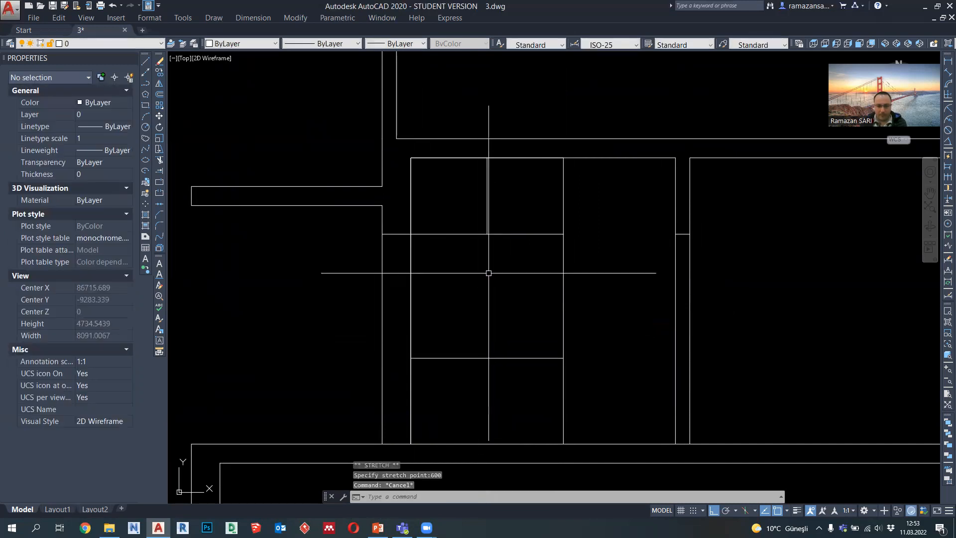
Step: Draw a vertical line from the midpoint of the wardrobe's lower horizontal line down to the floor
click(149, 86)
middle_drag(408, 301, 422, 235)
click(502, 290)
click(502, 377)
key(Escape)
Step: Copy the lower compartment's vertical divider 400 to each side
click(508, 346)
click(489, 333)
click(160, 73)
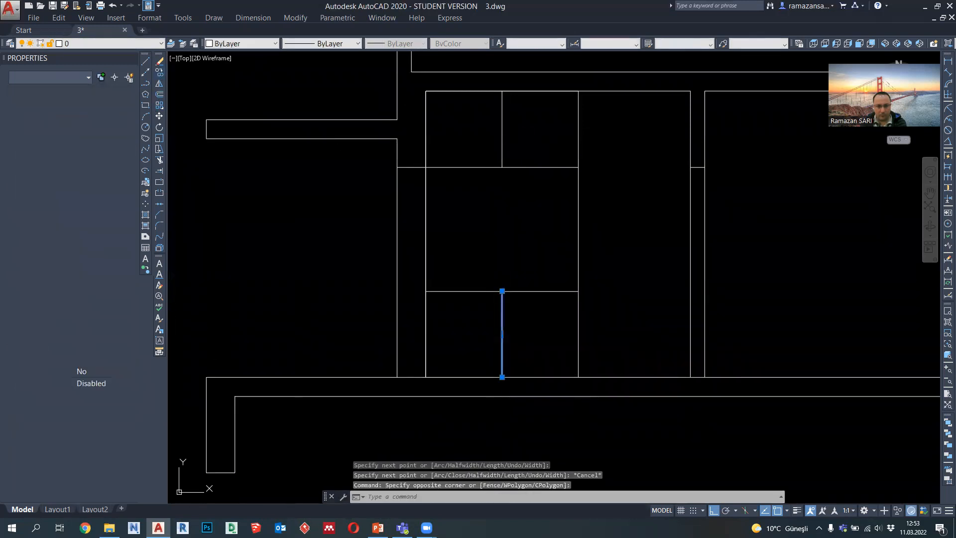
click(502, 291)
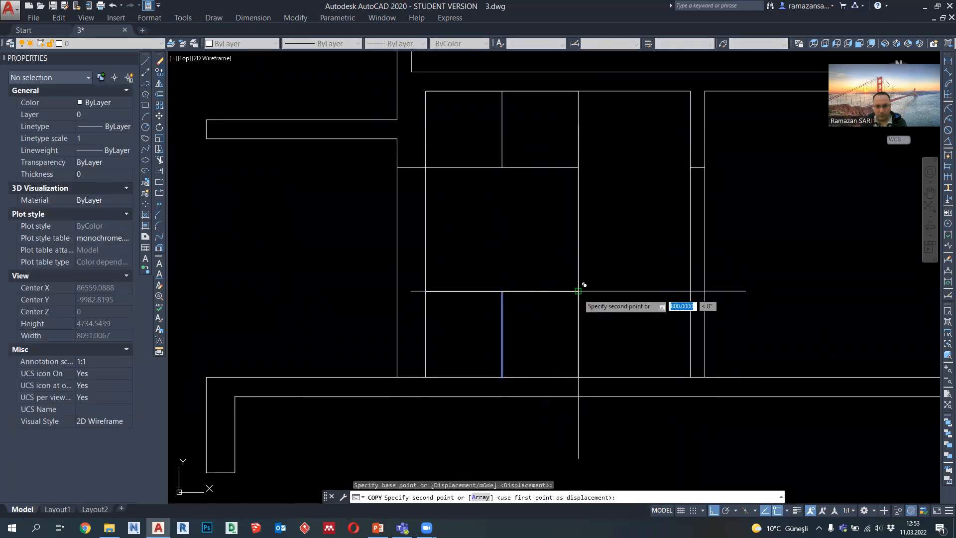
text(400)
key(Return)
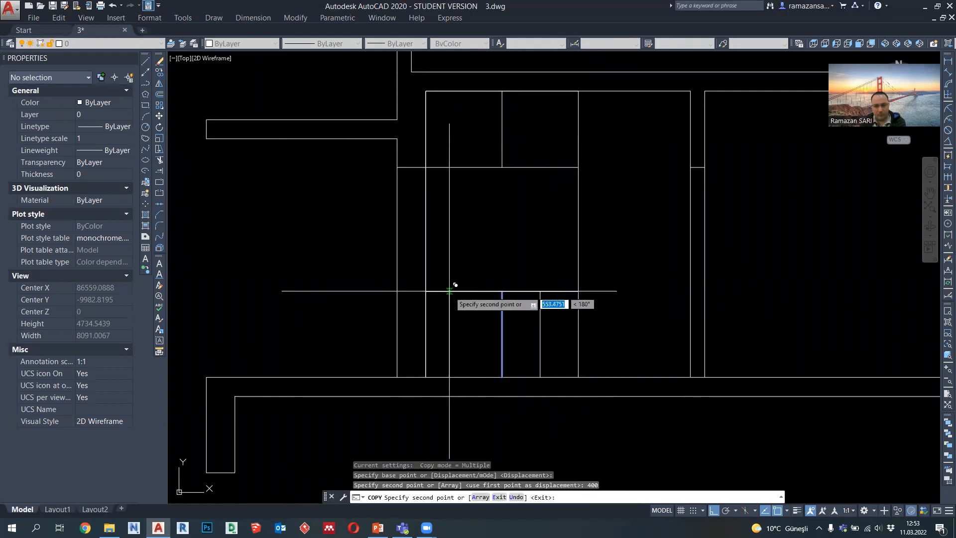
text(400)
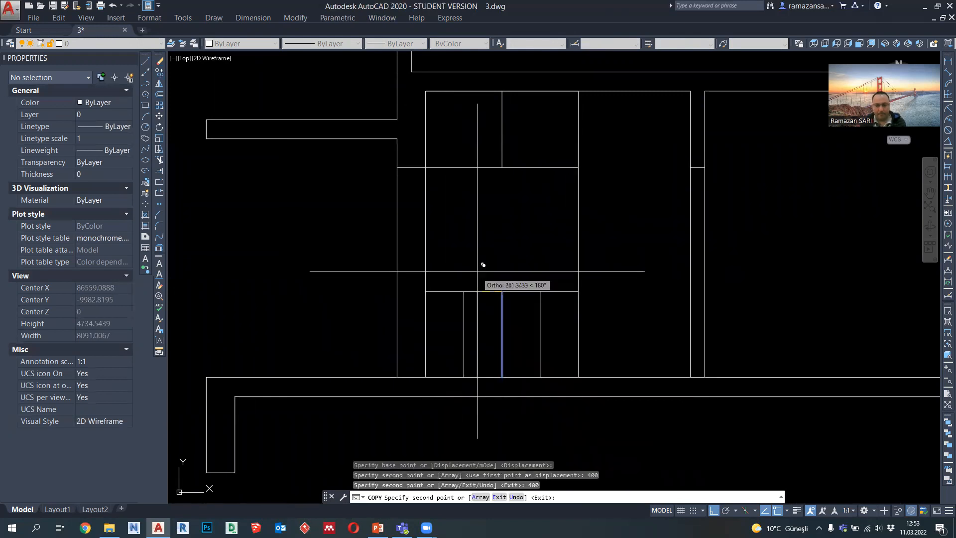
key(Escape)
Step: Draw a hook-shaped polyline in the wardrobe's middle compartment: 150 down, 100 to the right and 50 up
middle_drag(483, 222, 488, 270)
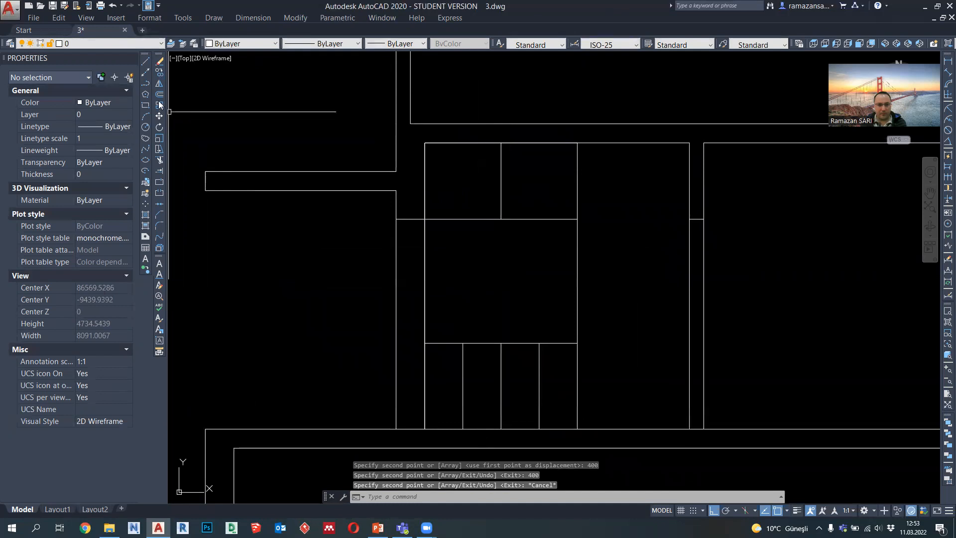
click(146, 82)
scroll(543, 254, up, 4)
middle_drag(510, 234, 529, 223)
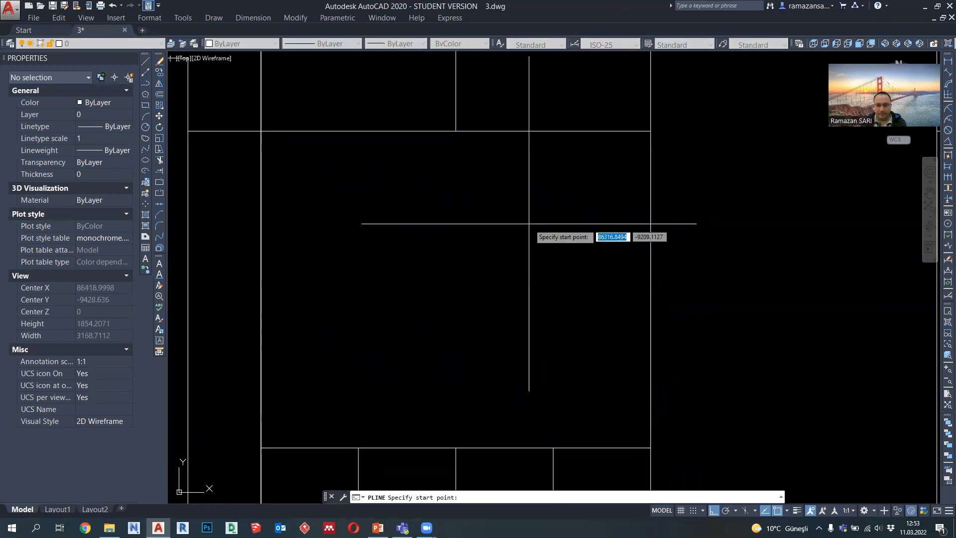
click(563, 195)
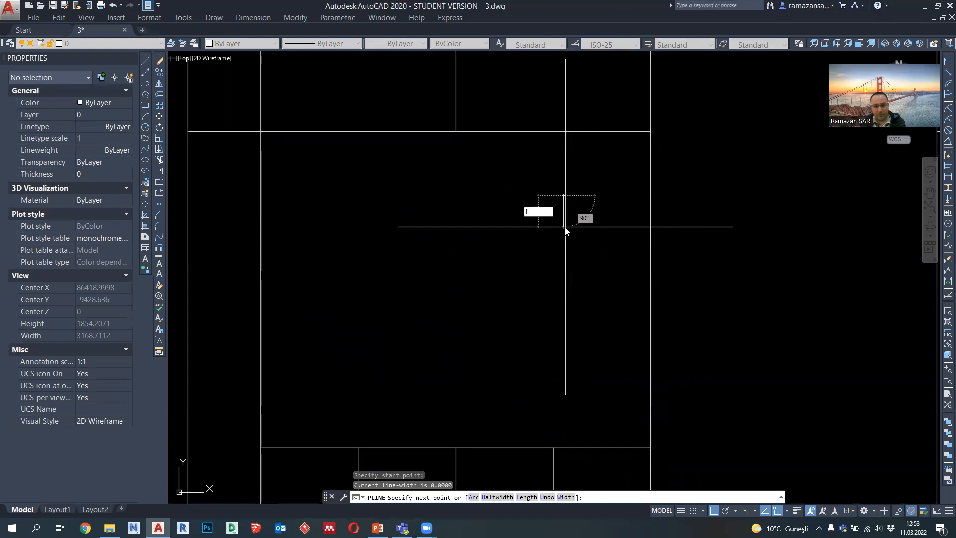
text(150)
key(Return)
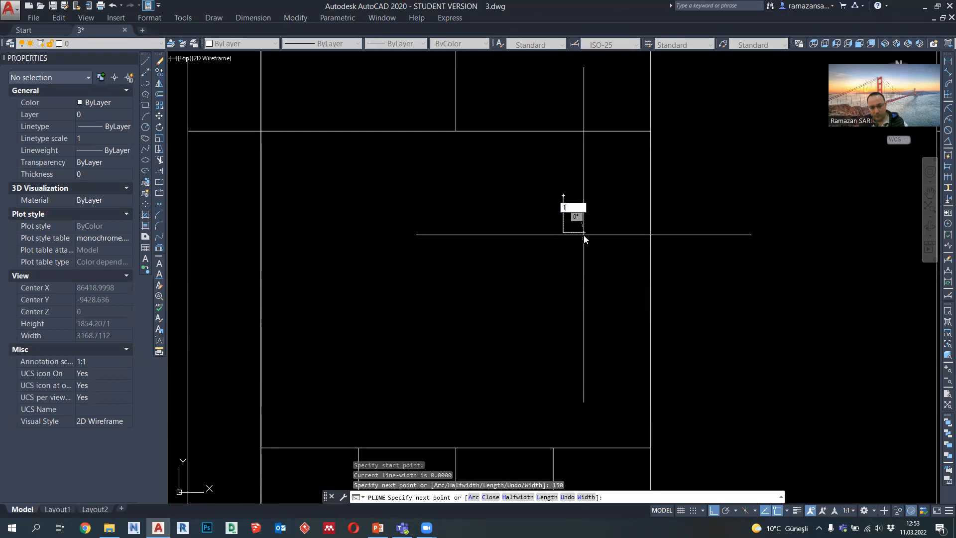
key(Return)
scroll(553, 194, up, 2)
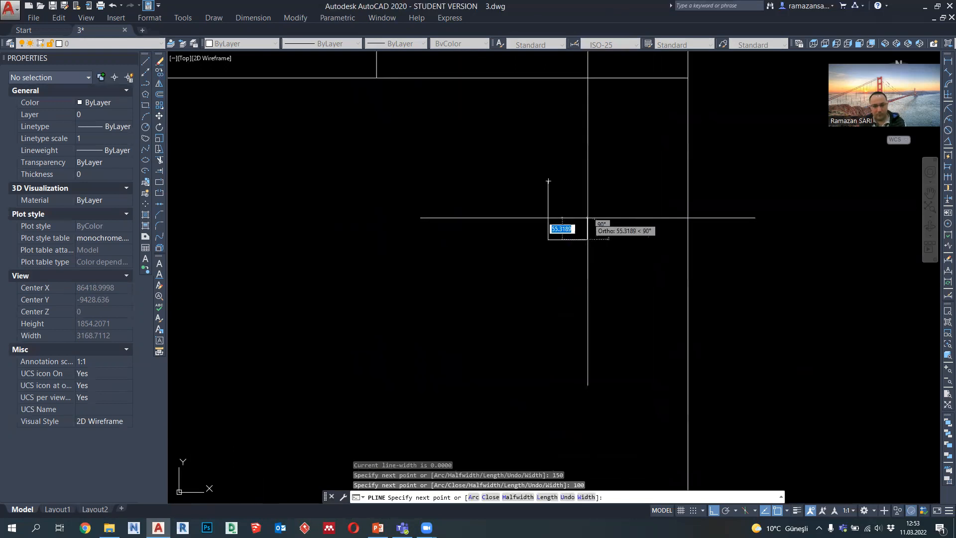
text(50)
key(Return)
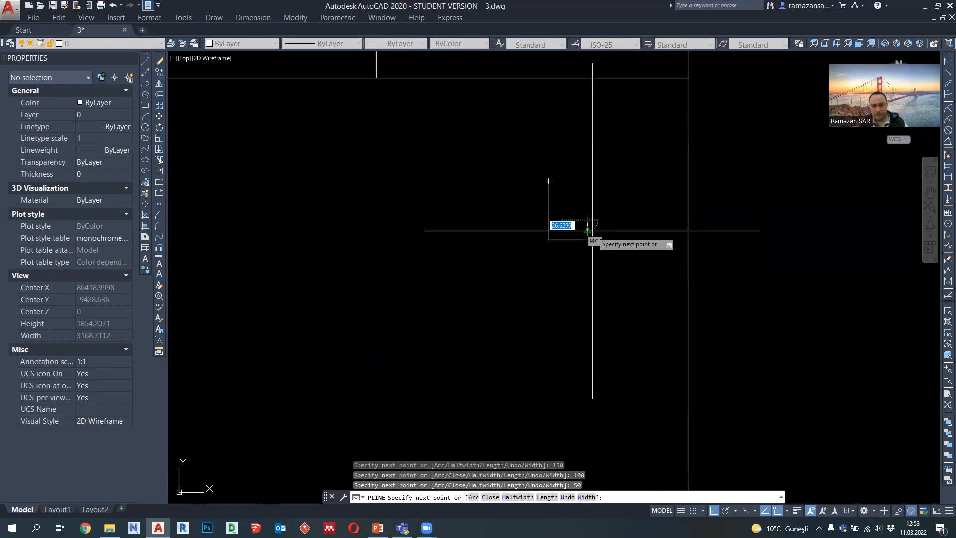
key(Escape)
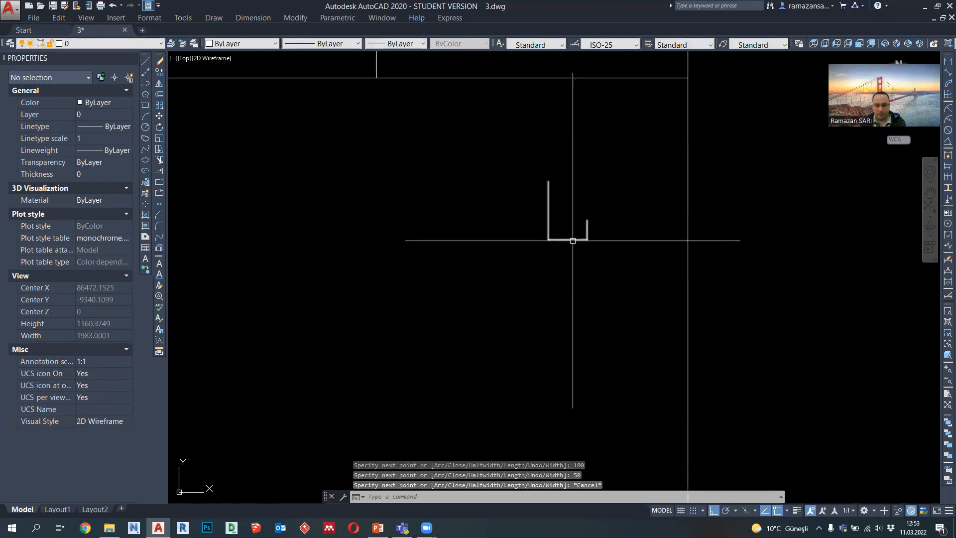
Step: Stretch the hook's short upright 25 toward its long stem
key(Return)
click(596, 252)
click(578, 202)
key(Return)
click(599, 187)
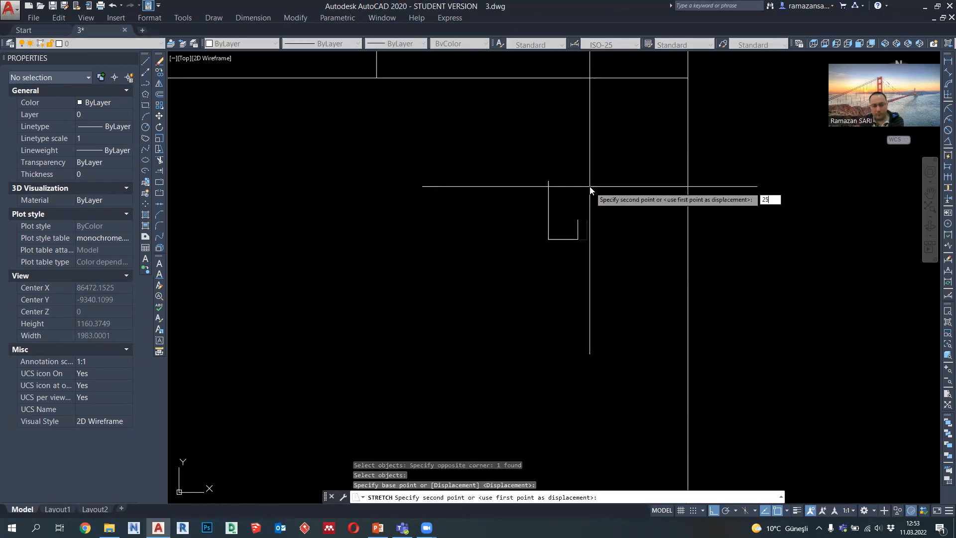
key(Return)
Step: Mirror the hook about its long vertical stem, keeping the original half
click(591, 252)
click(573, 230)
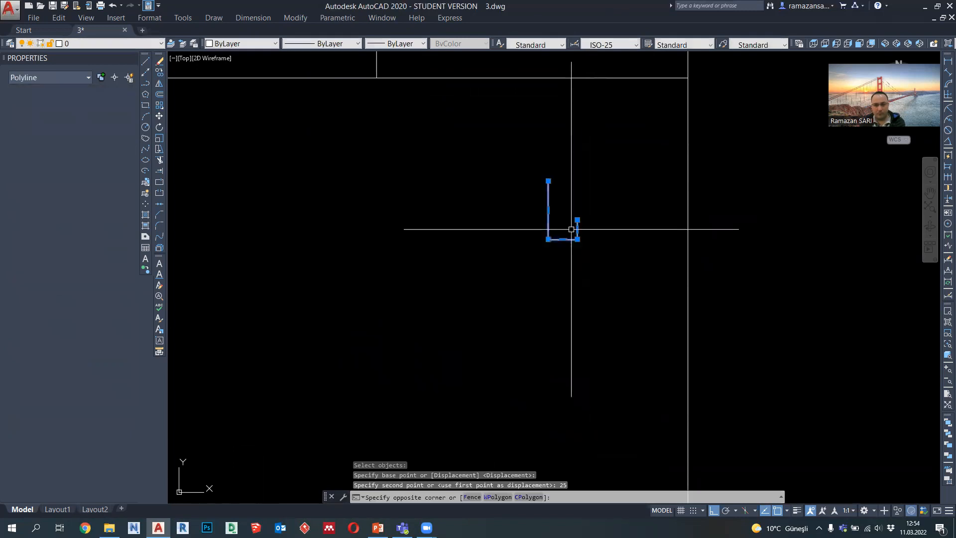
click(160, 83)
click(548, 181)
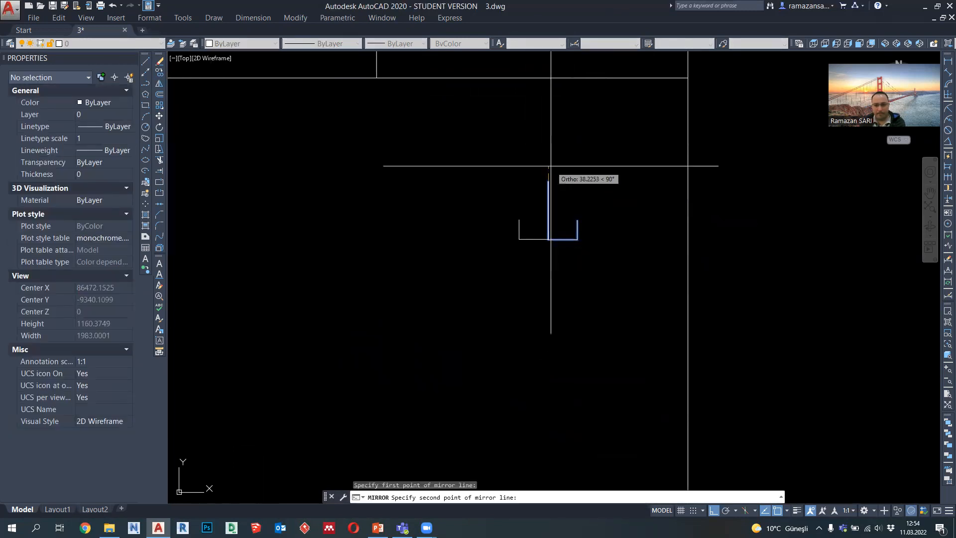
click(550, 166)
key(Return)
Step: Set the lineweight of both hook halves to 0.09 mm
click(578, 252)
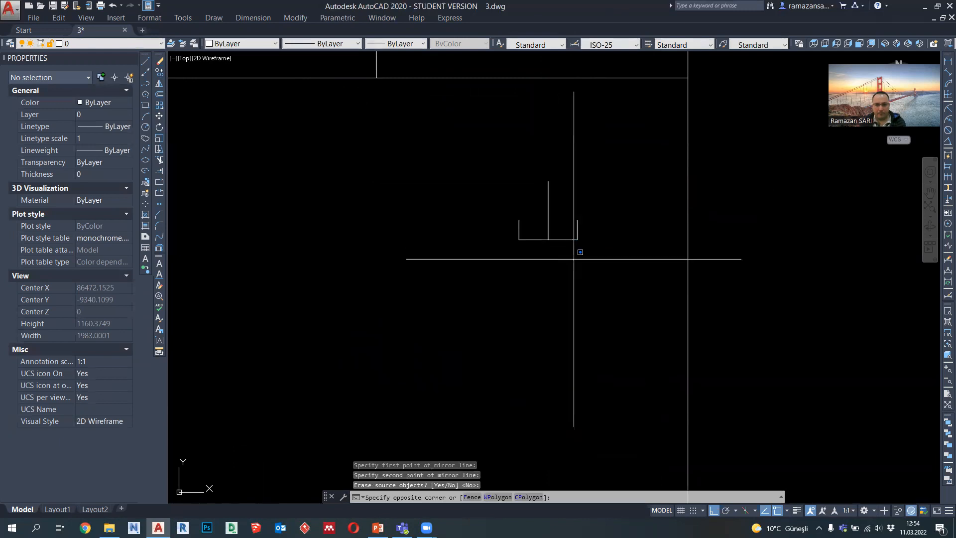
click(563, 230)
click(395, 43)
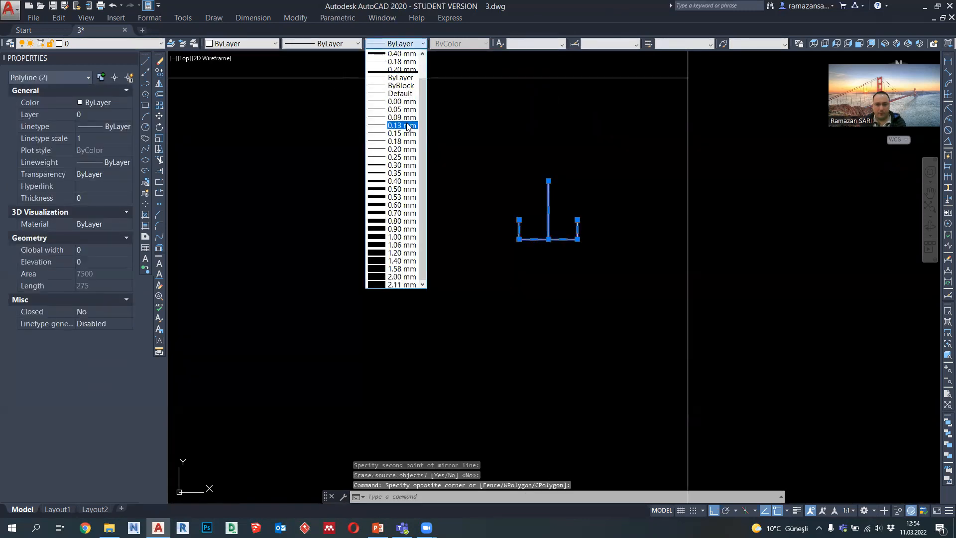
click(401, 118)
Step: Move the double hook by its stem's upper end to the foot of the upper compartment's divider, and lower it by 100
scroll(528, 274, down, 3)
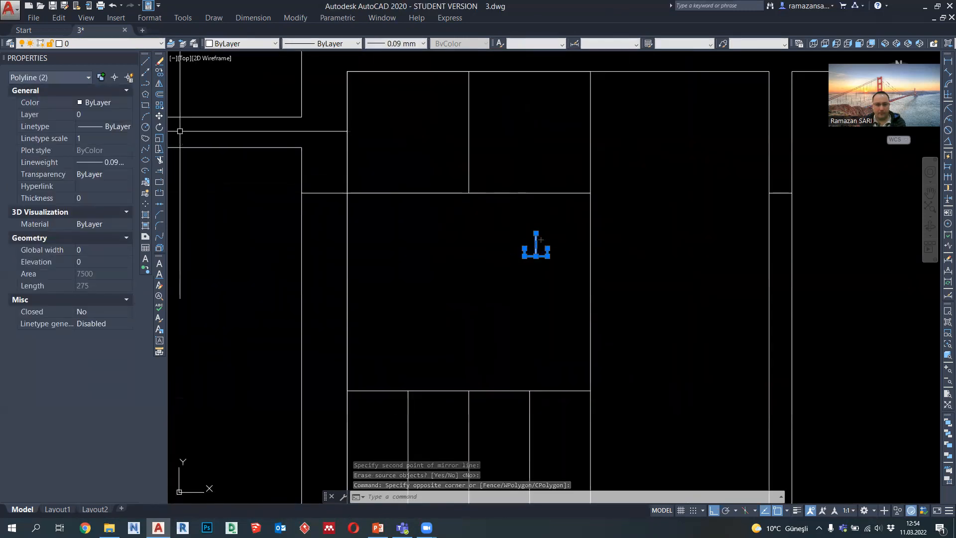
click(159, 116)
click(536, 233)
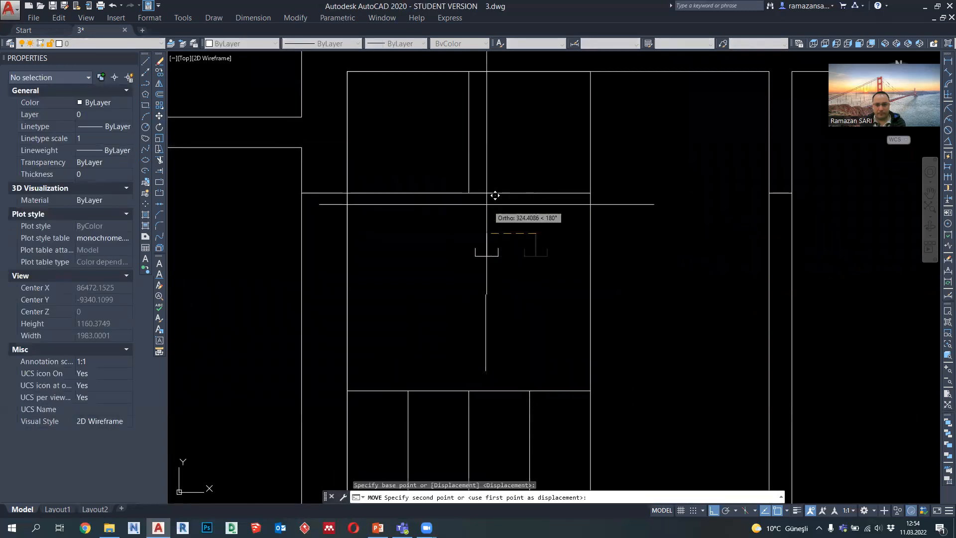
click(472, 194)
click(494, 242)
click(452, 211)
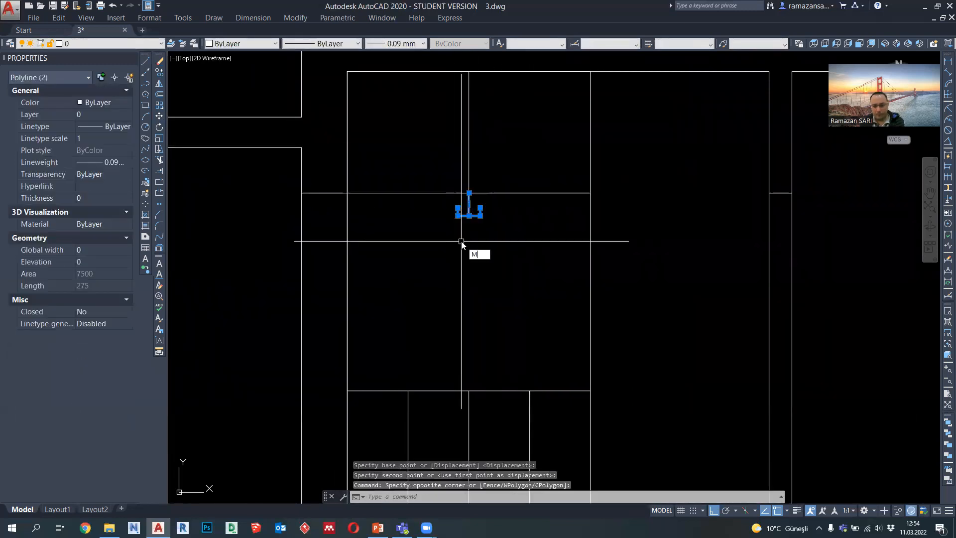
key(Return)
click(496, 257)
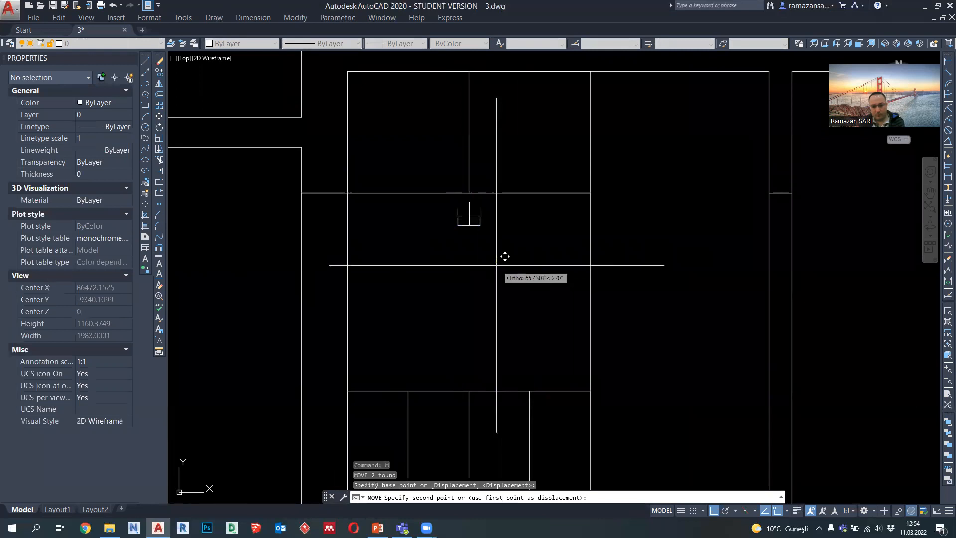
text(100)
key(Return)
Step: Copy the double hook 300 and 600 to each side inside the wardrobe's middle compartment
click(503, 271)
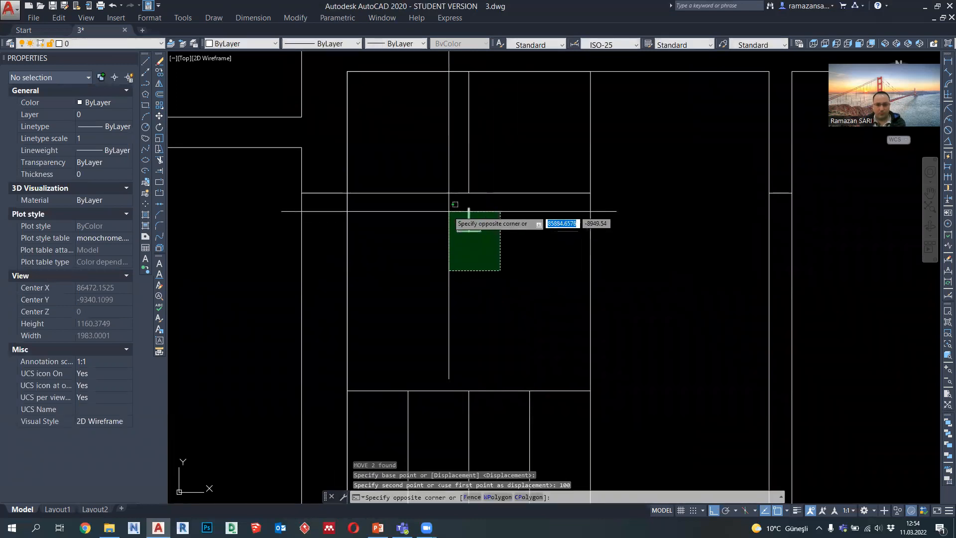
click(449, 207)
text(co)
key(Return)
click(458, 302)
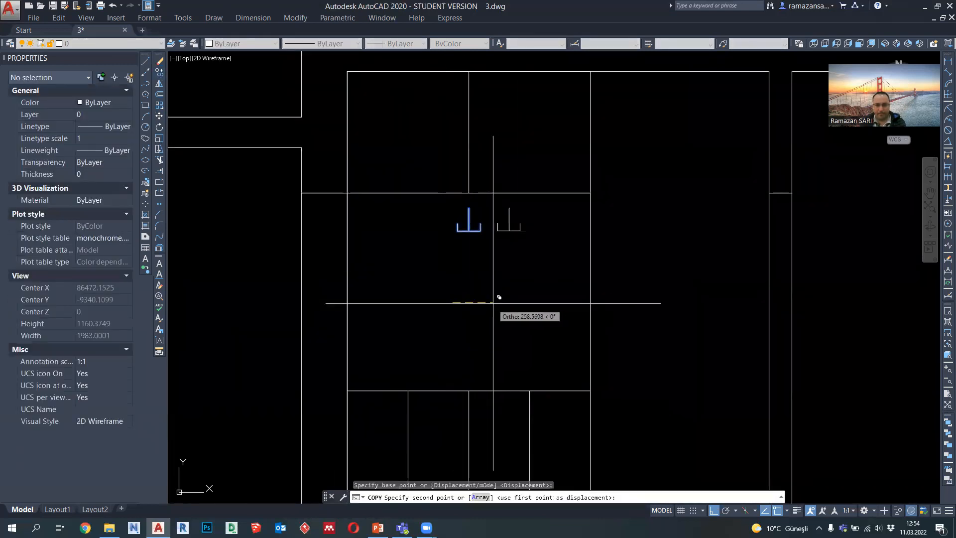
text(30)
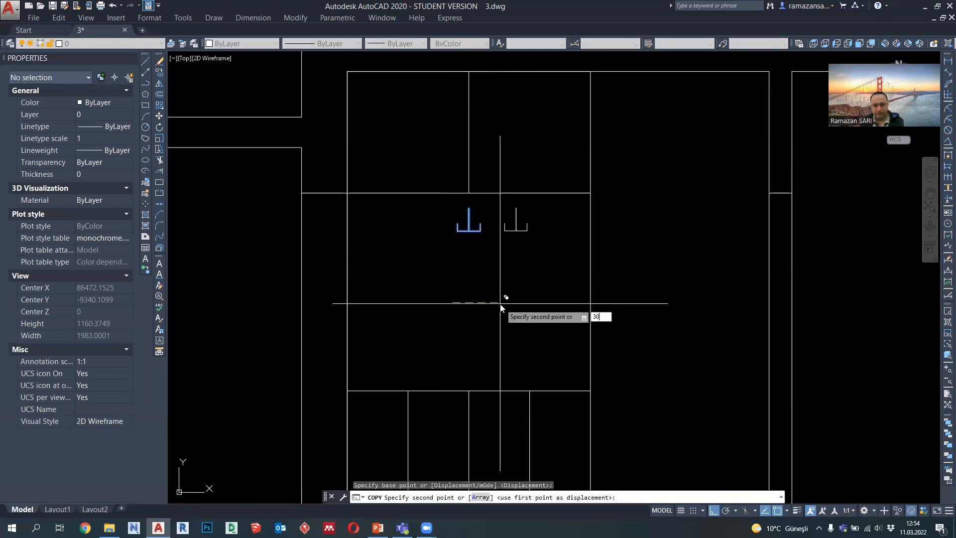
text(0)
key(Return)
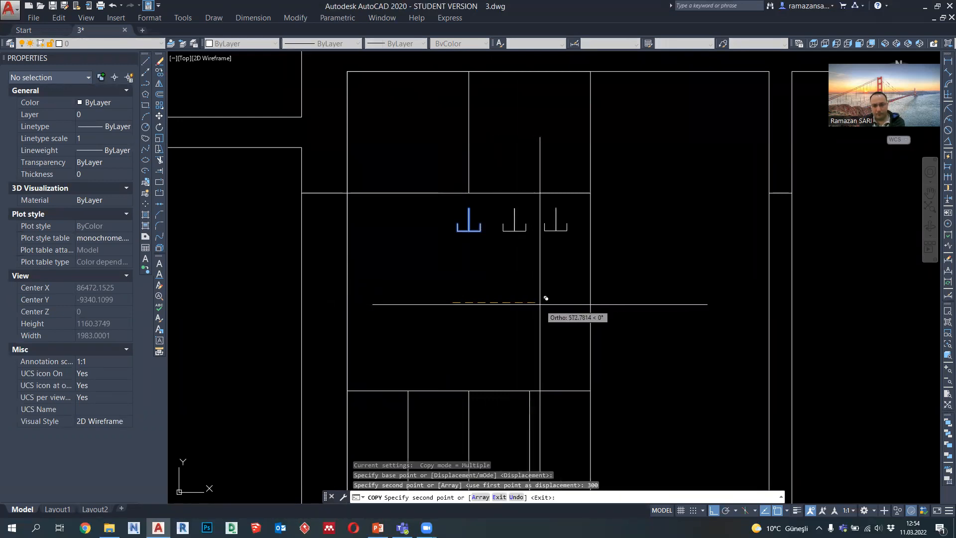
text(600)
key(Return)
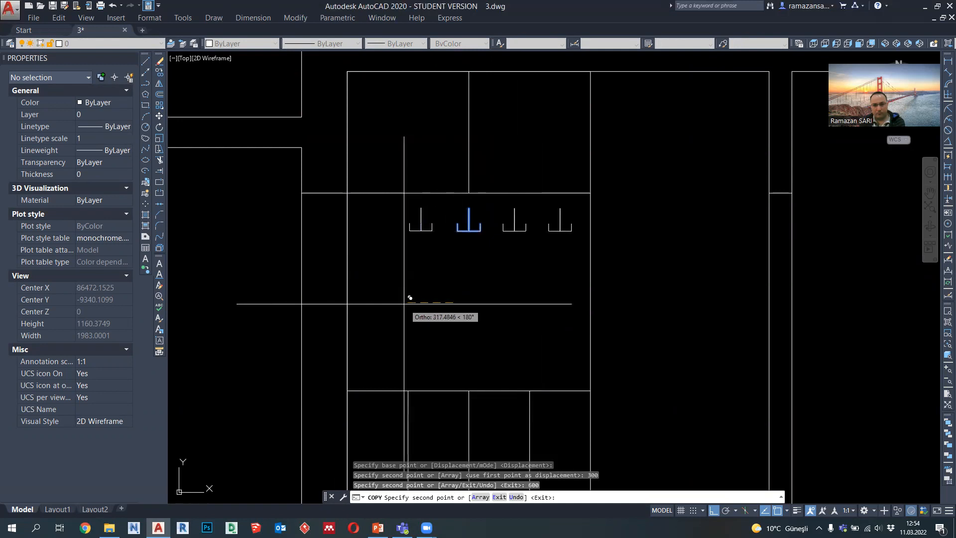
text(300)
key(Return)
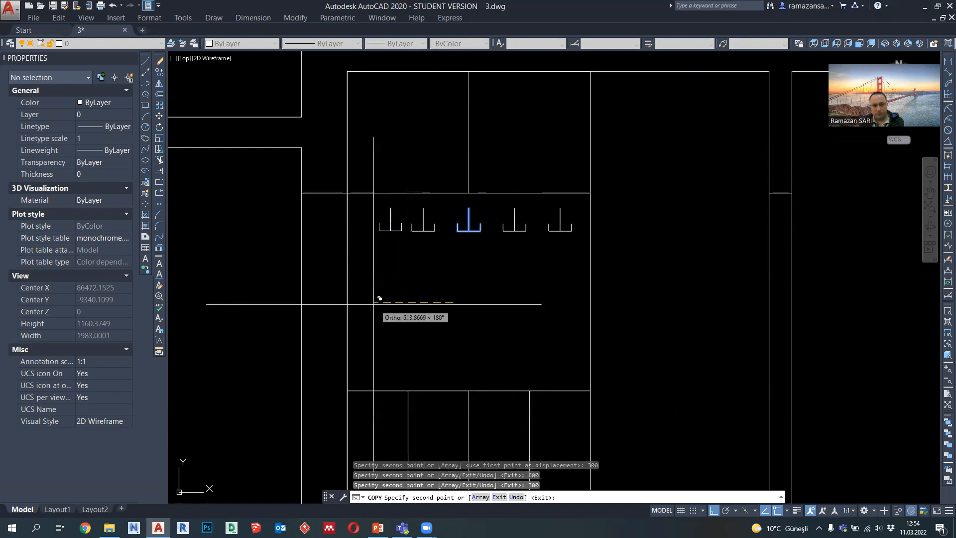
text(600)
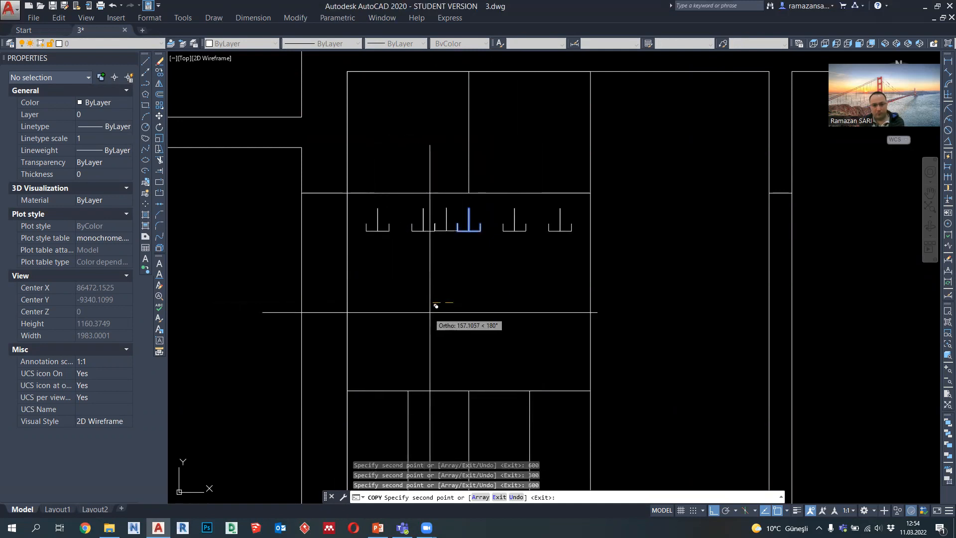
key(Escape)
Step: Stretch the lower part of all five hooks upward by 50 to shorten their stems
scroll(489, 302, down, 5)
scroll(497, 278, up, 2)
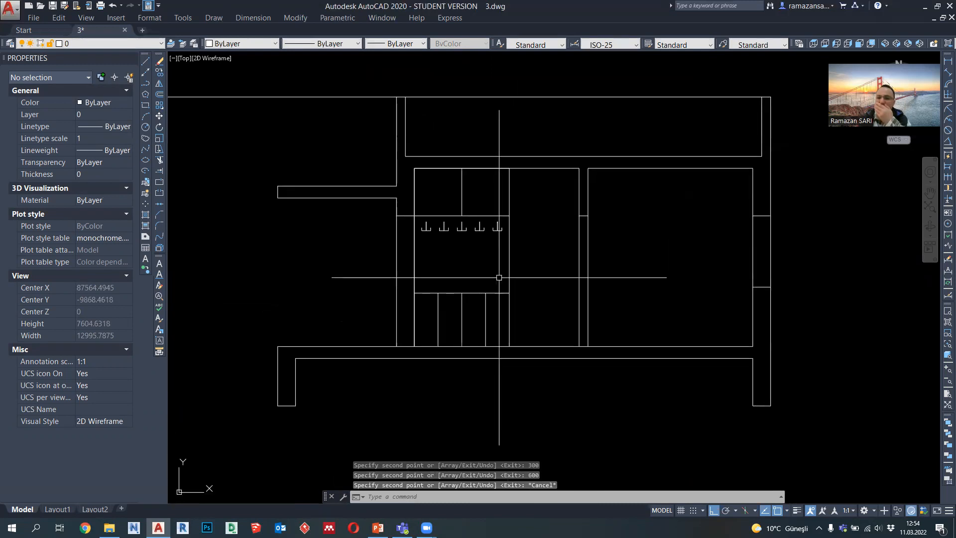
scroll(493, 269, down, 1)
scroll(493, 244, up, 3)
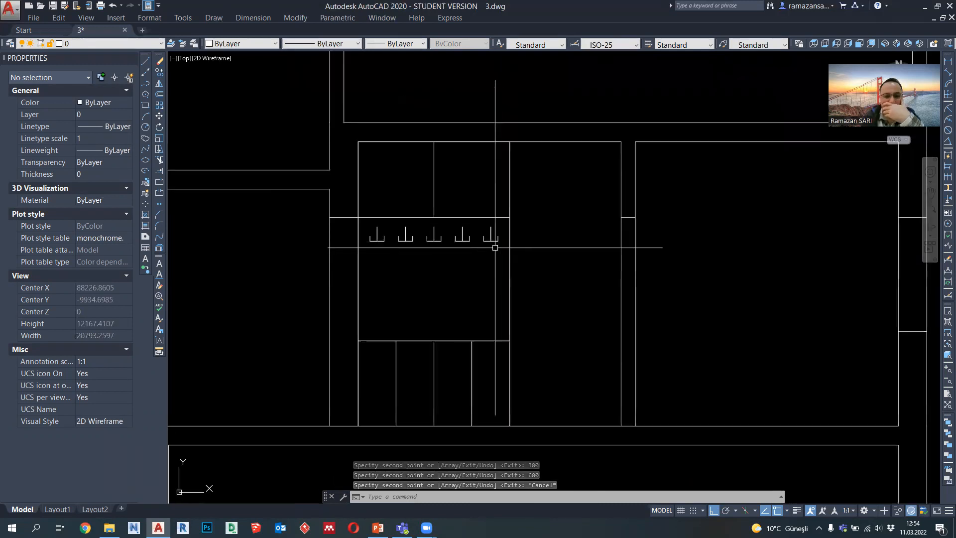
scroll(487, 225, up, 2)
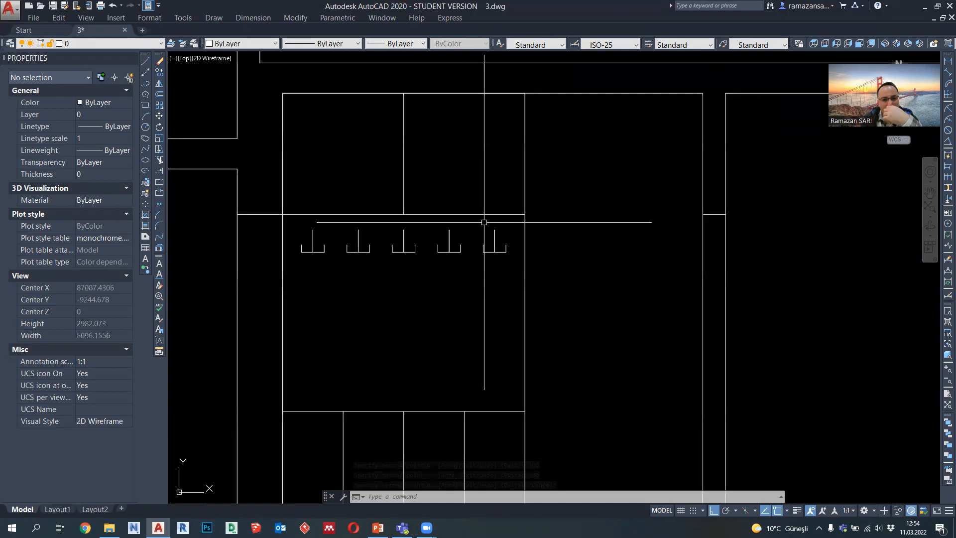
key(Return)
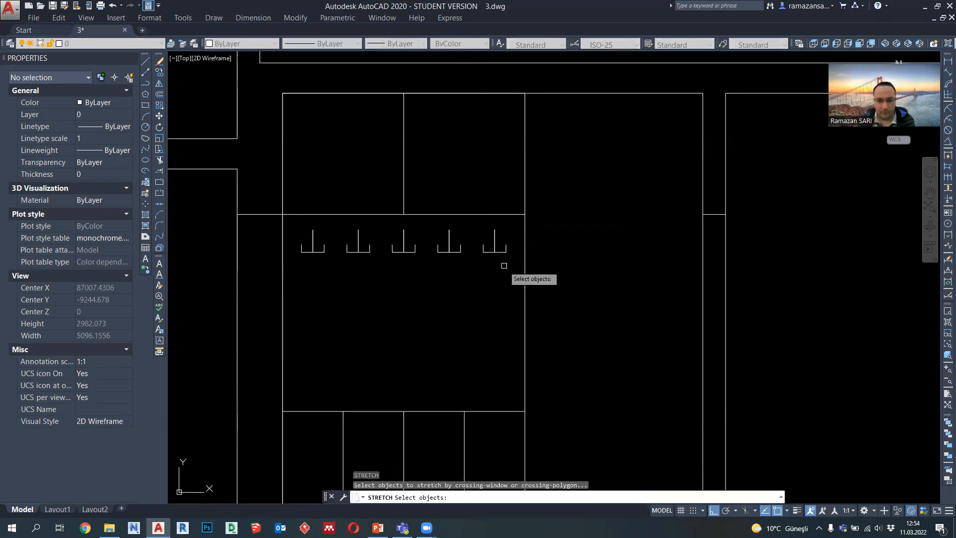
click(299, 243)
key(Return)
click(343, 301)
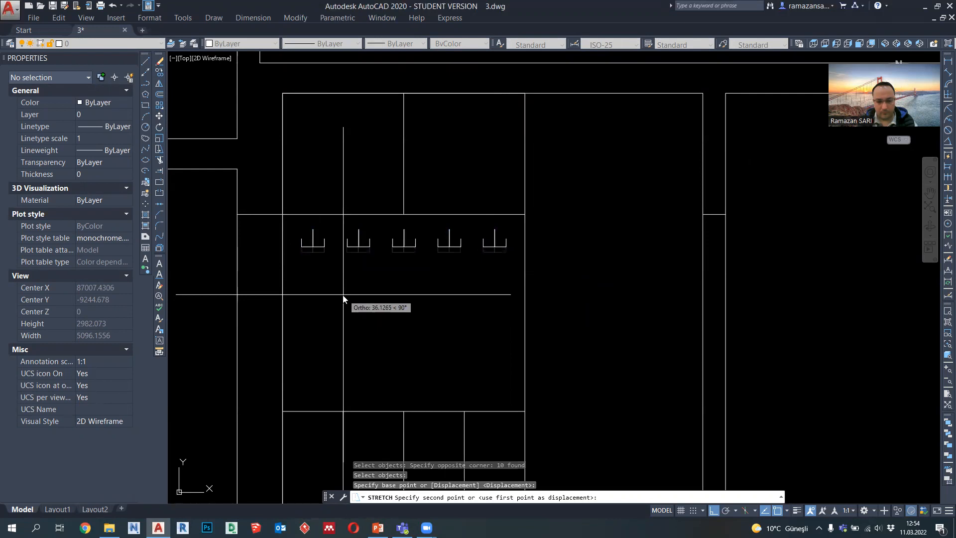
text(50)
key(Return)
scroll(384, 295, down, 4)
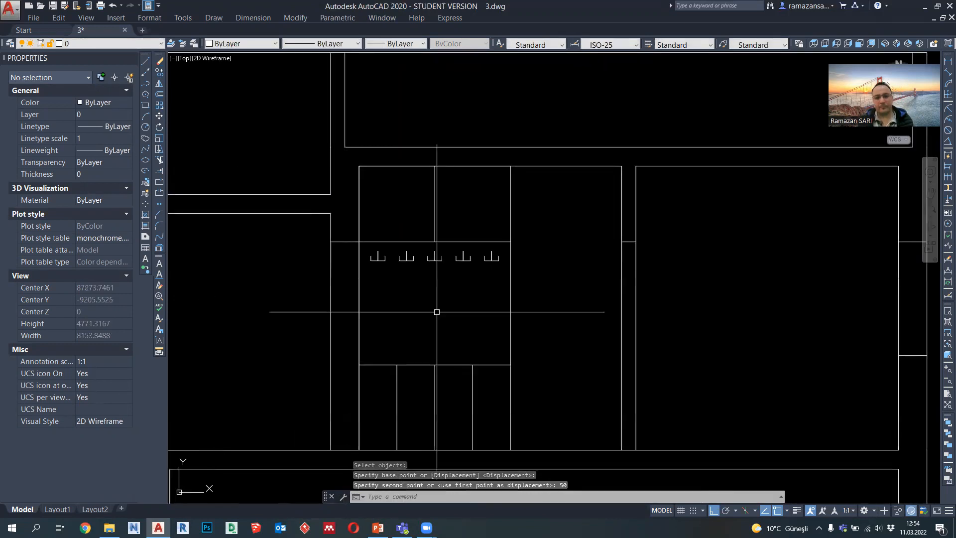
Step: Draw a vertical projection line from the corner where the plan's crossed kitchen unit meets the counter front, down through the section
mouse_move(474, 285)
middle_down()
mouse_move(471, 298)
mouse_move(492, 300)
mouse_move(494, 318)
mouse_move(478, 320)
mouse_move(441, 392)
middle_up()
scroll(493, 316, down, 2)
mouse_move(494, 178)
middle_down()
mouse_move(466, 359)
mouse_move(480, 191)
mouse_move(472, 275)
middle_up()
scroll(475, 125, up, 2)
click(146, 84)
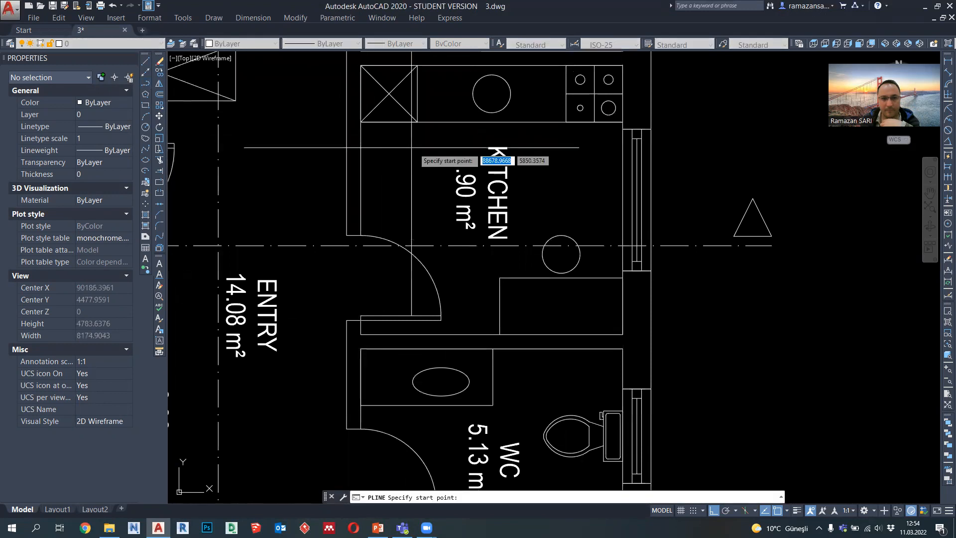
click(417, 129)
scroll(420, 126, down, 2)
scroll(419, 124, down, 1)
middle_drag(449, 373, 452, 199)
click(454, 407)
key(Return)
scroll(441, 321, up, 1)
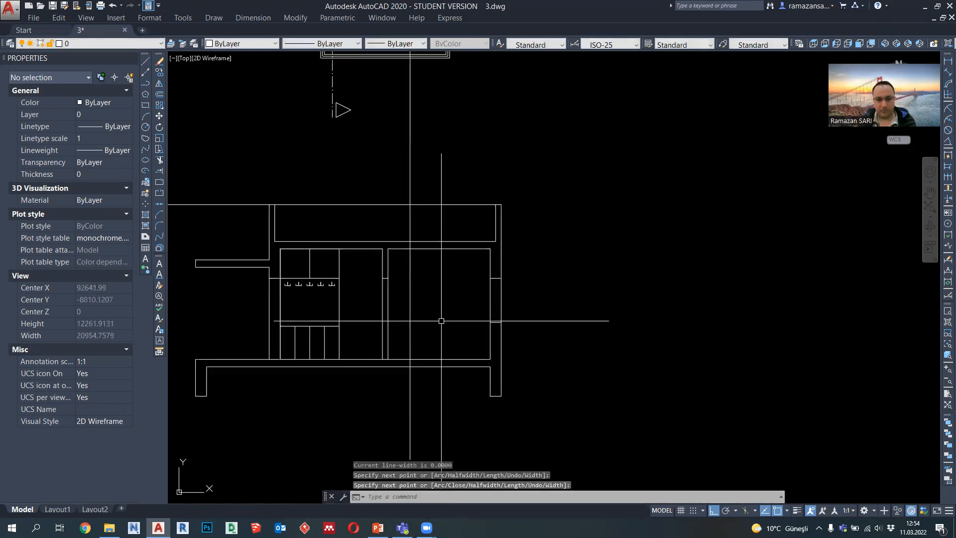
Step: Draw a polyline along the kitchen floor in the section from the projection line to the outer wall's inner face
click(146, 84)
scroll(412, 336, up, 2)
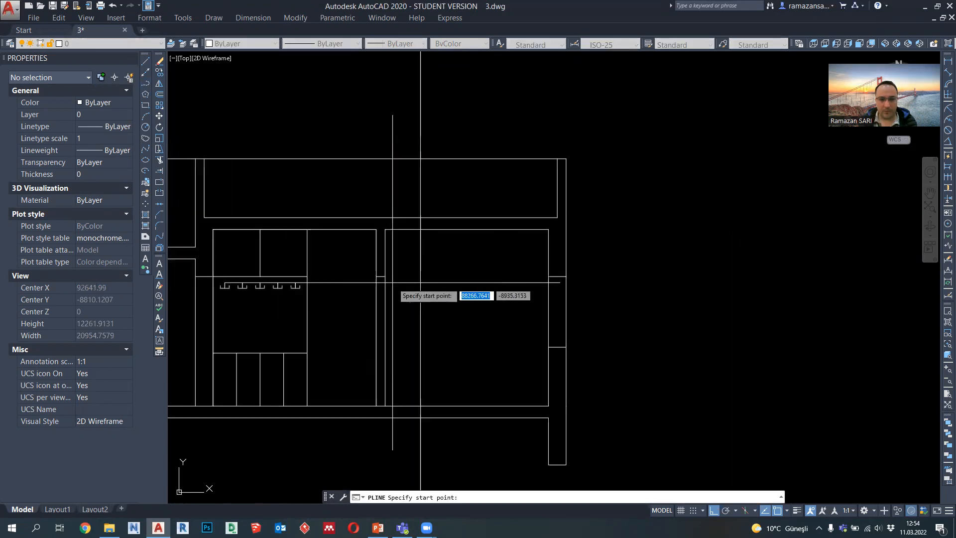
click(407, 394)
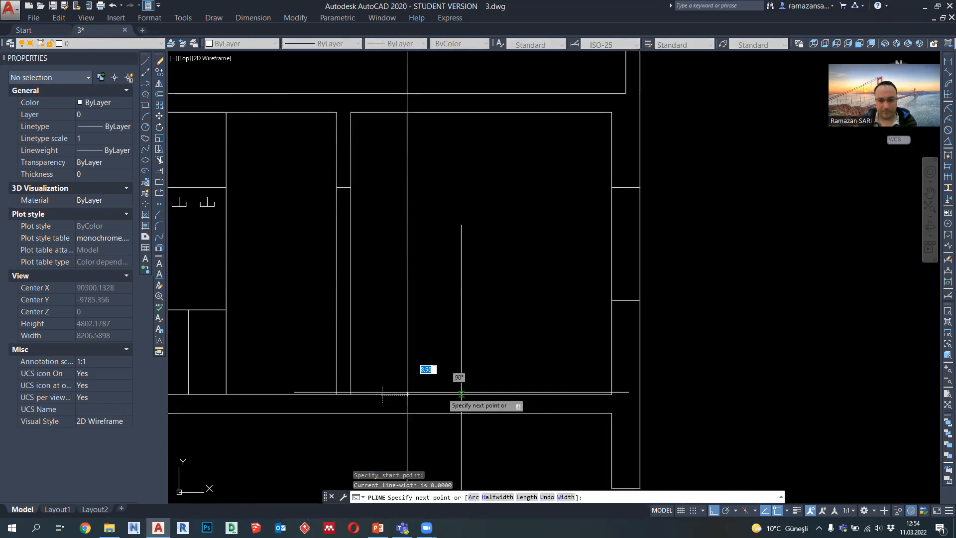
click(612, 394)
key(Escape)
Step: Finish the kitchen floor polyline at the outer wall and move it up 900 as the countertop line
click(543, 395)
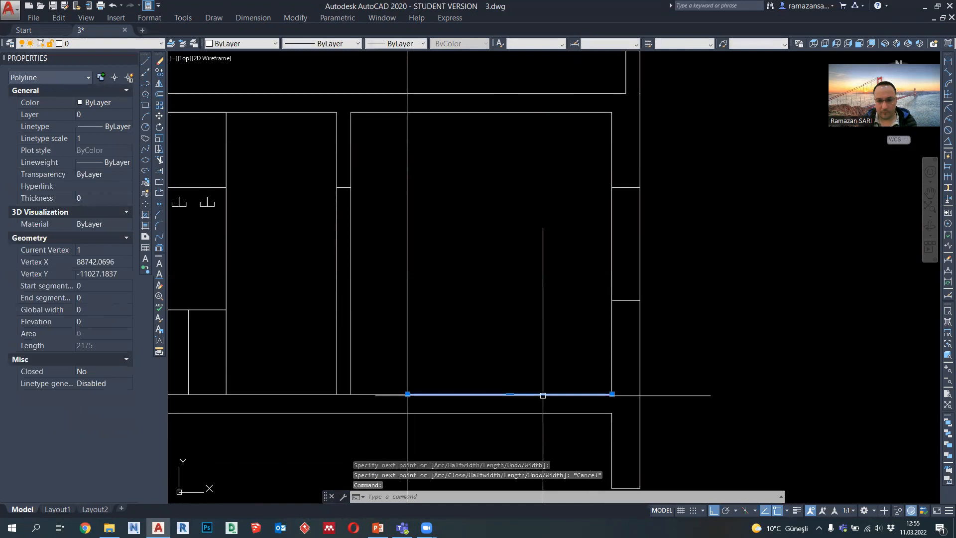
click(509, 394)
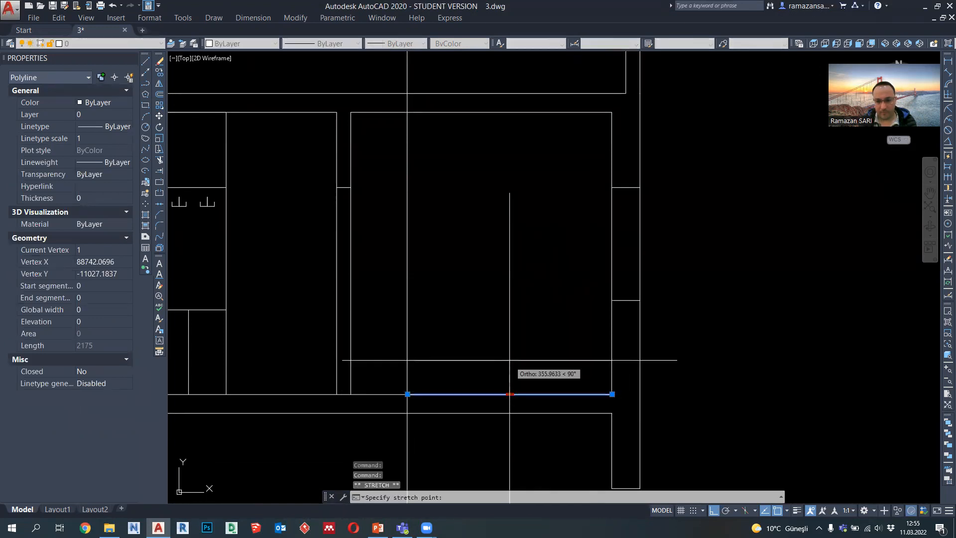
key(Return)
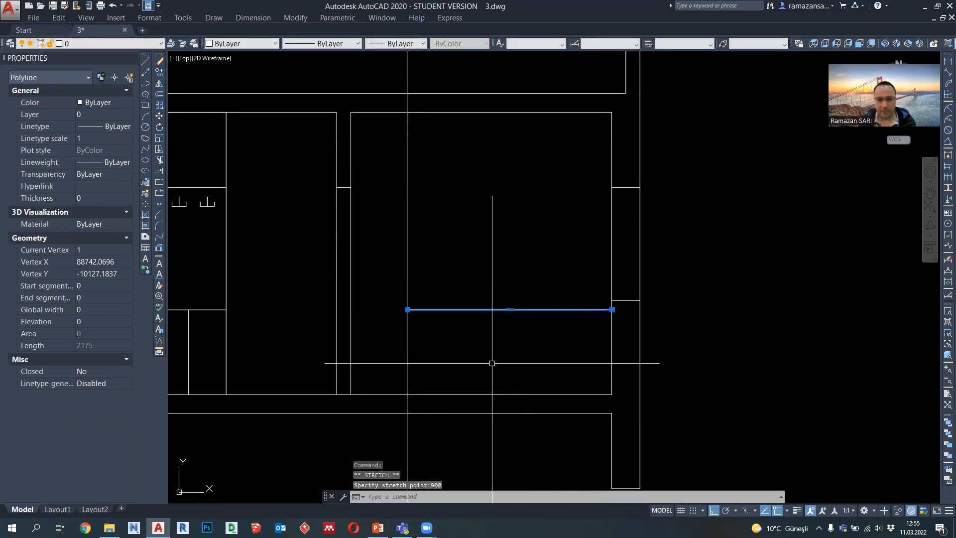
key(Escape)
Step: Draw a vertical projection line from the edge of the plan's kitchen cooker down to the section's floor line
scroll(510, 371, down, 4)
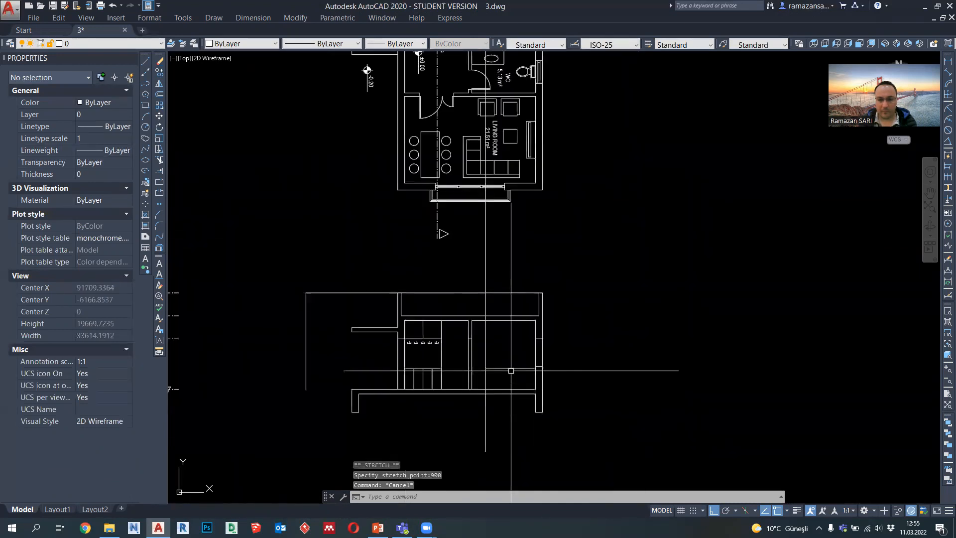
middle_drag(513, 189, 513, 278)
scroll(506, 77, up, 2)
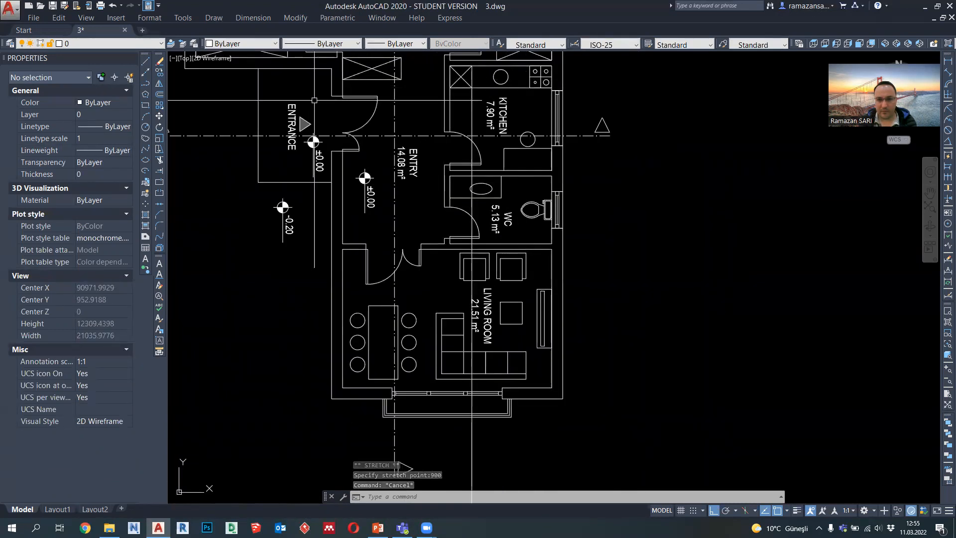
click(146, 84)
scroll(512, 134, down, 3)
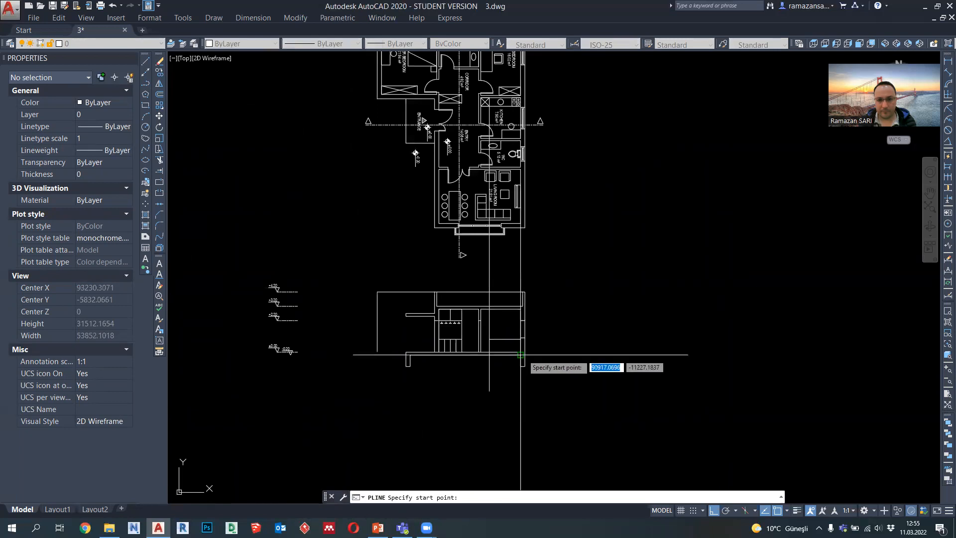
scroll(508, 156, up, 4)
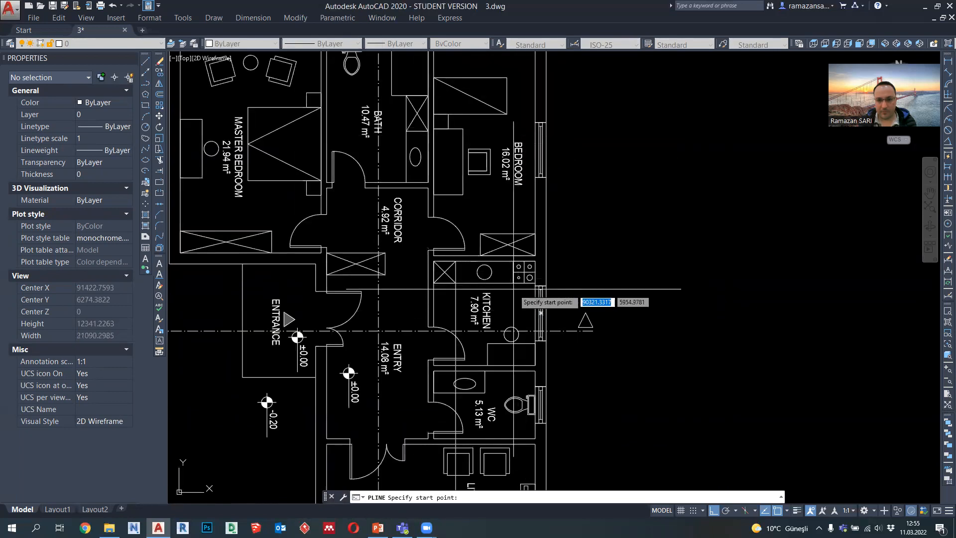
click(521, 277)
scroll(512, 333, down, 4)
middle_drag(512, 333, 513, 149)
scroll(514, 320, up, 6)
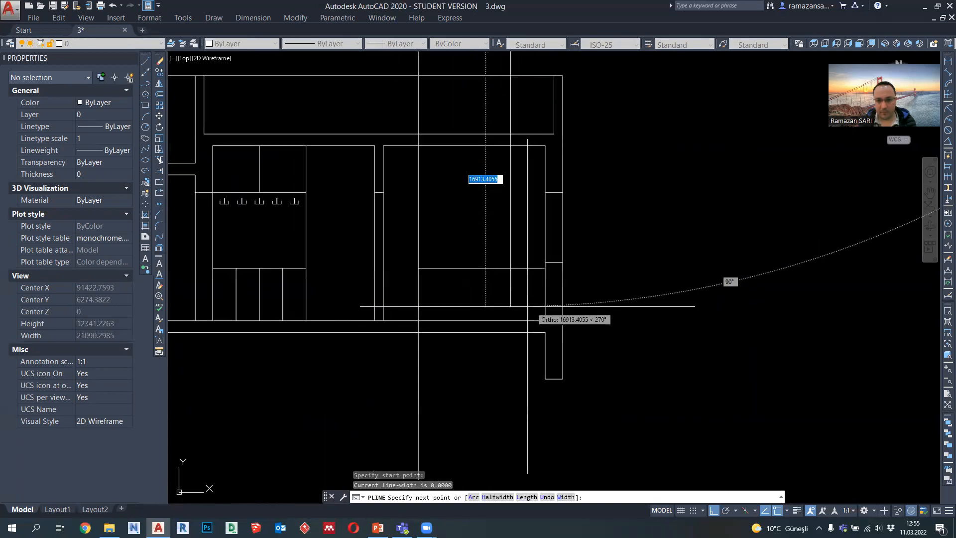
click(513, 320)
key(Escape)
Step: Draw the cooker unit's side from the countertop to the floor along the projection line, and erase the projection line
scroll(511, 253, up, 2)
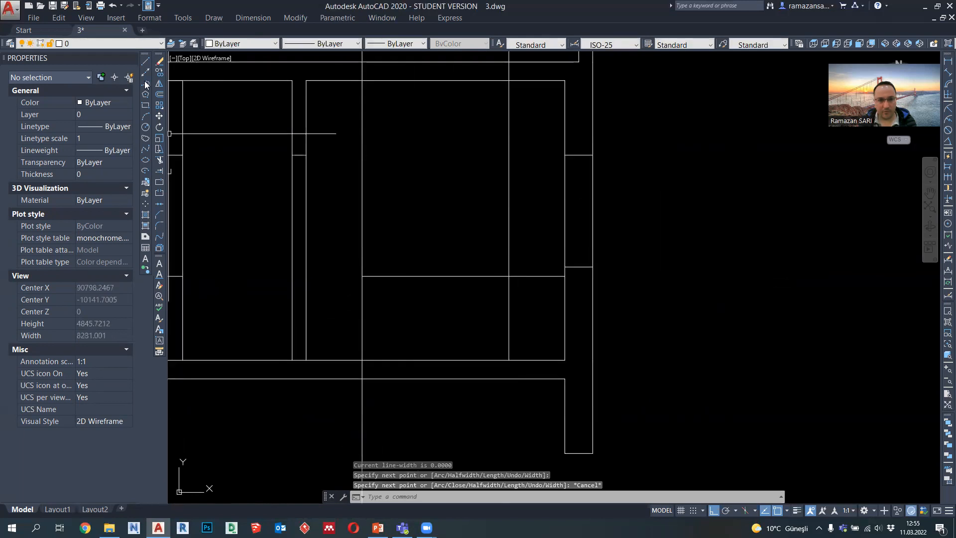
click(145, 84)
click(509, 276)
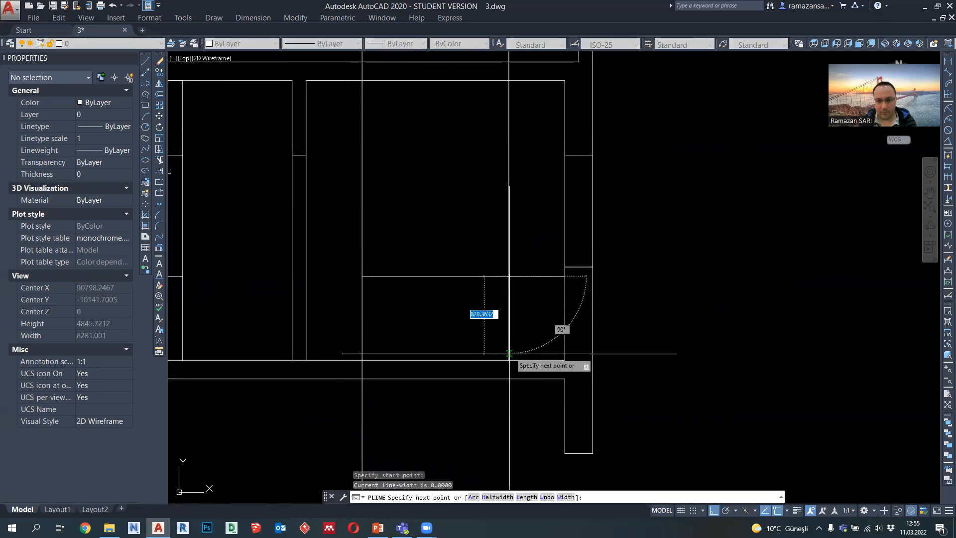
click(509, 359)
key(Escape)
click(515, 264)
click(499, 255)
key(Delete)
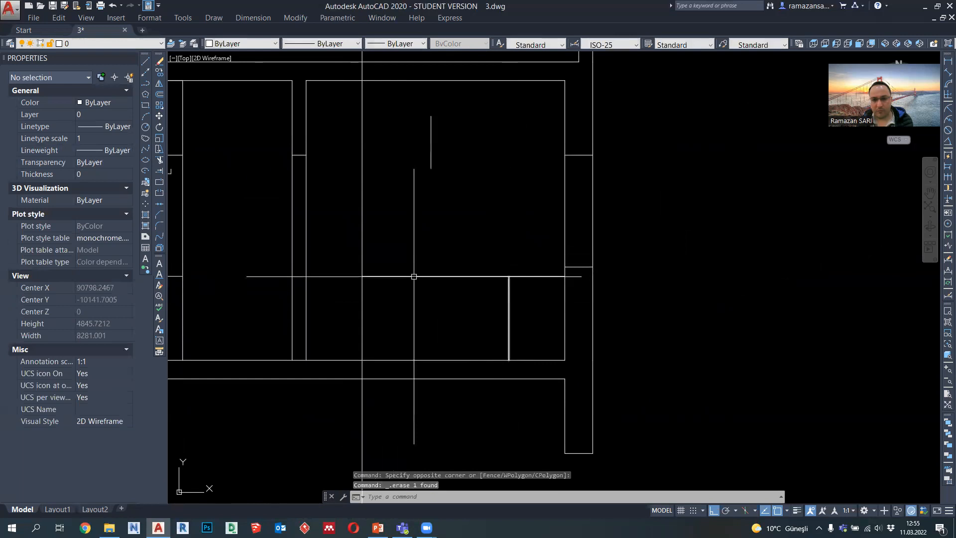
Step: Draw a horizontal line from the midpoint of the cooker unit's side to the outer wall
click(146, 83)
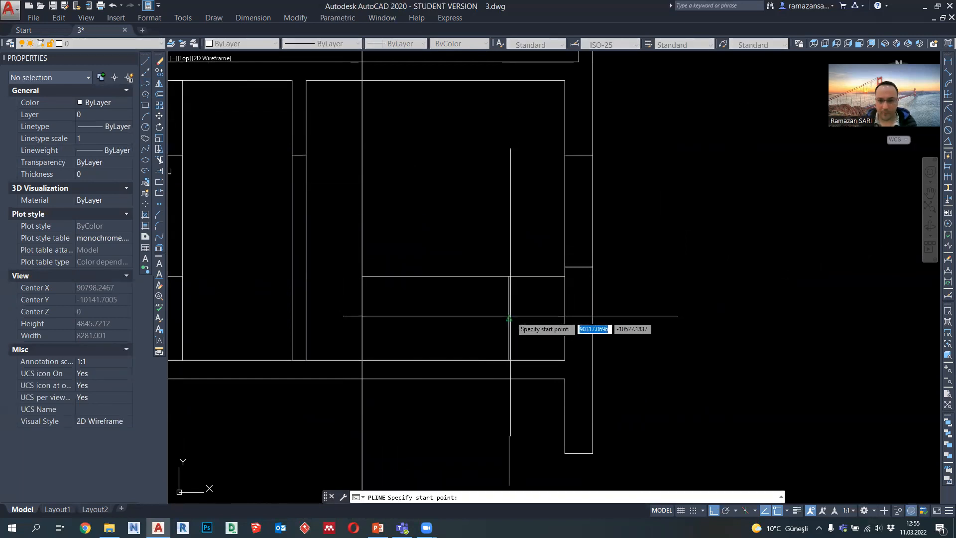
click(510, 320)
click(565, 317)
key(Escape)
click(545, 318)
key(Escape)
middle_drag(472, 268, 501, 289)
Step: Outline the tall kitchen unit 2200 high between the remaining projection line and the inner wall, and erase that projection line
click(146, 84)
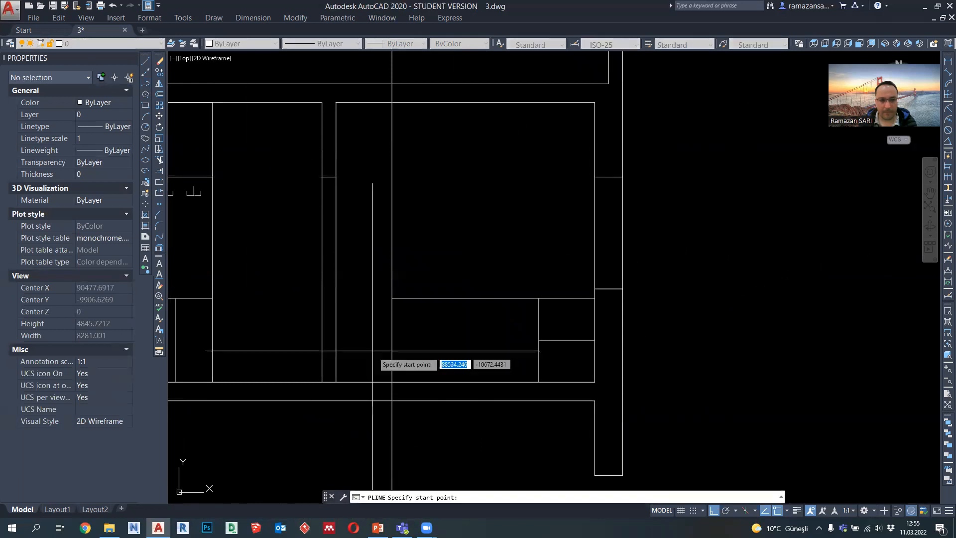
click(392, 382)
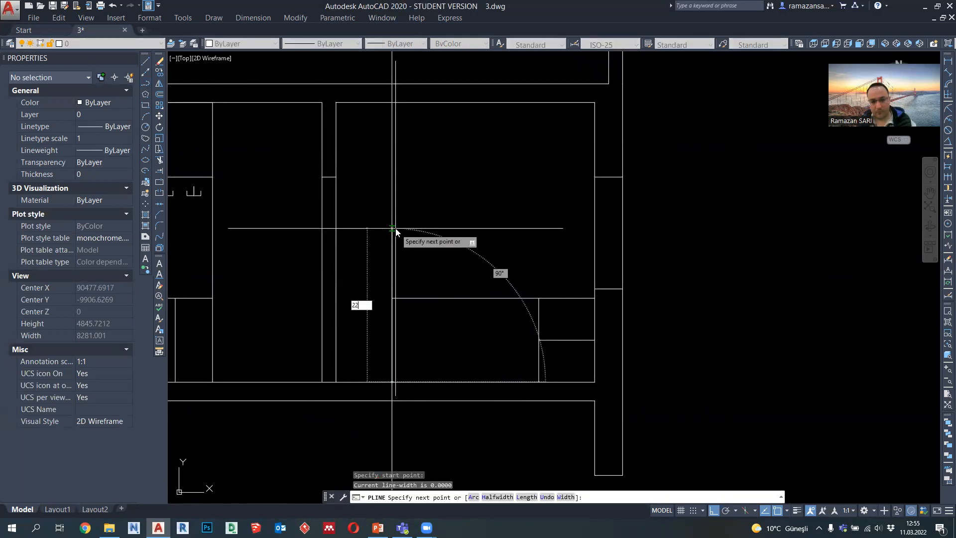
text(2200)
key(Return)
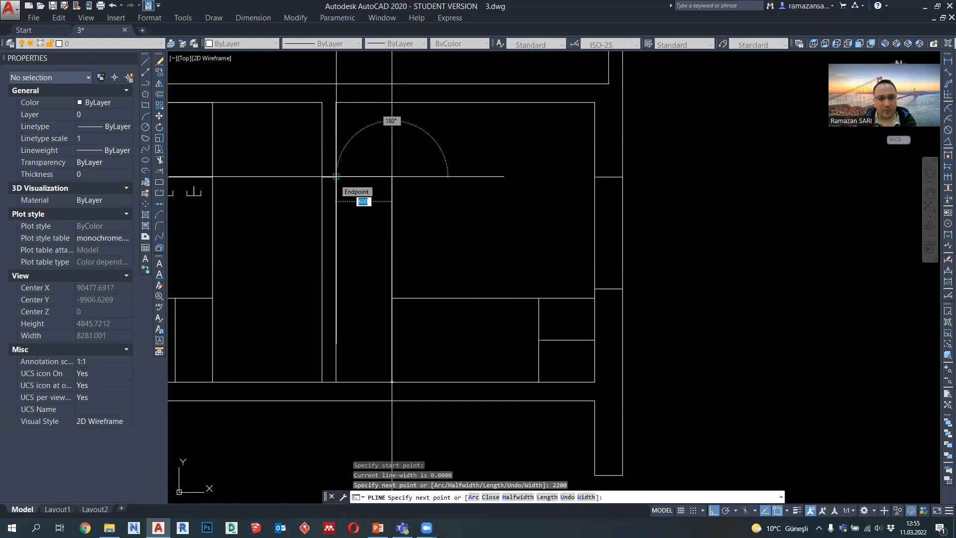
key(Escape)
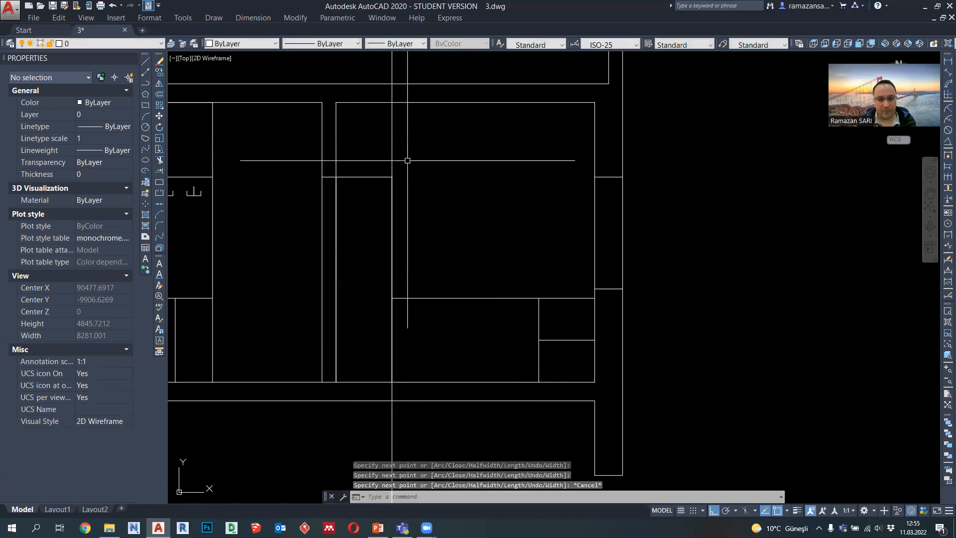
click(391, 148)
click(380, 163)
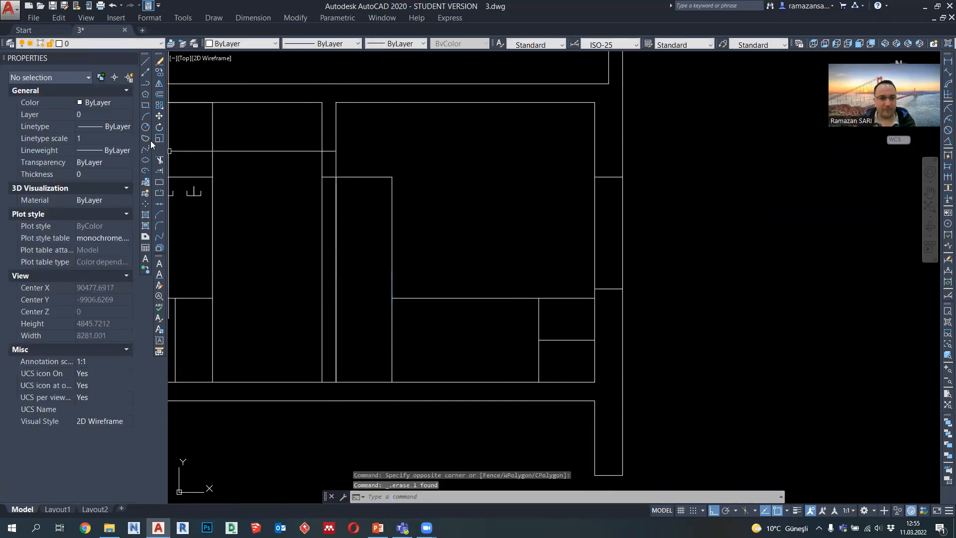
Step: Lower the tall kitchen unit's top edge by 400
click(363, 177)
click(364, 176)
text(400)
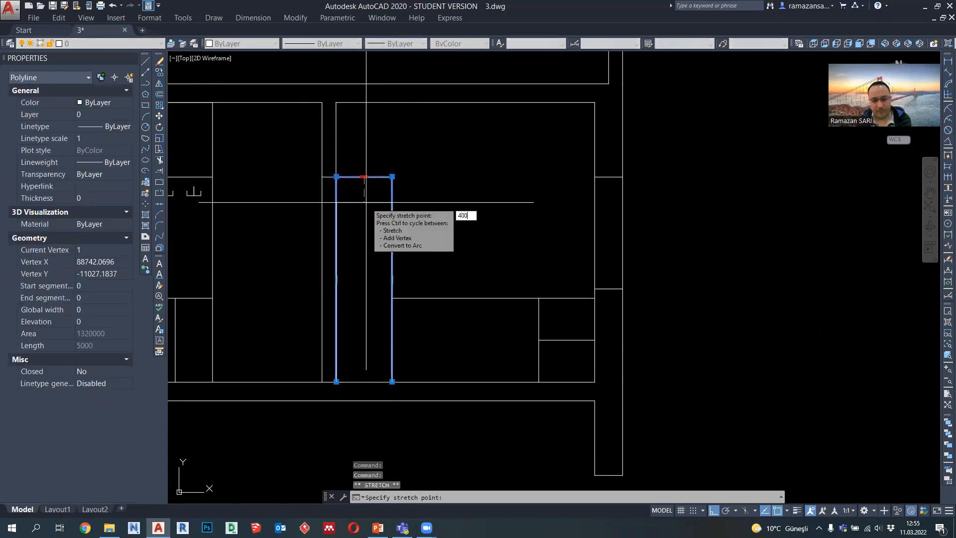
key(Return)
key(Escape)
Step: Draw a horizontal line across the tall unit's top and move it down 600 as a divider
click(145, 83)
click(393, 214)
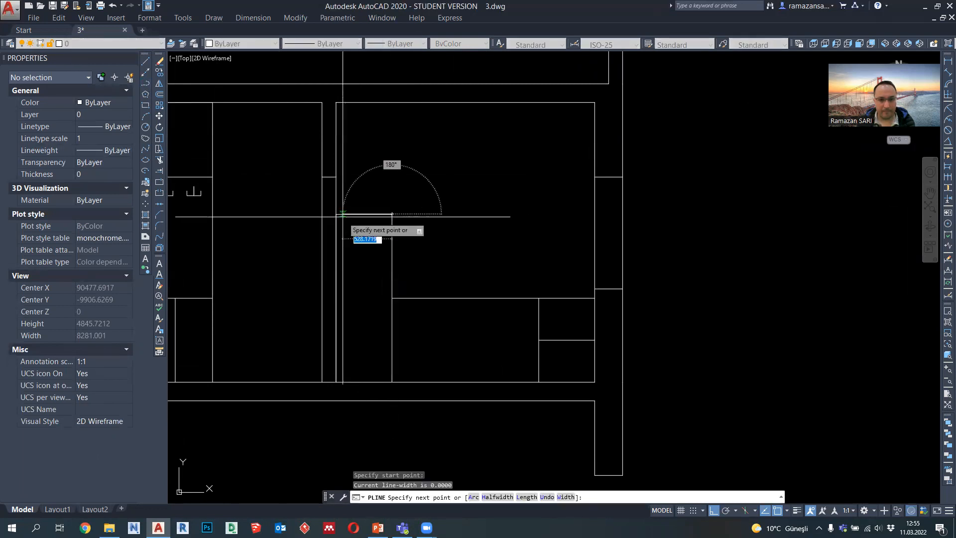
click(336, 214)
key(Escape)
click(364, 214)
click(364, 214)
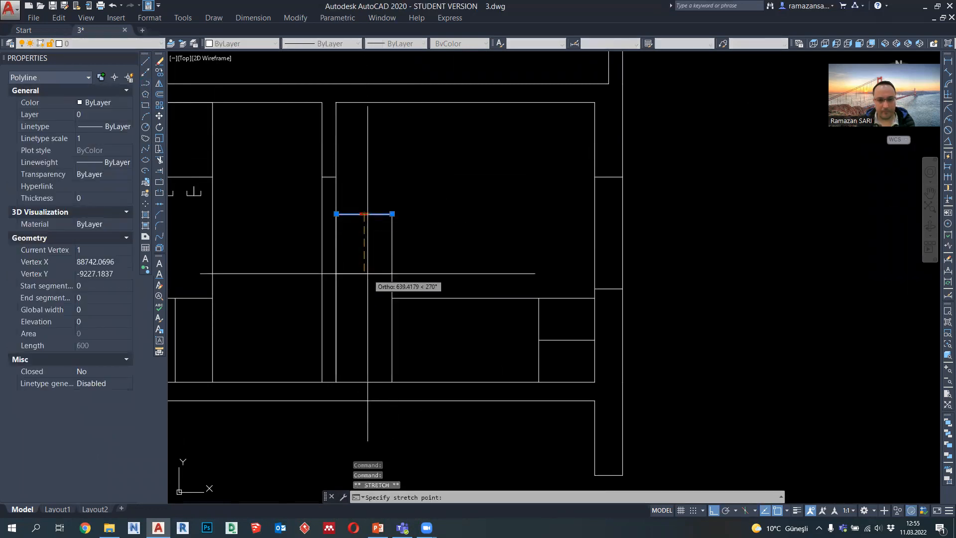
text(600)
key(Return)
key(Escape)
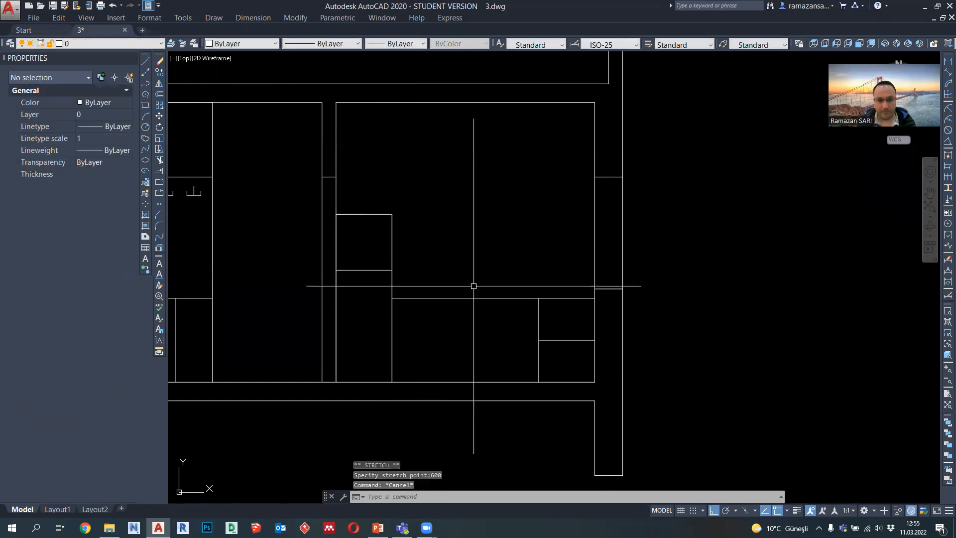
Step: Draw a vertical cabinet divider from the midpoint of the countertop line down to the floor
middle_drag(474, 266, 435, 266)
click(145, 85)
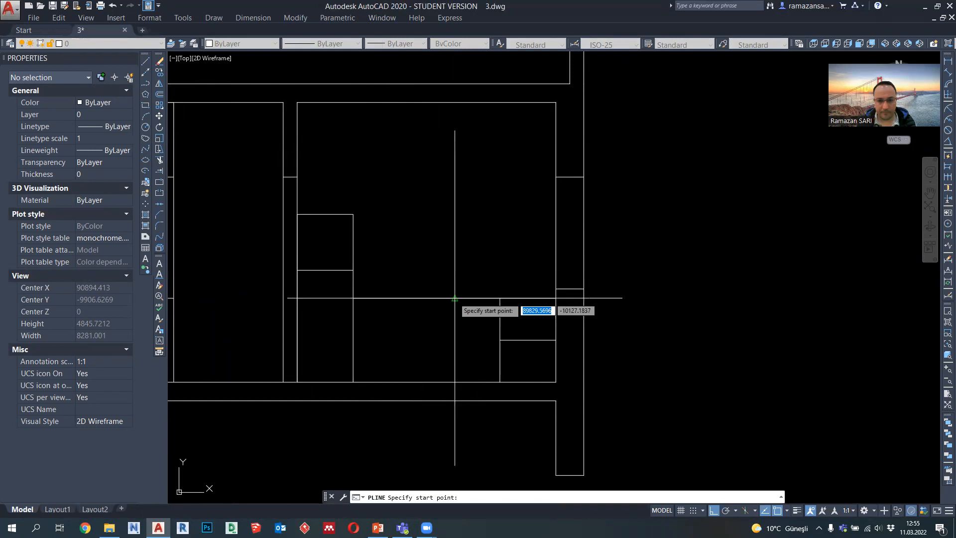
click(454, 298)
click(454, 381)
key(Escape)
Step: Copy the middle cabinet divider 500 toward the tall unit
click(466, 356)
click(444, 344)
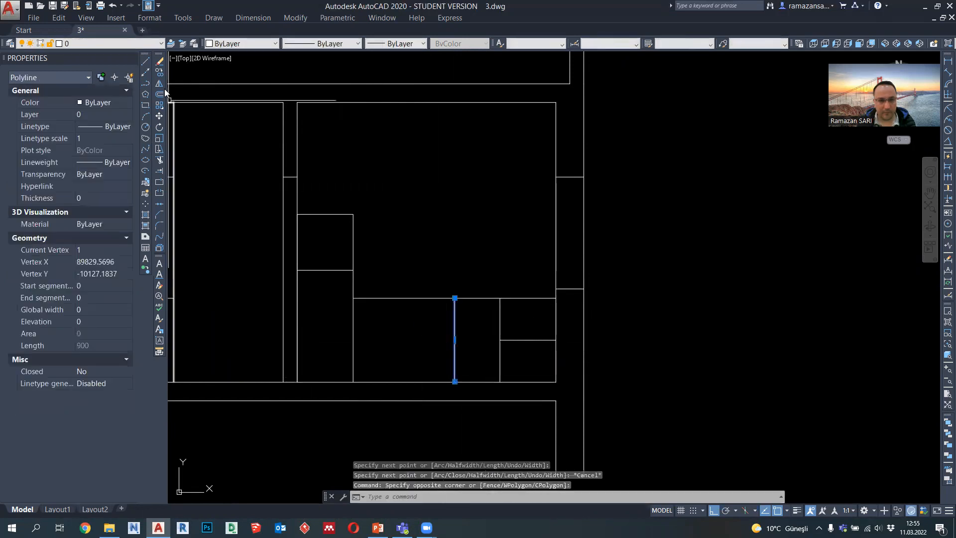
click(159, 72)
click(456, 298)
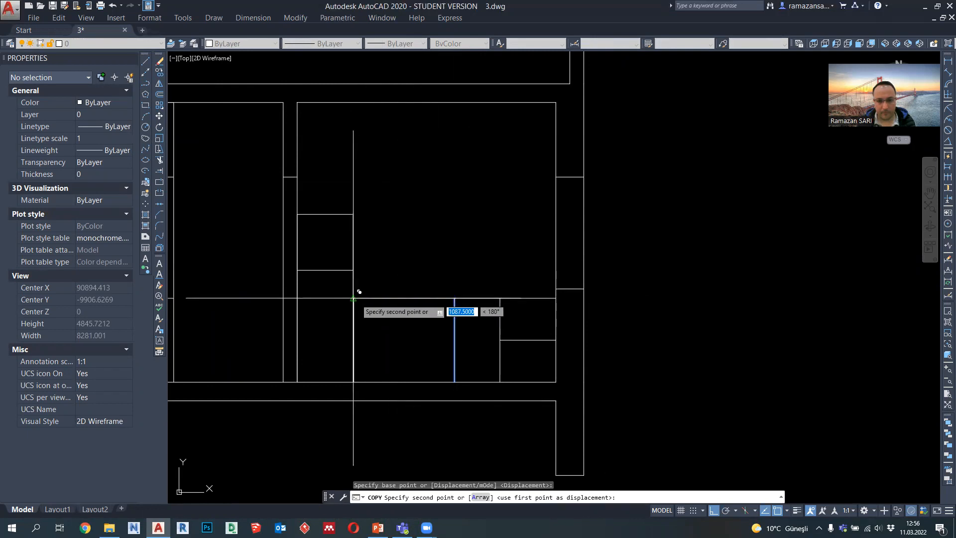
text(500)
key(Return)
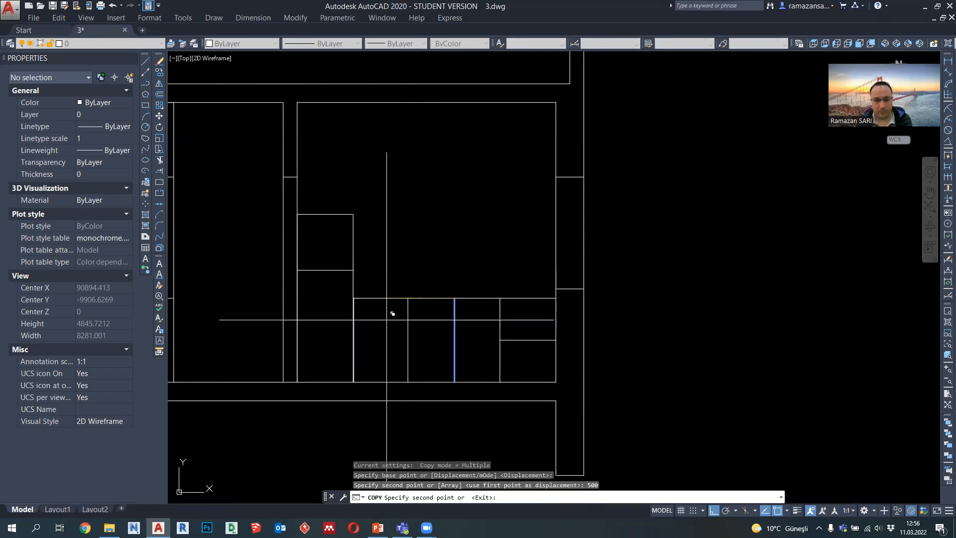
key(Escape)
scroll(433, 347, down, 2)
middle_drag(432, 313, 434, 333)
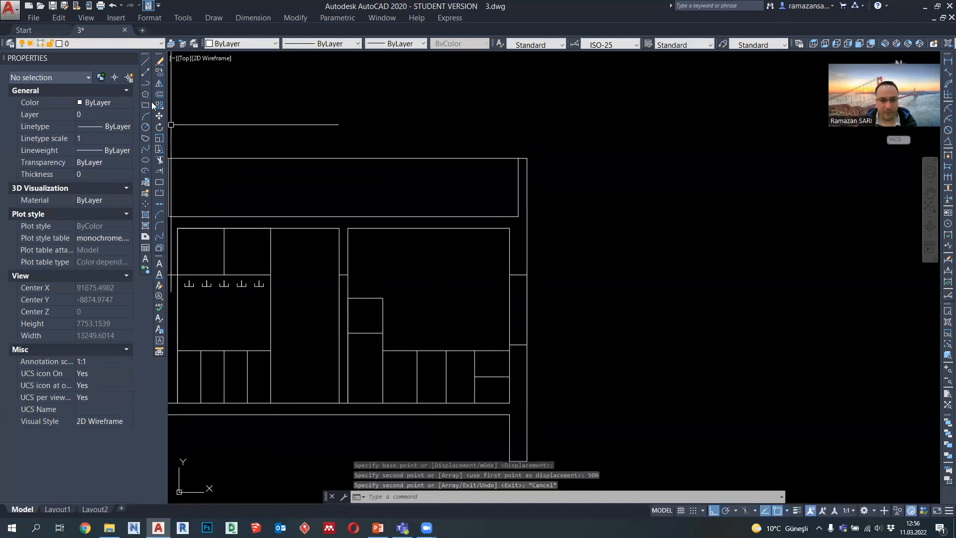
Step: Draw a closed hood outline 100 high above the cooker unit, spanning the unit's width and level with the tall unit's top
click(145, 84)
scroll(463, 357, up, 2)
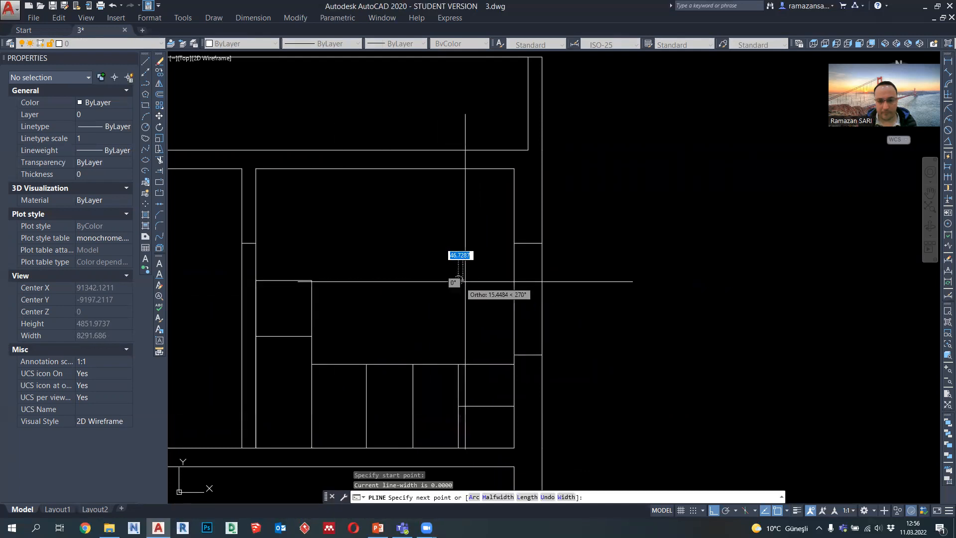
click(514, 280)
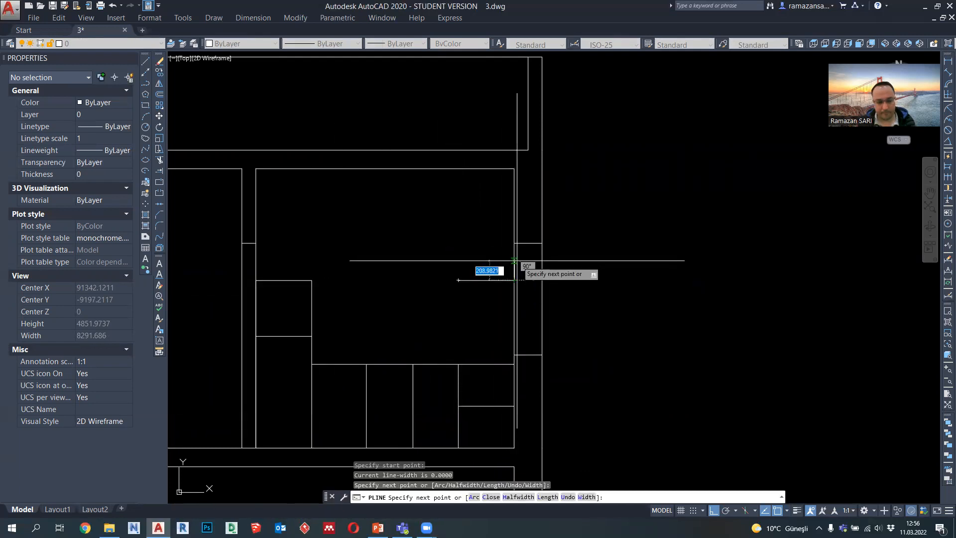
key(Return)
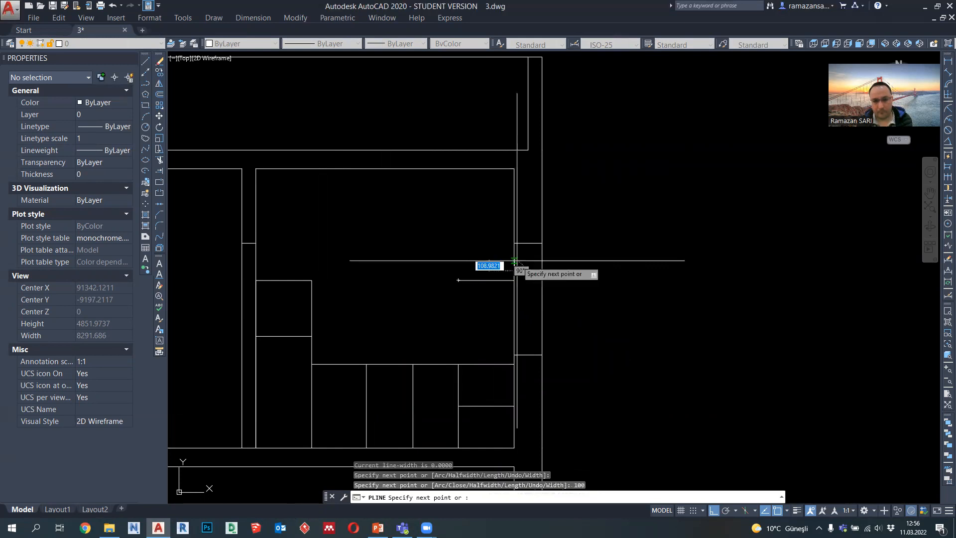
click(458, 269)
click(458, 280)
key(Escape)
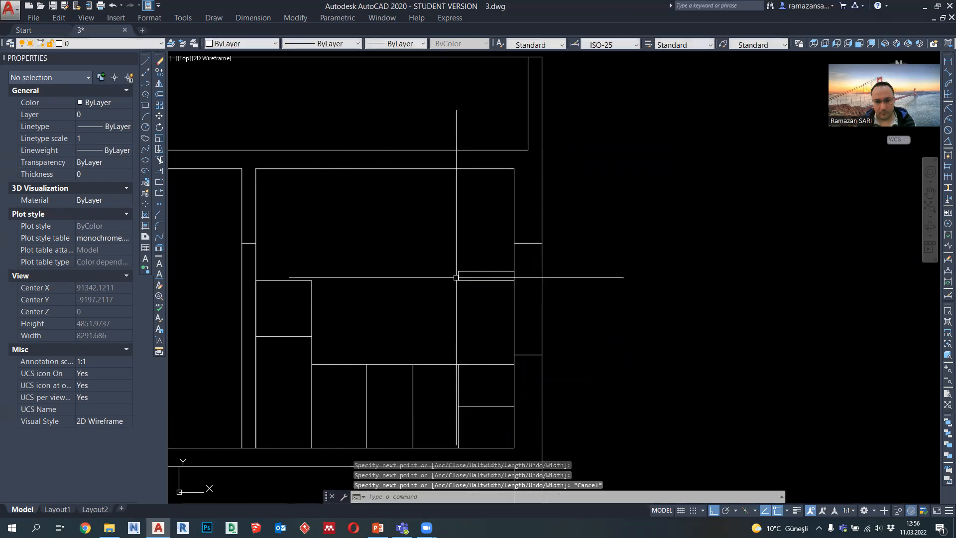
Step: Start a polyline at the midpoint of the hood outline's top edge
click(146, 85)
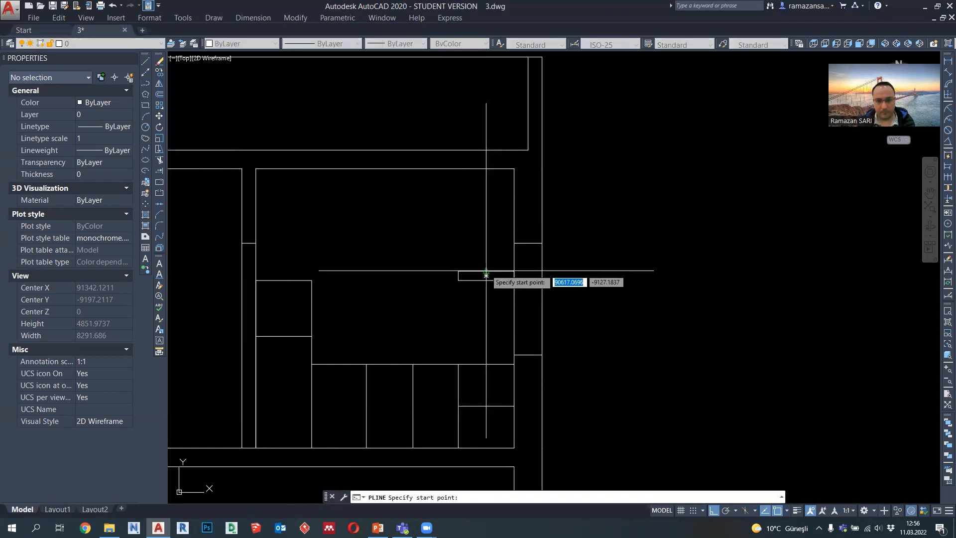
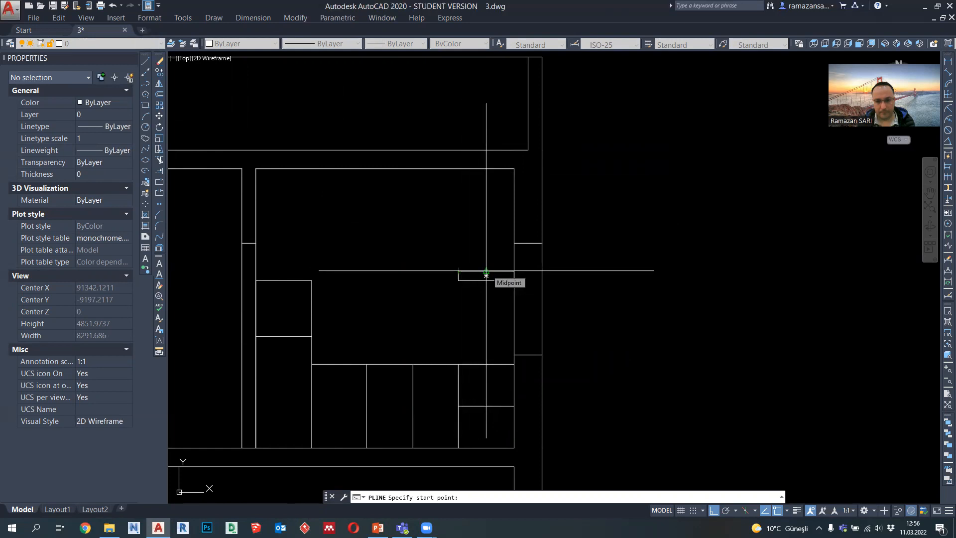
Step: Draw a 300-long vertical polyline up from the midpoint of the shallow wall rectangle's upper edge and move it 100 to the left
click(486, 275)
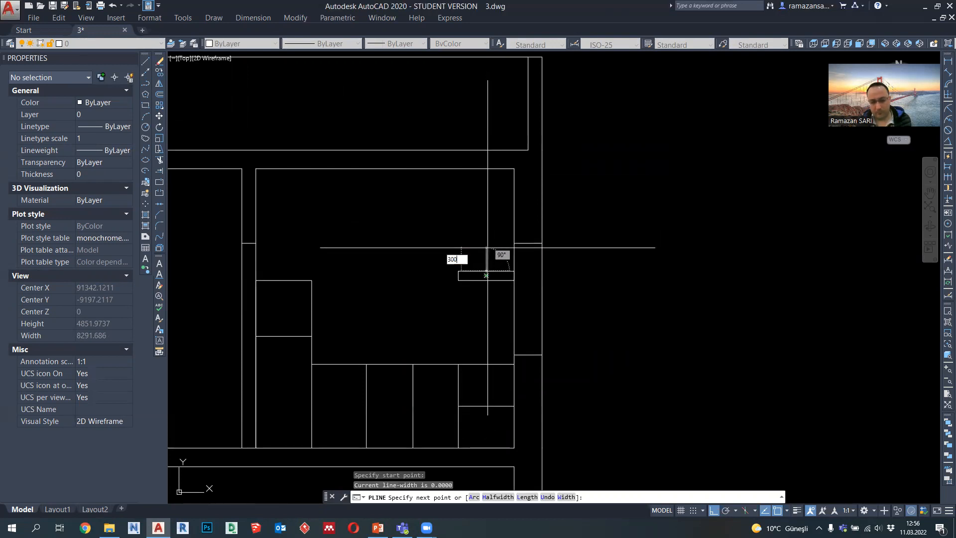
key(Return)
key(Escape)
scroll(487, 247, up, 4)
click(477, 252)
click(456, 256)
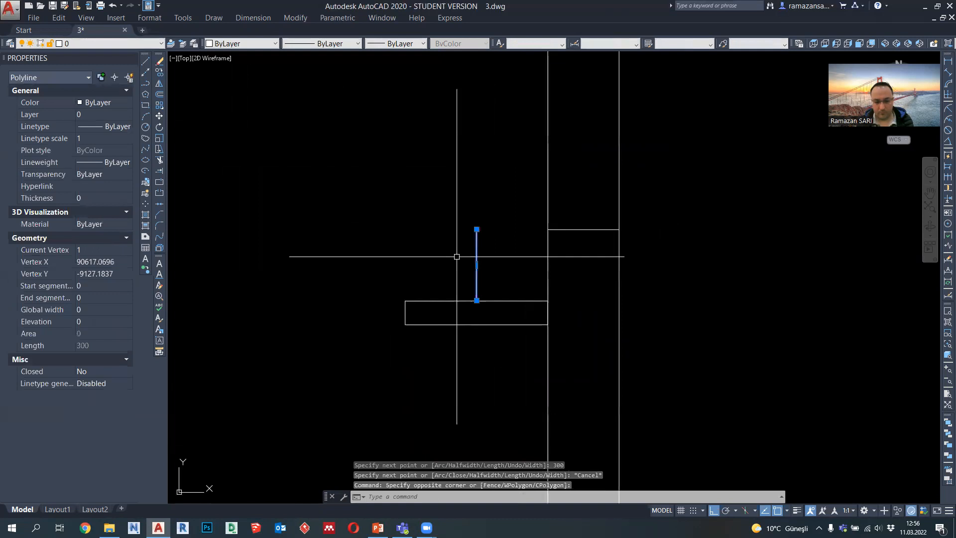
key(Return)
click(436, 247)
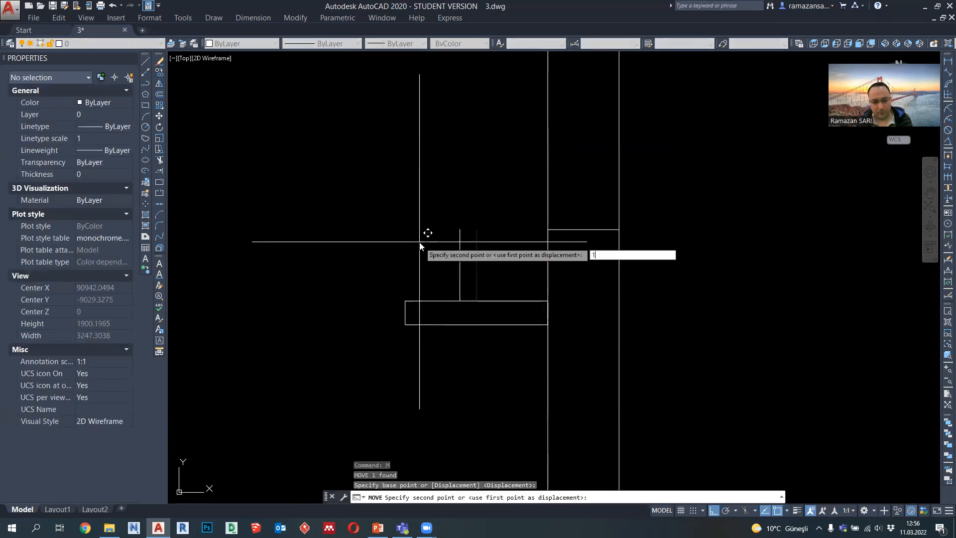
key(Return)
Step: Mirror the vertical line about the shallow rectangle's vertical centre axis, keeping the original line
drag(459, 265, 207, 124)
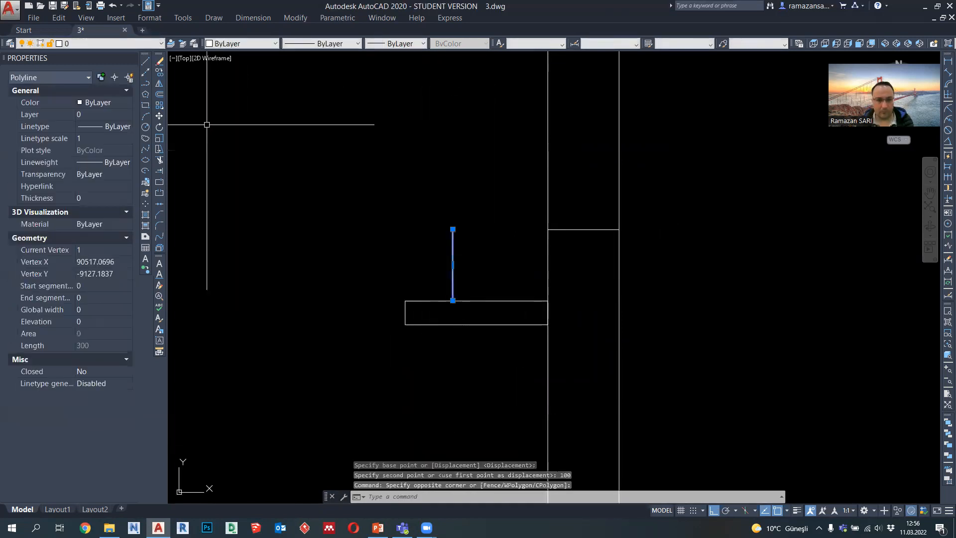
click(159, 83)
click(477, 301)
click(478, 263)
key(Return)
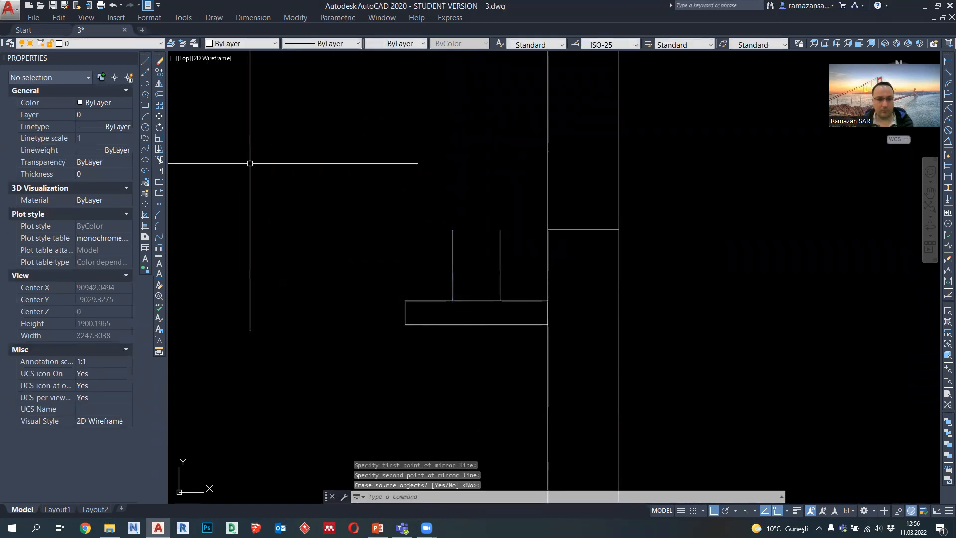
Step: Join the upper ends of the two vertical lines with a horizontal polyline
click(145, 84)
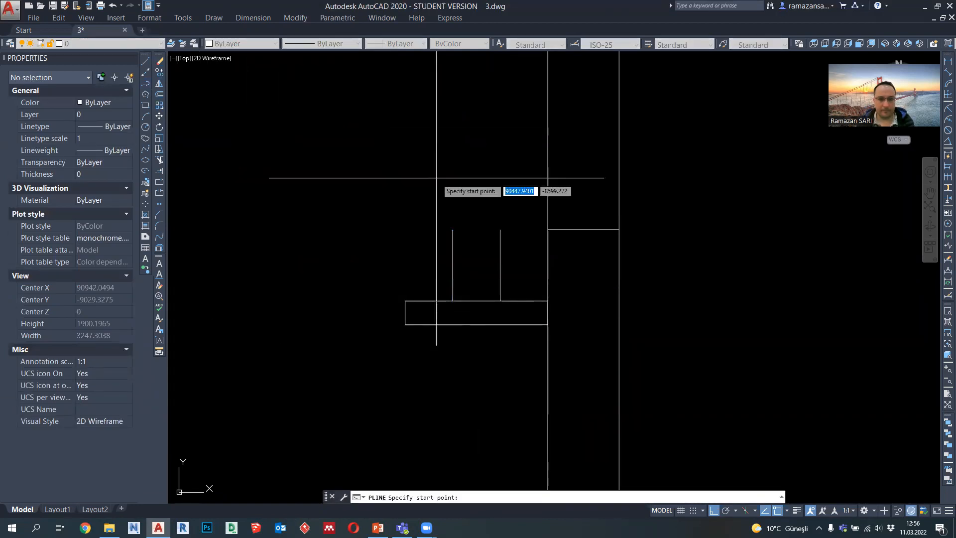
click(452, 229)
click(500, 230)
key(Escape)
scroll(548, 284, down, 6)
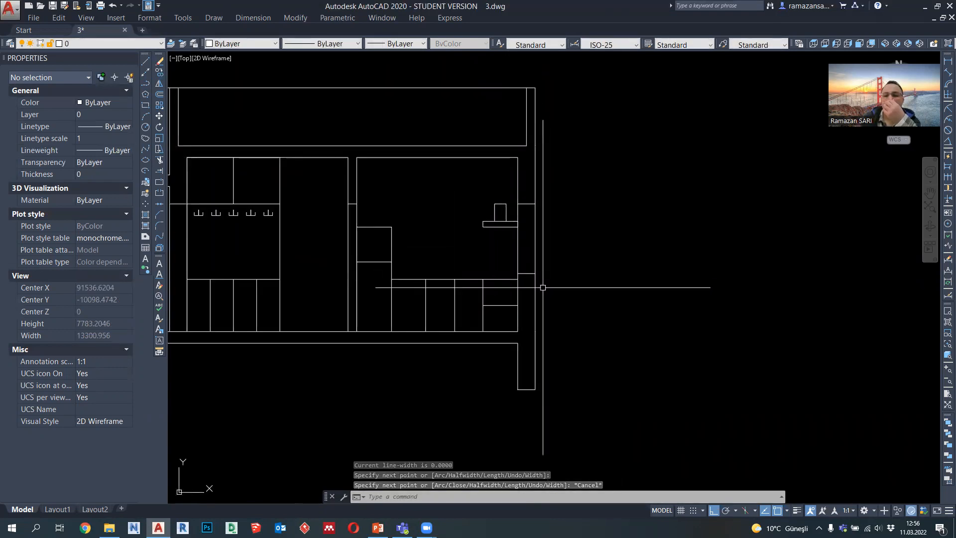
Step: Move the shallow rectangle and the shape above it up 400 along the wall, aligning its lower edge with the horizontal line in the wall
middle_drag(544, 283, 613, 295)
scroll(633, 299, down, 2)
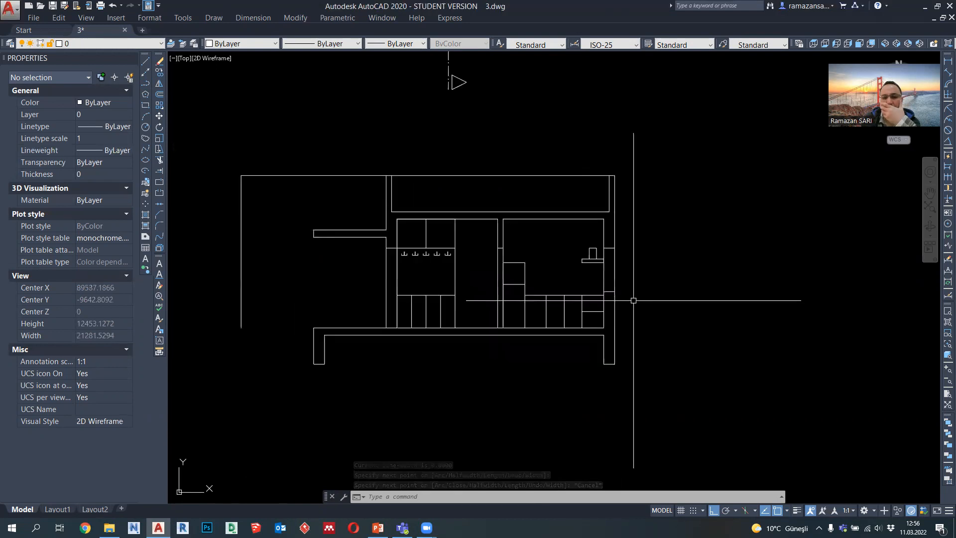
scroll(637, 294, up, 4)
click(592, 313)
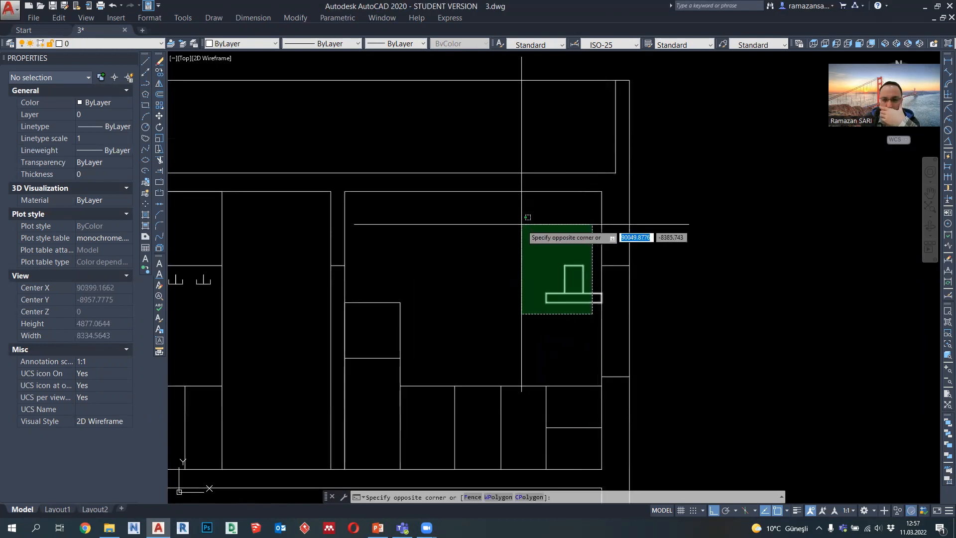
click(519, 214)
text(m)
key(space)
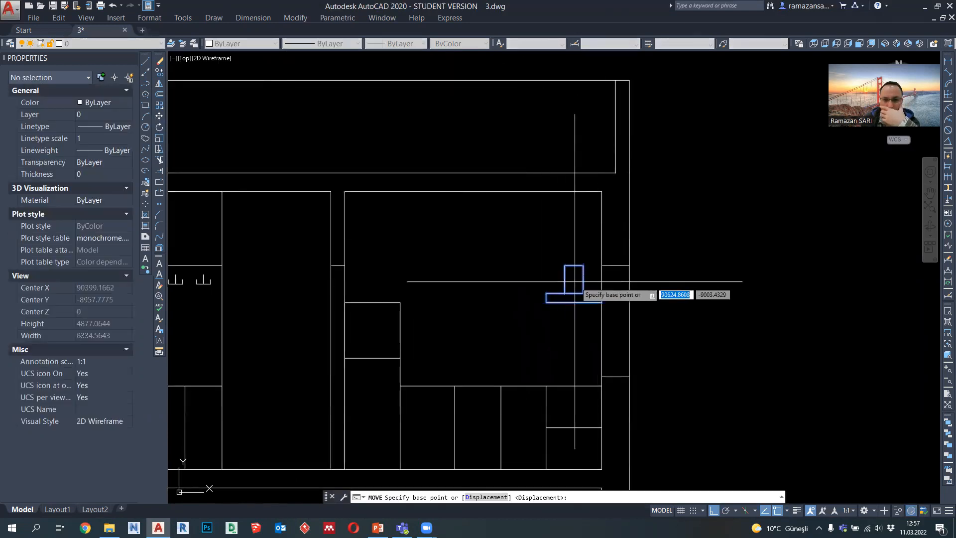
click(601, 301)
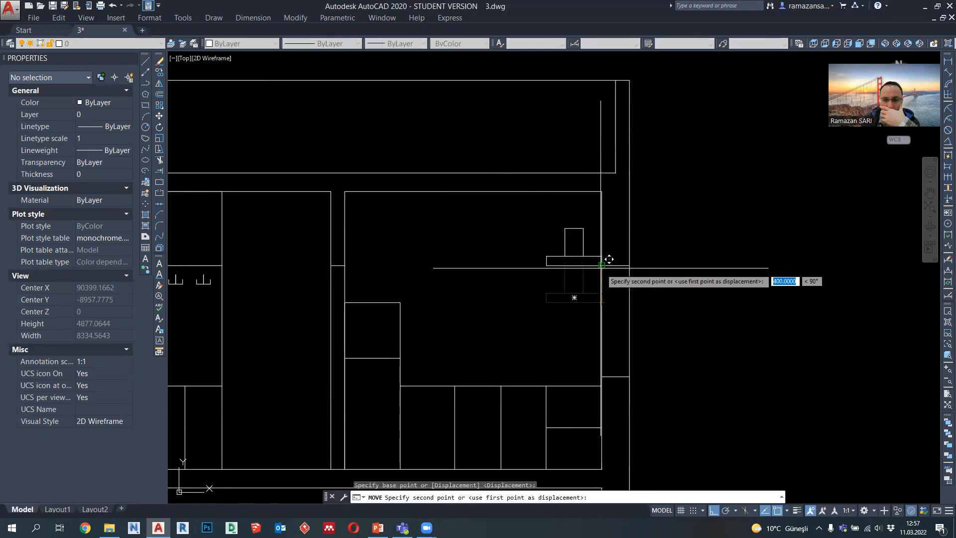
click(561, 235)
Step: Move the top line of the upright shape 100 upward
scroll(576, 237, up, 2)
click(592, 237)
click(548, 206)
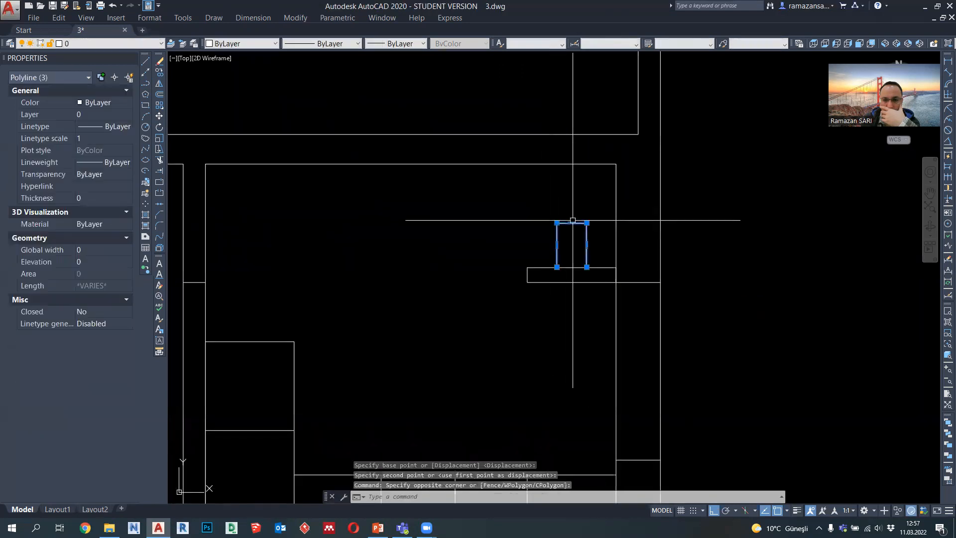
click(572, 222)
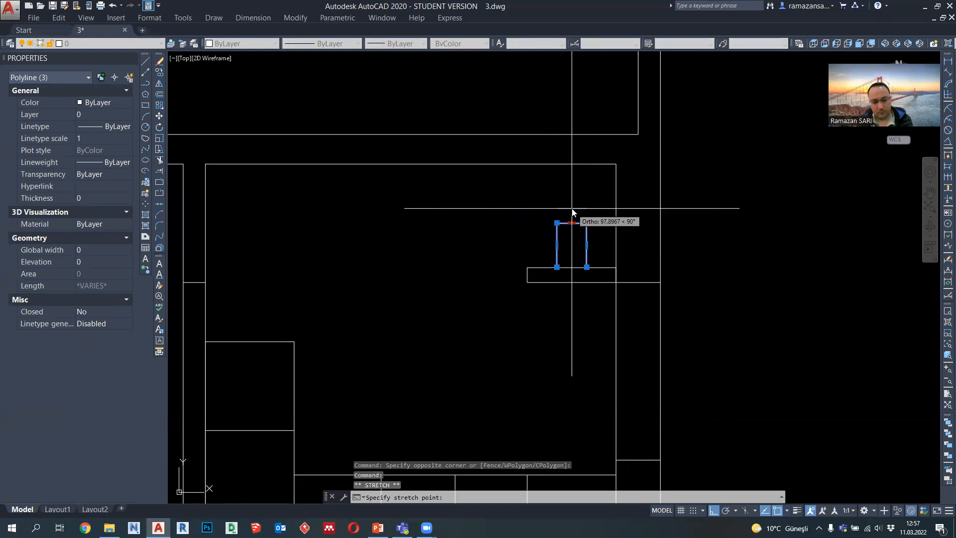
text(100)
key(Return)
key(Escape)
key(Escape)
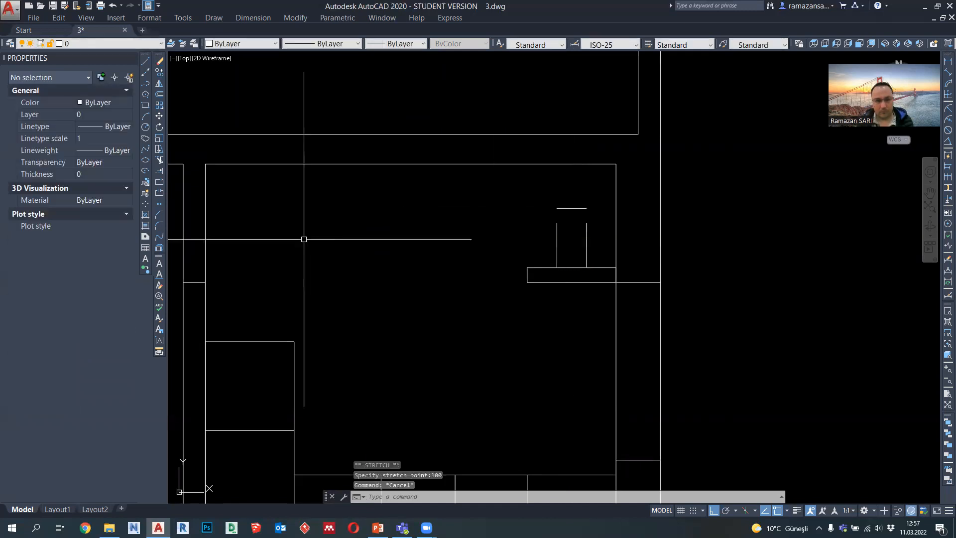
Step: Chamfer both upper corners at zero distance to extend the two vertical lines to the raised top line
click(160, 216)
click(556, 230)
click(568, 209)
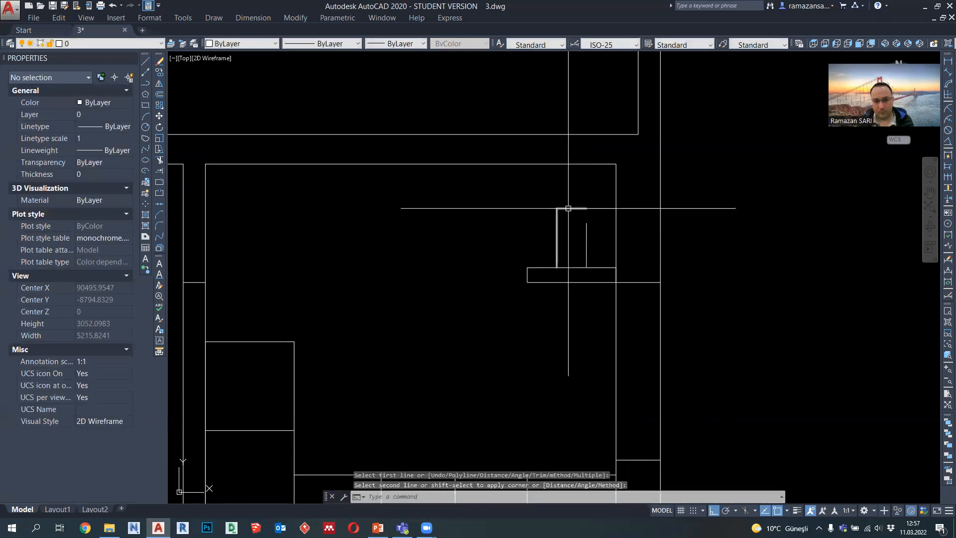
key(Return)
click(586, 234)
click(582, 207)
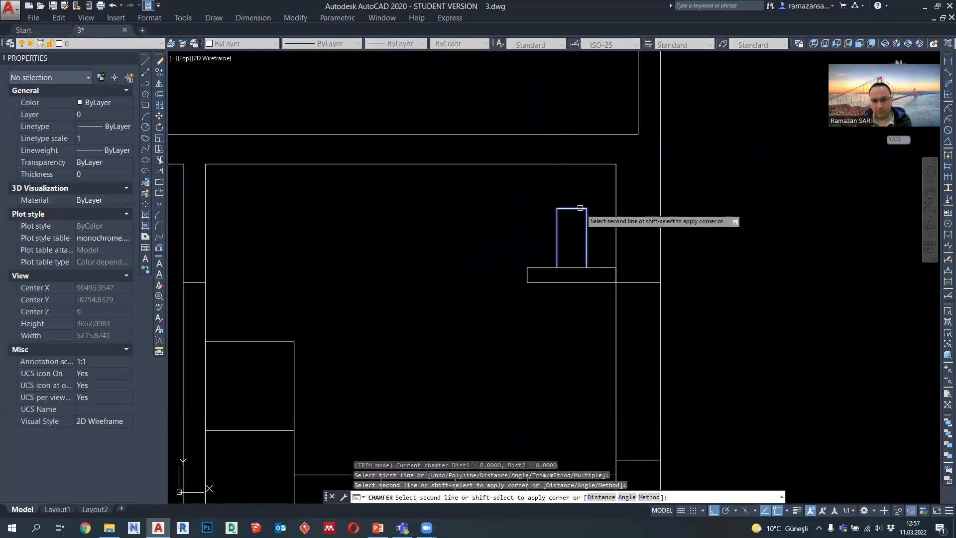
Step: Fillet both upper corners of the upright shape with a radius of 100
click(159, 227)
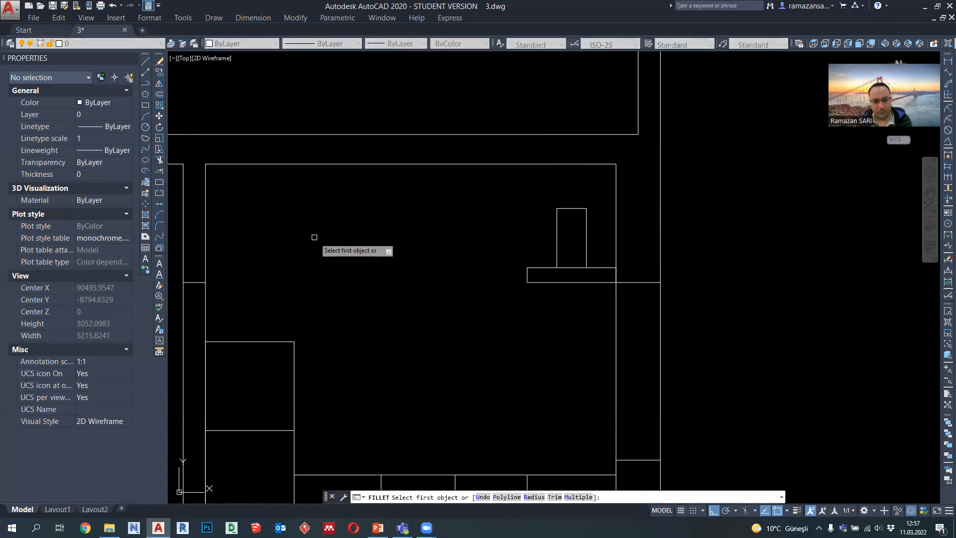
key(Return)
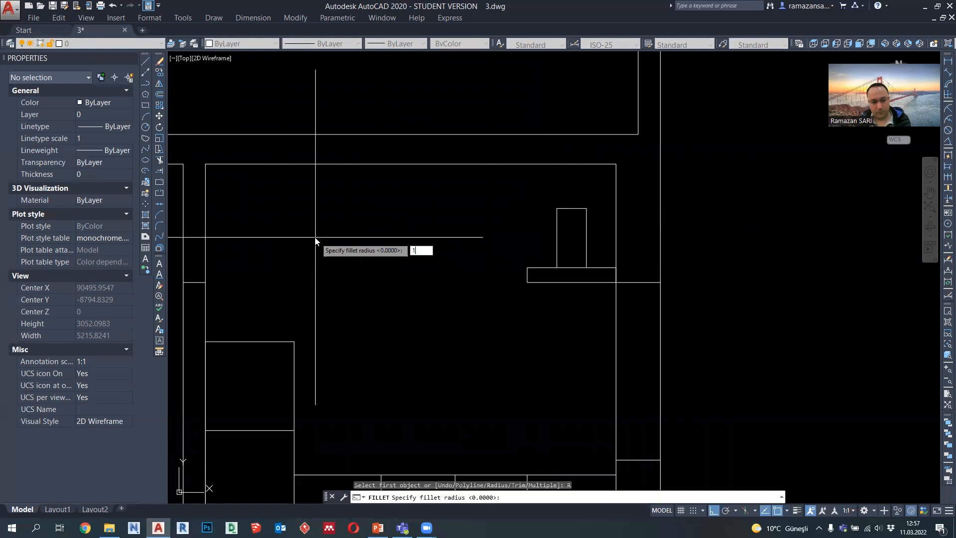
text(100)
key(Return)
click(556, 237)
click(566, 208)
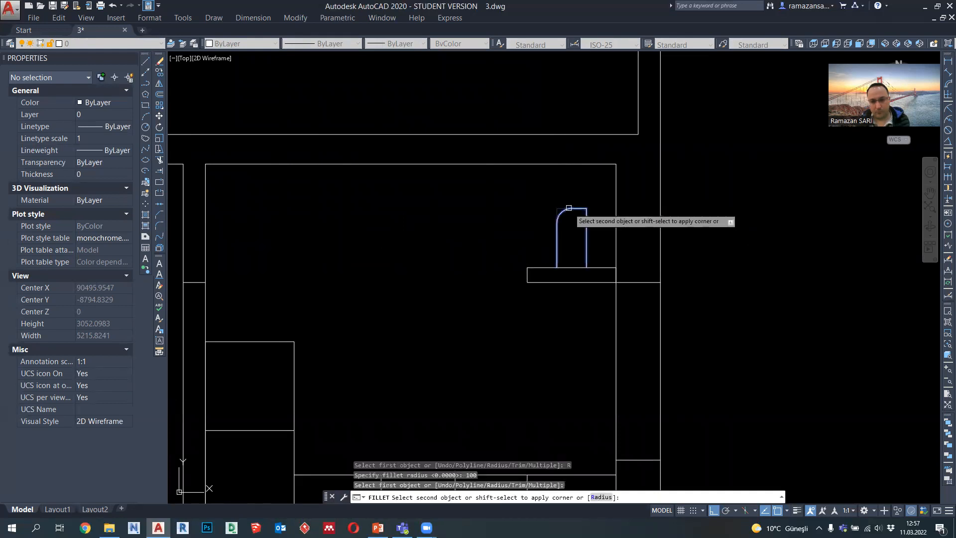
key(Return)
scroll(571, 220, up, 2)
click(586, 218)
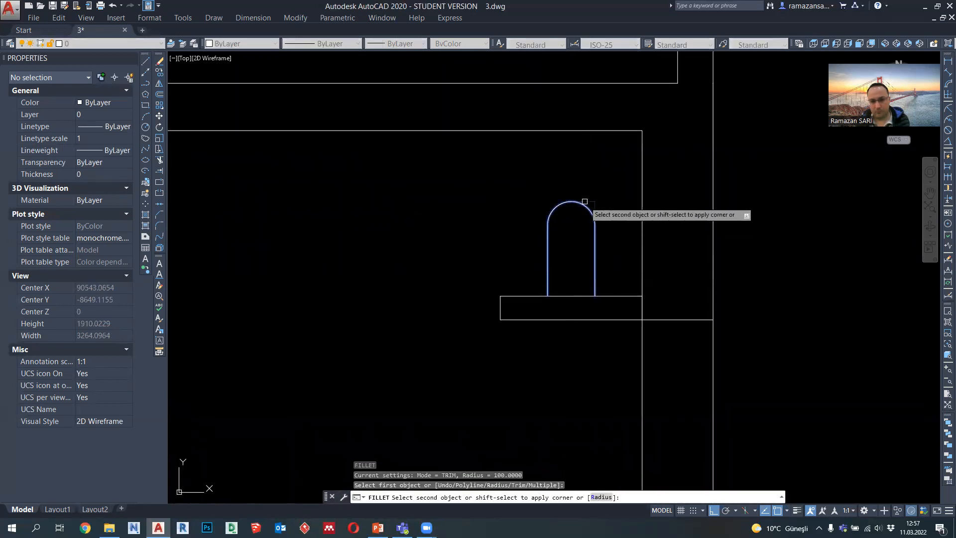
click(585, 201)
Step: Move the rounded upright shape and its base rectangle 300 down along the wall
scroll(600, 220, down, 3)
mouse_move(570, 282)
middle_down()
mouse_move(618, 285)
mouse_move(663, 312)
middle_up()
scroll(642, 296, up, 2)
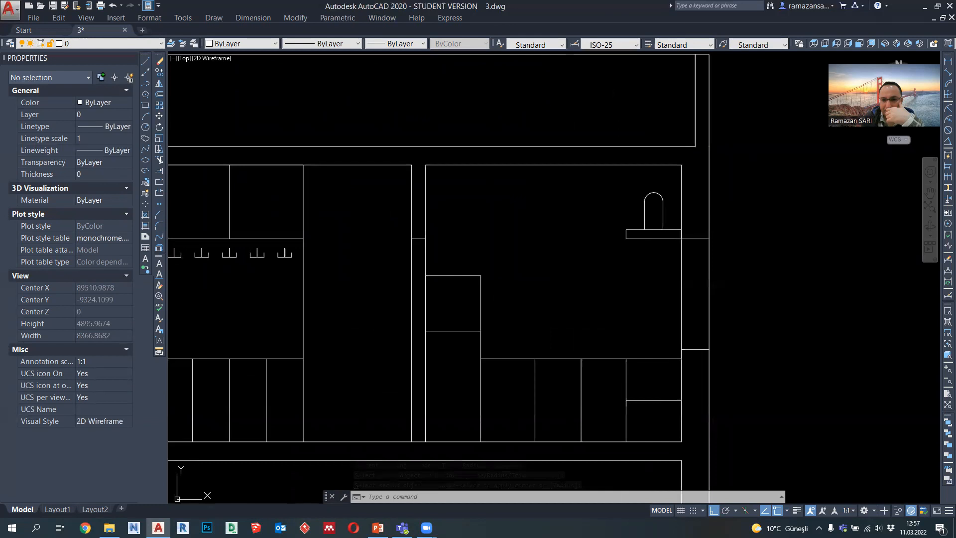
click(608, 190)
click(712, 252)
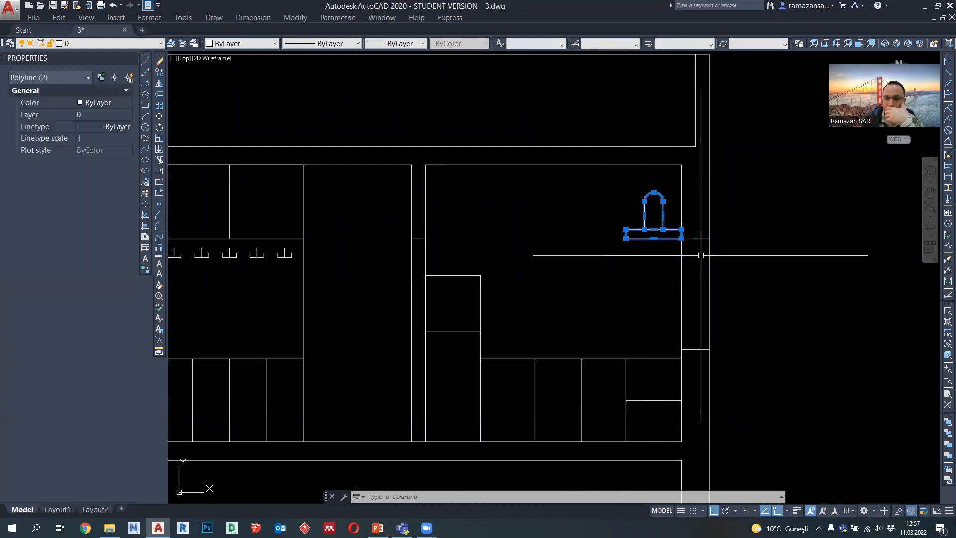
text(m)
key(Return)
click(681, 239)
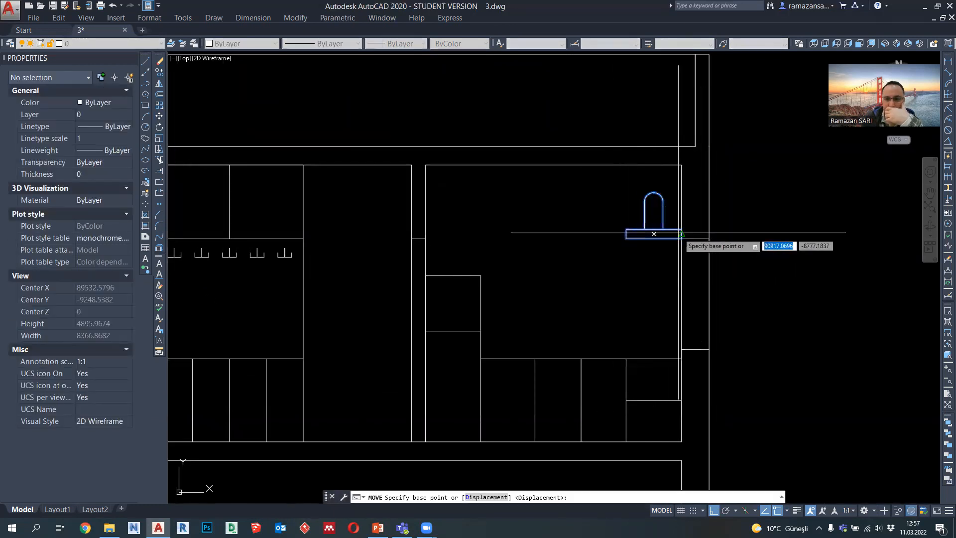
text(300)
key(Return)
Step: Set the lineweight of the rounded wall fixture and the cabinet lines in the same room to 0.09 mm
click(676, 277)
click(618, 218)
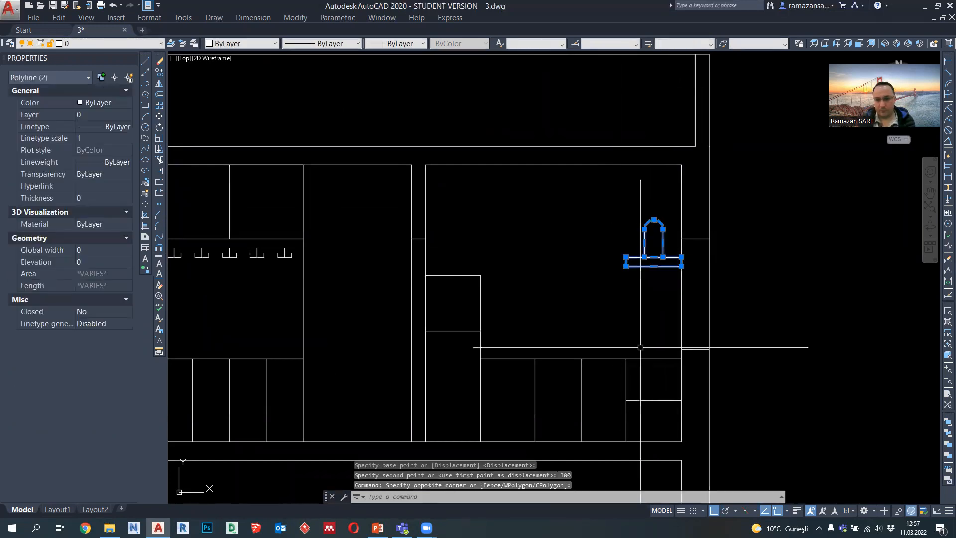
click(651, 416)
click(438, 268)
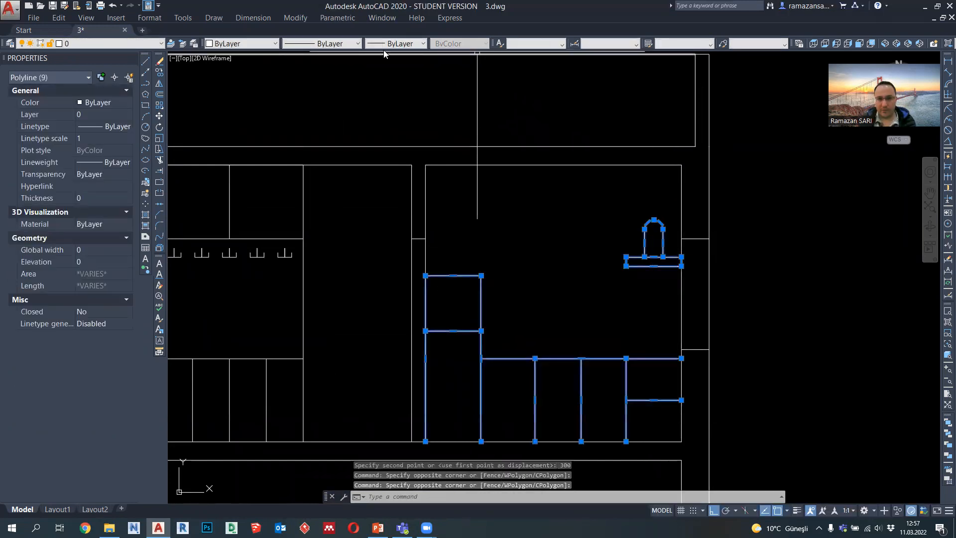
click(401, 44)
click(411, 119)
scroll(571, 315, down, 3)
key(Escape)
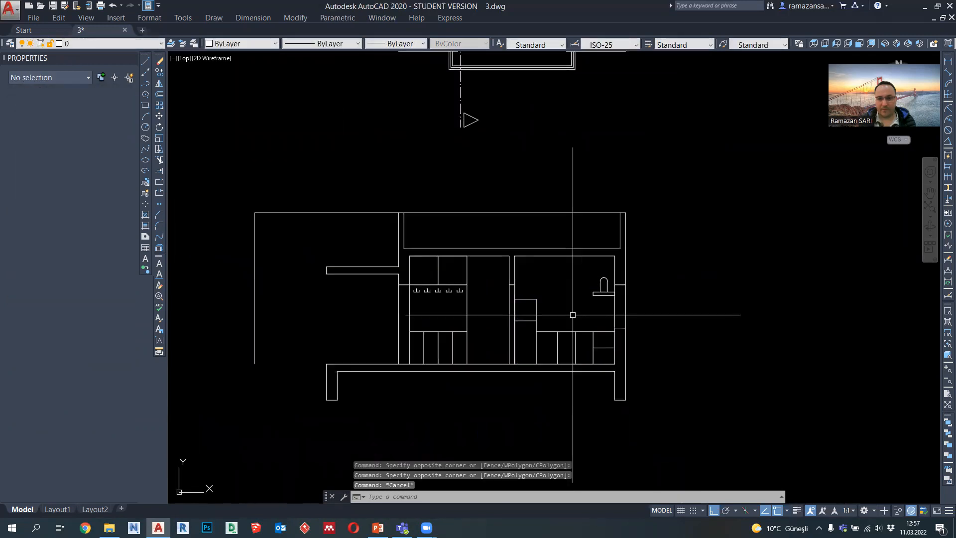
Step: Draw a horizontal ground polyline about 2762 long at the slab's underside level, running left from near the left footing
click(627, 319)
key(Escape)
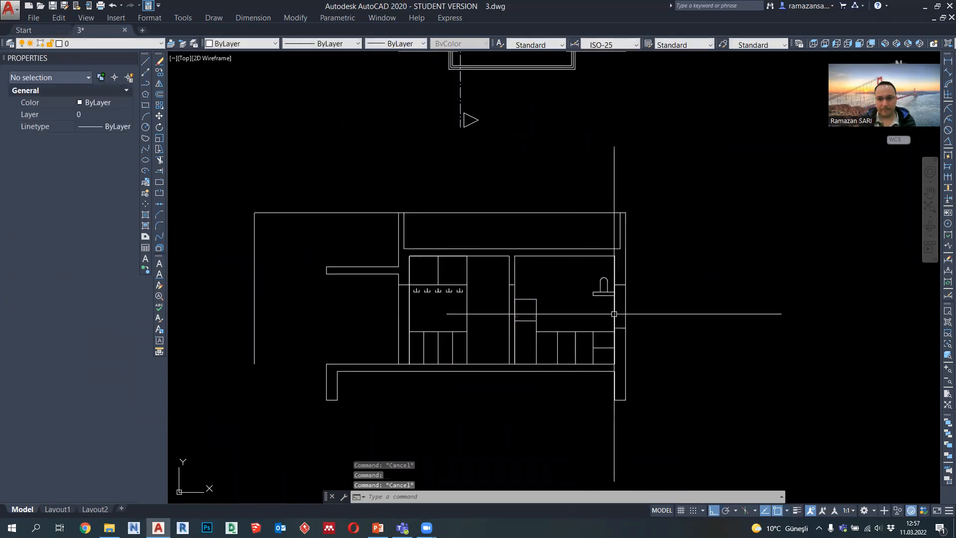
middle_drag(474, 313, 486, 316)
middle_drag(309, 318, 450, 291)
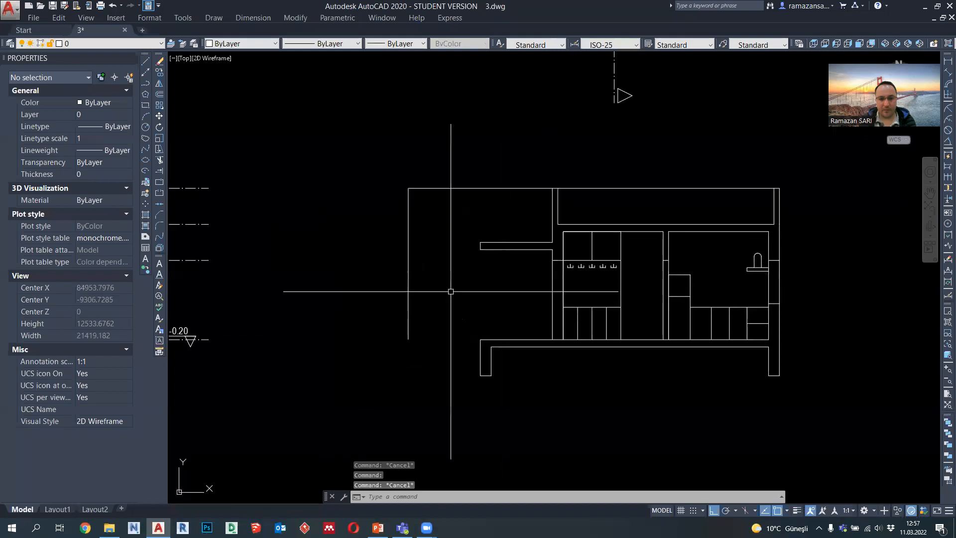
click(146, 84)
middle_drag(416, 337, 477, 319)
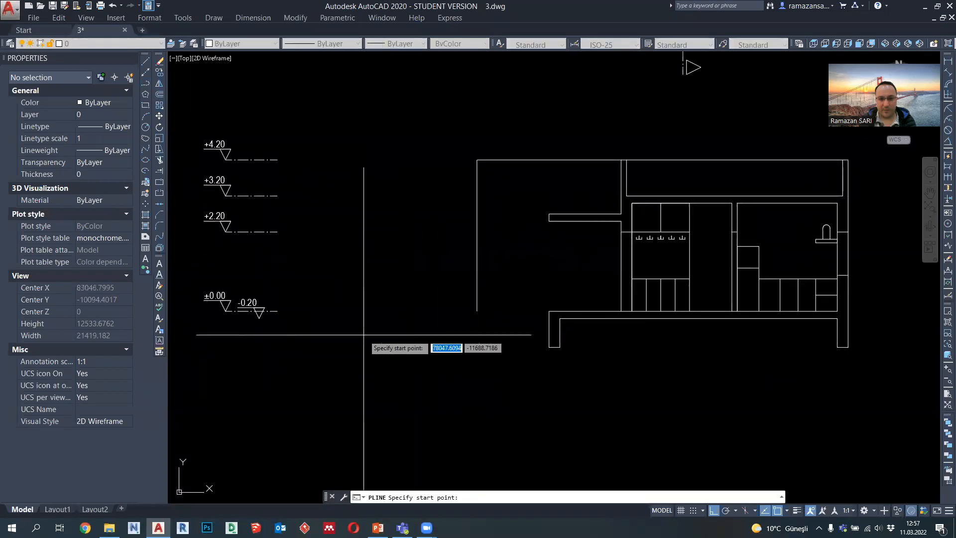
click(543, 318)
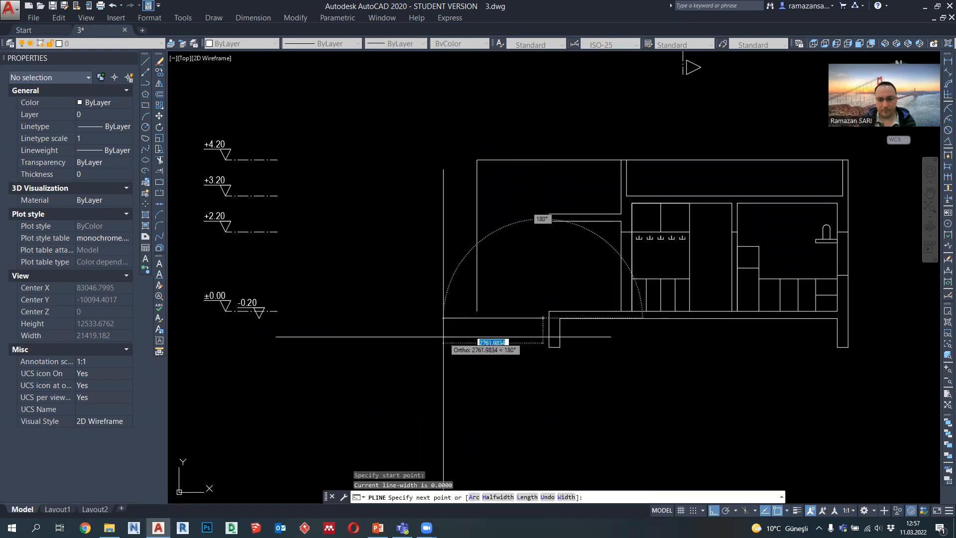
key(Escape)
Step: Stretch the lower end of the far-left vertical line down to the ground line
scroll(475, 308, up, 2)
click(476, 306)
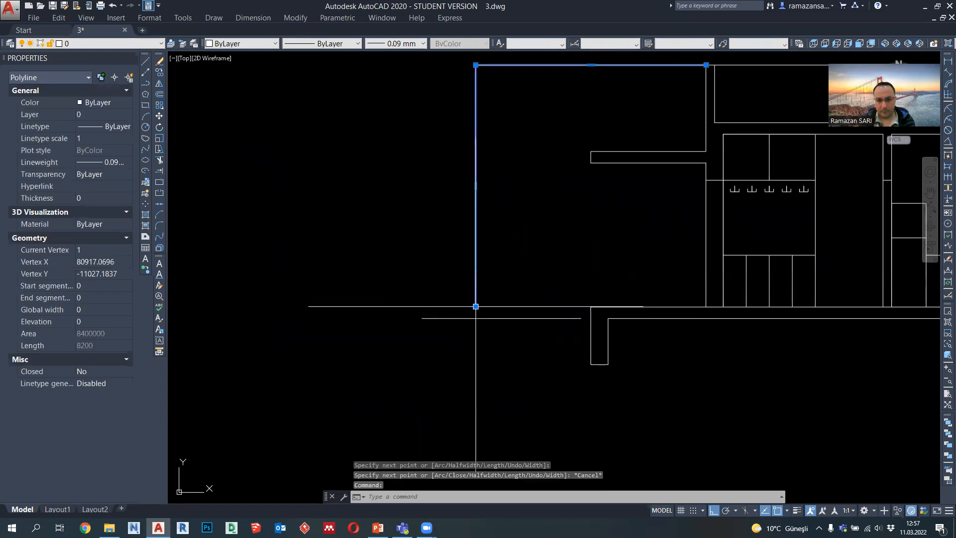
click(476, 306)
key(Escape)
Step: Stretch the ground line's right end to the left footing's outer face and set its lineweight to 0.40 mm
click(572, 317)
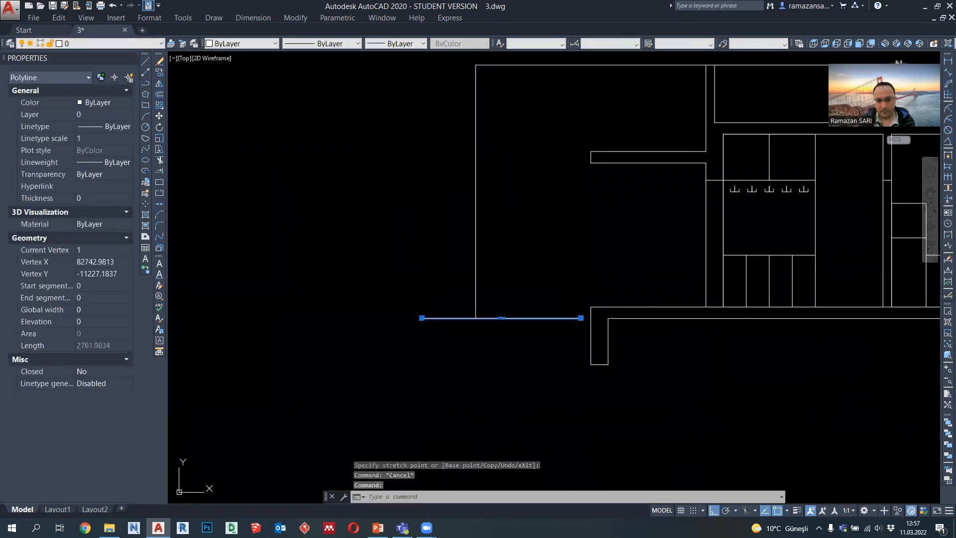
click(581, 318)
click(590, 318)
click(415, 44)
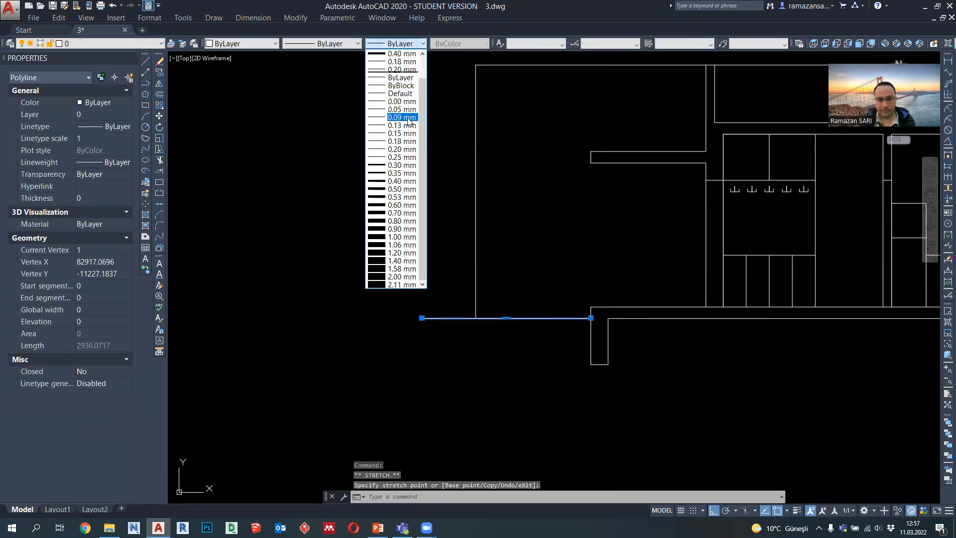
click(402, 182)
scroll(449, 264, down, 2)
middle_drag(520, 273, 487, 279)
key(Escape)
Step: Set the lineweight of the section's slab, footing, cut wall, lintel, roof beam and canopy outlines to 0.35 mm
click(521, 339)
click(498, 320)
click(532, 297)
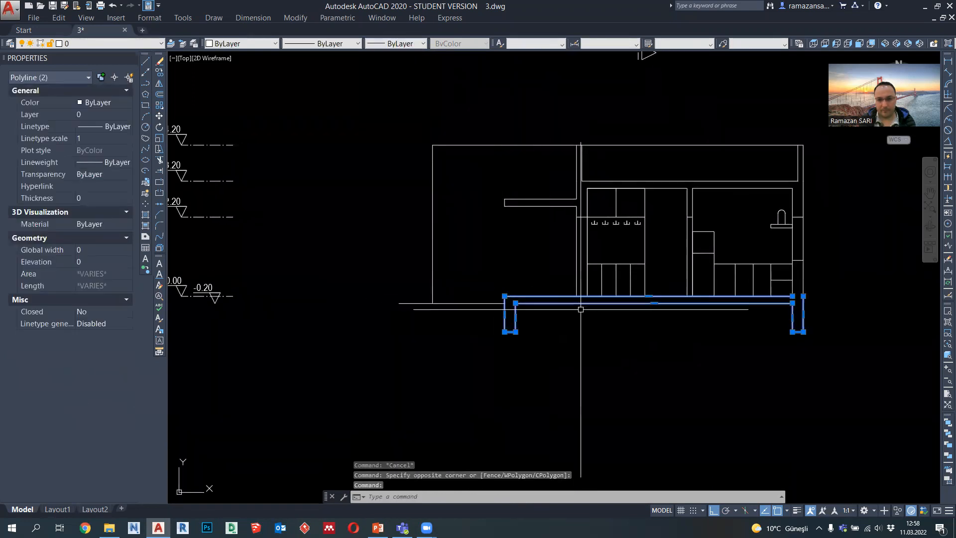
scroll(811, 276, up, 2)
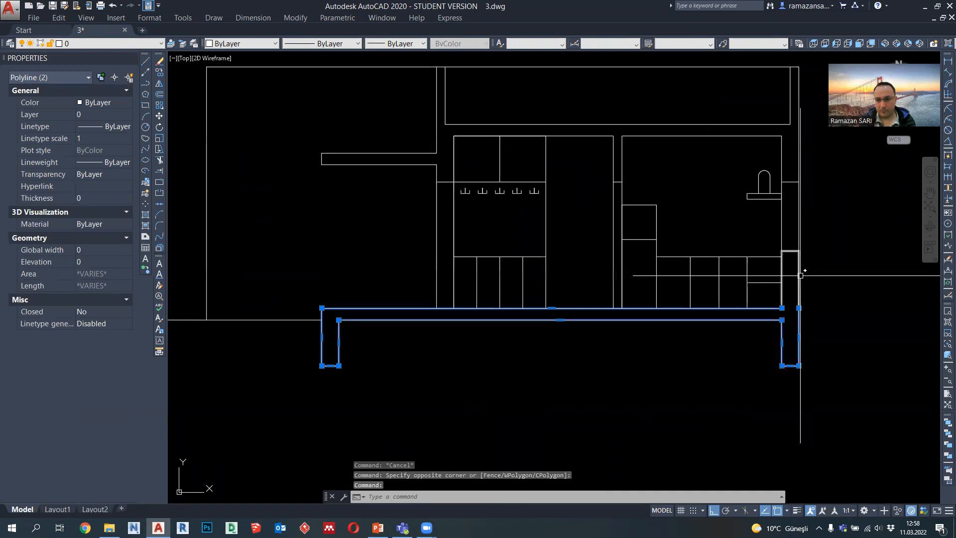
click(800, 275)
click(773, 116)
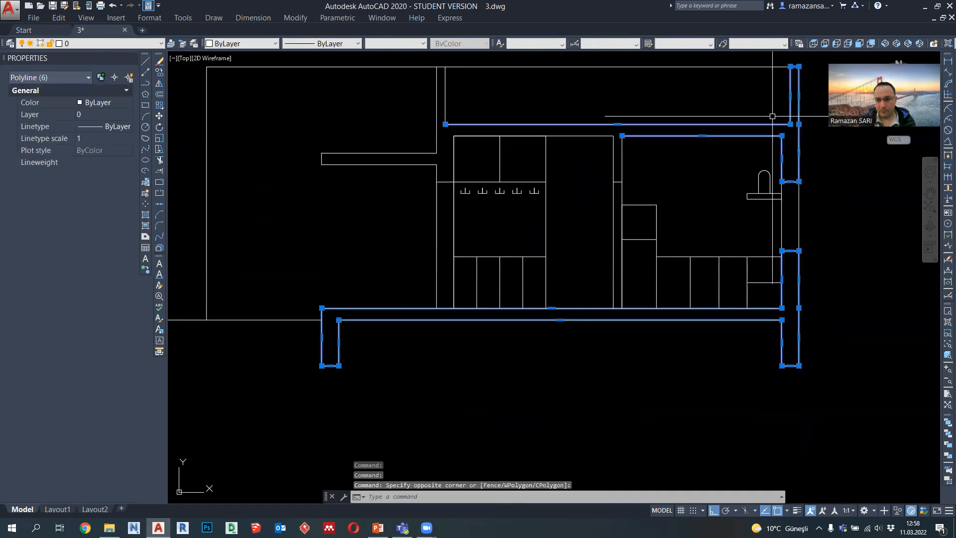
click(648, 143)
click(486, 140)
click(420, 176)
click(386, 144)
click(450, 134)
click(416, 104)
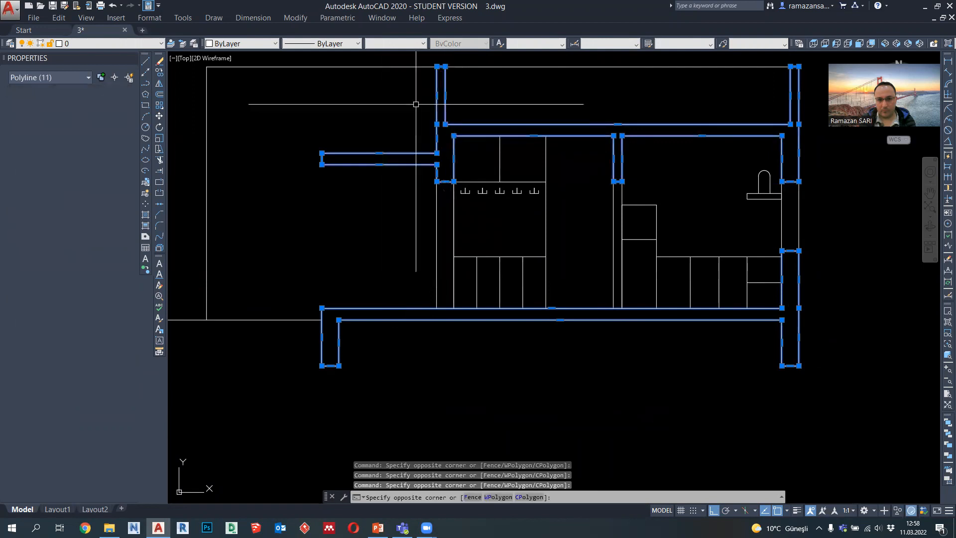
click(396, 44)
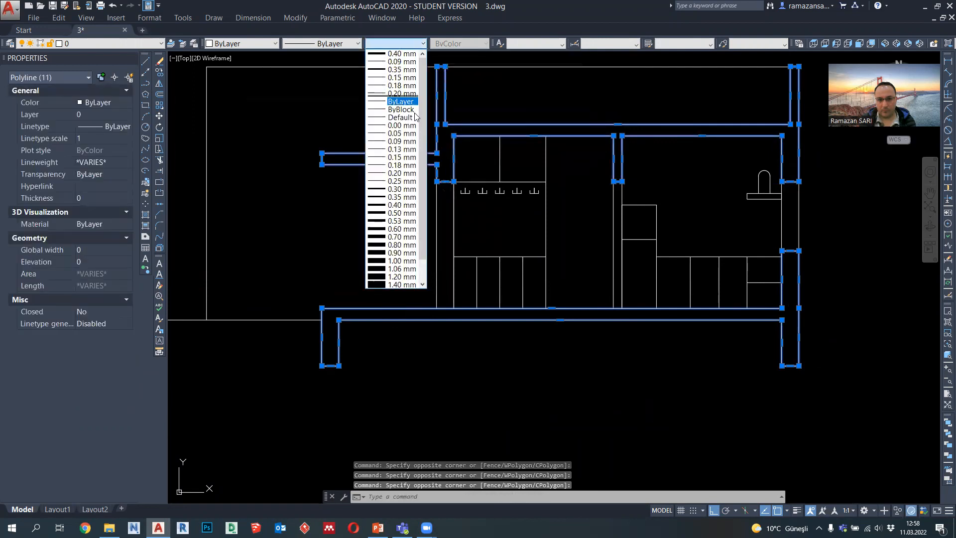
click(405, 197)
scroll(478, 268, down, 4)
key(Escape)
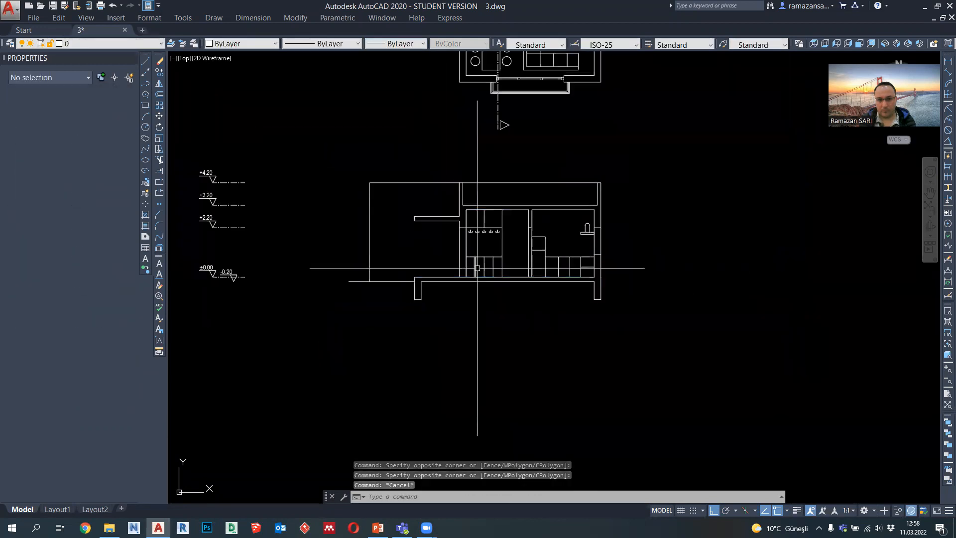
Step: Set the lineweight of the door and window opening lines and the cabinets with hooks to 0.09 mm
scroll(528, 242, up, 4)
click(529, 214)
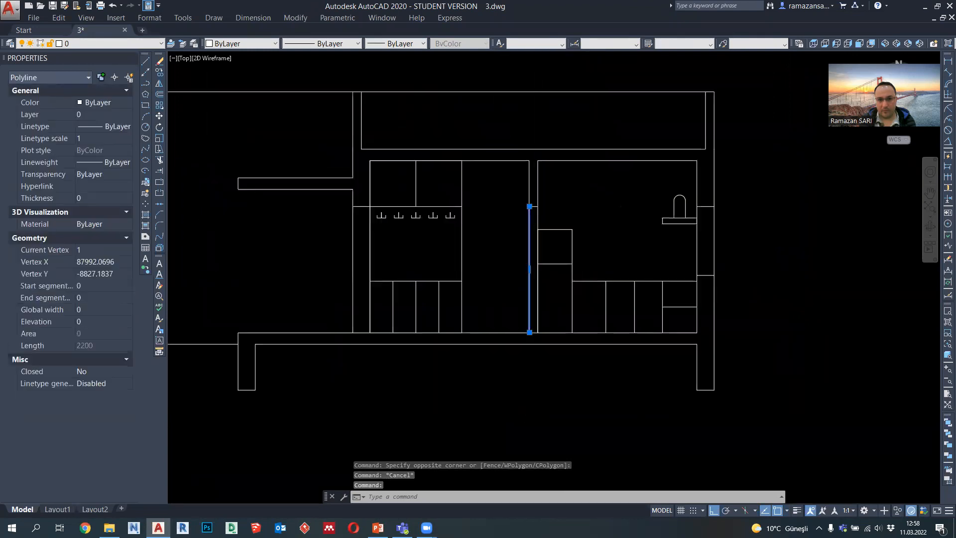
scroll(535, 220, up, 2)
click(539, 214)
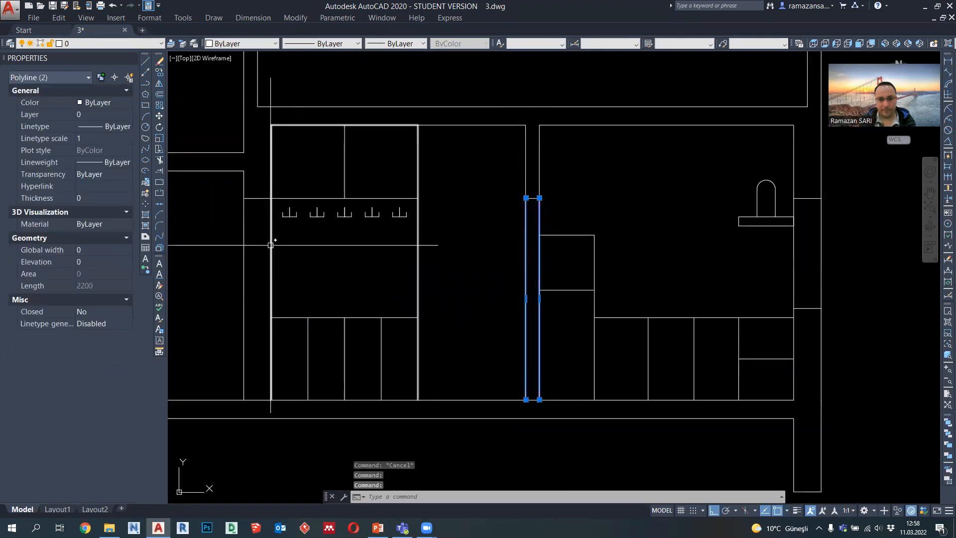
click(278, 274)
click(231, 260)
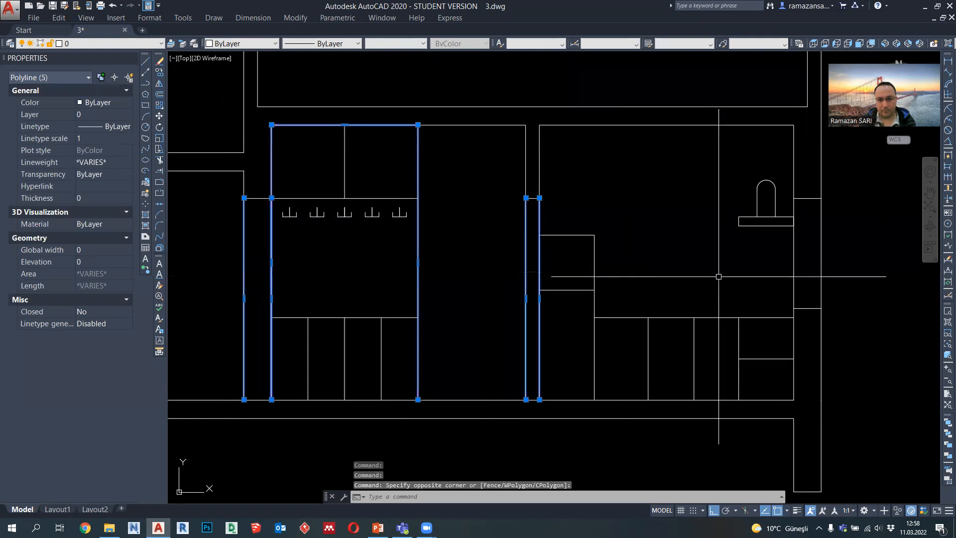
click(838, 269)
click(751, 258)
click(520, 351)
click(320, 230)
click(396, 43)
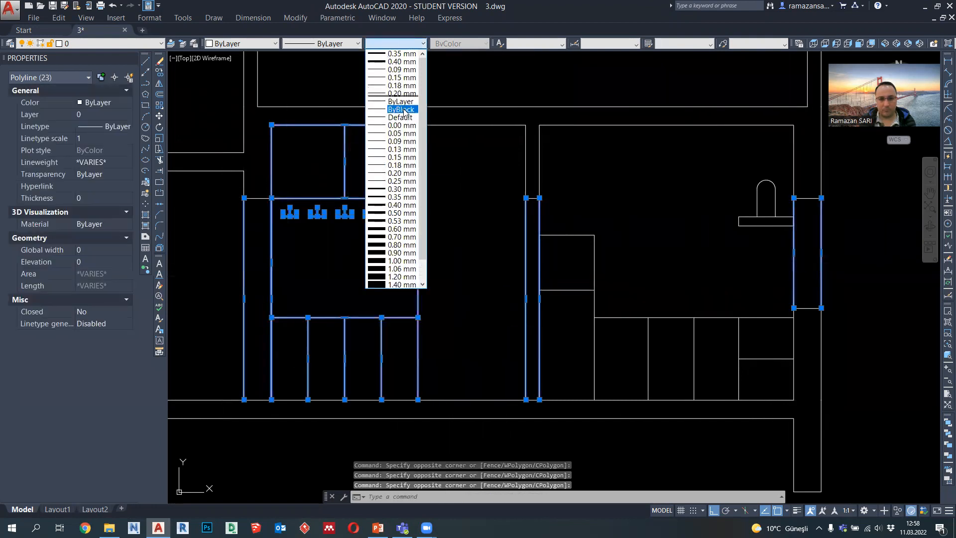
click(402, 142)
scroll(475, 212, down, 4)
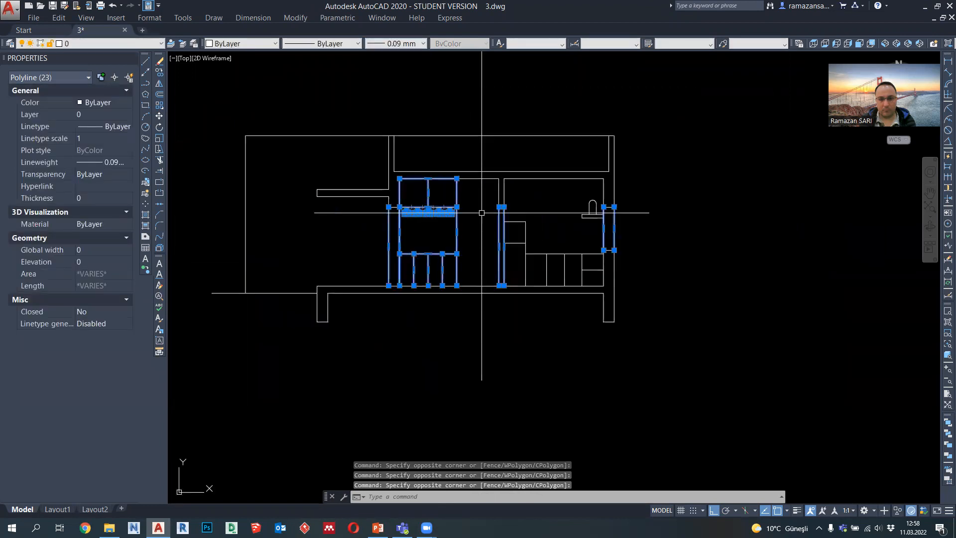
key(Escape)
Step: Draw a closed polyline door-frame profile, 50 wide and 100 high, hanging from the midpoint of the left wall's door lintel
middle_drag(469, 230, 521, 247)
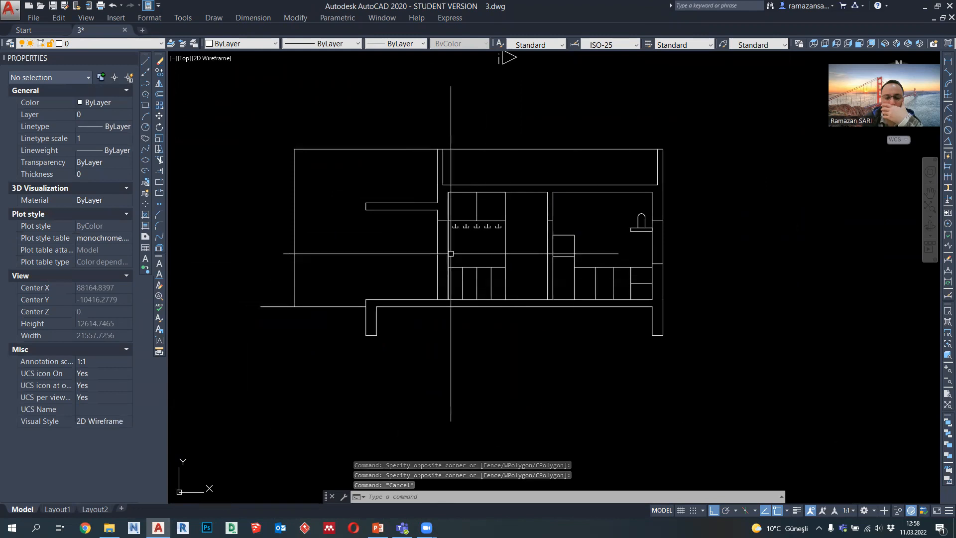
scroll(485, 265, down, 6)
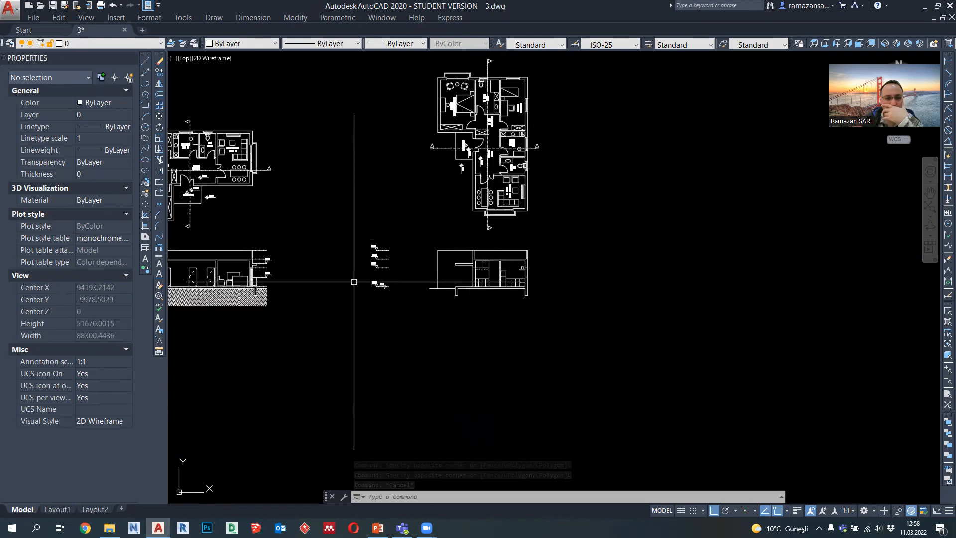
middle_drag(202, 274, 351, 276)
middle_drag(480, 286, 348, 287)
scroll(518, 283, up, 4)
scroll(501, 281, up, 4)
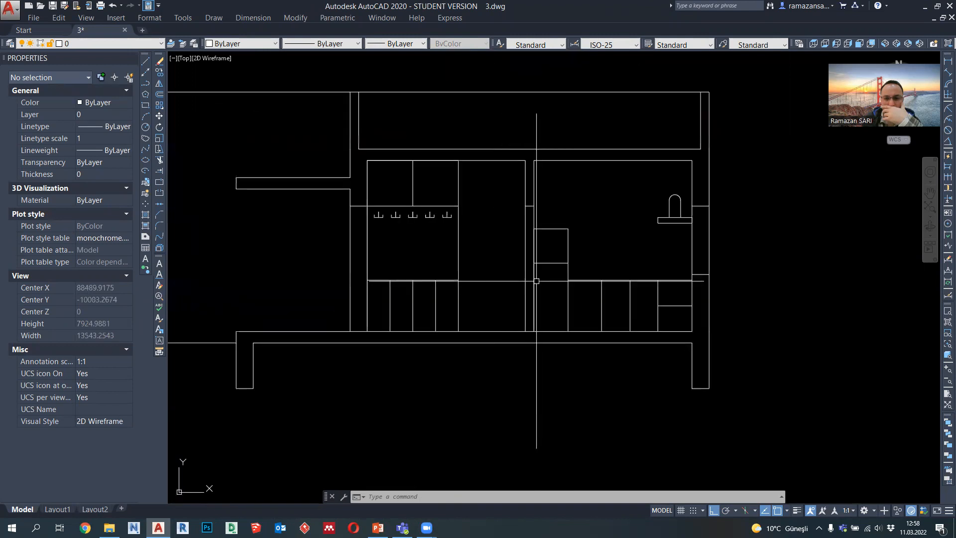
click(145, 87)
scroll(349, 259, up, 4)
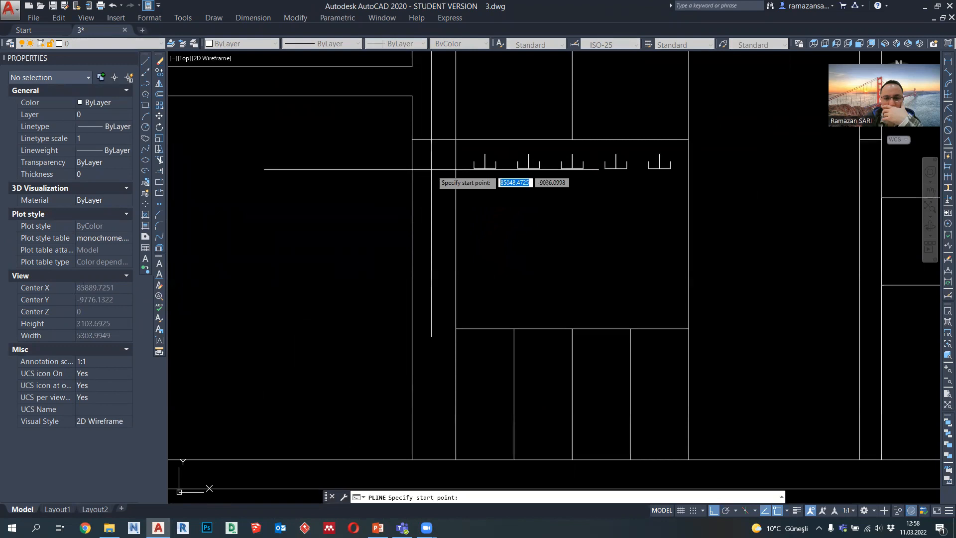
click(434, 139)
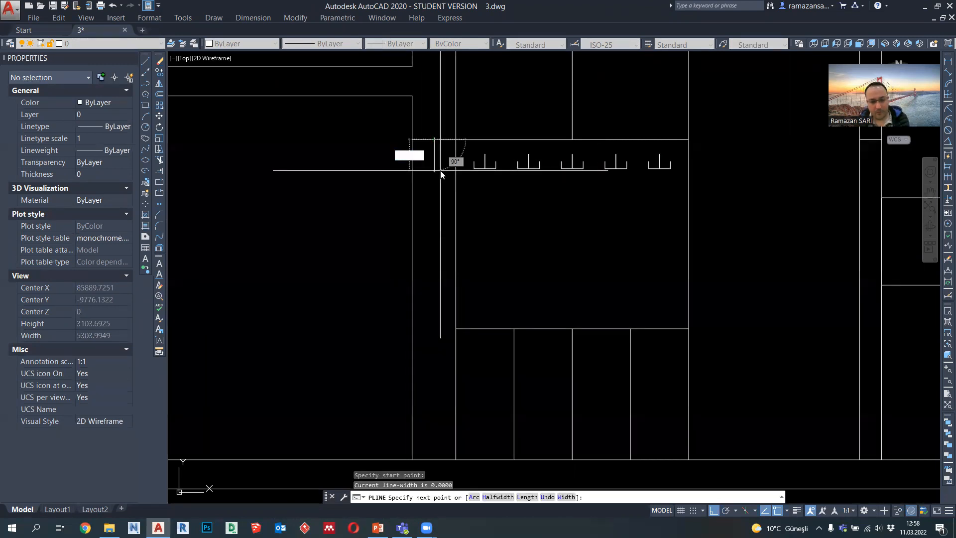
text(100)
key(Return)
scroll(448, 157, up, 2)
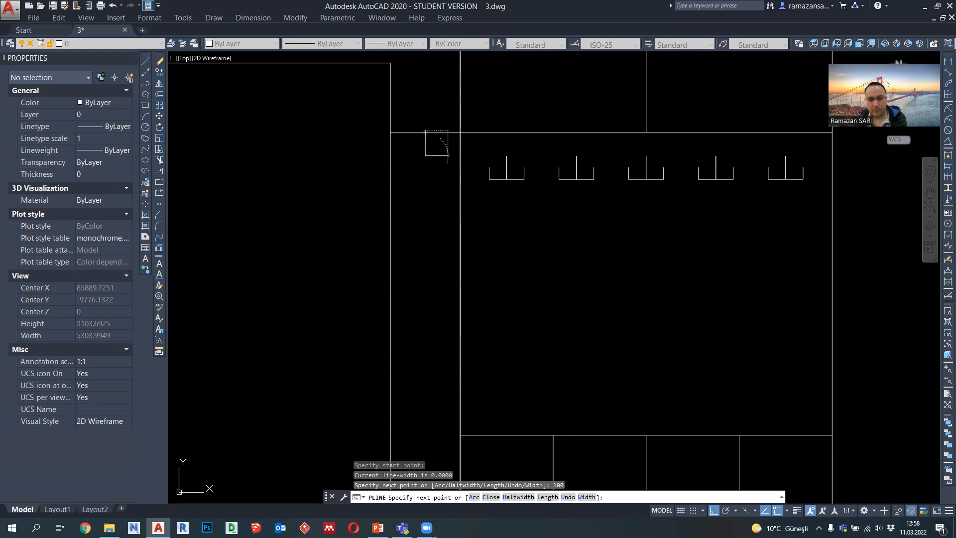
text(50)
key(Return)
click(436, 132)
click(427, 133)
key(Escape)
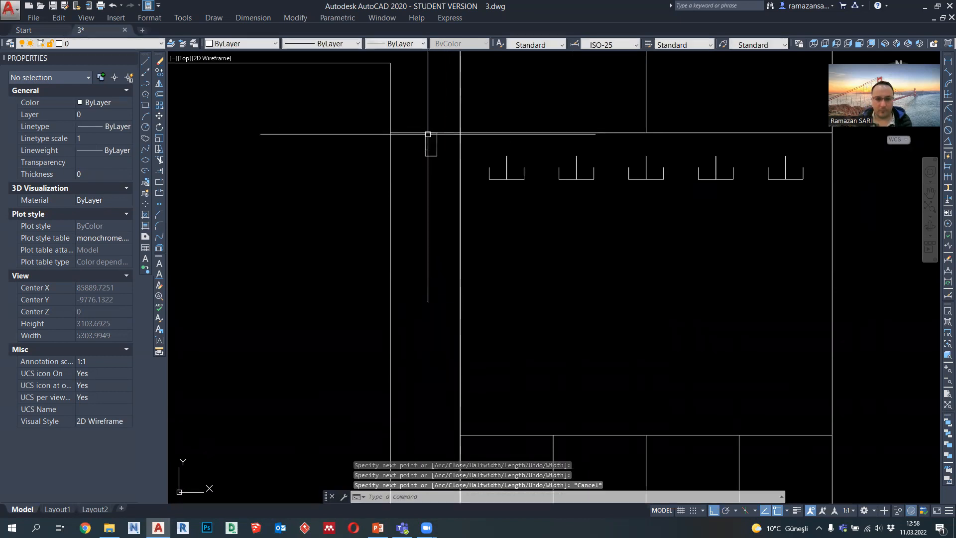
Step: Copy the door-frame profile 2100 straight down onto the floor line
click(431, 155)
click(160, 73)
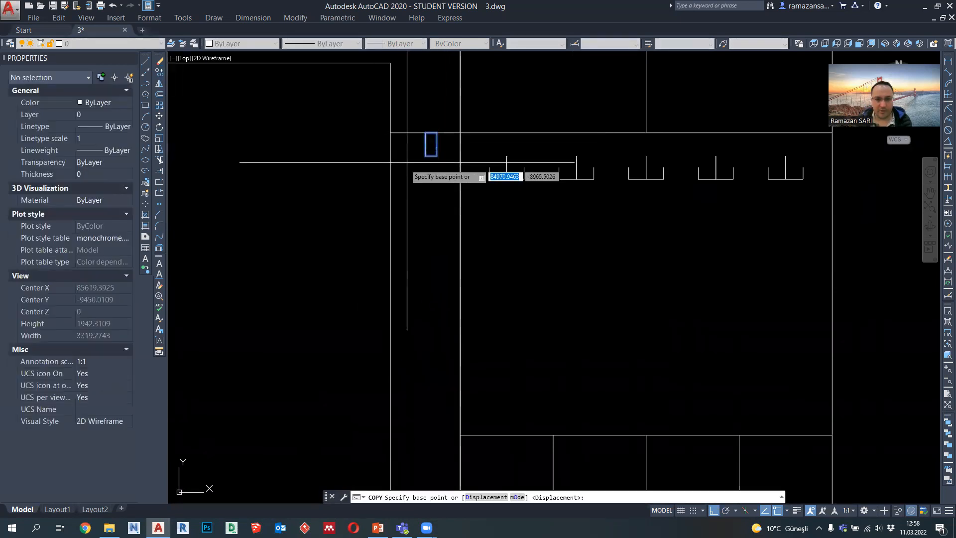
click(437, 155)
scroll(436, 155, down, 3)
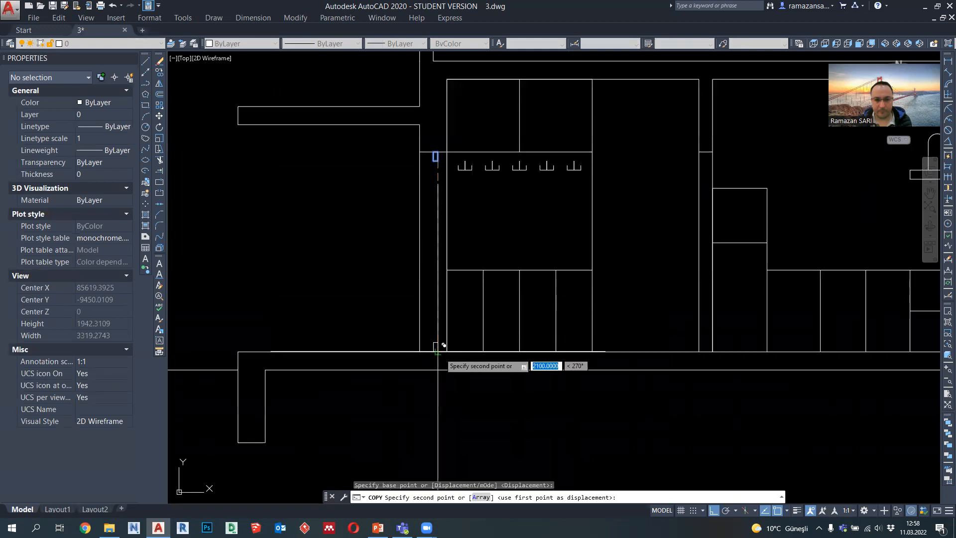
key(Escape)
Step: Draw a vertical polyline joining the left edges of the two frame profiles and copy it to their right edges
click(145, 83)
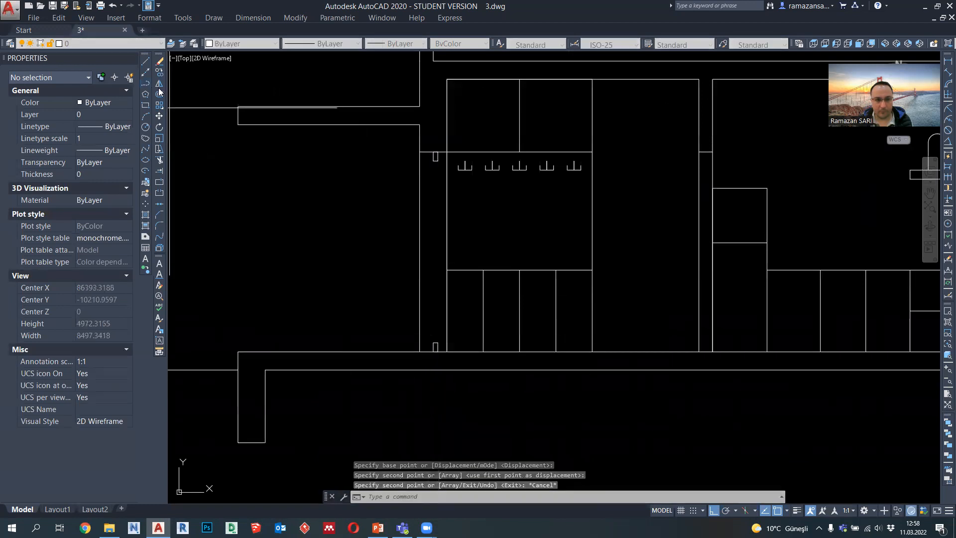
click(435, 157)
click(434, 343)
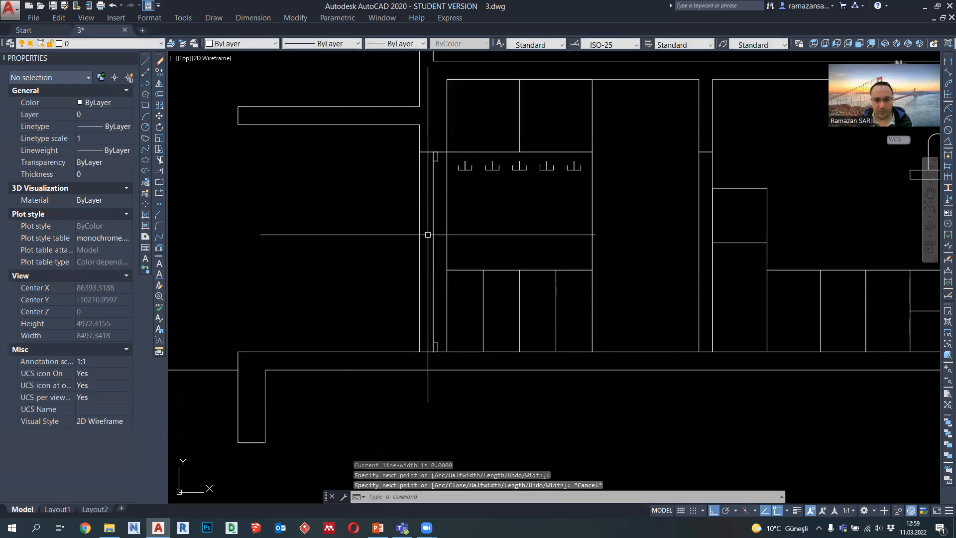
key(Escape)
click(160, 75)
scroll(419, 164, up, 2)
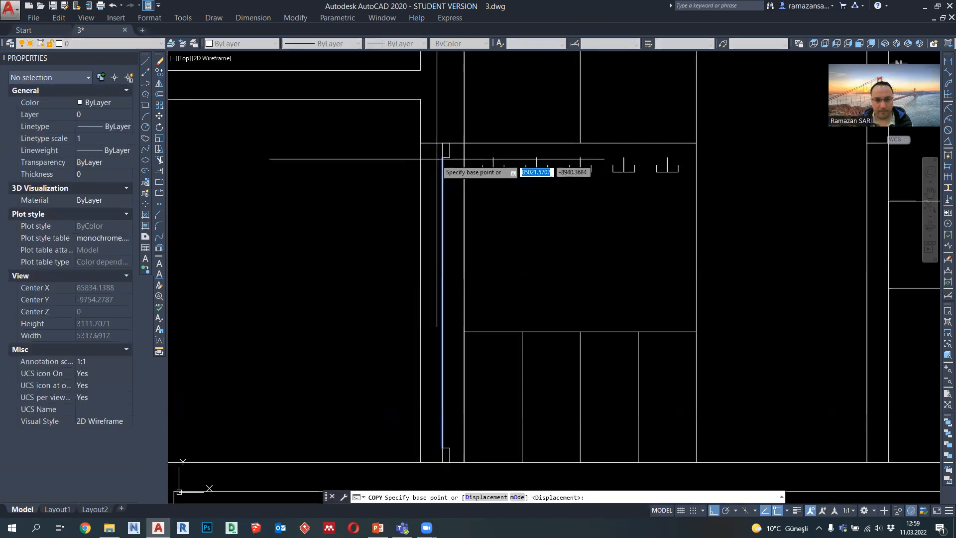
click(443, 157)
key(Escape)
Step: Set the lineweight of the two frame profiles and the two vertical door lines to 0.18 mm
click(453, 194)
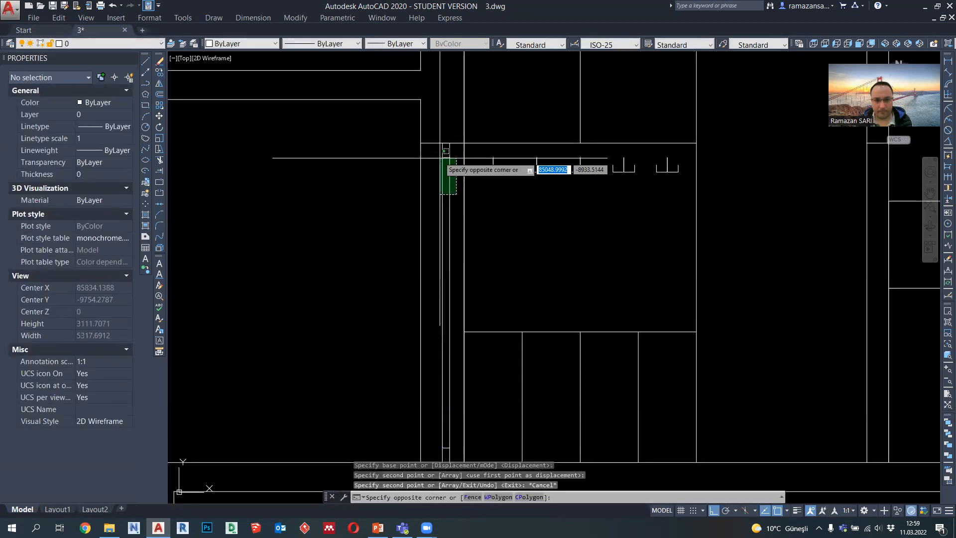
click(439, 157)
middle_drag(441, 406, 445, 297)
click(453, 348)
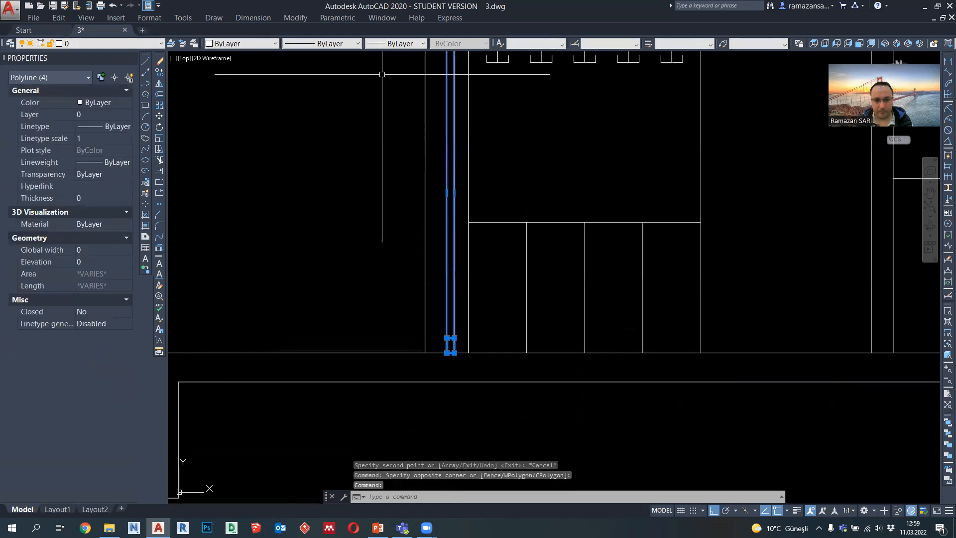
click(396, 43)
click(401, 140)
scroll(406, 237, down, 2)
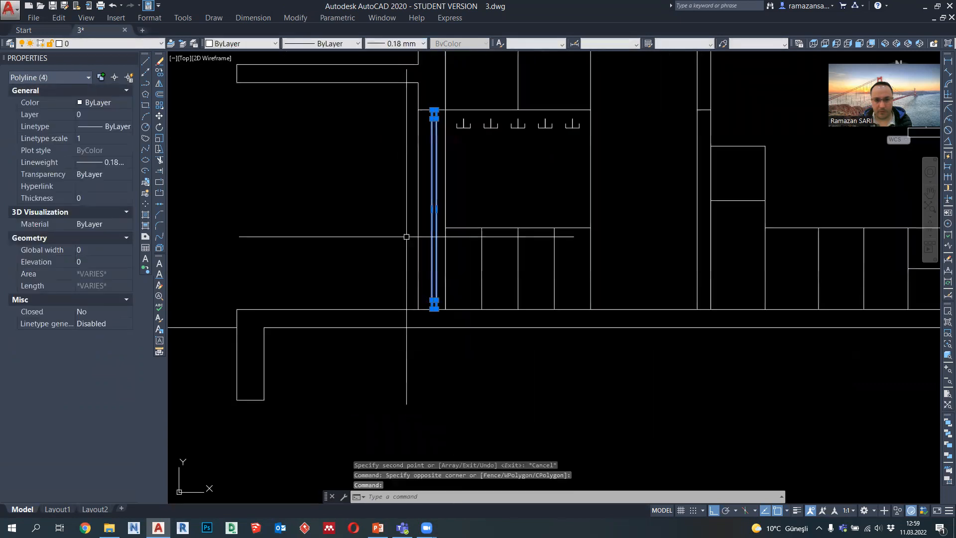
Step: Copy the complete door section 2975 to the right, onto the middle of the interior partition's door opening
middle_drag(458, 213, 415, 268)
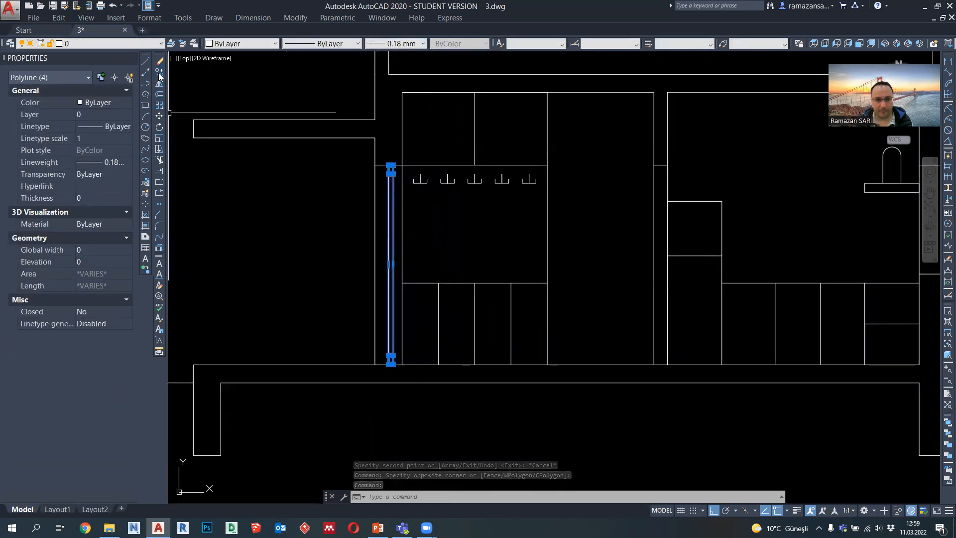
click(158, 72)
scroll(391, 172, up, 2)
click(392, 165)
scroll(589, 199, down, 3)
scroll(574, 174, up, 1)
click(528, 156)
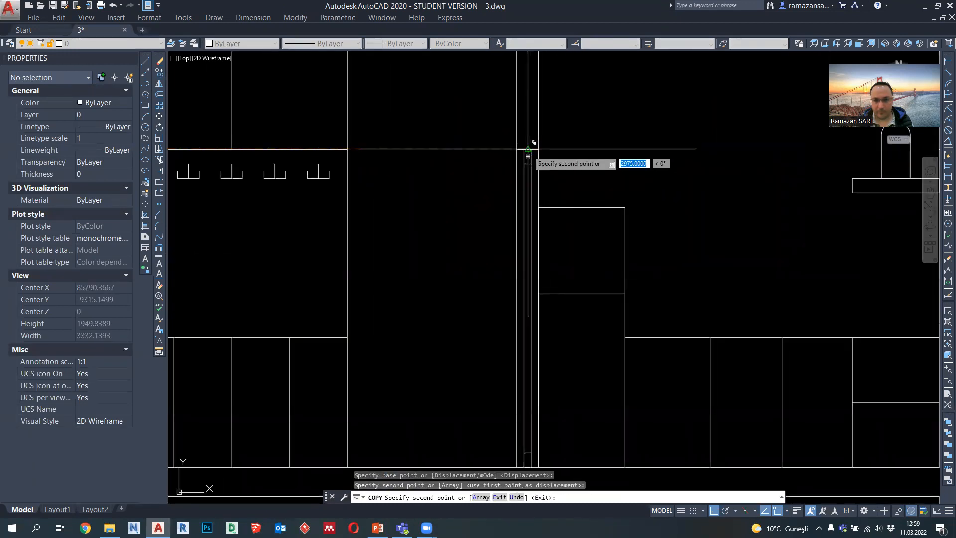
scroll(534, 143, down, 5)
key(Escape)
scroll(573, 170, down, 8)
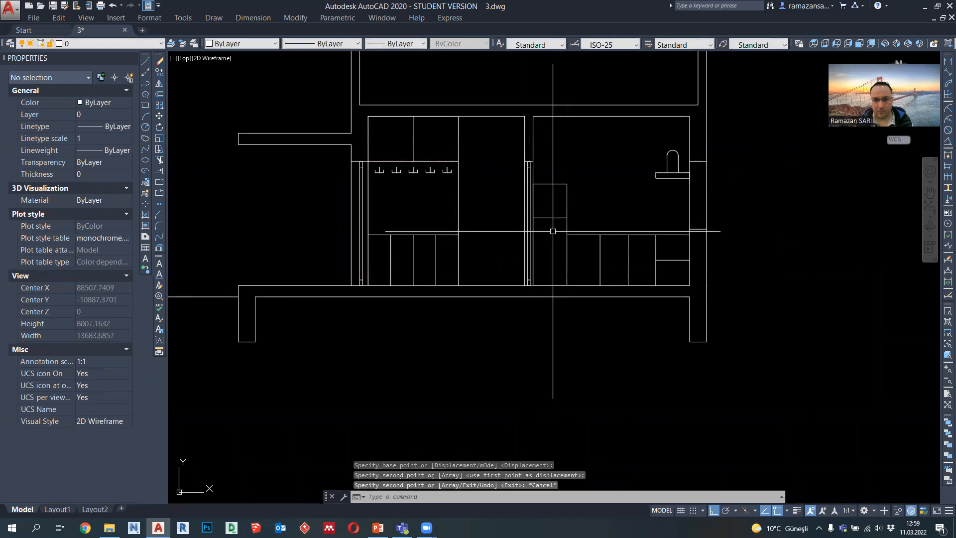
Step: Copy the window section from the other building section's left wall to the top of the window opening in this section's right exterior wall
mouse_move(537, 285)
middle_down()
mouse_move(556, 291)
mouse_move(637, 272)
middle_up()
middle_drag(451, 290, 672, 287)
scroll(355, 244, up, 10)
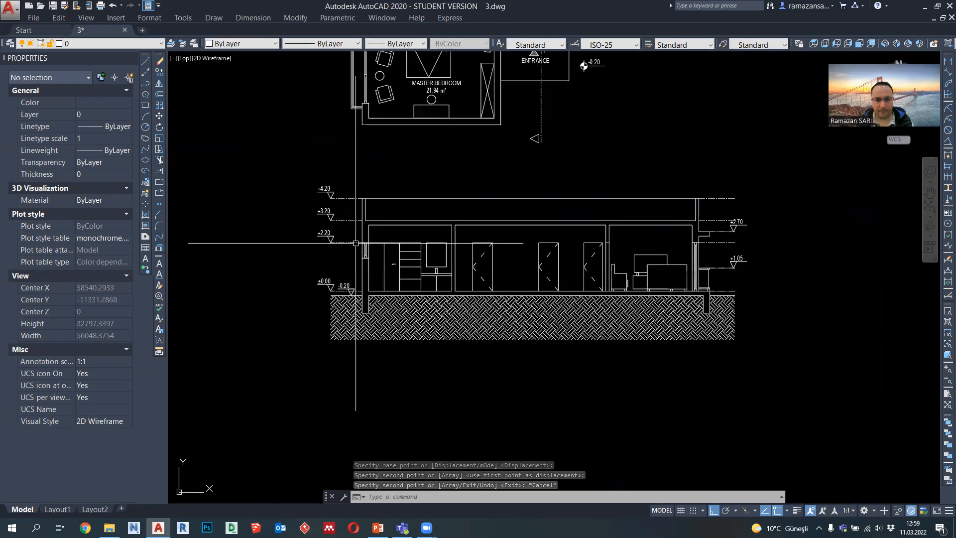
click(379, 281)
click(338, 140)
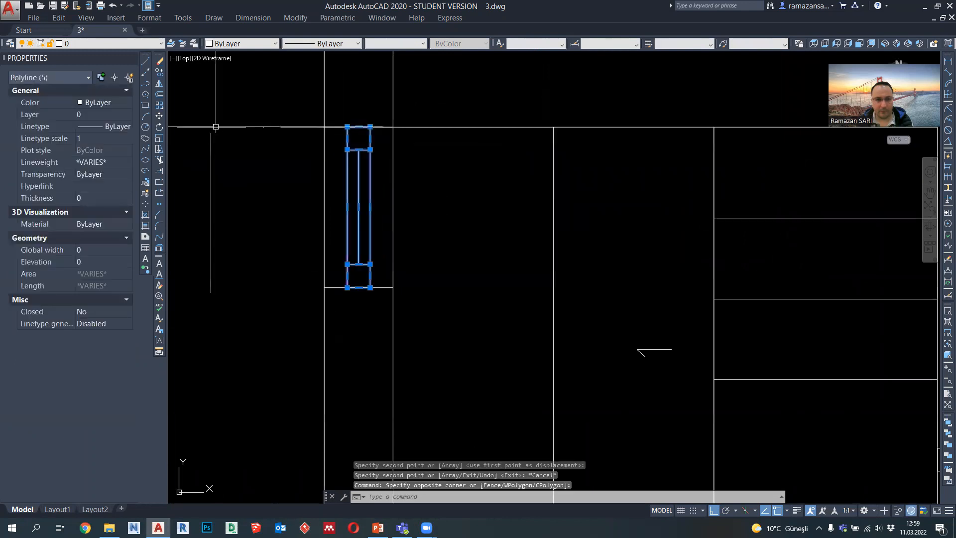
click(160, 72)
click(358, 128)
scroll(195, 203, down, 6)
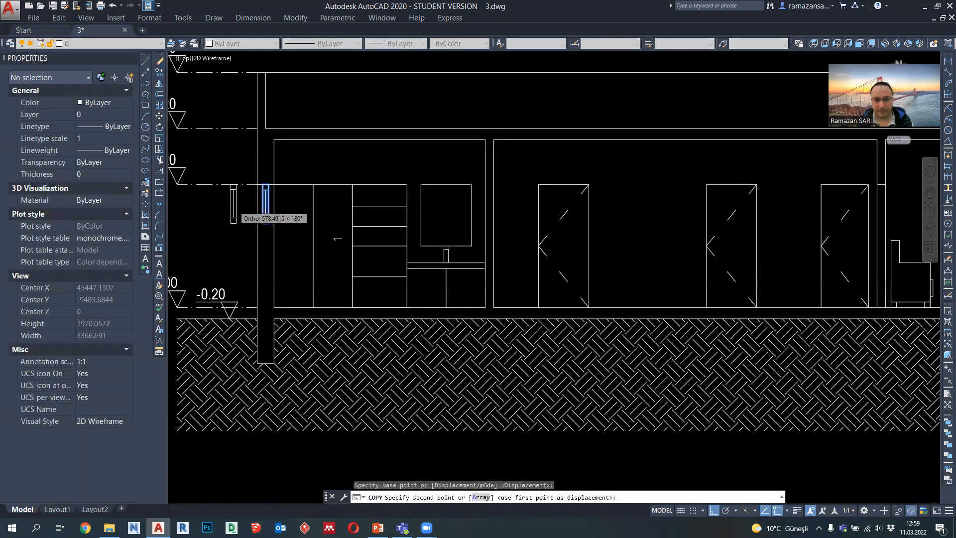
scroll(234, 203, down, 6)
scroll(898, 211, up, 6)
click(779, 169)
key(Escape)
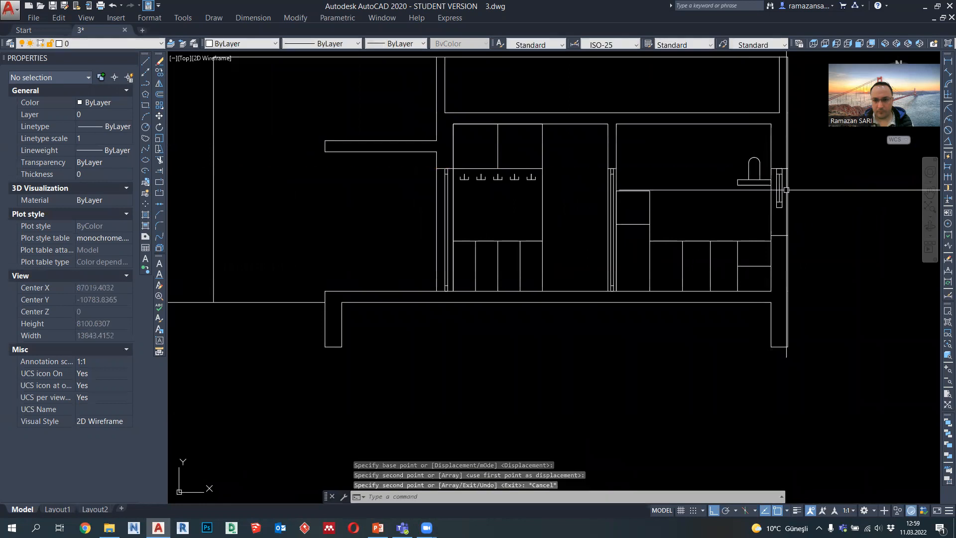
Step: Stretch the lower end of the copied window down to the sill line of the right wall's opening
scroll(787, 190, up, 6)
text(s)
key(Return)
click(701, 260)
click(667, 219)
key(Return)
click(692, 248)
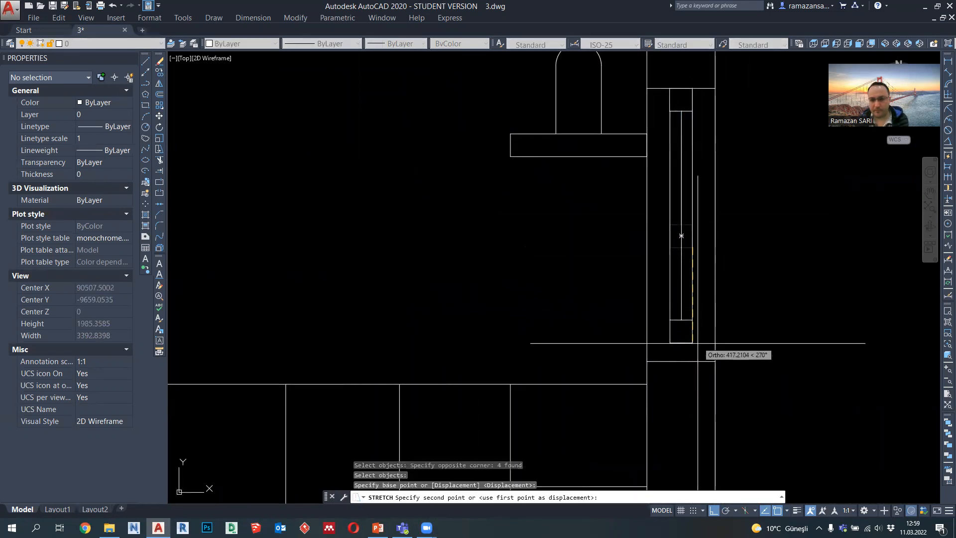
click(697, 364)
scroll(717, 323, down, 5)
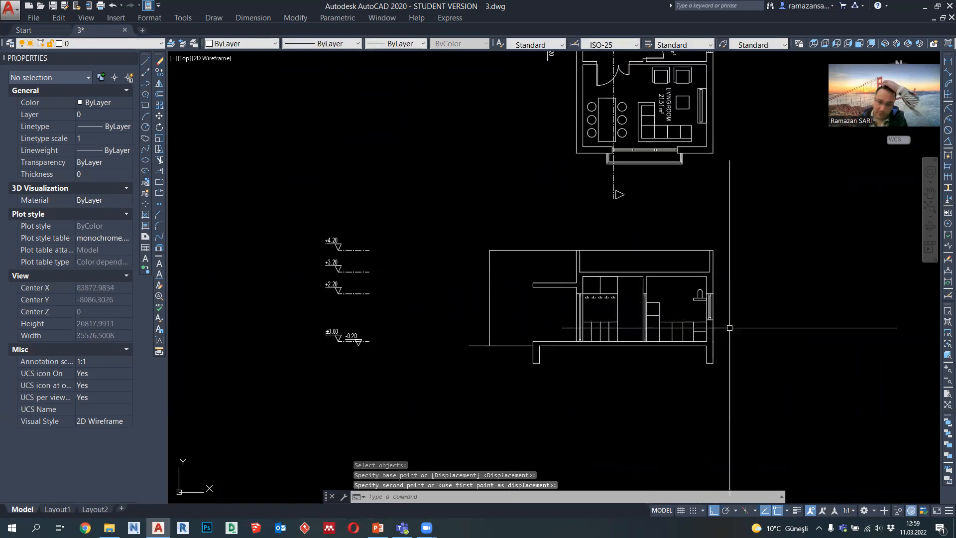
Step: Check the building section against the floor plan above it, comparing the entrance area and the ground line
middle_drag(779, 325, 756, 345)
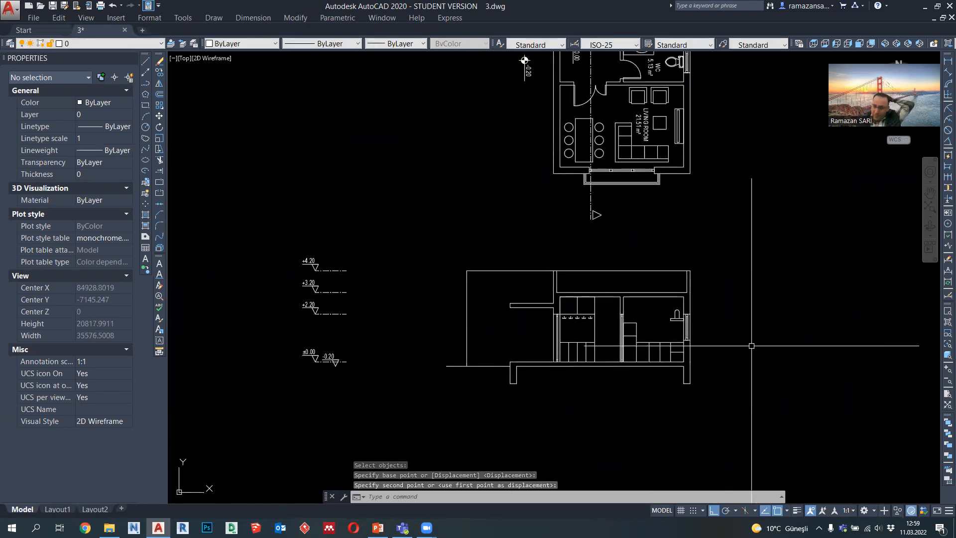
middle_drag(618, 387, 612, 360)
scroll(589, 347, down, 1)
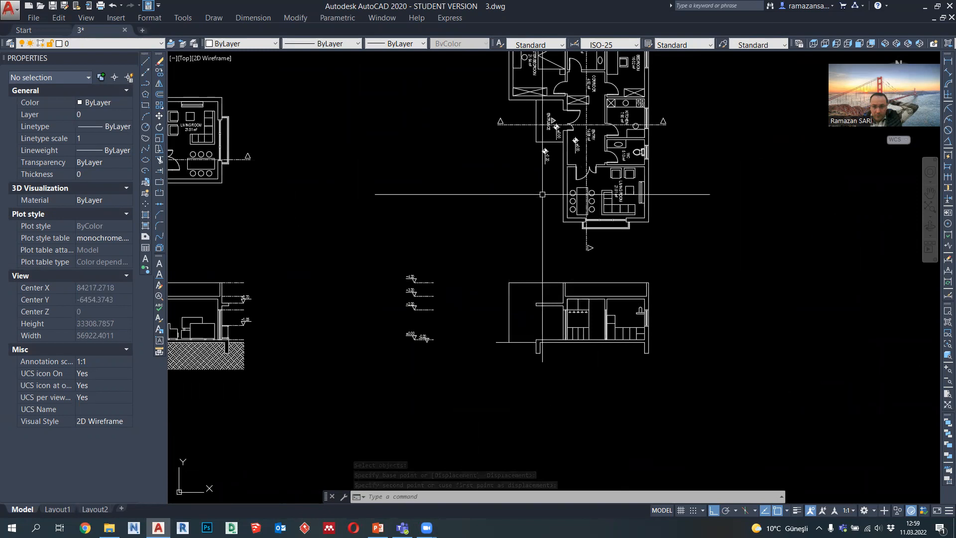
scroll(533, 121, up, 2)
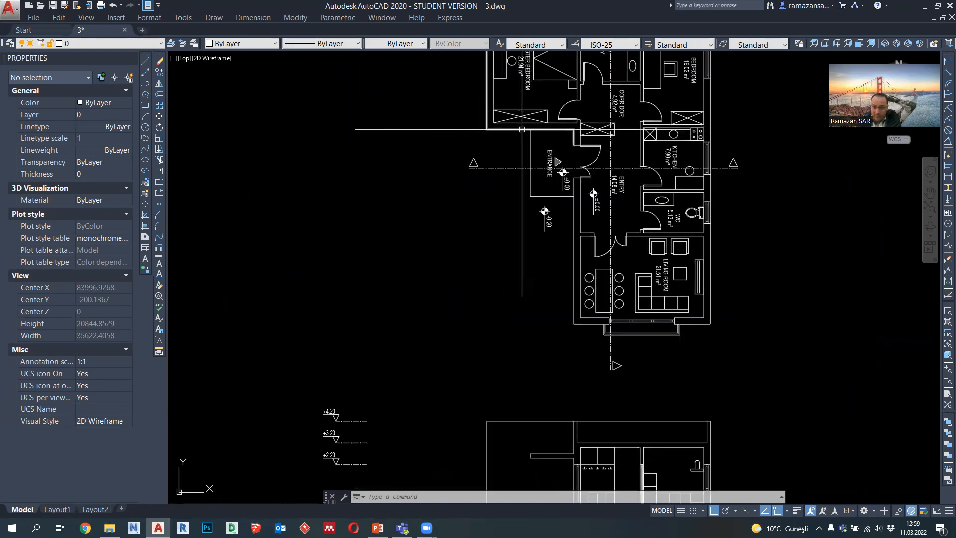
scroll(523, 299, down, 2)
scroll(525, 326, up, 4)
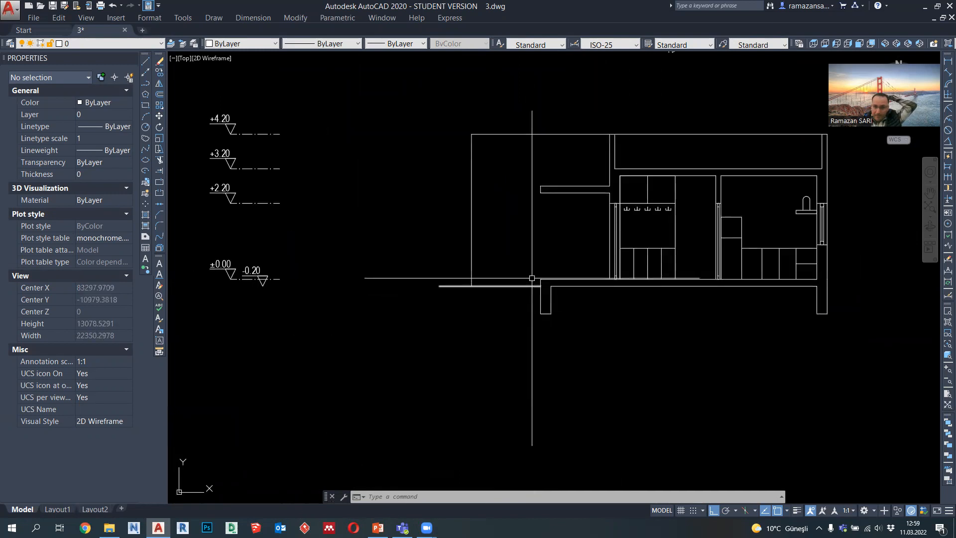
middle_drag(555, 299, 550, 310)
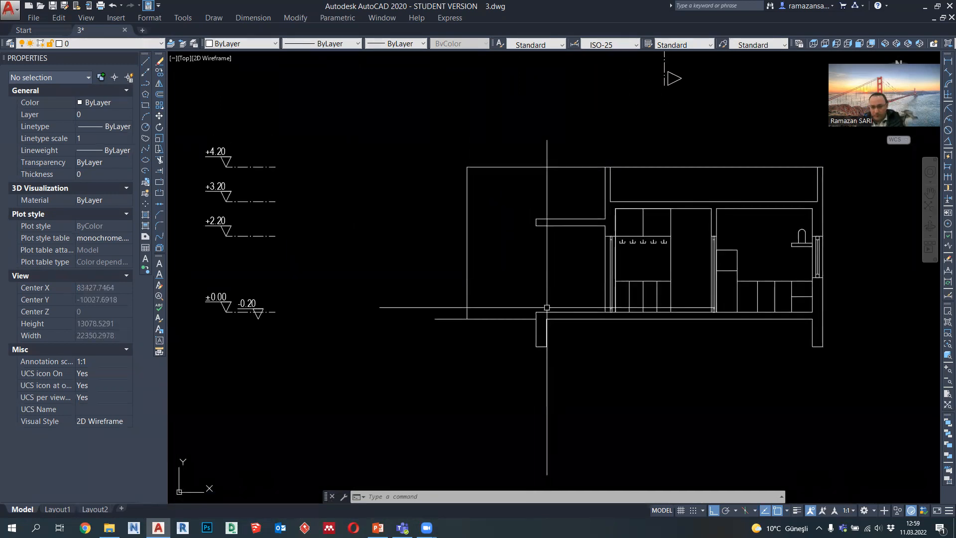
scroll(562, 274, down, 2)
middle_drag(559, 294, 553, 315)
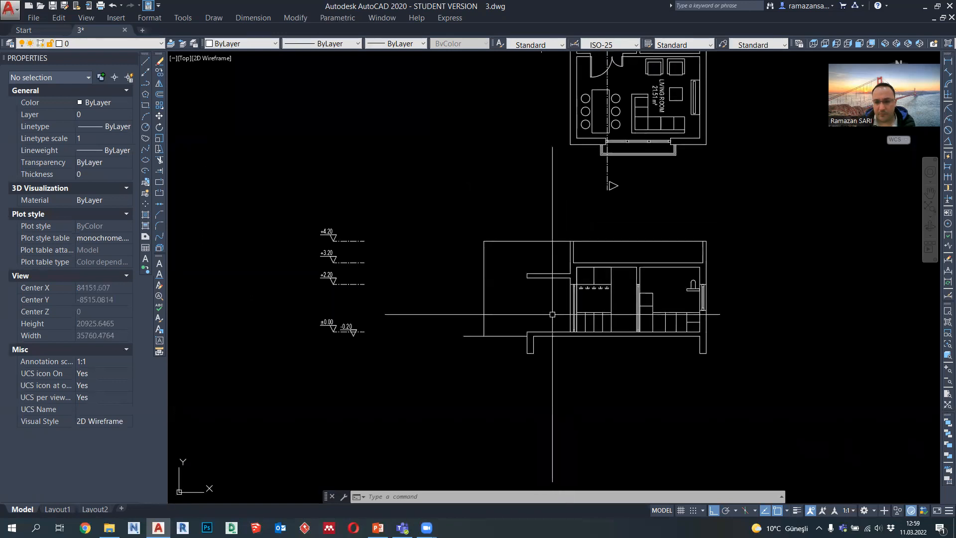
Step: Copy the ground line from its left end to the outer face of the section's right exterior wall
click(473, 336)
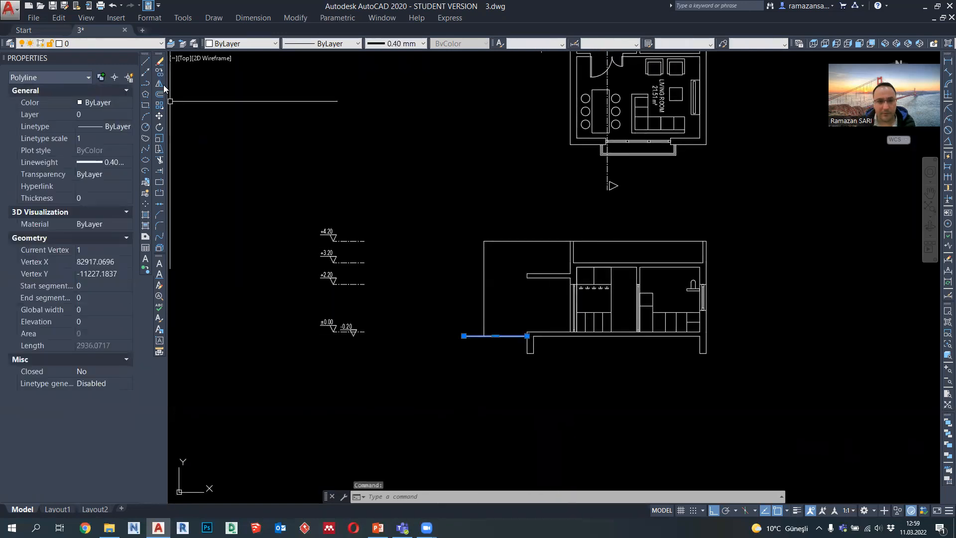
text(co)
key(Return)
click(463, 335)
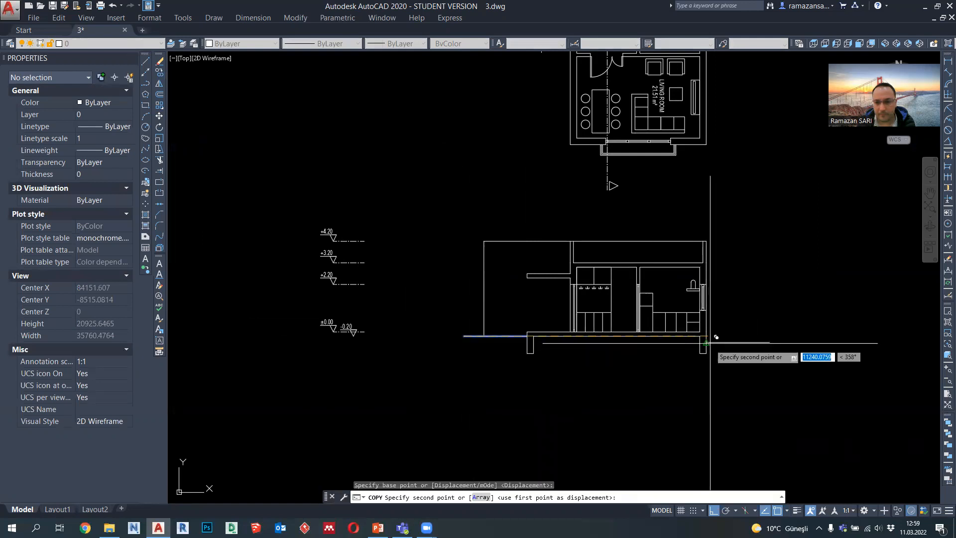
click(707, 335)
key(Escape)
Step: Shorten the copied ground line by pulling its outer end back to the line's midpoint
click(765, 335)
click(770, 336)
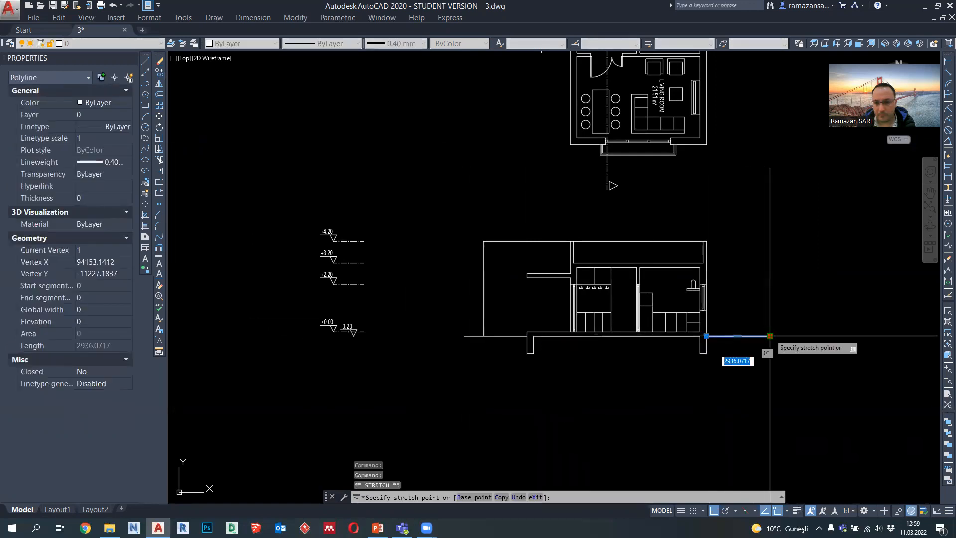
click(738, 336)
key(Escape)
key(Escape)
Step: Move all the elevation markers horizontally so their dash-dot lines end at the section's left vertical edge
click(396, 345)
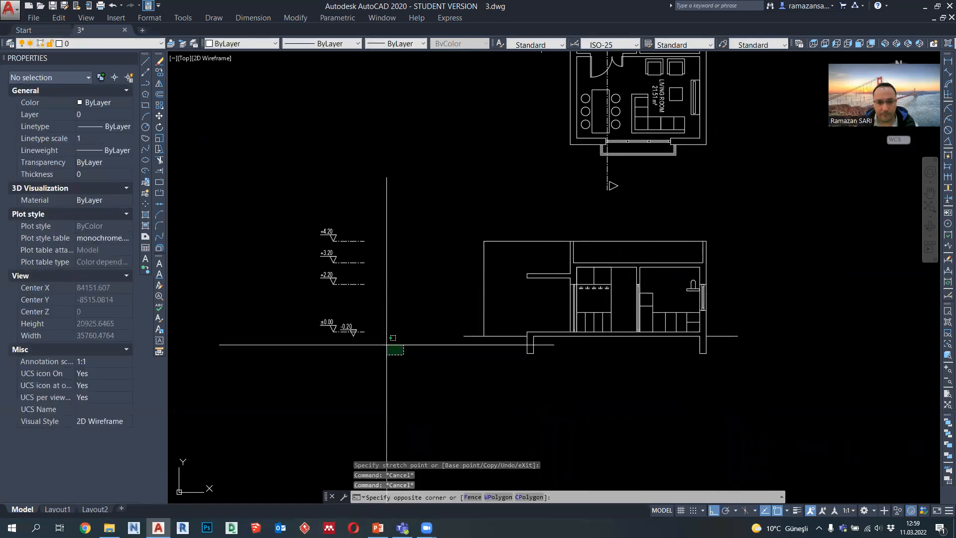
click(202, 154)
click(159, 116)
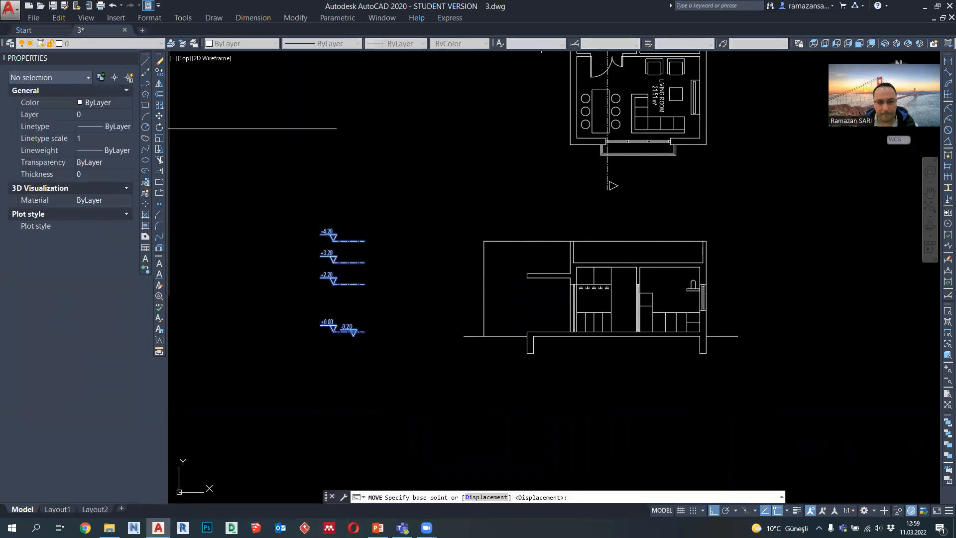
click(365, 330)
click(484, 332)
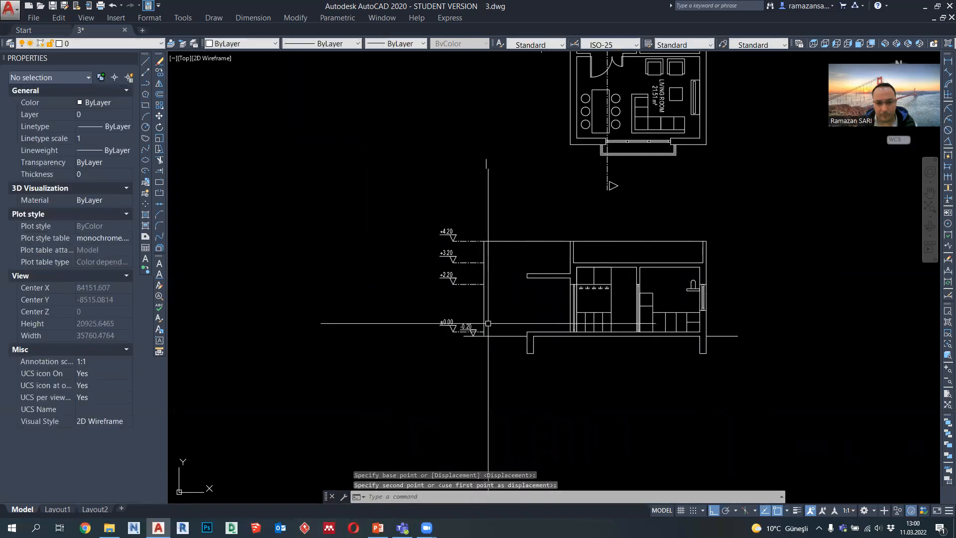
key(Escape)
Step: Copy the +3.20 elevation marker straight down to the level of the entrance canopy's upper face
middle_drag(505, 276, 470, 284)
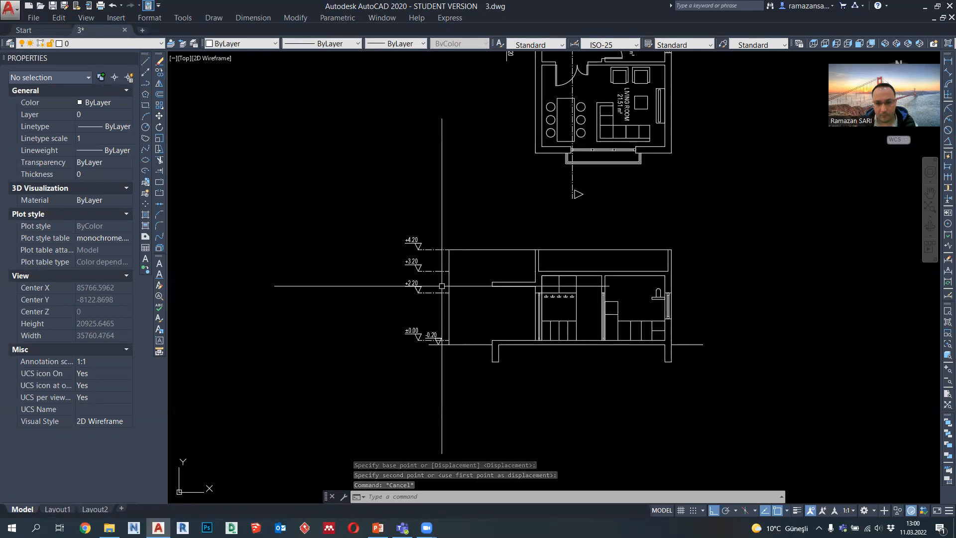
scroll(442, 286, up, 2)
scroll(432, 271, down, 5)
scroll(378, 271, up, 2)
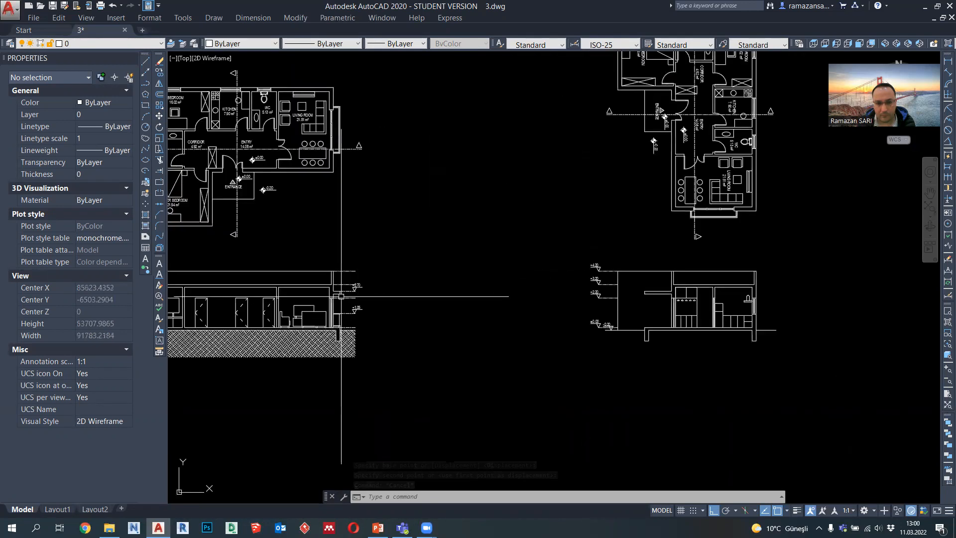
scroll(340, 296, up, 5)
scroll(345, 296, down, 4)
scroll(491, 277, up, 7)
click(473, 274)
click(421, 212)
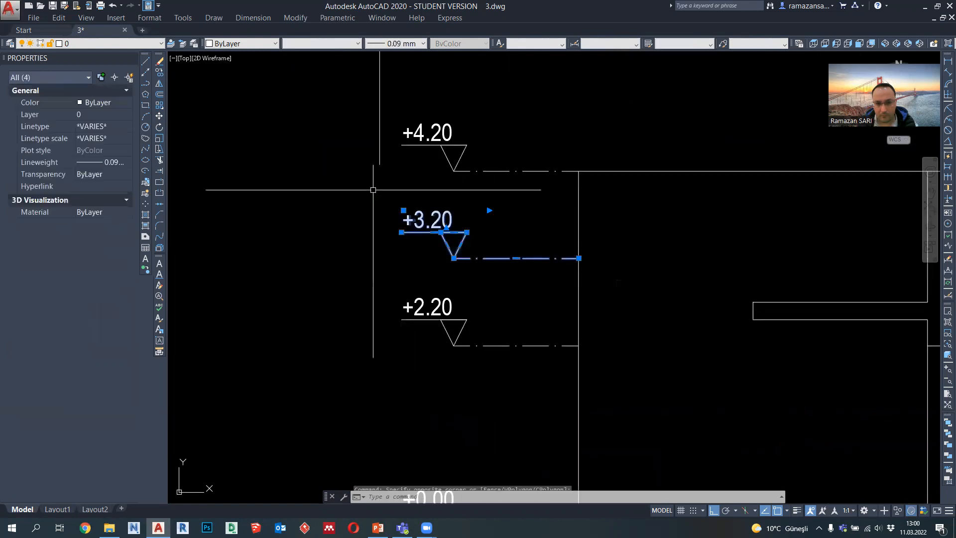
click(160, 72)
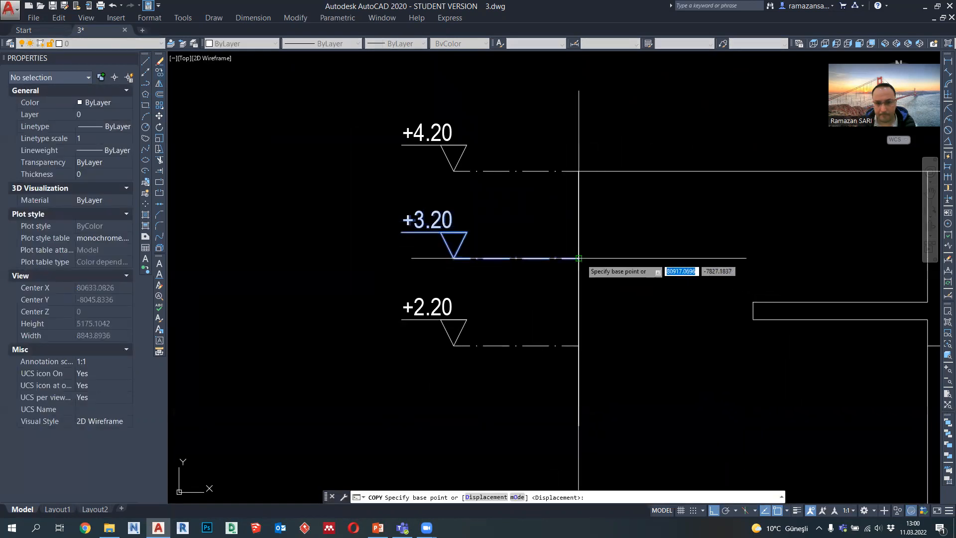
click(579, 258)
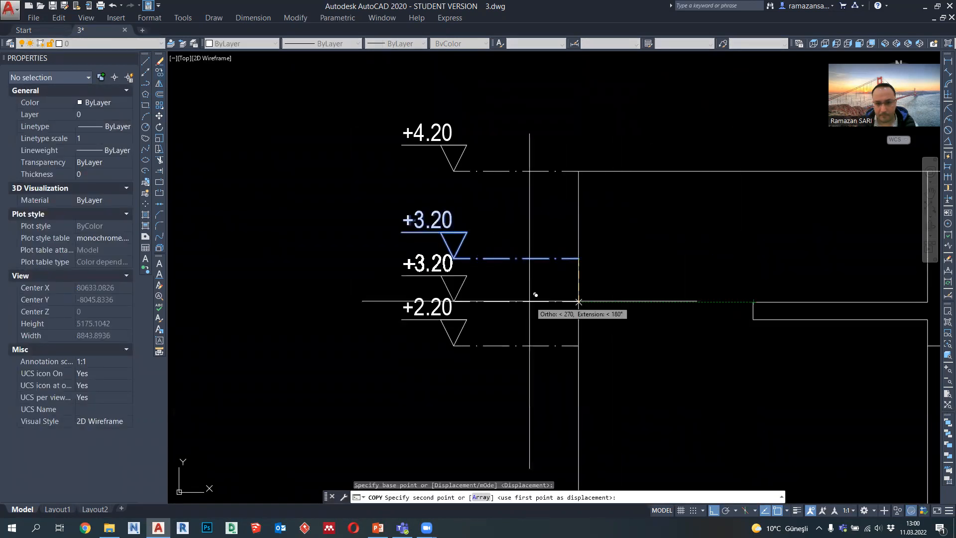
click(579, 301)
key(Escape)
Step: Change the copied elevation marker's text to +2.70
scroll(428, 256, up, 3)
click(413, 266)
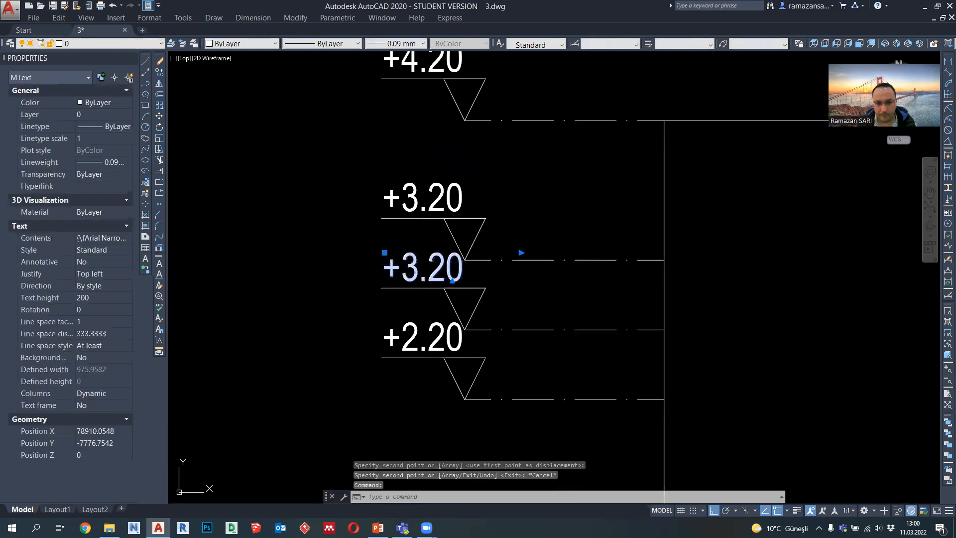
double_click(414, 271)
text(2.7)
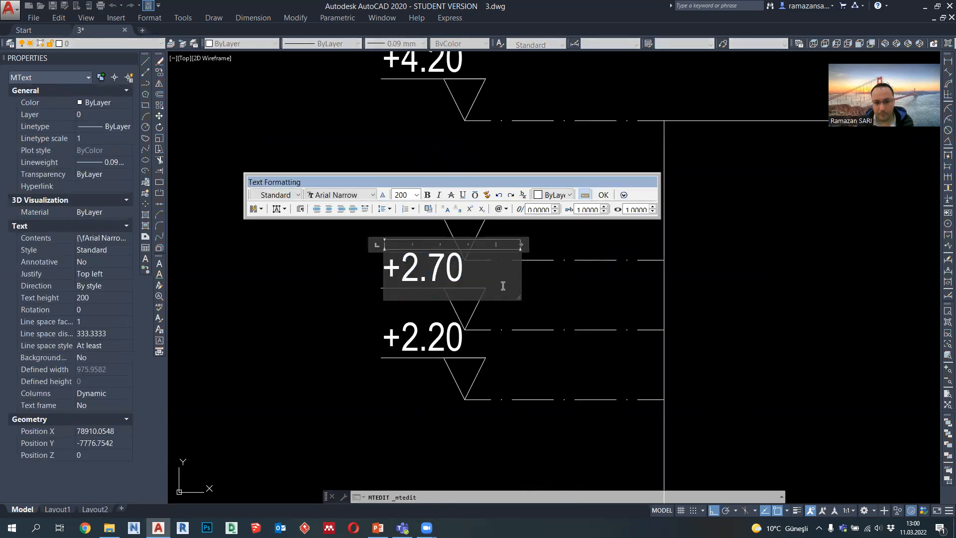
click(542, 286)
Step: Draw a polyline outlining the soil below the section, 2000 deep, between the outer ends of the two ground lines
scroll(542, 285, down, 6)
middle_drag(585, 347, 465, 297)
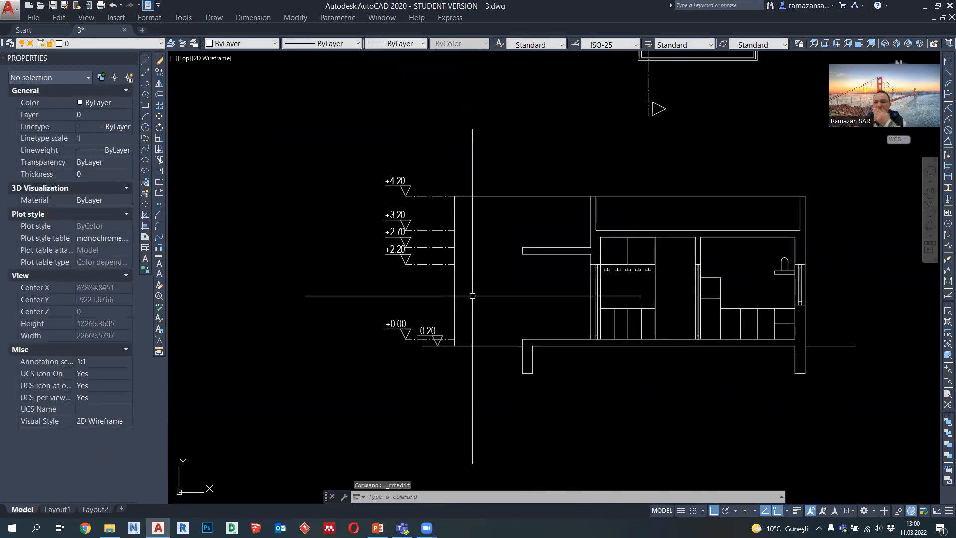
scroll(503, 299, down, 2)
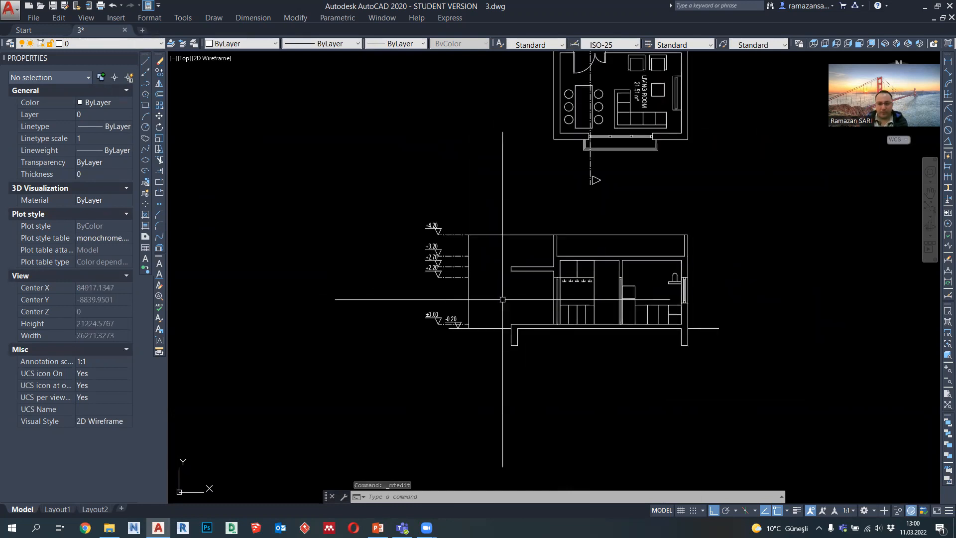
click(146, 85)
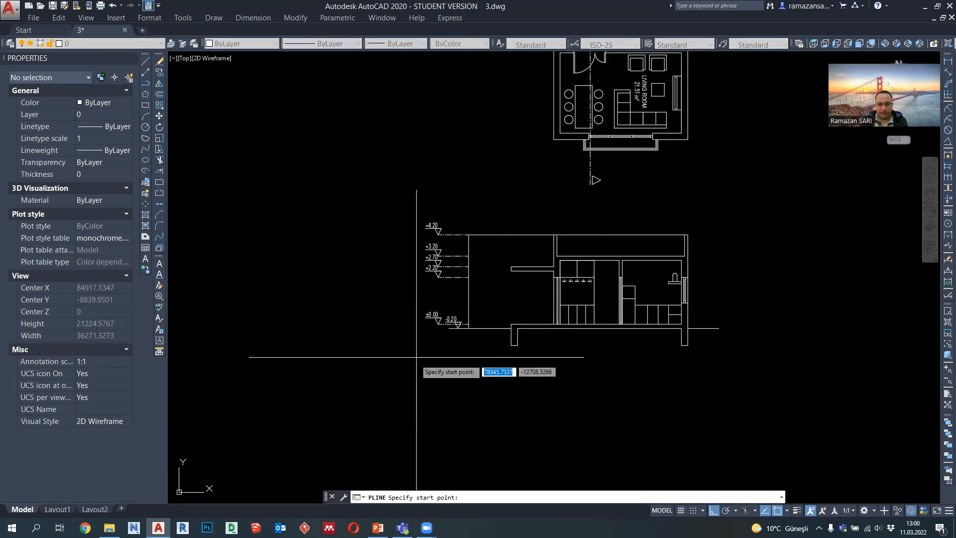
click(449, 328)
scroll(494, 383, down, 2)
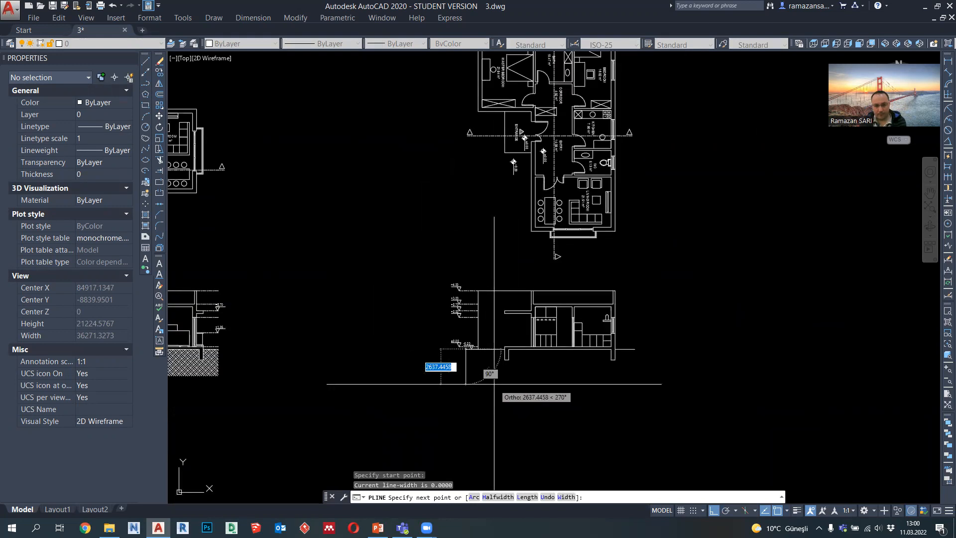
text(200)
key(Return)
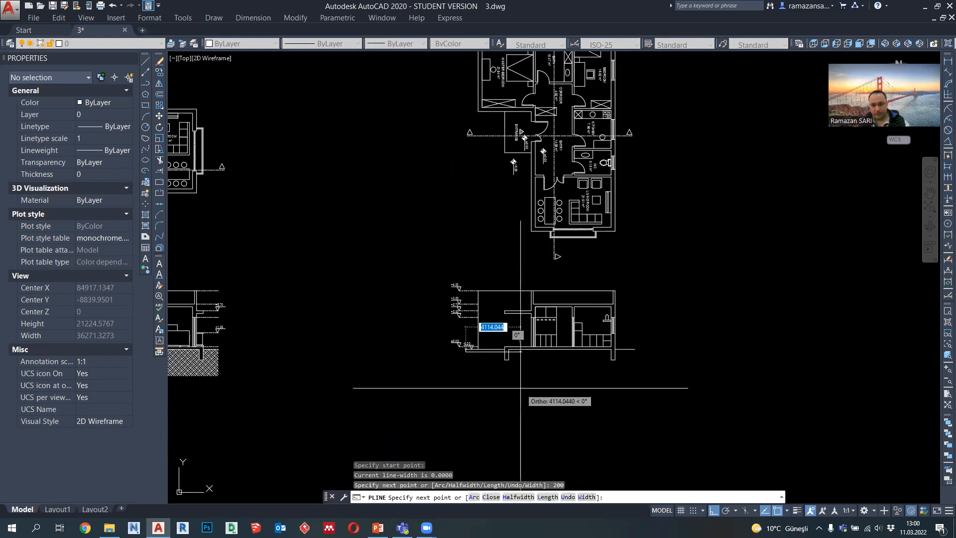
click(568, 497)
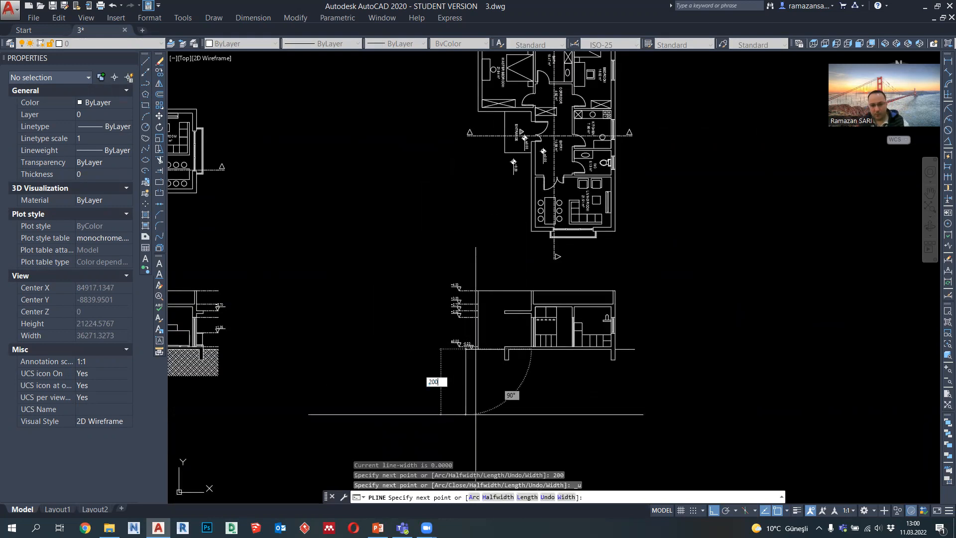
text(2000)
key(Return)
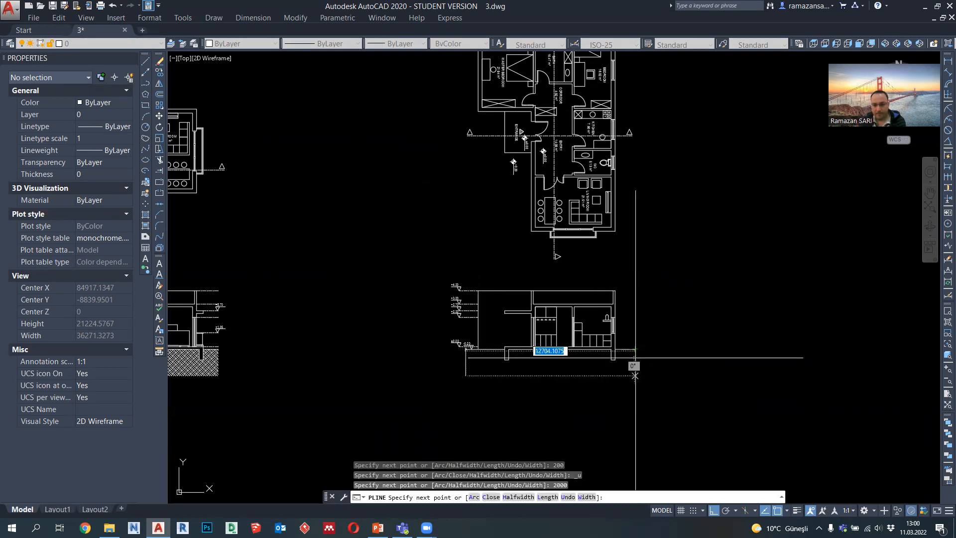
key(Escape)
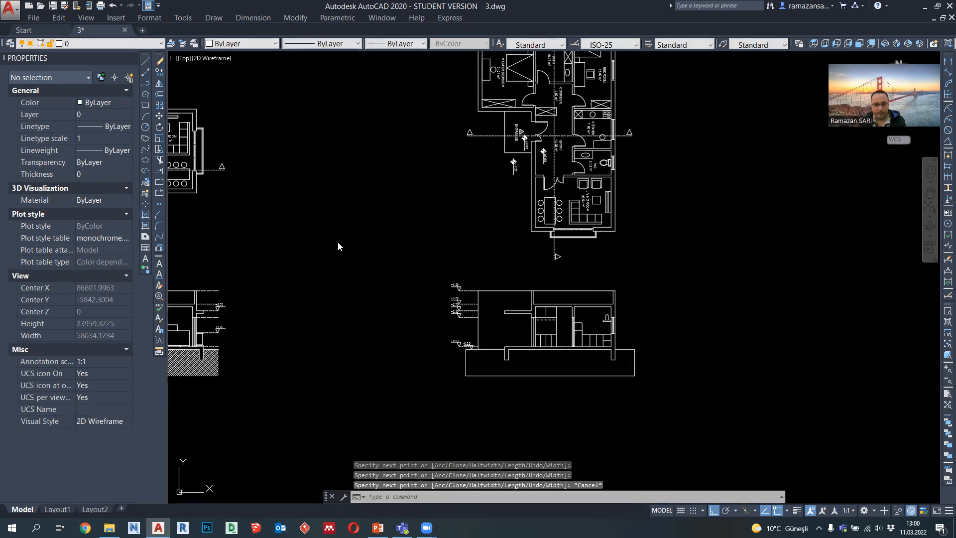
Step: Hatch the soil area with the EARTH pattern at angle 45 and scale 50, and erase its polyline boundary
click(736, 135)
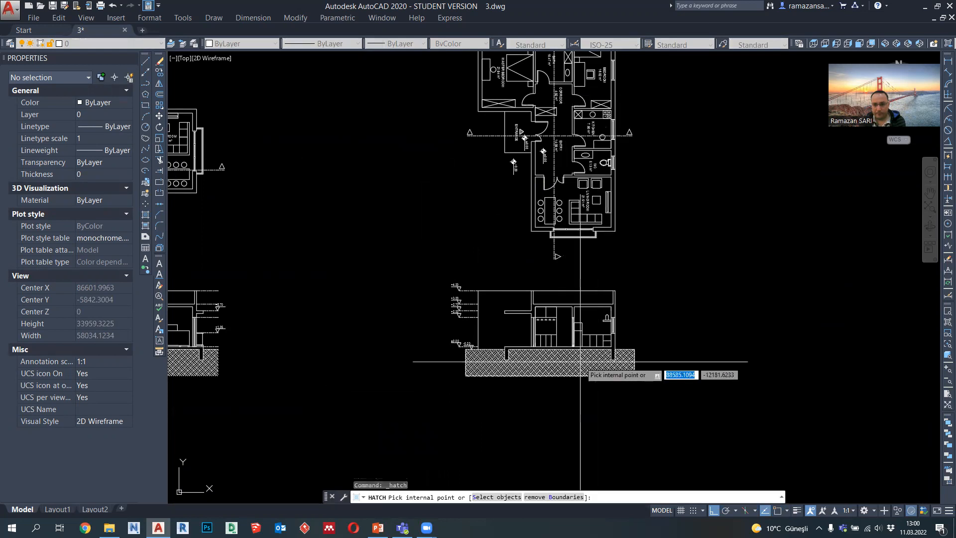
click(580, 362)
key(Return)
key(Return)
click(564, 377)
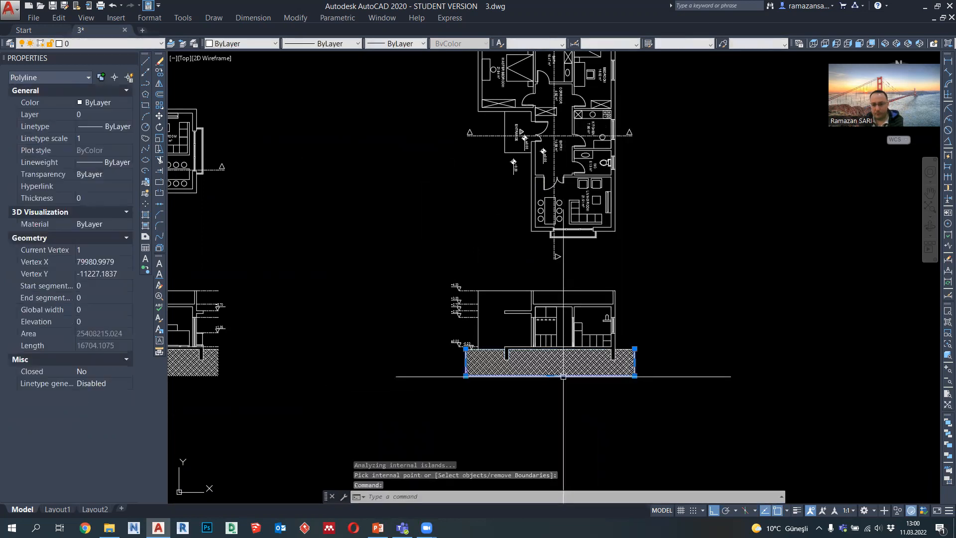
key(Delete)
Step: Assign one common lineweight to the earth hatches of both building sections
click(562, 366)
click(194, 363)
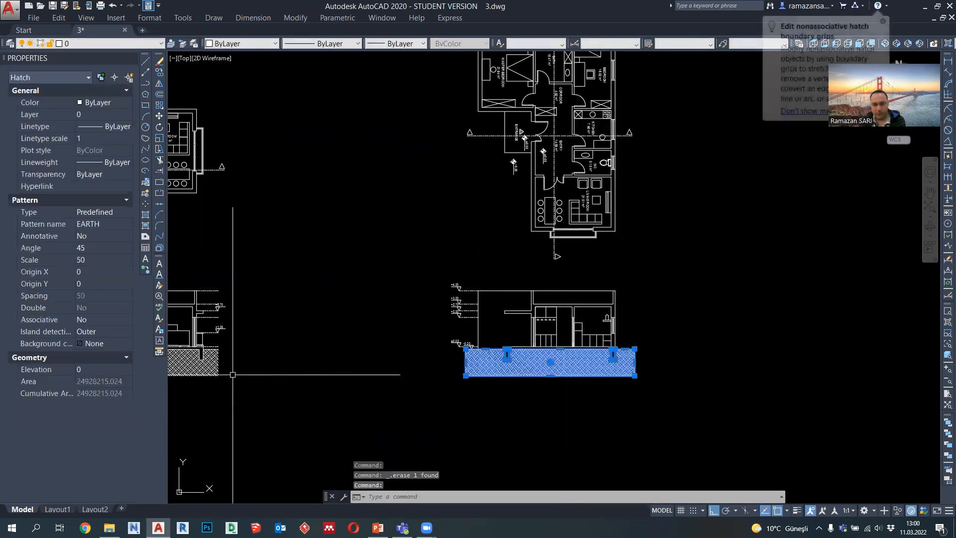
click(395, 43)
click(396, 142)
key(Escape)
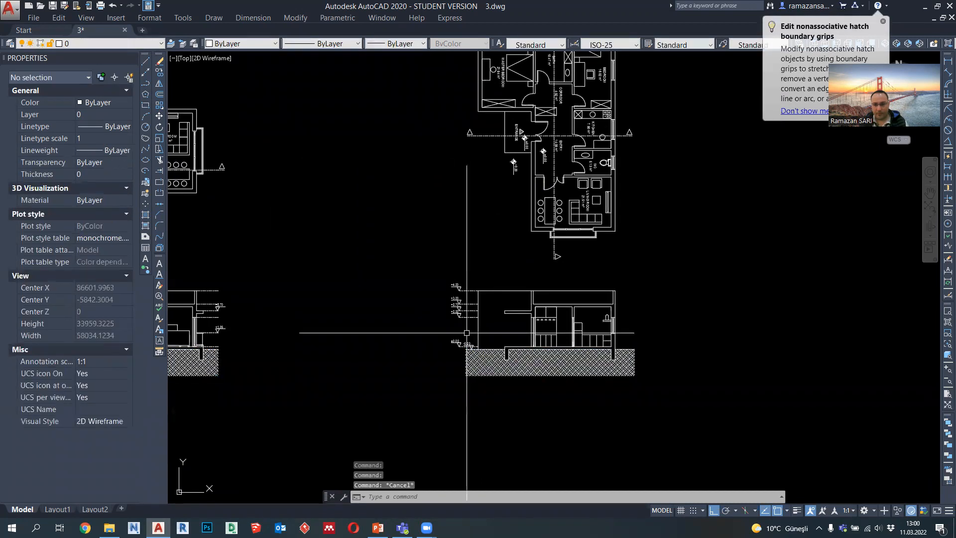
Step: Set the plot window around the newly completed section and open the plot preview
middle_drag(481, 337, 504, 341)
scroll(511, 331, down, 3)
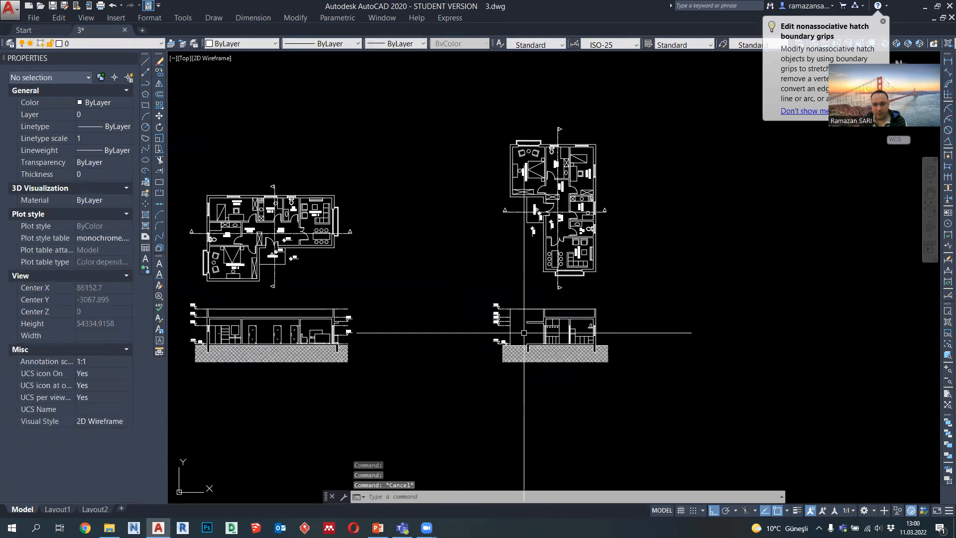
click(101, 6)
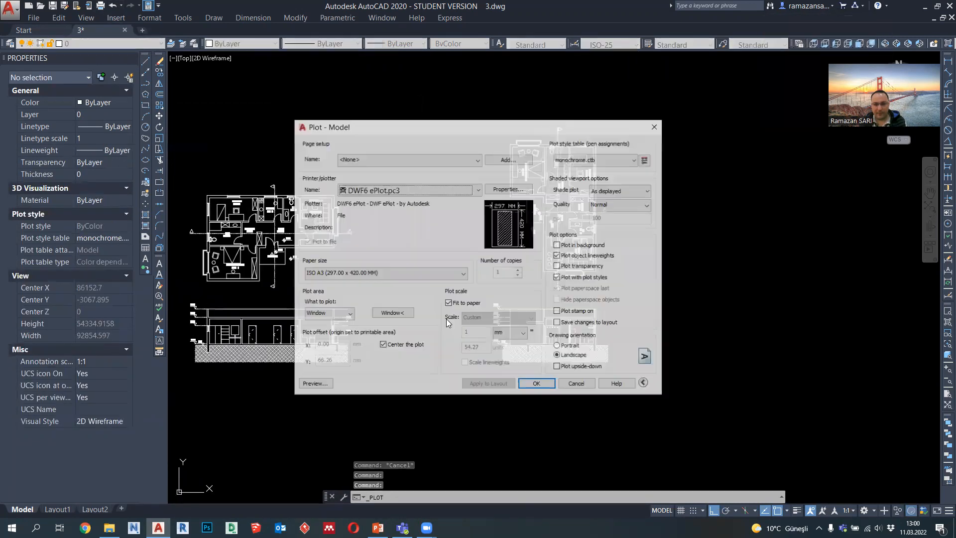
click(395, 313)
click(491, 298)
click(619, 373)
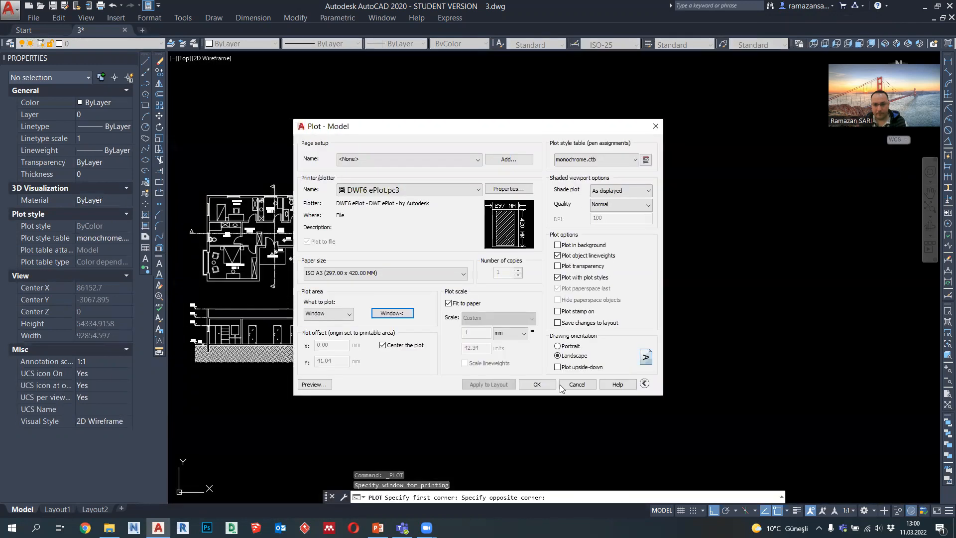
click(315, 384)
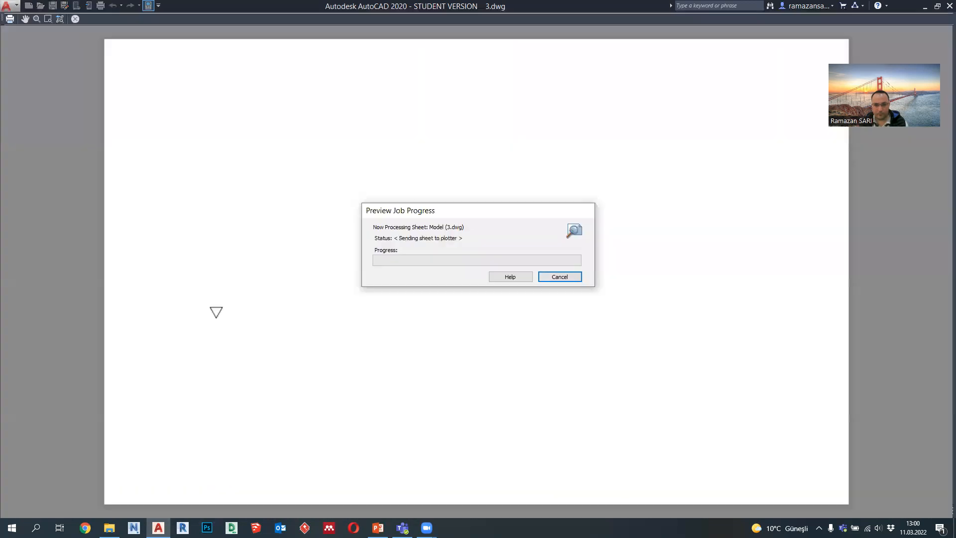
Step: Examine the section's lineweights, elevation markers, fixtures and earth hatch in the plot preview, and close the preview
scroll(451, 255, up, 5)
middle_drag(518, 240, 463, 302)
middle_drag(661, 291, 599, 295)
scroll(376, 310, up, 2)
scroll(375, 310, down, 1)
scroll(375, 310, down, 1)
middle_drag(307, 272, 437, 303)
scroll(437, 303, down, 1)
mouse_move(374, 350)
middle_down()
mouse_move(528, 350)
mouse_move(469, 293)
mouse_move(302, 292)
middle_up()
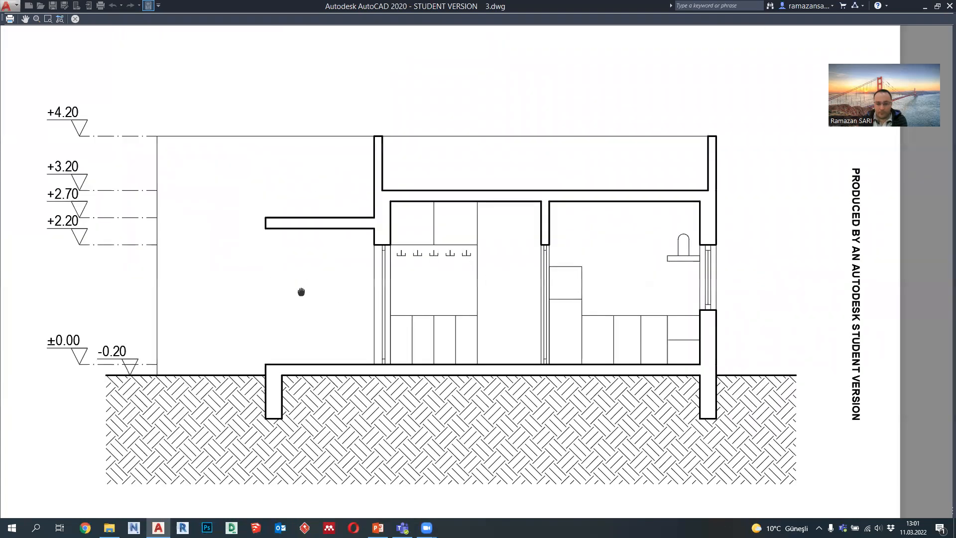
scroll(301, 292, down, 2)
key(Escape)
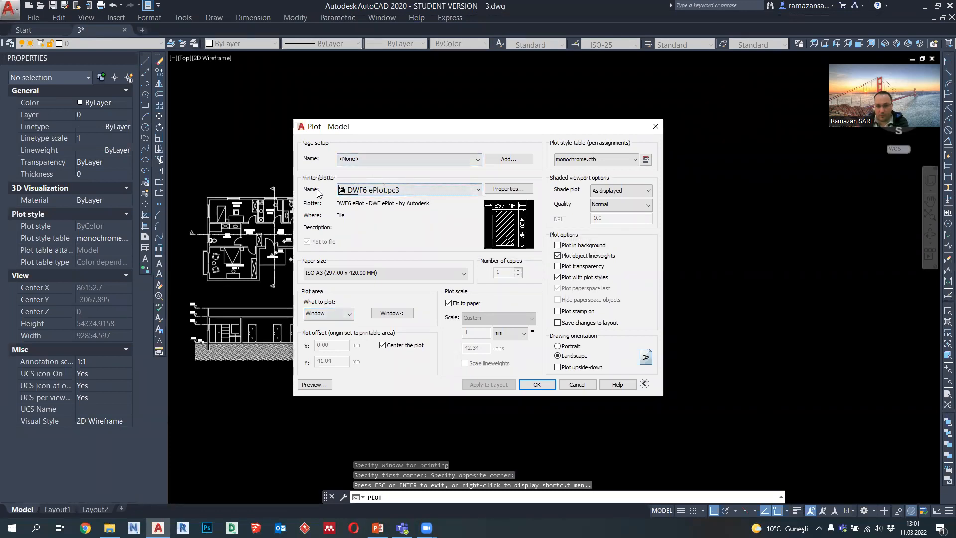
Step: Review the plotter, paper size and plot window choices in the plot settings, and leave them without plotting
click(364, 194)
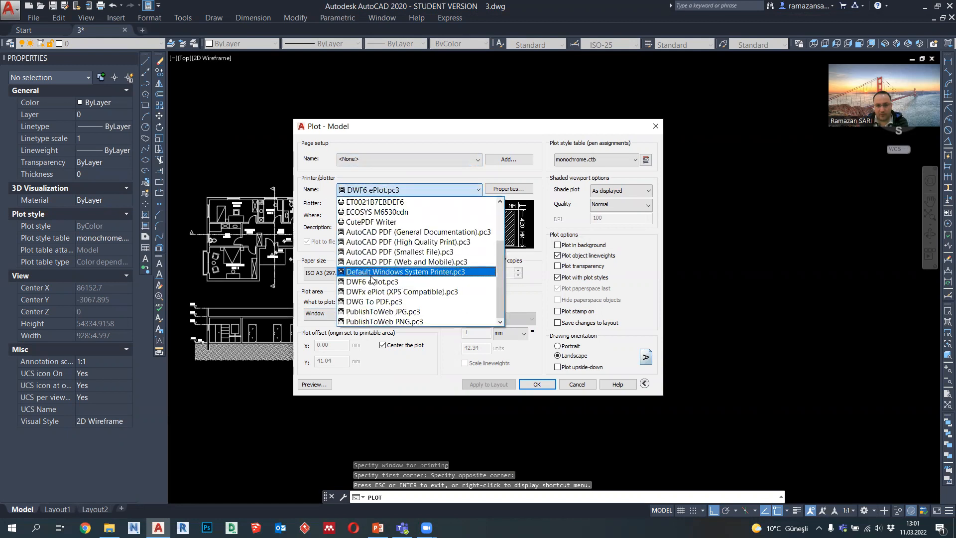
click(375, 193)
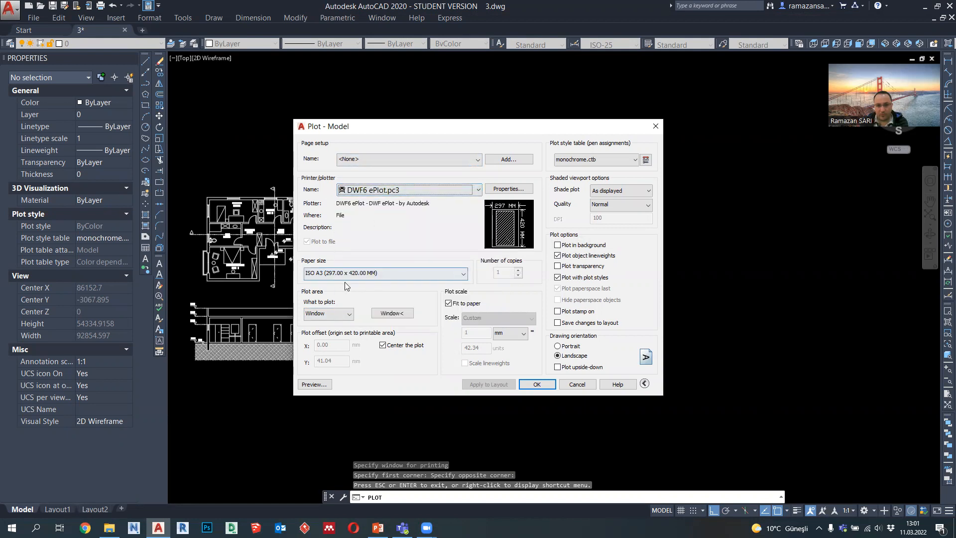
click(331, 277)
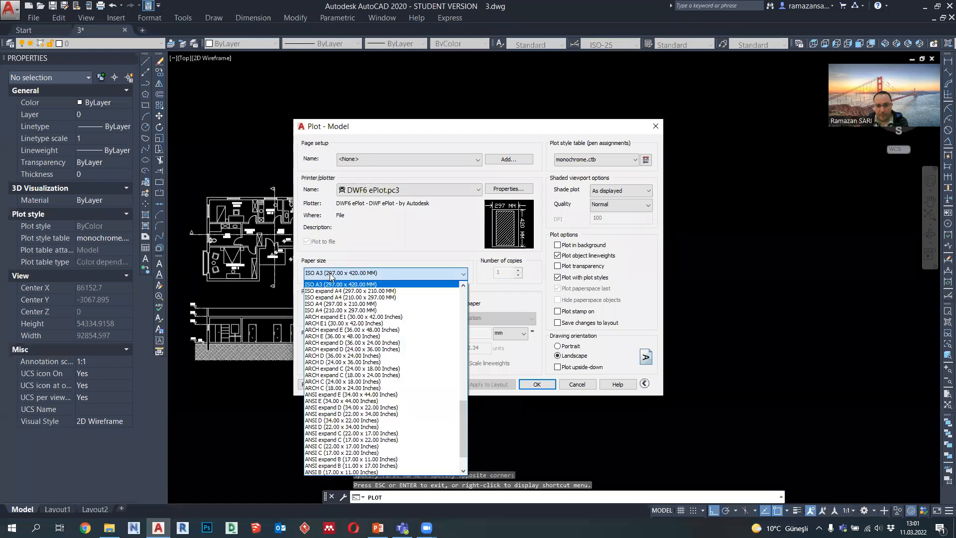
click(330, 279)
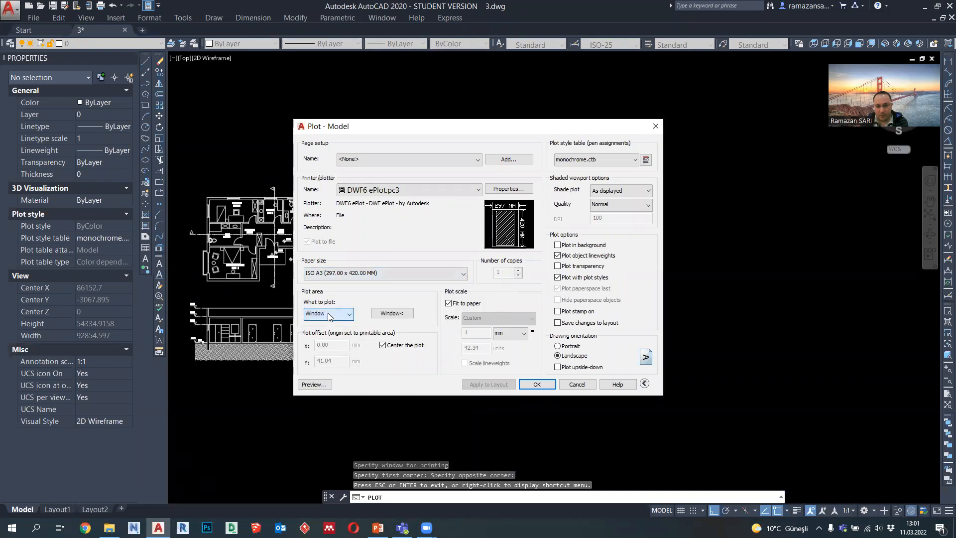
click(385, 314)
key(Escape)
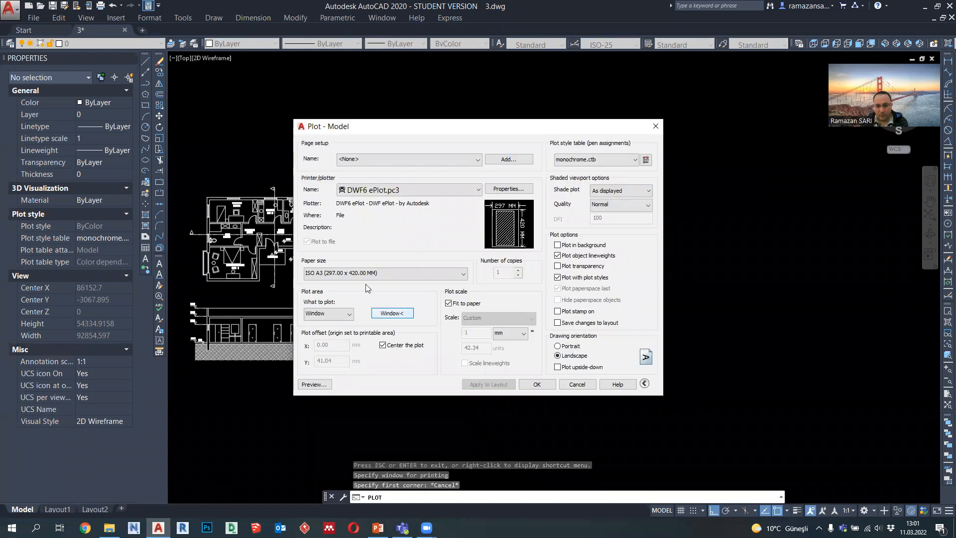
click(392, 313)
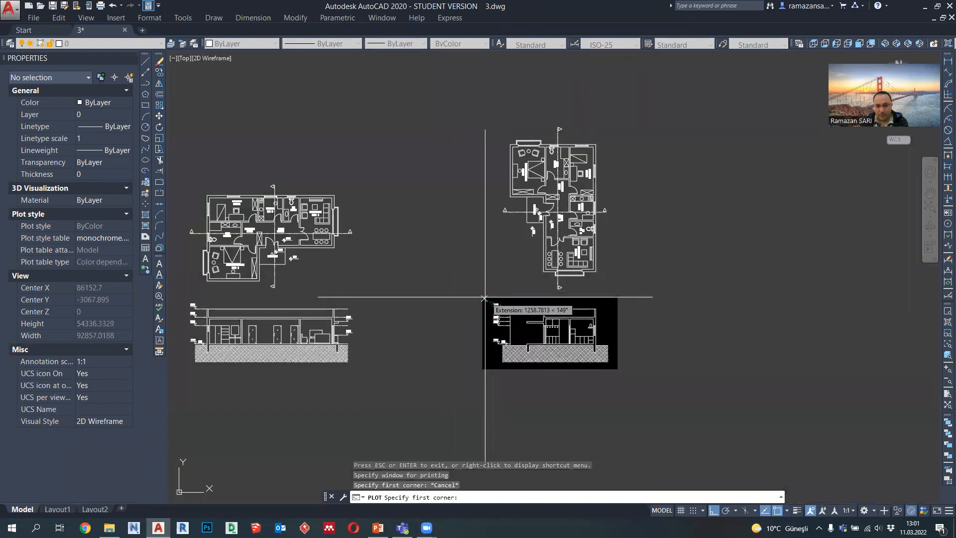
key(Escape)
click(313, 385)
key(Escape)
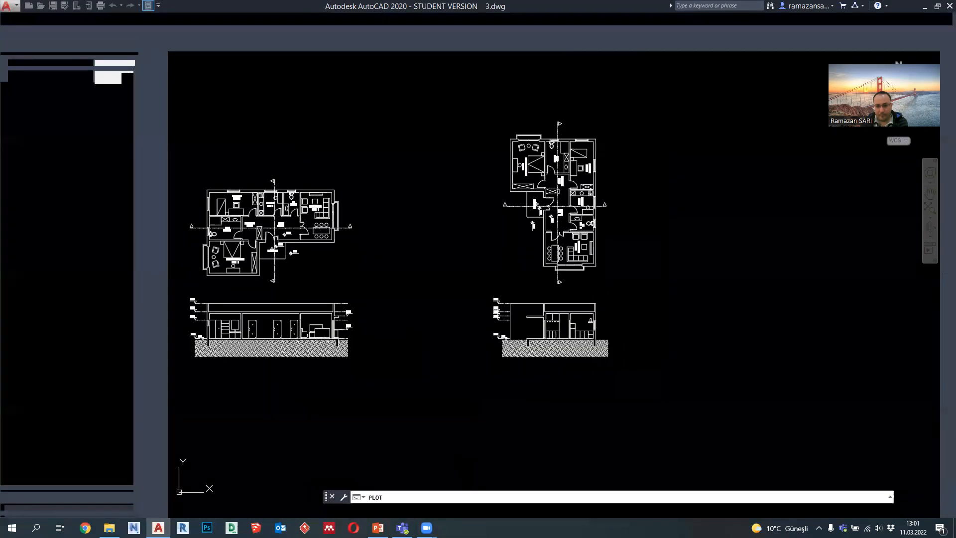
click(569, 385)
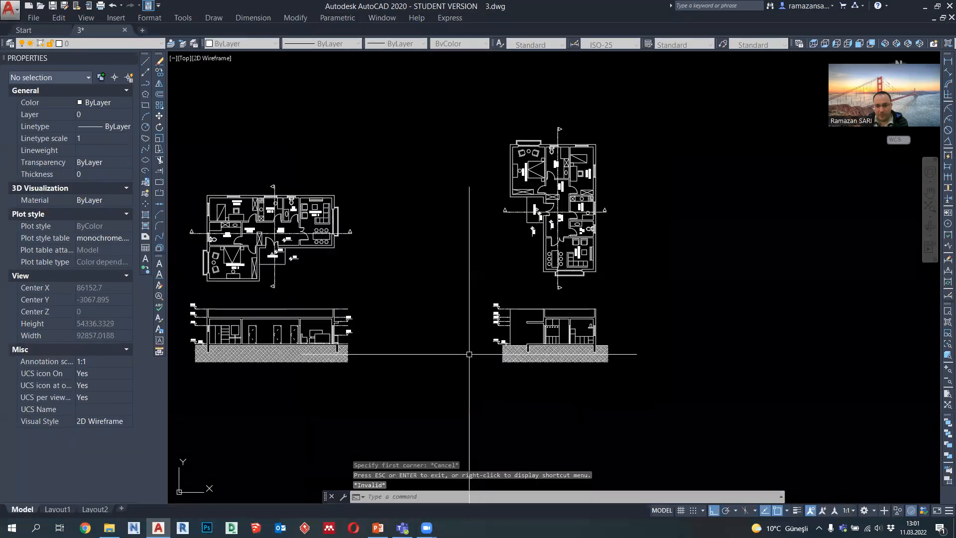
Step: Look over the framed floor plan sheet with its title block and room schedule
scroll(515, 297, down, 4)
scroll(241, 299, up, 4)
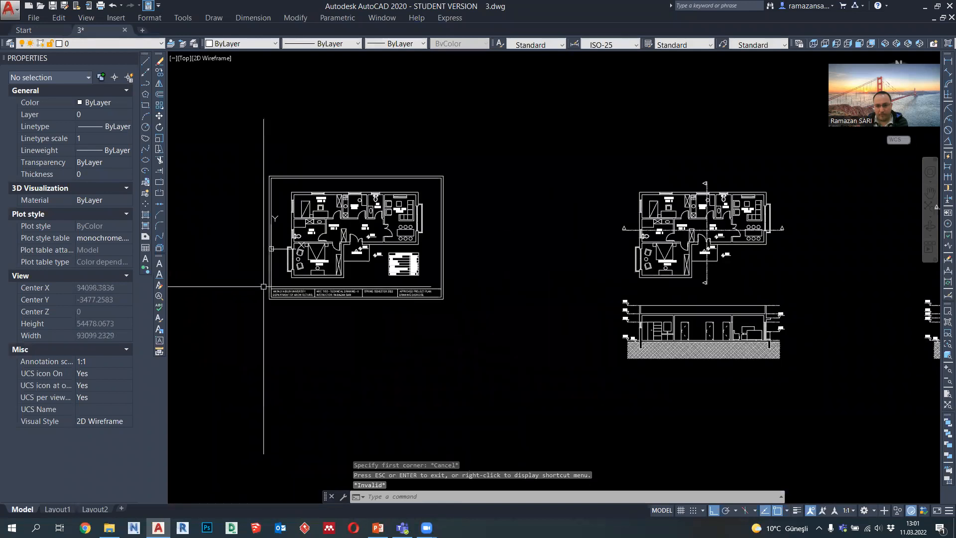
scroll(263, 286, up, 2)
scroll(289, 325, up, 3)
middle_drag(289, 325, 304, 397)
scroll(303, 396, up, 2)
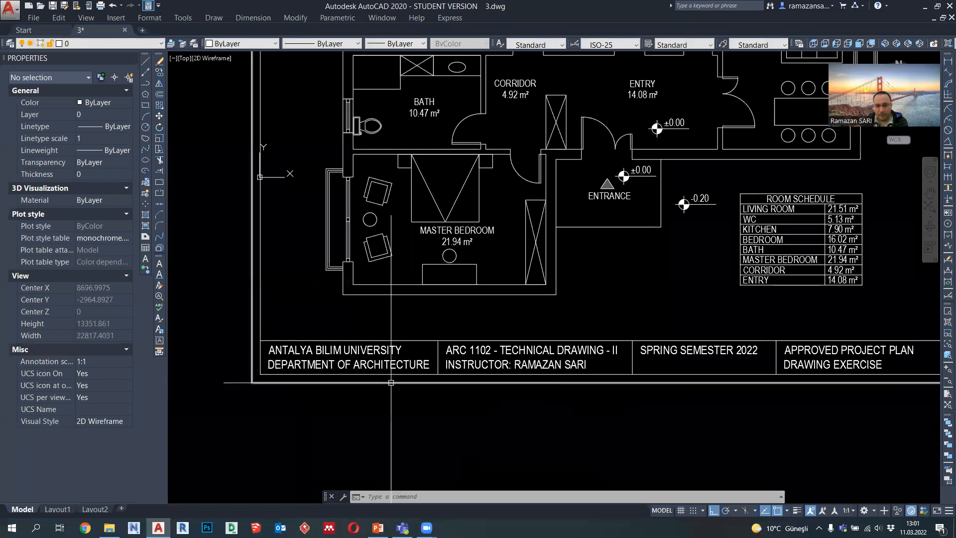
scroll(426, 381, down, 7)
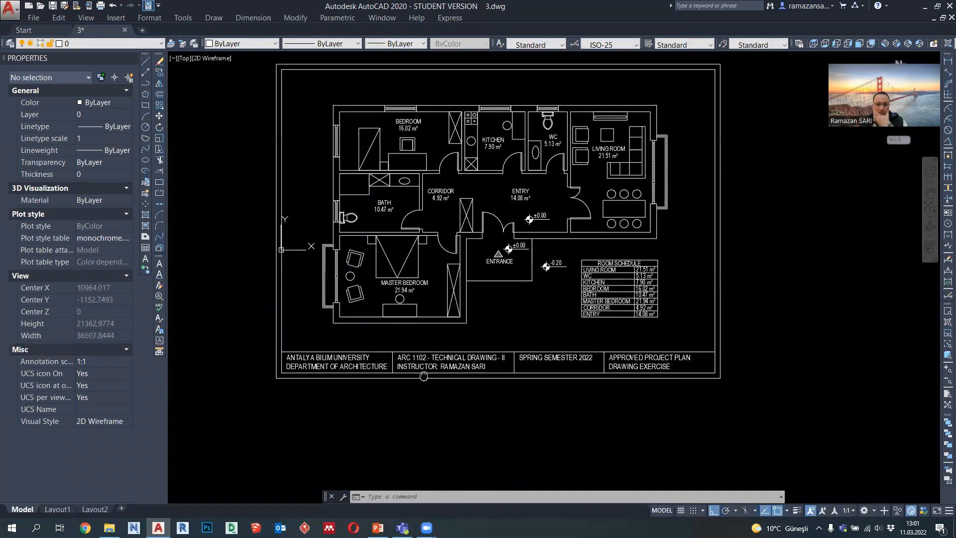
mouse_move(426, 368)
middle_down()
mouse_move(396, 361)
mouse_move(252, 266)
mouse_move(275, 275)
middle_up()
scroll(438, 299, up, 6)
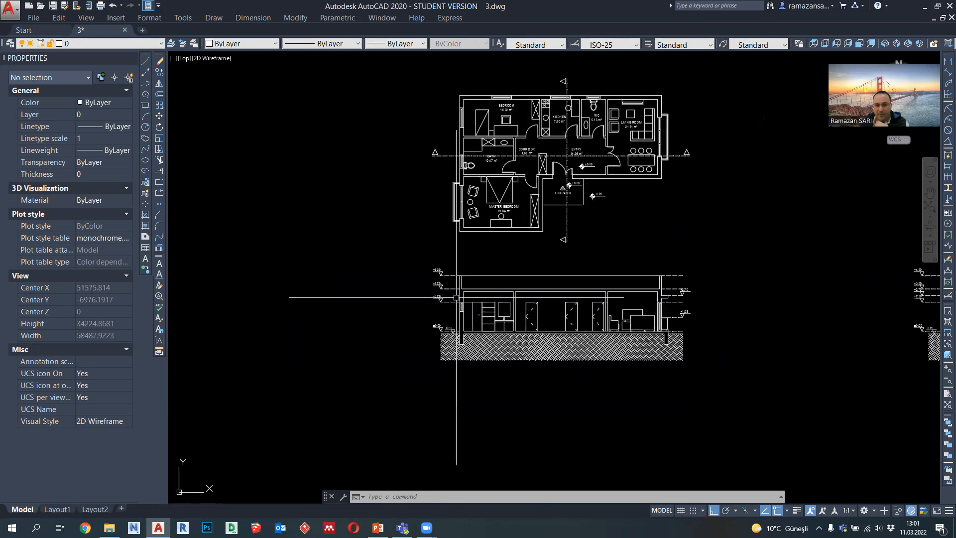
Step: Copy the BATH room label from the floor plan straight down into the bathroom of the section below
scroll(507, 321, down, 2)
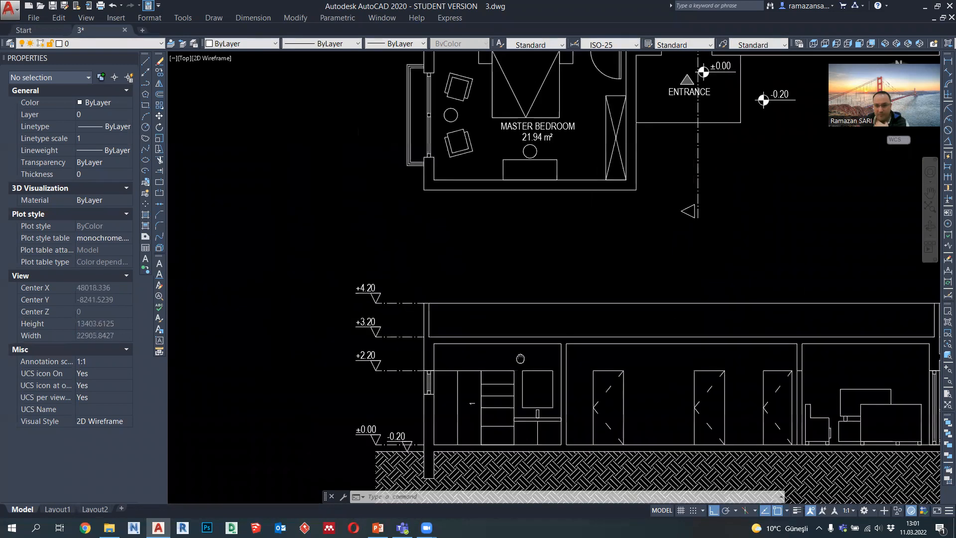
scroll(508, 114, up, 4)
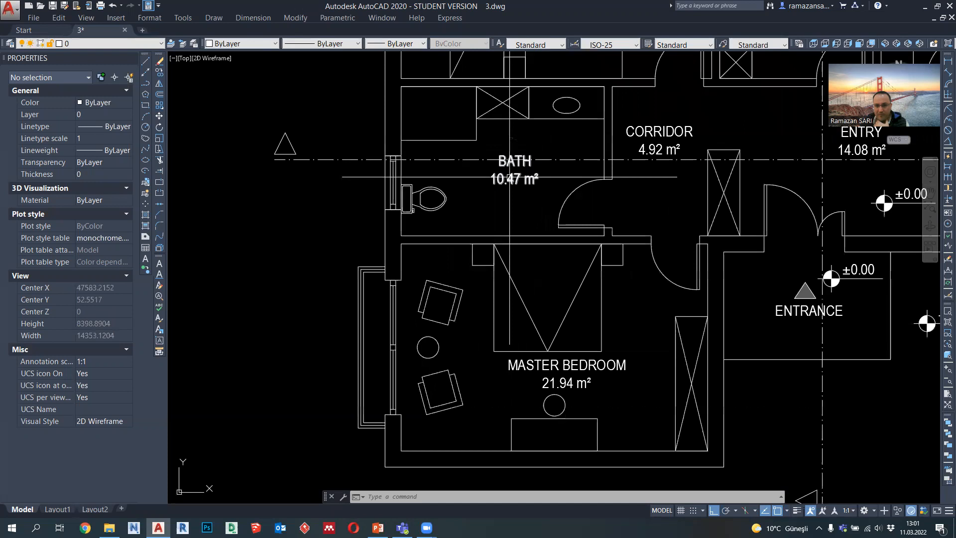
click(515, 180)
click(160, 75)
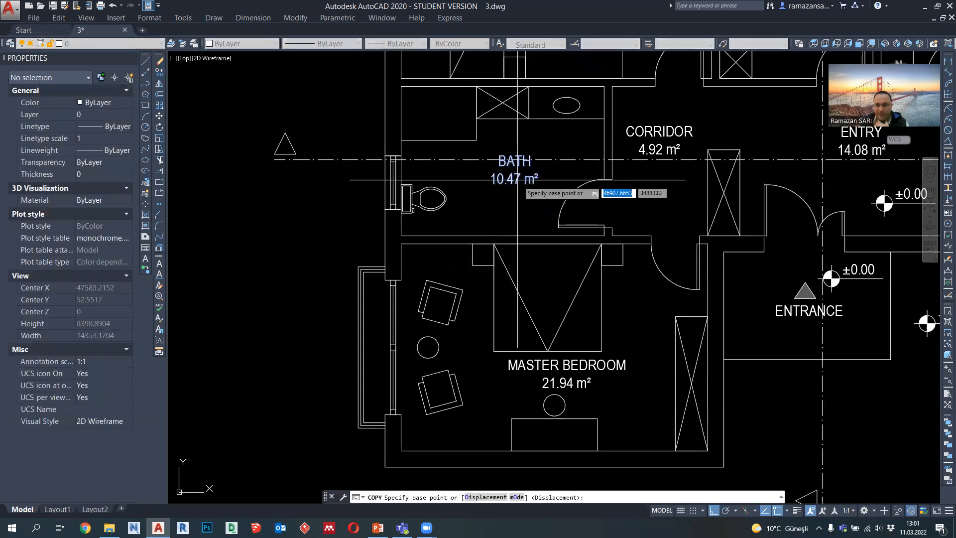
click(515, 169)
scroll(515, 172, down, 3)
scroll(520, 336, up, 6)
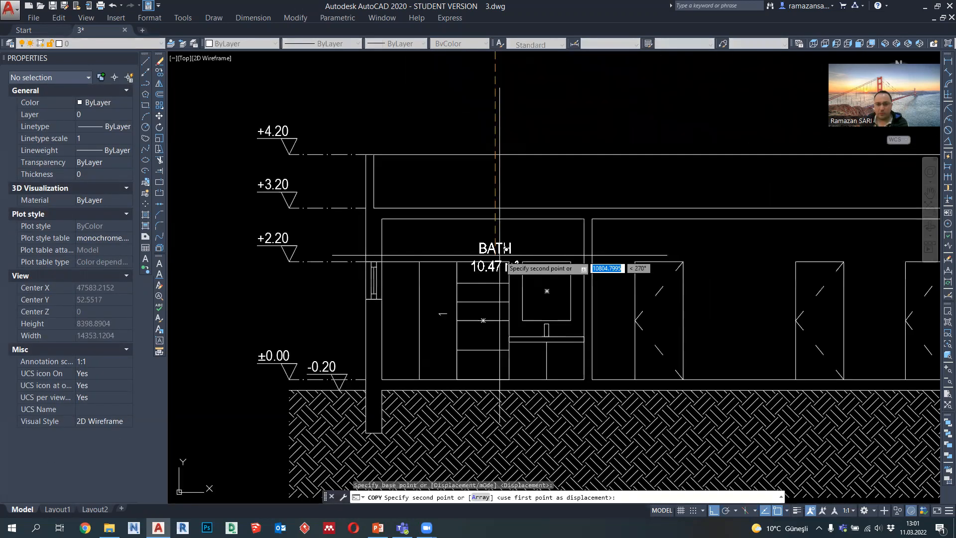
click(499, 255)
key(Escape)
Step: Delete the area line from the section's BATH label, keeping only the room name
scroll(500, 255, up, 2)
double_click(502, 262)
drag(535, 261, 441, 254)
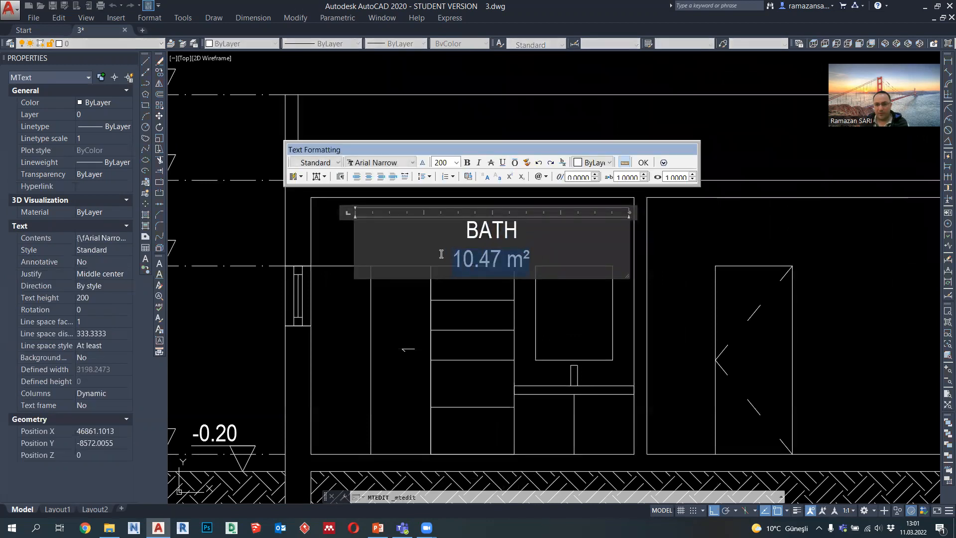
key(Delete)
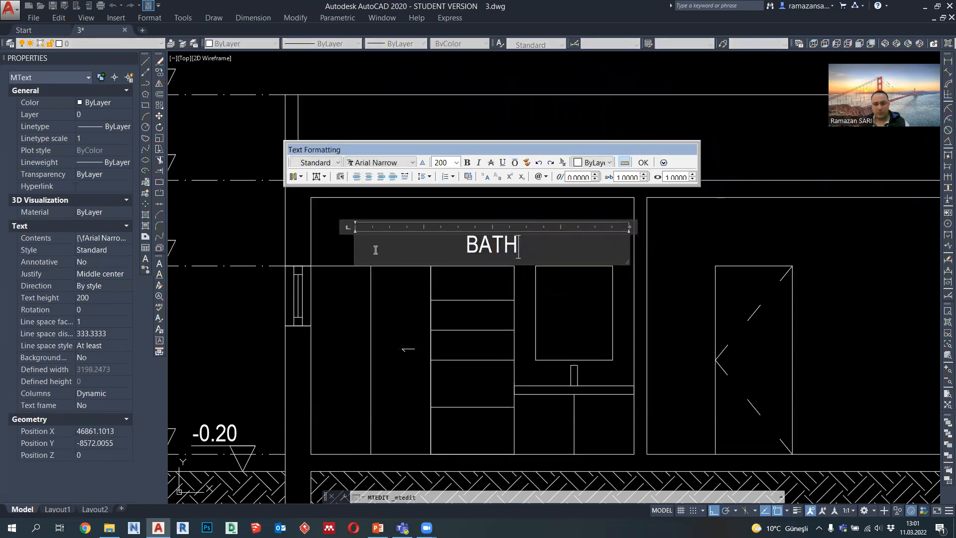
click(518, 390)
Step: Copy the ENTRY room label from the floor plan into the section, between the first two doors, with Ortho off
scroll(518, 391, down, 4)
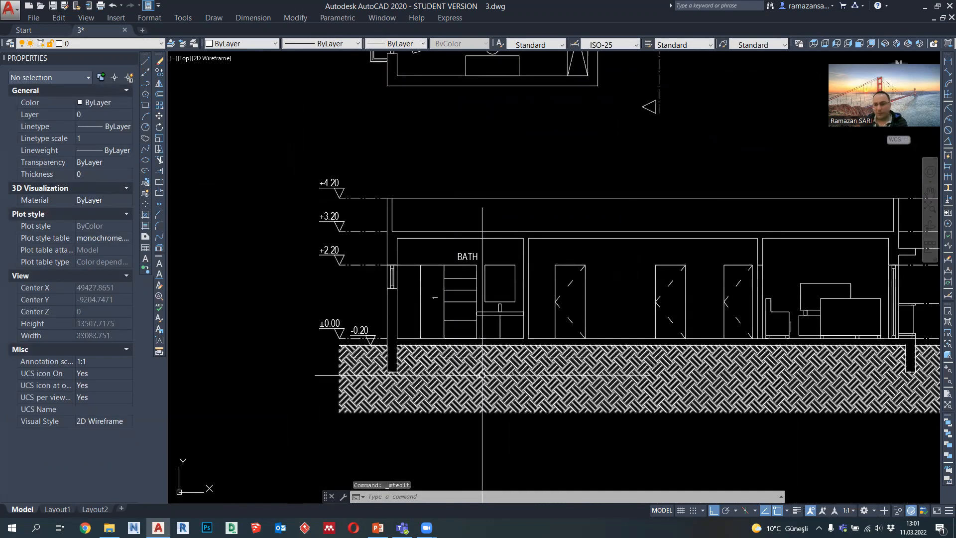
middle_drag(491, 322, 476, 333)
scroll(476, 334, down, 4)
scroll(507, 214, up, 4)
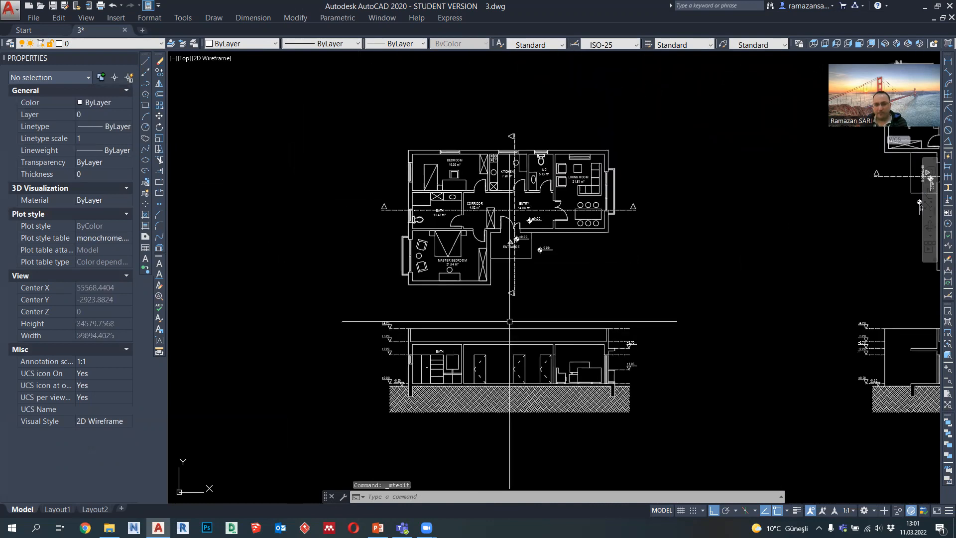
scroll(507, 212, down, 2)
mouse_move(510, 235)
middle_down()
mouse_move(510, 195)
mouse_move(510, 224)
middle_up()
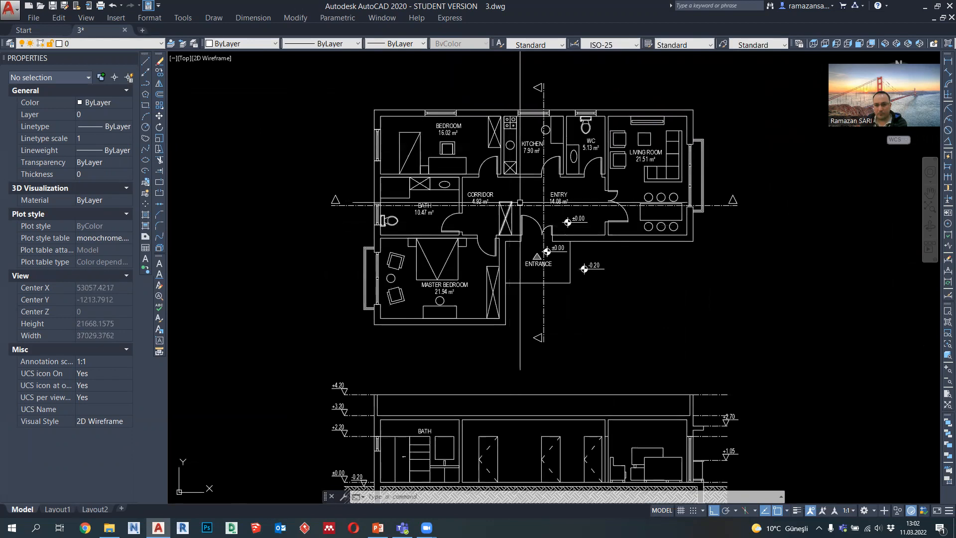
scroll(549, 189, up, 2)
click(564, 202)
click(161, 73)
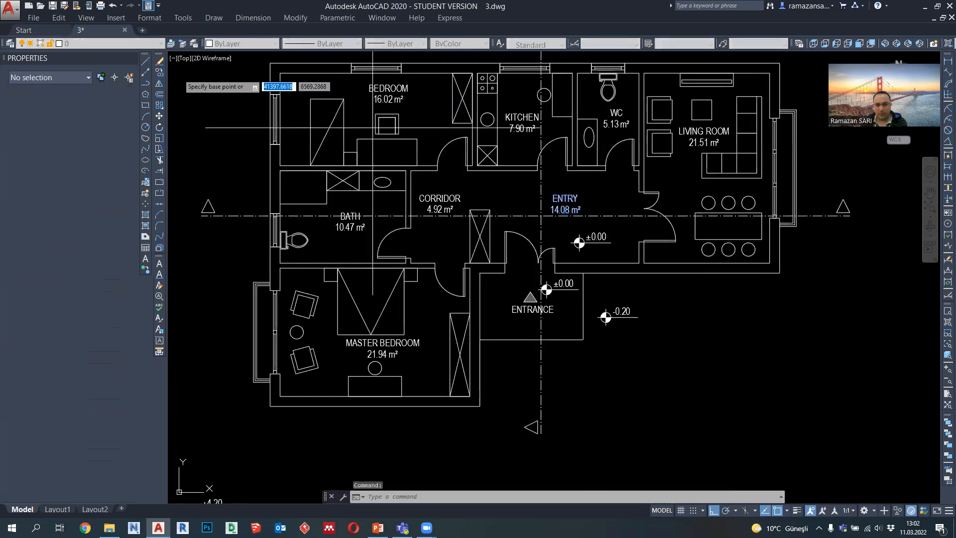
click(559, 204)
middle_drag(559, 347, 575, 118)
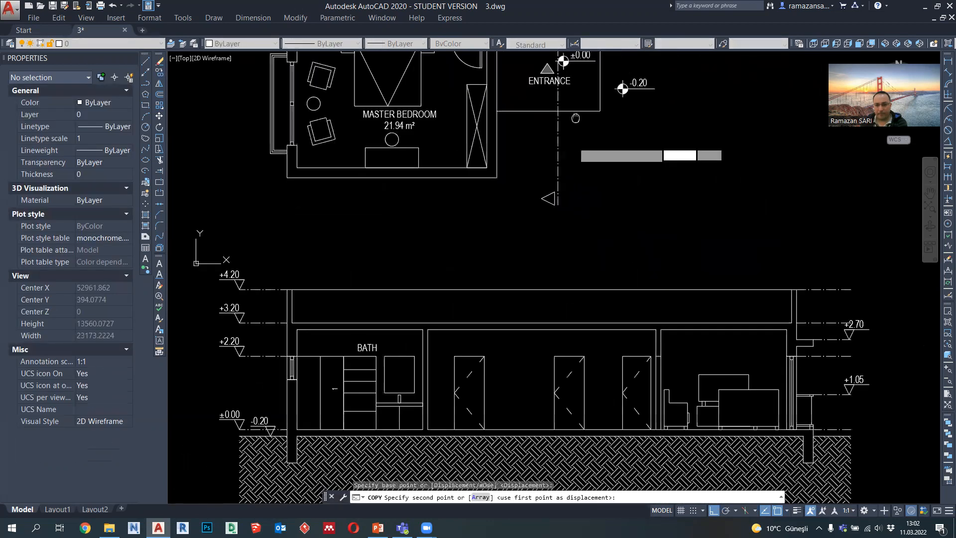
scroll(581, 406, up, 4)
key(F8)
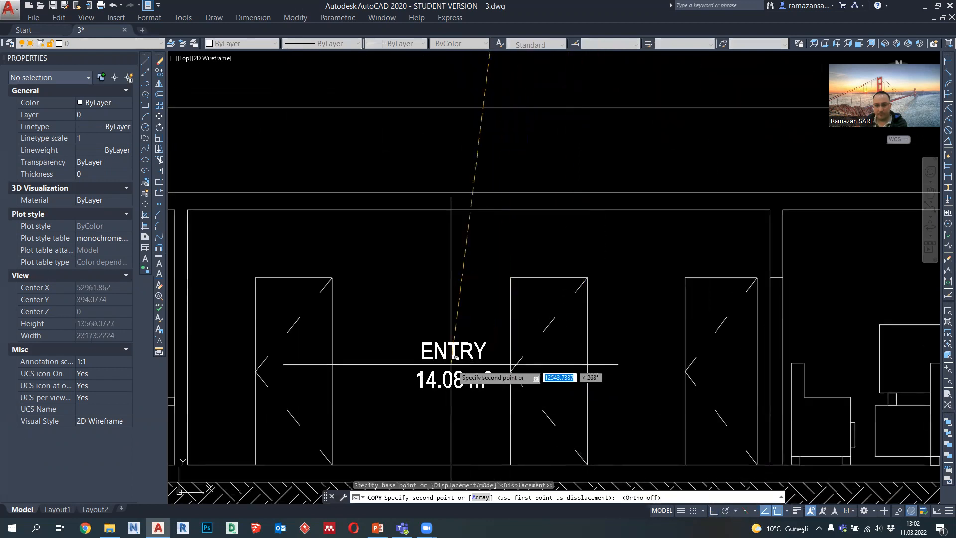
click(450, 364)
key(Escape)
Step: Delete the area line from the section's ENTRY label, keeping only the room name
double_click(461, 354)
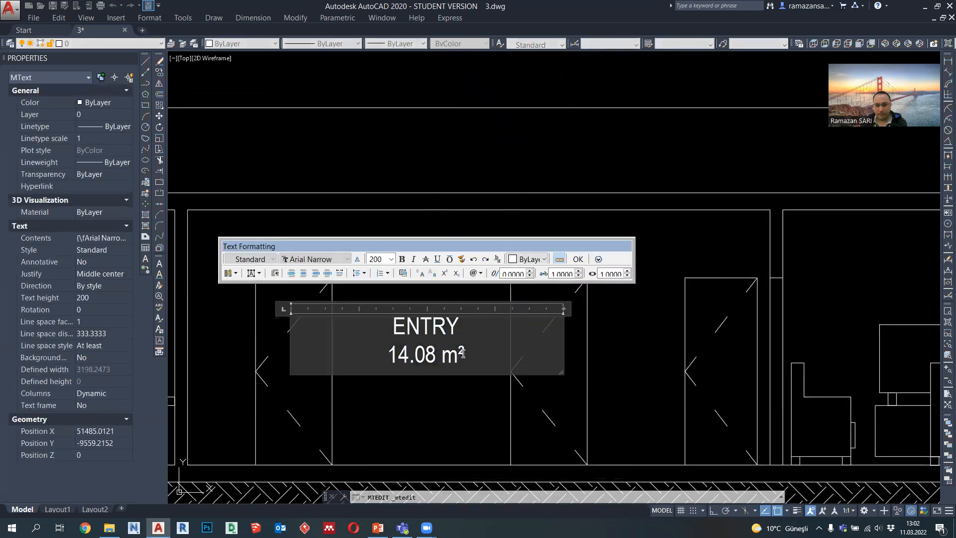
key(Delete)
click(434, 396)
Step: Copy the LIVING ROOM label from the floor plan into the living room of the section, above the furniture
scroll(450, 393, down, 5)
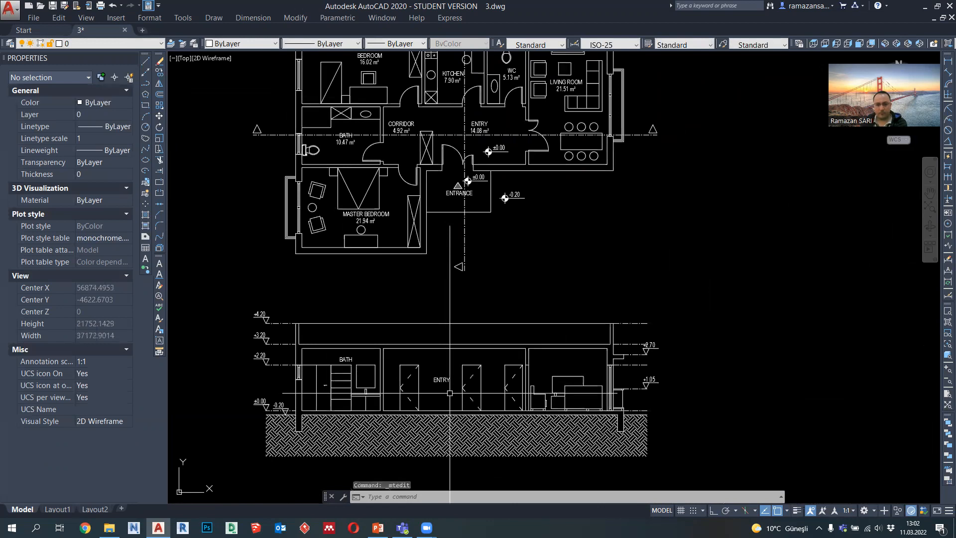
click(566, 82)
click(159, 72)
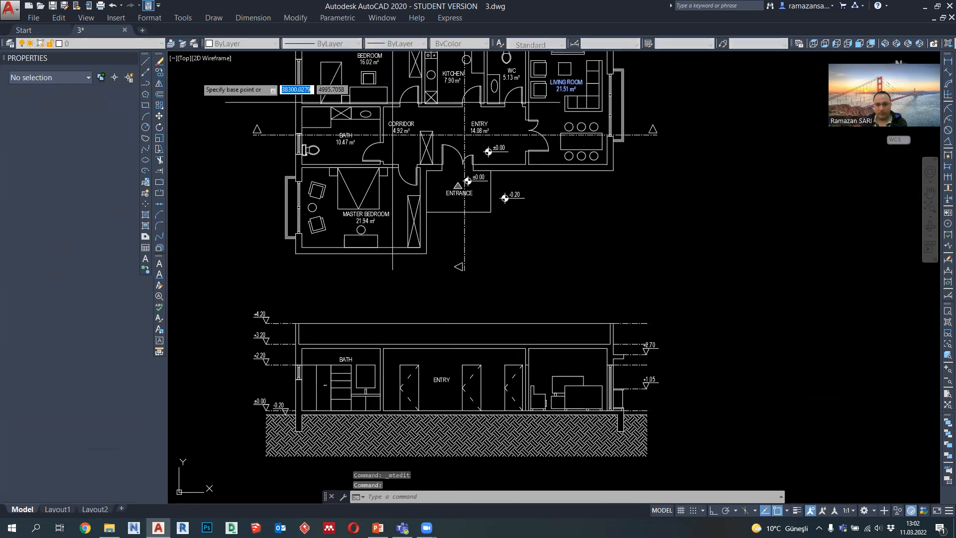
click(567, 85)
scroll(568, 371, up, 6)
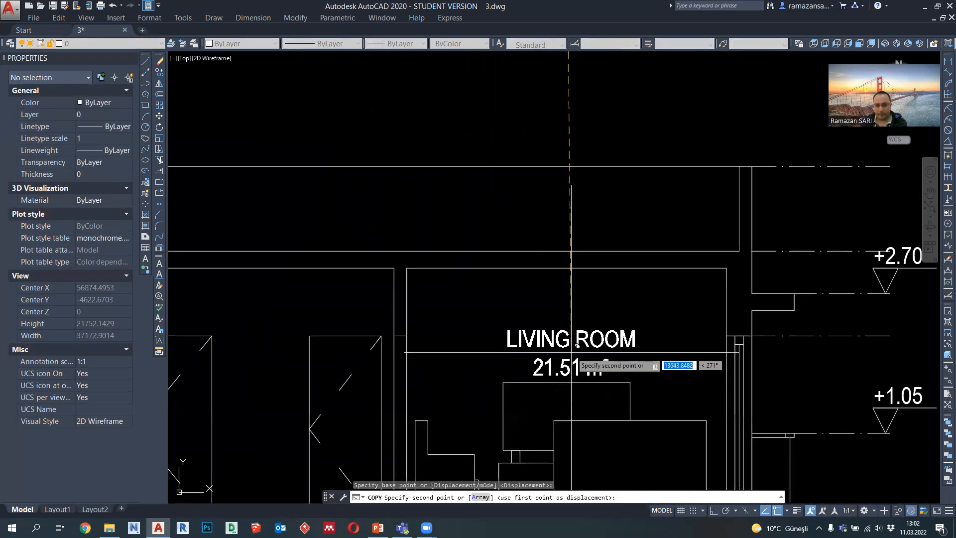
click(576, 368)
key(Escape)
Step: Delete the area line from the section's LIVING ROOM label, keeping only the room name
double_click(577, 383)
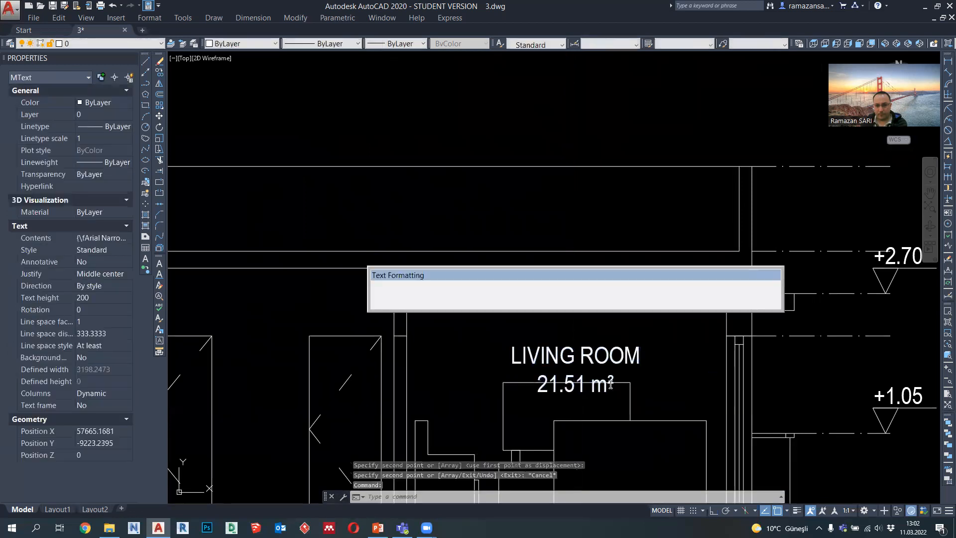
drag(618, 385, 535, 384)
key(Delete)
click(558, 398)
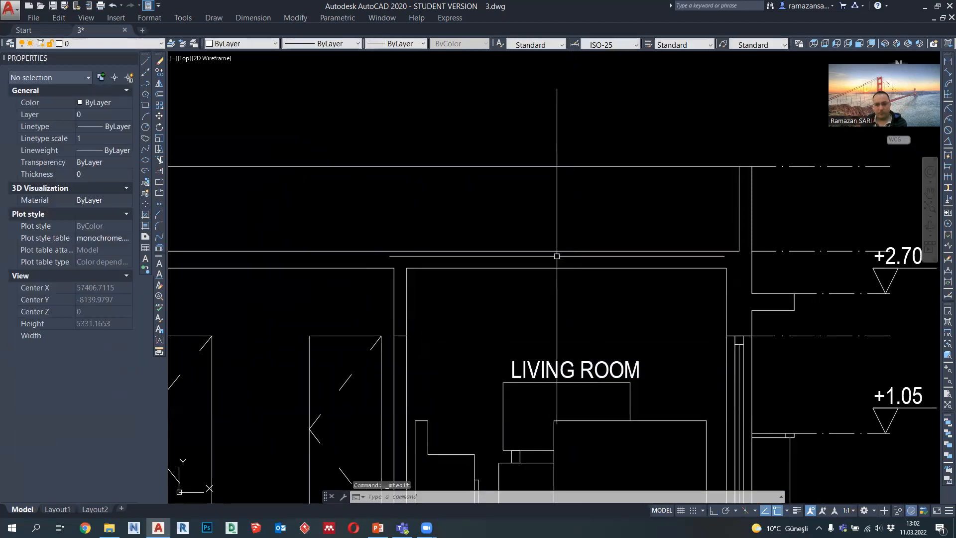
Step: Move the section's LIVING ROOM label straight up, clear of the furniture outlines
scroll(561, 325, down, 5)
click(582, 350)
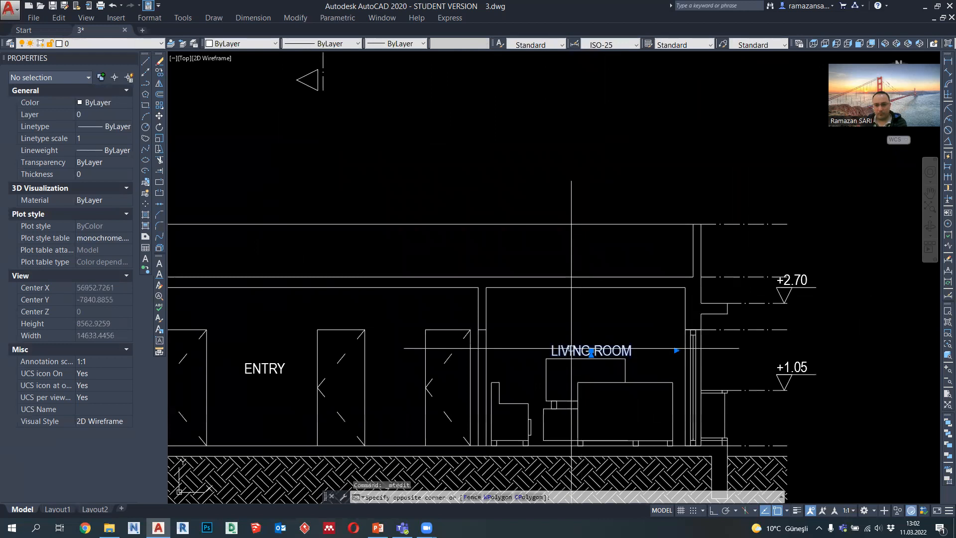
text(m)
key(Return)
click(569, 322)
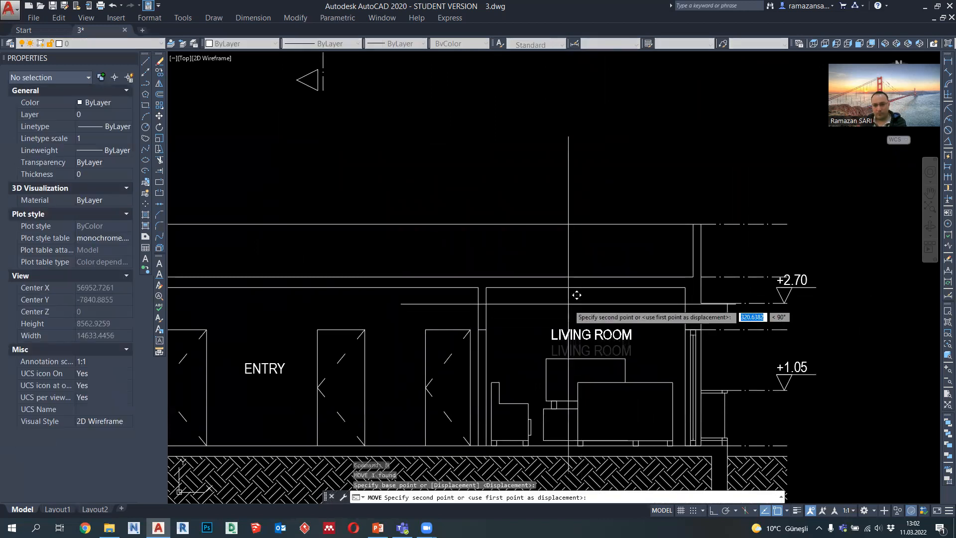
click(577, 293)
scroll(583, 319, down, 2)
scroll(577, 328, down, 2)
middle_drag(606, 377, 499, 358)
scroll(499, 358, down, 4)
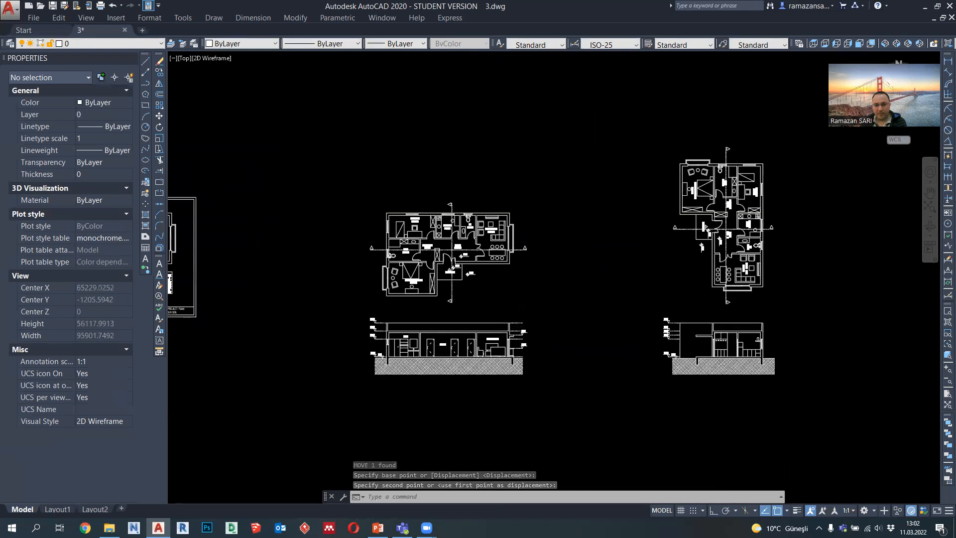
Step: Draw a horizontal guide polyline from the section's BATH label across to the living room
scroll(404, 303, up, 8)
click(146, 84)
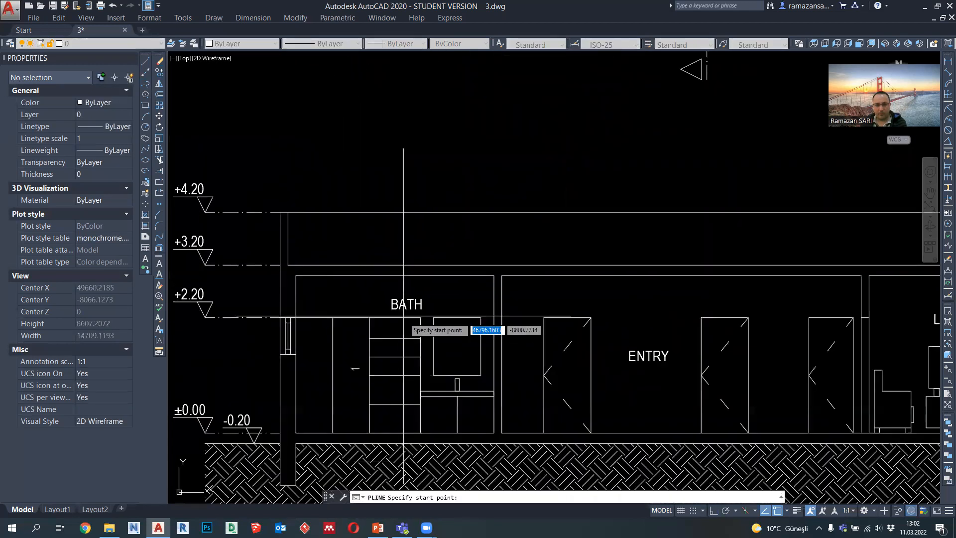
click(397, 308)
scroll(405, 304, down, 2)
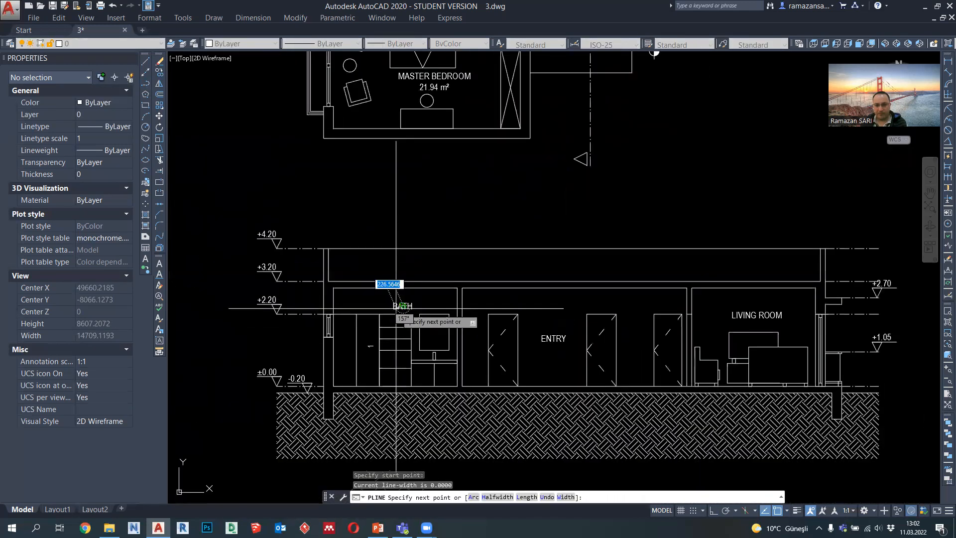
middle_drag(824, 307, 741, 307)
key(F8)
key(Escape)
Step: Move the section's LIVING ROOM label up onto the guide line, level with BATH, and delete the guide line
click(649, 312)
scroll(649, 313, up, 2)
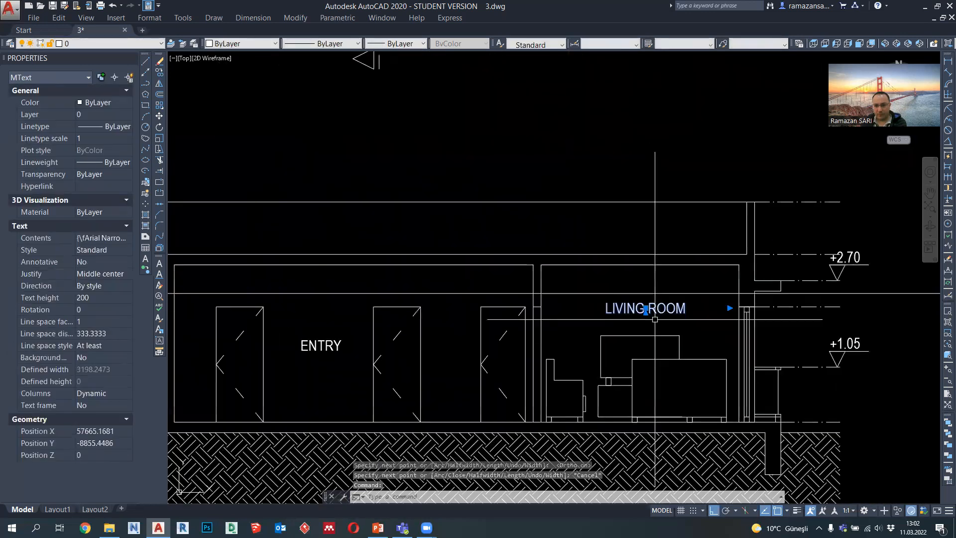
click(646, 308)
click(645, 293)
scroll(605, 318, down, 4)
key(Escape)
click(770, 327)
click(744, 291)
key(Delete)
Step: Copy the ENTRY label from the first section into the entry of the second section, beside the coat rack cabinet
middle_drag(728, 353, 571, 348)
scroll(708, 330, down, 5)
scroll(686, 214, up, 2)
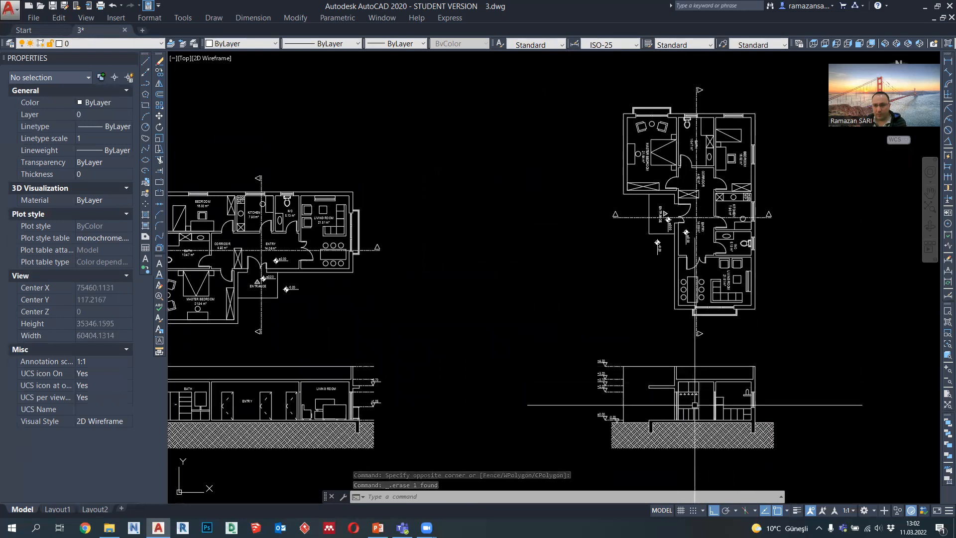
scroll(695, 404, up, 2)
middle_drag(695, 404, 659, 422)
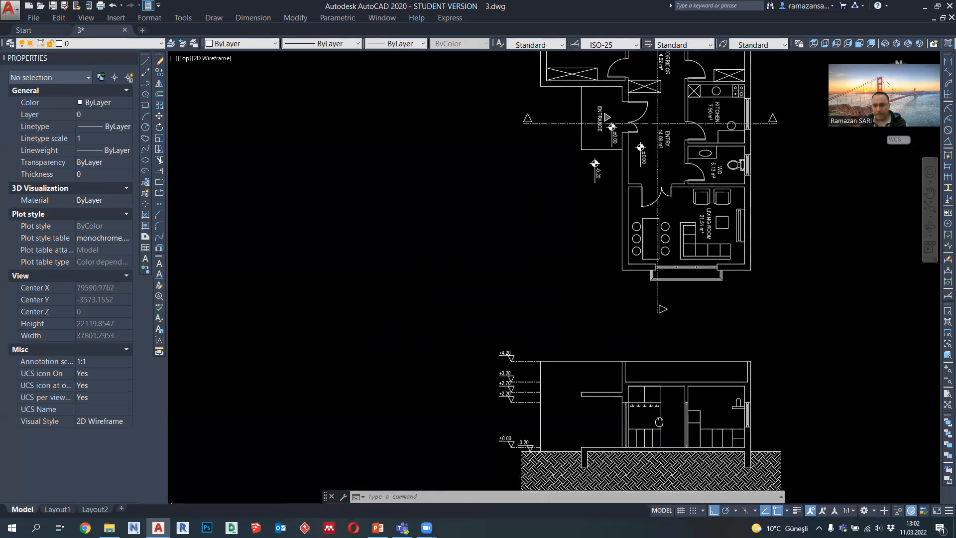
scroll(652, 393, down, 2)
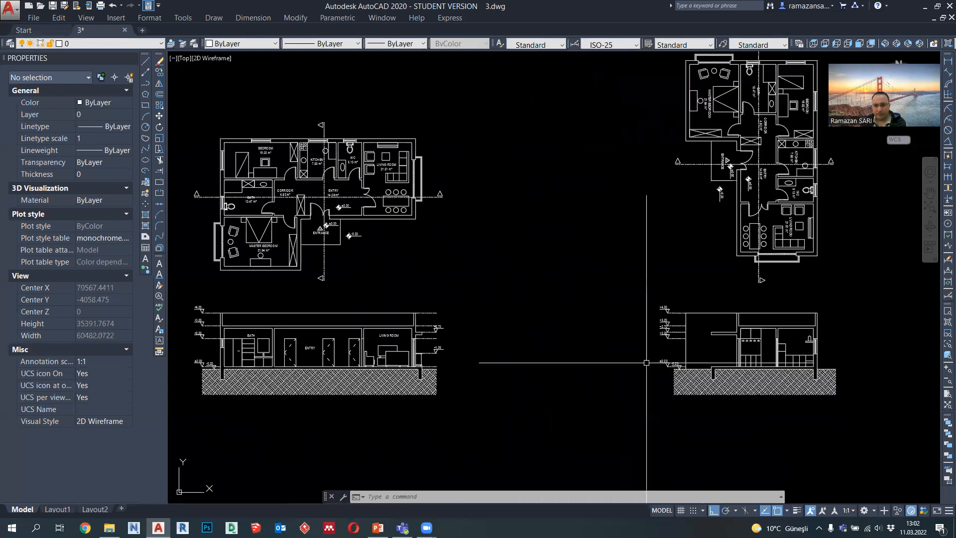
scroll(265, 342, up, 4)
click(381, 357)
text(co)
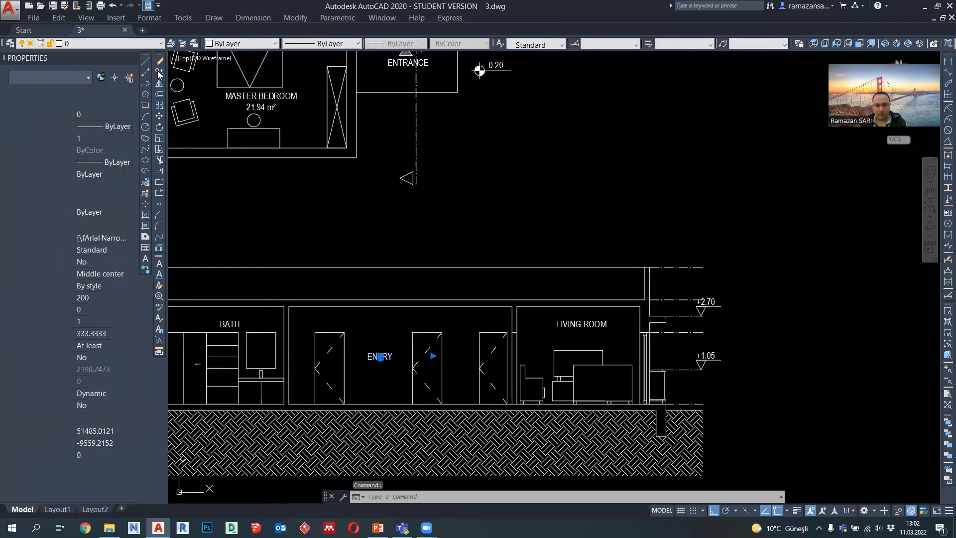
key(Return)
click(381, 356)
scroll(382, 357, down, 4)
scroll(655, 352, up, 4)
middle_drag(746, 379, 620, 335)
scroll(639, 334, up, 4)
click(658, 330)
Step: Place another copy of the ENTRY label at the same height in the kitchen of the second section
scroll(645, 330, down, 2)
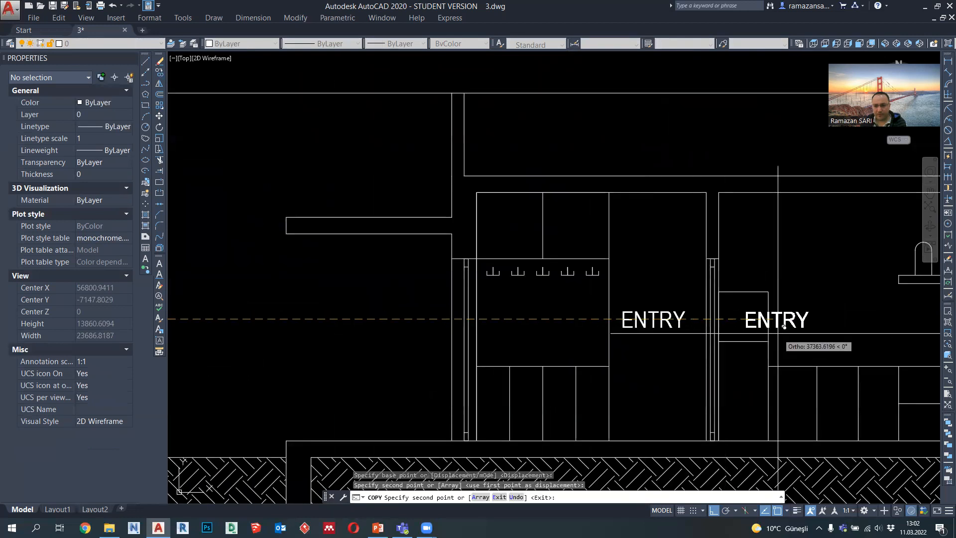
middle_drag(834, 327, 624, 326)
click(648, 326)
key(Escape)
Step: Change the text of the label copied into the kitchen to KITCHEN
double_click(661, 320)
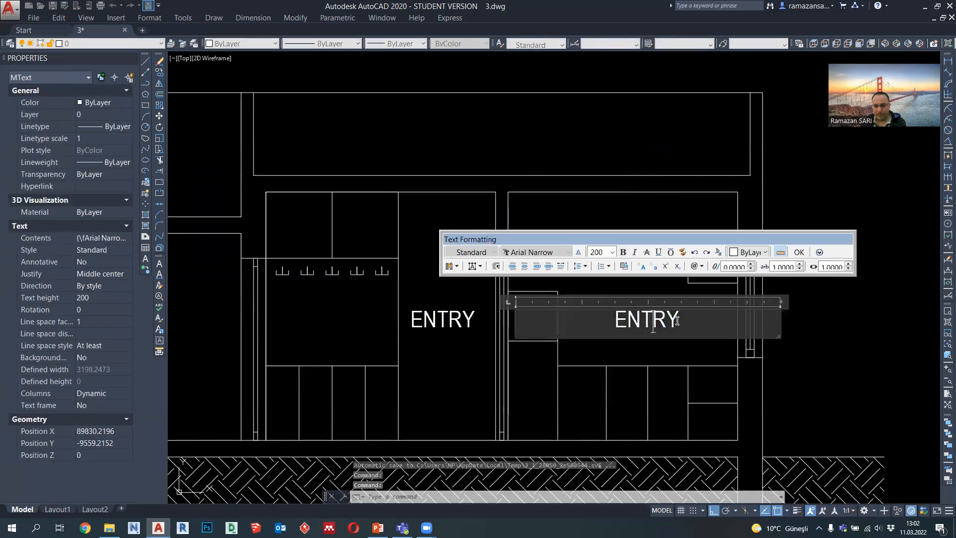
drag(682, 319, 589, 320)
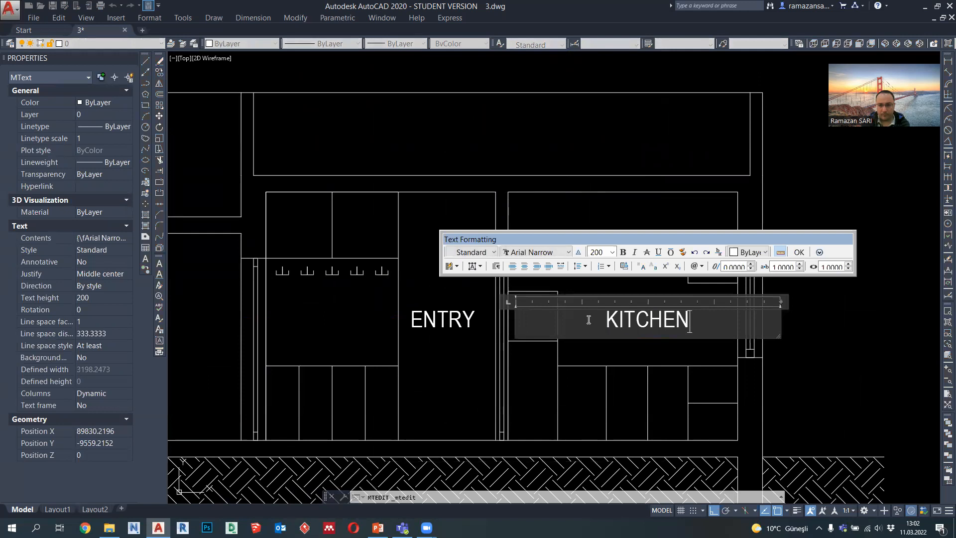
click(474, 358)
Step: Draw an 800-high wall cabinet outline in the kitchen section, spanning from the hood's lower corner to the entry-side wall
scroll(378, 423, down, 6)
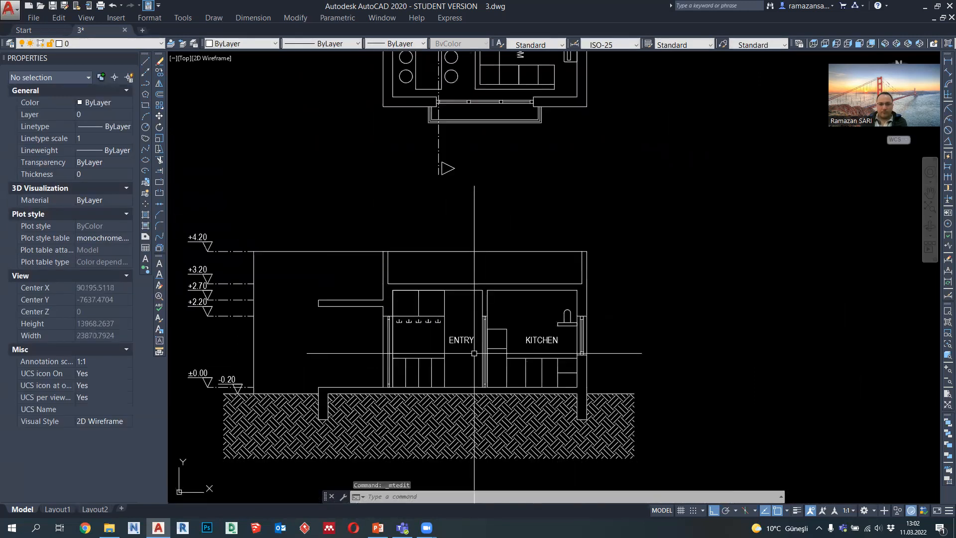
middle_drag(437, 398, 682, 315)
scroll(682, 314, up, 6)
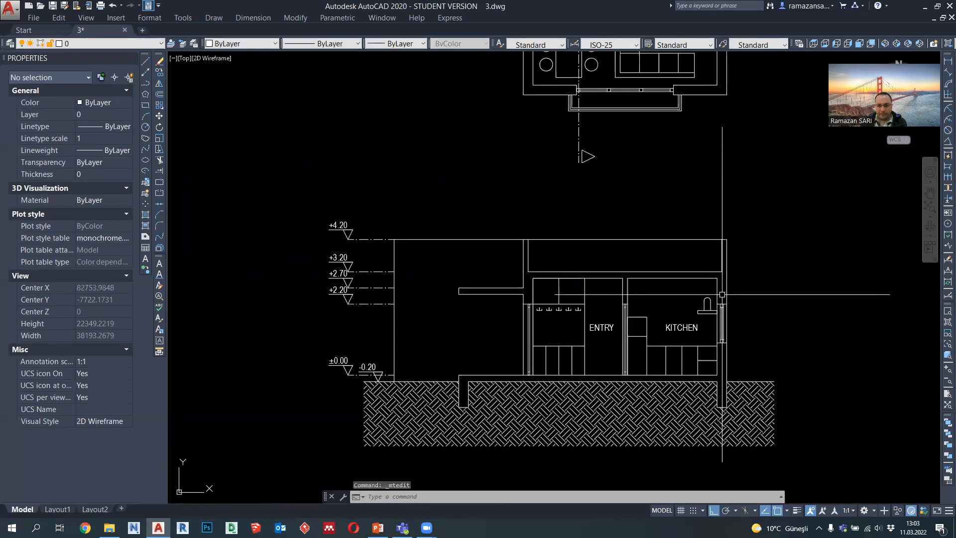
click(145, 83)
click(684, 338)
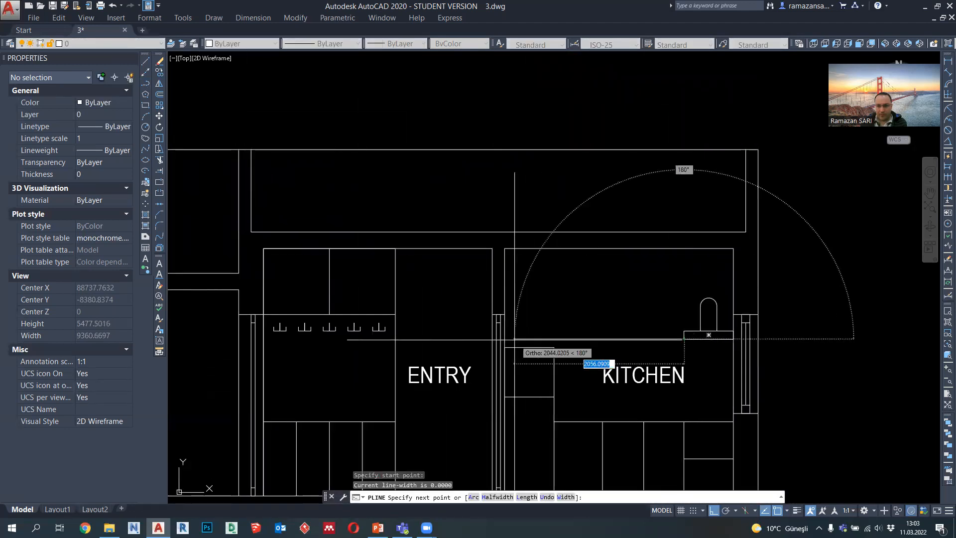
click(505, 339)
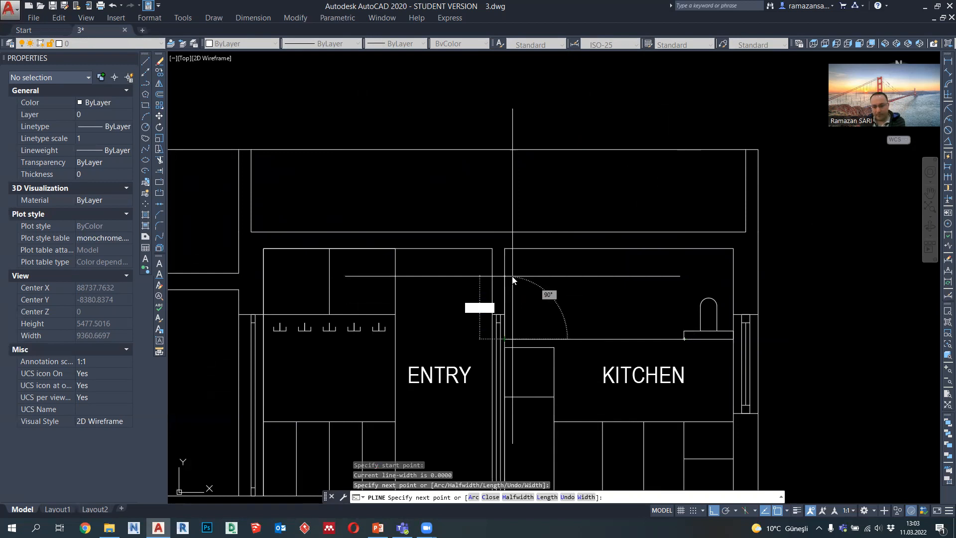
key(Return)
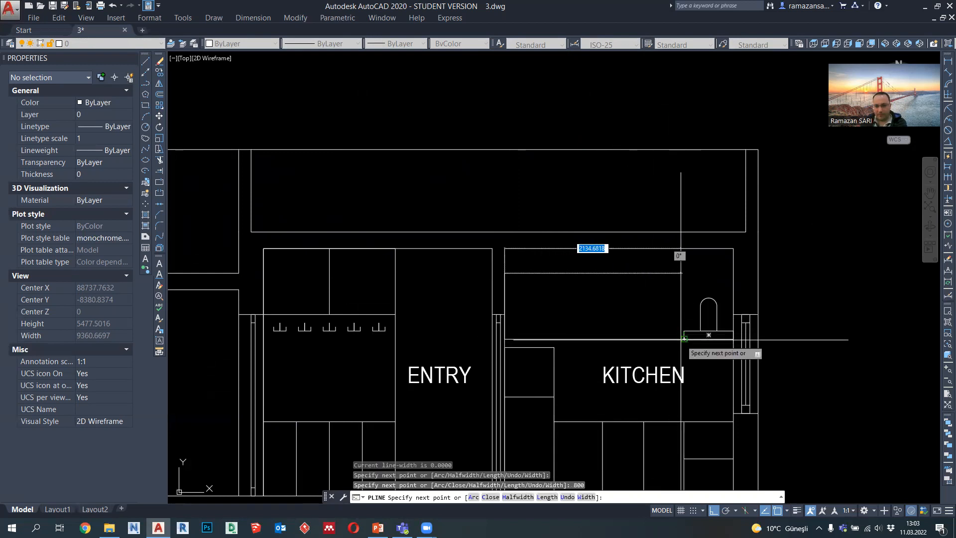
click(683, 312)
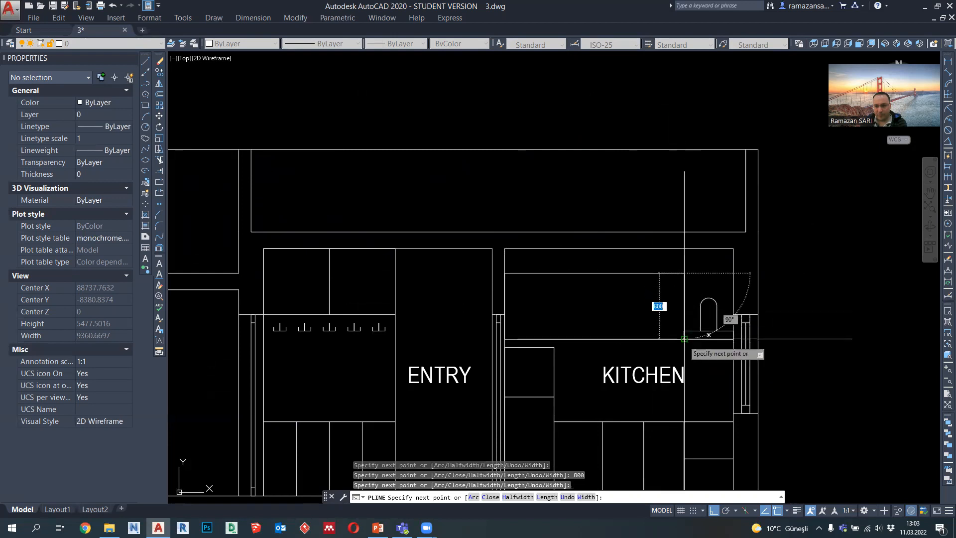
click(684, 339)
key(Escape)
Step: Lower the top edge of the kitchen wall cabinet outline by 200
click(624, 274)
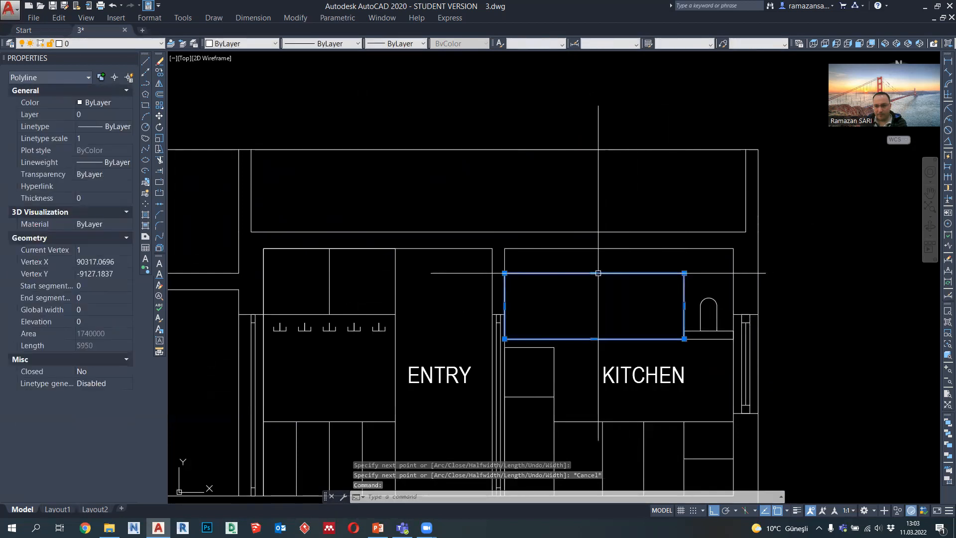
click(594, 273)
text(200)
key(Return)
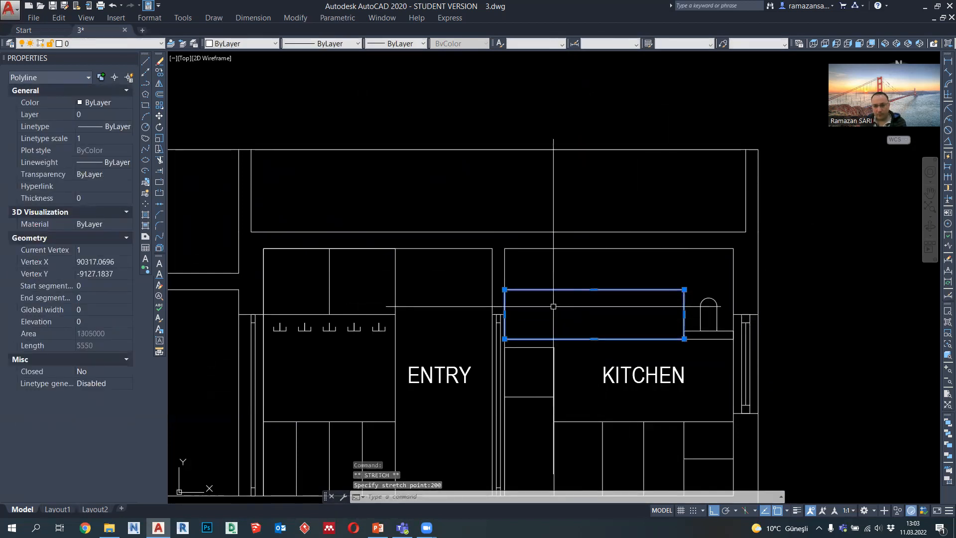
key(Escape)
Step: Change the lineweight of the kitchen wall cabinet outline
click(579, 305)
click(557, 279)
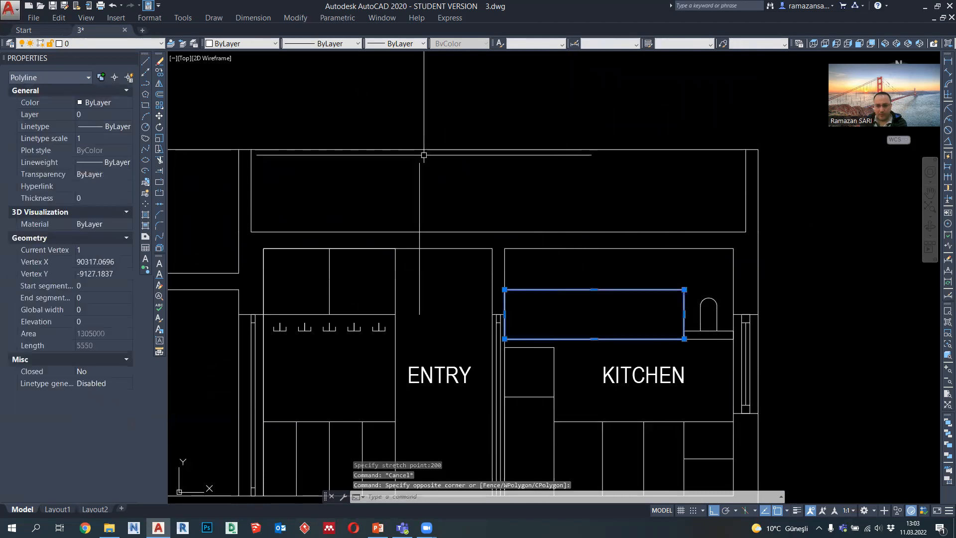
click(394, 44)
key(Escape)
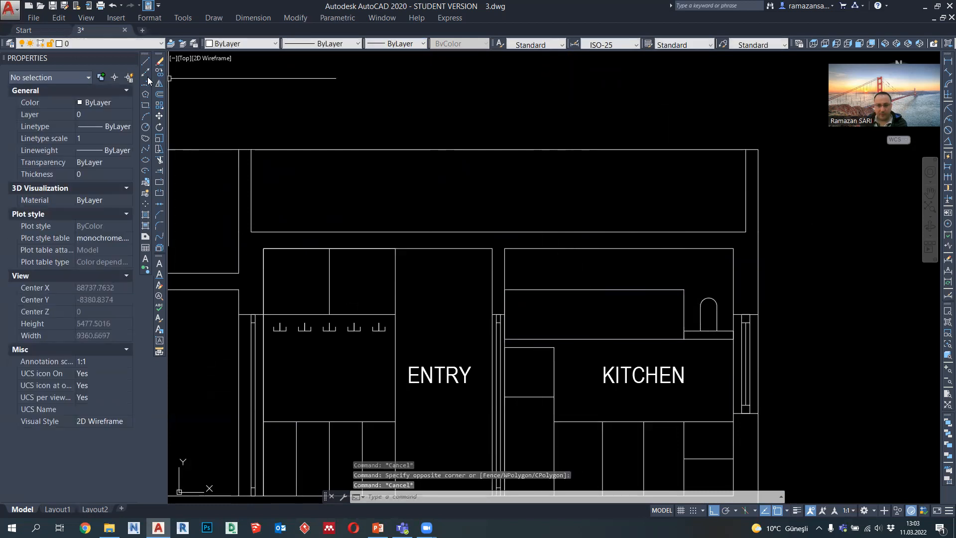
Step: Draw a vertical divider polyline between the midpoints of the wall cabinet's bottom and top edges
click(145, 83)
click(595, 339)
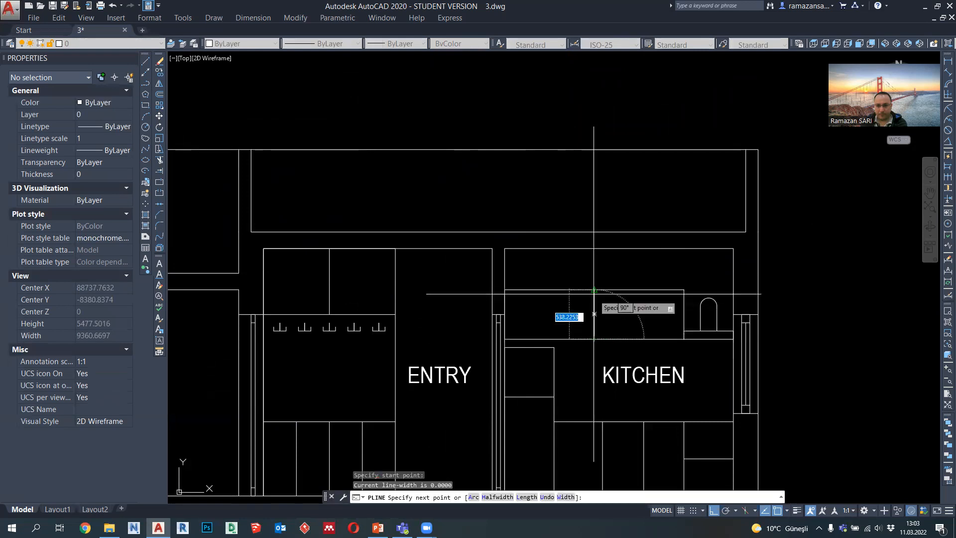
click(594, 291)
key(Escape)
Step: Copy the middle cabinet divider 500 to each side
click(595, 302)
click(159, 72)
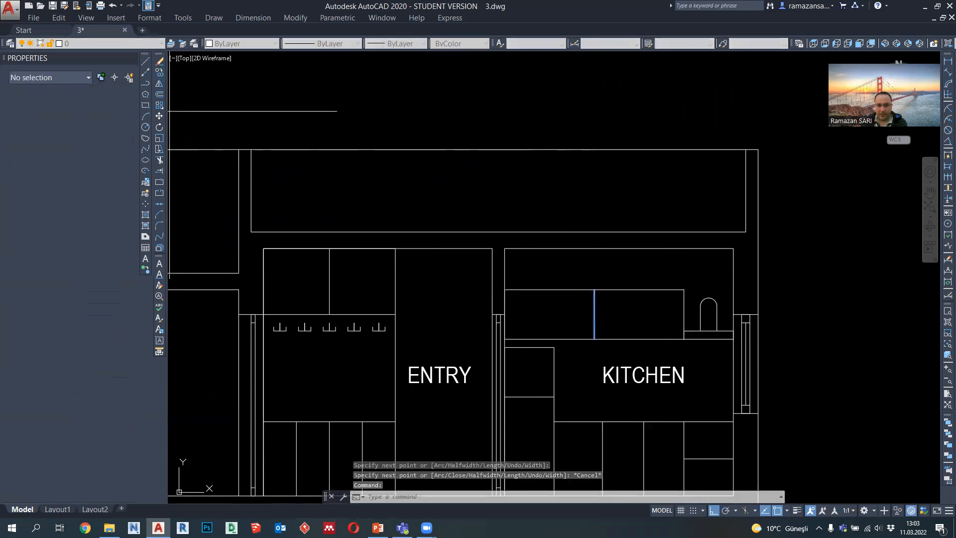
click(594, 339)
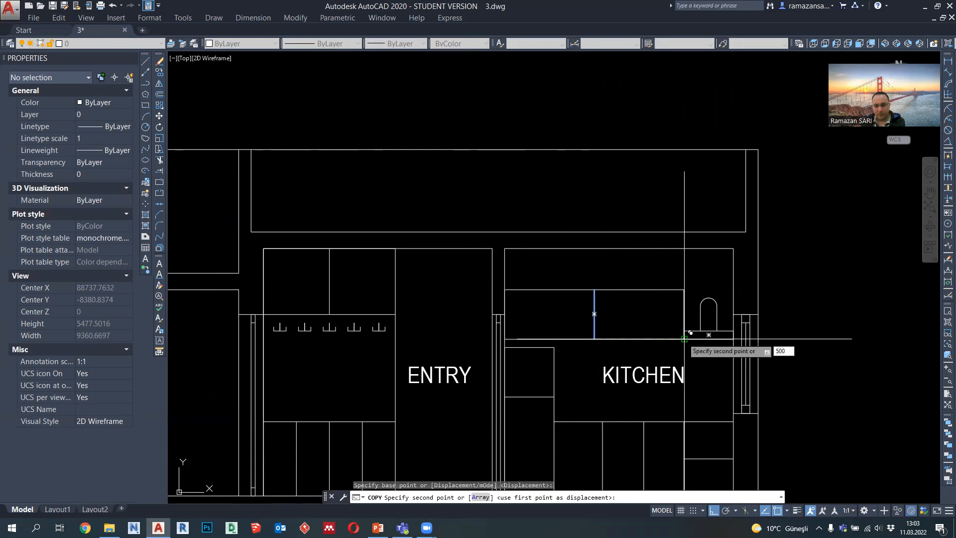
key(Return)
text(500)
key(Return)
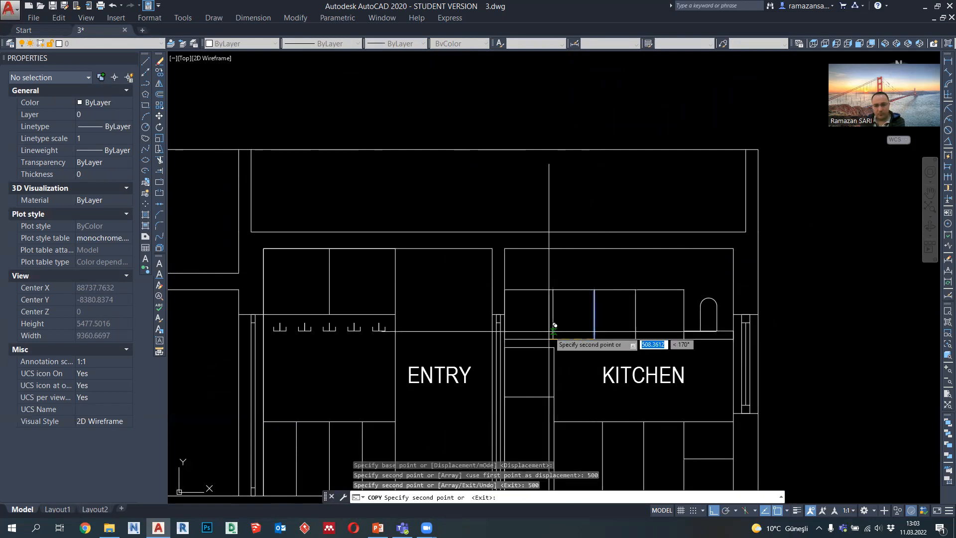
key(Escape)
Step: Set the lineweight of the kitchen wall cabinet outline and its three dividers to 0.09 mm
scroll(612, 304, down, 2)
scroll(628, 309, up, 2)
click(633, 312)
click(523, 273)
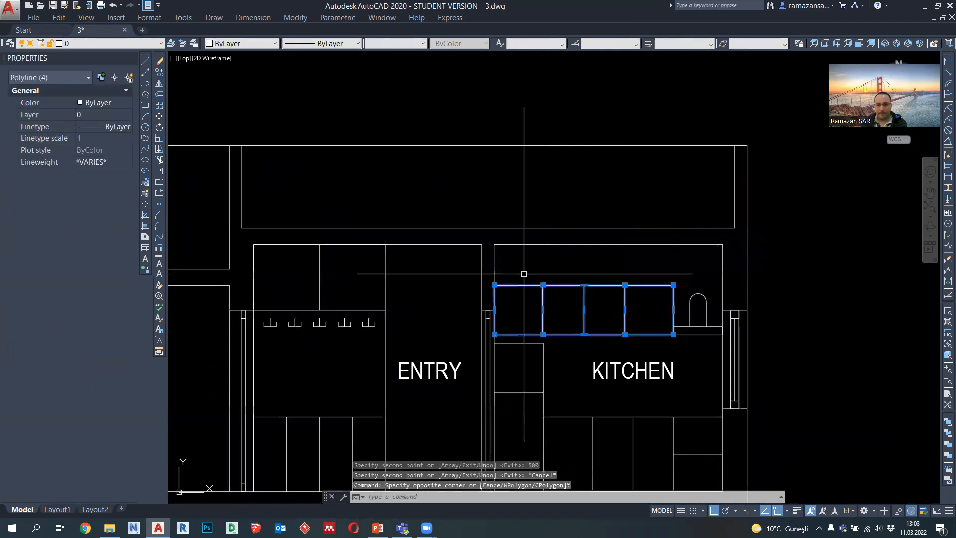
click(405, 43)
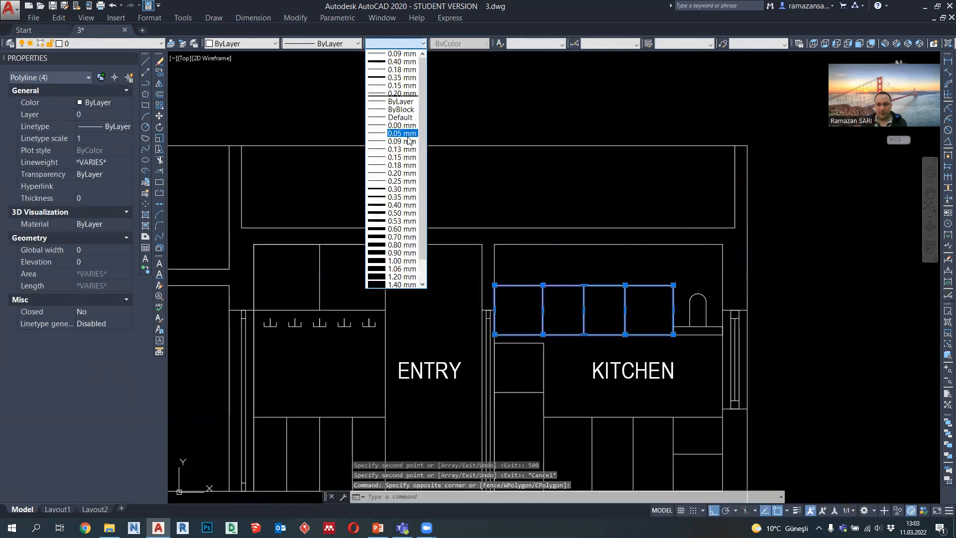
click(402, 141)
scroll(664, 279, down, 4)
key(Escape)
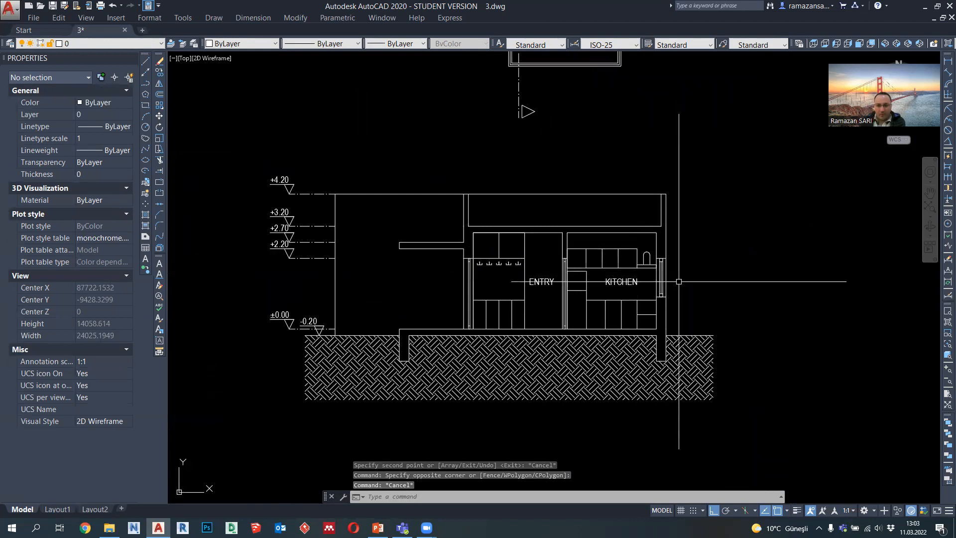
Step: Open a plot preview of the second section and examine its lineweights, cabinets, room labels and earth hatch
mouse_move(624, 294)
middle_down()
mouse_move(639, 304)
mouse_move(637, 317)
middle_up()
scroll(411, 211, down, 1)
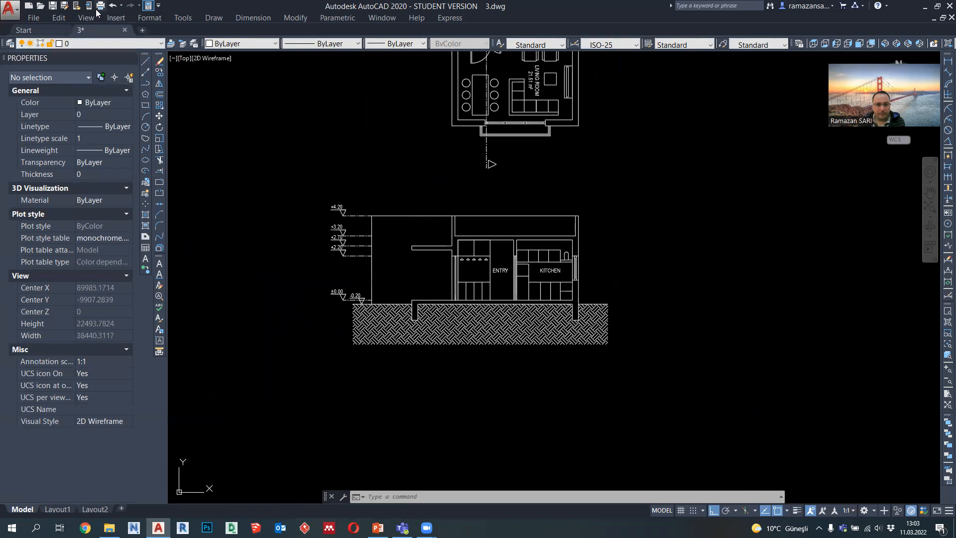
click(323, 382)
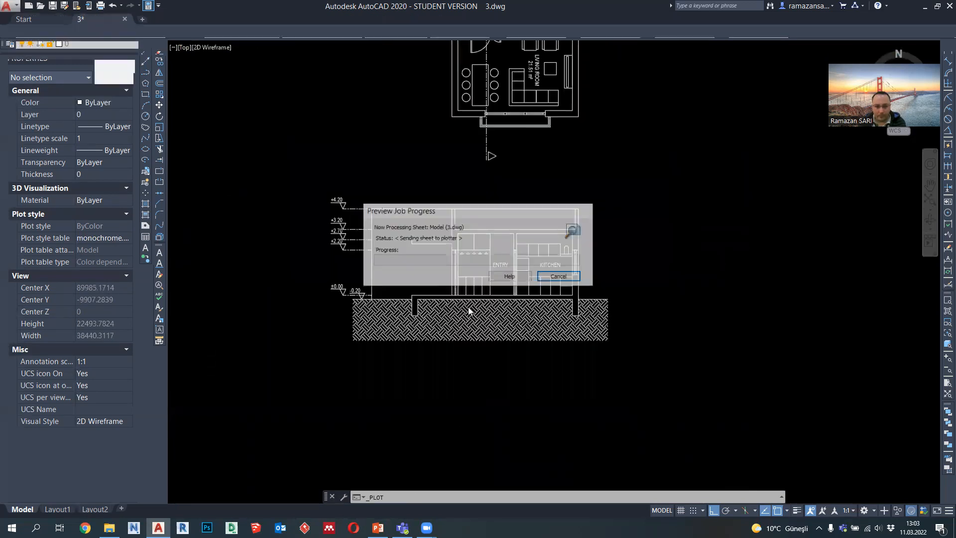
scroll(548, 264, up, 2)
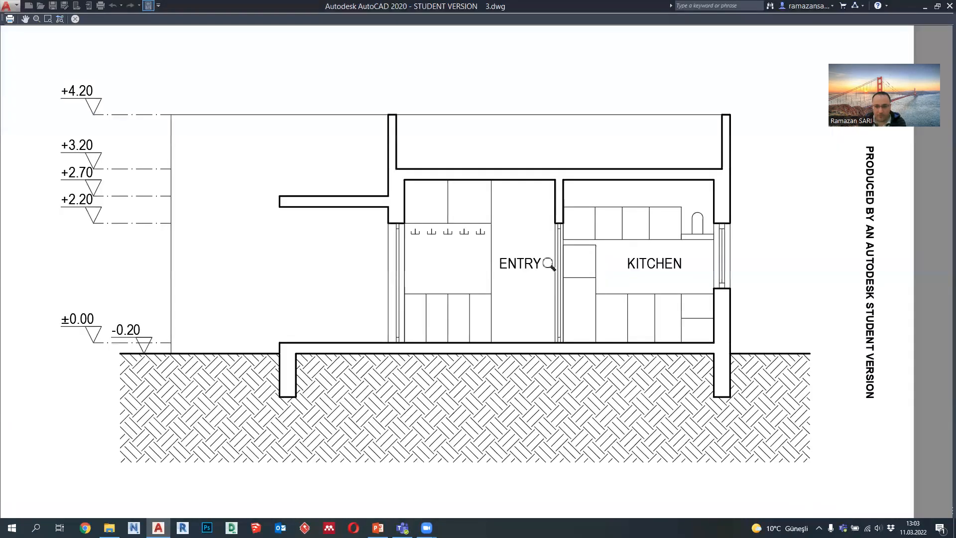
scroll(549, 263, up, 2)
middle_drag(492, 245, 502, 295)
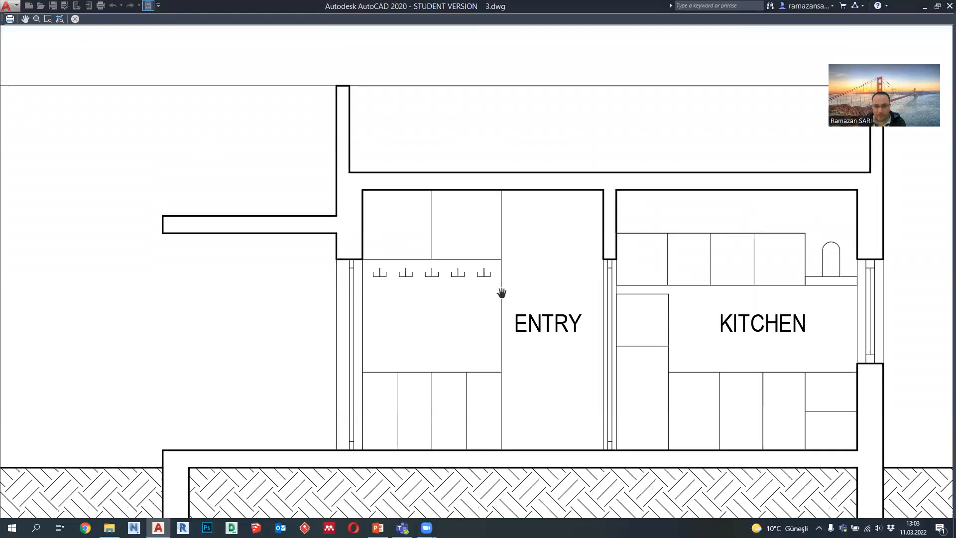
scroll(502, 293, down, 3)
middle_drag(430, 332, 495, 344)
middle_drag(386, 365, 623, 307)
scroll(548, 246, down, 2)
middle_drag(708, 306, 522, 310)
key(Escape)
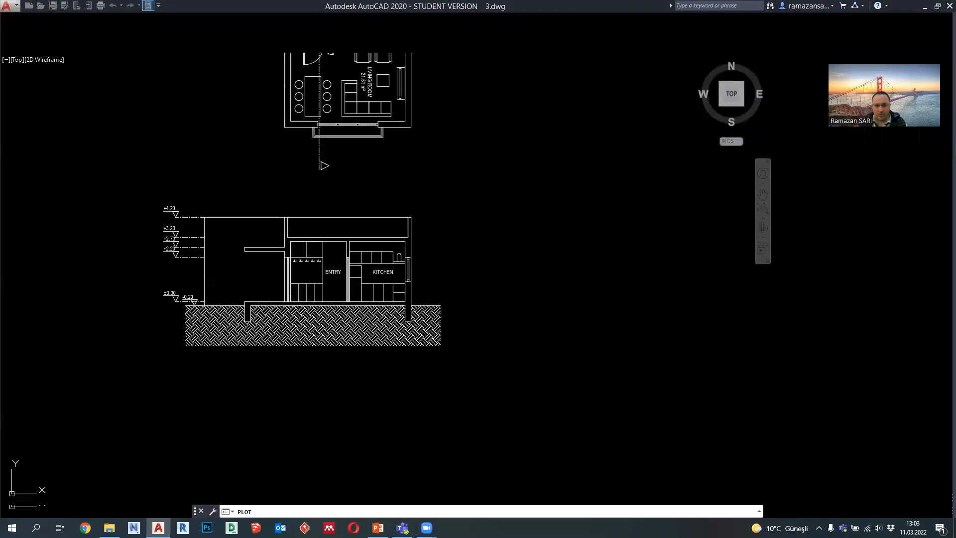
key(Escape)
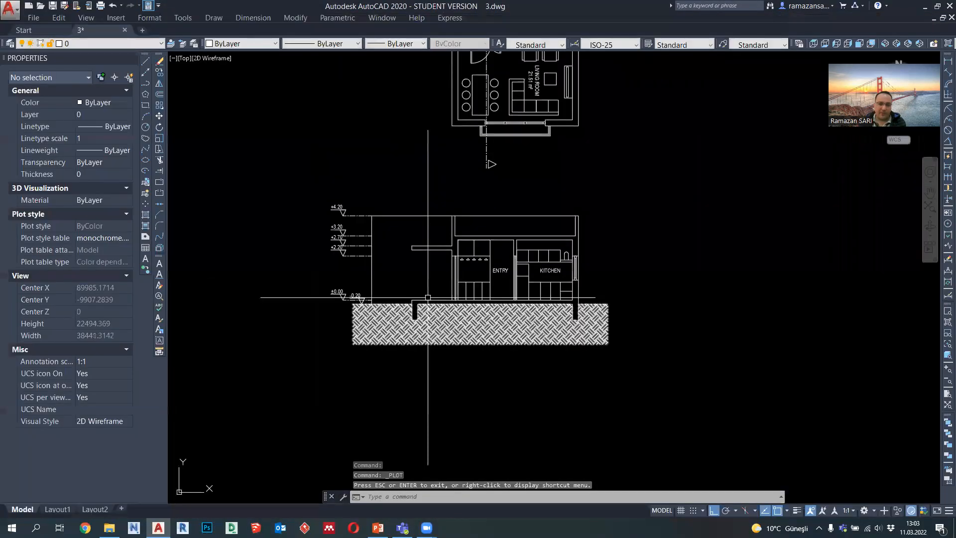
scroll(527, 85, up, 2)
middle_drag(526, 85, 504, 92)
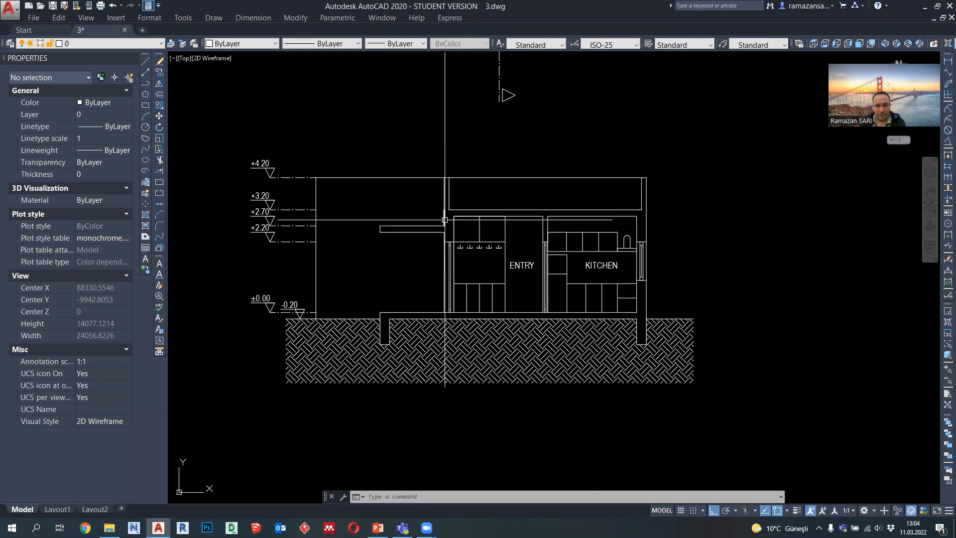
scroll(444, 222, up, 2)
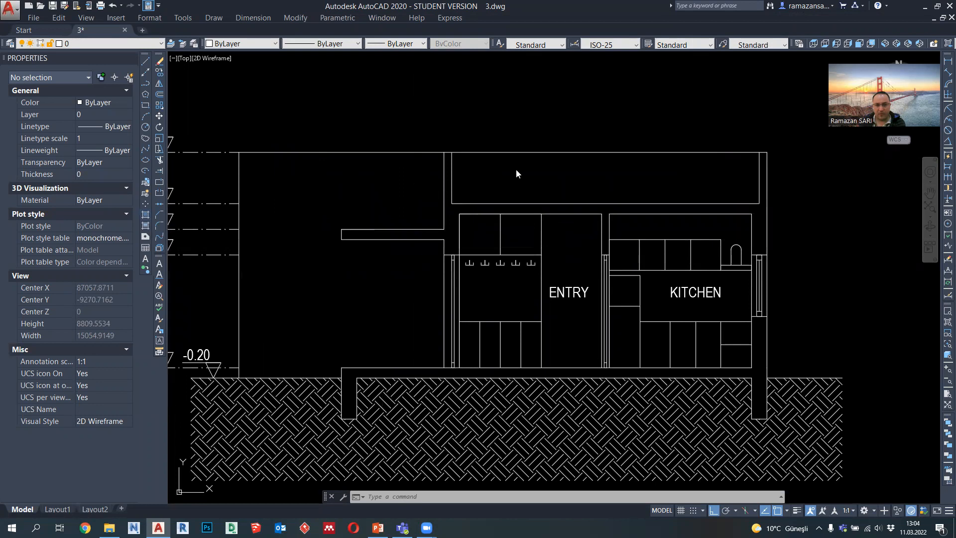
Step: Hatch the cut walls, roof slab, canopy, floor slab and foundations of the second section with the SOLID pattern
click(735, 136)
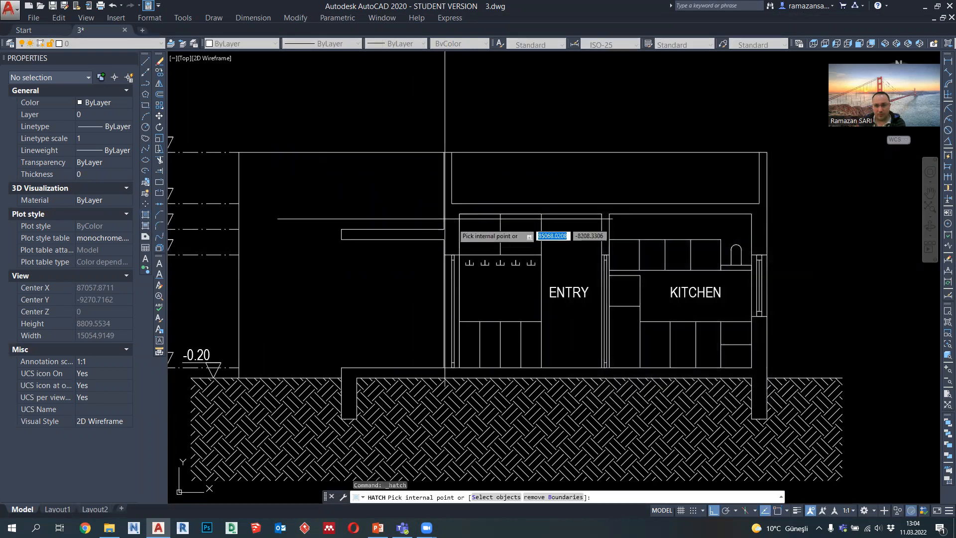
click(453, 222)
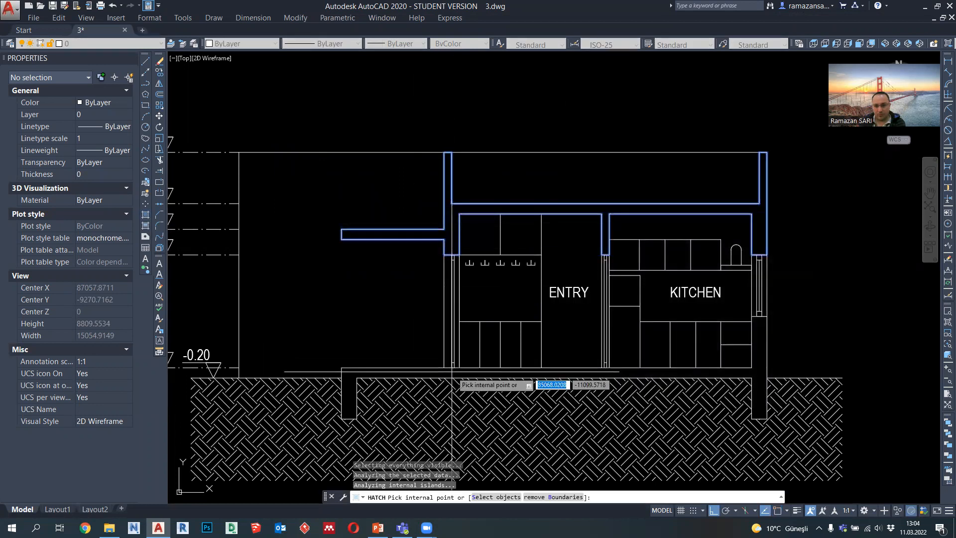
click(452, 373)
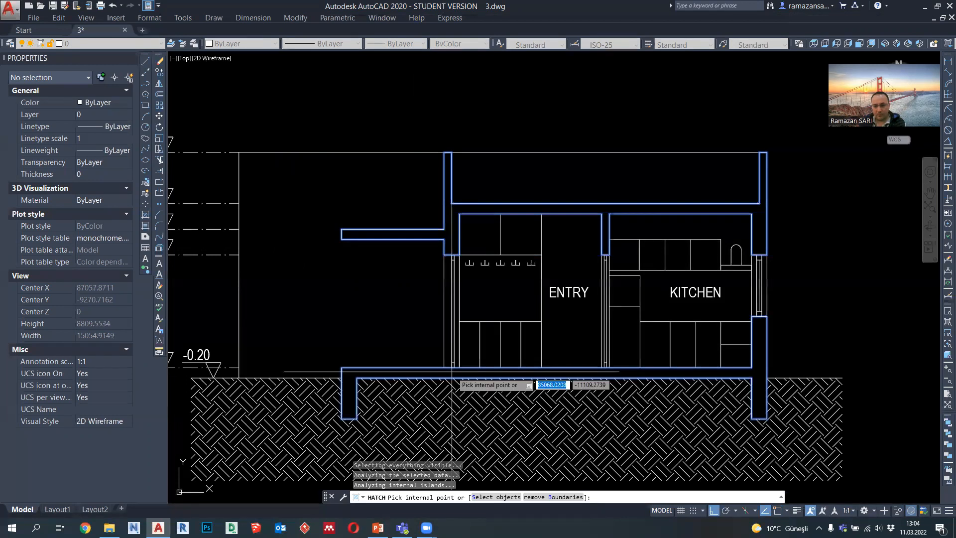
key(Return)
click(649, 191)
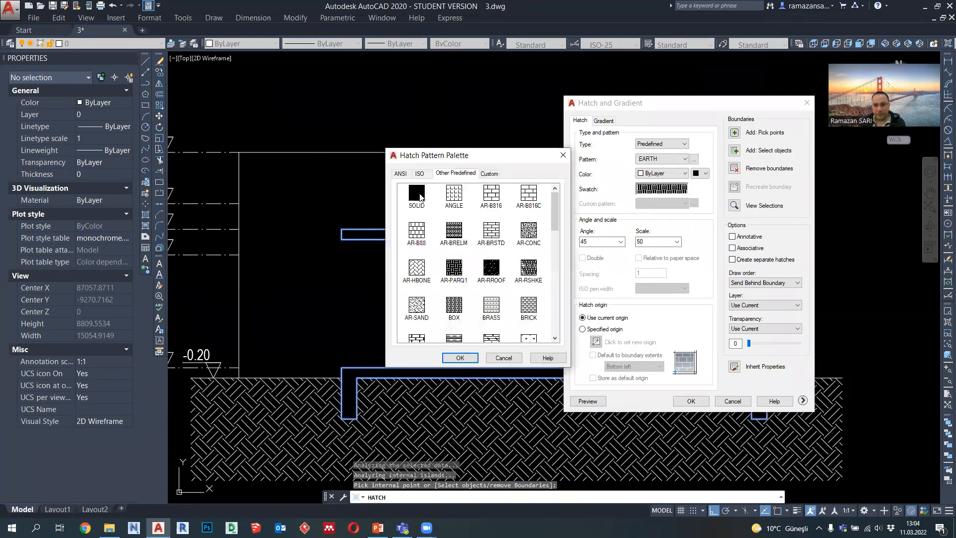
click(457, 357)
click(653, 191)
click(568, 152)
click(656, 173)
click(666, 263)
click(690, 401)
Step: Open a plot preview of the second section and examine its solid-filled cut elements
scroll(460, 291, down, 5)
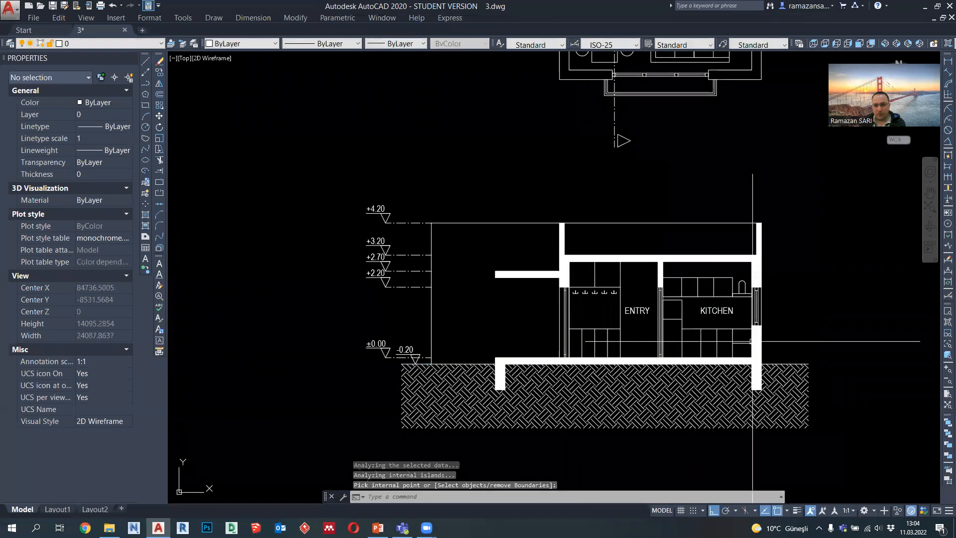
click(101, 6)
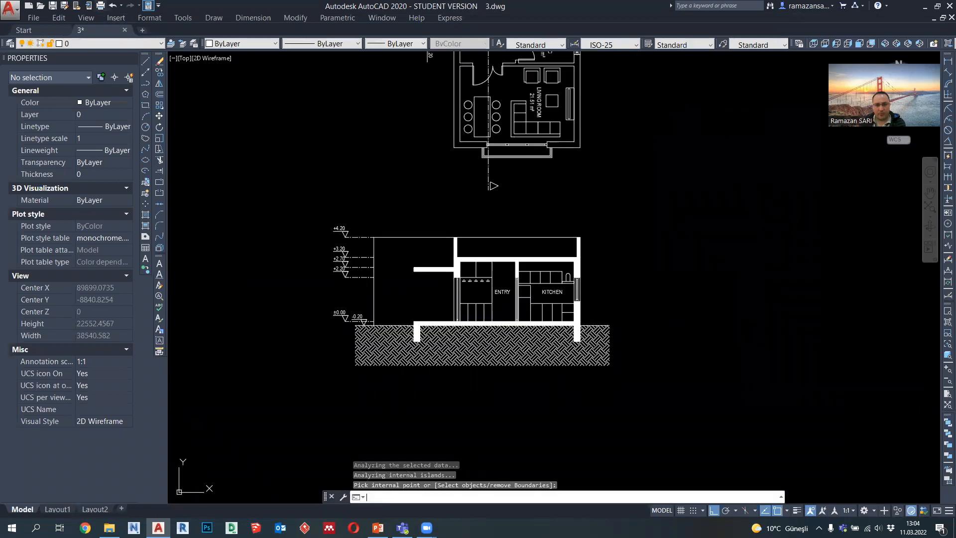
click(326, 384)
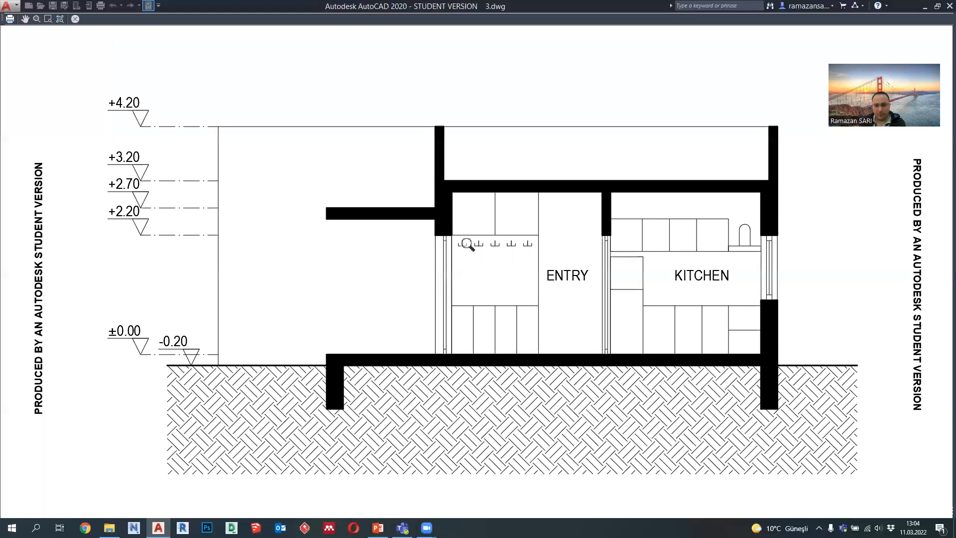
key(Escape)
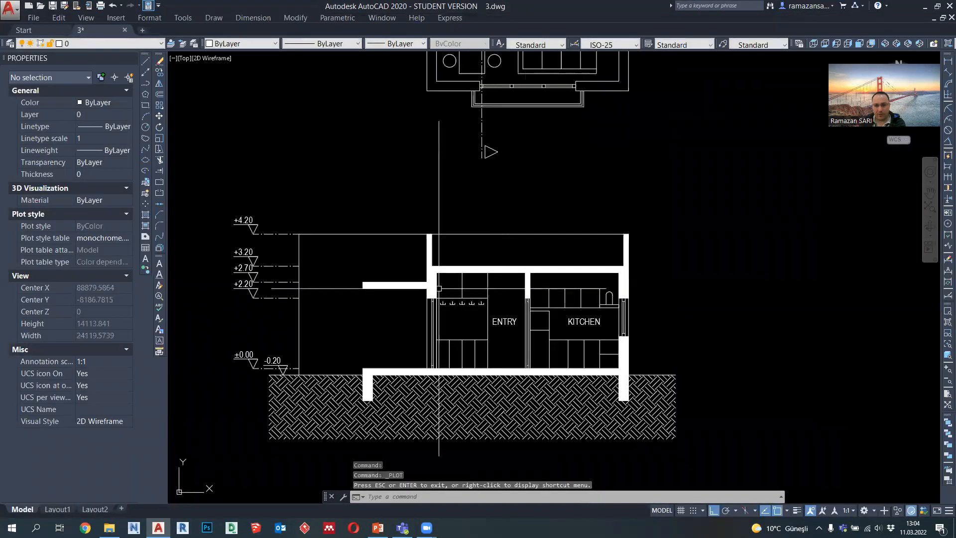
Step: Change the colour of the solid hatch in the second section to index colour 251
click(429, 249)
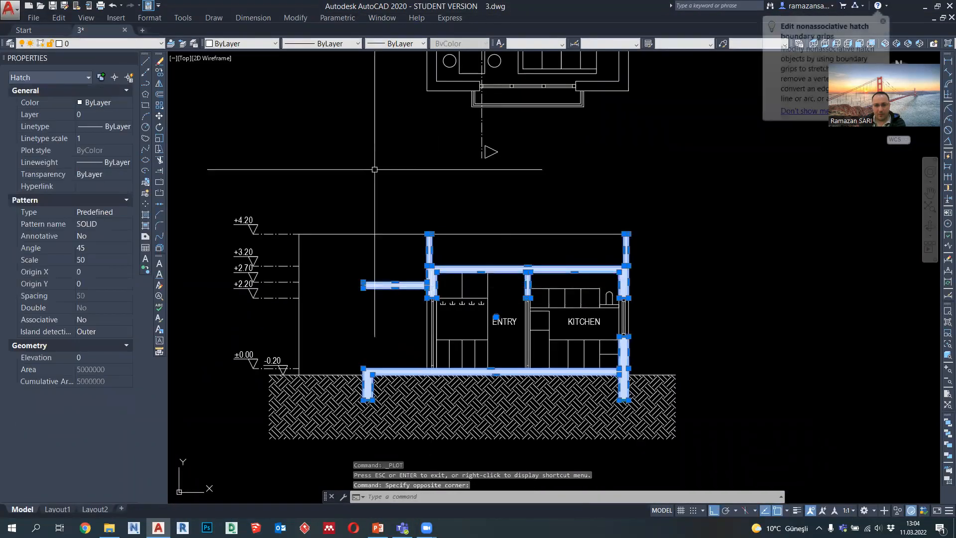
click(235, 44)
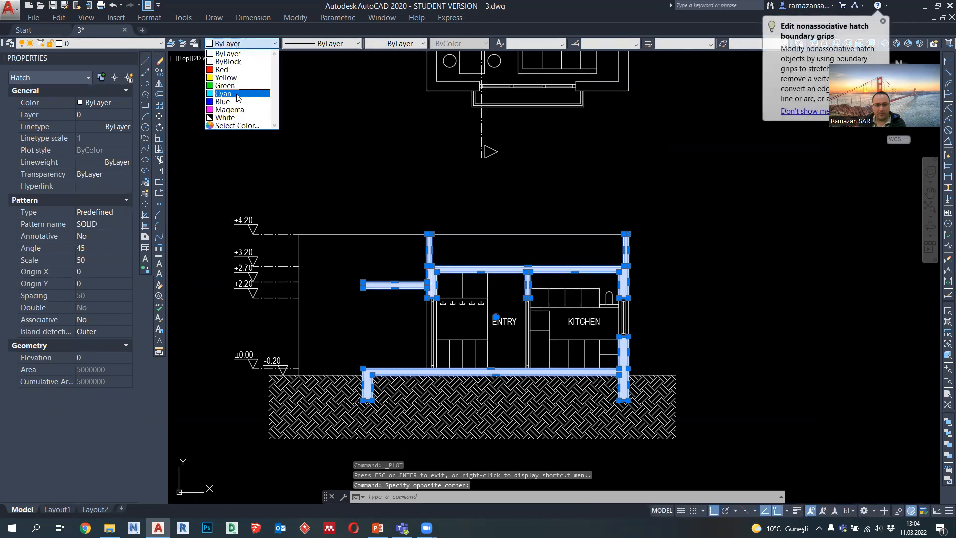
click(236, 126)
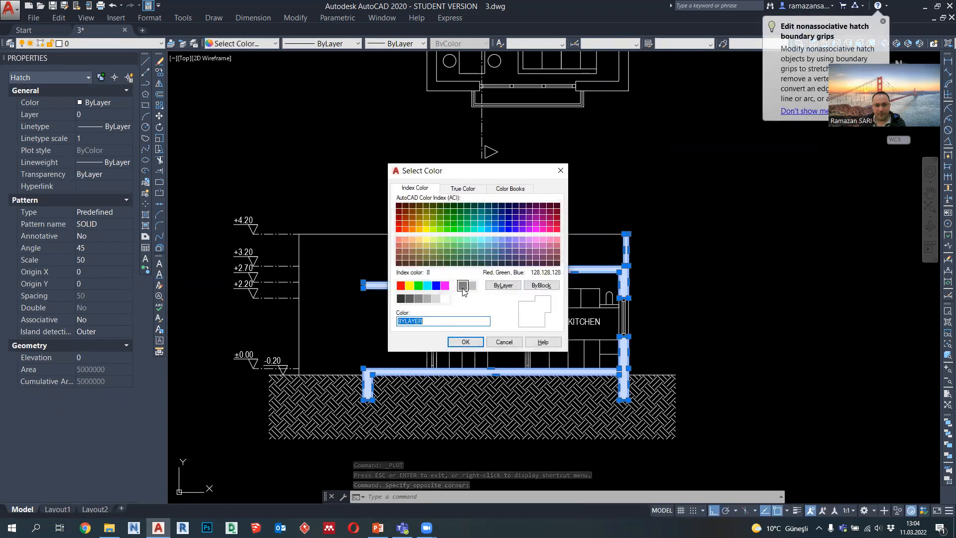
click(419, 298)
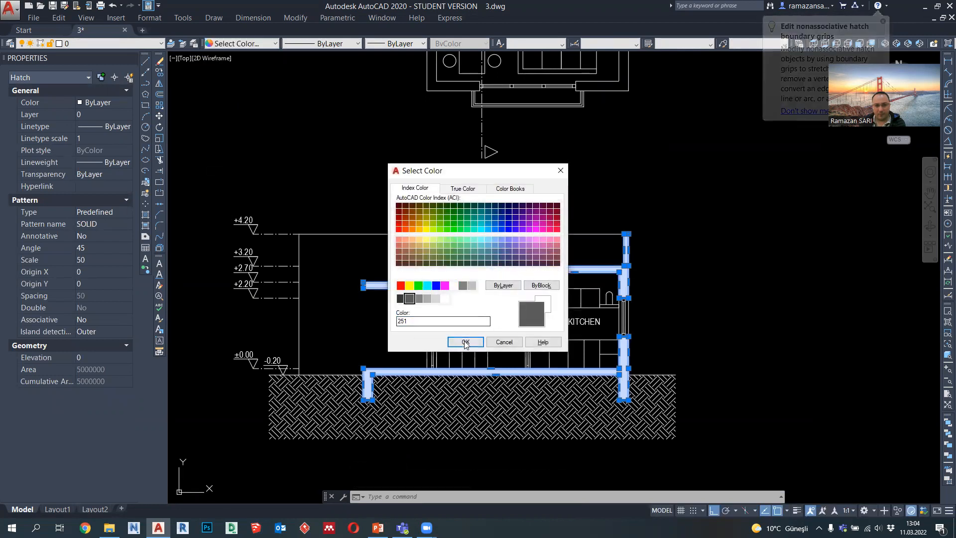
click(465, 342)
key(Escape)
Step: Preview the plot again and examine the grey fill of the section's walls and slabs up close
scroll(674, 306, down, 2)
click(100, 5)
click(361, 396)
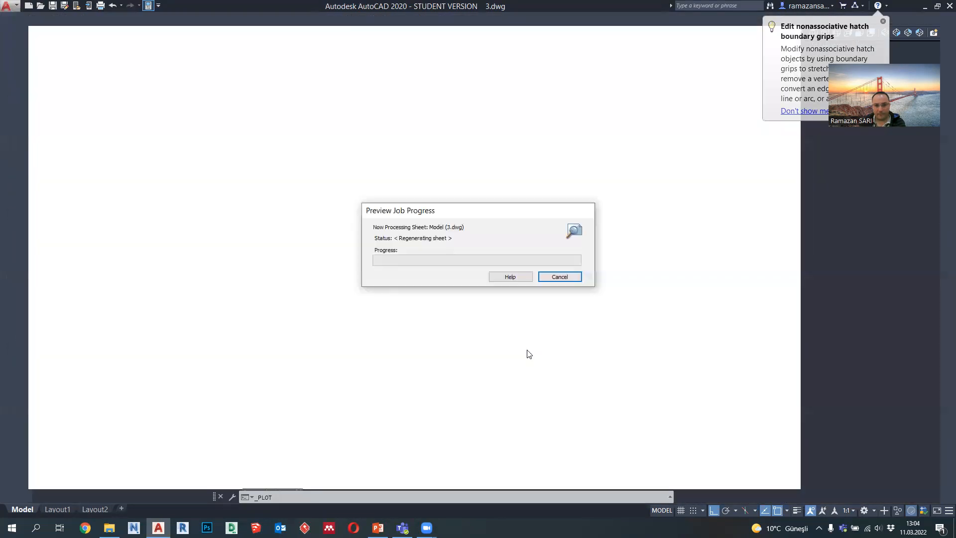
scroll(477, 239, up, 4)
middle_drag(477, 239, 439, 255)
scroll(440, 255, down, 2)
key(Escape)
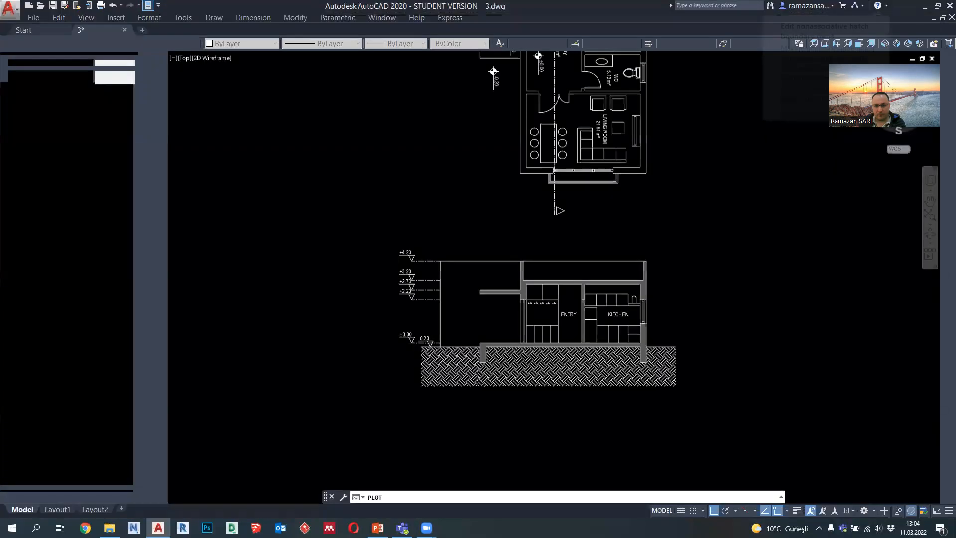
key(Escape)
Step: Delete the solid grey hatch from the second section's cut walls, slabs and foundations
scroll(417, 311, down, 4)
middle_drag(416, 311, 431, 313)
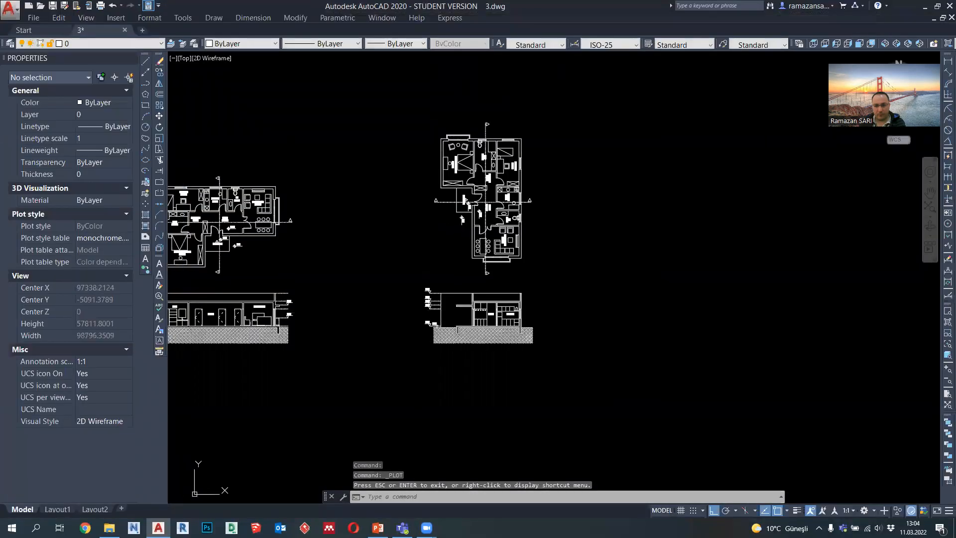
scroll(476, 312, up, 6)
scroll(463, 304, up, 2)
click(464, 297)
mouse_move(464, 297)
key(Delete)
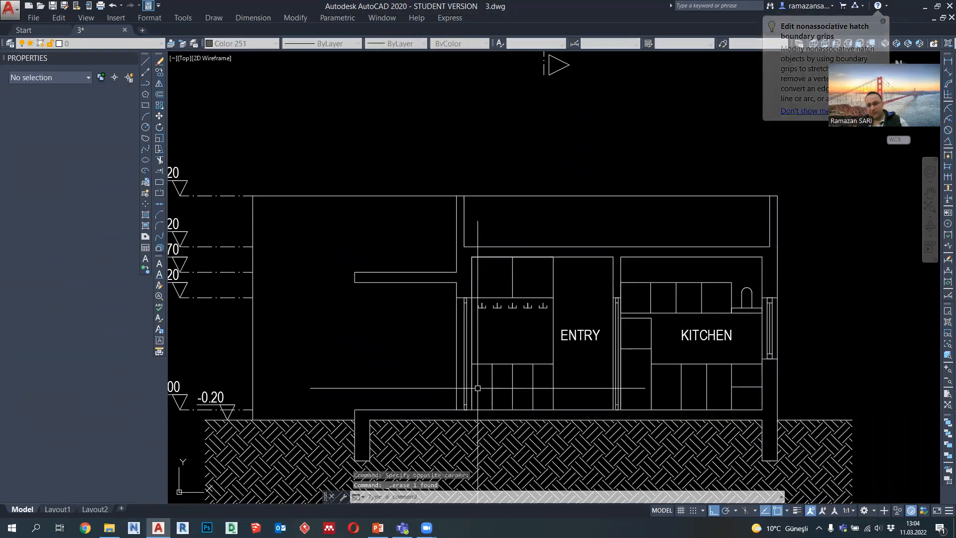
scroll(520, 292, down, 3)
scroll(520, 293, down, 4)
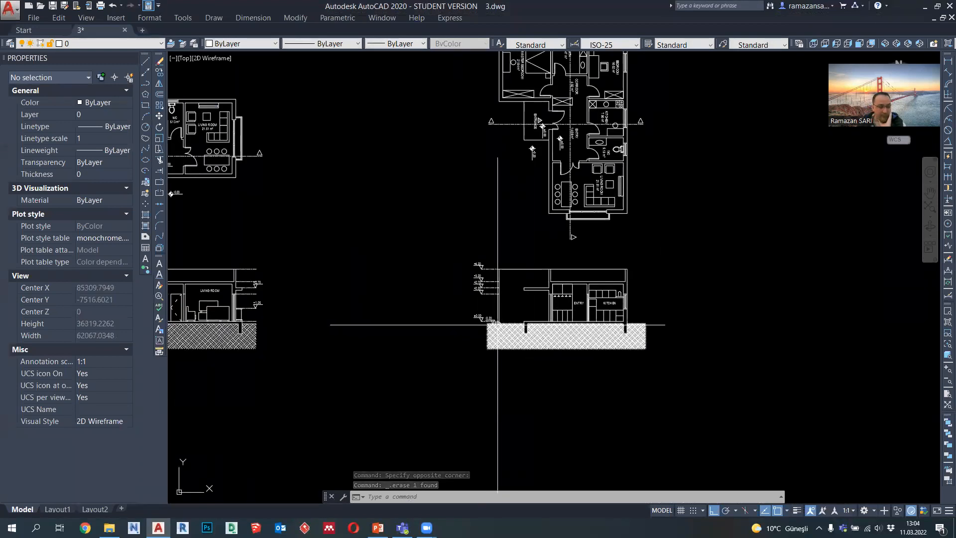
scroll(533, 326, down, 3)
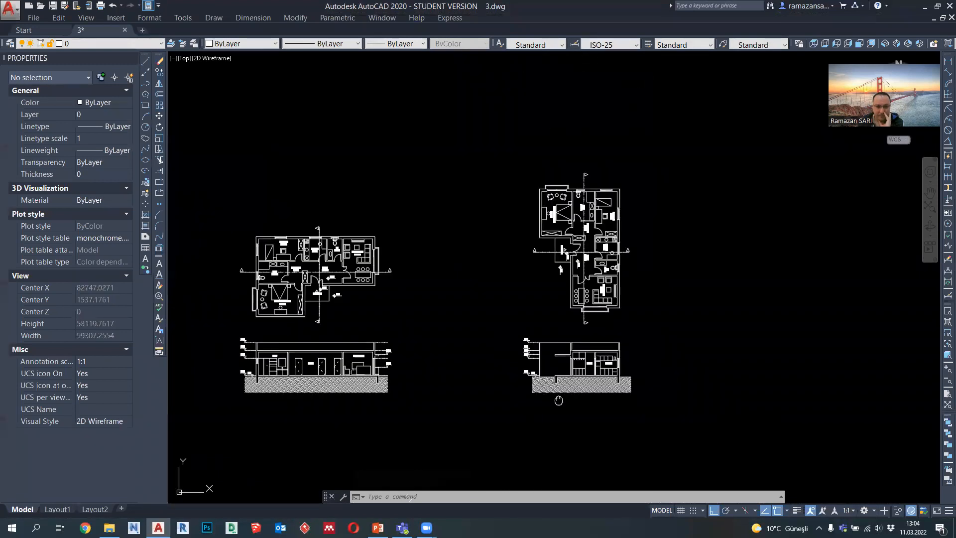
scroll(632, 333, down, 3)
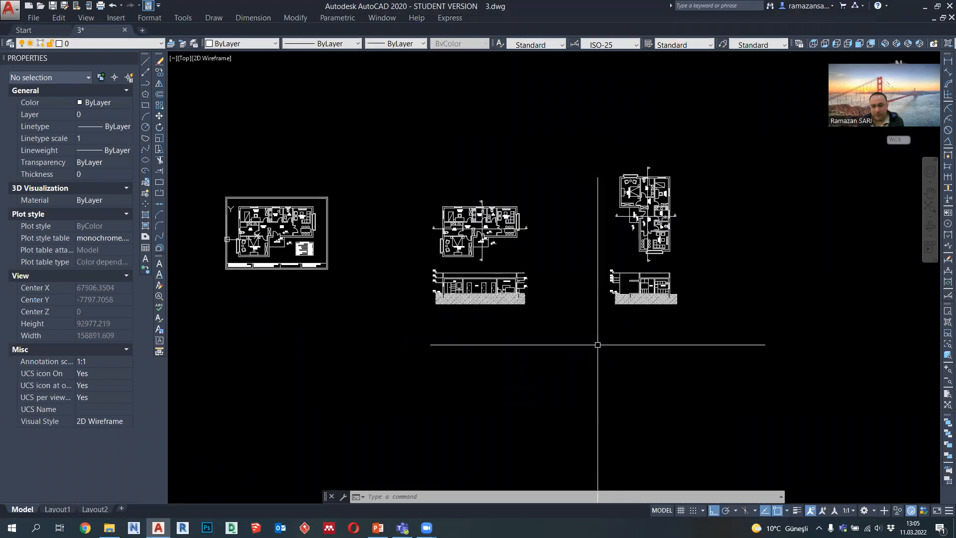
scroll(562, 294, up, 2)
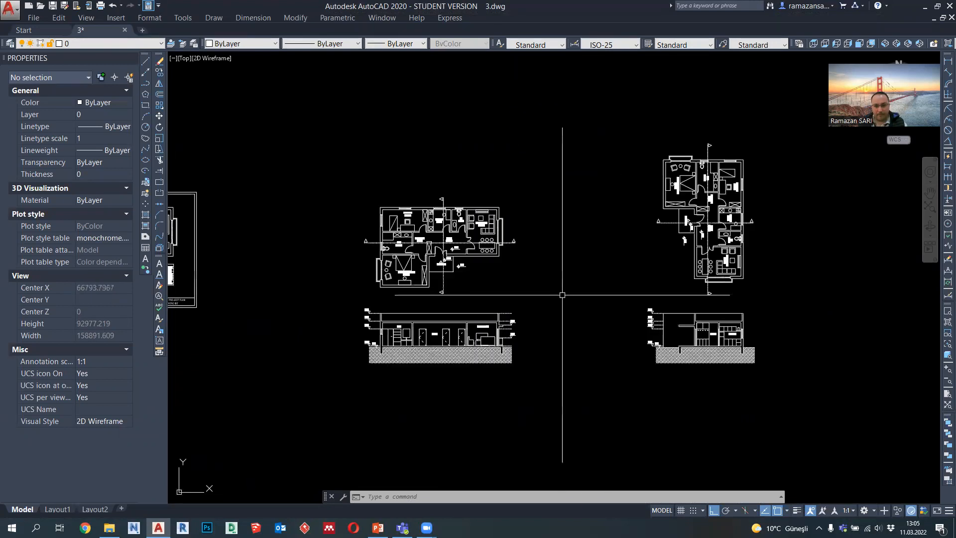
middle_drag(682, 310, 667, 313)
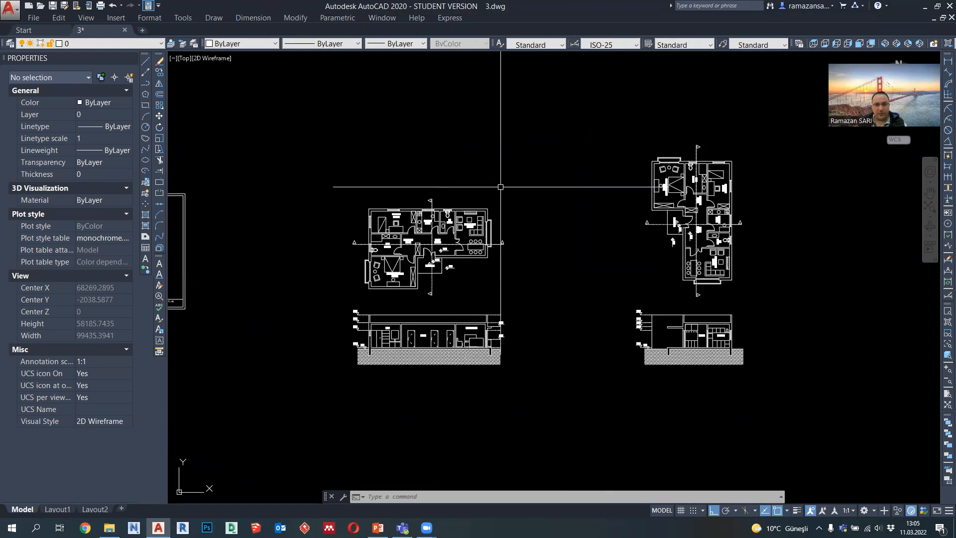